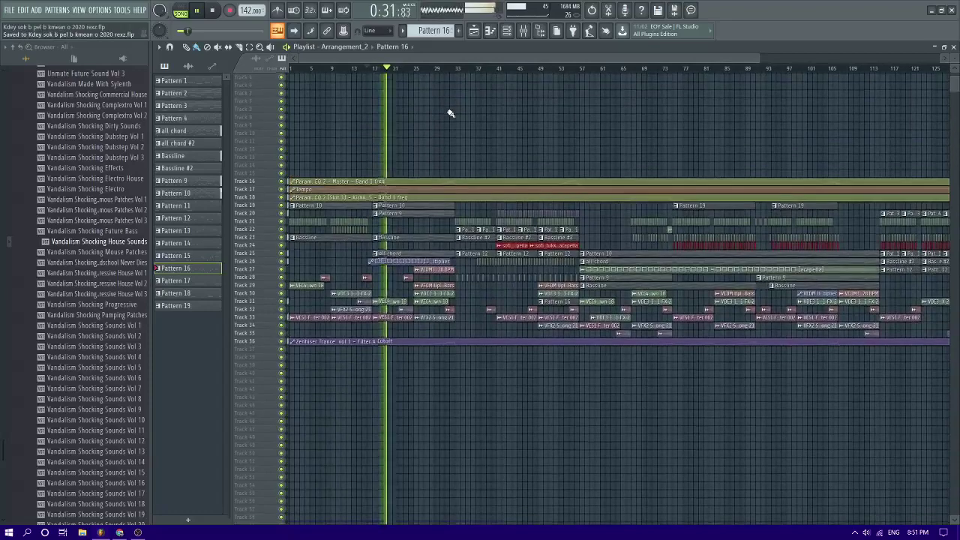
# Hide the browser so the playlist spans the full window width
pyautogui.scroll(1, 450, 114)
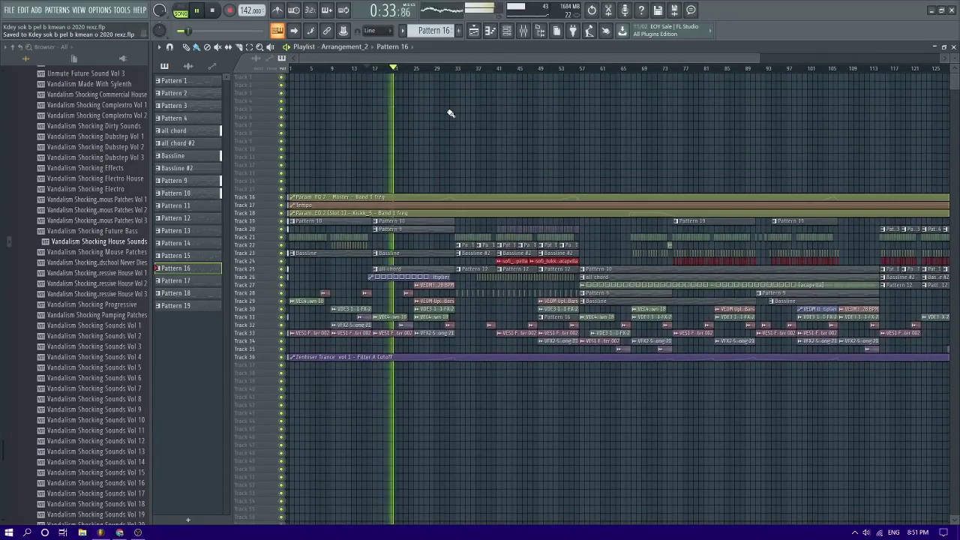
pyautogui.click(538, 33)
pyautogui.click(539, 33)
pyautogui.click(538, 33)
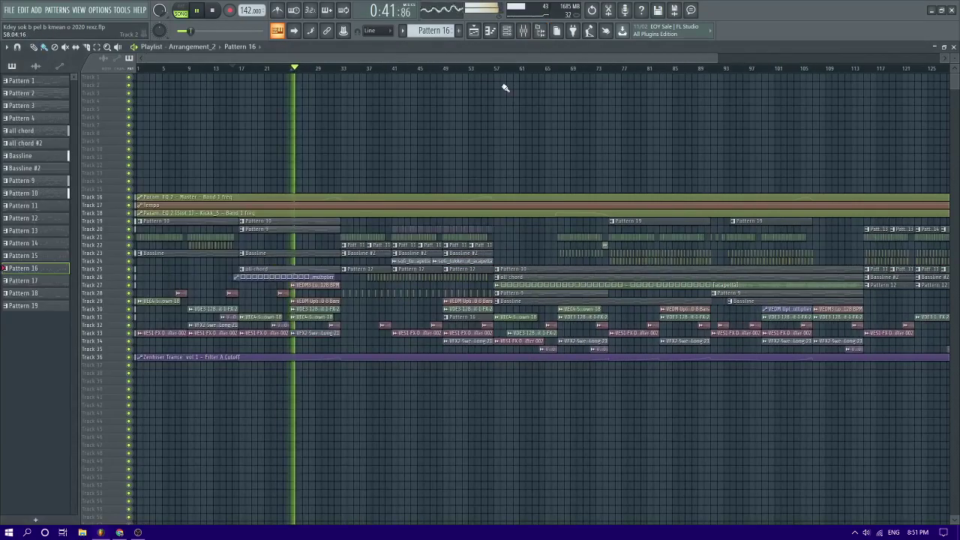
# Enlarge the playlist tracks vertically and move the Zenhiser Trance Filter A Cutoff automation clip from Track 36 up to Track 15
pyautogui.scroll(5, 954, 69)
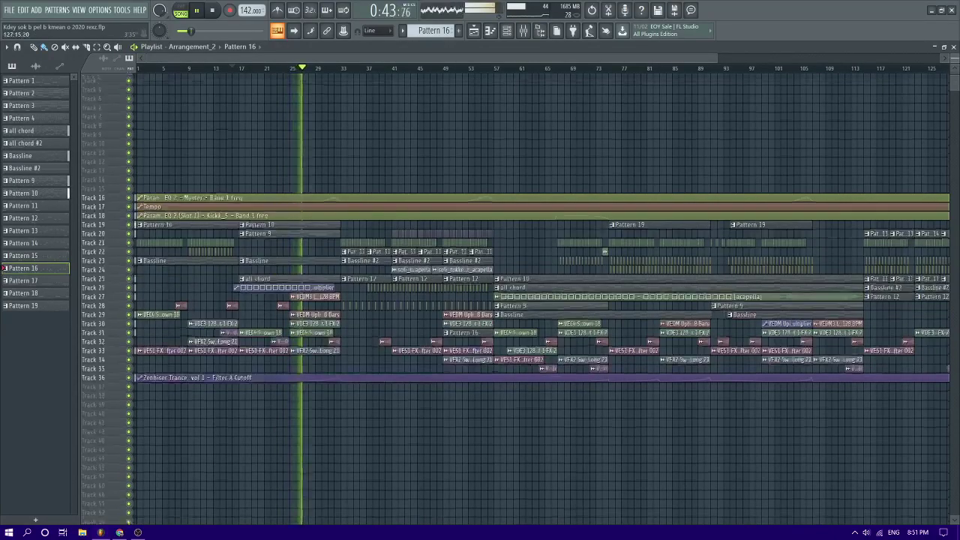
pyautogui.scroll(2, 954, 60)
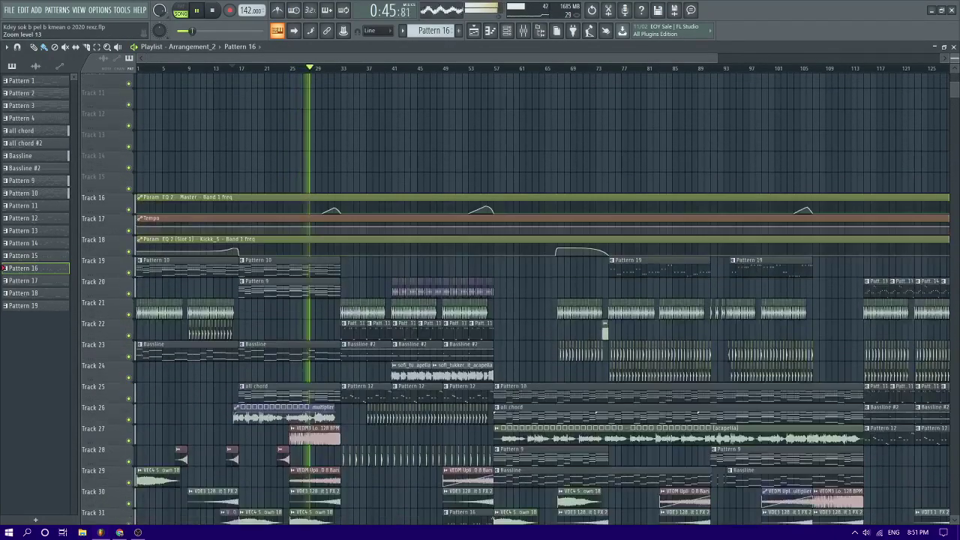
pyautogui.scroll(-5, 605, 187)
pyautogui.scroll(2, 540, 210)
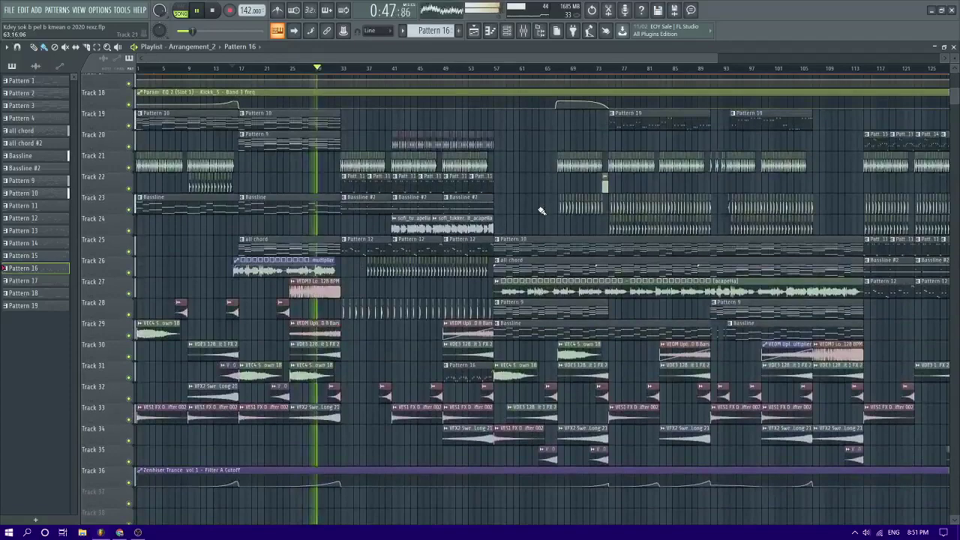
pyautogui.scroll(3, 322, 174)
pyautogui.scroll(-4, 353, 214)
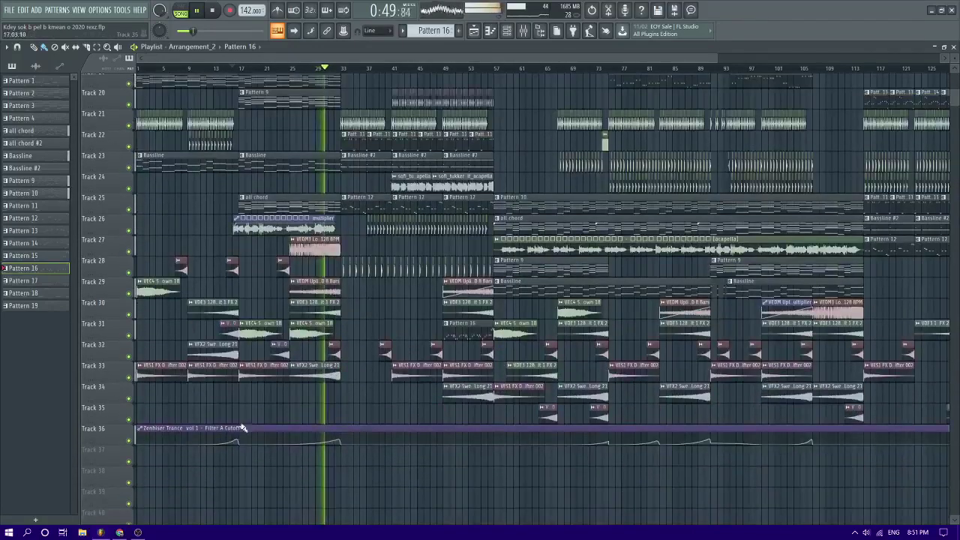
pyautogui.scroll(8, 193, 267)
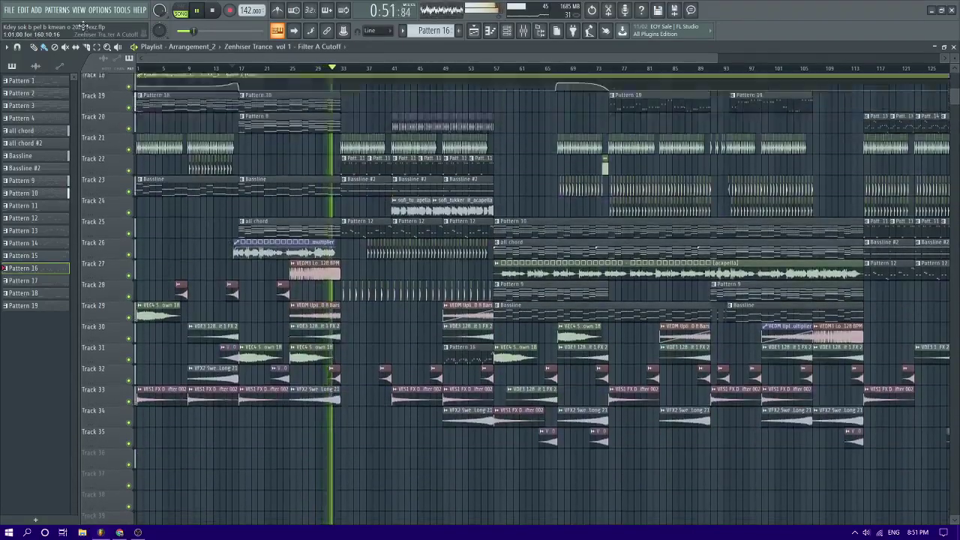
pyautogui.scroll(-5, 39, 222)
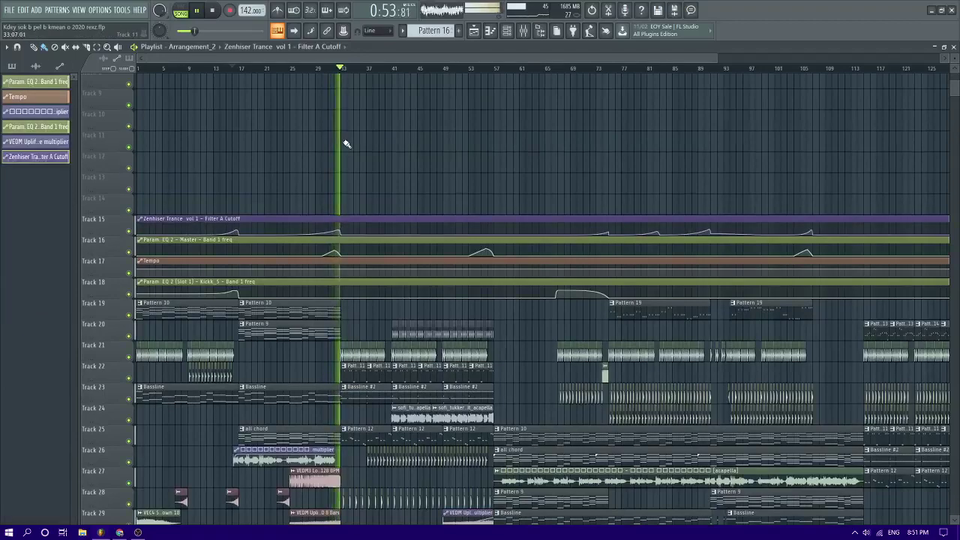
pyautogui.scroll(-4, 327, 156)
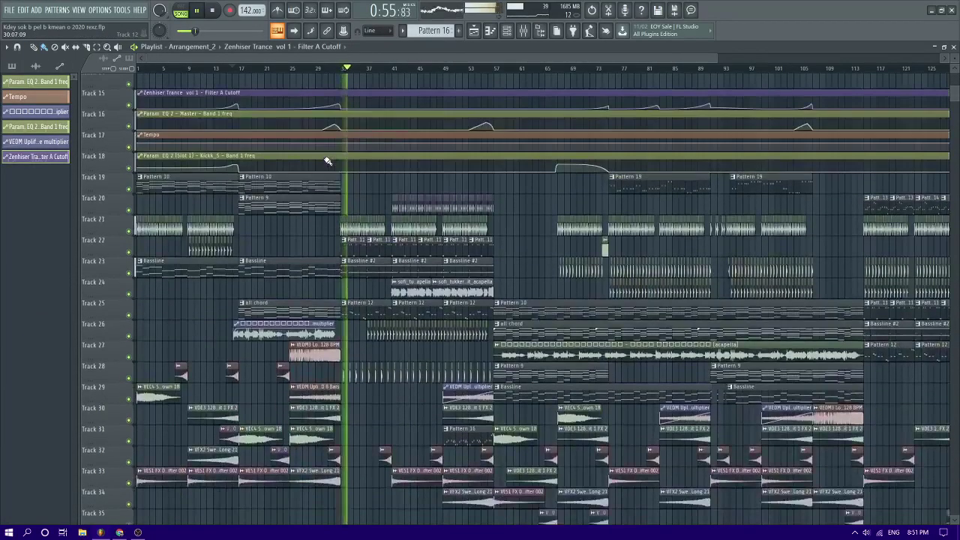
pyautogui.scroll(-3, 328, 162)
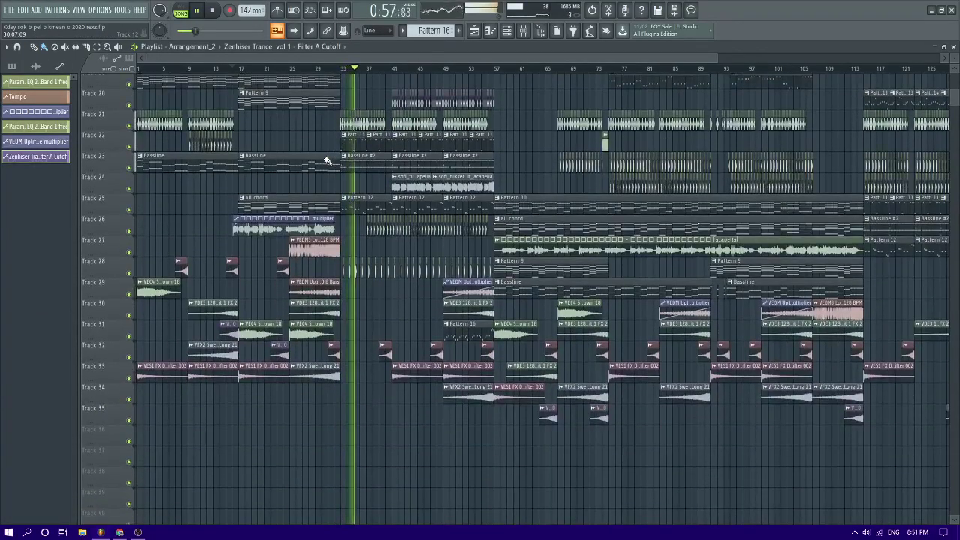
pyautogui.scroll(1, 338, 159)
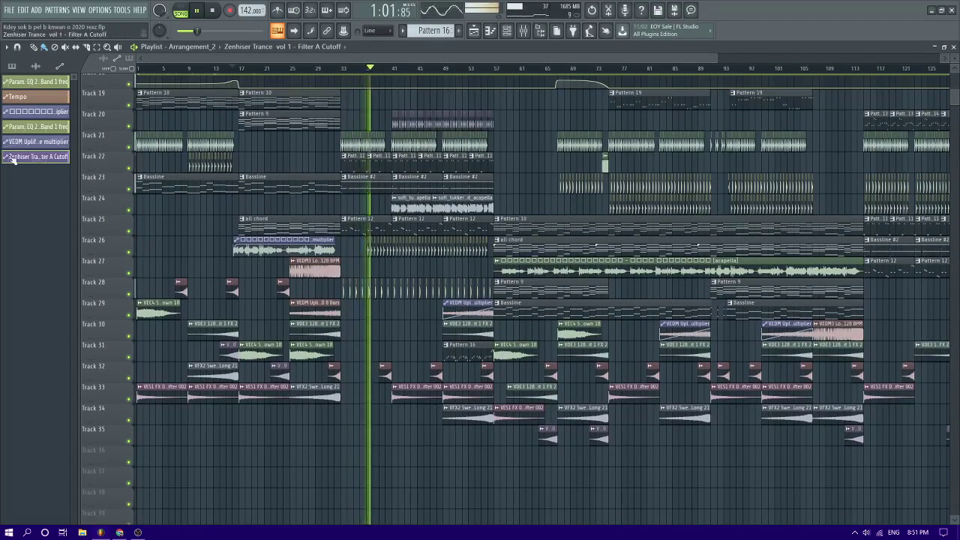
# Show the browser again, collapse its open folders and expand the My Package folder
pyautogui.hotkey('alt', 'F8')
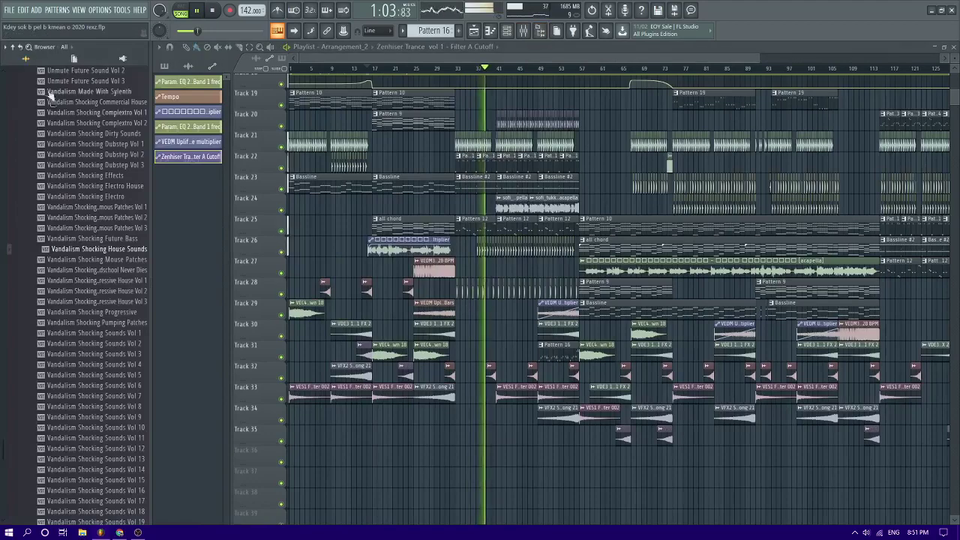
pyautogui.click(13, 47)
pyautogui.click(36, 269)
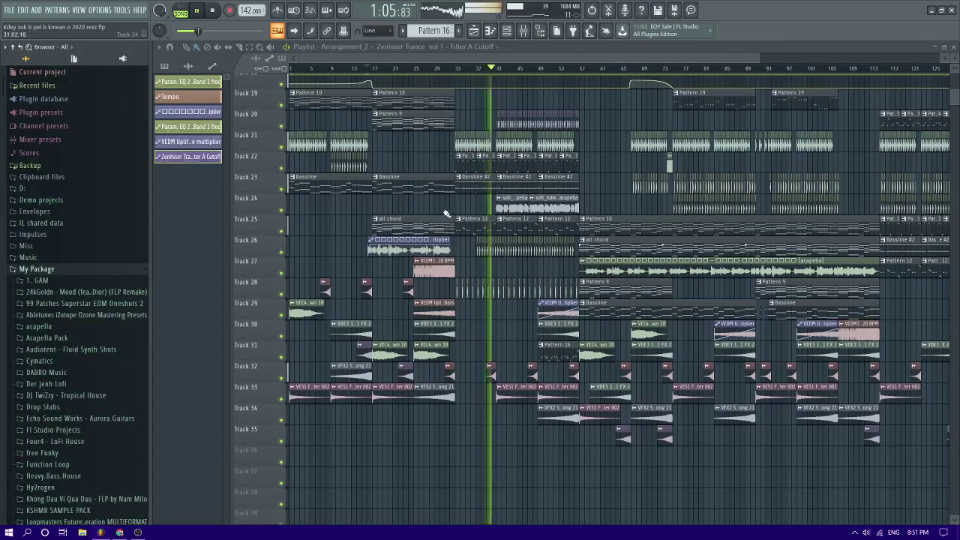
pyautogui.keyDown('ctrl'); pyautogui.scroll(2, 507, 225); pyautogui.keyUp('ctrl')
pyautogui.scroll(-1, 507, 225)
pyautogui.scroll(-8, 98, 343)
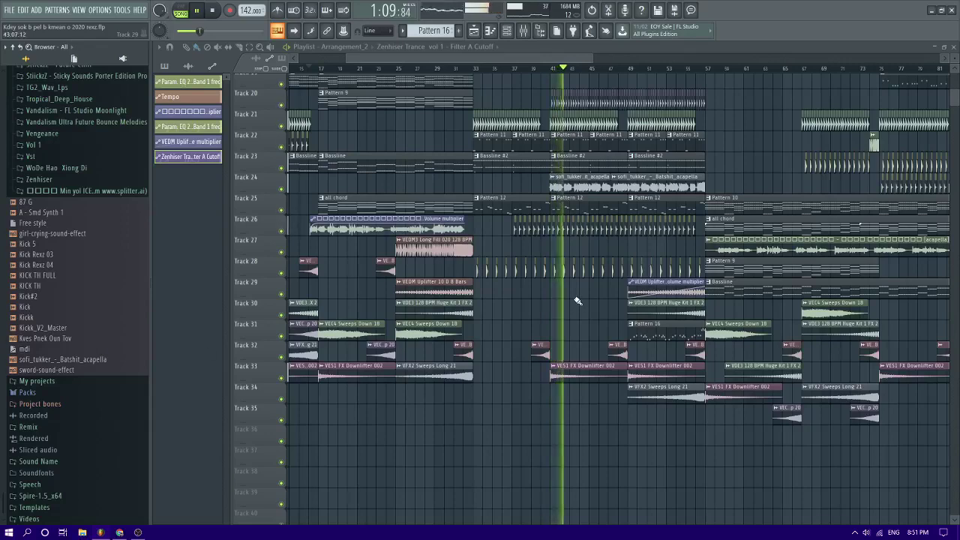
pyautogui.moveTo(415, 60); pyautogui.dragTo(472, 70)
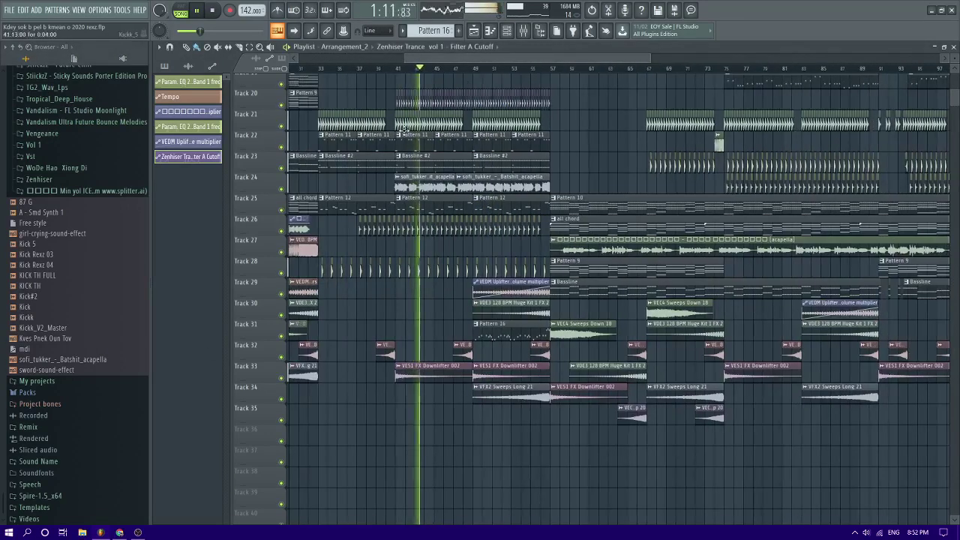
pyautogui.rightClick(428, 202)
pyautogui.hotkey('ctrl', 'z')
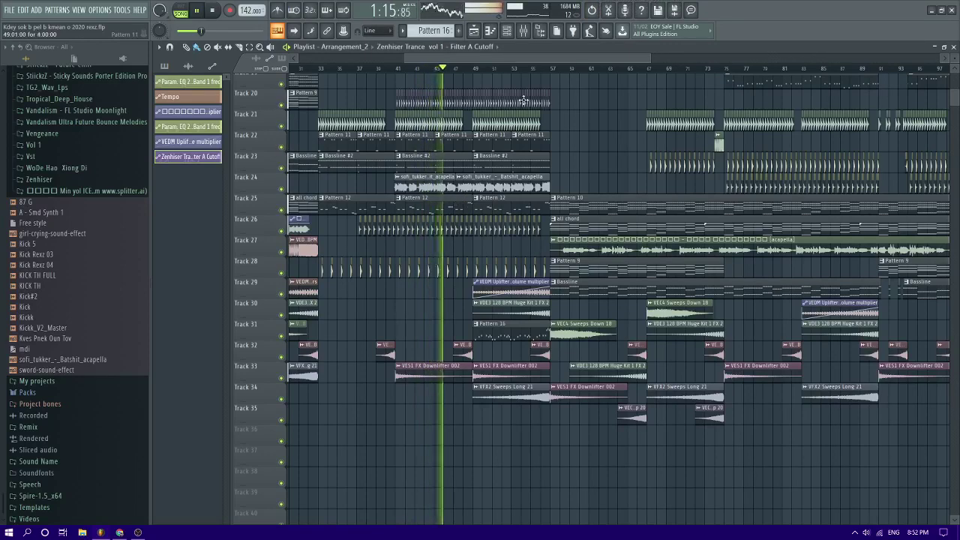
# Show the mixer, select the 333 track and lower its volume to -0.9 dB
pyautogui.click(523, 31)
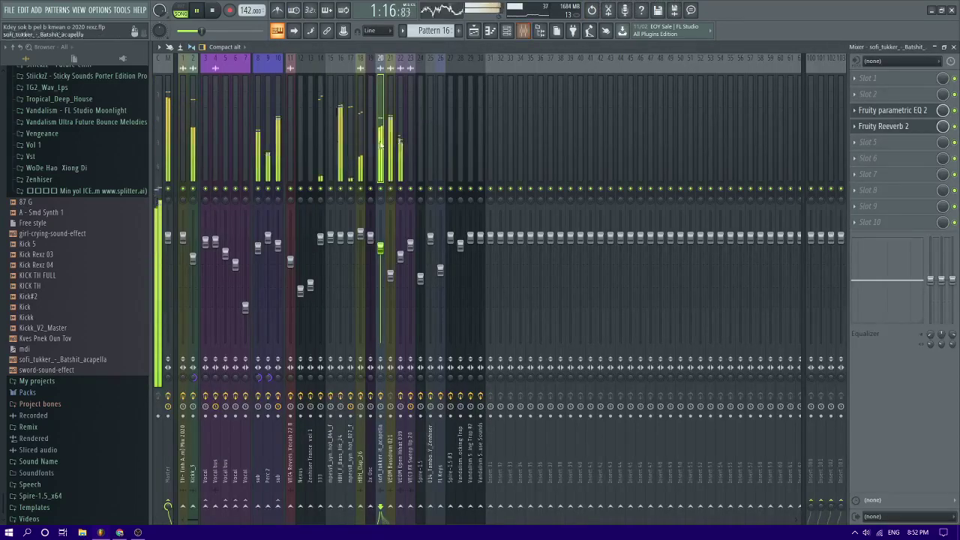
pyautogui.click(337, 109)
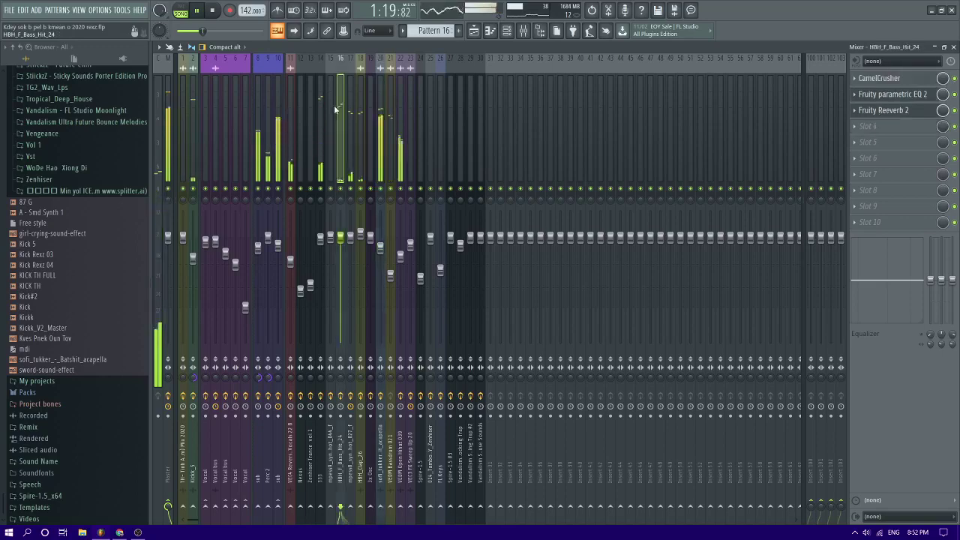
pyautogui.click(329, 106)
pyautogui.click(321, 107)
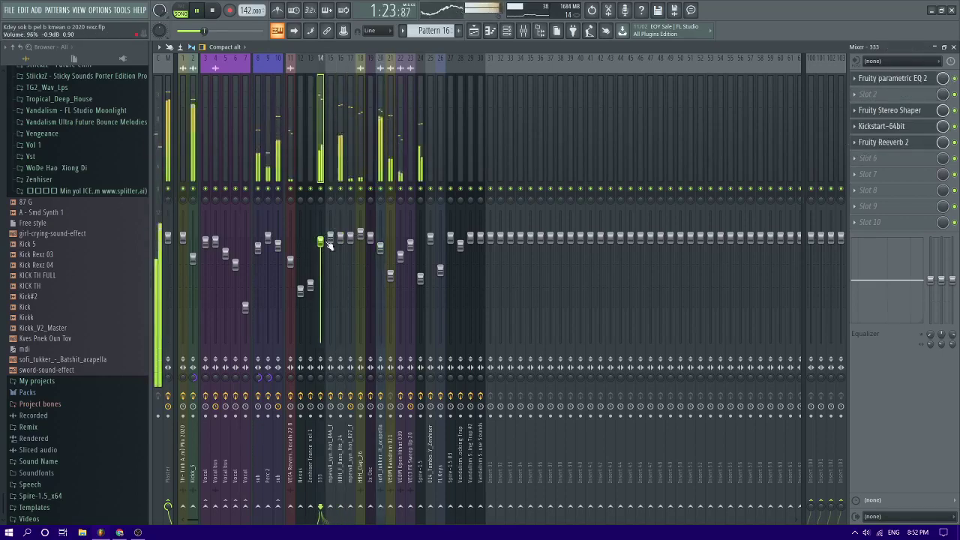
# Adjust the high and mid bands of Fruity parametric EQ 2 on the 333 track and return to the playlist
pyautogui.click(892, 78)
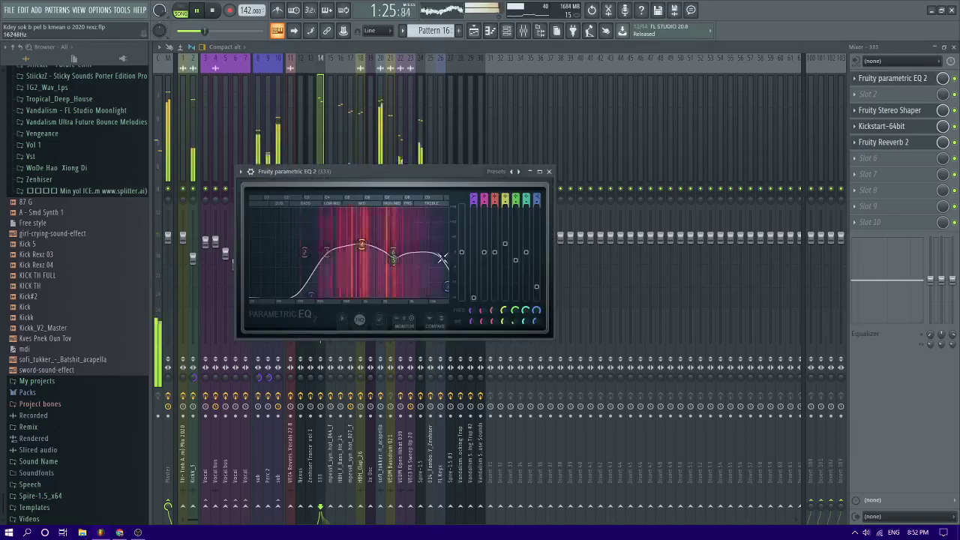
pyautogui.moveTo(446, 286); pyautogui.dragTo(439, 293)
pyautogui.moveTo(361, 243); pyautogui.dragTo(393, 264)
pyautogui.click(473, 30)
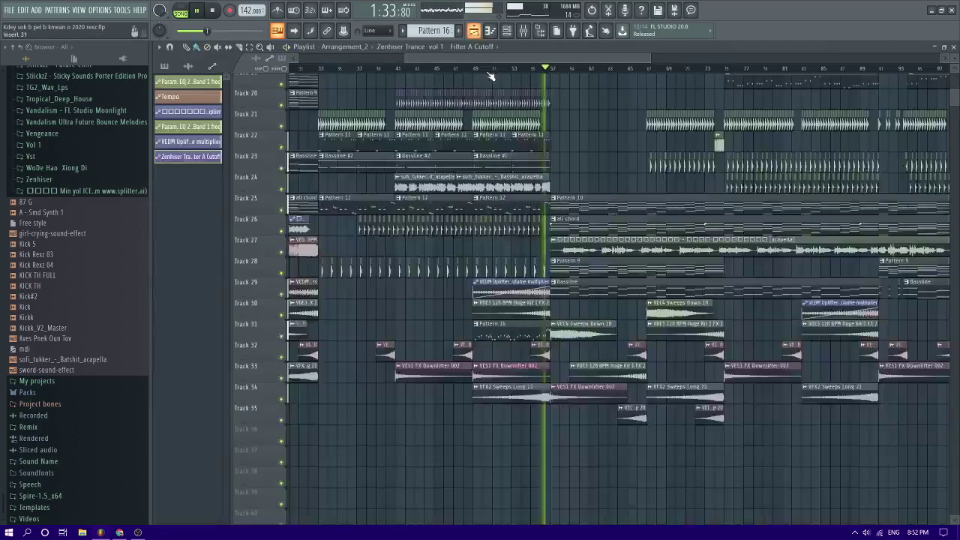
# Jump the song playback forward to about bar 66 and on to about bar 73
pyautogui.scroll(-1, 557, 220)
pyautogui.scroll(4, 556, 219)
pyautogui.scroll(-2, 421, 328)
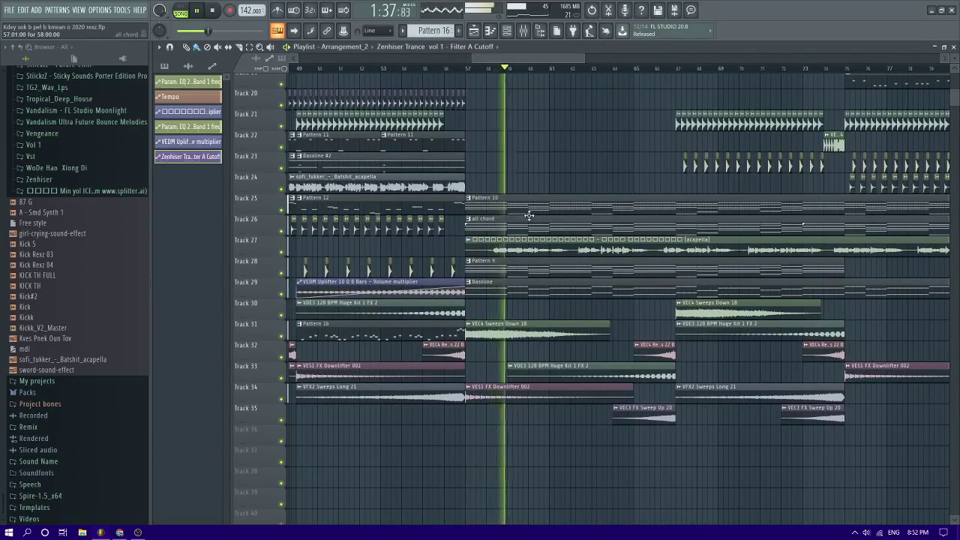
pyautogui.scroll(-4, 528, 216)
pyautogui.scroll(4, 529, 216)
pyautogui.scroll(5, 529, 216)
pyautogui.scroll(-6, 528, 216)
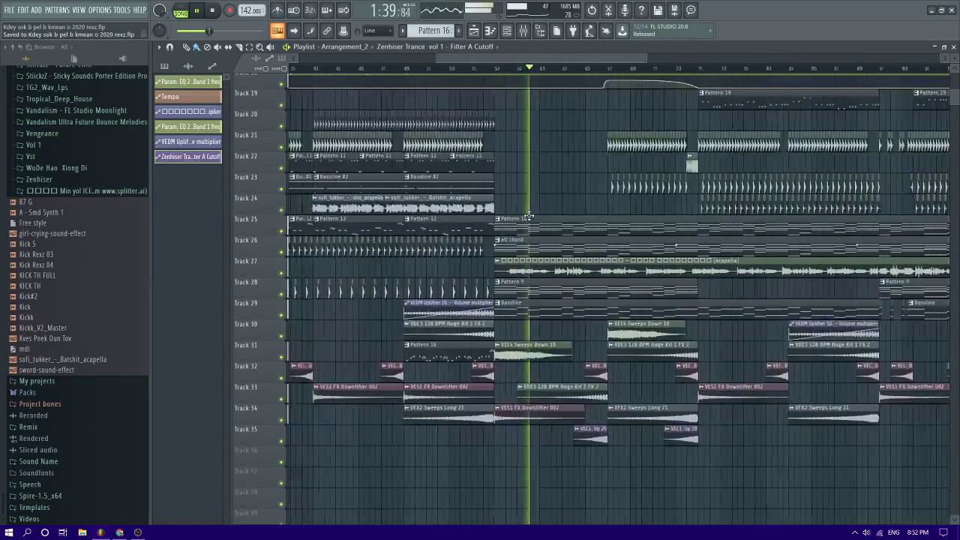
pyautogui.scroll(2, 691, 228)
pyautogui.scroll(1, 690, 228)
pyautogui.click(539, 66)
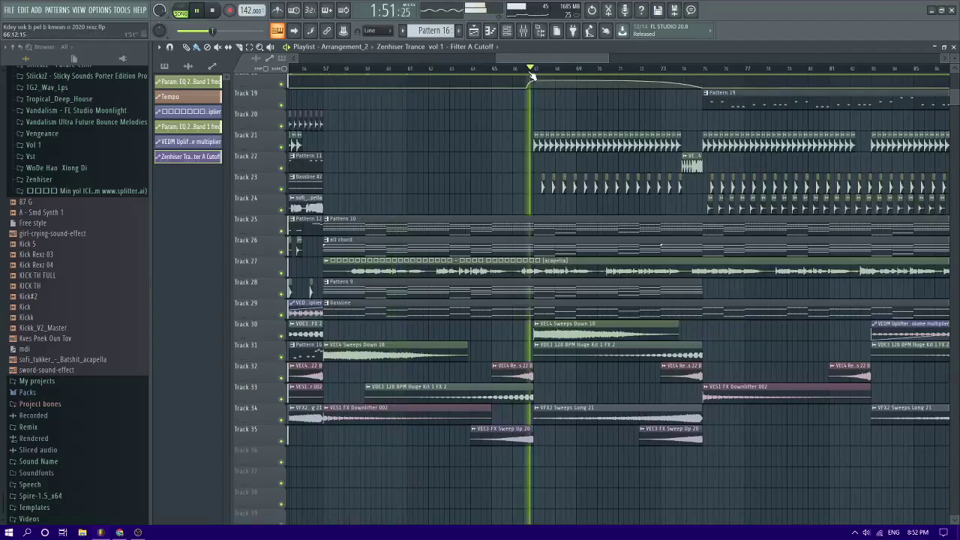
pyautogui.moveTo(546, 59); pyautogui.dragTo(571, 61)
pyautogui.click(525, 69)
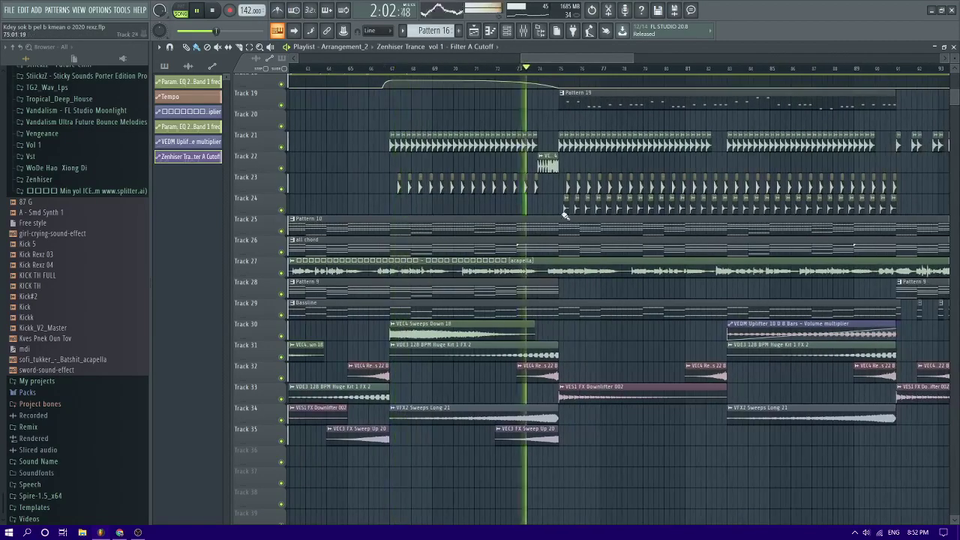
# Examine the VEDM Short Fill clip and the kick, bassdrum and clap clips around bar 75
pyautogui.scroll(3, 566, 241)
pyautogui.scroll(-4, 566, 241)
pyautogui.scroll(5, 562, 174)
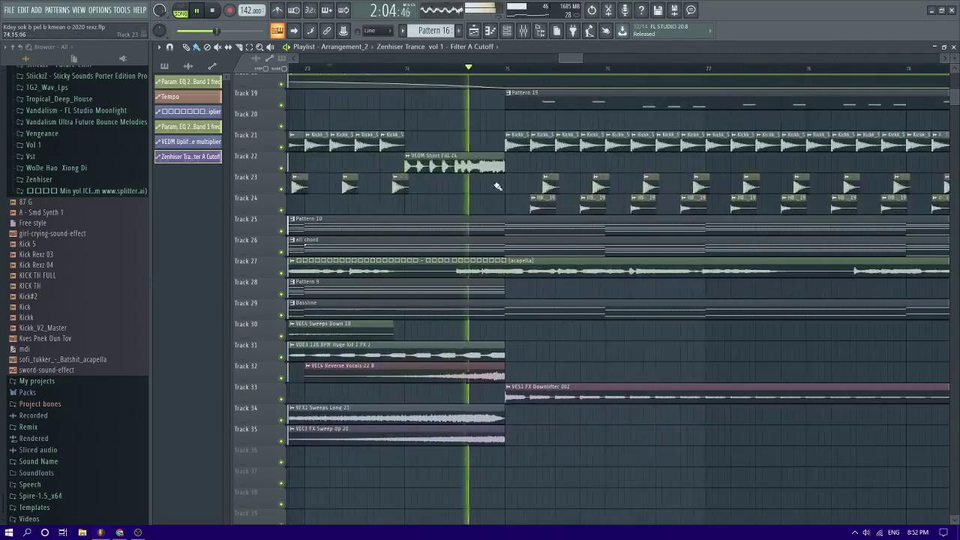
pyautogui.scroll(-4, 497, 185)
pyautogui.scroll(2, 450, 176)
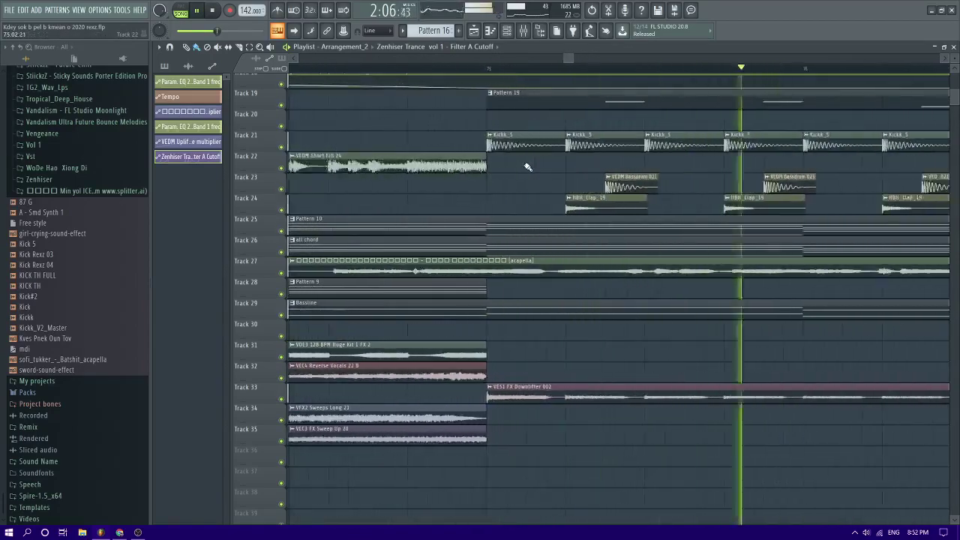
pyautogui.scroll(-3, 405, 162)
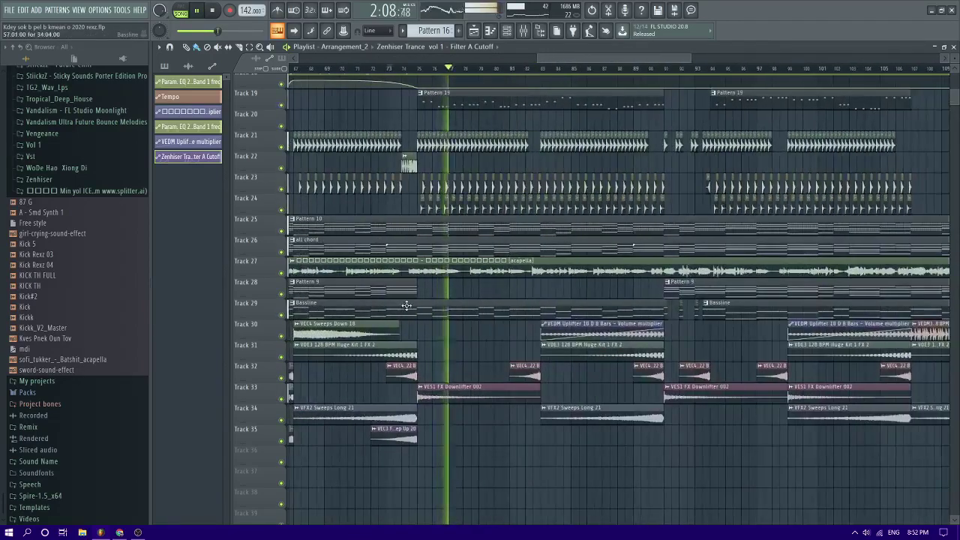
# Examine the automation clips on Tracks 15 to 18 and the drum clips between about bars 71 and 91
pyautogui.scroll(4, 420, 325)
pyautogui.scroll(2, 460, 233)
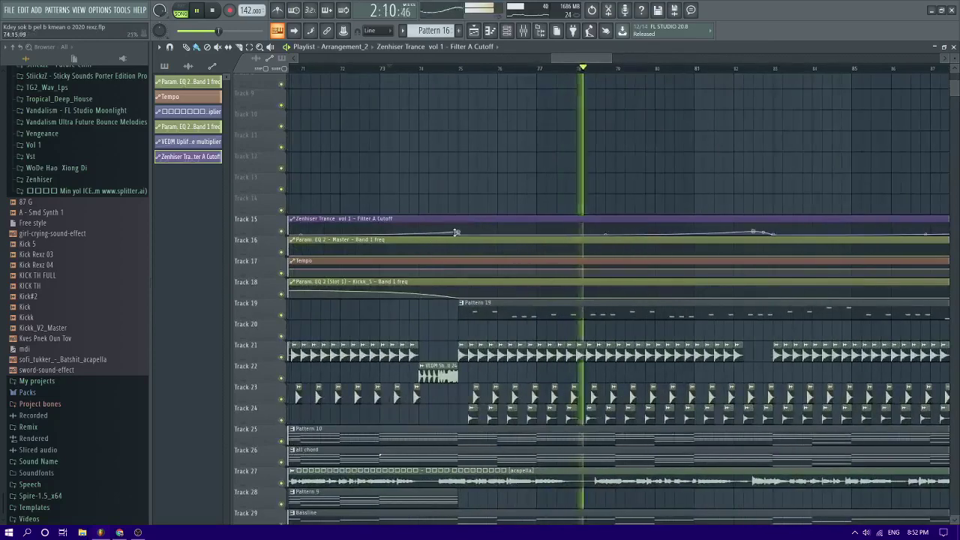
pyautogui.scroll(-3, 473, 214)
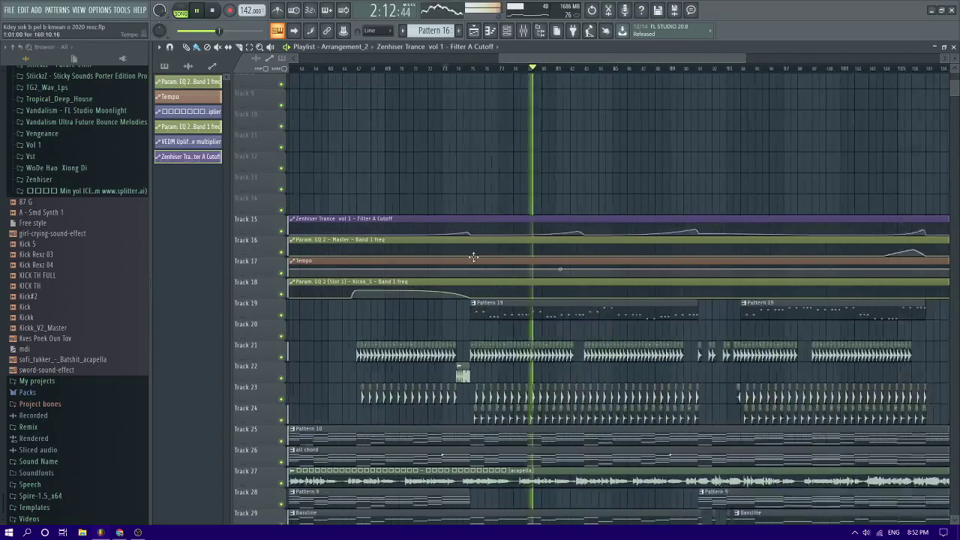
pyautogui.scroll(2, 523, 233)
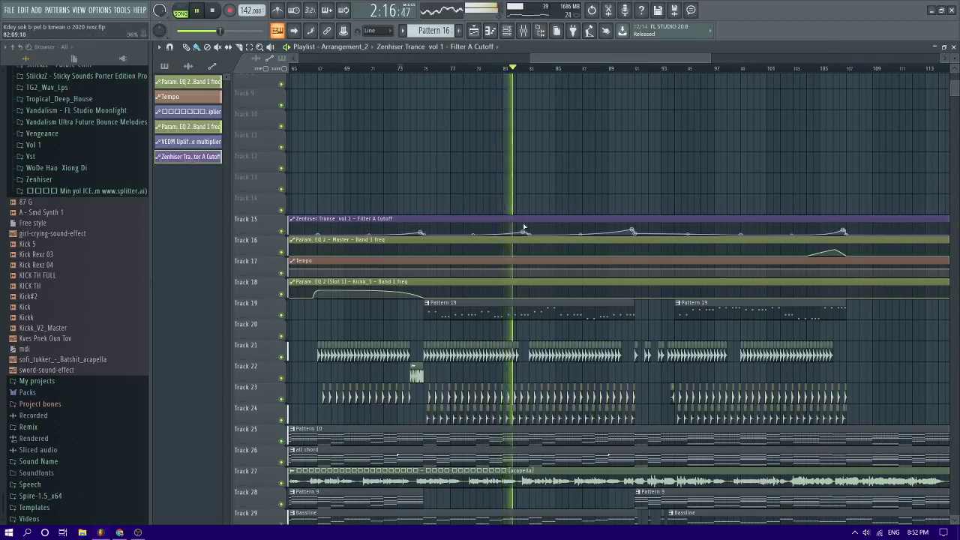
pyautogui.scroll(-3, 518, 210)
pyautogui.scroll(3, 522, 225)
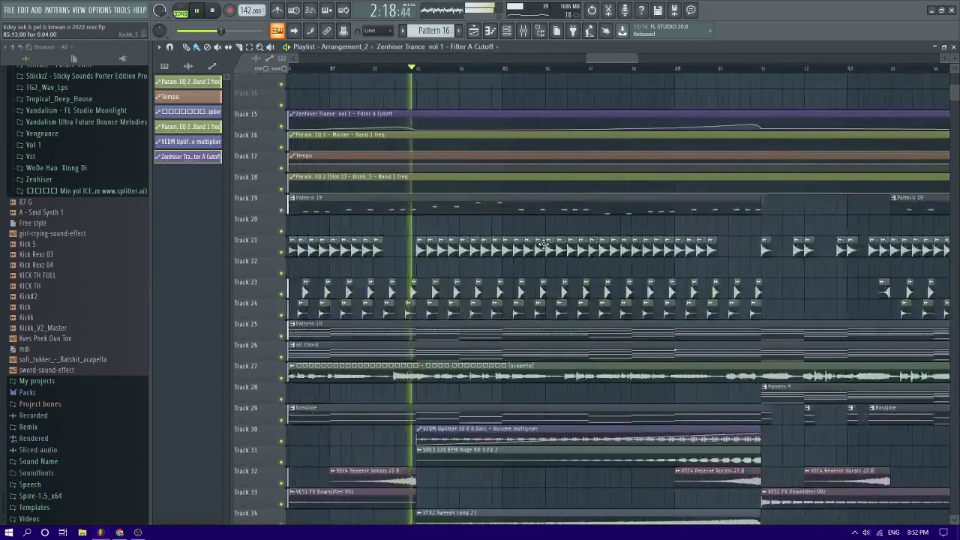
pyautogui.scroll(-3, 525, 247)
# Expand the Vengeance folder in the browser and its Vengeance Essential Clubsounds Vol.4 sample folder
pyautogui.scroll(4, 30, 248)
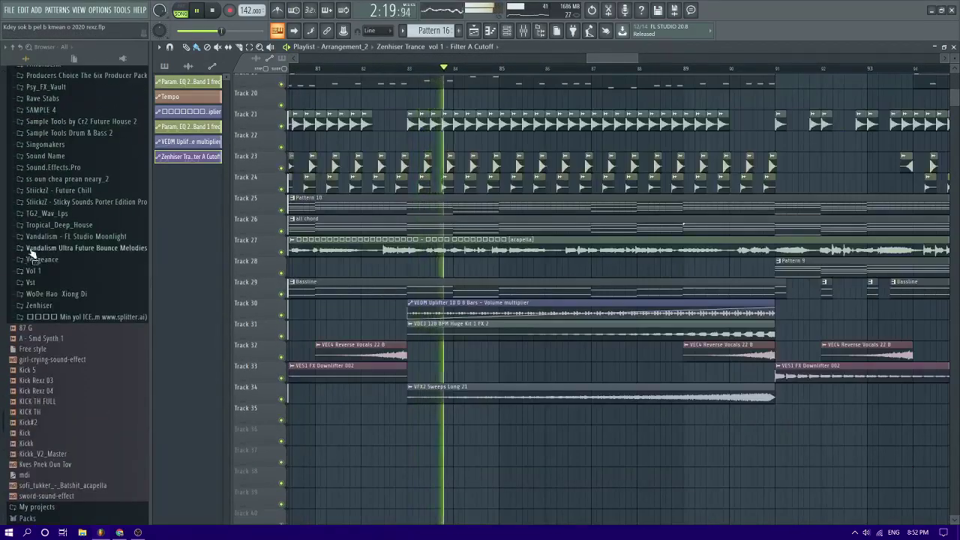
pyautogui.click(57, 274)
pyautogui.click(57, 261)
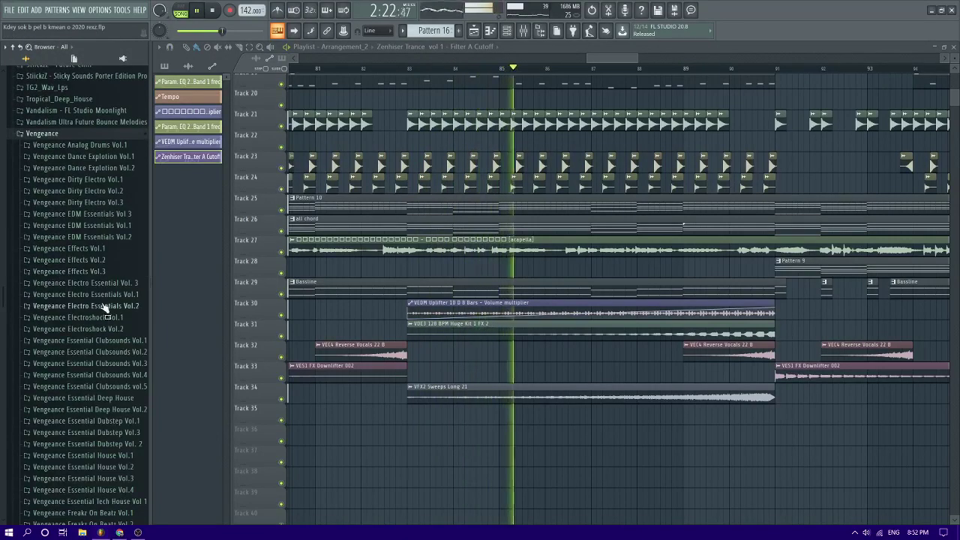
pyautogui.click(87, 374)
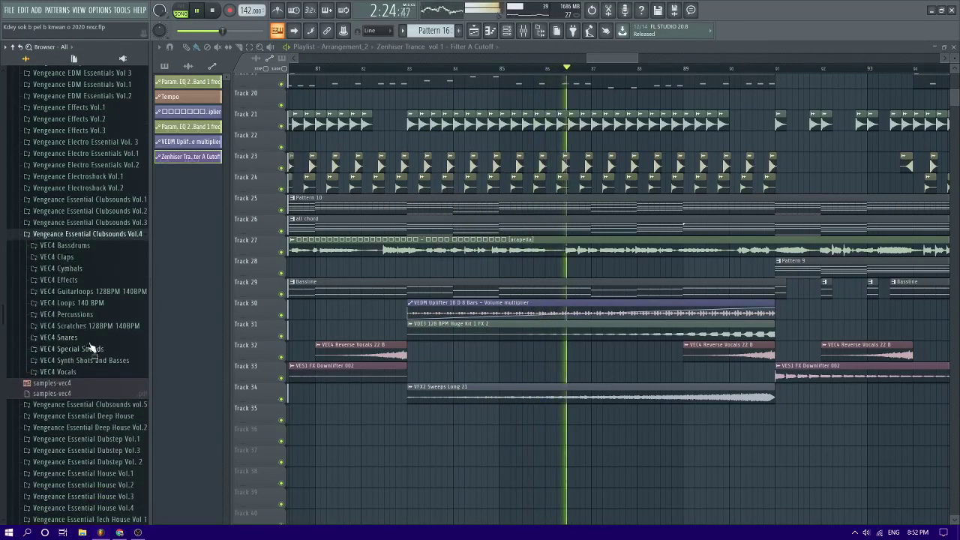
# Widen the browser, view the VEC4 Claps folder and collapse it, and expand VEC4 Cymbals and its VEC4 Crash samples
pyautogui.click(59, 256)
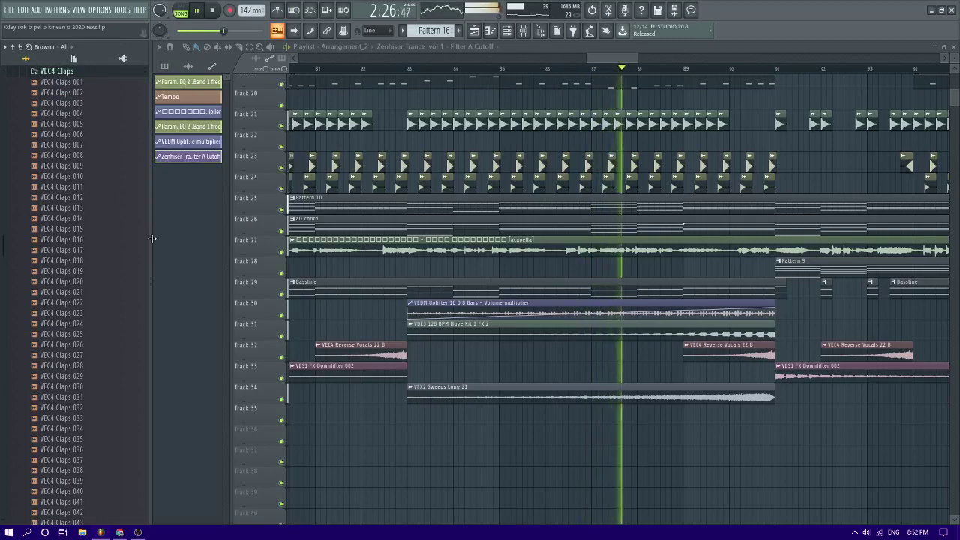
pyautogui.moveTo(152, 238); pyautogui.dragTo(172, 248)
pyautogui.scroll(5, 85, 290)
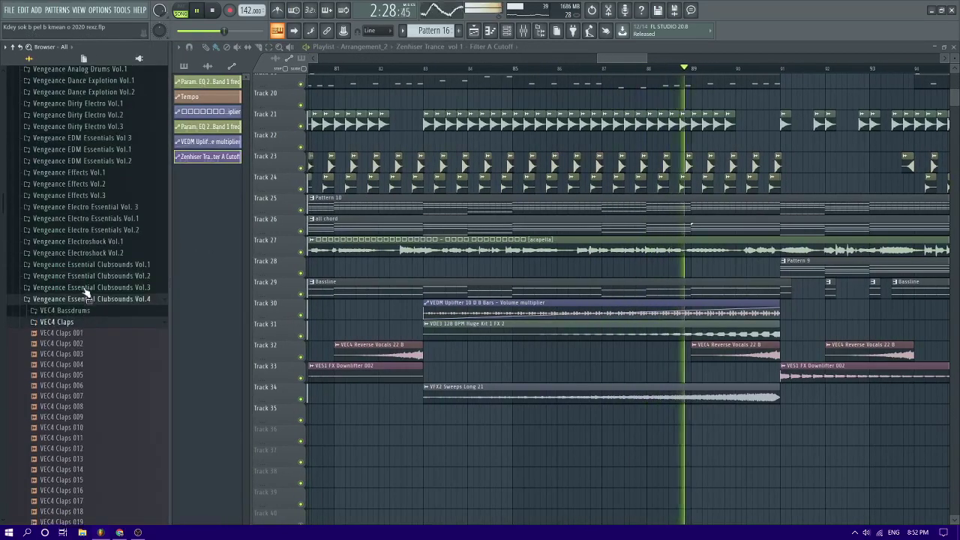
pyautogui.click(71, 321)
pyautogui.click(71, 335)
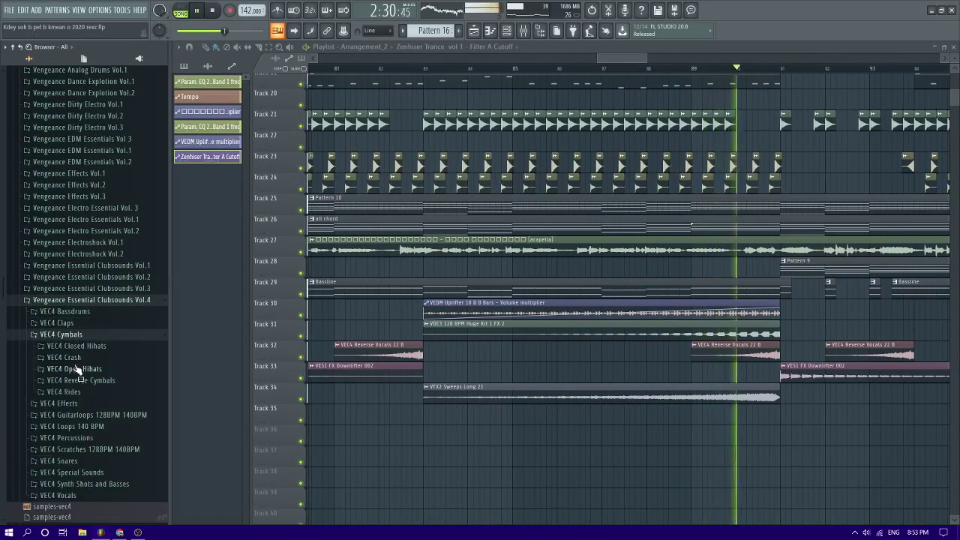
pyautogui.click(75, 358)
pyautogui.scroll(-2, 803, 168)
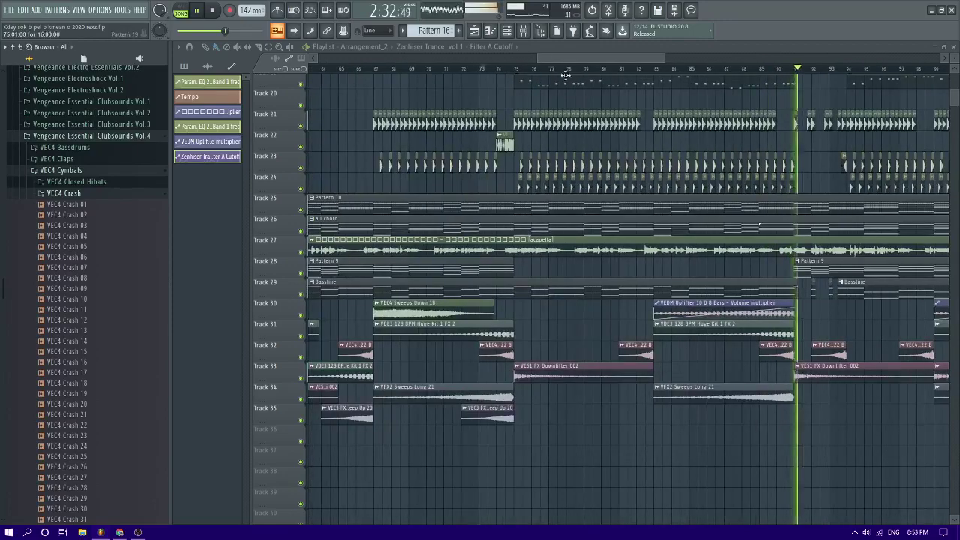
# Examine the playlist's automation, drum, bassline and effect clips from about bar 88 through the end of the arrangement
pyautogui.moveTo(587, 60); pyautogui.dragTo(635, 60)
pyautogui.scroll(4, 620, 188)
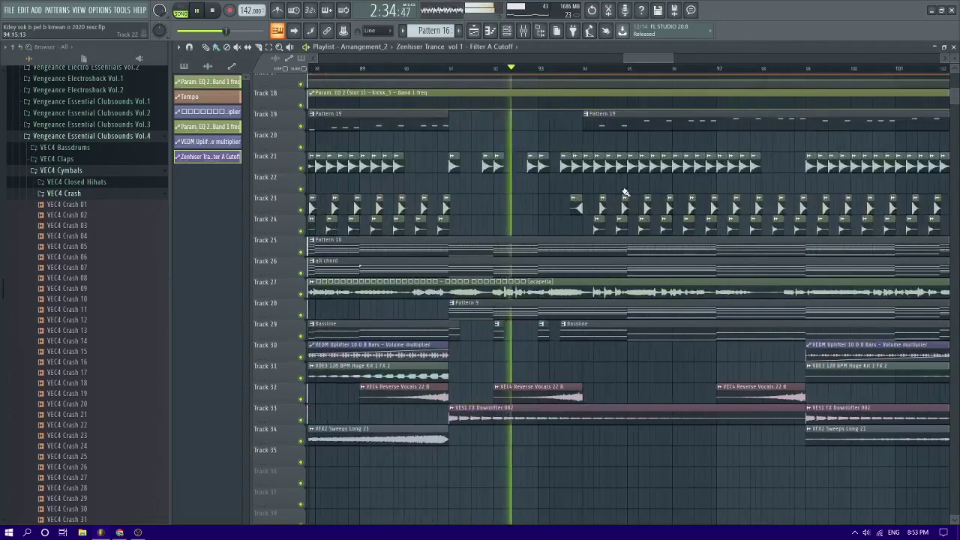
pyautogui.scroll(3, 606, 187)
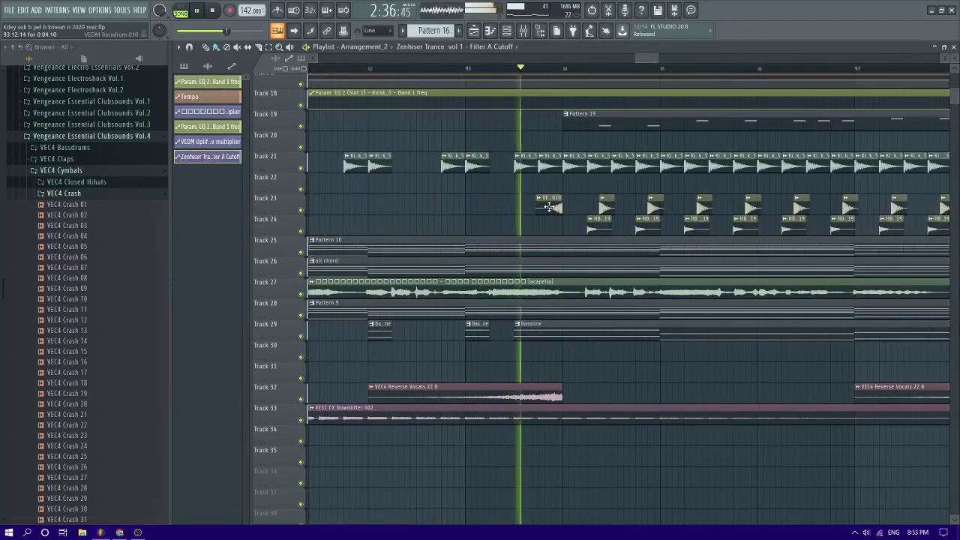
pyautogui.scroll(-3, 515, 196)
pyautogui.scroll(2, 529, 193)
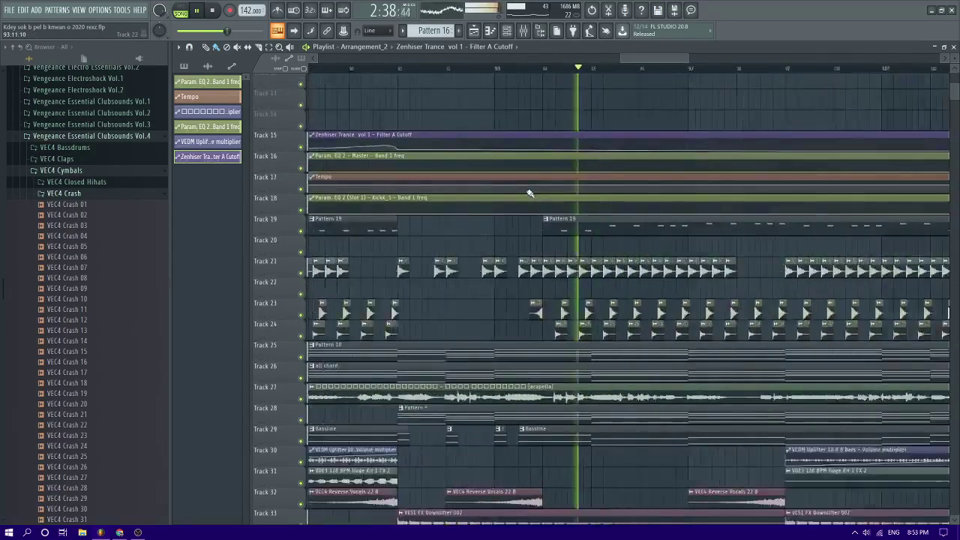
pyautogui.scroll(-6, 529, 193)
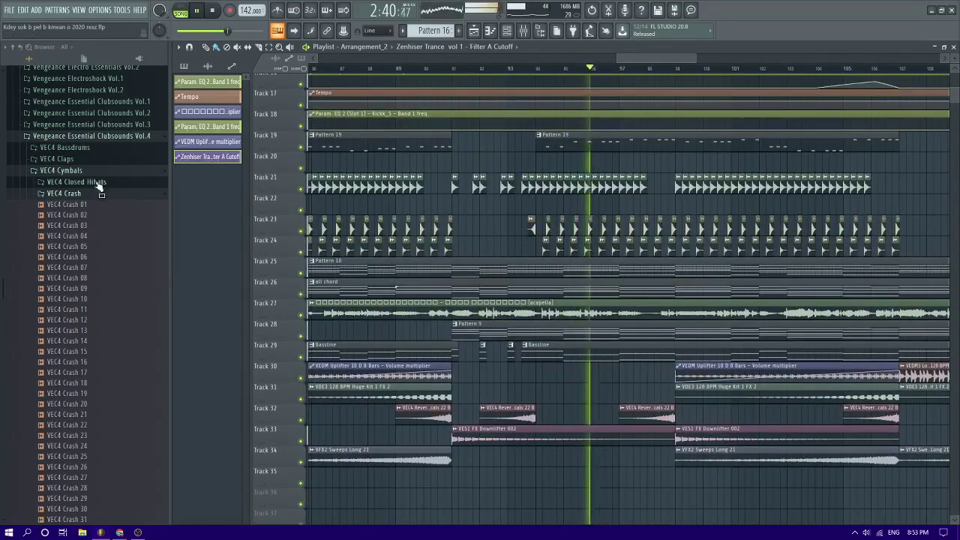
pyautogui.moveTo(659, 59); pyautogui.dragTo(677, 59)
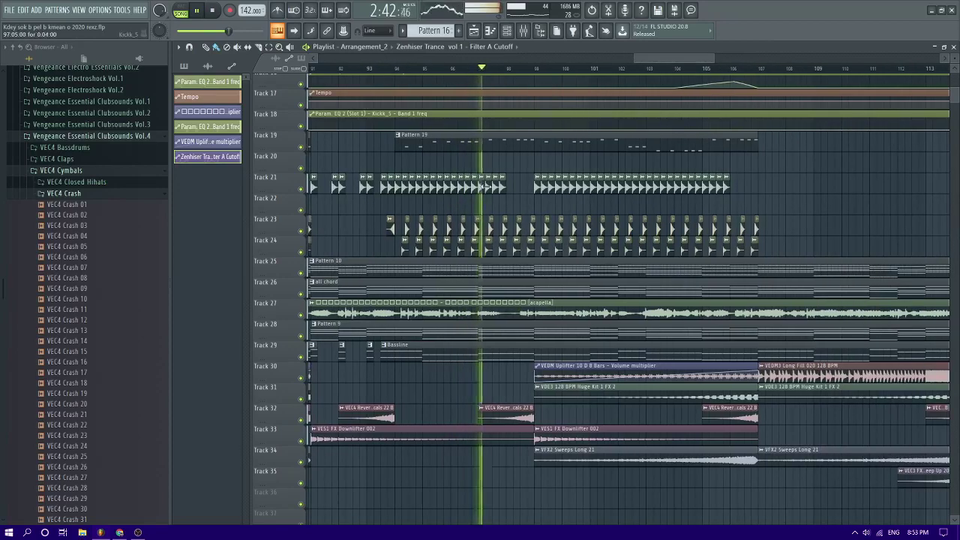
pyautogui.scroll(-3, 529, 174)
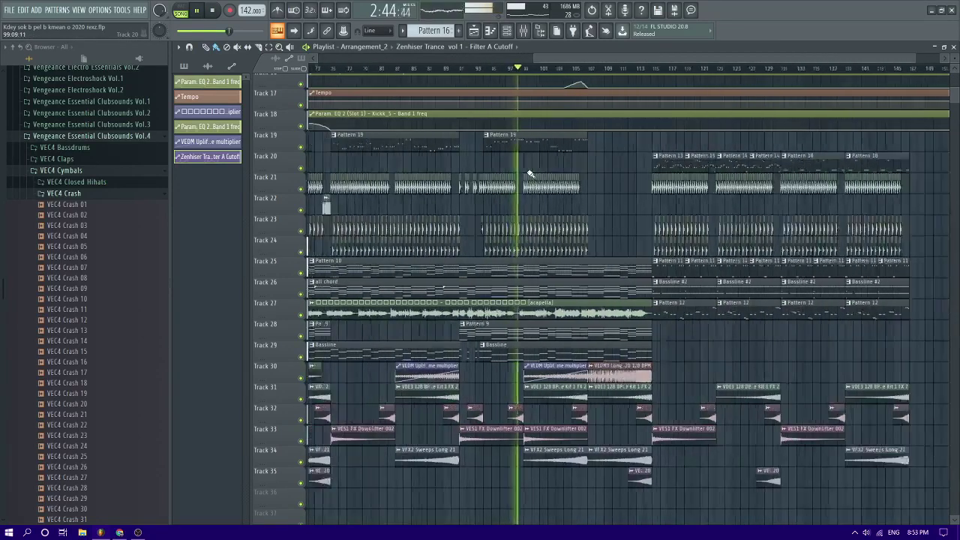
pyautogui.scroll(-2, 530, 174)
# Delete the all chord clip from Track 26 and undo the deletion
pyautogui.rightClick(336, 285)
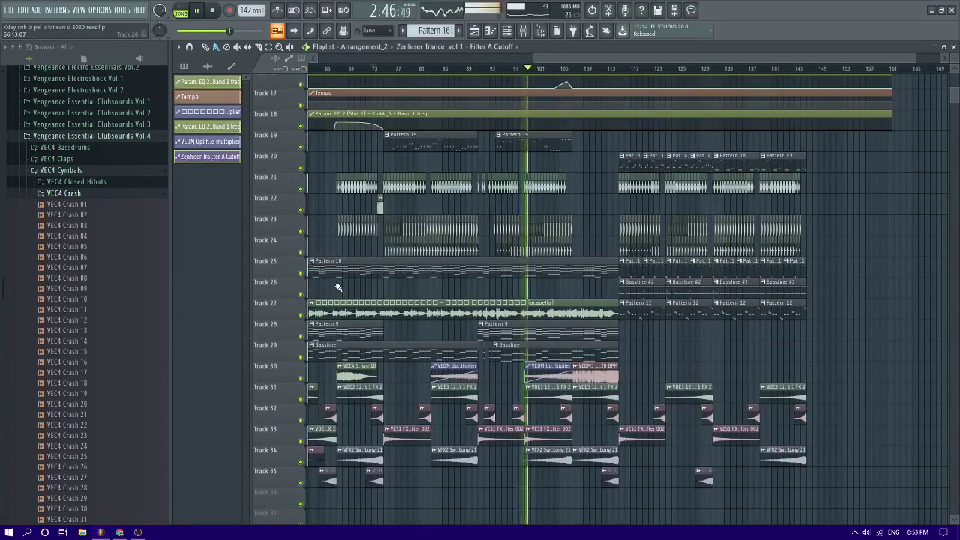
pyautogui.hotkey('ctrl', 'z')
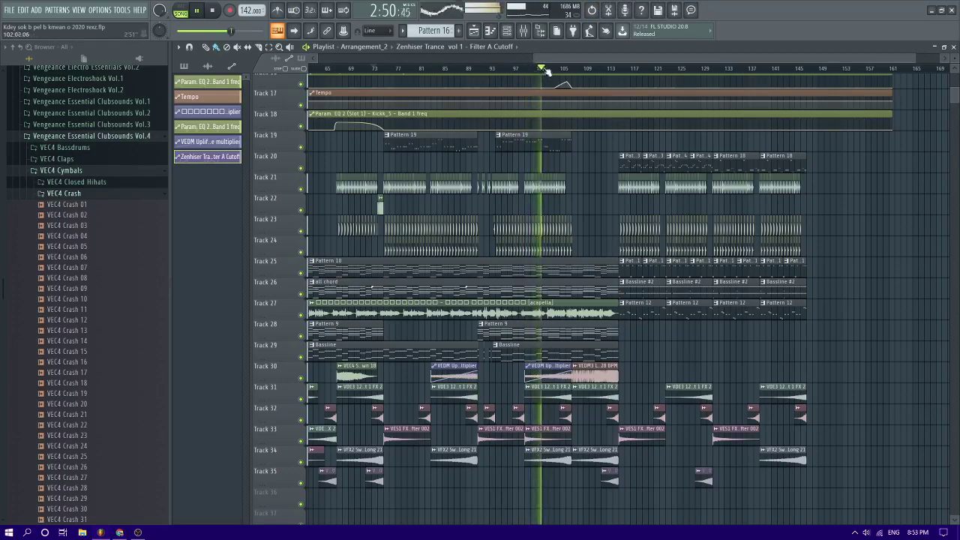
# Open the mixer and sidechain the Kickk_5 track to the FL Keys track
pyautogui.click(525, 31)
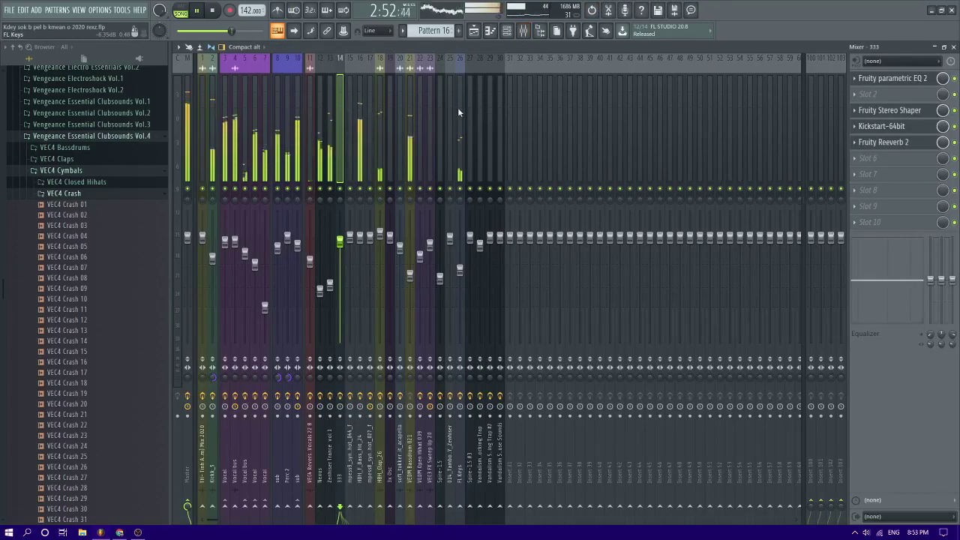
pyautogui.click(457, 107)
pyautogui.click(216, 111)
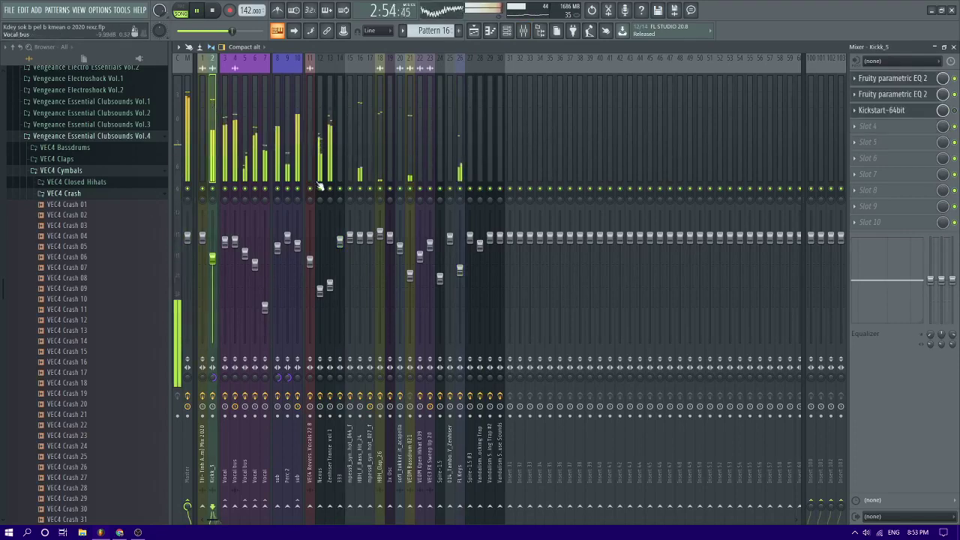
pyautogui.rightClick(459, 508)
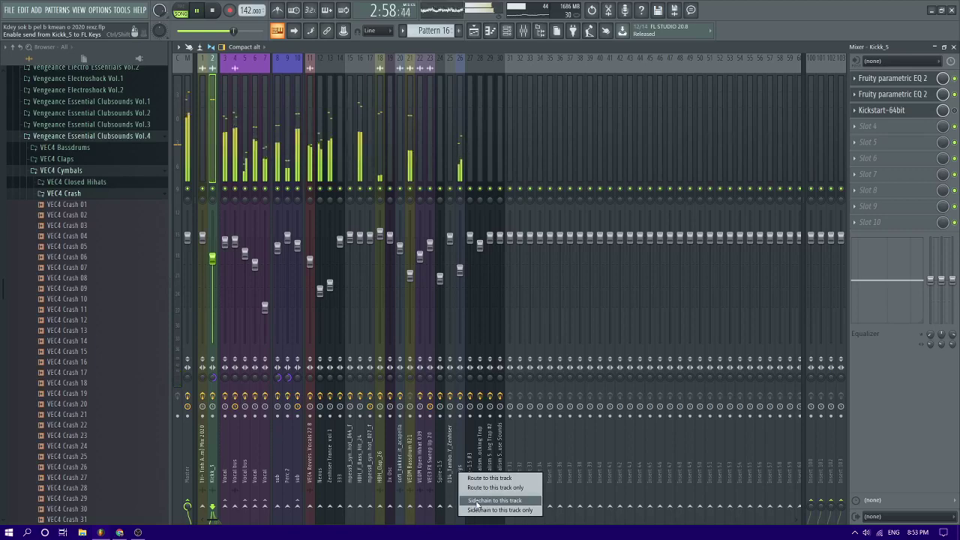
pyautogui.click(477, 500)
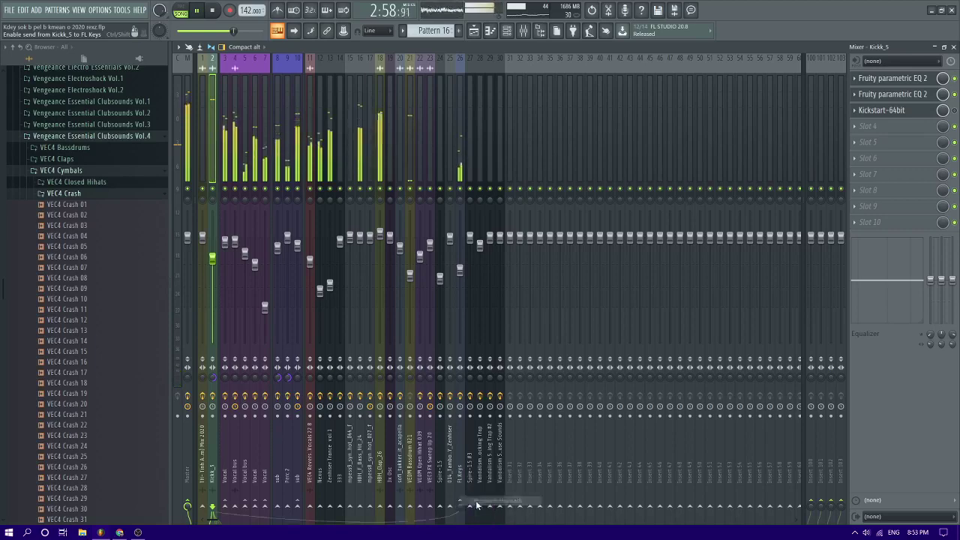
pyautogui.click(457, 157)
pyautogui.click(893, 78)
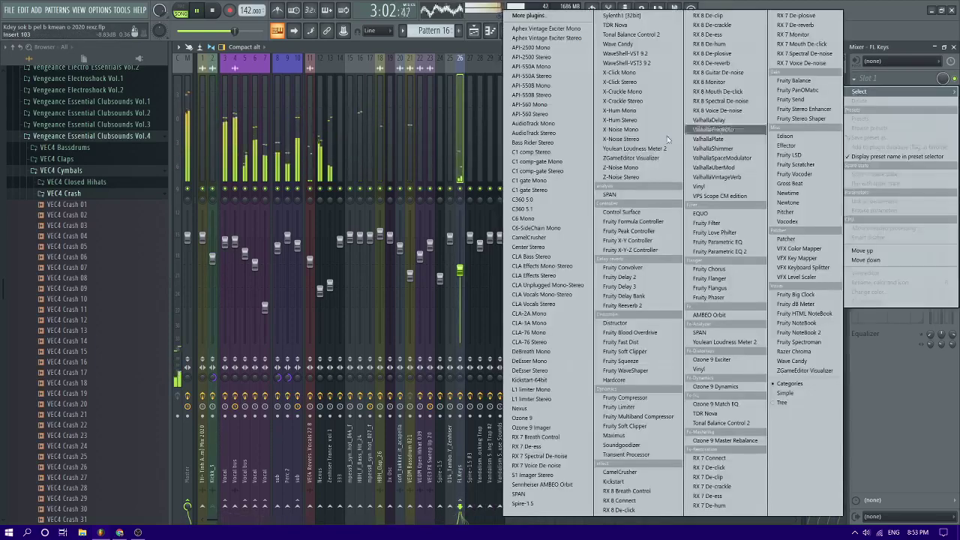
pyautogui.click(403, 49)
# Inspect the effect slots of the Kickk_5 track, insert 1 and the FL Keys track in the mixer
pyautogui.click(213, 108)
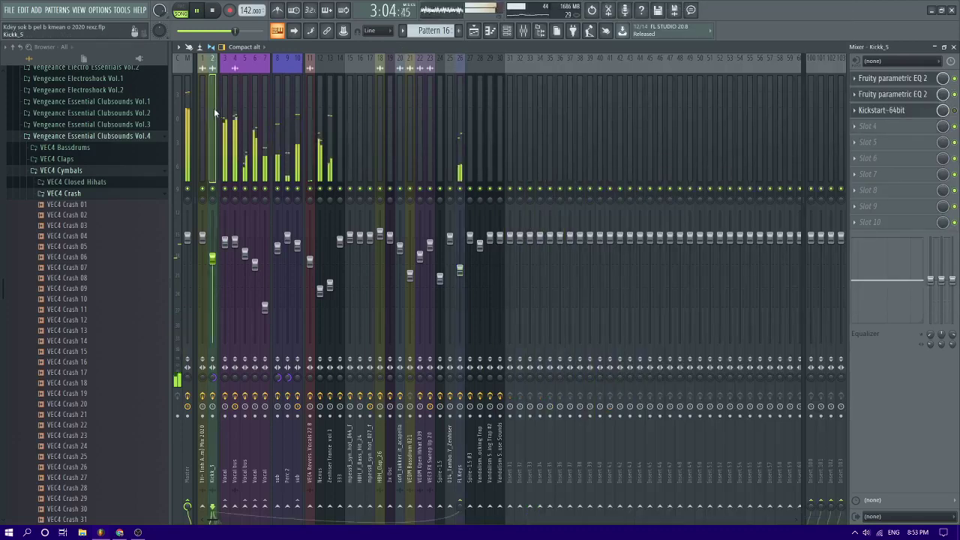
pyautogui.click(203, 107)
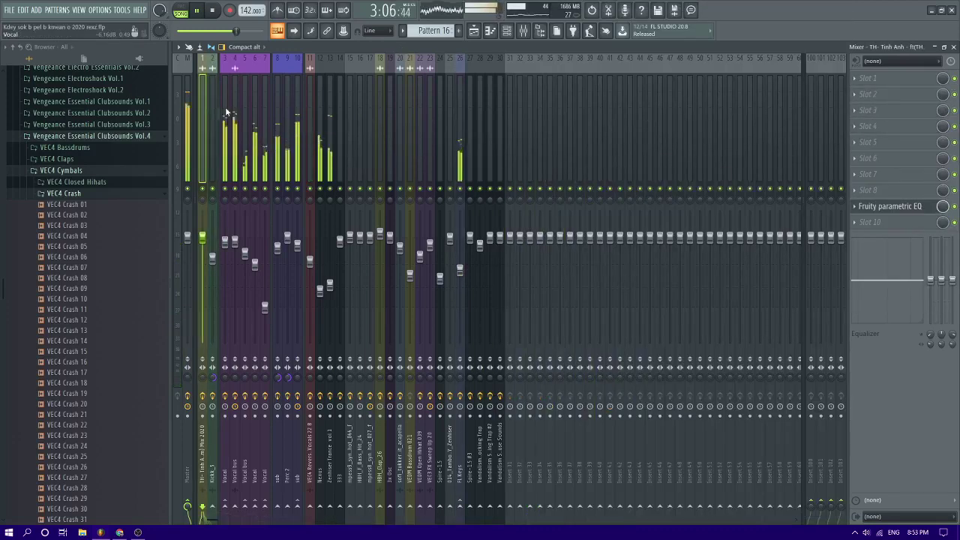
pyautogui.click(461, 139)
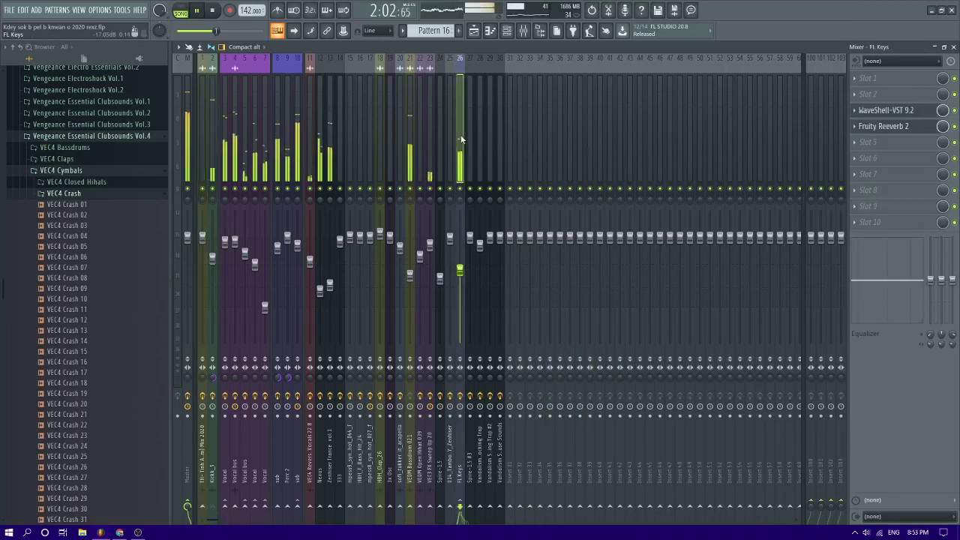
pyautogui.click(214, 133)
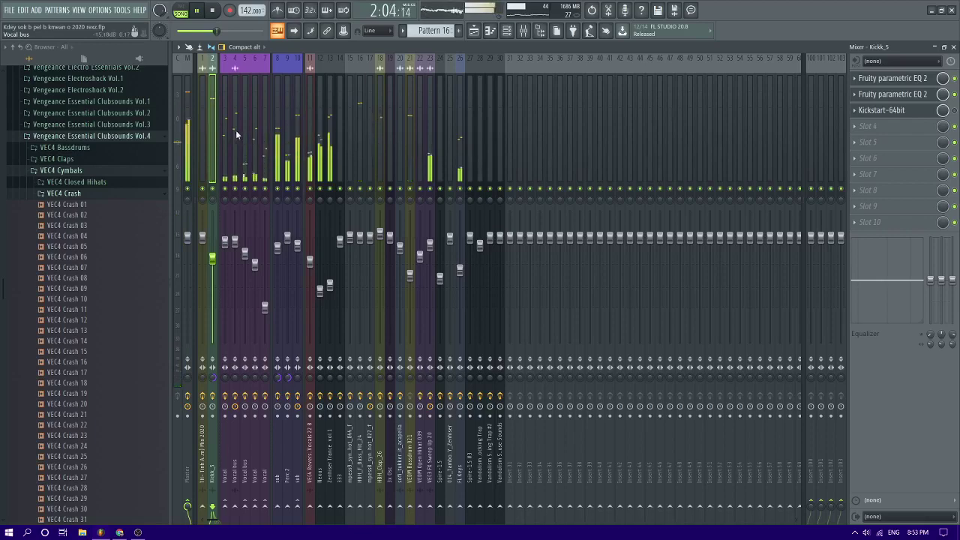
# Restart the song playback while reviewing the effects on Vocal bus insert 5 and Vocal insert 3
pyautogui.press('space')
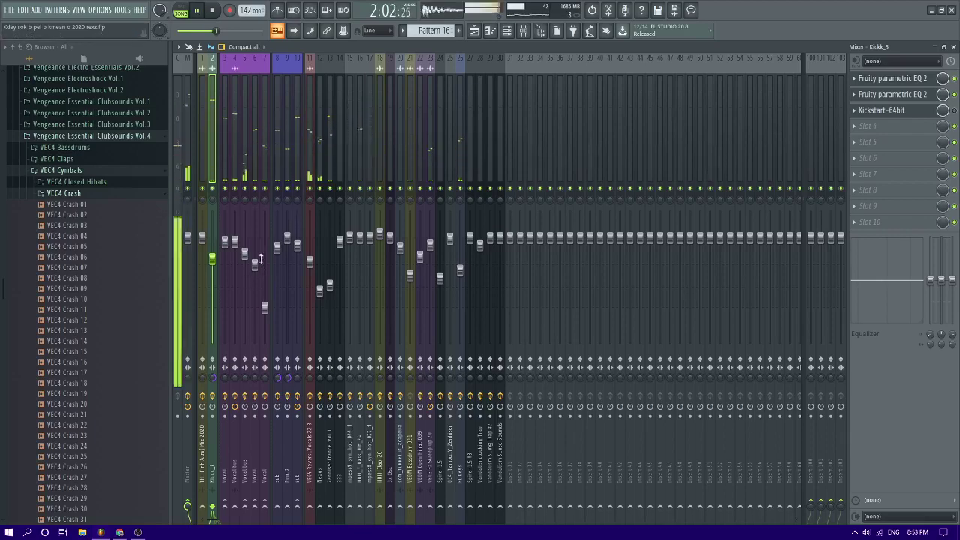
pyautogui.press('space')
pyautogui.click(246, 249)
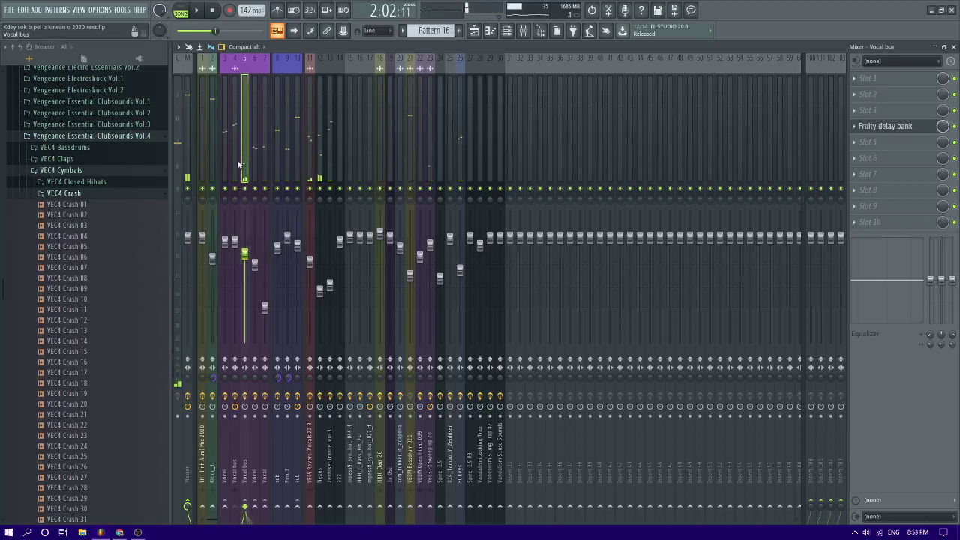
pyautogui.click(222, 126)
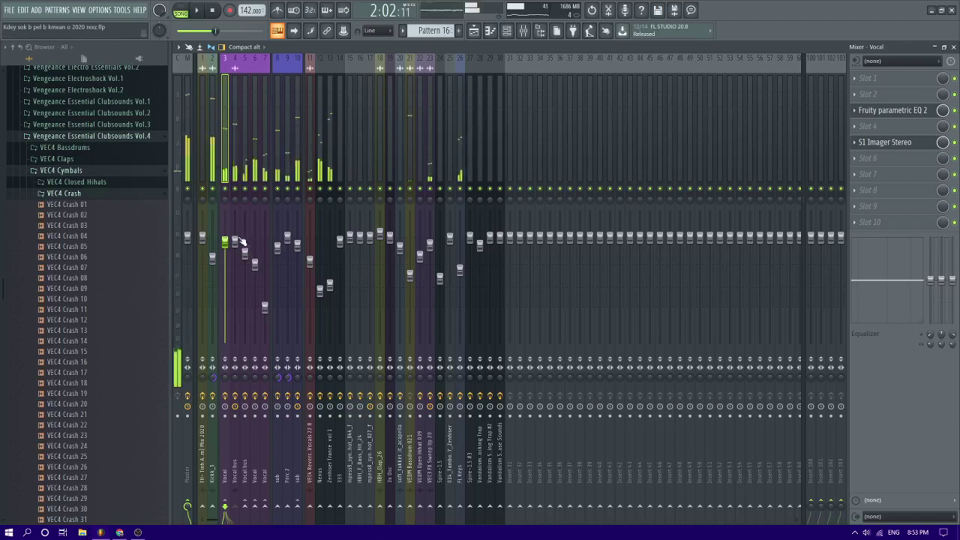
pyautogui.press('space')
# Lower the volume of Vocal bus insert 5 and Vocal inserts 6 and 7 to 0%
pyautogui.moveTo(240, 241); pyautogui.dragTo(241, 342)
pyautogui.moveTo(254, 263); pyautogui.dragTo(254, 343)
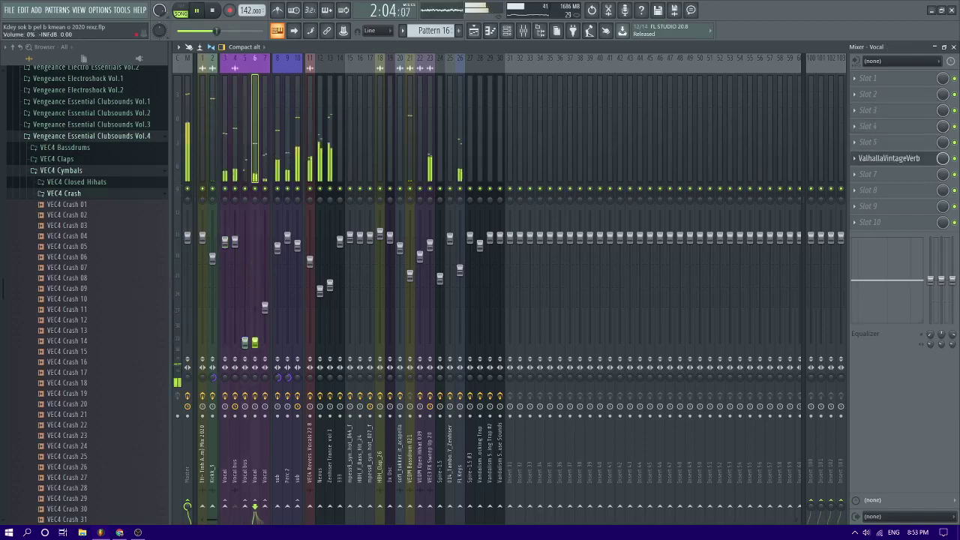
pyautogui.moveTo(266, 310); pyautogui.dragTo(267, 344)
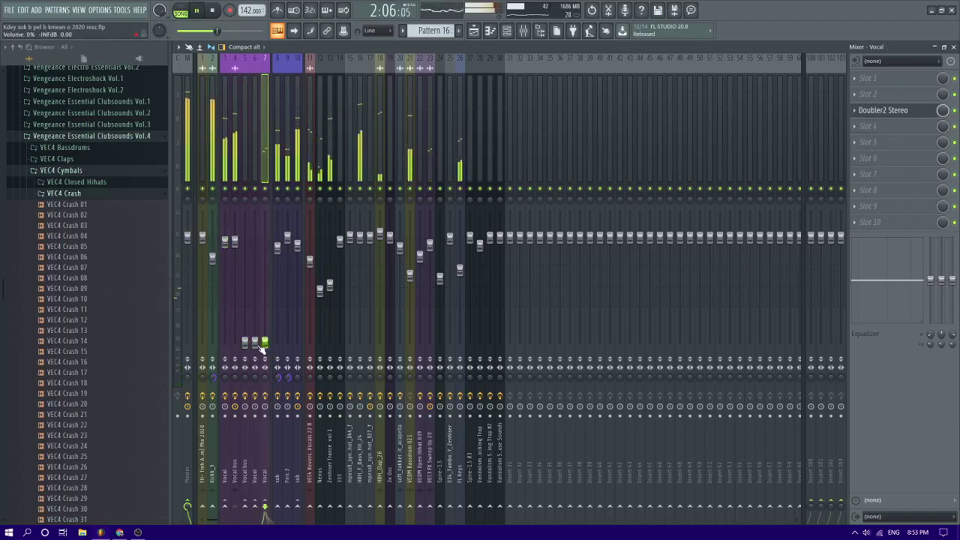
pyautogui.click(245, 343)
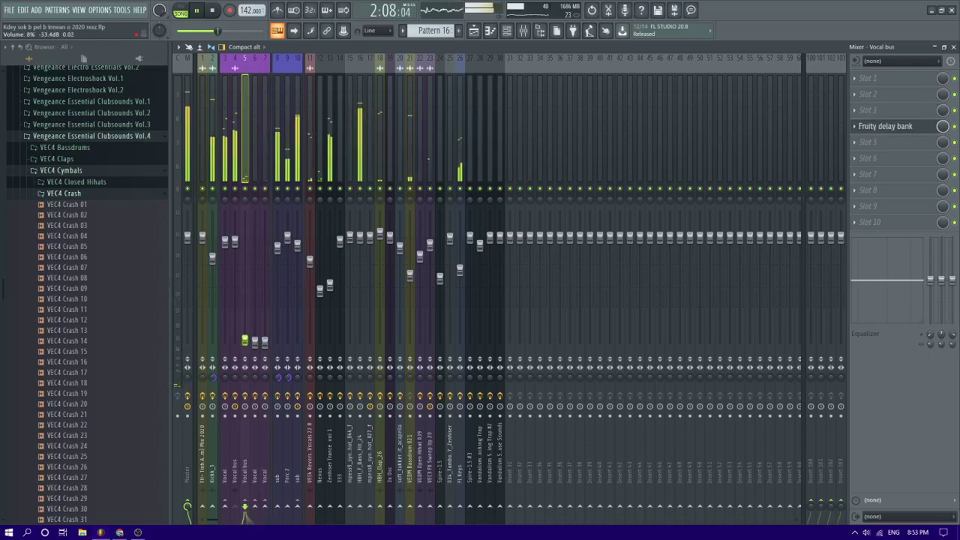
# Compare the effect chains of Vocal bus inserts 4 and 5, and play the song with insert 4 selected
pyautogui.click(235, 144)
pyautogui.rightClick(235, 144)
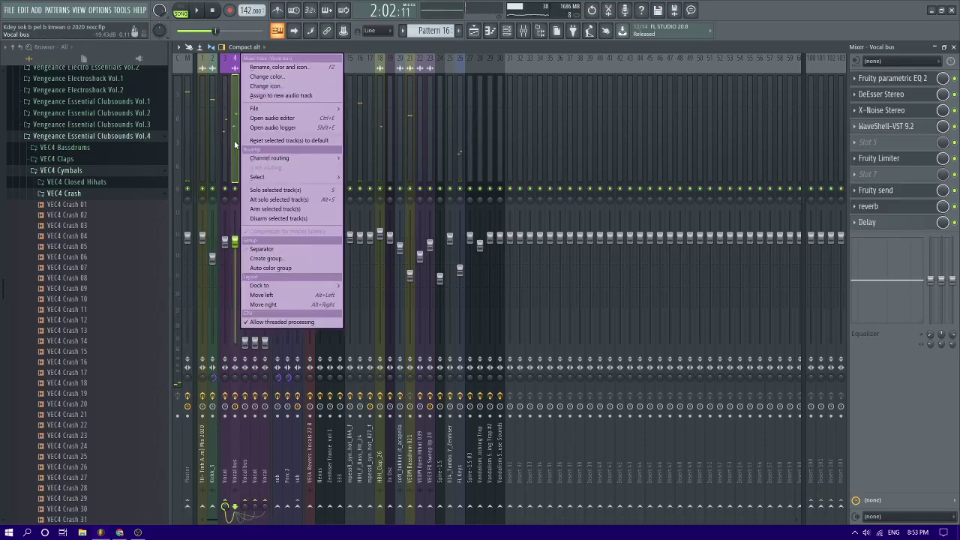
pyautogui.click(235, 144)
pyautogui.click(243, 131)
pyautogui.rightClick(244, 131)
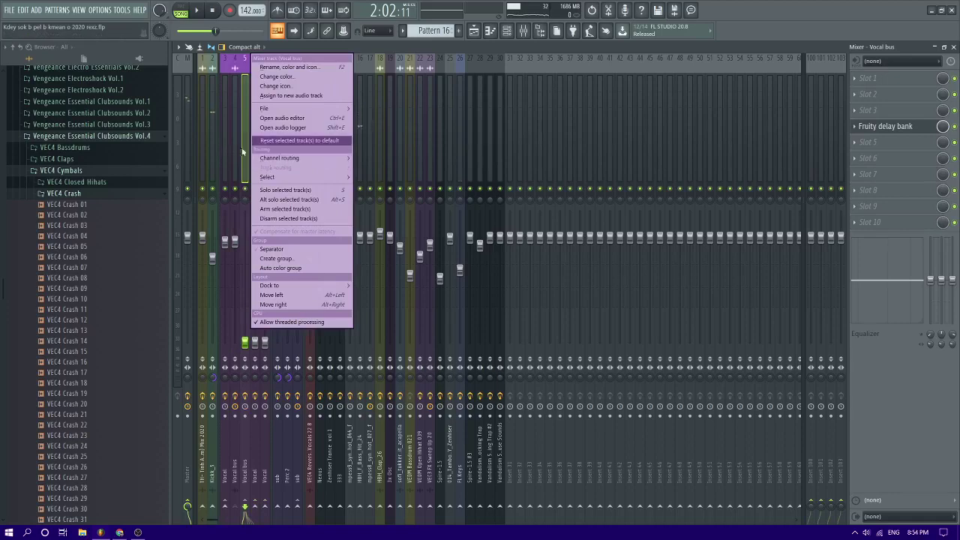
pyautogui.click(235, 171)
pyautogui.press('space')
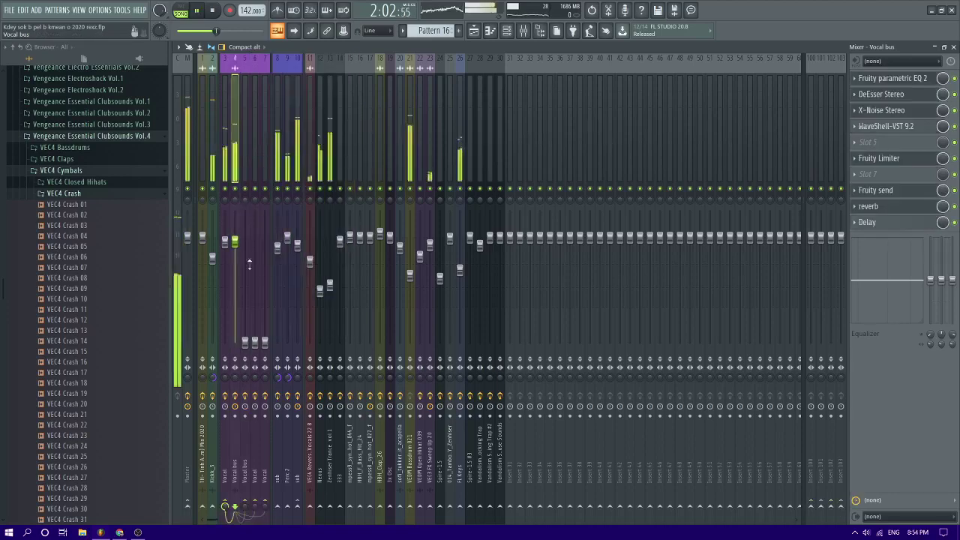
# Raise the volume of Vocal bus insert 5 to 54% and Vocal insert 6 to 45%, and select Vocal insert 7
pyautogui.click(246, 342)
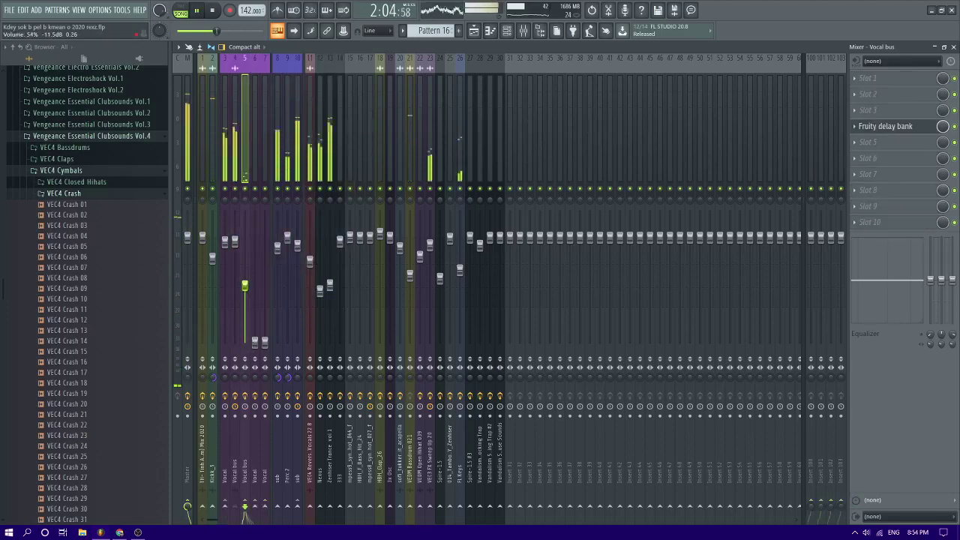
pyautogui.click(255, 342)
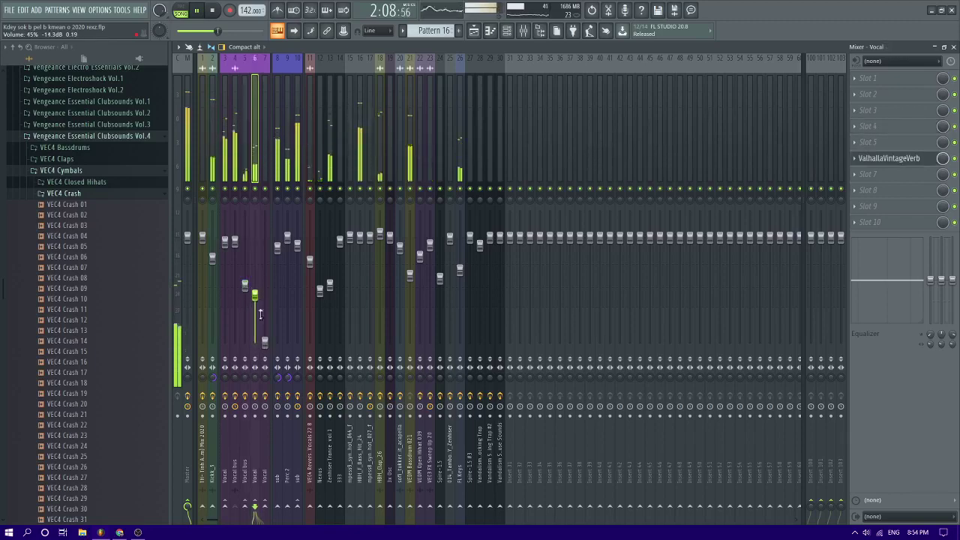
pyautogui.click(263, 341)
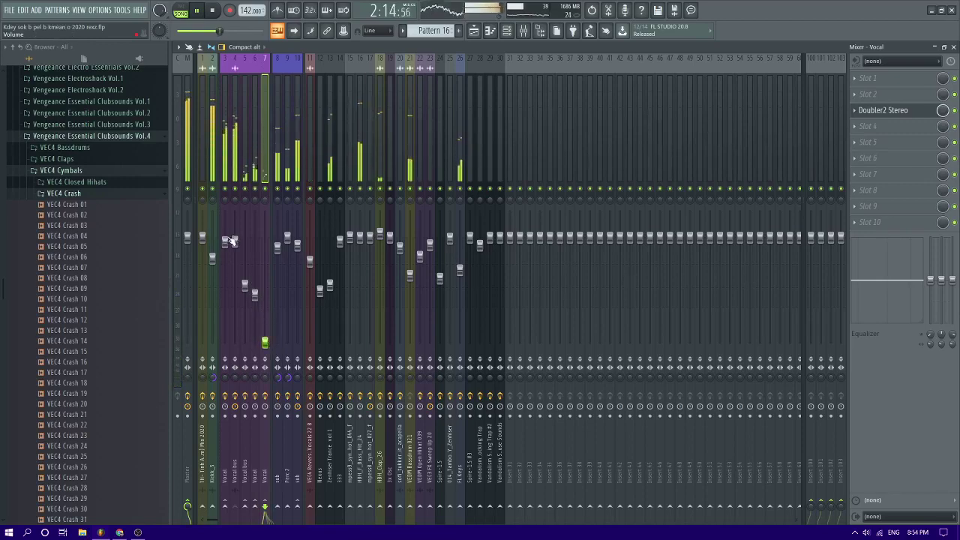
# Bring the volume of Vocal bus insert 5 and Vocal insert 6 back down to 0%
pyautogui.click(244, 285)
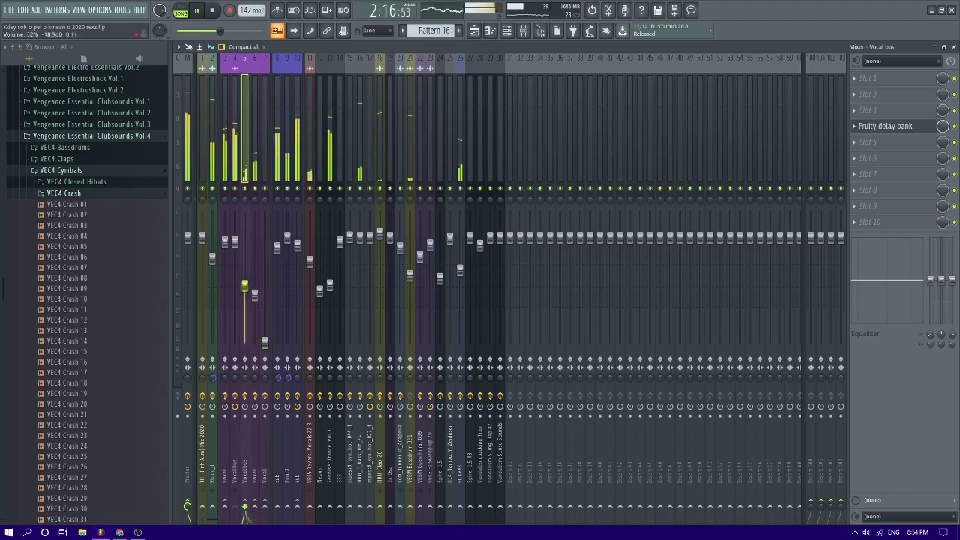
pyautogui.moveTo(255, 295); pyautogui.dragTo(258, 345)
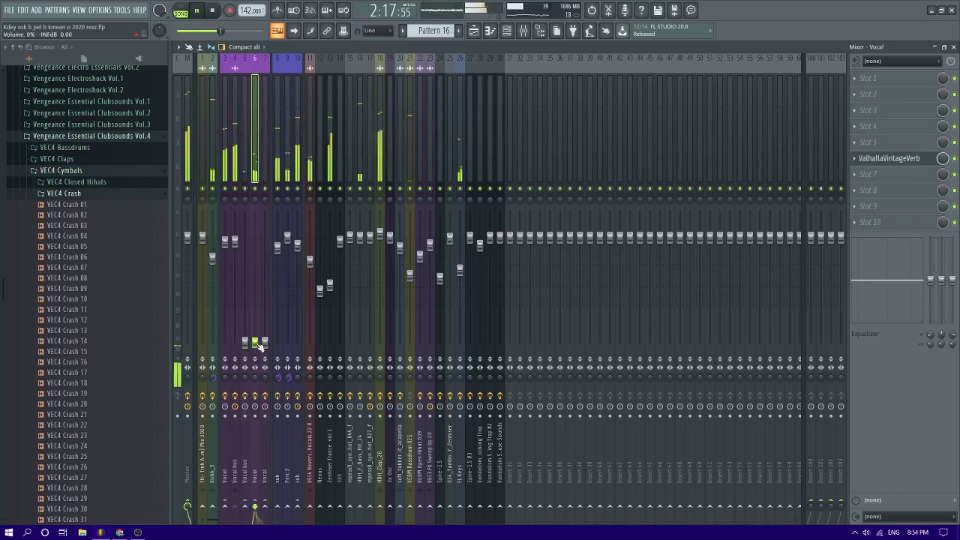
# Check the effects of Vocal insert 3 and Kickk_5, and switch the mixer to the Wide layout
pyautogui.click(224, 96)
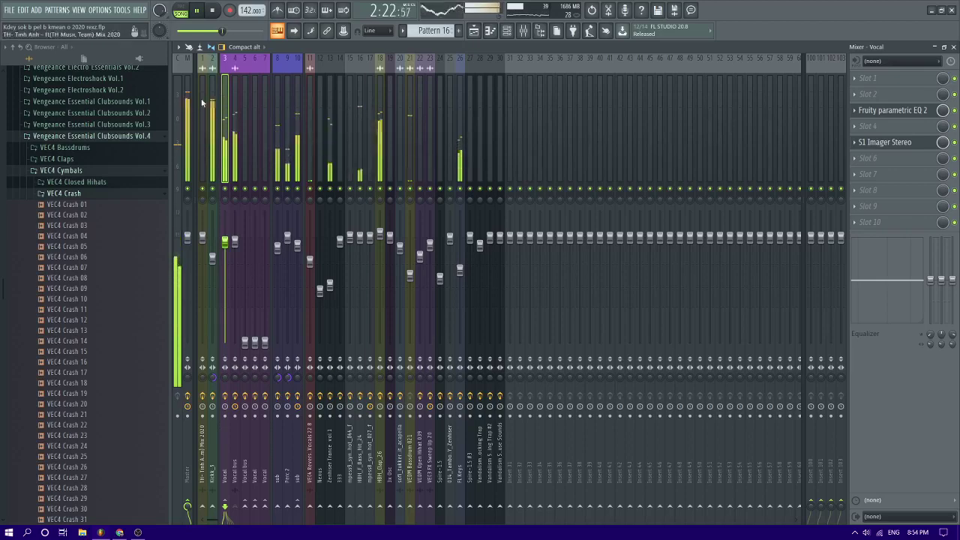
pyautogui.click(212, 93)
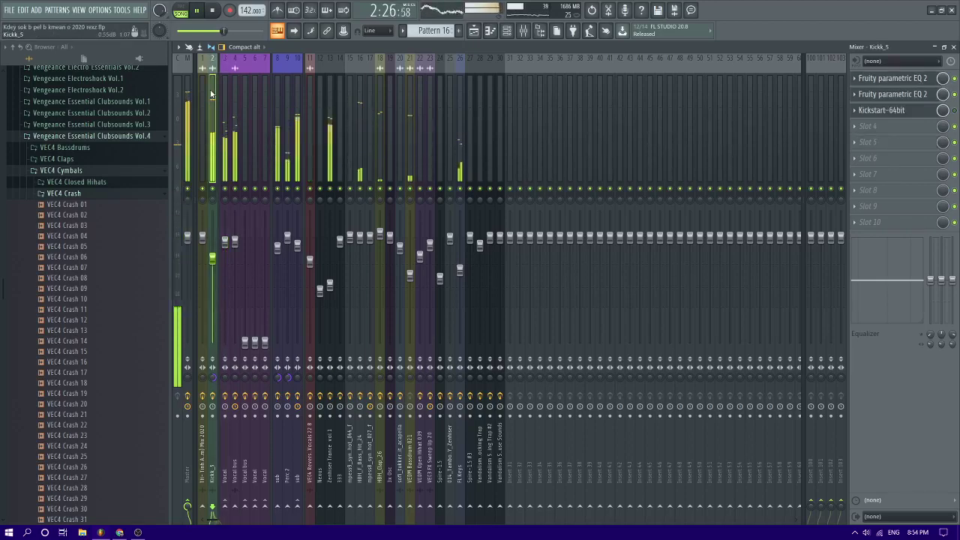
pyautogui.click(232, 46)
pyautogui.click(240, 75)
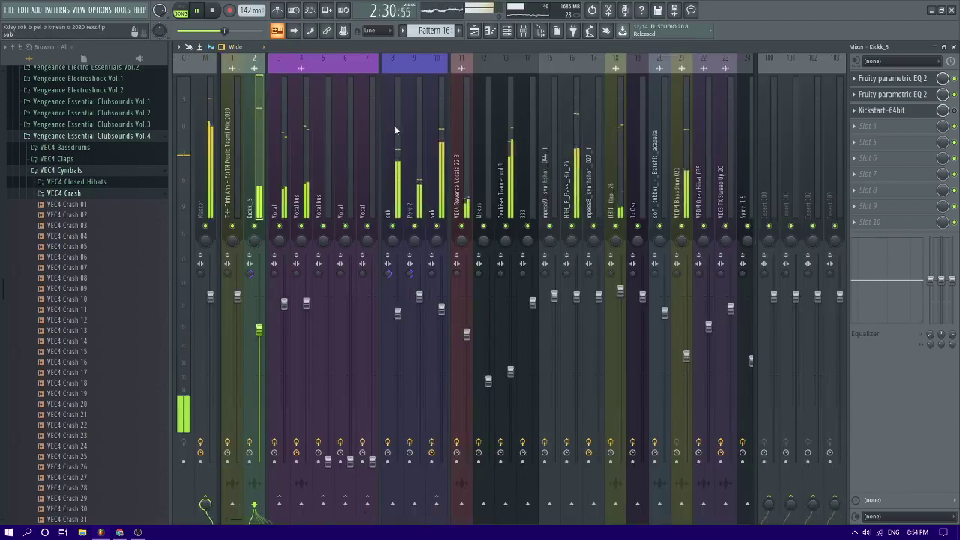
pyautogui.scroll(-5, 379, 123)
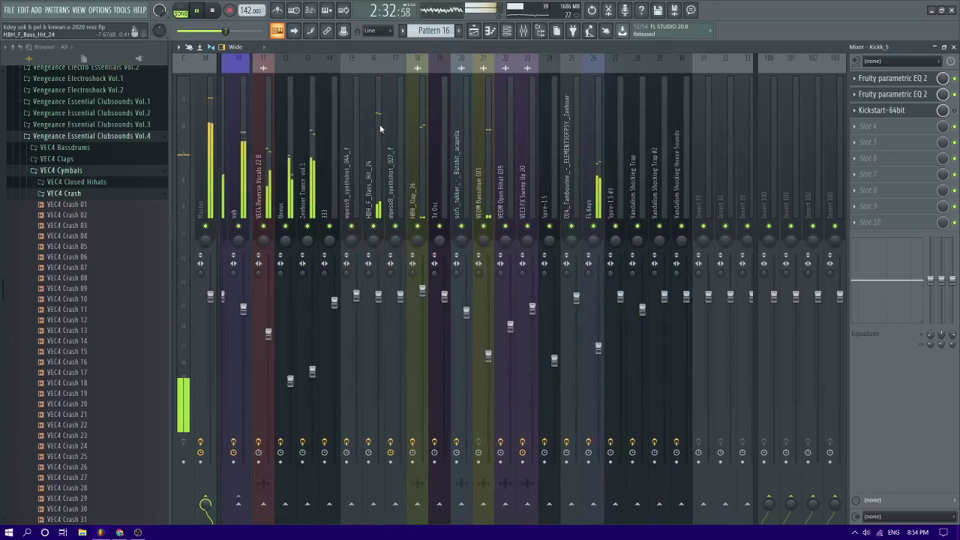
pyautogui.scroll(5, 380, 129)
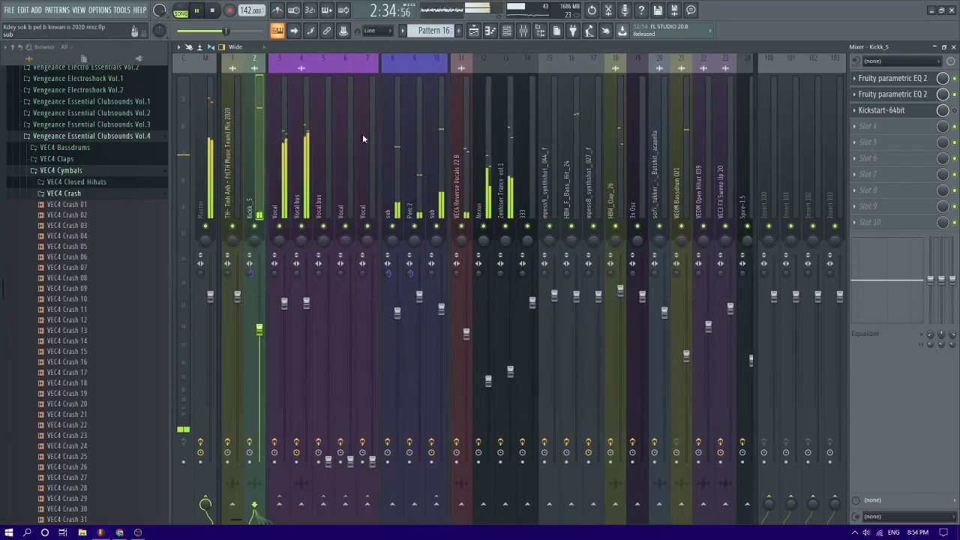
# Compare the effect chains of Vocal bus insert 4 and Vocal insert 3 during playback
pyautogui.click(304, 152)
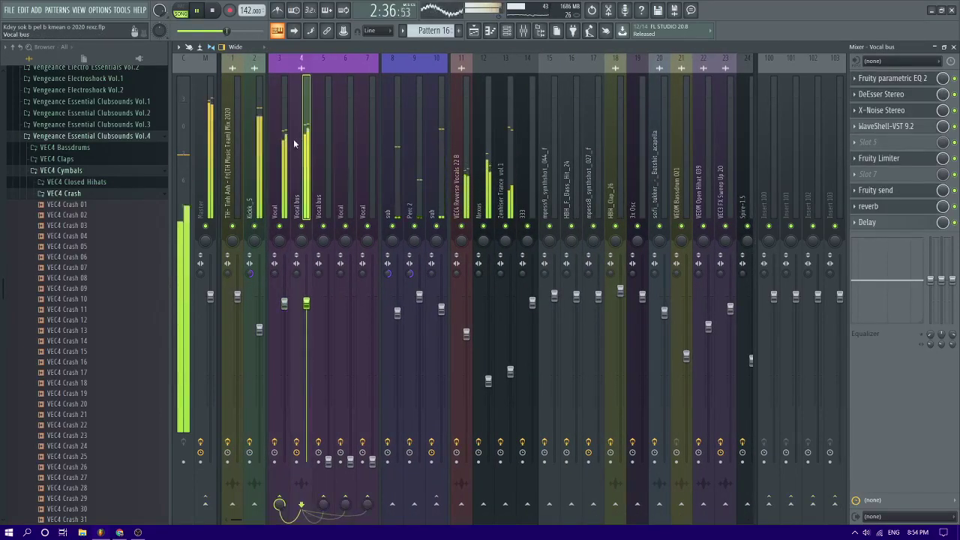
pyautogui.press('Left')
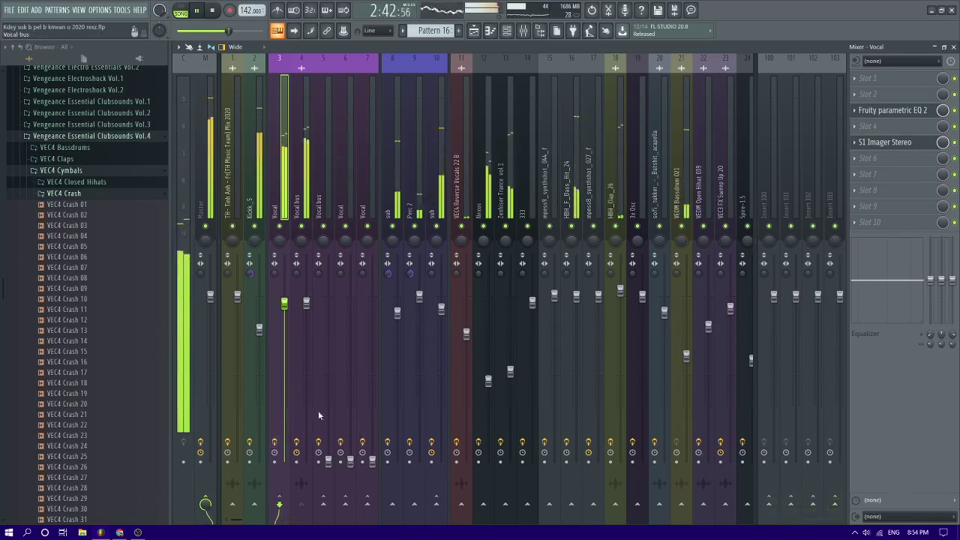
pyautogui.press('Right')
pyautogui.press('Left')
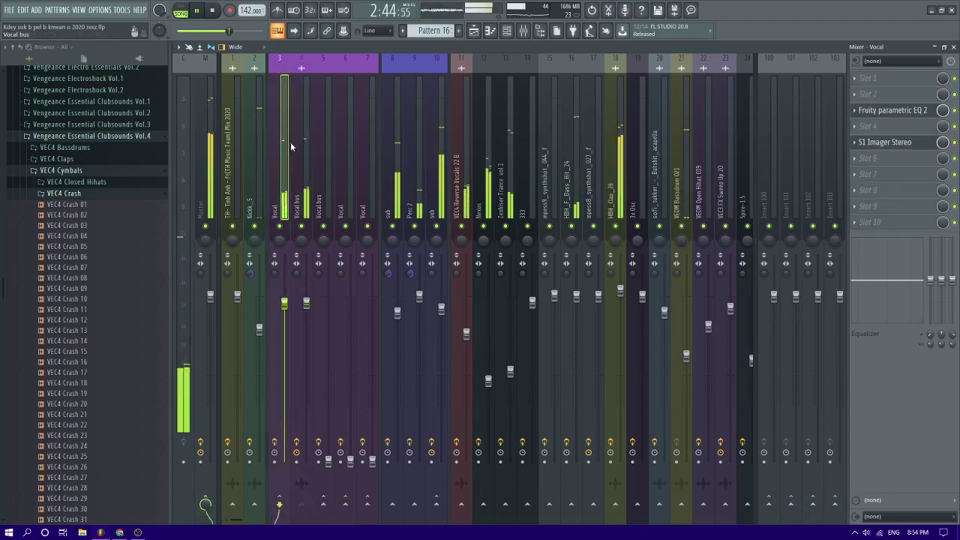
pyautogui.press('Right')
pyautogui.press('Left')
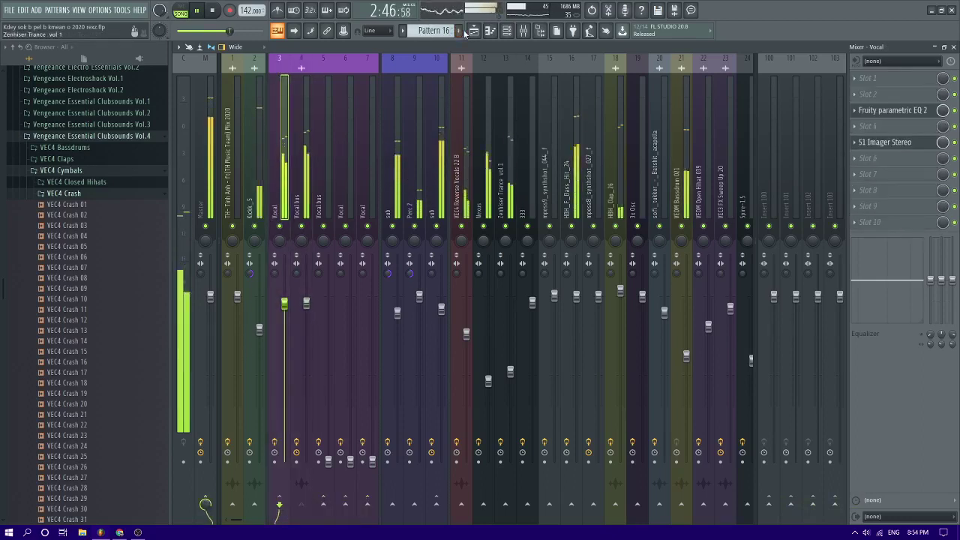
# Open the Fruity Limiter on Vocal bus insert 4 and move it up to slot 5
pyautogui.click(295, 172)
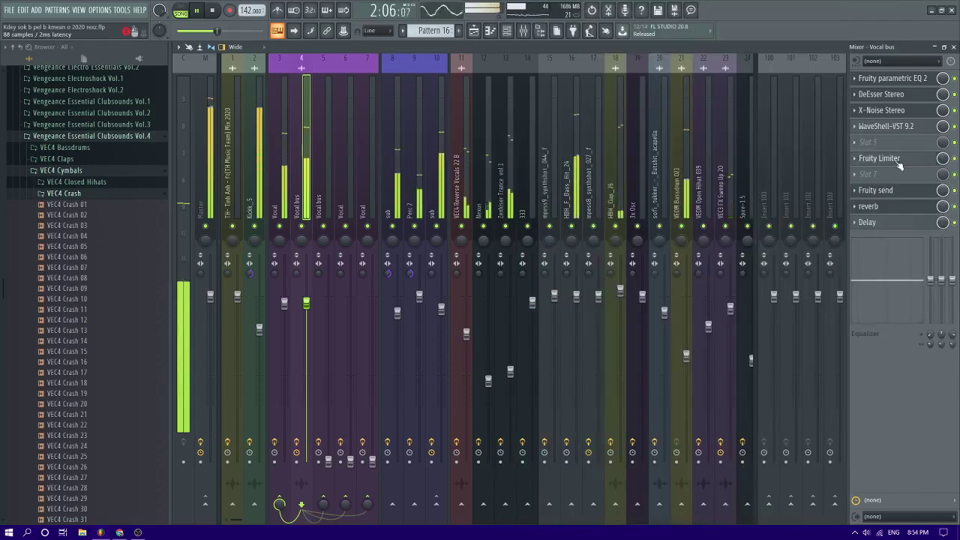
pyautogui.click(898, 162)
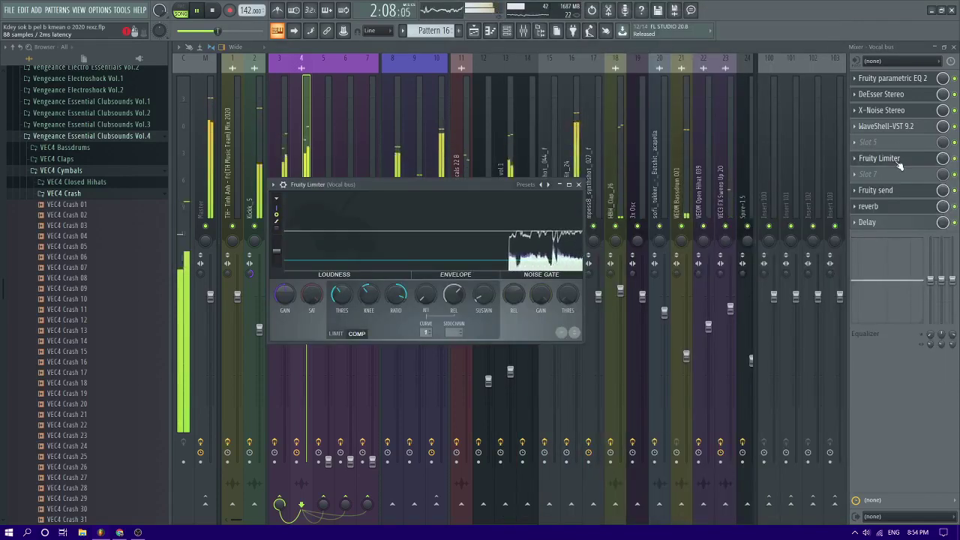
pyautogui.moveTo(899, 165); pyautogui.dragTo(900, 142)
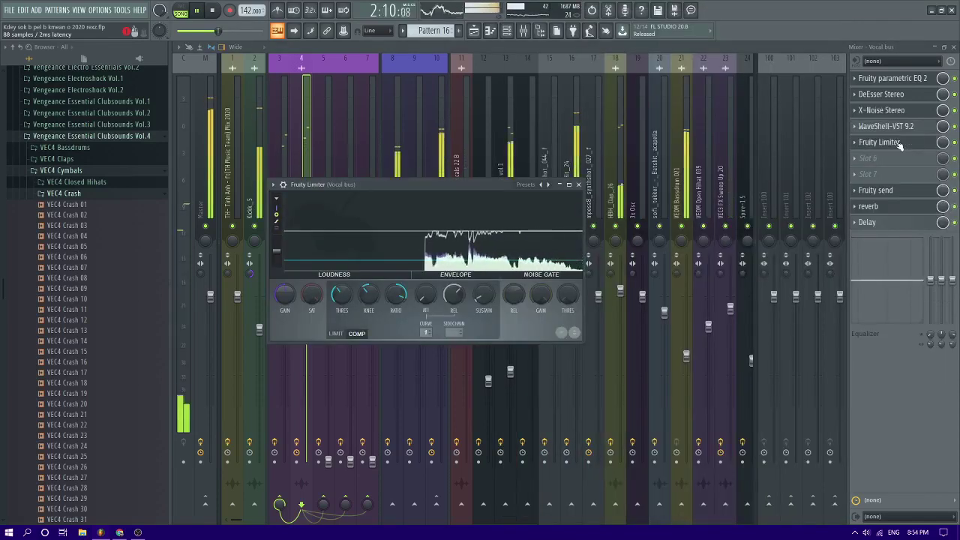
# Add Fruity Reeverb 2 to slot 6 of Vocal bus insert 4, set its low cut to 265 Hz and raise the wet level
pyautogui.click(899, 158)
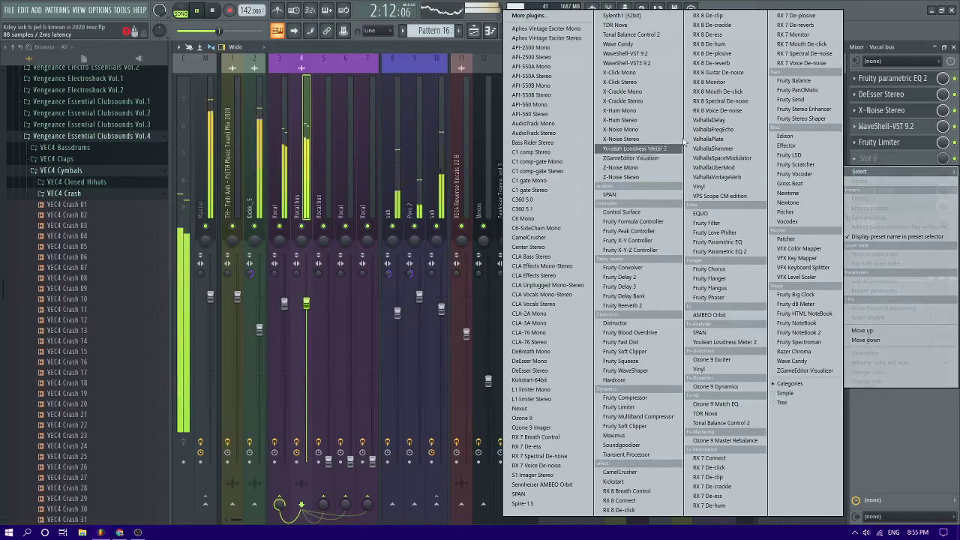
pyautogui.click(623, 306)
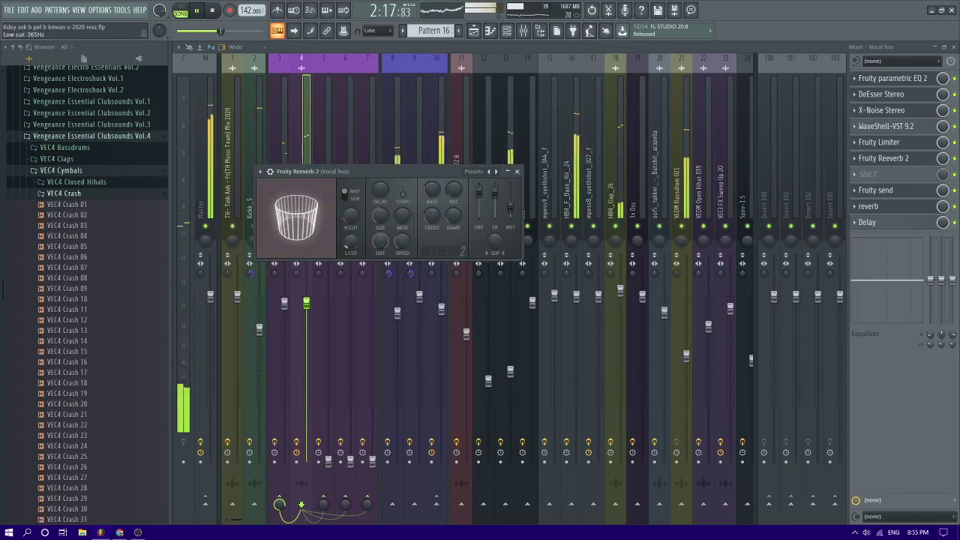
pyautogui.rightClick(400, 217)
pyautogui.click(408, 225)
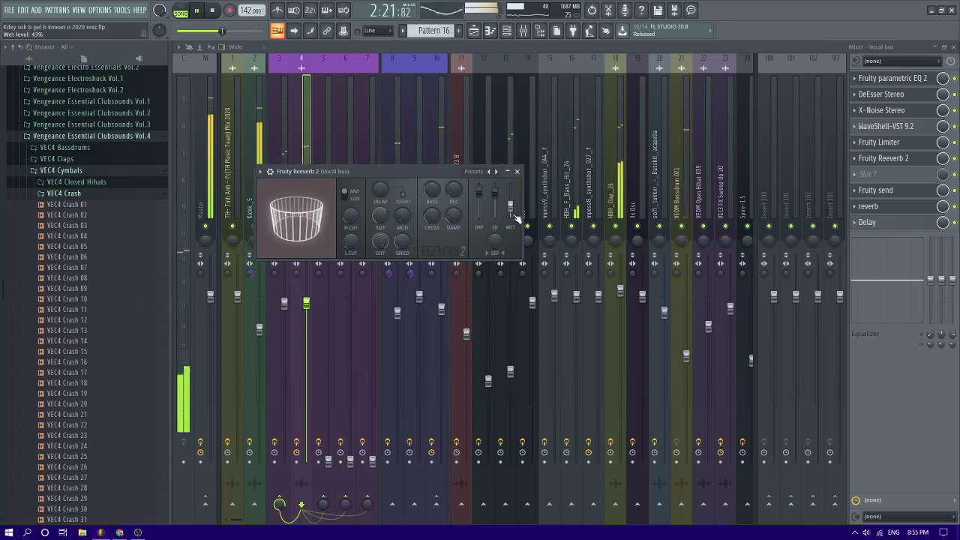
pyautogui.click(307, 304)
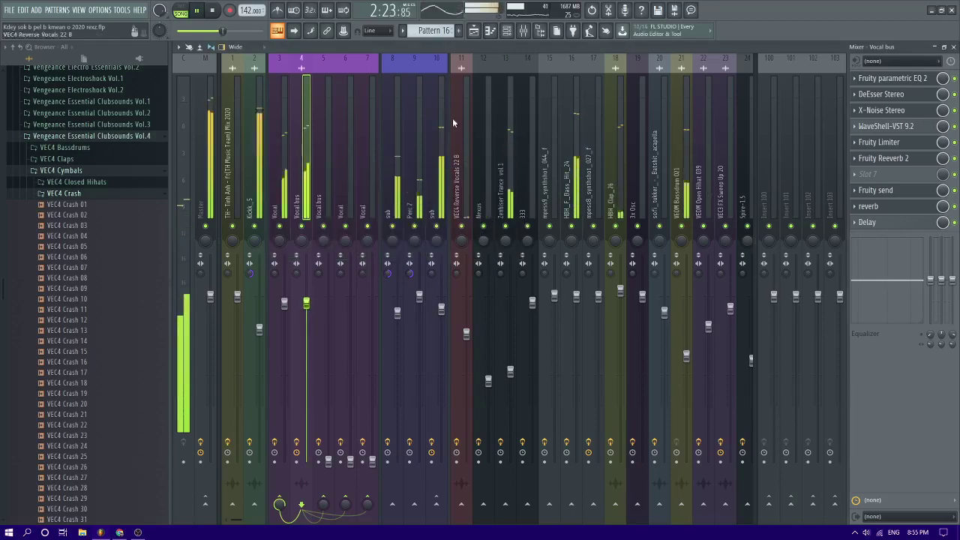
# Audition the VEC4 Crash samples and place VEC4 Crash 09 on playlist Track 22 at bar 91
pyautogui.click(479, 30)
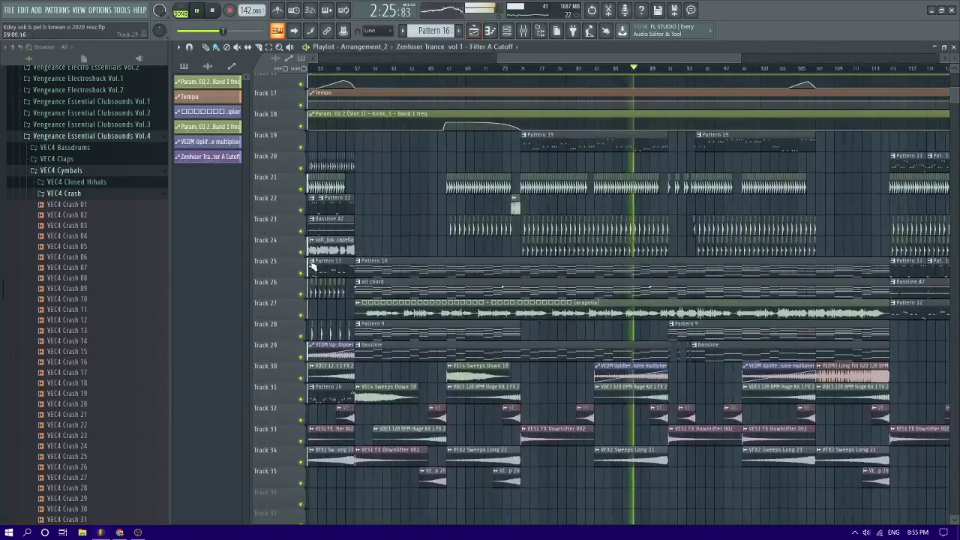
pyautogui.click(80, 215)
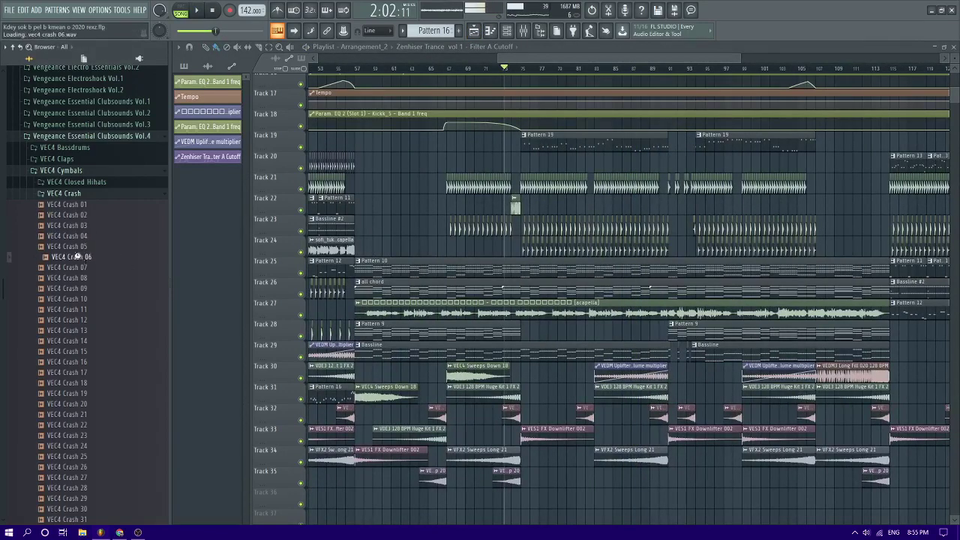
pyautogui.moveTo(79, 288); pyautogui.dragTo(674, 206)
pyautogui.scroll(5, 712, 206)
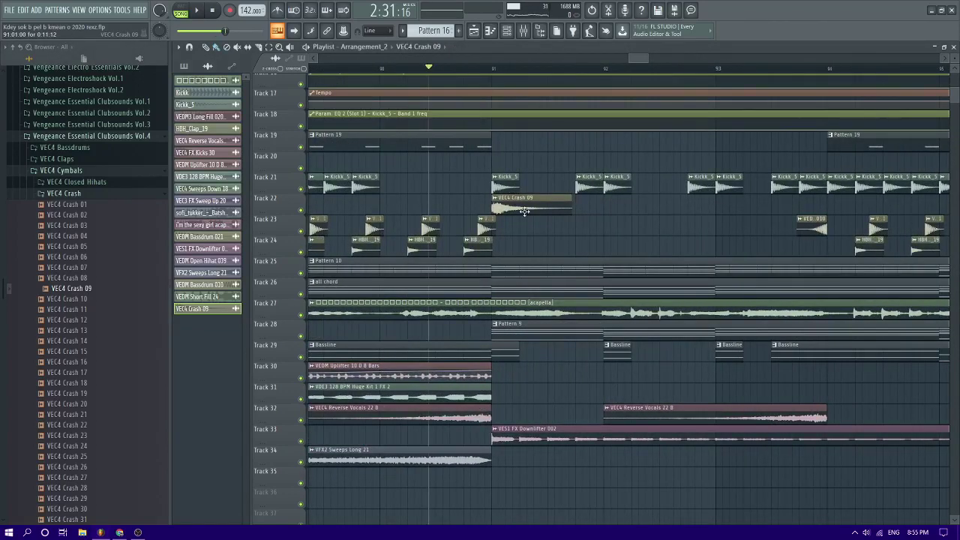
# Lower the channel volume of VEC4 Crash 09 while playing the section
pyautogui.doubleClick(524, 211)
pyautogui.press('space')
pyautogui.press('space')
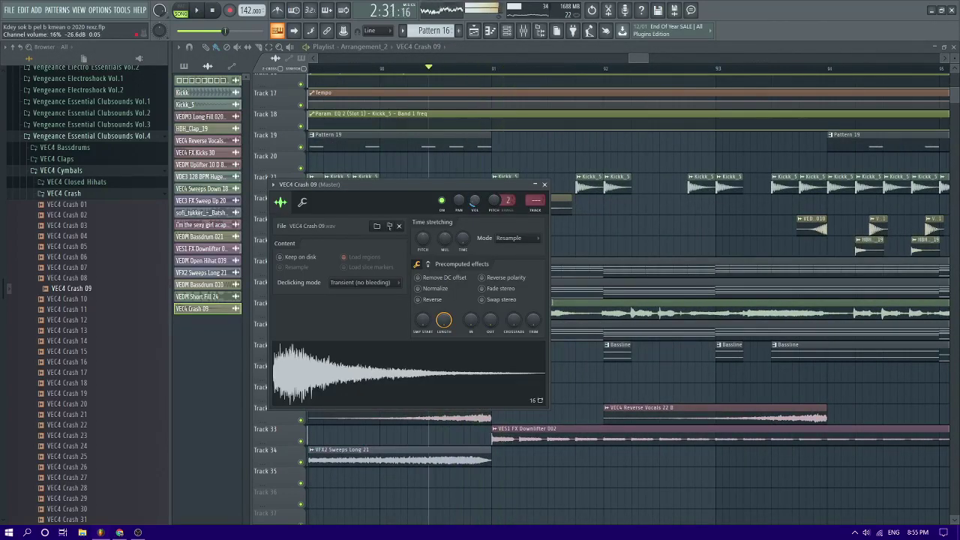
pyautogui.press('space')
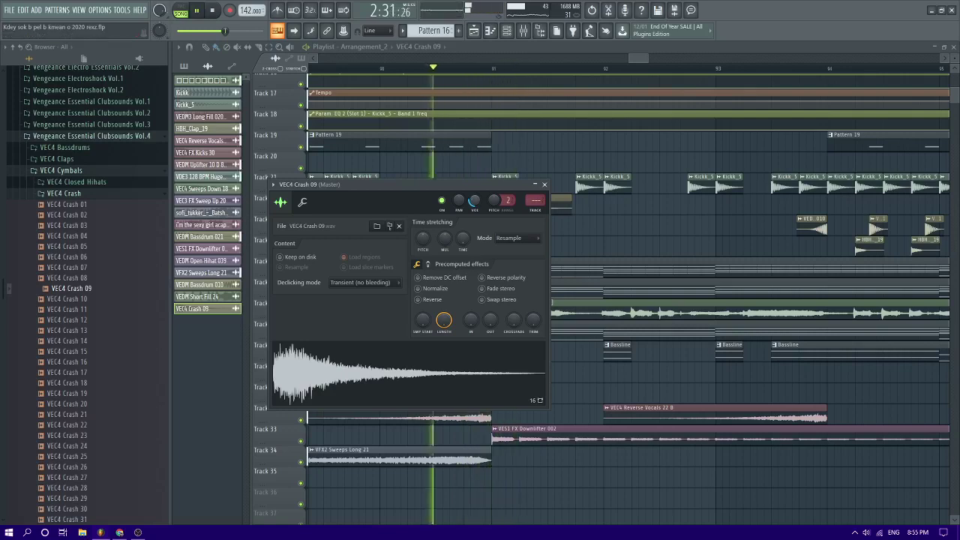
# Add a second VEC4 Crash 09 clip on the last kick of bar 91 and shorten it to end before bar 92
pyautogui.click(584, 206)
pyautogui.press('space')
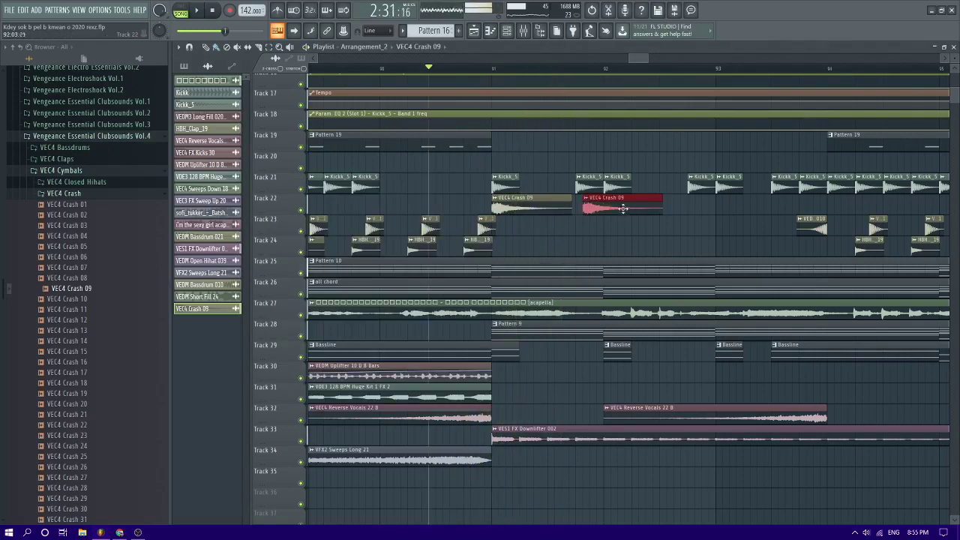
pyautogui.press('space')
pyautogui.moveTo(623, 209); pyautogui.dragTo(596, 210)
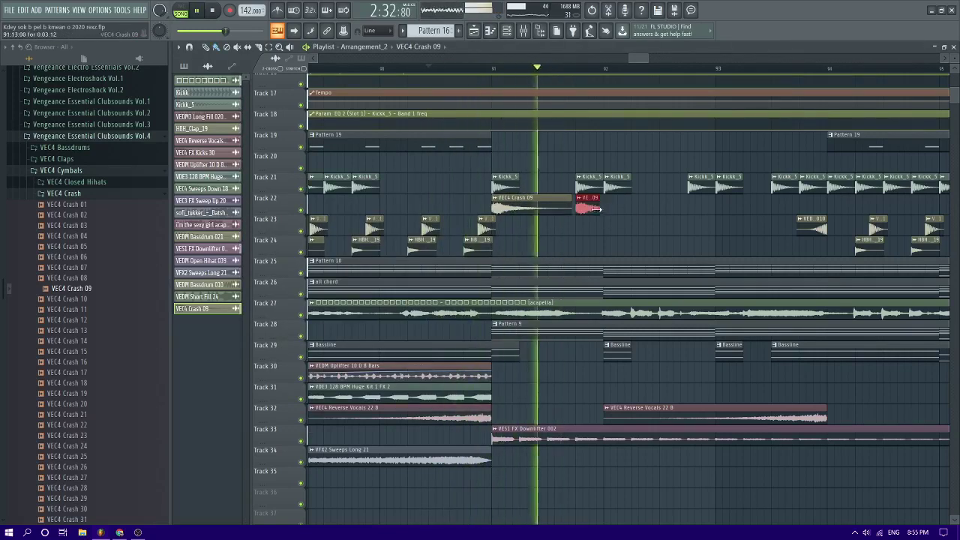
pyautogui.click(604, 208)
pyautogui.press('space')
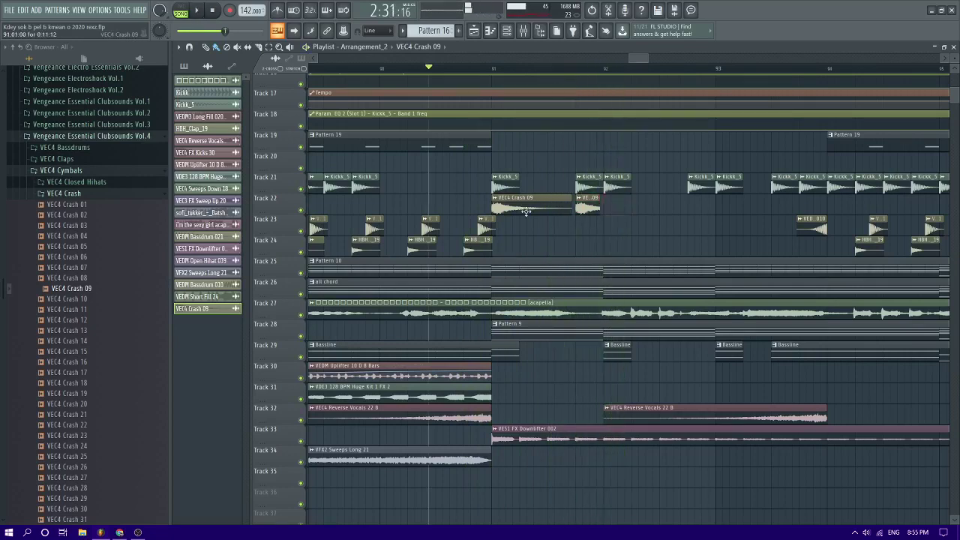
# Repeat the long and short crash clips on Track 22 over the kicks of bar 92 and the start of bar 93
pyautogui.press('space')
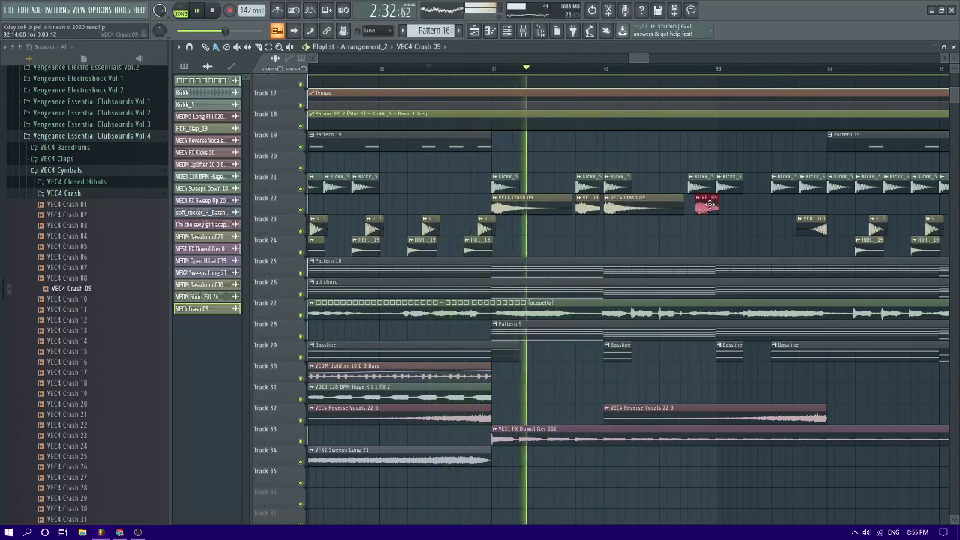
pyautogui.moveTo(615, 213); pyautogui.dragTo(579, 254)
pyautogui.moveTo(653, 208); pyautogui.dragTo(765, 208)
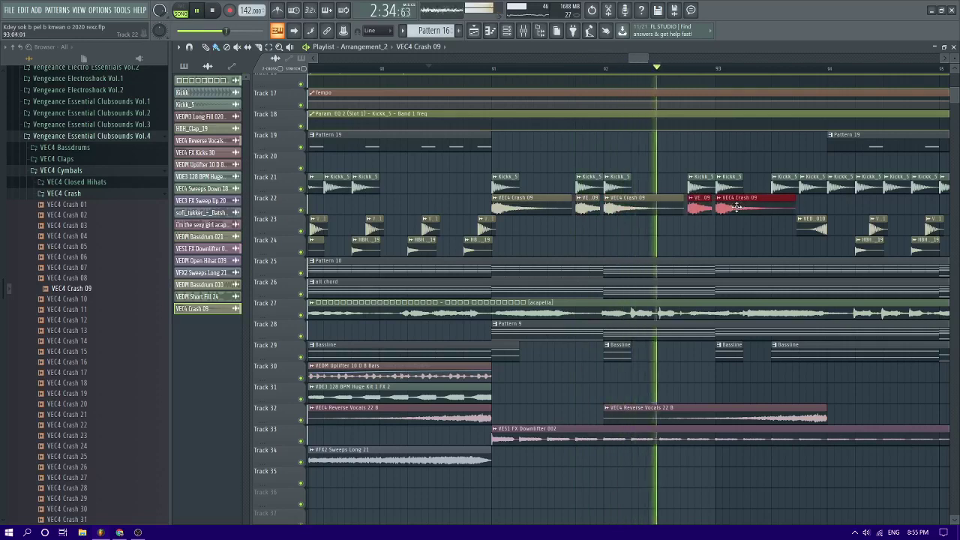
pyautogui.hotkey('ctrl', 'd')
pyautogui.press('space')
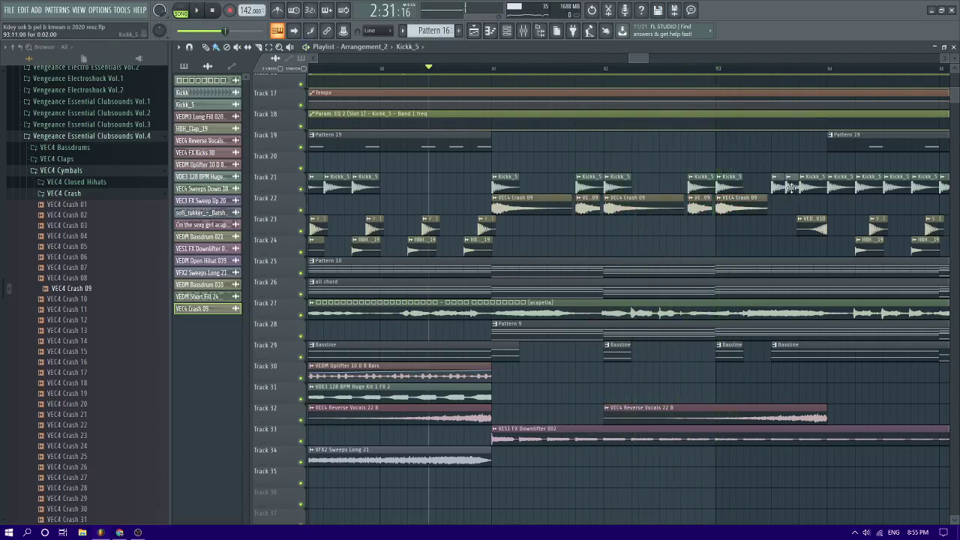
# Add a short and a longer VEC4 Crash 09 clip on the kicks in the second half of bar 93
pyautogui.press('space')
pyautogui.moveTo(770, 193); pyautogui.dragTo(699, 222)
pyautogui.moveTo(756, 208); pyautogui.dragTo(787, 210)
pyautogui.click(799, 220)
pyautogui.click(759, 233)
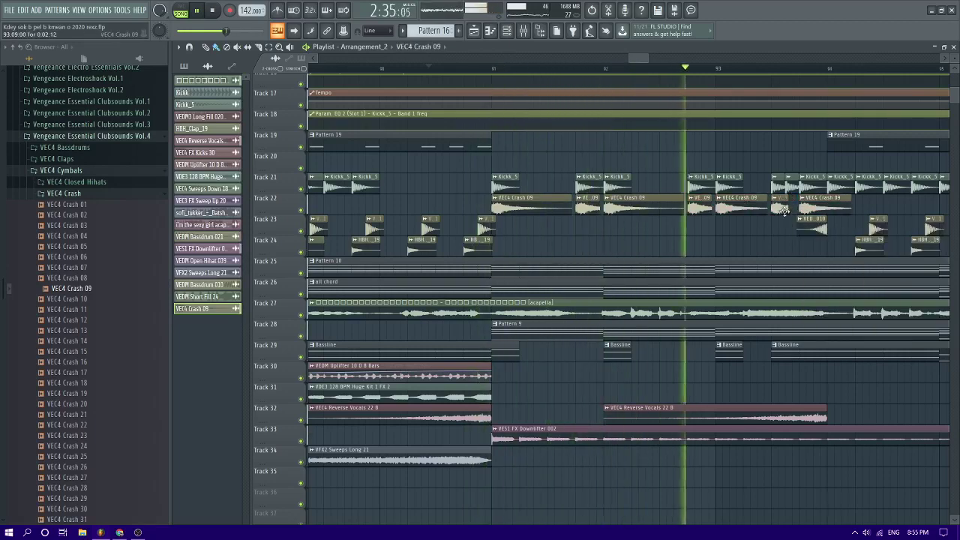
# Duplicate the short crash onto the second of bar 93's two quick kicks and trim both clips to end before the following kick
pyautogui.scroll(5, 796, 210)
pyautogui.moveTo(676, 206); pyautogui.dragTo(601, 206)
pyautogui.press('space')
pyautogui.scroll(3, 698, 207)
pyautogui.moveTo(695, 207); pyautogui.dragTo(541, 203)
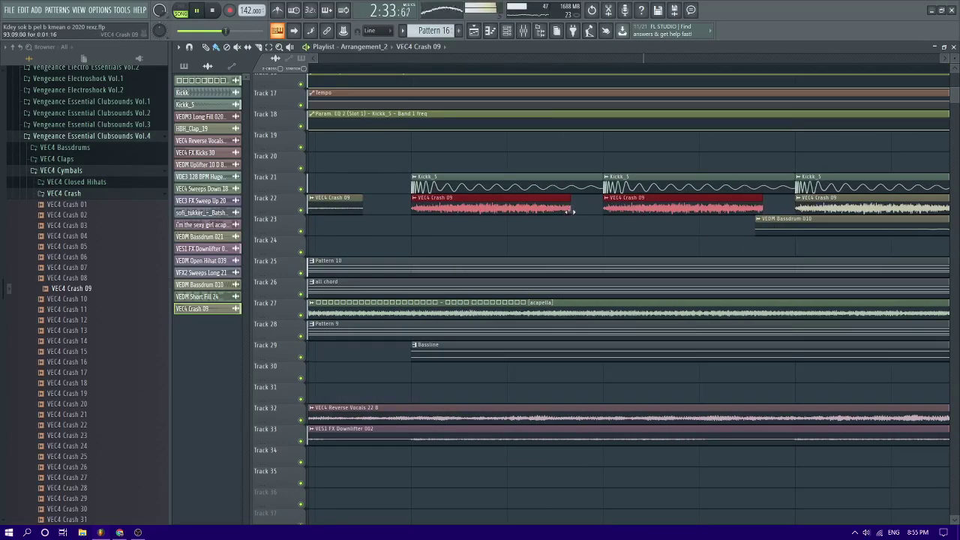
pyautogui.scroll(-4, 587, 229)
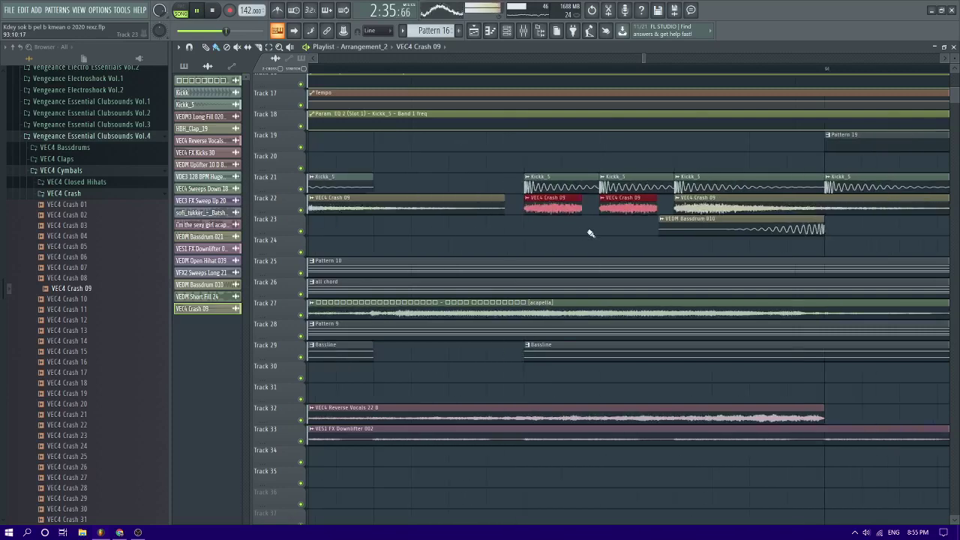
pyautogui.keyDown('ctrl'); pyautogui.click(587, 230); pyautogui.keyUp('ctrl')
pyautogui.scroll(-5, 587, 229)
# Shorten the last crash clip of bar 93, add another VEC4 Crash 09 at bar 94, and play from bar 93
pyautogui.moveTo(632, 207); pyautogui.dragTo(600, 207)
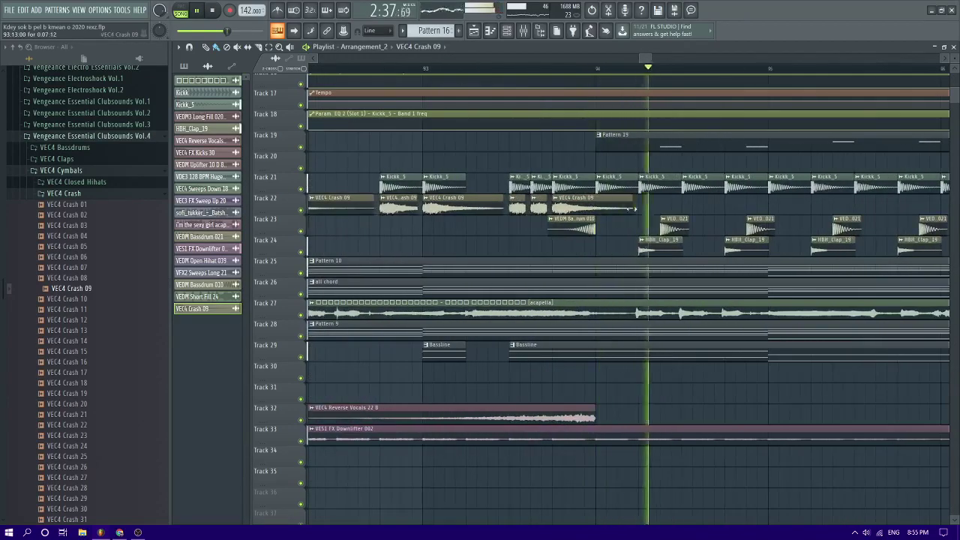
pyautogui.press('space')
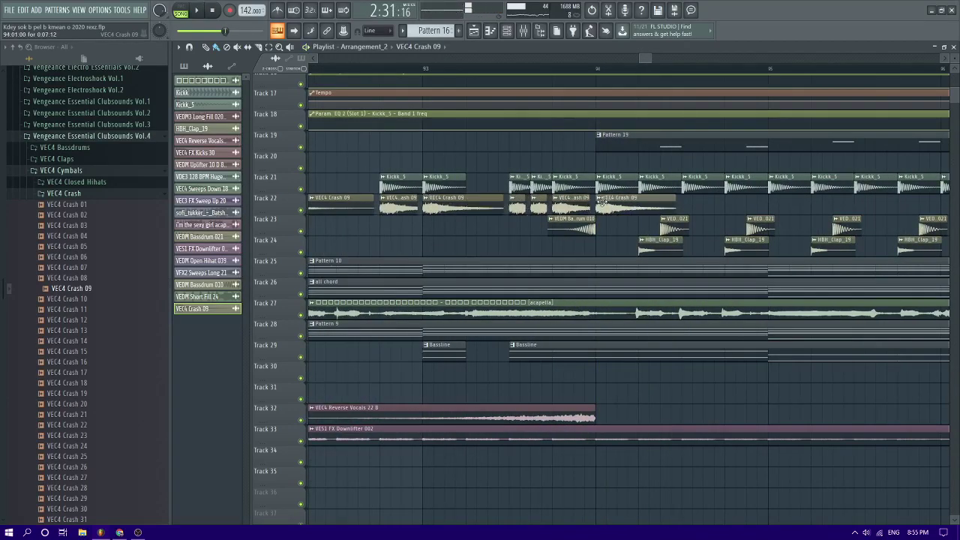
pyautogui.click(424, 69)
pyautogui.press('space')
# Open the channel settings of the crash clip at bar 94 and route VEC4 Crash 09 to mixer insert 31
pyautogui.scroll(-3, 466, 183)
pyautogui.scroll(2, 495, 196)
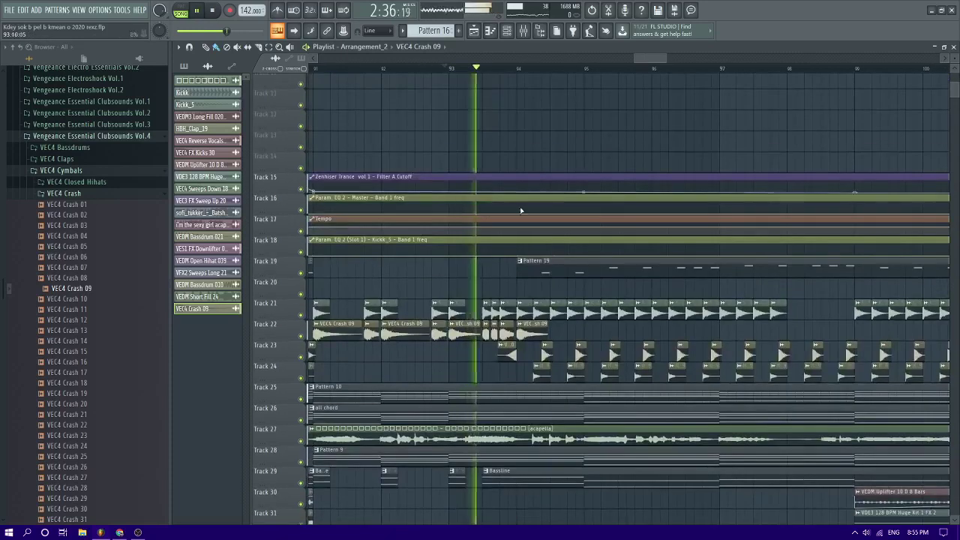
pyautogui.doubleClick(540, 336)
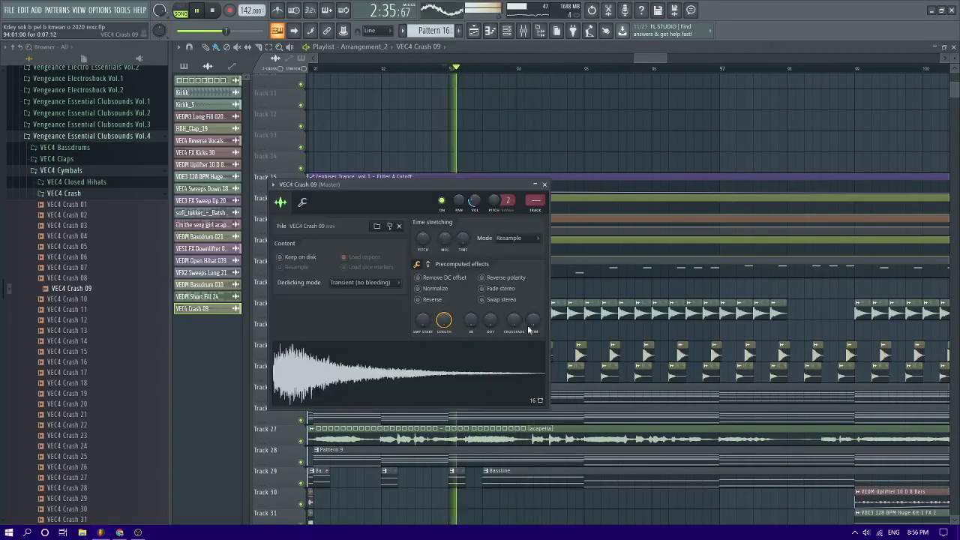
pyautogui.click(537, 208)
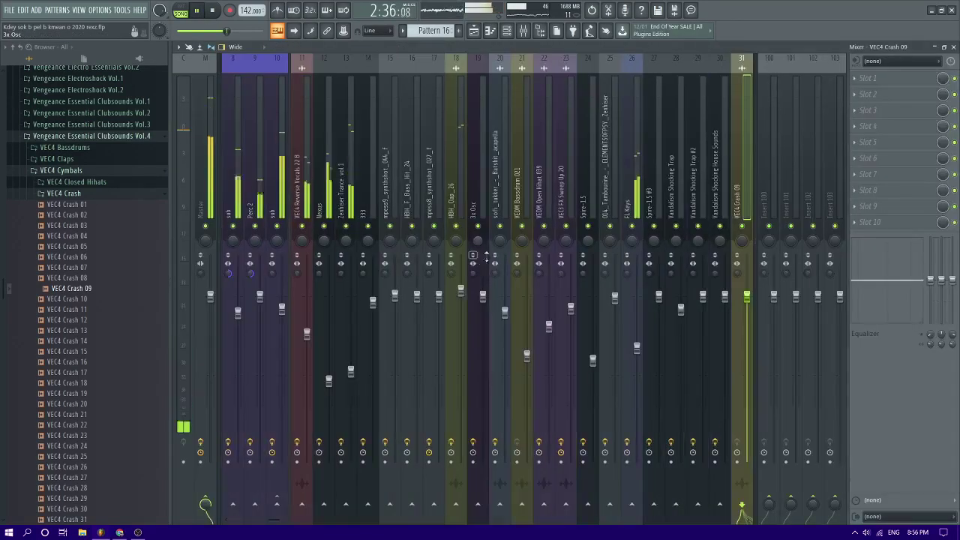
# Lower the VEC4 Crash 09 mixer insert's volume to 92% and return to the playlist
pyautogui.moveTo(750, 300); pyautogui.dragTo(749, 310)
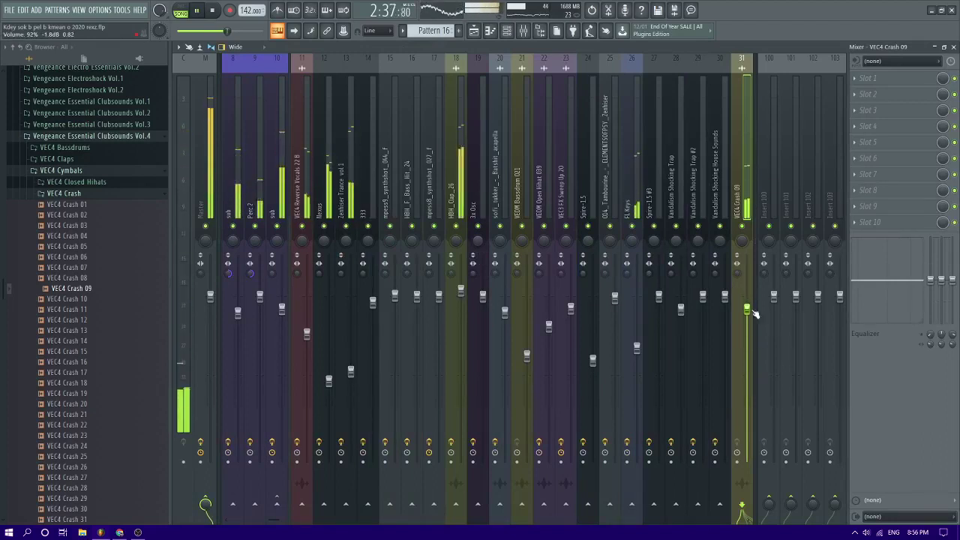
pyautogui.click(468, 31)
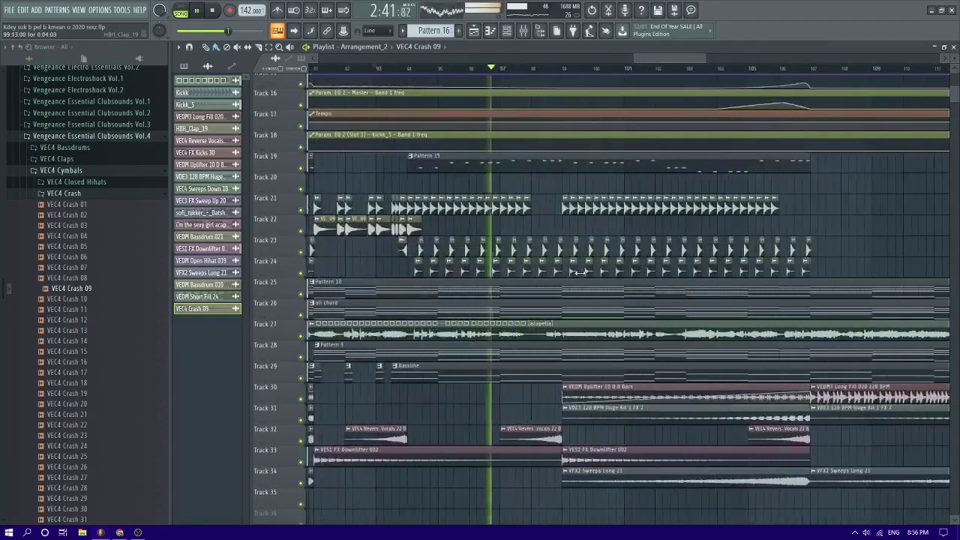
# Review the playlist arrangement from the bar 93 crash clips through to the final drop while the song plays
pyautogui.scroll(5, 583, 271)
pyautogui.scroll(1, 583, 271)
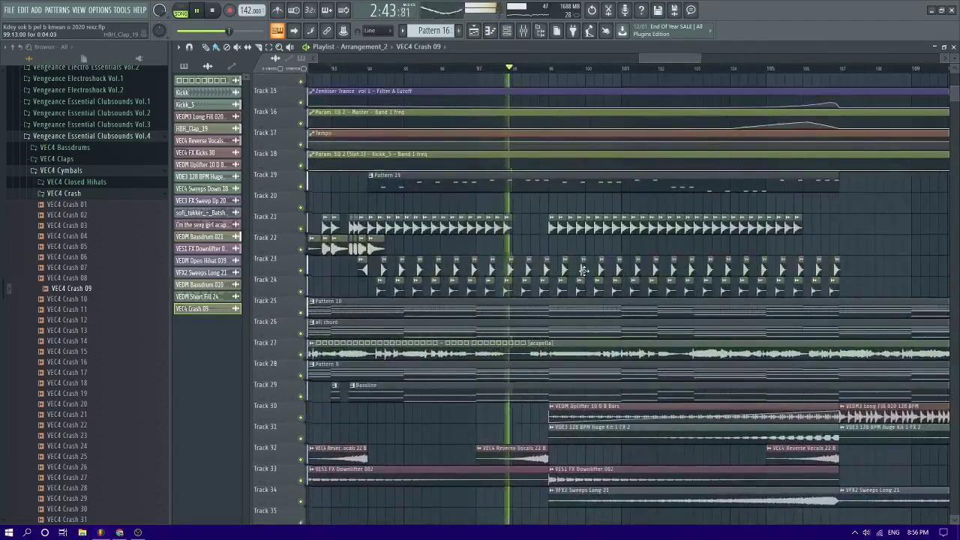
pyautogui.scroll(-4, 583, 271)
pyautogui.scroll(-4, 583, 271)
pyautogui.scroll(3, 583, 270)
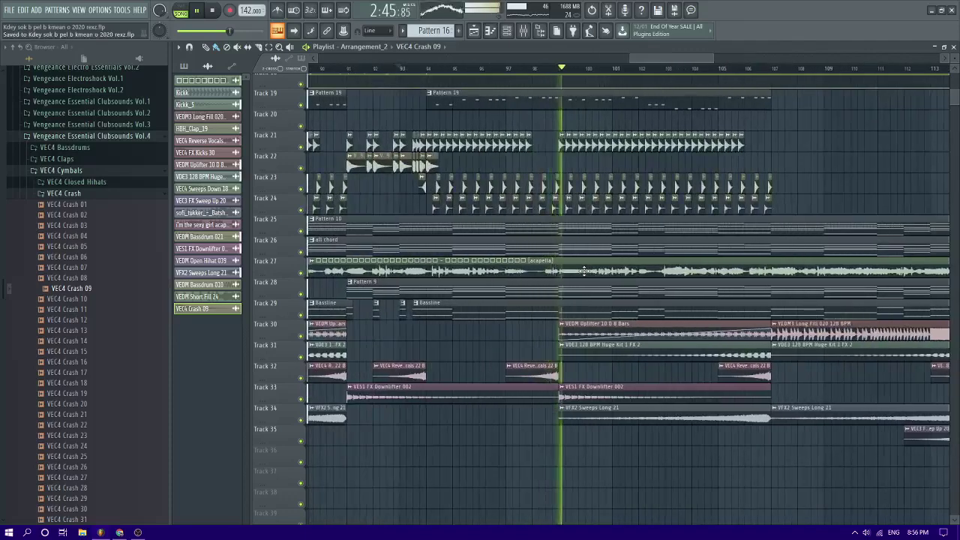
pyautogui.scroll(-4, 662, 69)
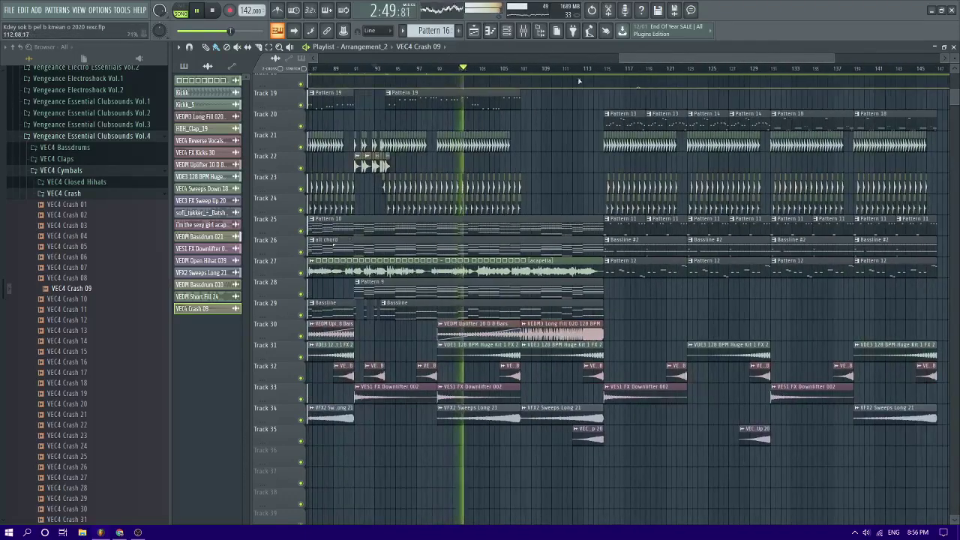
pyautogui.scroll(-2, 579, 80)
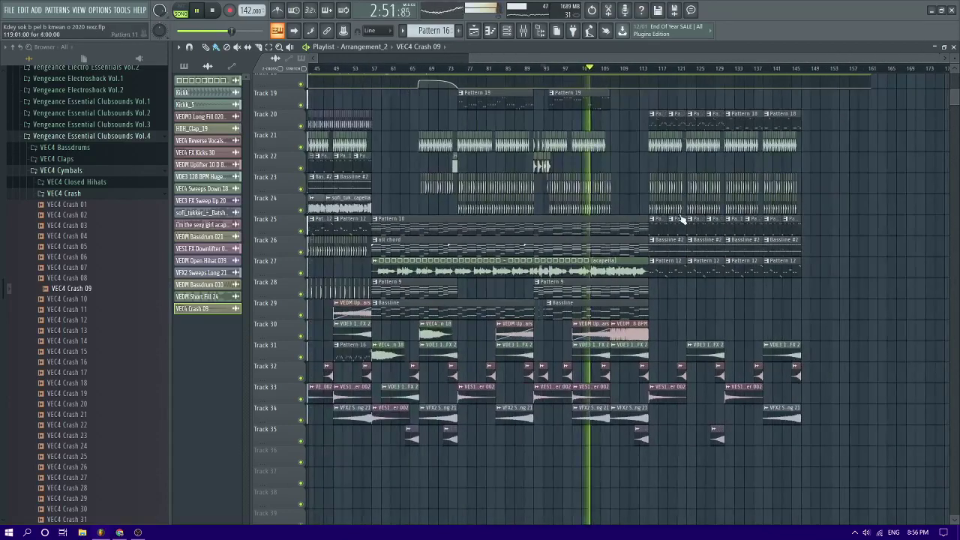
pyautogui.scroll(-2, 682, 233)
pyautogui.scroll(4, 682, 231)
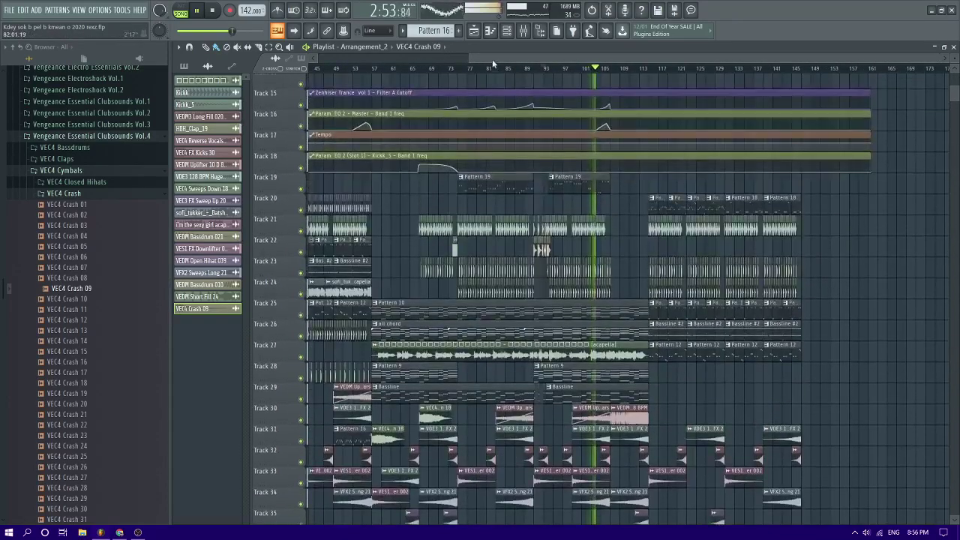
pyautogui.moveTo(492, 61); pyautogui.dragTo(269, 86)
pyautogui.scroll(-4, 522, 186)
pyautogui.moveTo(565, 60); pyautogui.dragTo(715, 60)
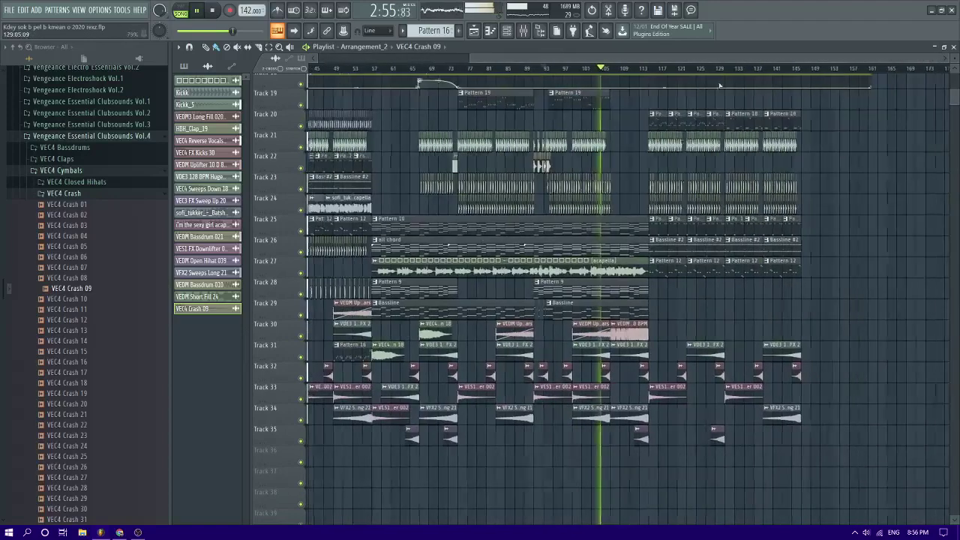
pyautogui.scroll(2, 610, 163)
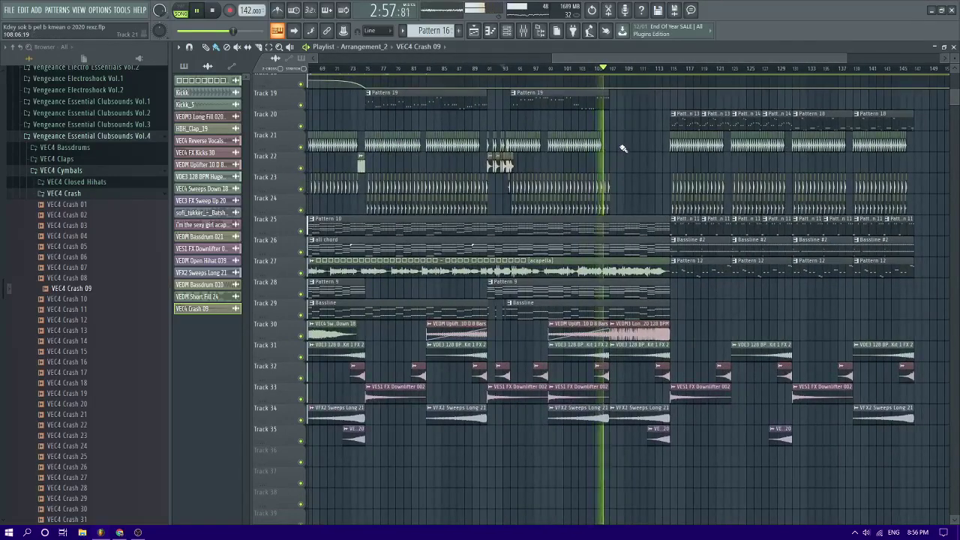
pyautogui.moveTo(612, 59); pyautogui.dragTo(644, 57)
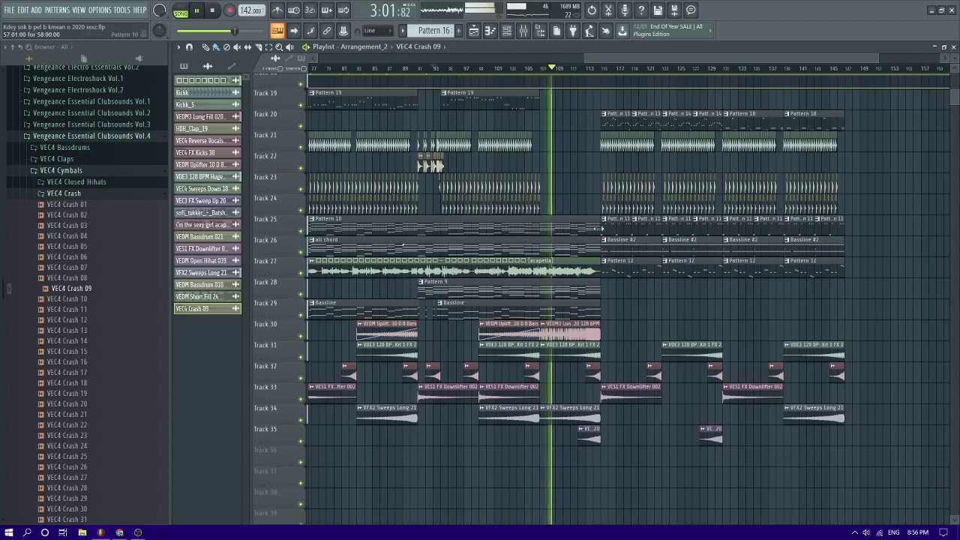
# Set the Vocal bus mixer insert's volume to 109% and return to the playlist
pyautogui.click(525, 31)
pyautogui.click(282, 188)
pyautogui.click(242, 120)
pyautogui.scroll(3, 255, 115)
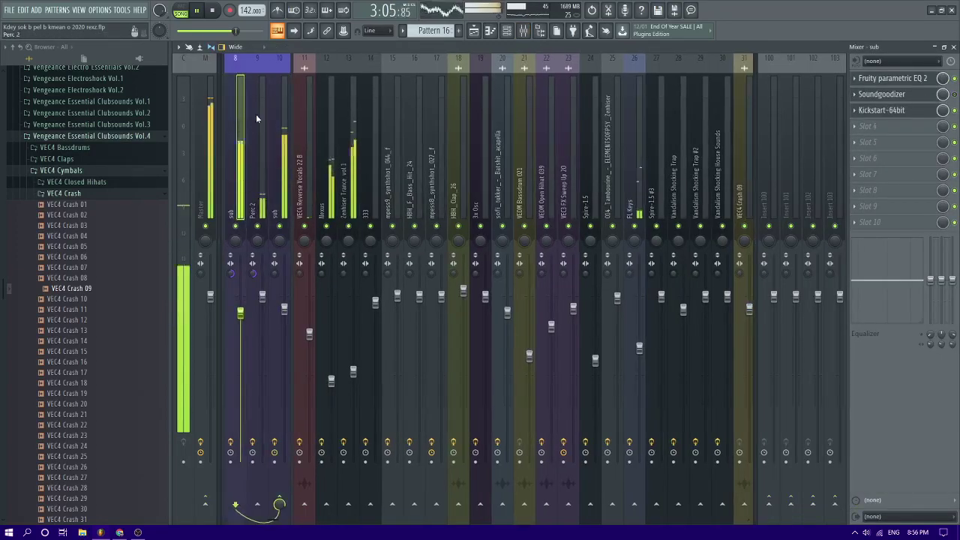
pyautogui.click(297, 122)
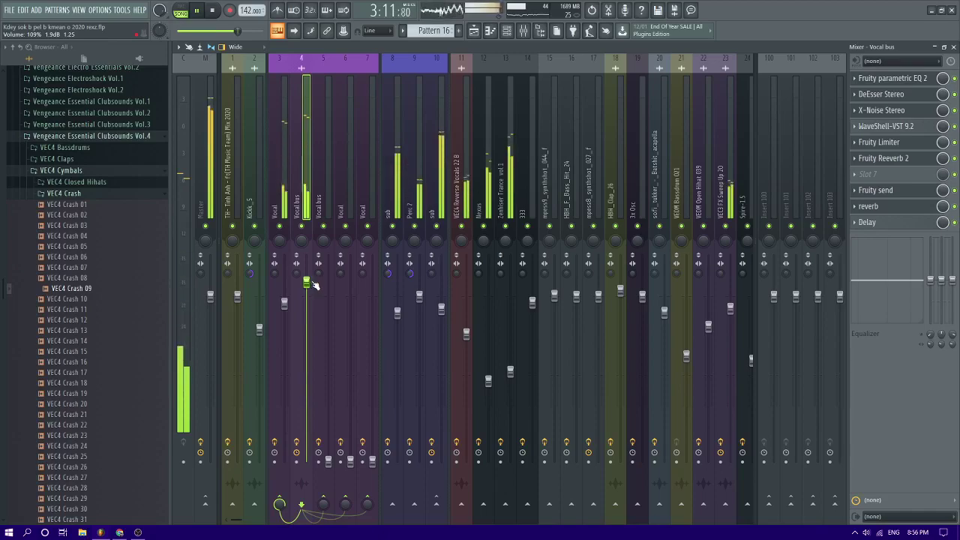
pyautogui.click(473, 31)
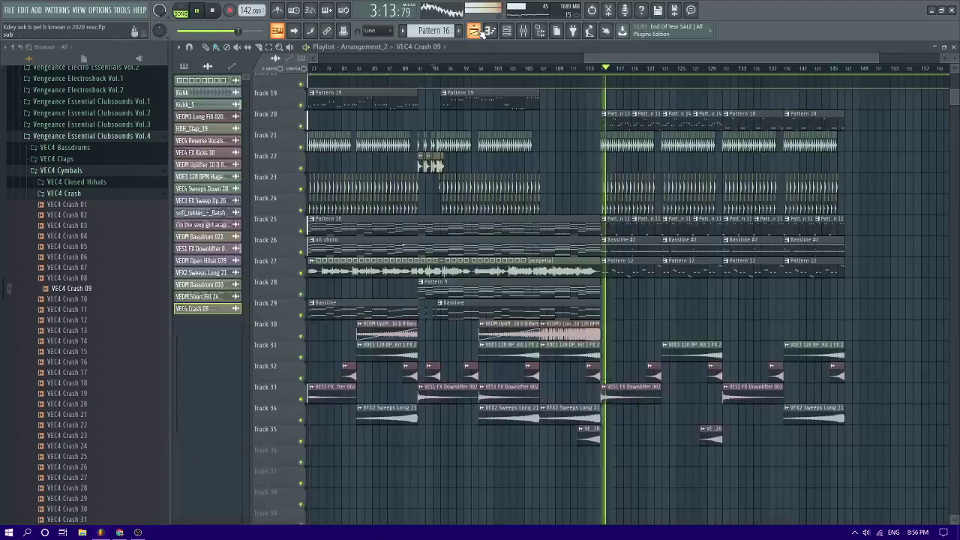
# Examine the section from bar 115 and the Fruity Reeverb 2 settings on the 3x Osc mixer insert
pyautogui.scroll(5, 617, 126)
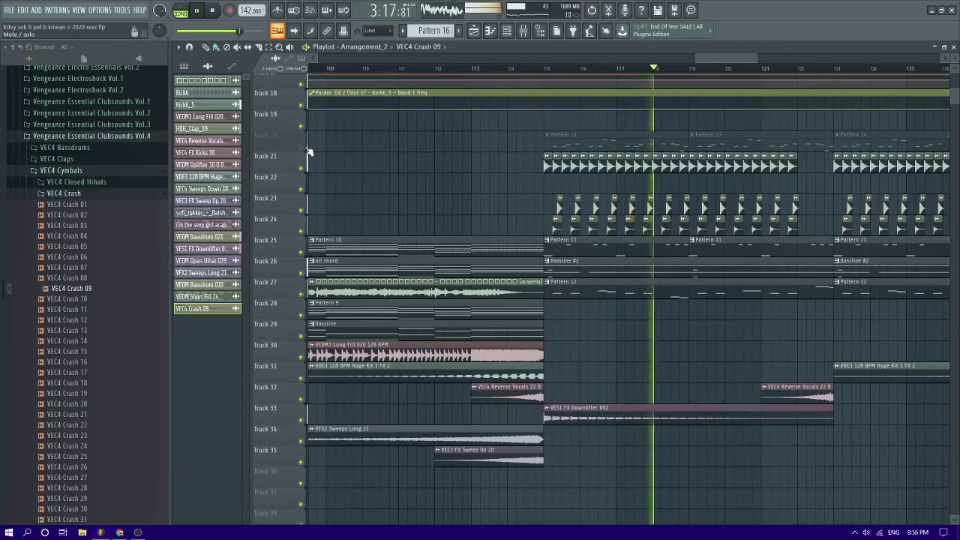
pyautogui.scroll(-3, 570, 120)
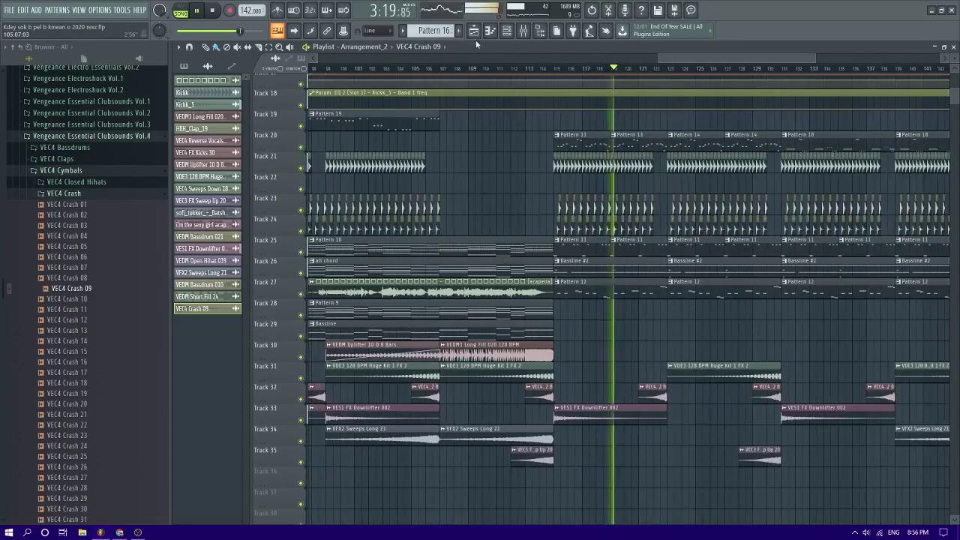
pyautogui.press('F9')
pyautogui.scroll(-4, 618, 119)
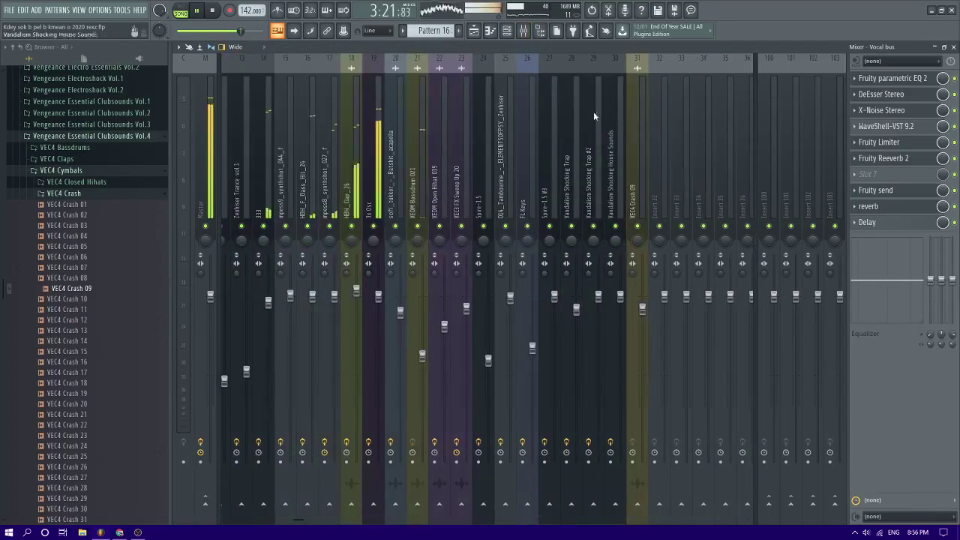
pyautogui.click(421, 146)
pyautogui.click(380, 140)
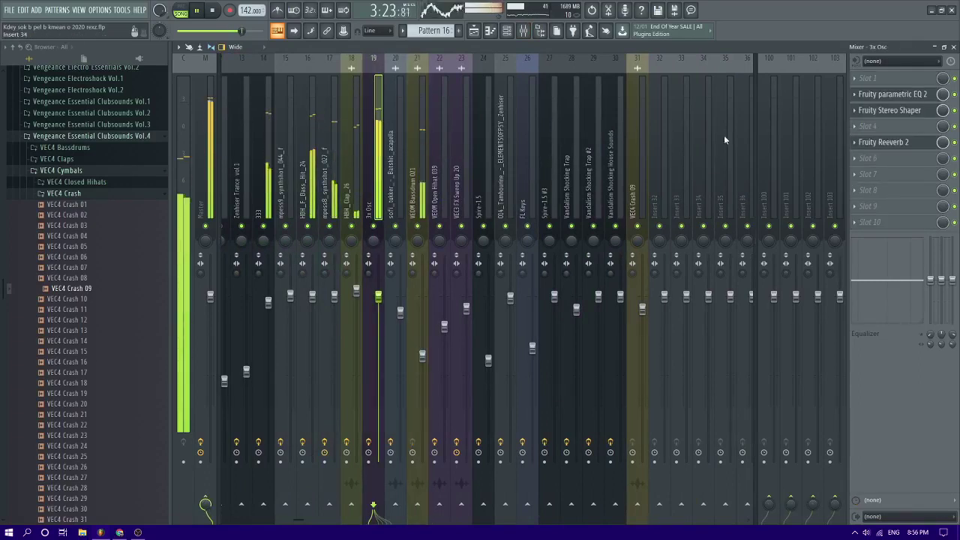
pyautogui.click(884, 142)
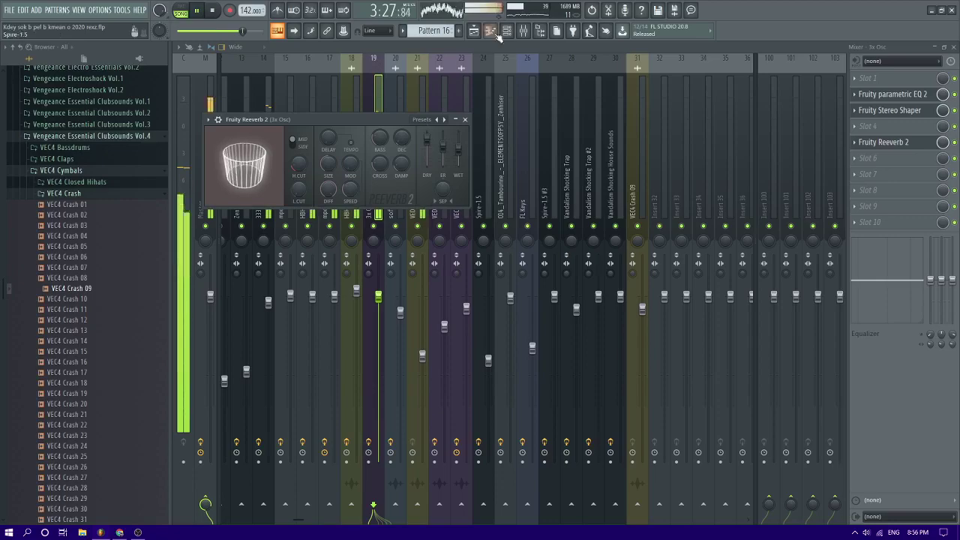
pyautogui.click(473, 30)
# Play the final drop from around bar 131 and save the project
pyautogui.scroll(-3, 626, 131)
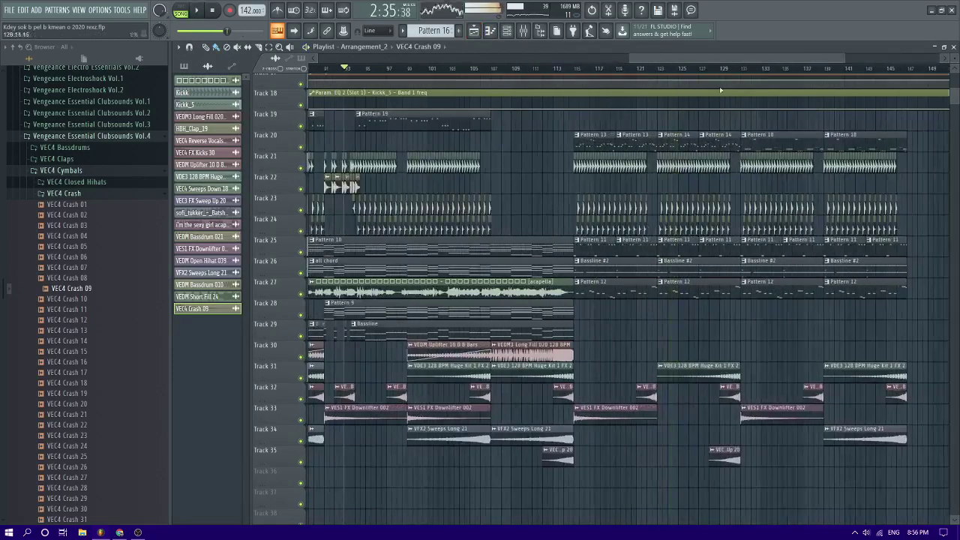
pyautogui.scroll(3, 726, 69)
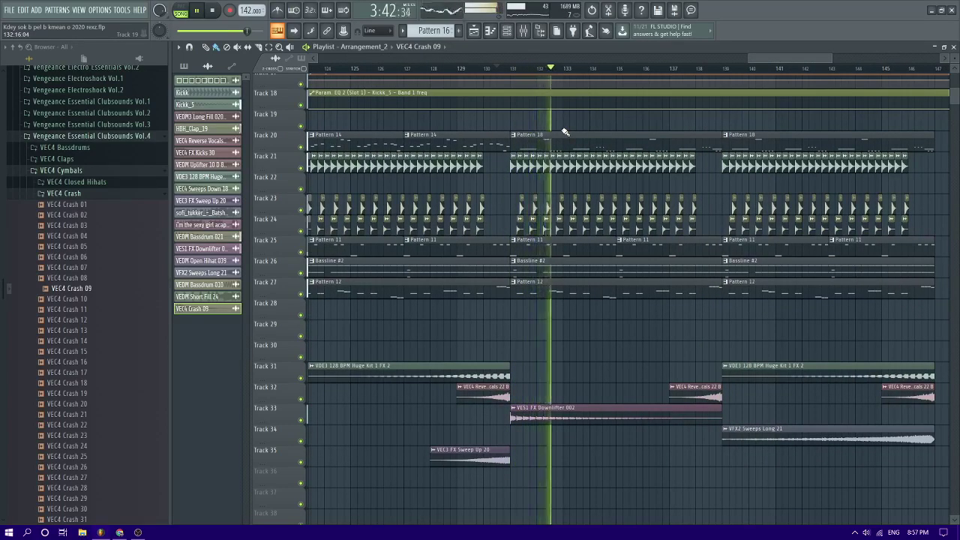
pyautogui.scroll(2, 565, 133)
pyautogui.scroll(-4, 565, 132)
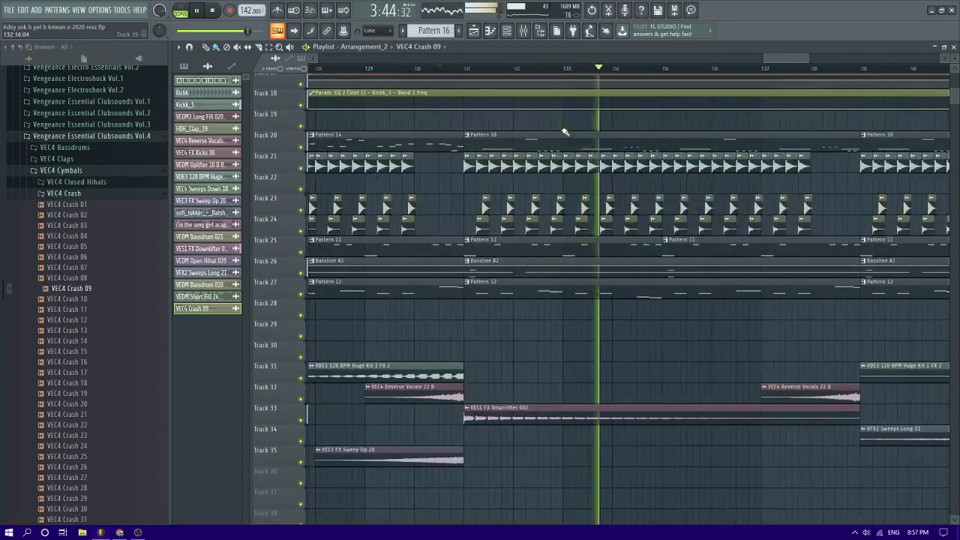
pyautogui.hotkey('ctrl', 's')
pyautogui.scroll(3, 624, 137)
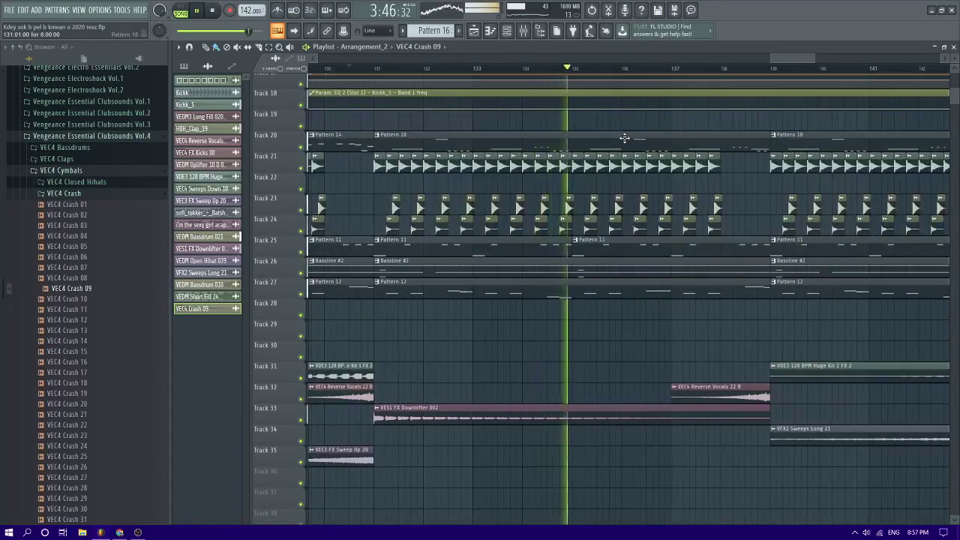
pyautogui.scroll(1, 624, 137)
pyautogui.scroll(-5, 623, 138)
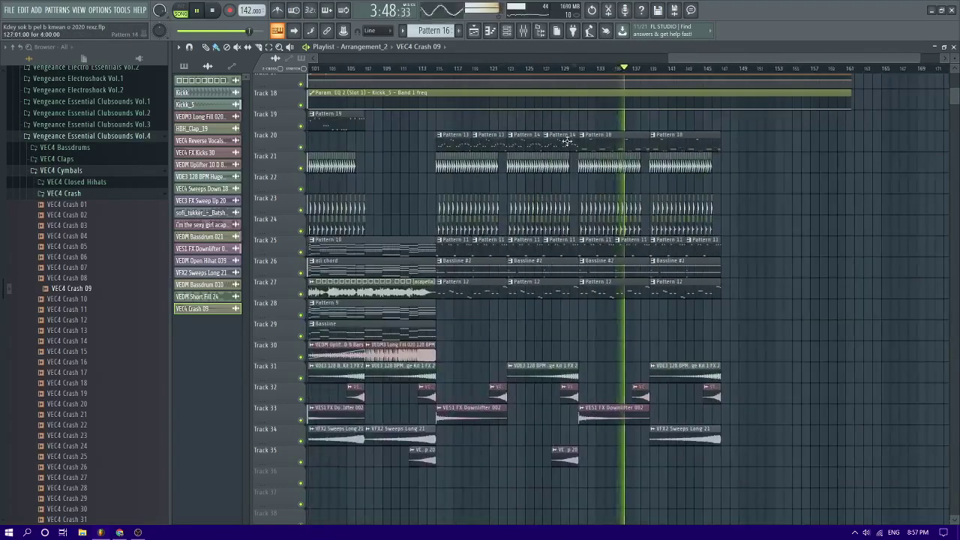
# Select the Pattern 13 and Pattern 14 clips on Track 20
pyautogui.moveTo(571, 150); pyautogui.dragTo(450, 144)
pyautogui.scroll(3, 634, 122)
pyautogui.scroll(1, 569, 139)
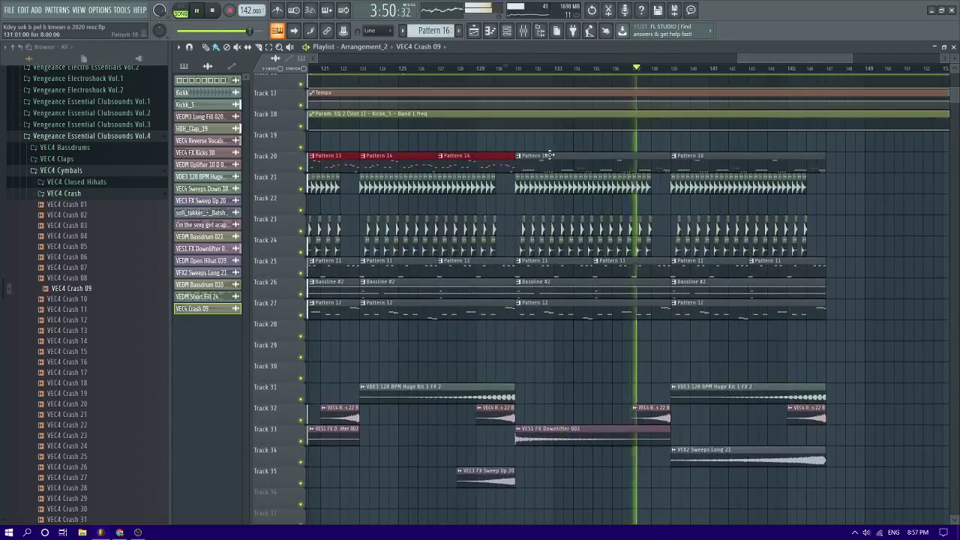
# Play from about bar 131 and lower the Vandalism Shocking Trap mixer insert's volume to about 85%
pyautogui.click(530, 69)
pyautogui.press('F9')
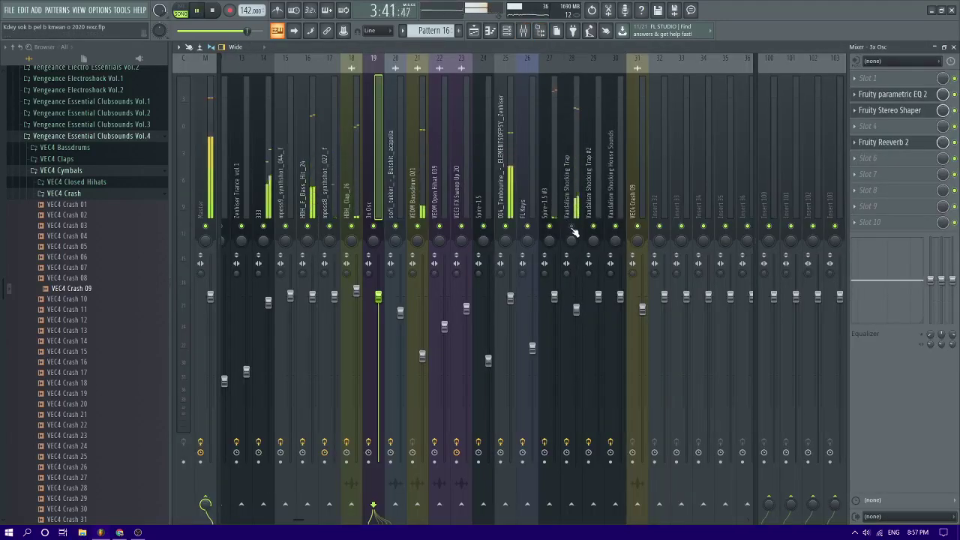
pyautogui.click(577, 309)
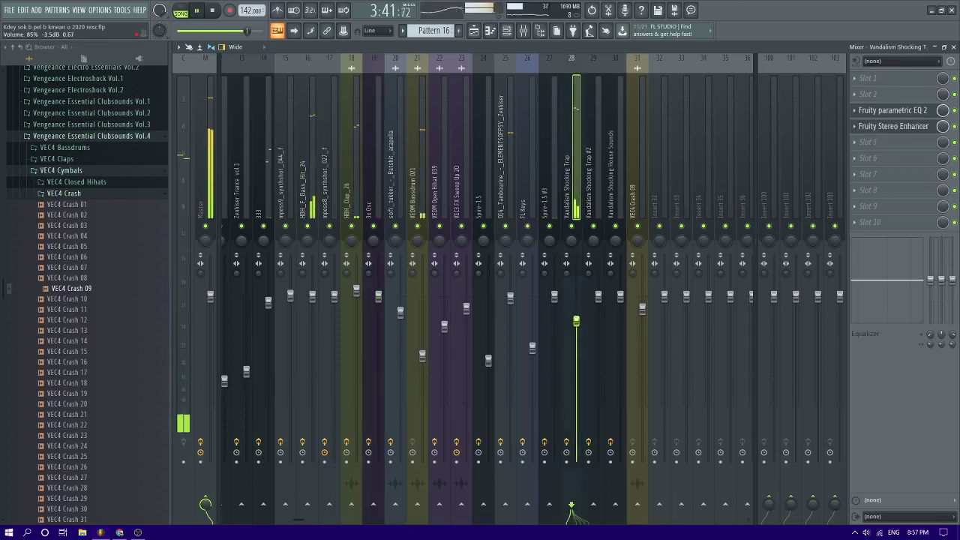
# Try a deeper band 3 cut in the Fruity parametric EQ 2 on Vandalism Shocking Trap while playing and stopping the song
pyautogui.click(892, 111)
pyautogui.press('space')
pyautogui.moveTo(341, 220); pyautogui.dragTo(329, 241)
pyautogui.press('space')
pyautogui.press('space')
pyautogui.press('space')
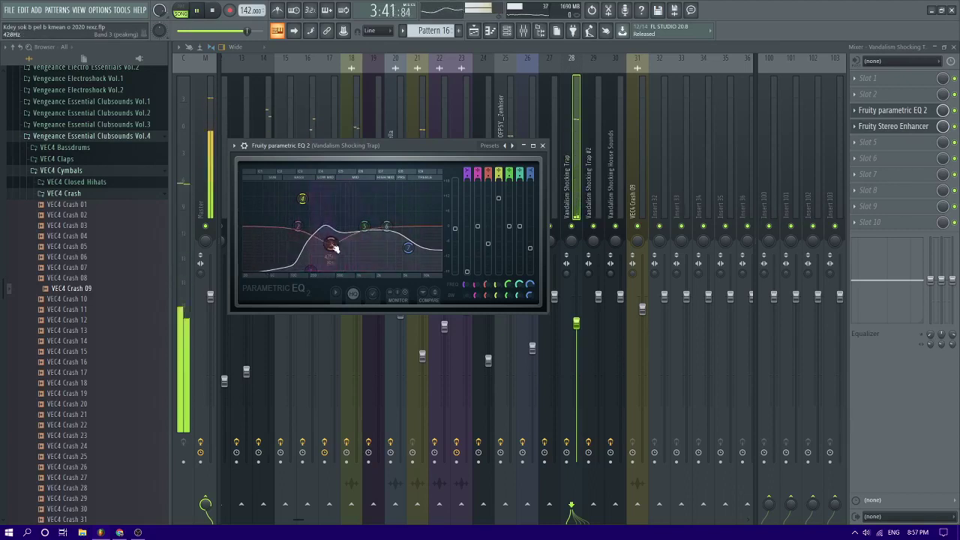
# Reset the Vandalism Shocking Trap EQ to its Default preset and cut band 3 by about 1.4 dB near 302 Hz
pyautogui.click(489, 144)
pyautogui.click(517, 156)
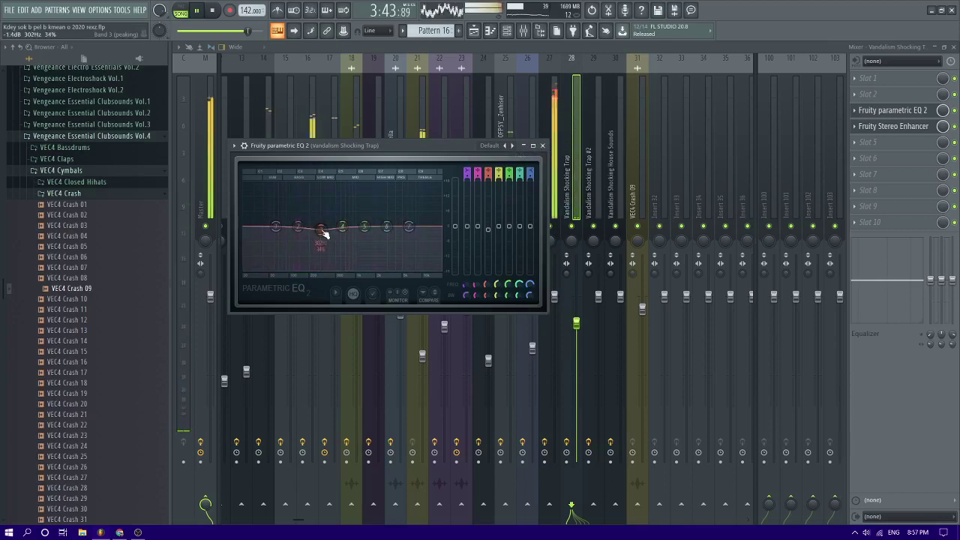
# Find Fruity Limiter by searching the effect plugins for "limi" and load it into slot 2 of Vandalism Shocking Trap
pyautogui.click(878, 95)
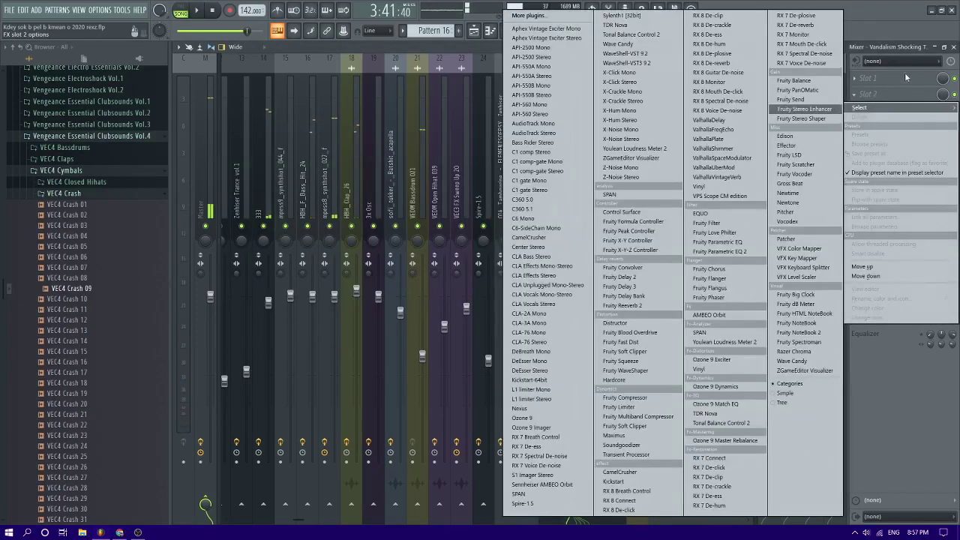
pyautogui.click(804, 108)
pyautogui.click(874, 110)
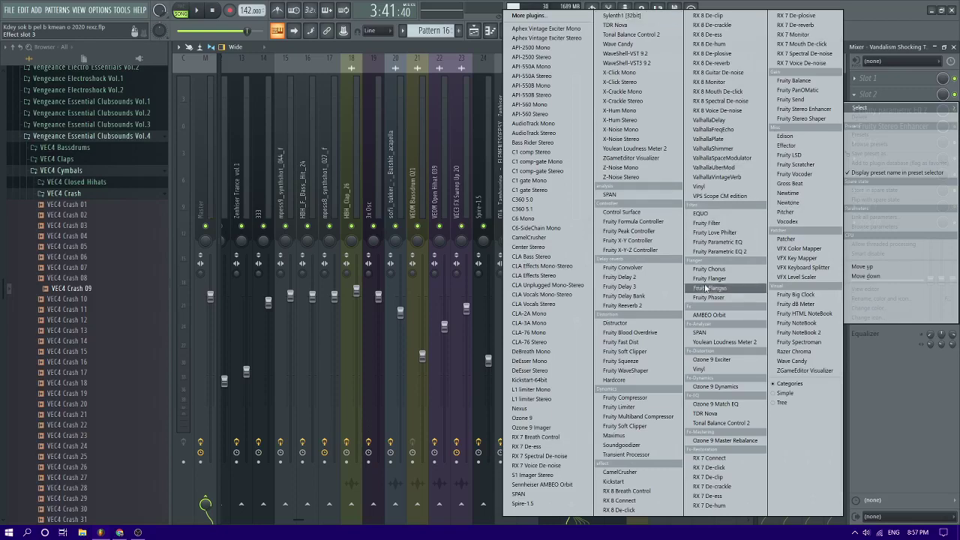
pyautogui.click(563, 18)
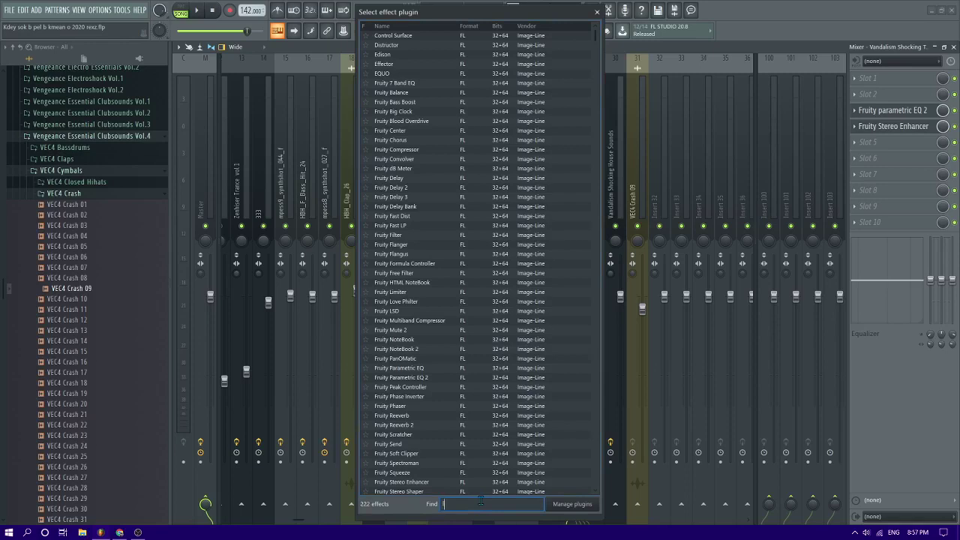
pyautogui.write('limi')
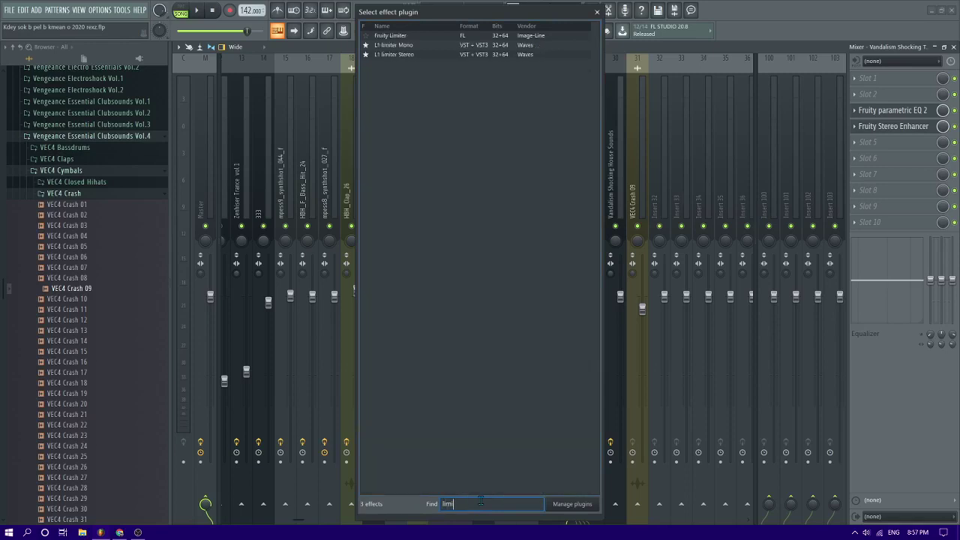
pyautogui.doubleClick(409, 38)
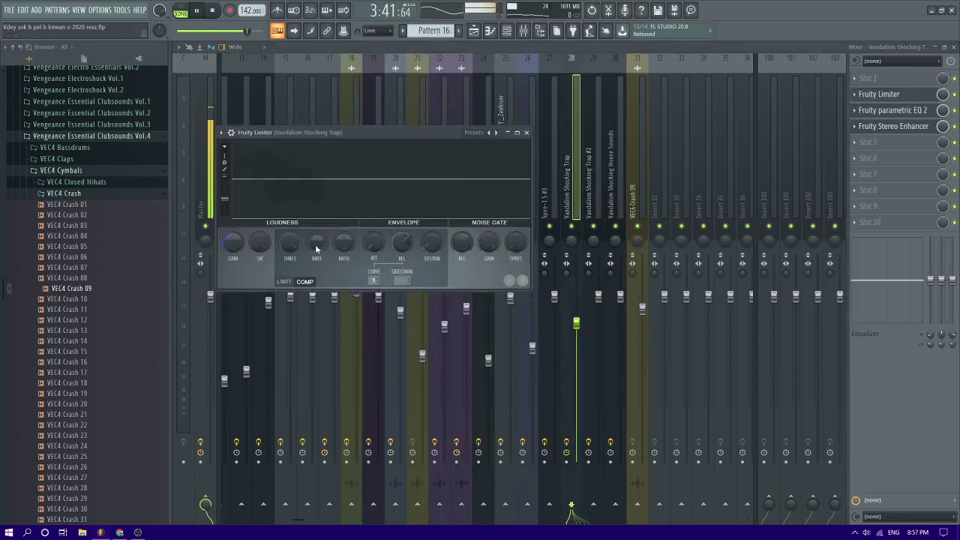
# Lower the Fruity Limiter's compressor threshold and raise its ratio, and return to the playlist
pyautogui.moveTo(289, 241)
pyautogui.mouseDown()
pyautogui.moveTo(289, 286)
pyautogui.moveTo(289, 253)
pyautogui.mouseUp()
pyautogui.moveTo(344, 241); pyautogui.dragTo(290, 249)
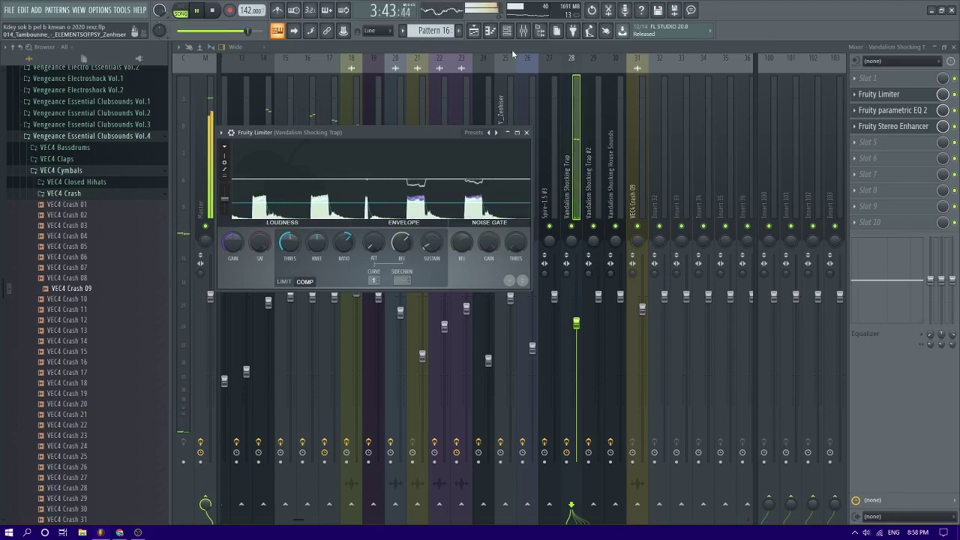
pyautogui.click(475, 31)
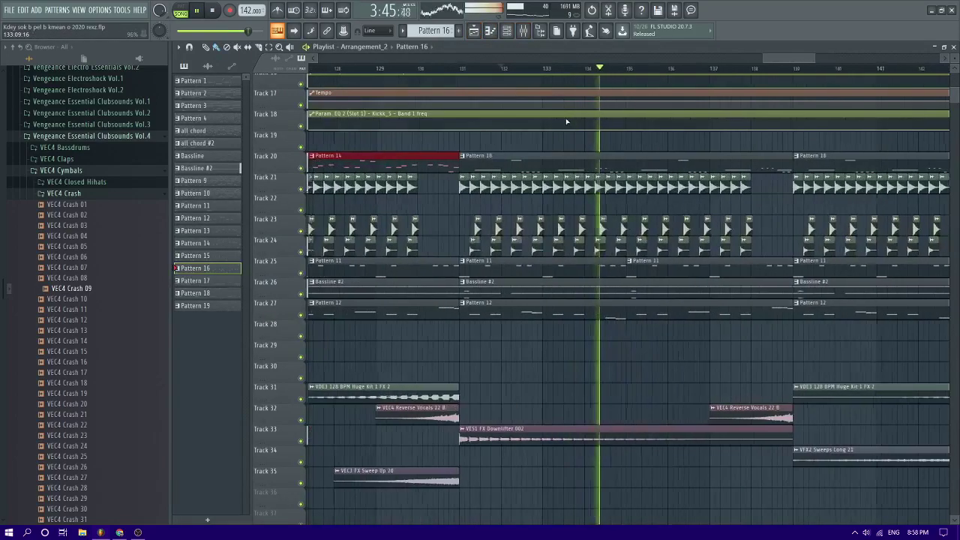
# Open Pattern 18 from the Track 20 clip at bar 139 and show the Vandalism Shocking House Sounds channel in its piano roll
pyautogui.scroll(-3, 599, 141)
pyautogui.scroll(5, 641, 140)
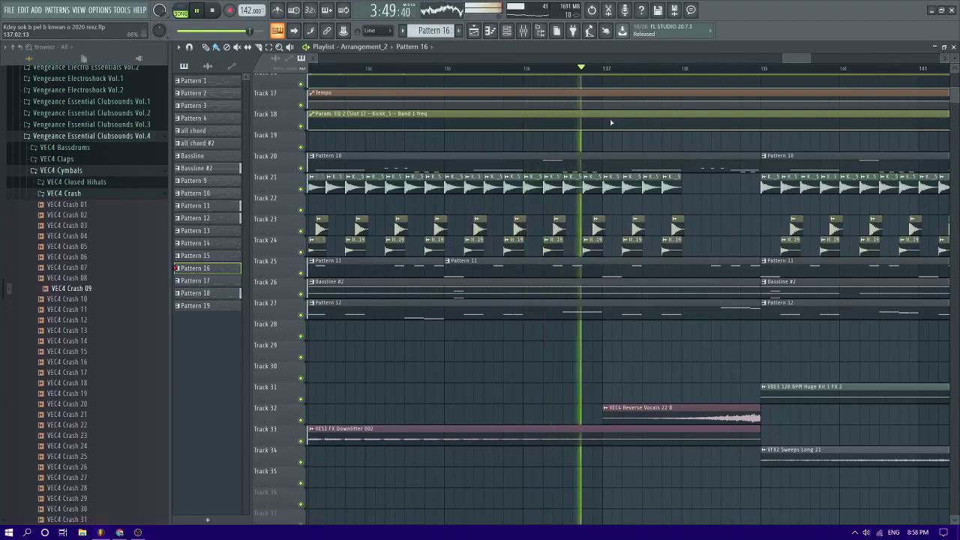
pyautogui.scroll(-3, 570, 144)
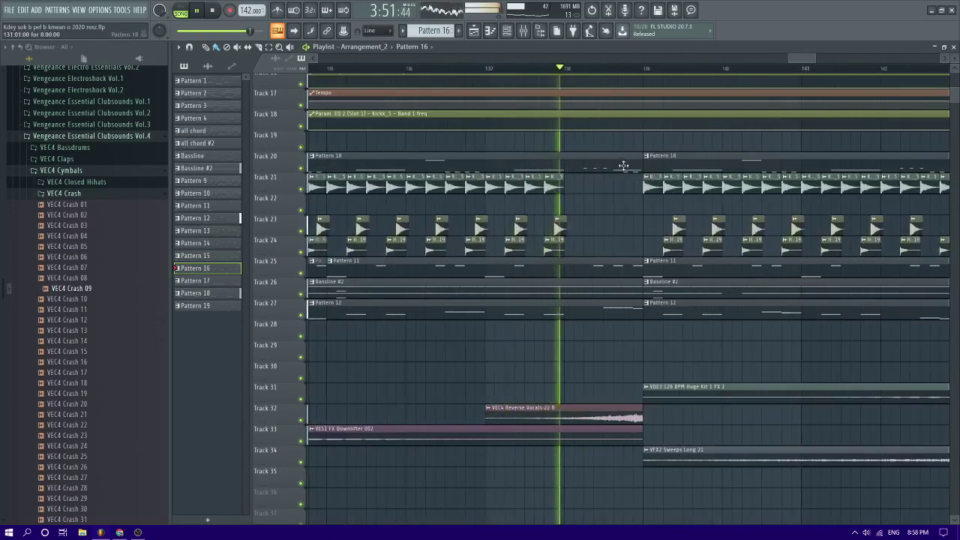
pyautogui.doubleClick(660, 183)
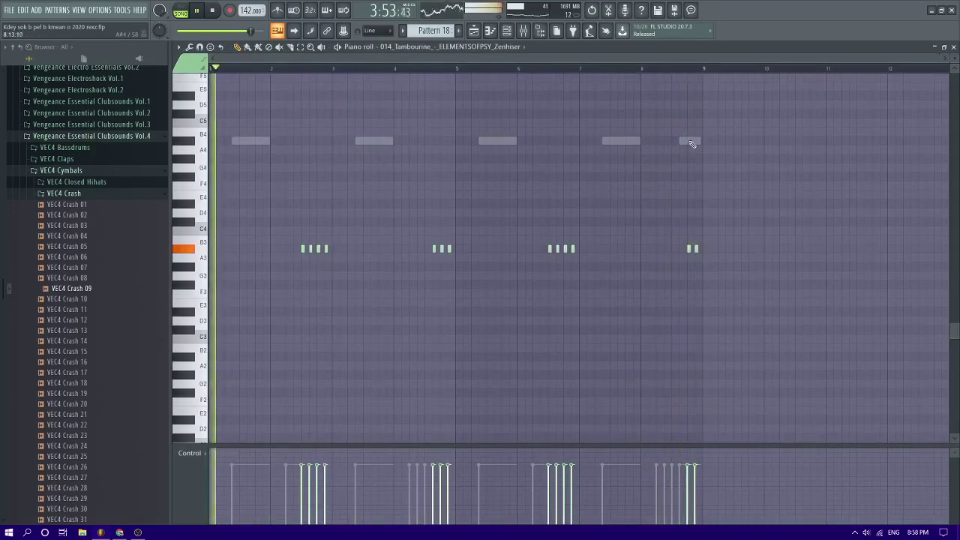
pyautogui.doubleClick(690, 141)
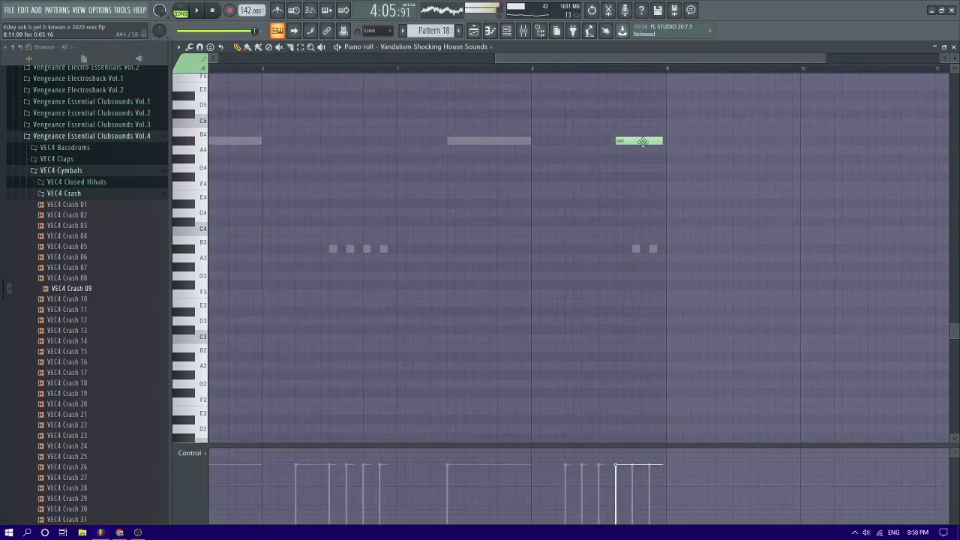
# Try short A#9 notes in bar 2 of Vandalism Shocking House Sounds while playing and stopping the song, and remove them
pyautogui.scroll(3, 737, 161)
pyautogui.scroll(-2, 734, 161)
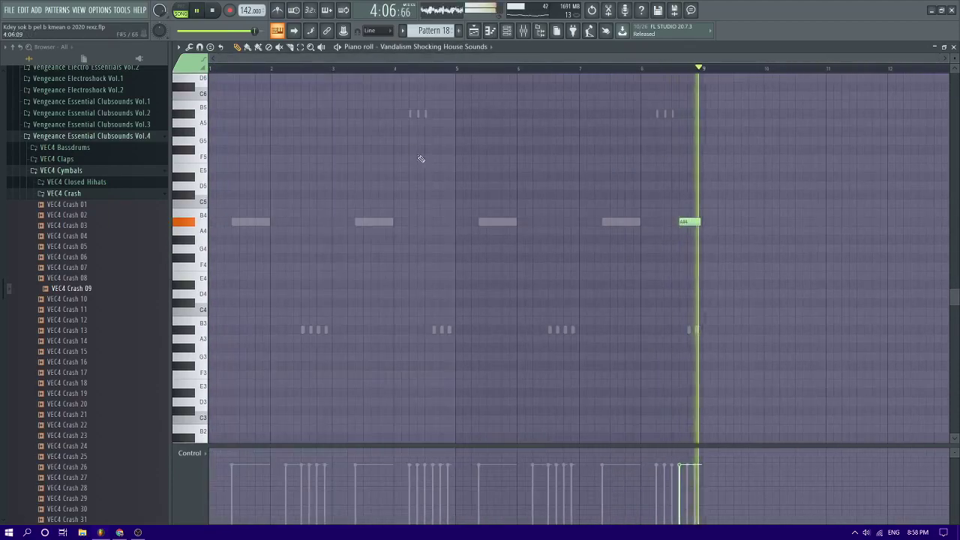
pyautogui.scroll(3, 322, 127)
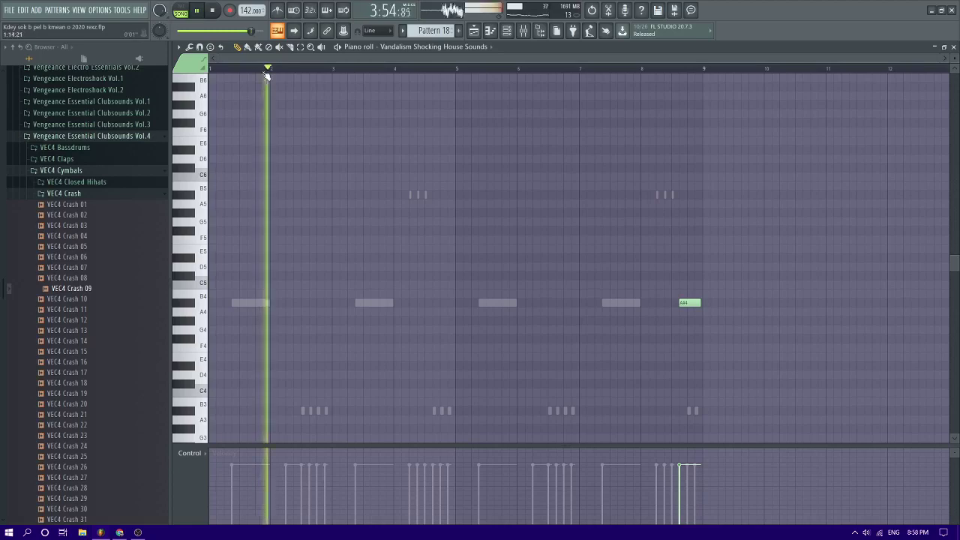
pyautogui.scroll(15, 289, 178)
pyautogui.press('space')
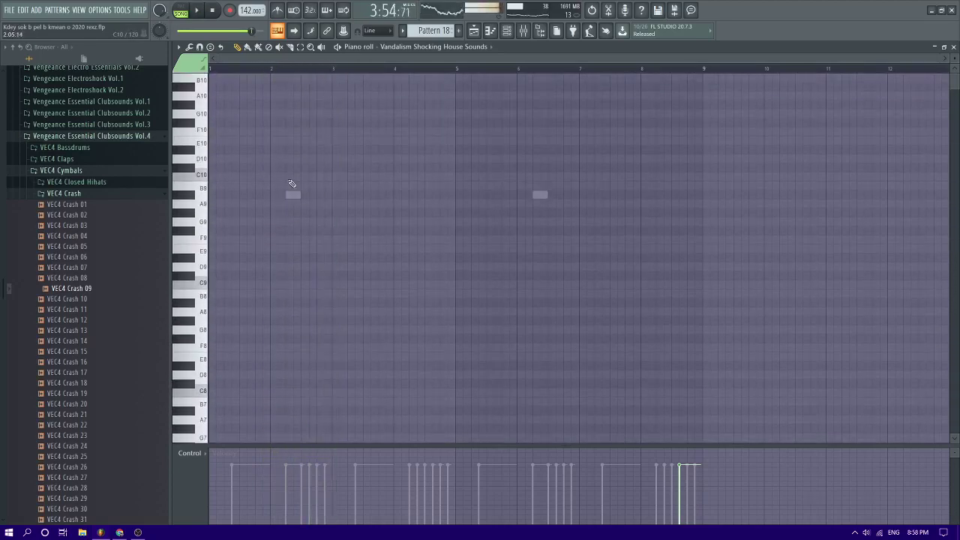
pyautogui.press('space')
pyautogui.click(311, 196)
pyautogui.scroll(3, 315, 197)
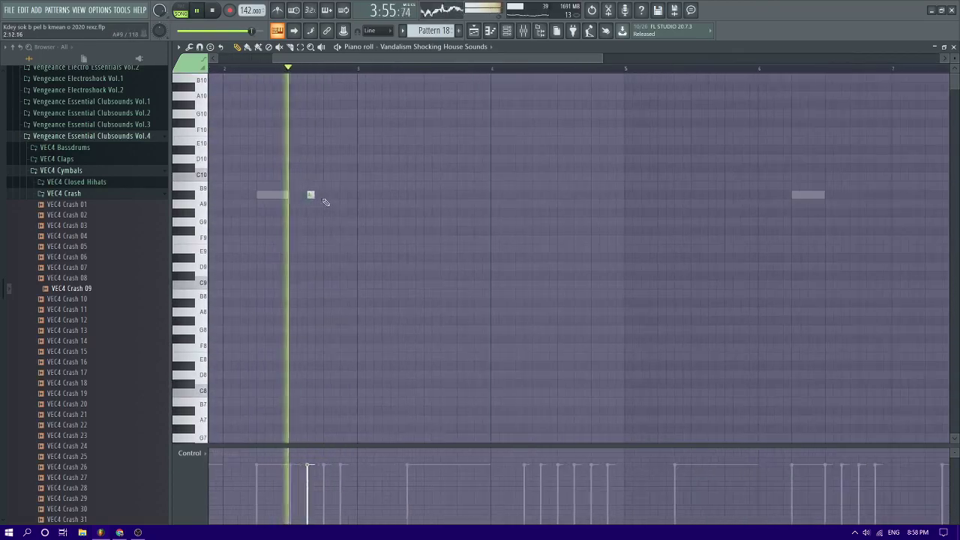
pyautogui.click(343, 195)
pyautogui.rightClick(343, 196)
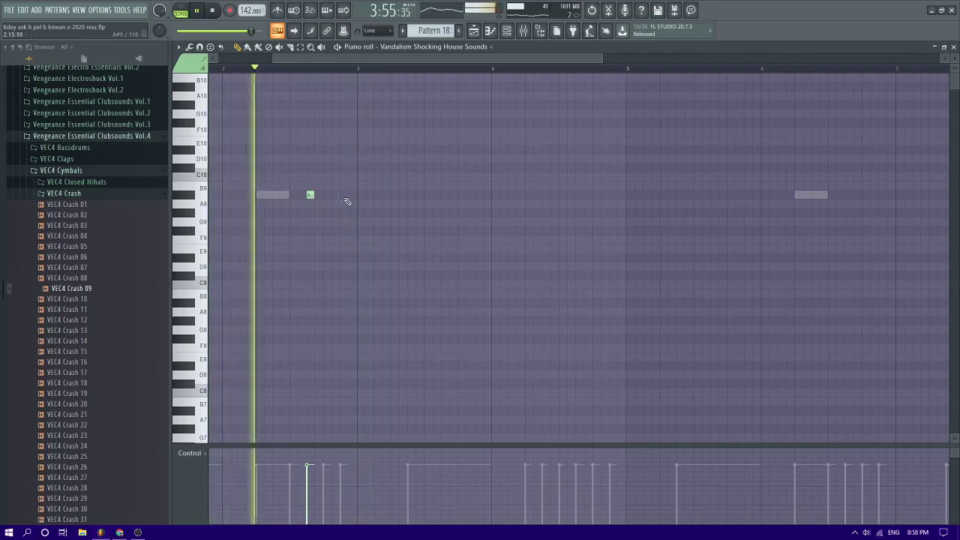
pyautogui.scroll(-3, 347, 200)
pyautogui.press('space')
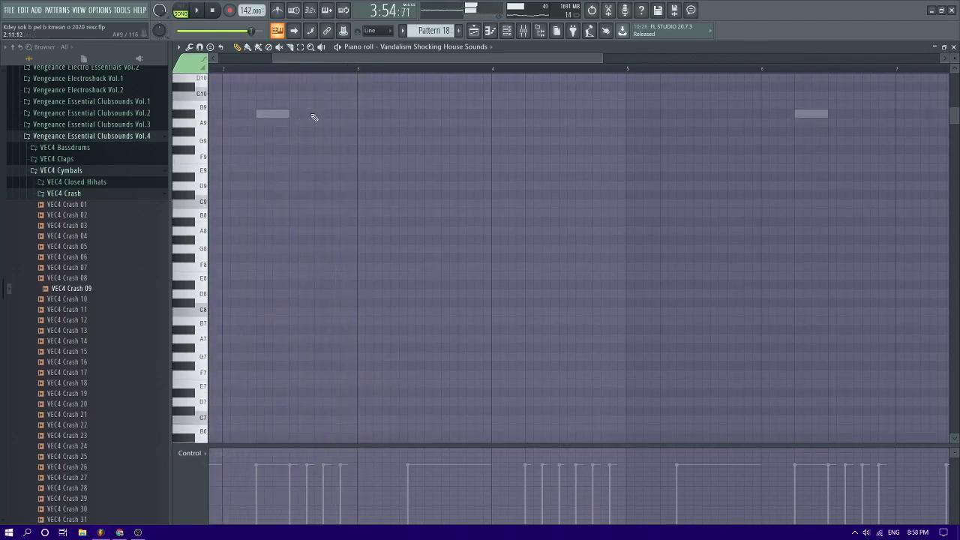
pyautogui.press('space')
pyautogui.press('space')
# Try a half-bar A#5 note in the second half of bar 2 for Vandalism Shocking House Sounds, and delete it
pyautogui.scroll(-10, 213, 265)
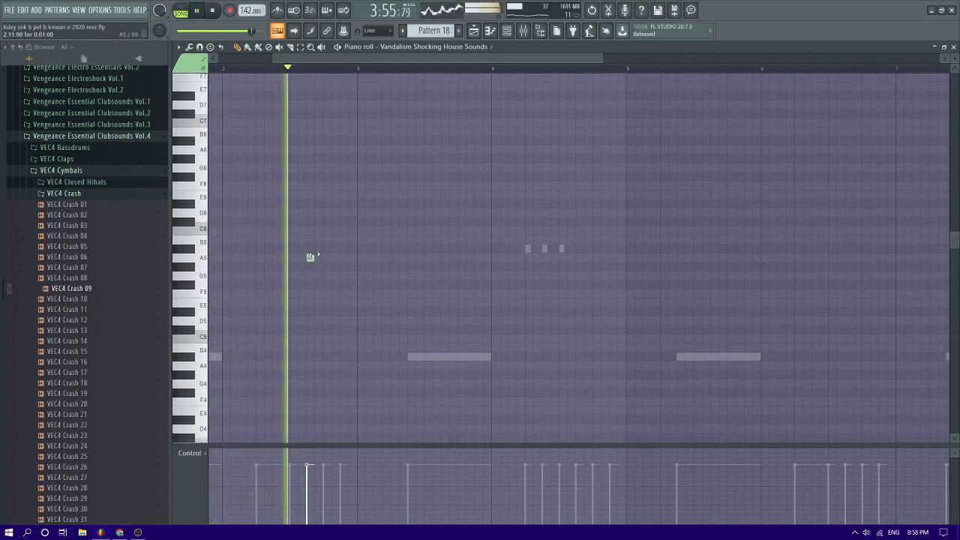
pyautogui.press('space')
pyautogui.moveTo(310, 257); pyautogui.dragTo(294, 257)
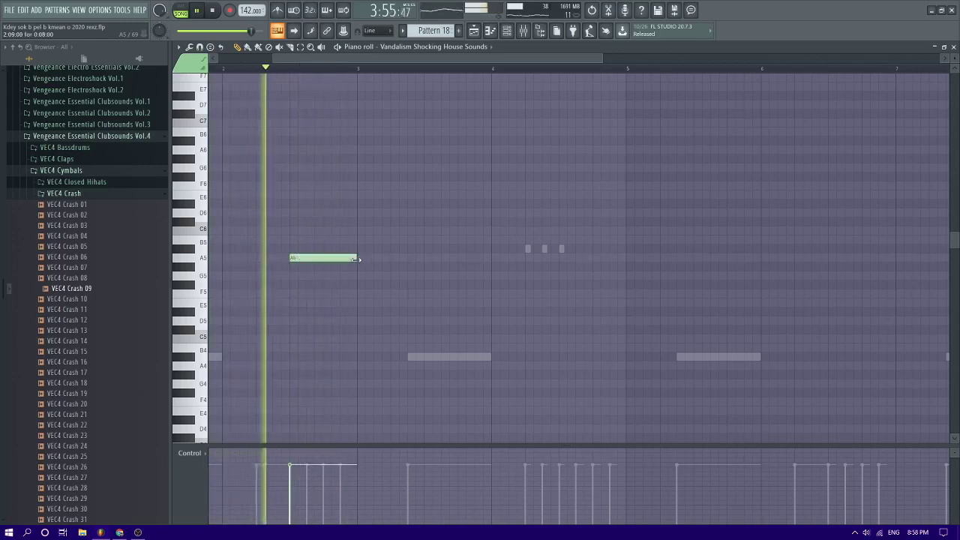
pyautogui.press('space')
pyautogui.scroll(-3, 311, 227)
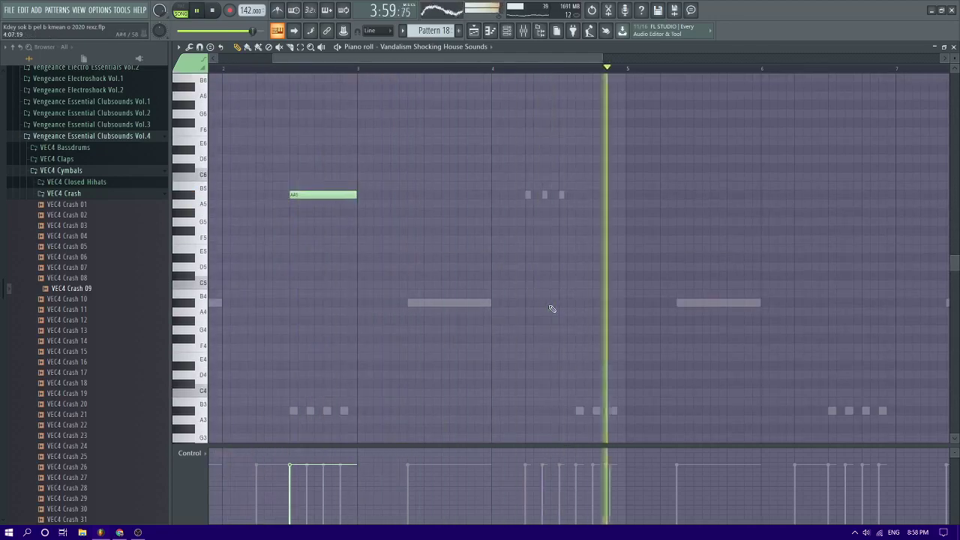
pyautogui.scroll(-4, 552, 309)
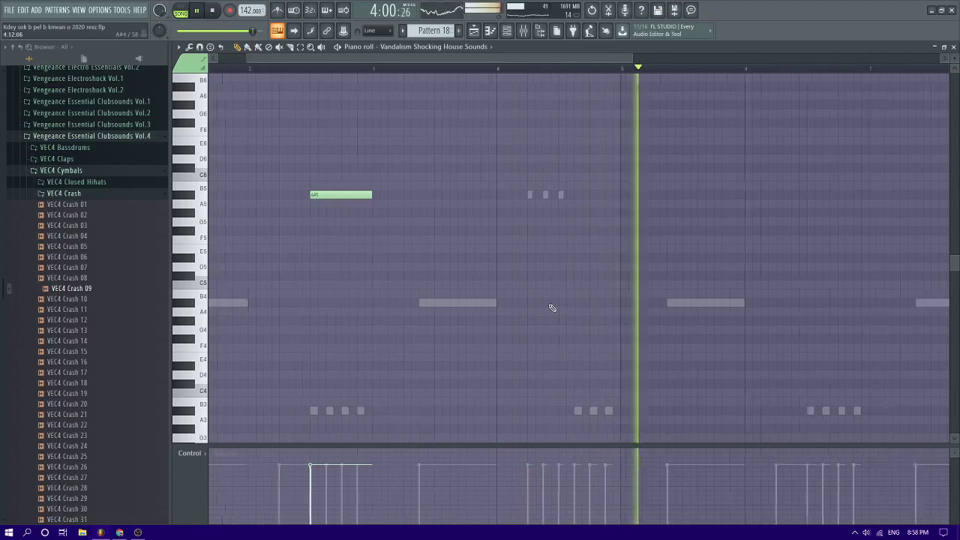
pyautogui.click(561, 194)
pyautogui.rightClick(563, 194)
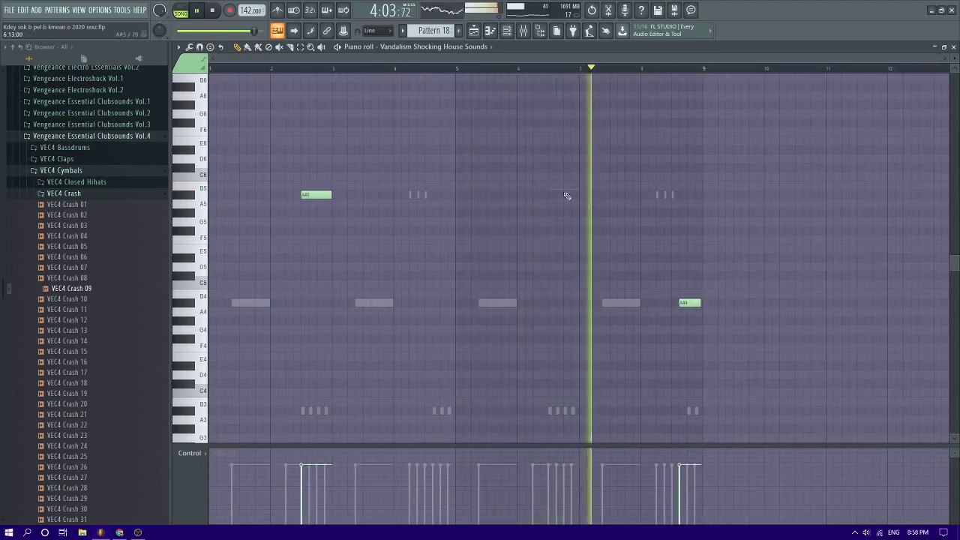
pyautogui.rightClick(316, 195)
# Move the last bar 8 note to A#5 from step 9 with a length of 0:07:16, and save the project from the playlist
pyautogui.scroll(3, 740, 165)
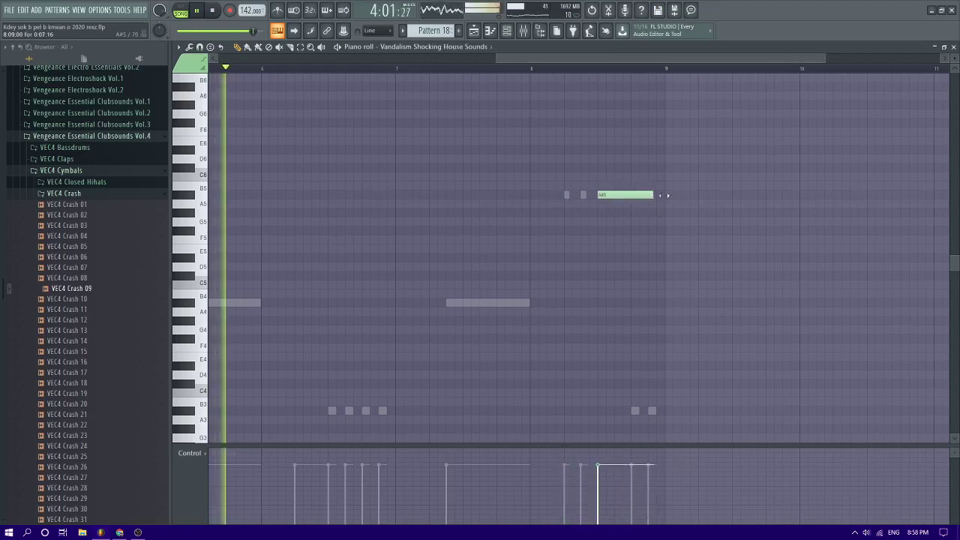
pyautogui.press('F5')
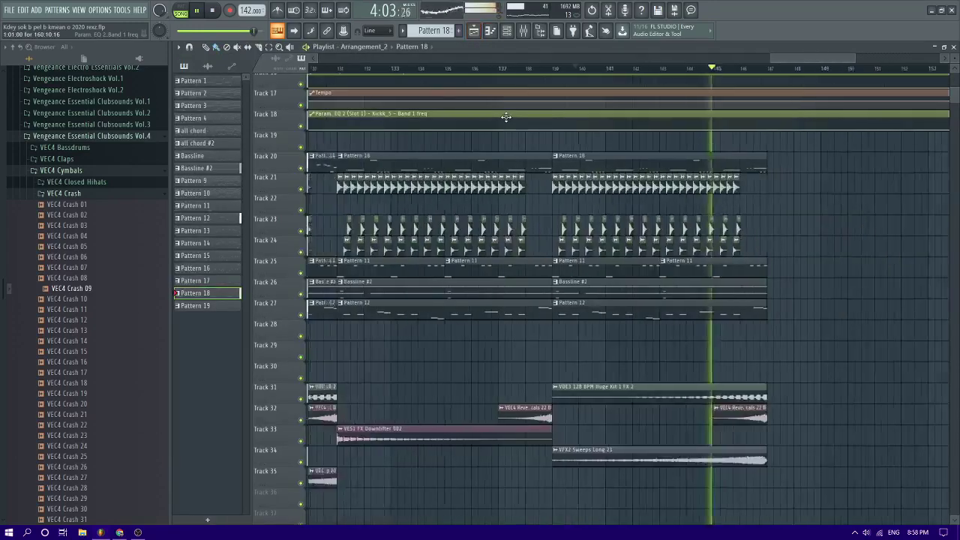
pyautogui.scroll(-3, 529, 125)
pyautogui.scroll(-2, 706, 185)
pyautogui.scroll(3, 706, 184)
pyautogui.hotkey('ctrl', 's')
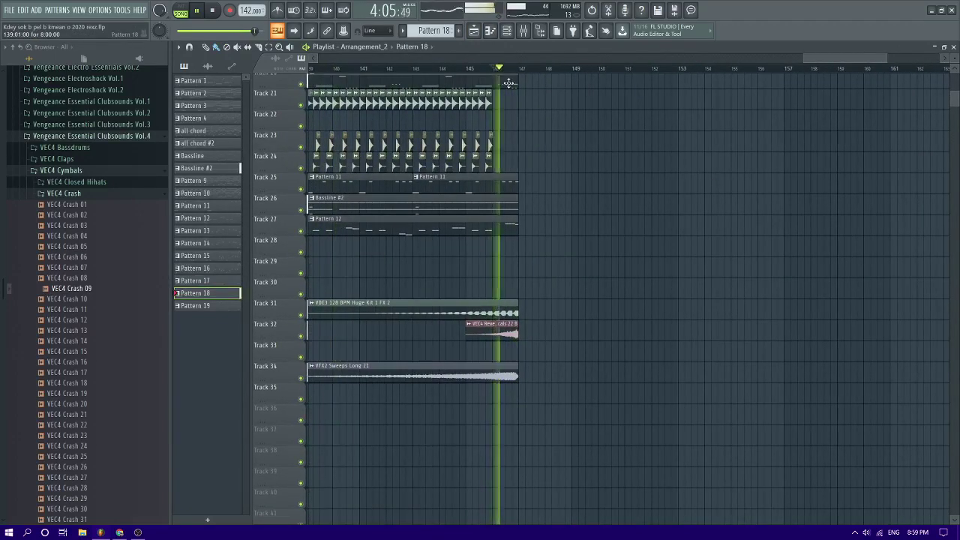
# In the Fruity parametric EQ 2 on Vandalism Shocking House Sounds, boost bands 4 and 5 slightly and cut band 7 by 4.8 dB near 17280 Hz
pyautogui.press('F7')
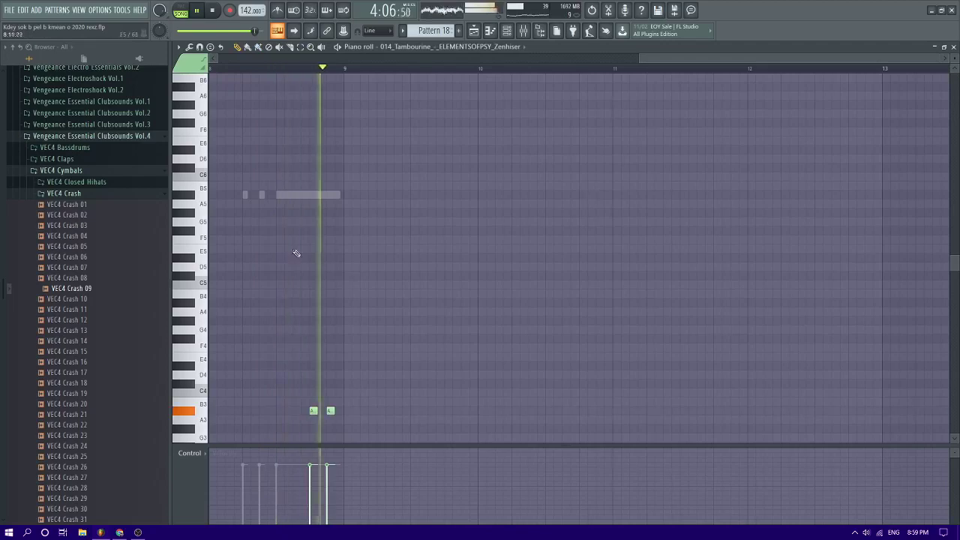
pyautogui.doubleClick(322, 194)
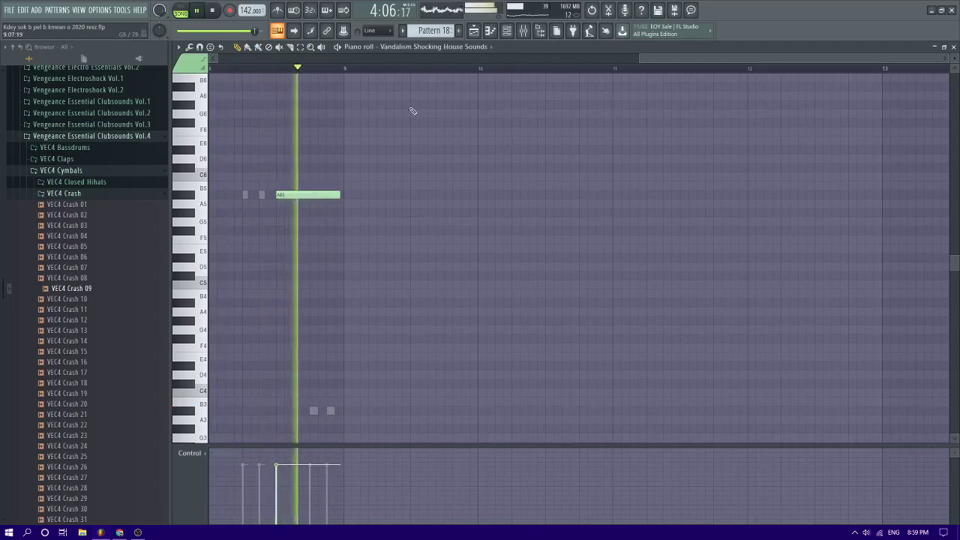
pyautogui.click(523, 32)
pyautogui.click(623, 154)
pyautogui.press('space')
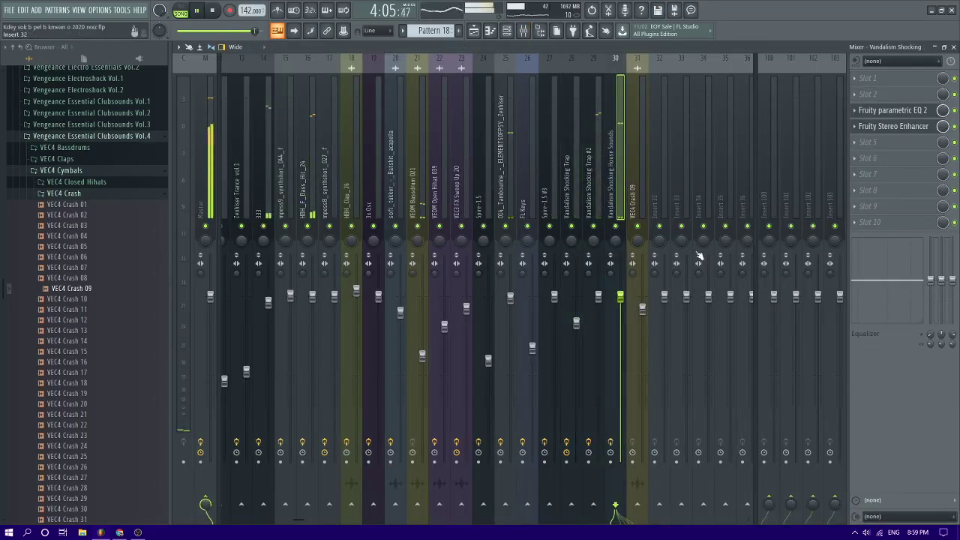
pyautogui.click(889, 111)
pyautogui.press('space')
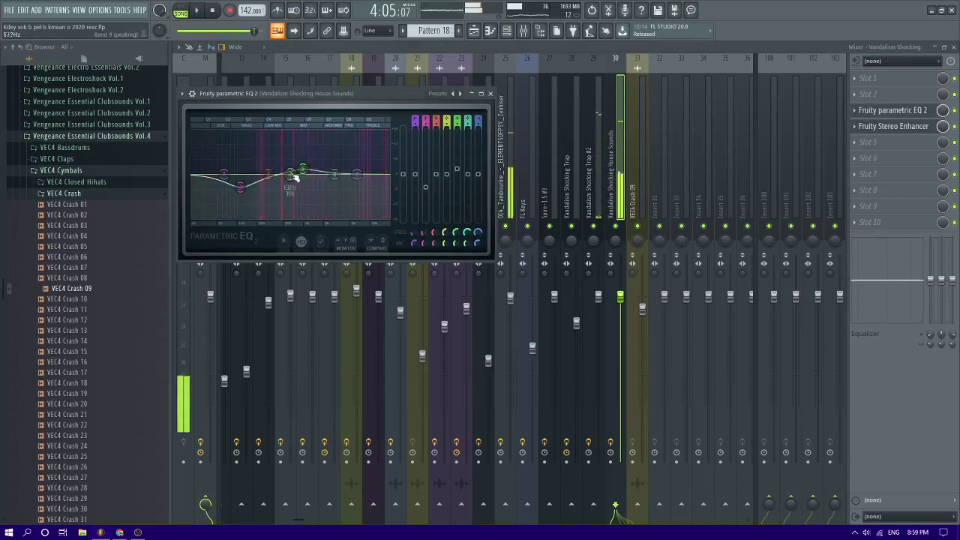
pyautogui.moveTo(303, 169); pyautogui.dragTo(385, 186)
pyautogui.press('space')
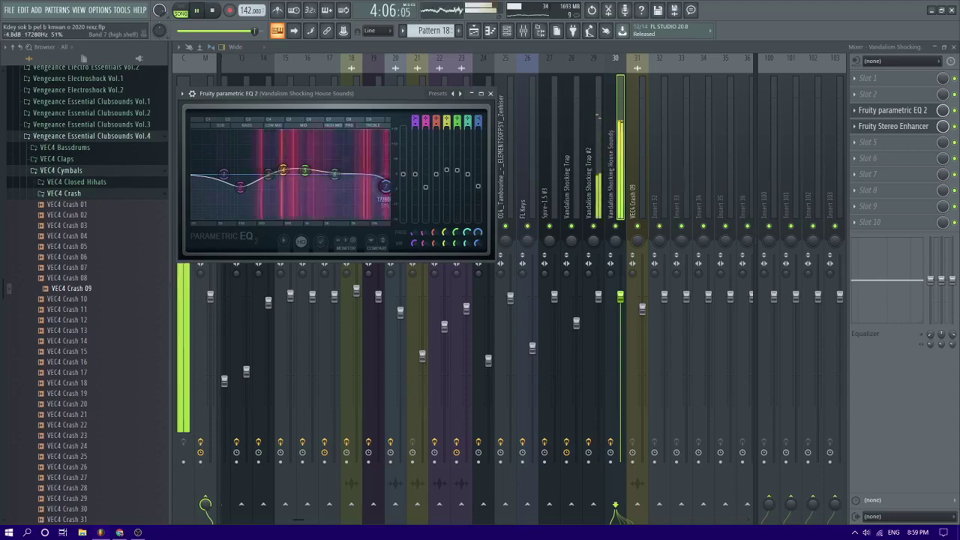
pyautogui.click(473, 30)
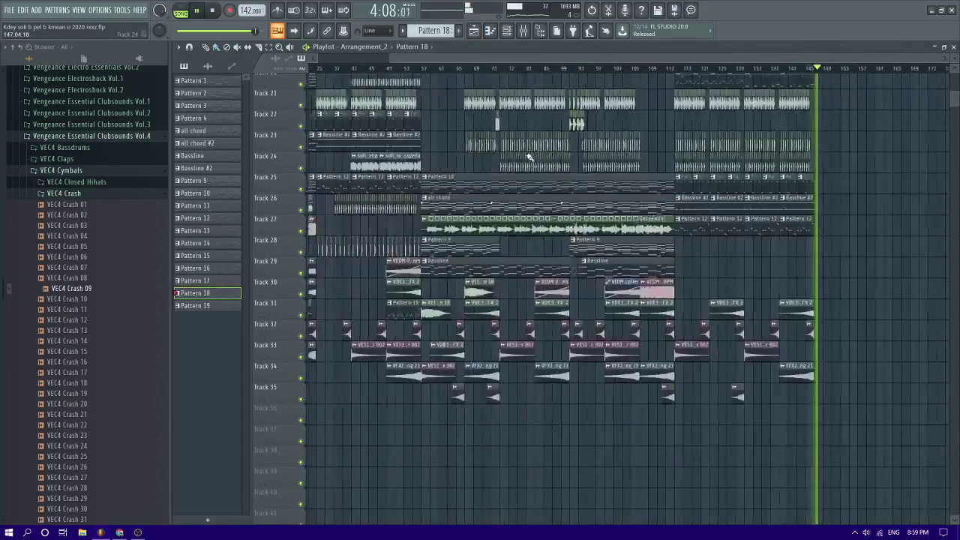
# Play the song from bar 115 with Track 20 soloed and inspect the effects on the 3x Osc mixer insert
pyautogui.press('space')
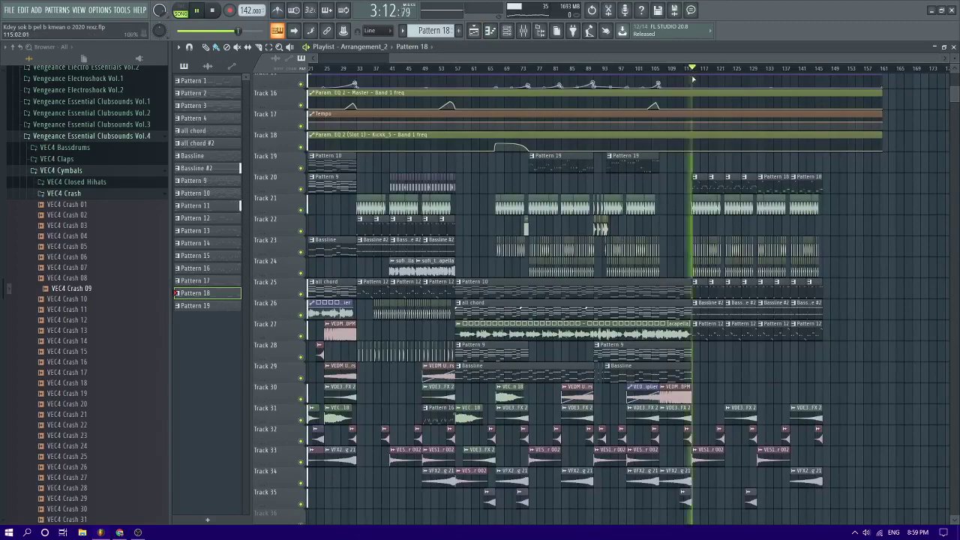
pyautogui.scroll(4, 693, 78)
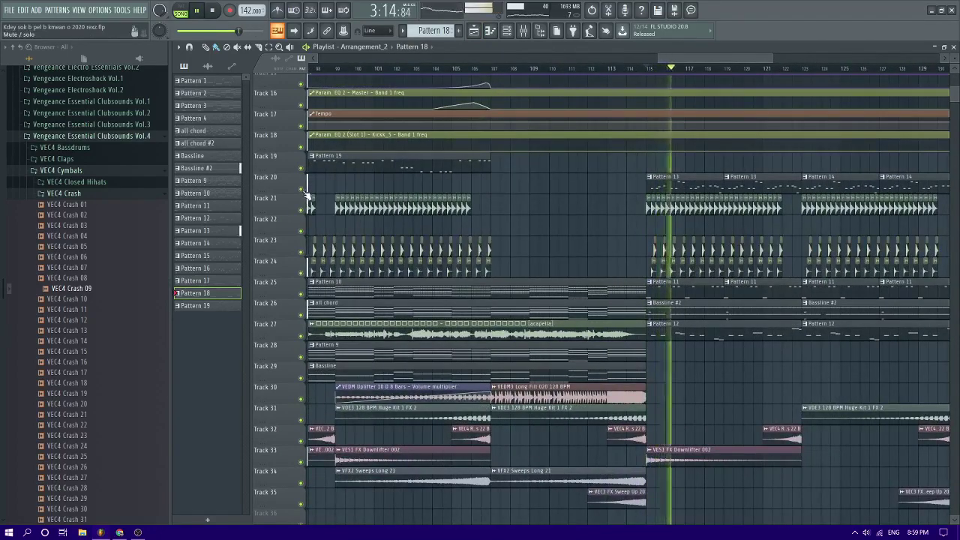
pyautogui.rightClick(301, 189)
pyautogui.click(509, 33)
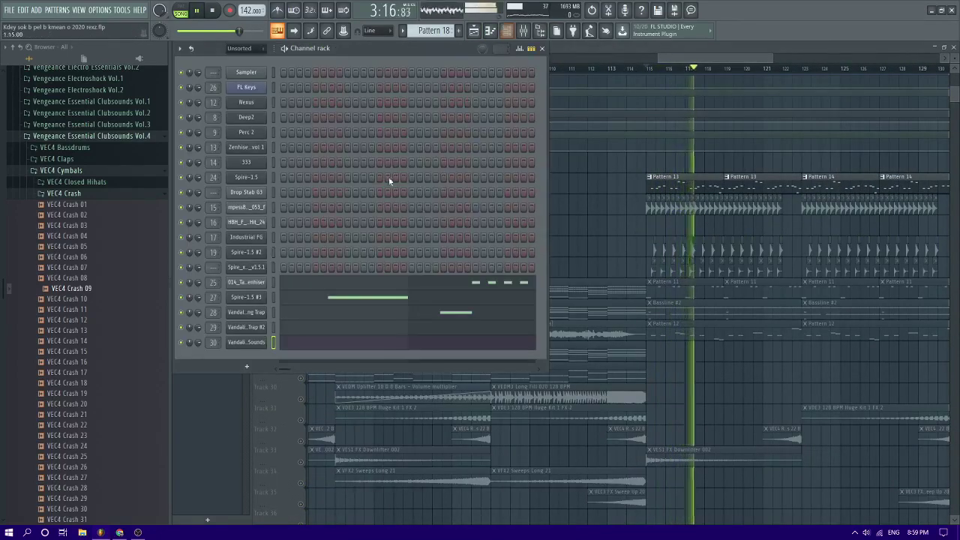
pyautogui.click(522, 31)
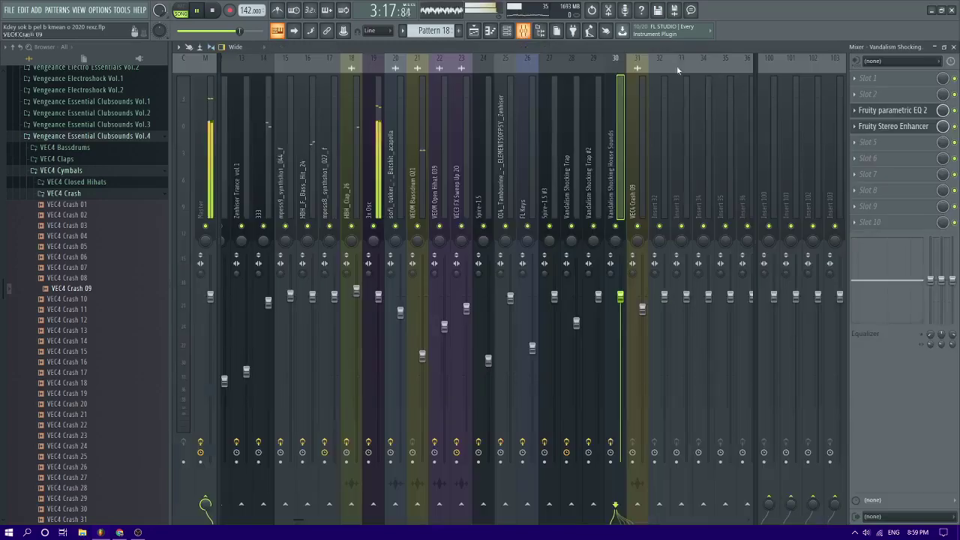
pyautogui.click(380, 138)
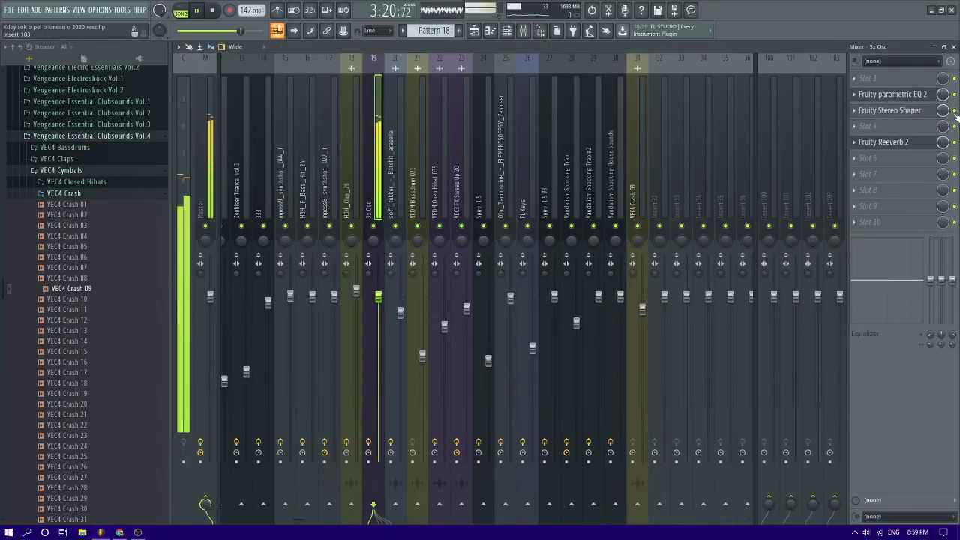
# Open Pattern 13 from Track 20, examine its Spire-1.5 #2 synth settings, and return to the playlist
pyautogui.click(475, 31)
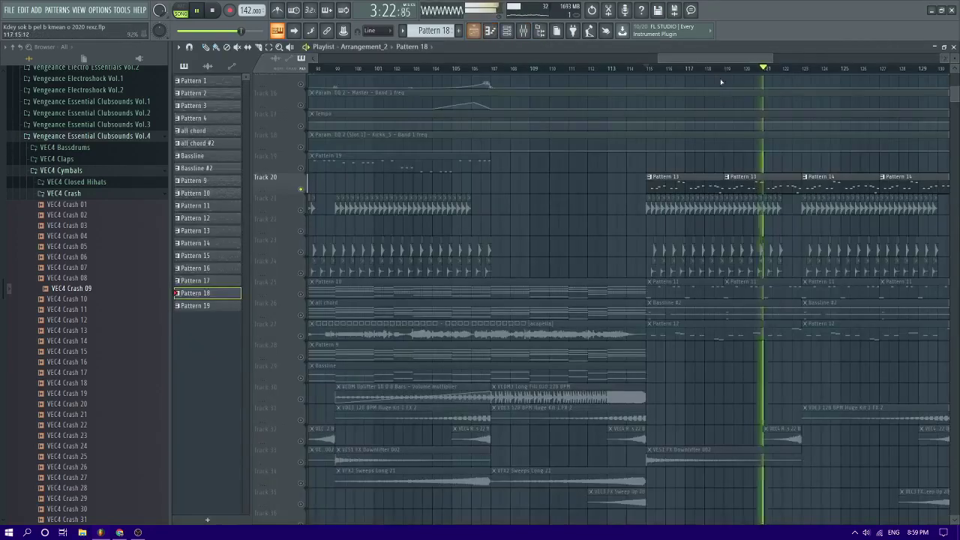
pyautogui.click(497, 33)
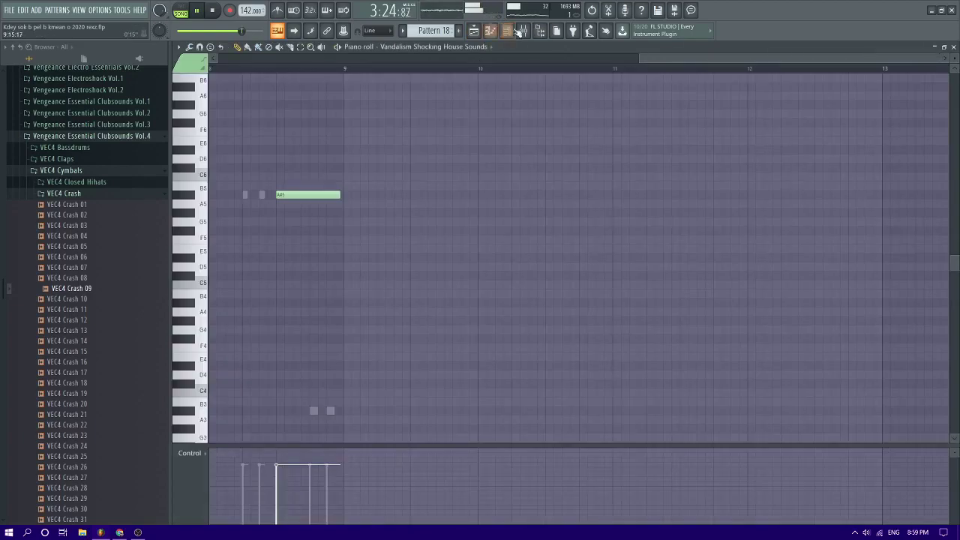
pyautogui.click(474, 31)
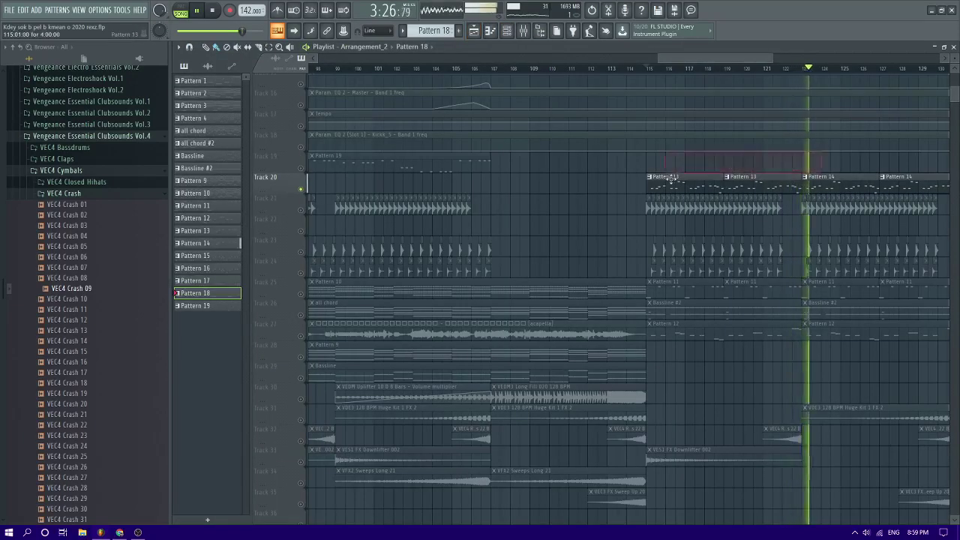
pyautogui.doubleClick(670, 180)
pyautogui.click(508, 32)
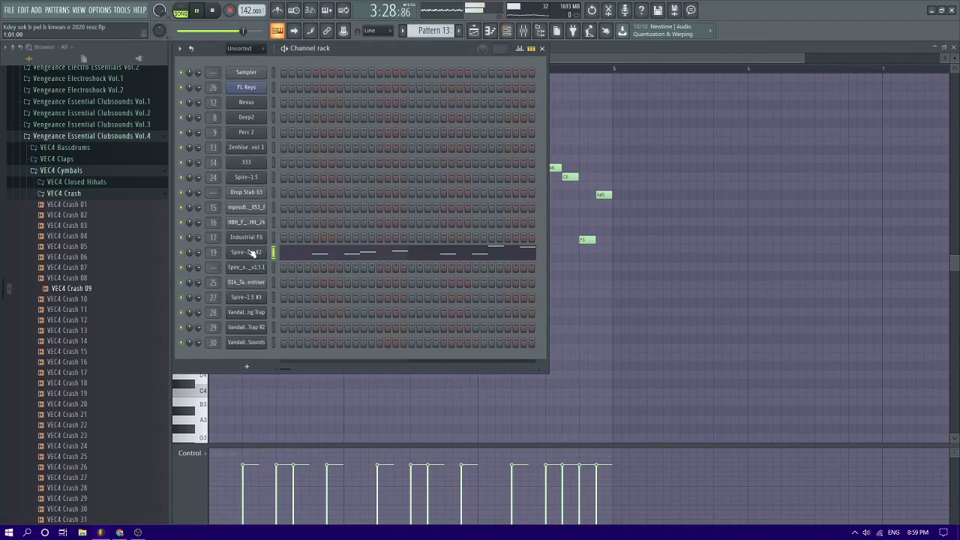
pyautogui.click(251, 252)
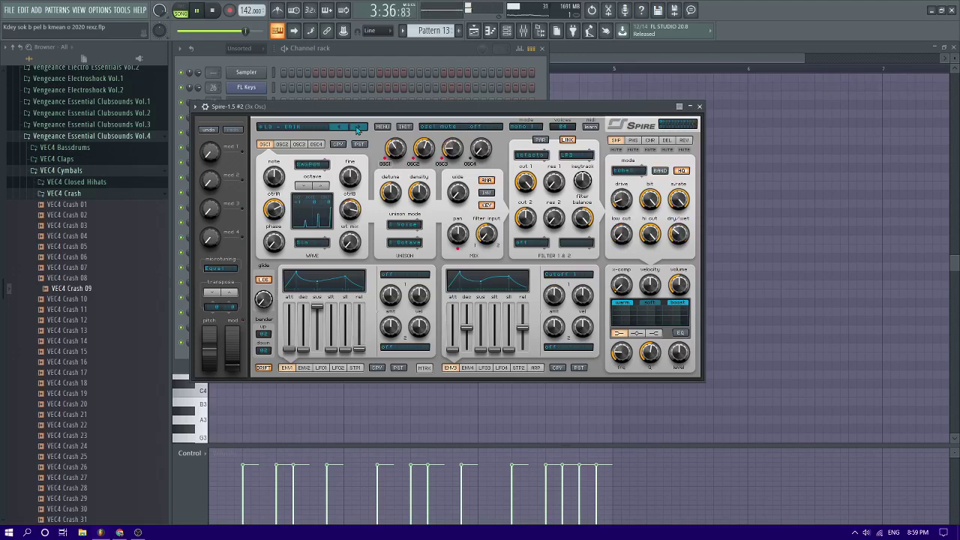
pyautogui.click(472, 31)
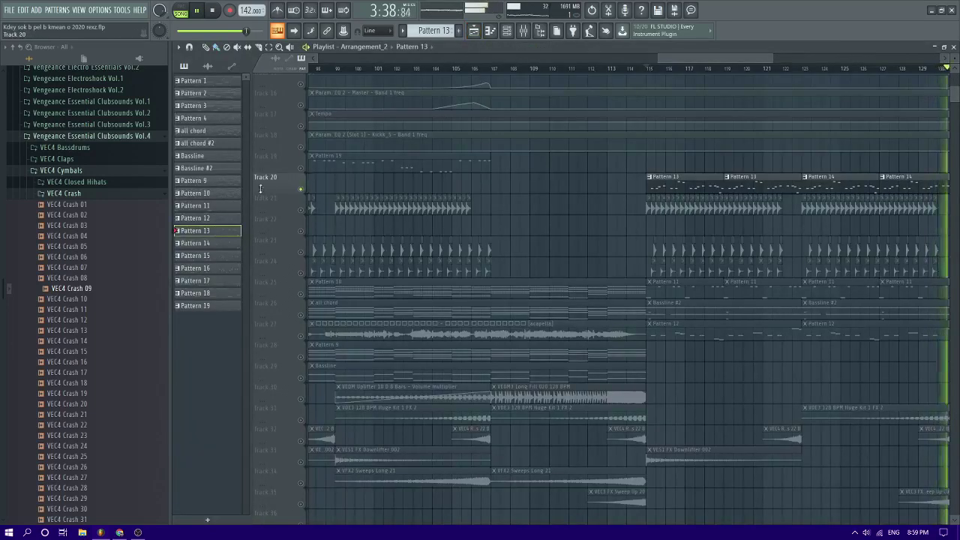
# Turn off solo on Track 20, save the project, and review the full mix around bar 131
pyautogui.rightClick(301, 189)
pyautogui.scroll(-4, 307, 193)
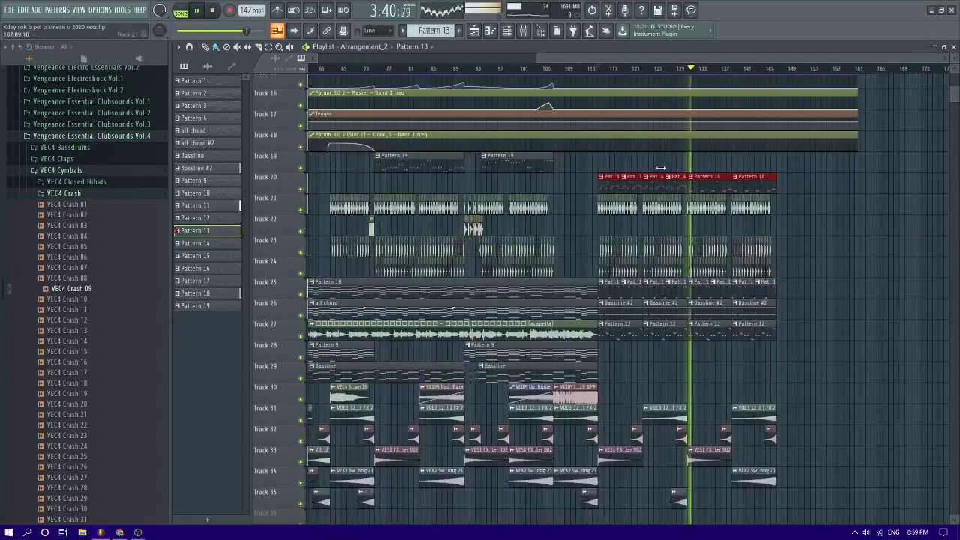
pyautogui.scroll(2, 714, 147)
pyautogui.scroll(4, 722, 147)
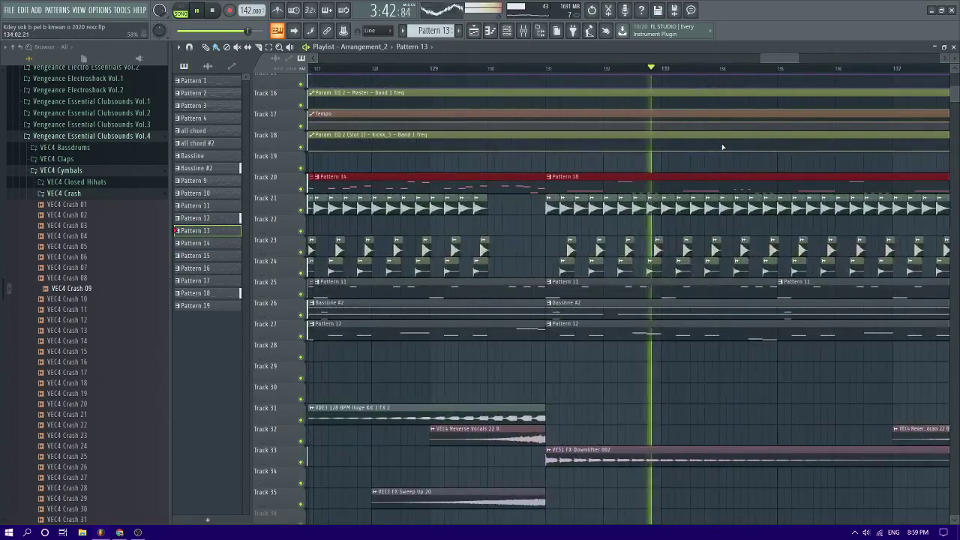
pyautogui.scroll(-2, 722, 147)
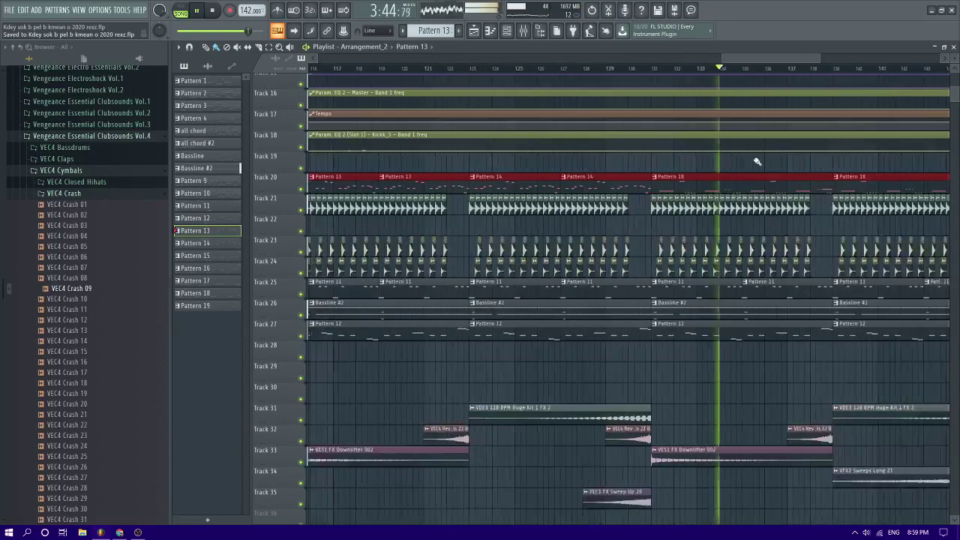
pyautogui.scroll(2, 754, 163)
pyautogui.scroll(-2, 757, 162)
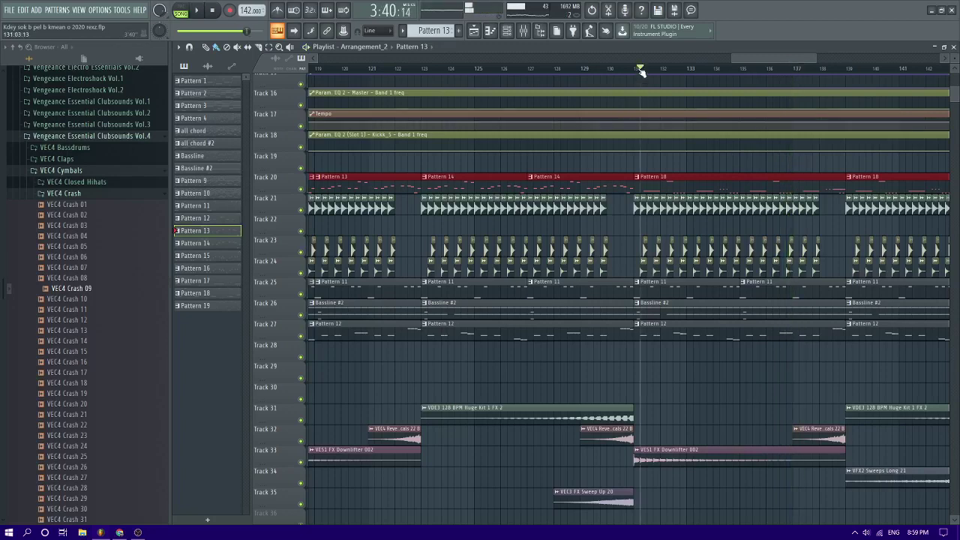
# Open Pattern 18 from Track 20, examine its tambourine and Vandalism Shocking Trap notes, and switch to Vandalism Shocking Trap #2
pyautogui.doubleClick(672, 181)
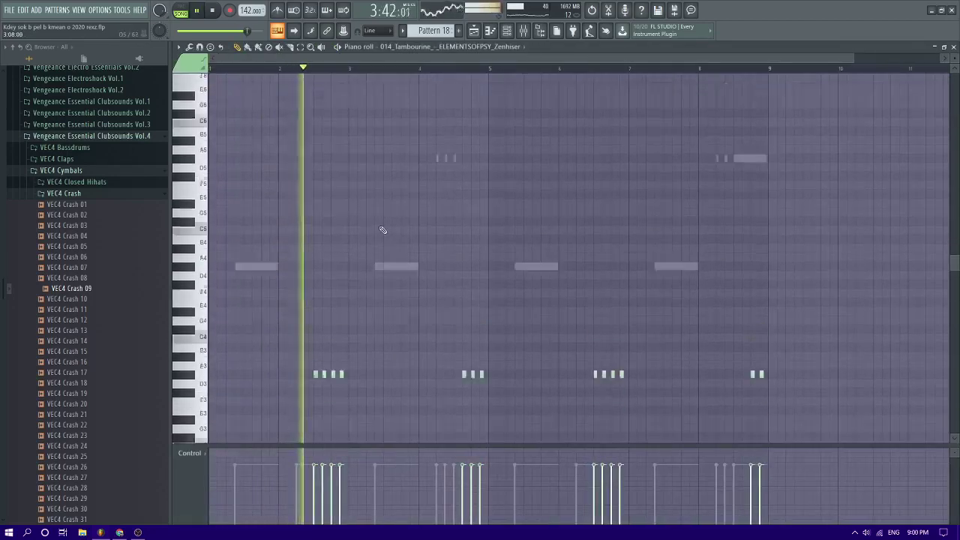
pyautogui.scroll(10, 382, 230)
pyautogui.press('space')
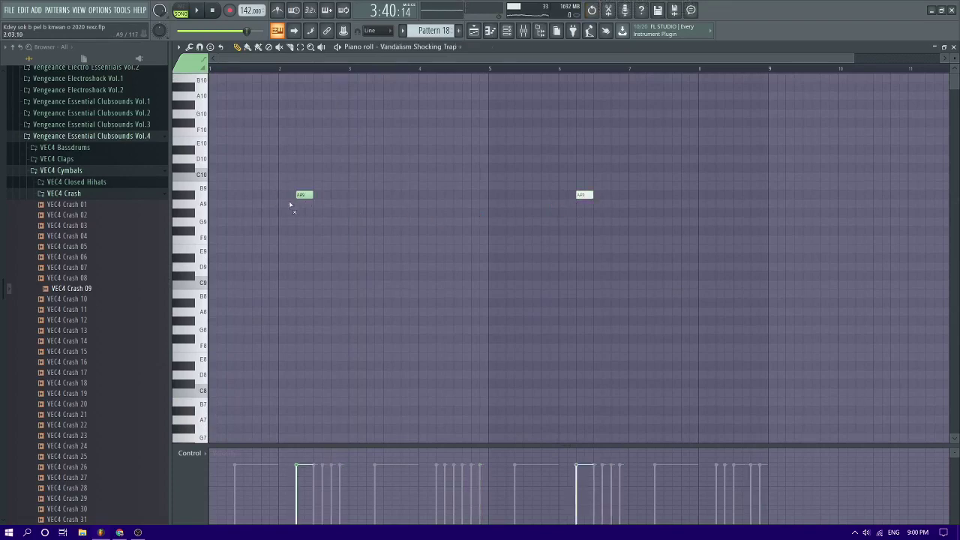
pyautogui.click(422, 50)
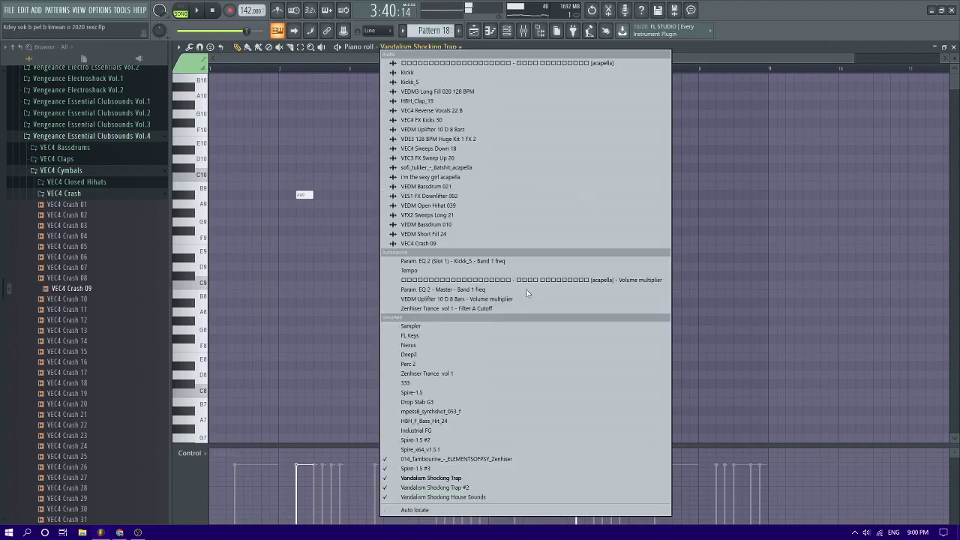
pyautogui.click(426, 489)
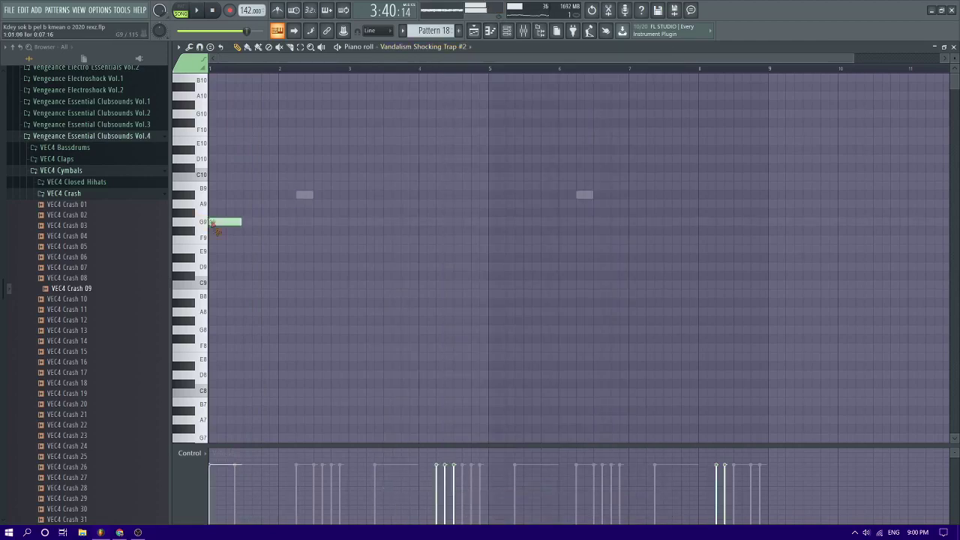
# Remove the test note at G9 in bar 1 and audition lower keys of Vandalism Shocking Trap #2
pyautogui.rightClick(212, 223)
pyautogui.scroll(-6, 166, 305)
pyautogui.scroll(-4, 203, 302)
pyautogui.click(202, 300)
pyautogui.scroll(-5, 202, 302)
pyautogui.click(203, 302)
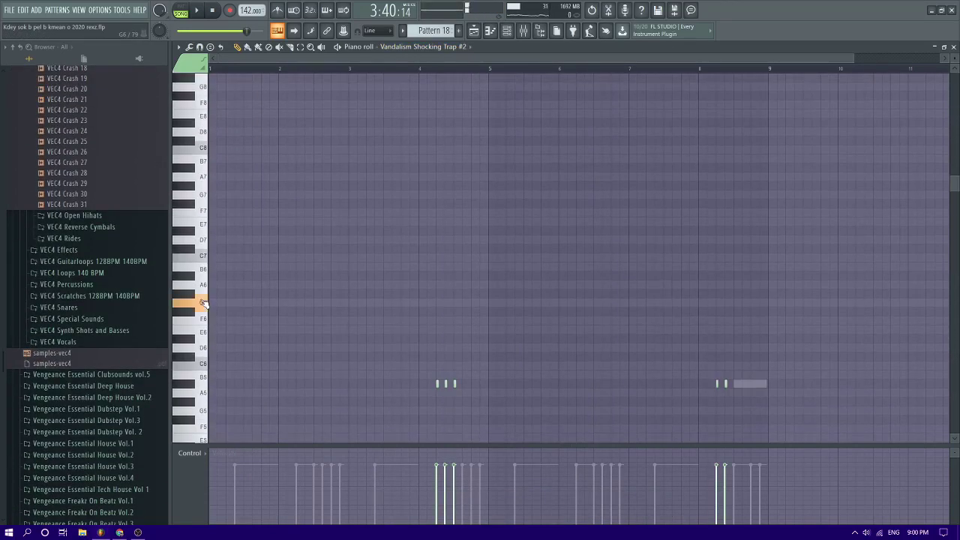
# Add an A#6 note with a length of 0:07:16 at bar 2 step 5 in Vandalism Shocking House Sounds and play it
pyautogui.click(401, 42)
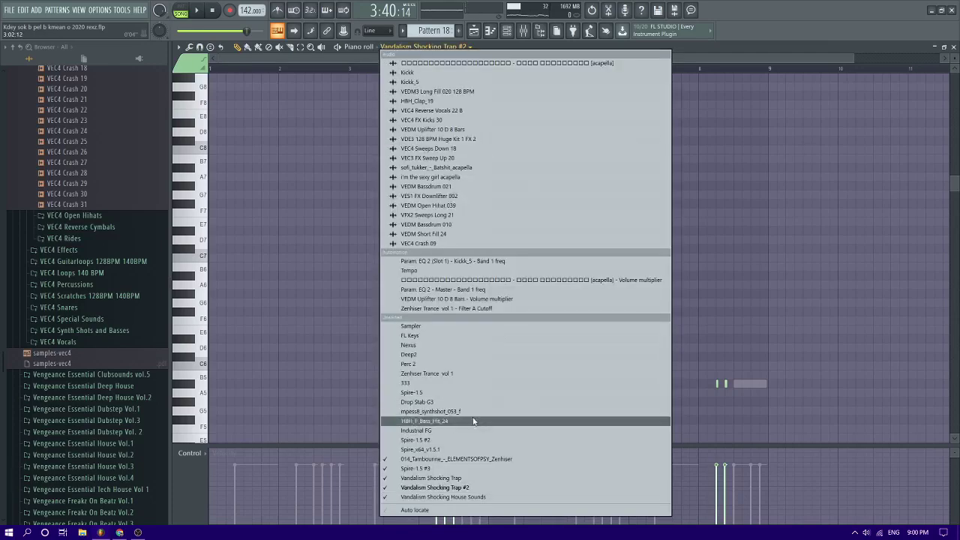
pyautogui.click(423, 494)
pyautogui.scroll(-4, 213, 273)
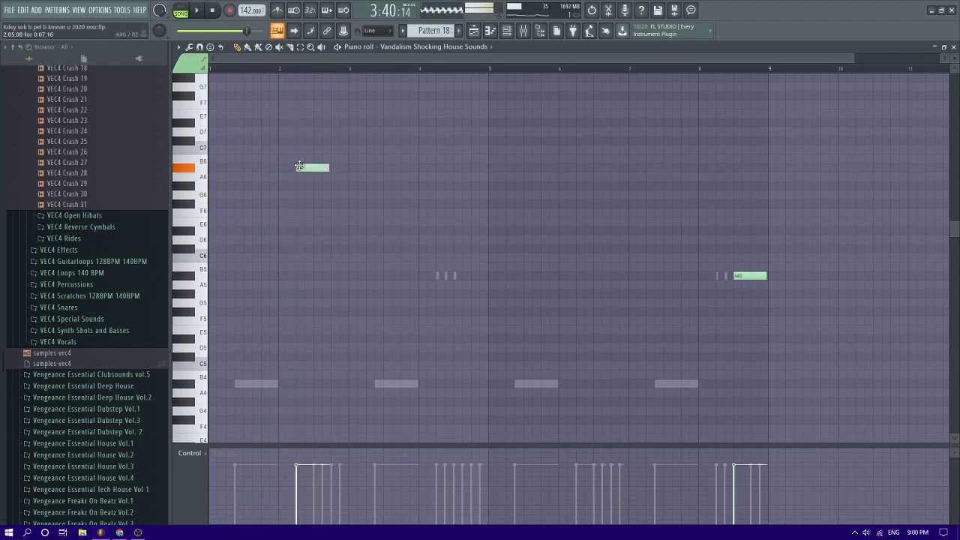
pyautogui.press('space')
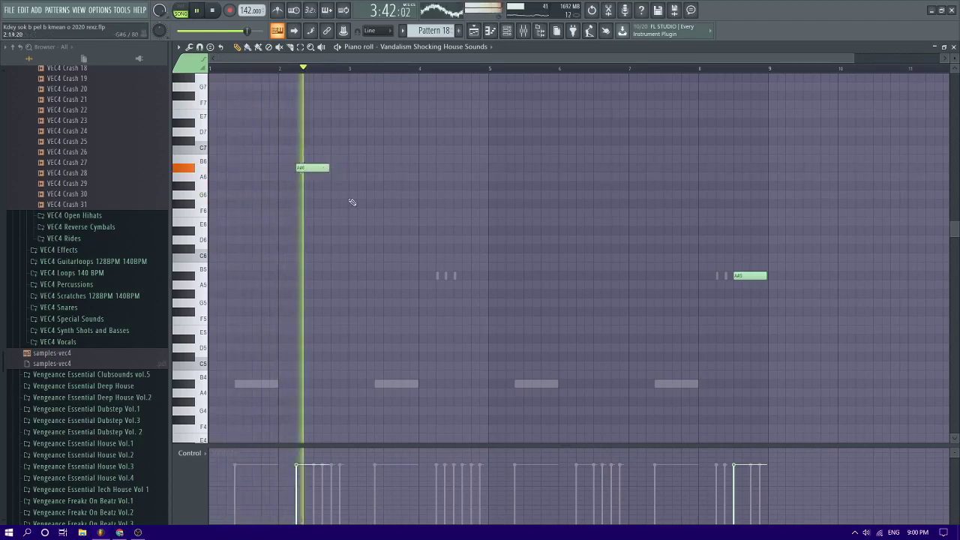
# Delete the four bar 2 tambourine notes and lengthen the House Sounds A#6 note to just before bar 3
pyautogui.scroll(-3, 358, 209)
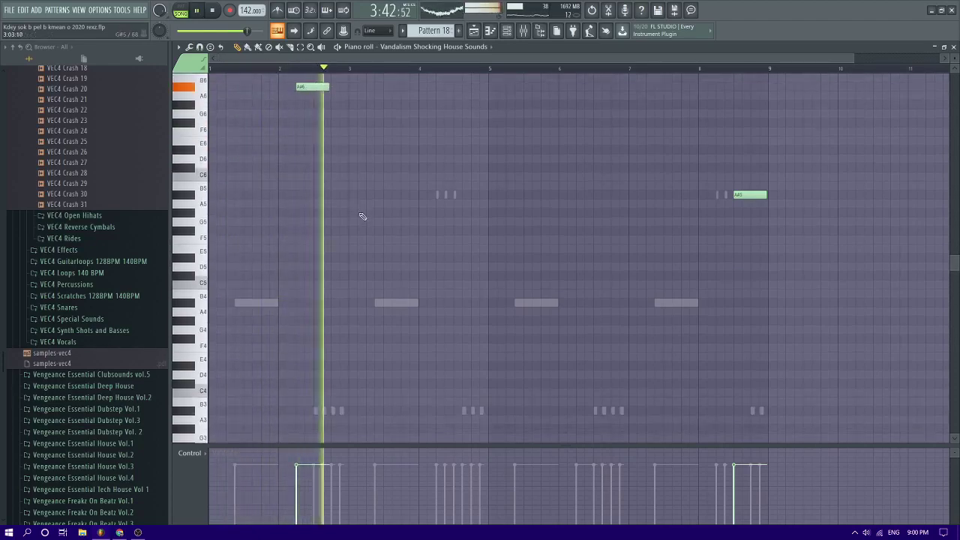
pyautogui.click(280, 72)
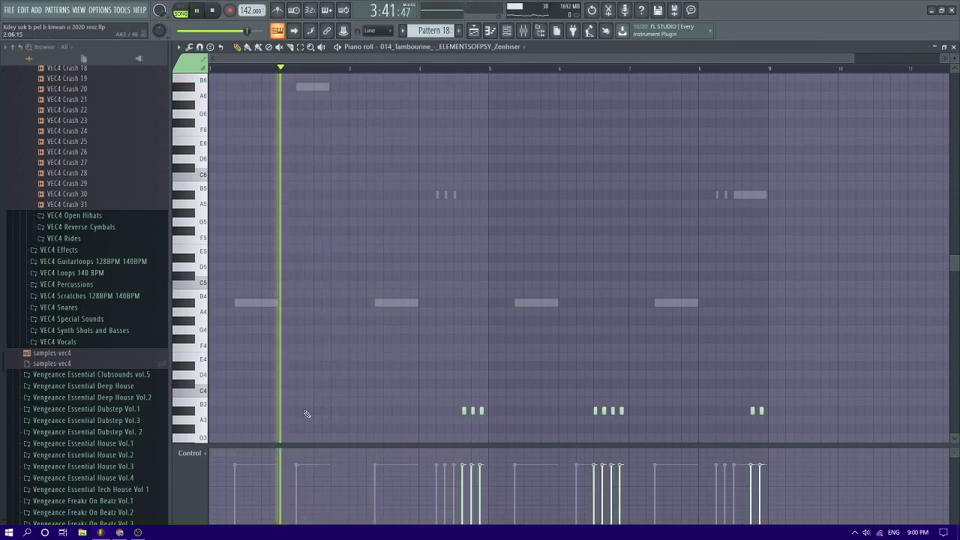
pyautogui.scroll(3, 349, 257)
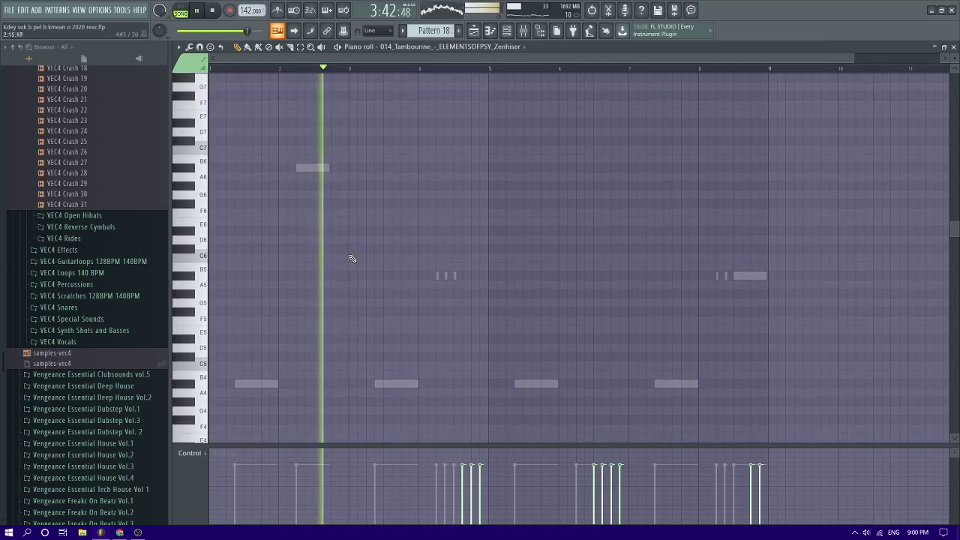
pyautogui.doubleClick(330, 168)
pyautogui.moveTo(330, 167); pyautogui.dragTo(346, 165)
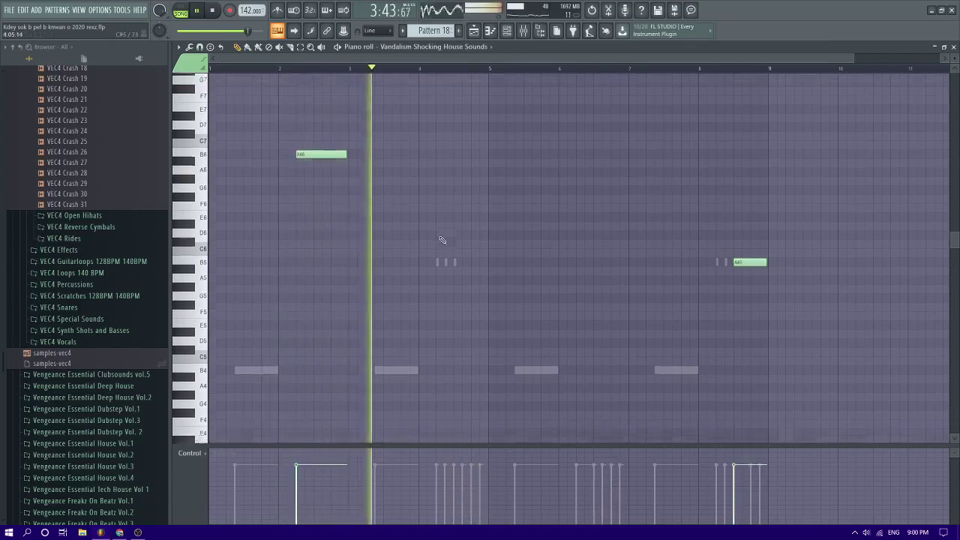
# Replace the third Trap #2 note in bar 4 with an A#3 tambourine note at step 9
pyautogui.scroll(-4, 470, 297)
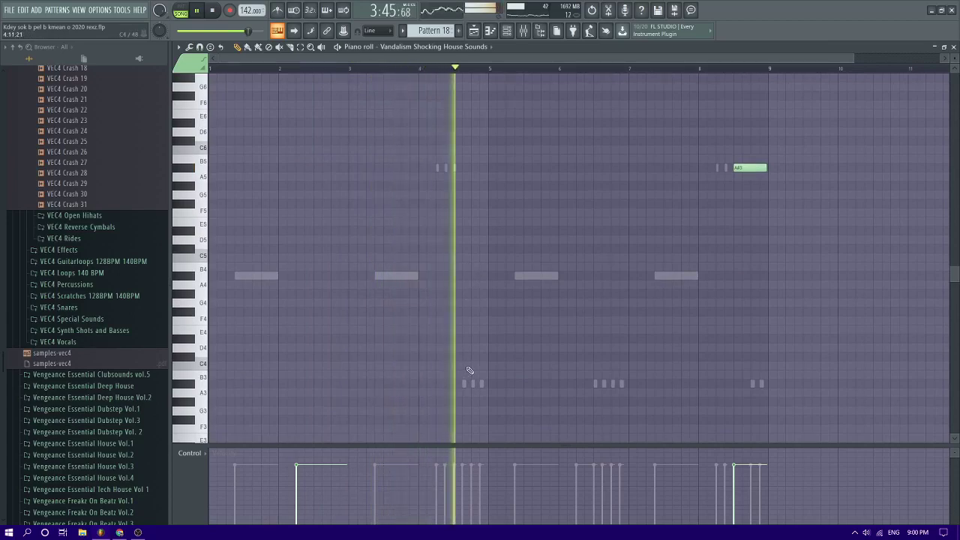
pyautogui.press('space')
pyautogui.doubleClick(454, 165)
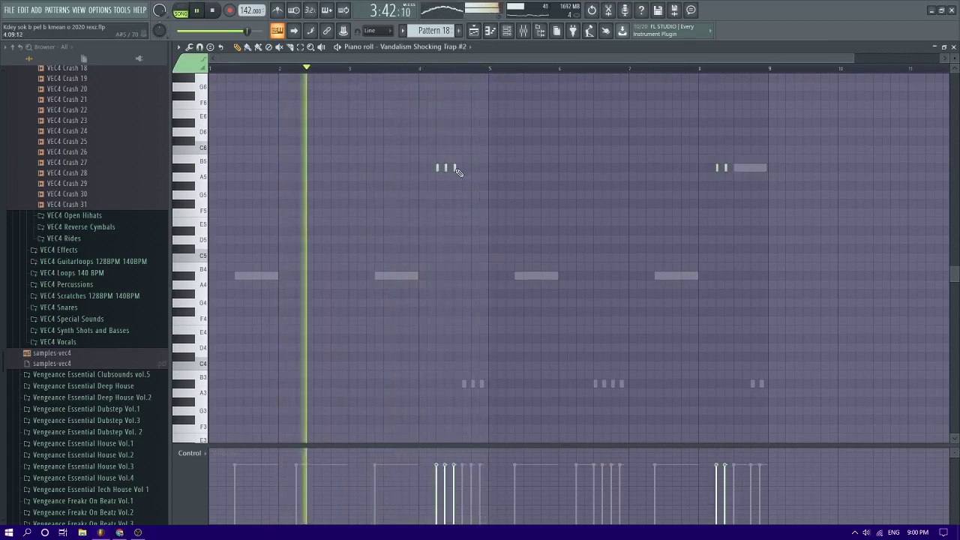
pyautogui.doubleClick(465, 386)
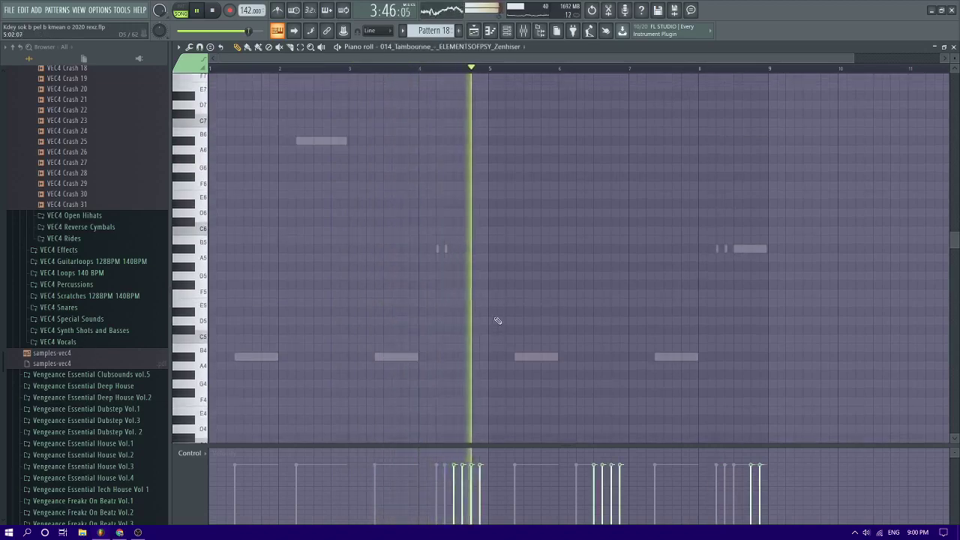
pyautogui.scroll(-3, 497, 320)
# Arrange three short A#5 Trap #2 notes at steps 5, 7 and 9 of bar 4, and lower the third note's velocity
pyautogui.press('space')
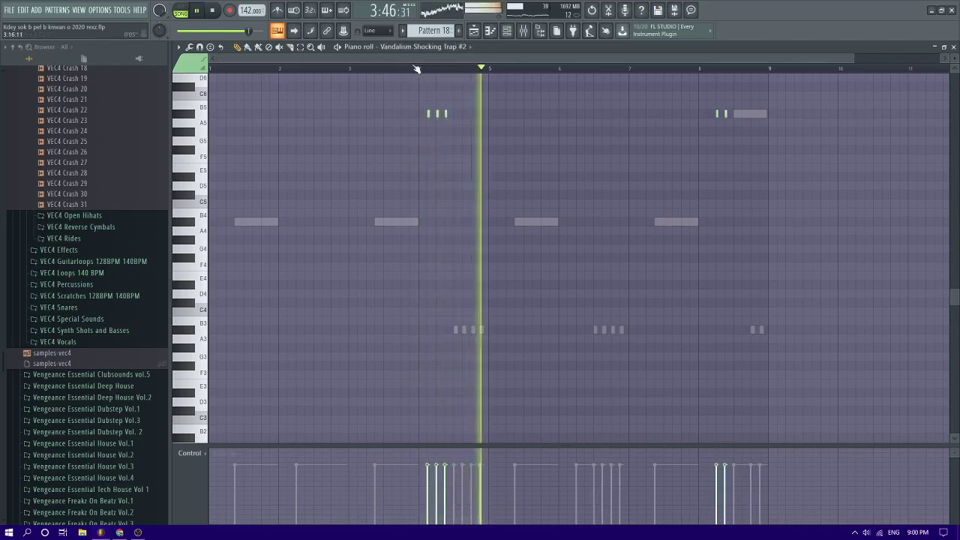
pyautogui.click(389, 69)
pyautogui.scroll(2, 407, 215)
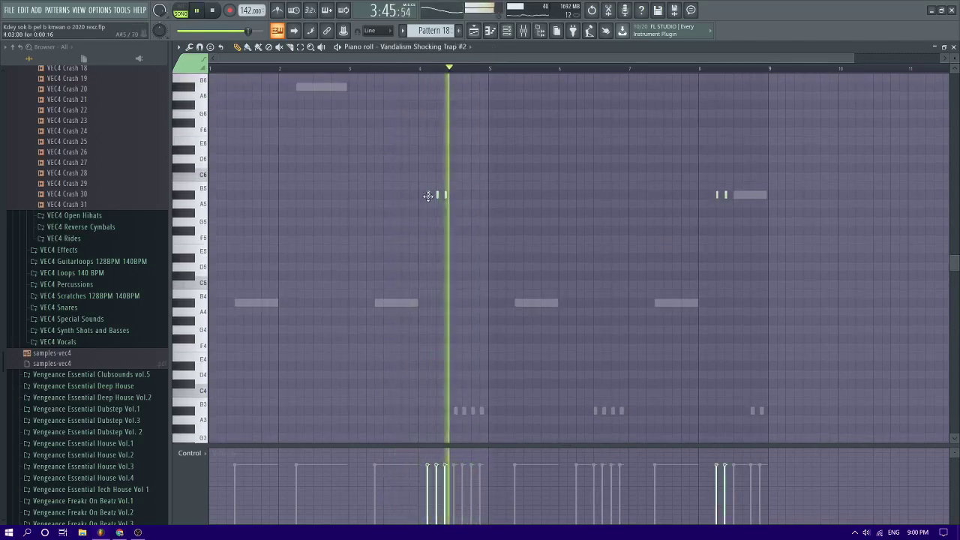
pyautogui.press('space')
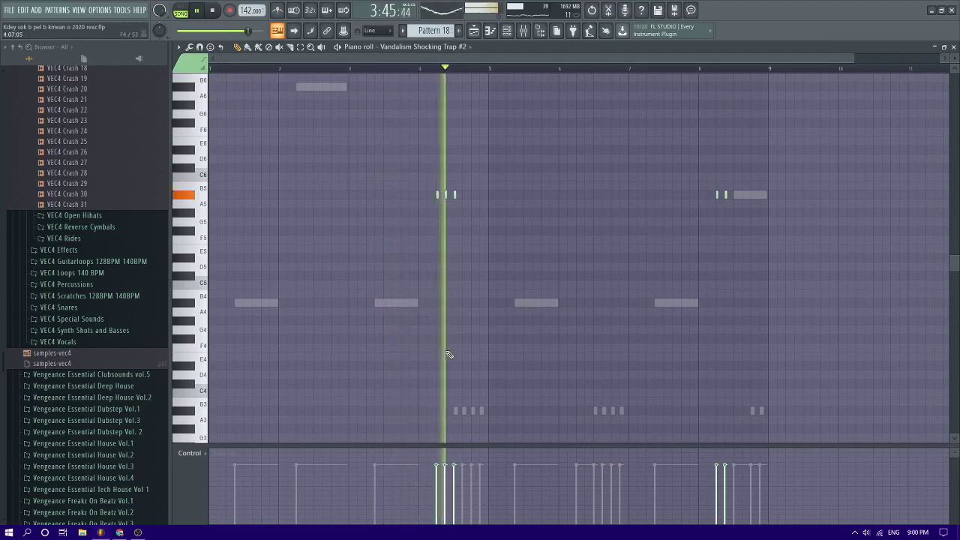
pyautogui.press('space')
pyautogui.press('space')
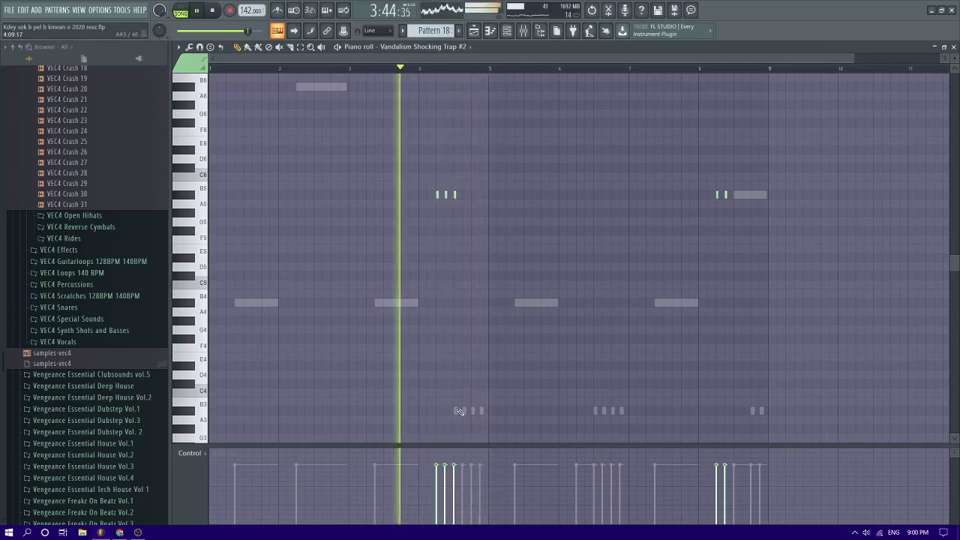
pyautogui.press('space')
pyautogui.press('space')
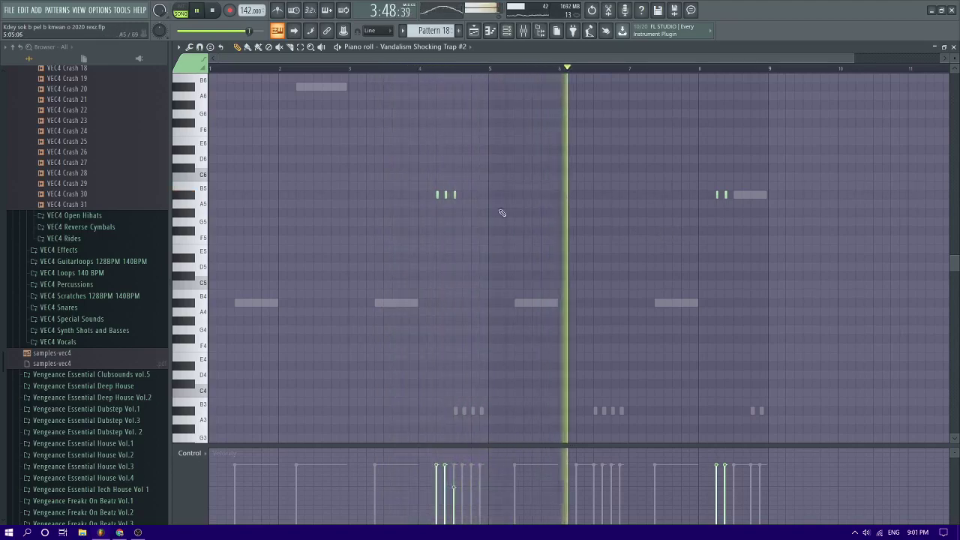
# Add two short A#9 notes at steps 1 and 3 of bar 6 in Vandalism Shocking Trap
pyautogui.scroll(12, 395, 120)
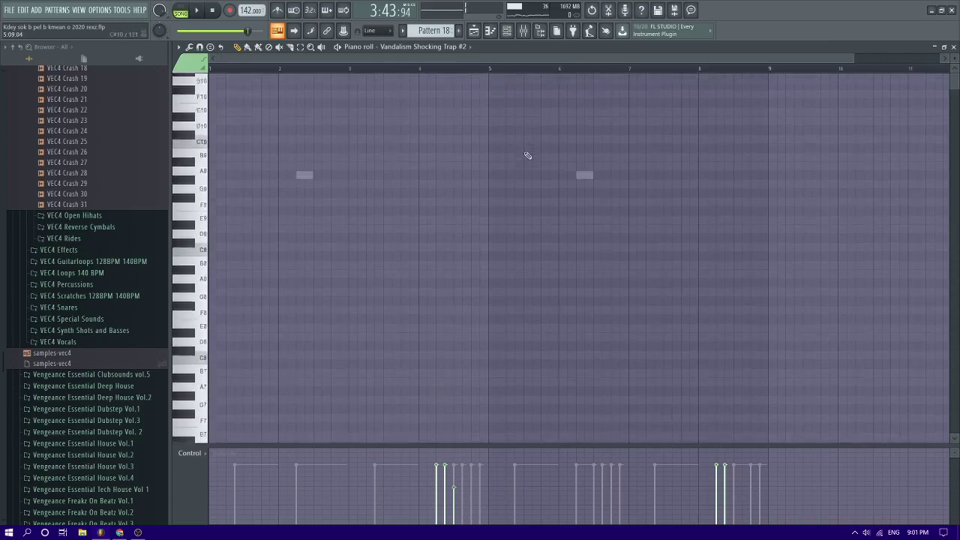
pyautogui.scroll(-3, 606, 200)
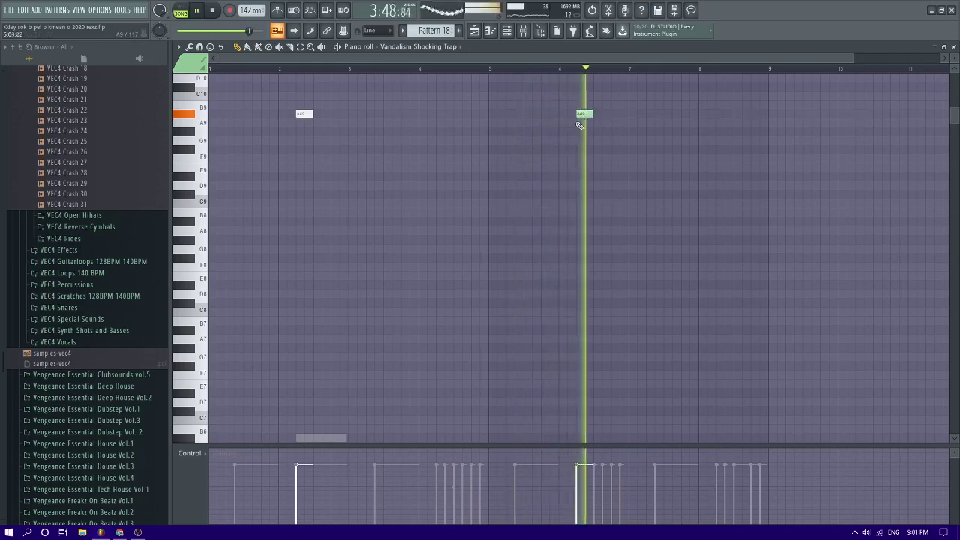
pyautogui.press('space')
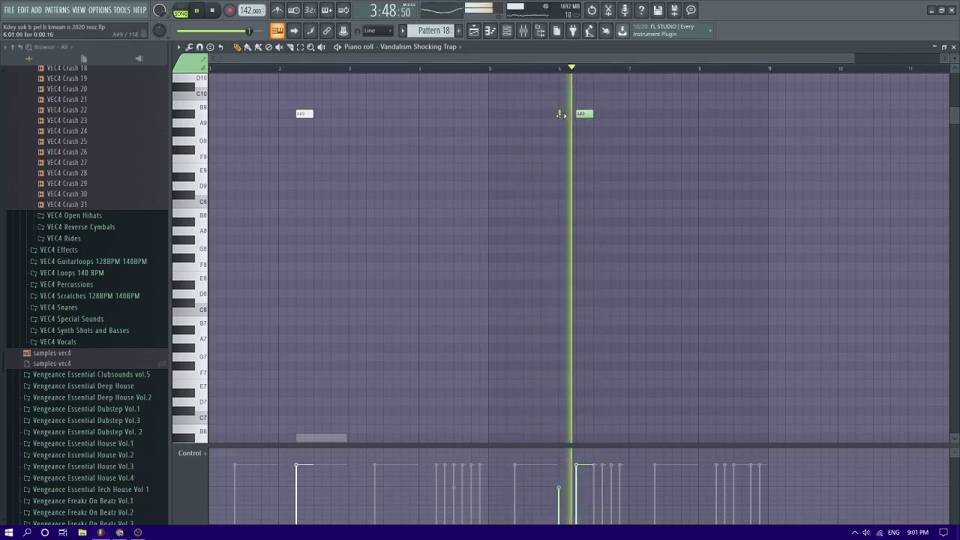
pyautogui.press('space')
pyautogui.scroll(3, 572, 114)
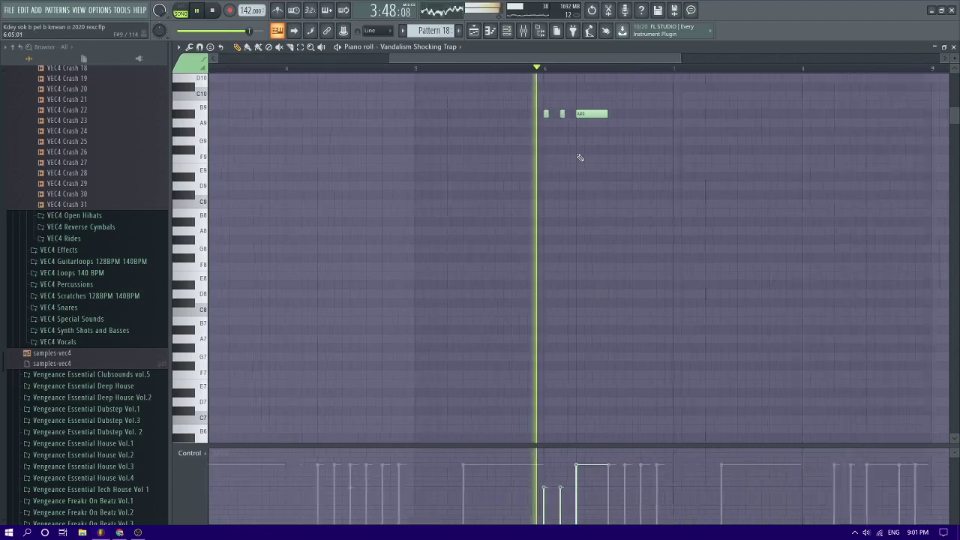
# Remove the short A#9 note at bar 6 step 3 and lengthen the step 1 note to 0:03:16
pyautogui.rightClick(558, 114)
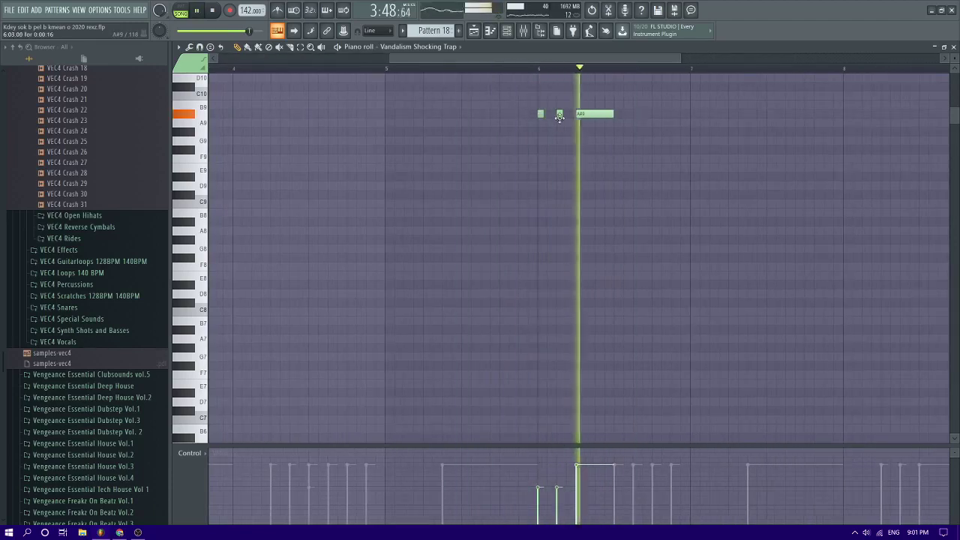
pyautogui.press('space')
pyautogui.press('space')
pyautogui.moveTo(543, 114); pyautogui.dragTo(553, 114)
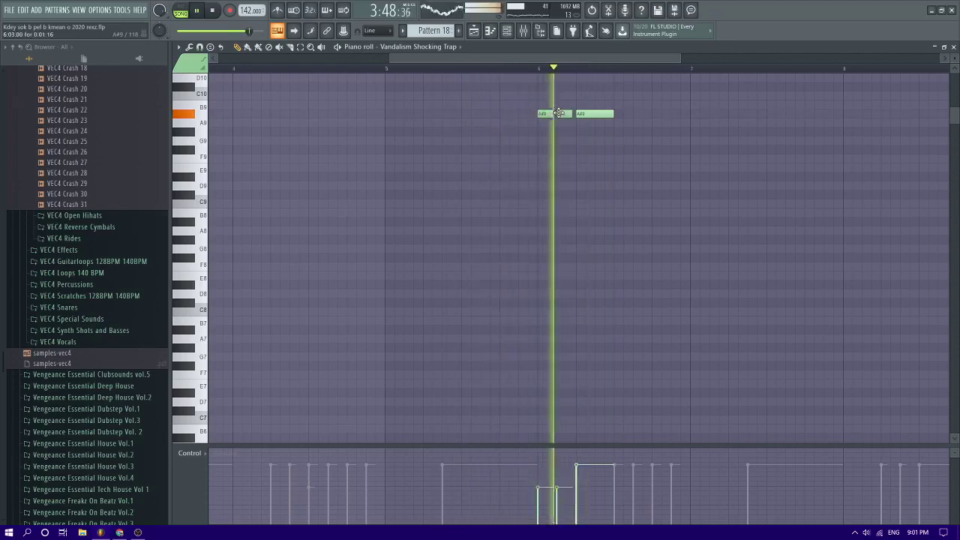
pyautogui.rightClick(559, 112)
pyautogui.moveTo(551, 114); pyautogui.dragTo(566, 116)
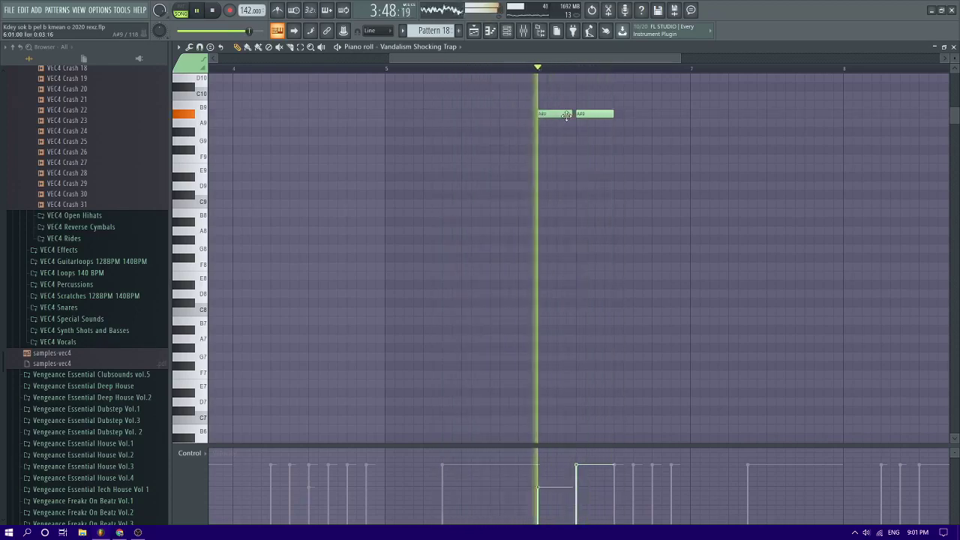
# Slightly raise the velocity of bar 6's first A#9 note, slightly lower the second's, and play through the pattern
pyautogui.scroll(-3, 524, 248)
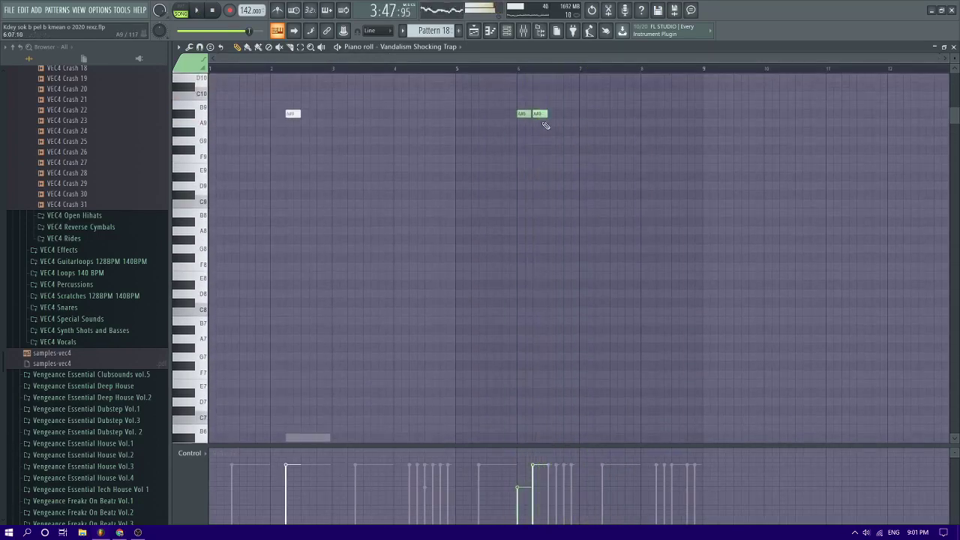
pyautogui.press('space')
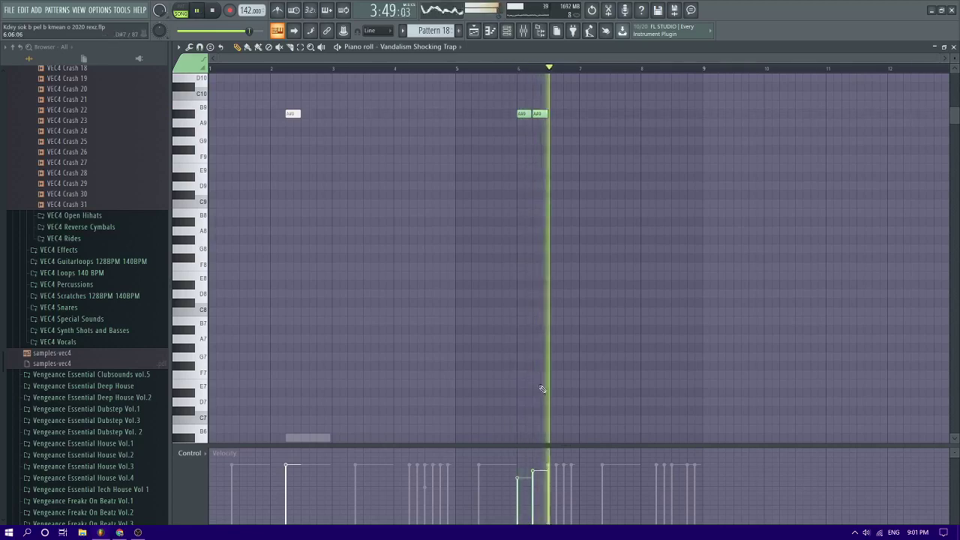
pyautogui.scroll(-4, 540, 367)
pyautogui.scroll(2, 614, 342)
pyautogui.scroll(-4, 615, 343)
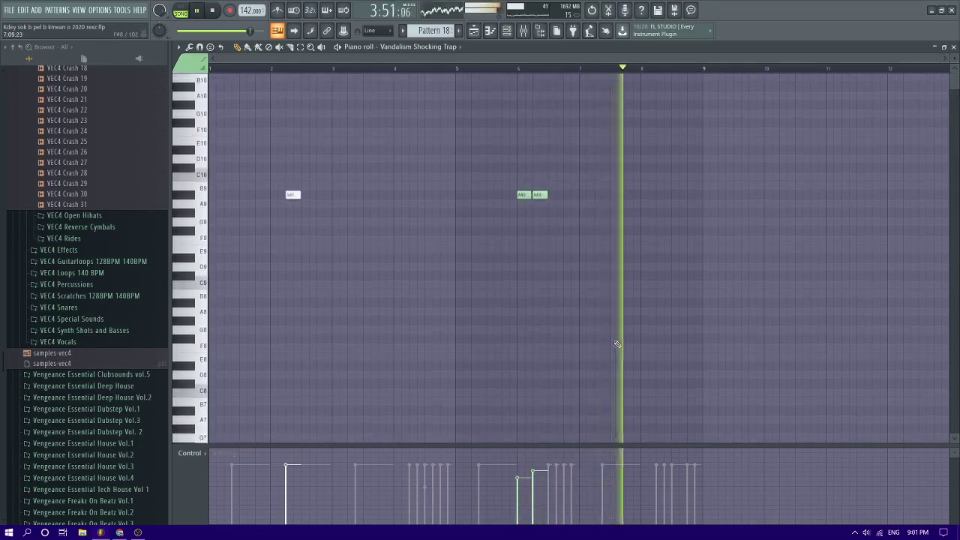
pyautogui.scroll(3, 614, 343)
pyautogui.scroll(-5, 616, 344)
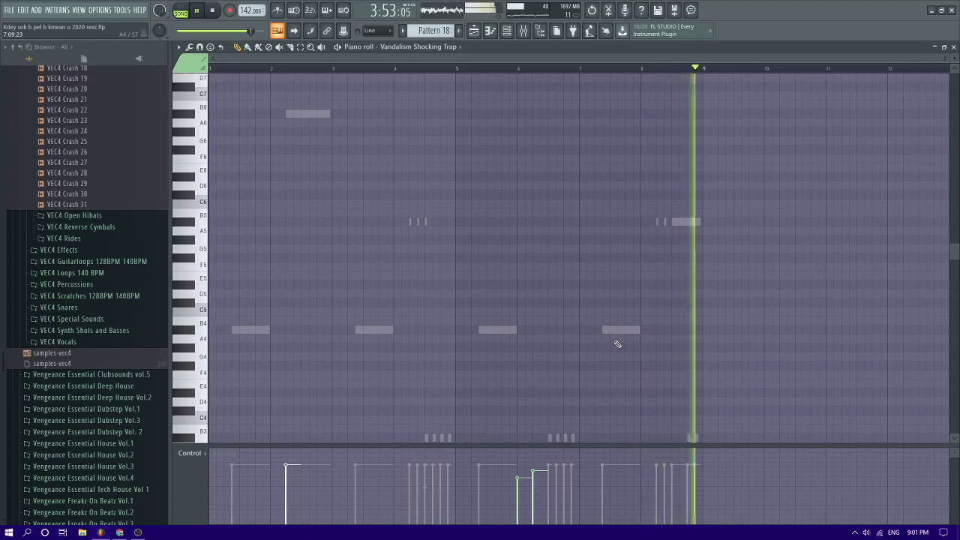
# Transpose the long bar 8 note of Vandalism Shocking House Sounds up one octave to A#6
pyautogui.scroll(3, 606, 125)
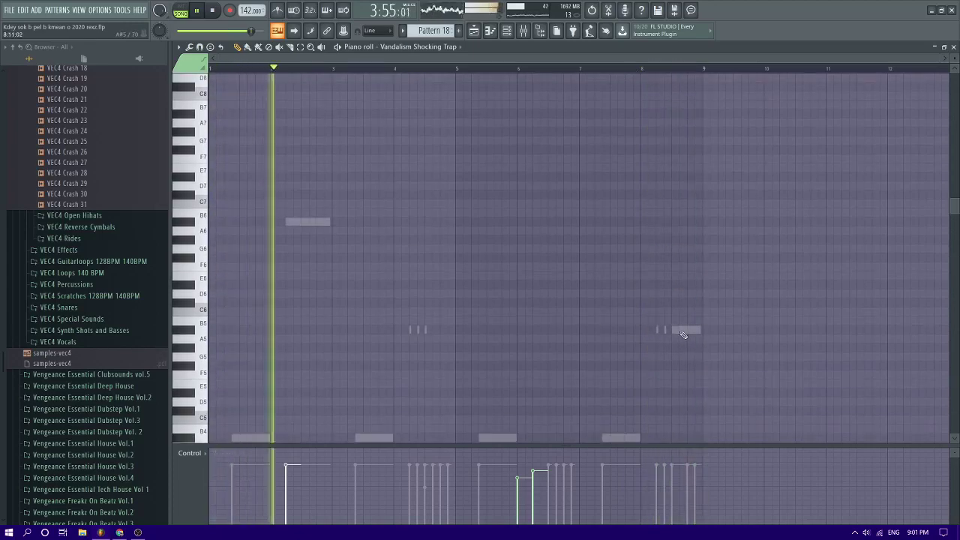
pyautogui.doubleClick(682, 332)
pyautogui.keyDown('ctrl'); pyautogui.click(685, 331); pyautogui.keyUp('ctrl')
pyautogui.hotkey('ctrl', 'Up')
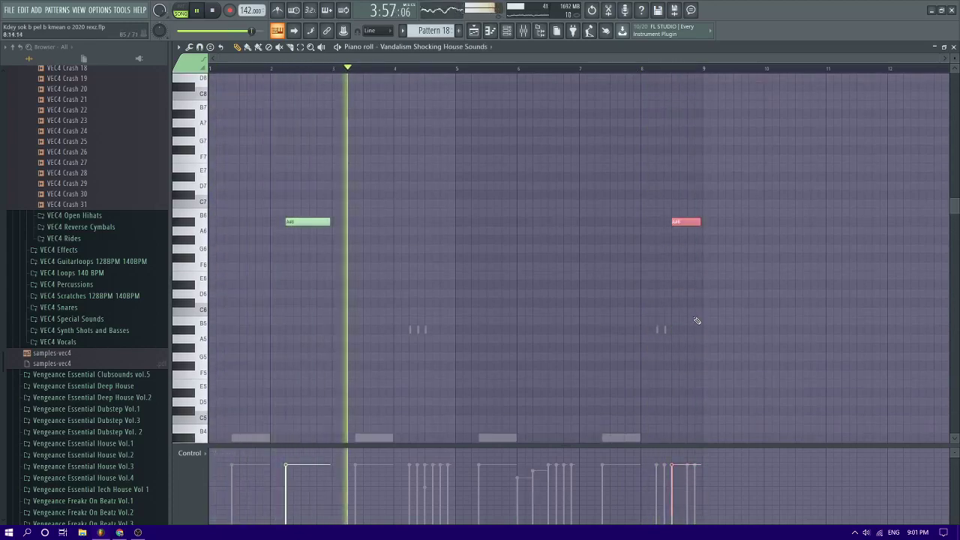
pyautogui.keyDown('ctrl'); pyautogui.click(471, 343); pyautogui.keyUp('ctrl')
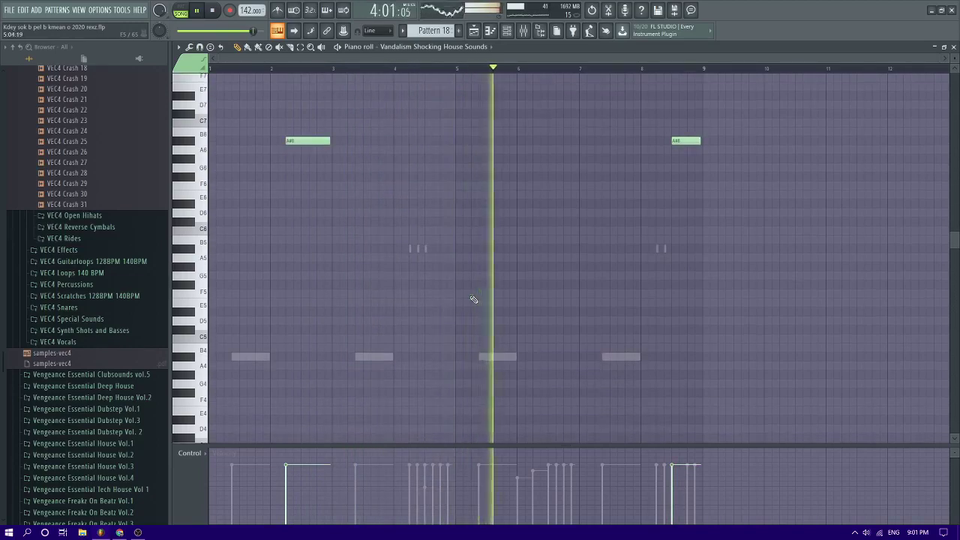
# Raise the volume of the Vandalism Shocking Trap mixer track while the drop plays, and return to the playlist
pyautogui.scroll(2, 472, 315)
pyautogui.scroll(6, 473, 299)
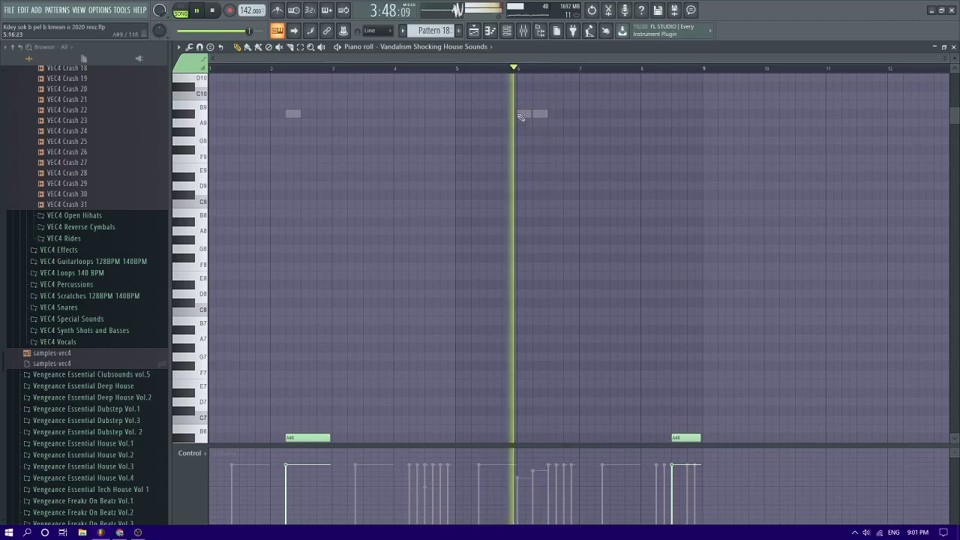
pyautogui.click(523, 33)
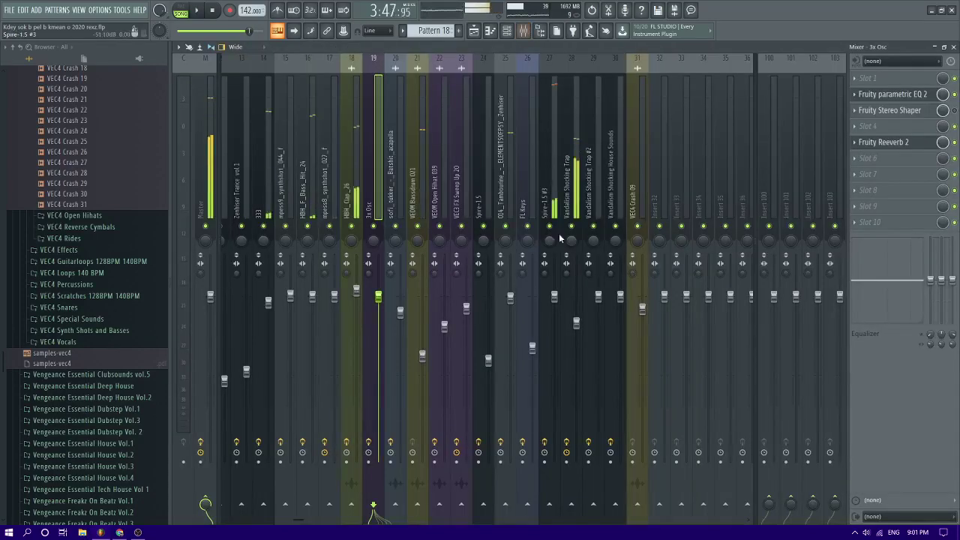
pyautogui.click(574, 180)
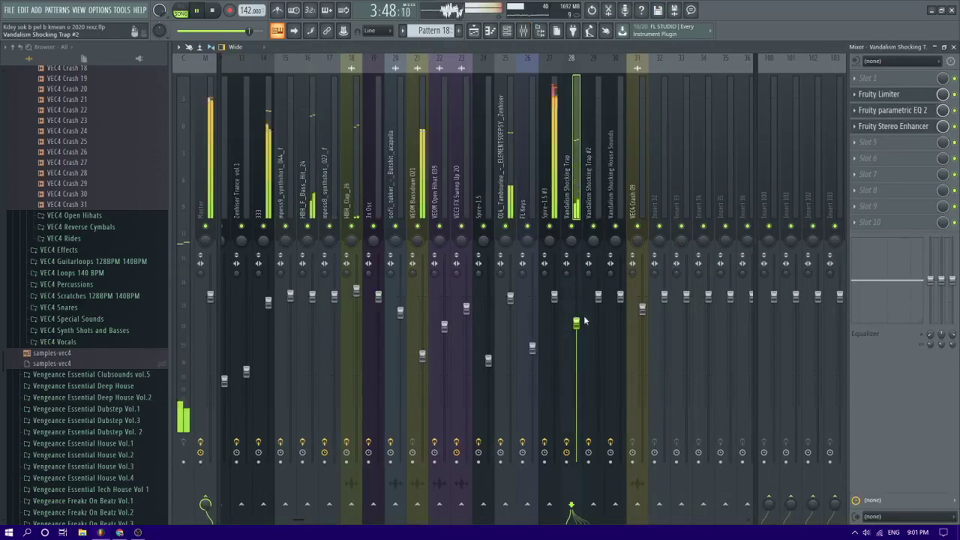
pyautogui.click(477, 32)
pyautogui.click(523, 31)
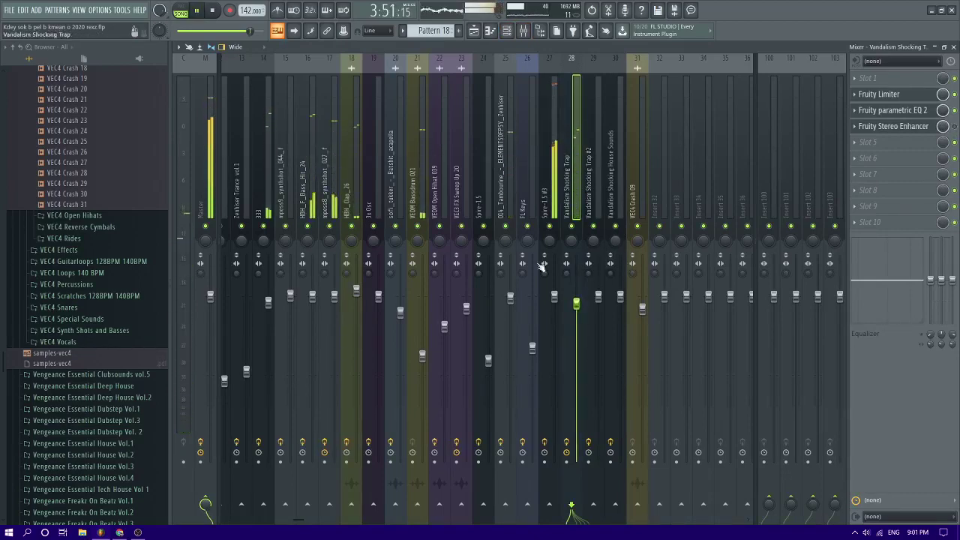
pyautogui.click(477, 33)
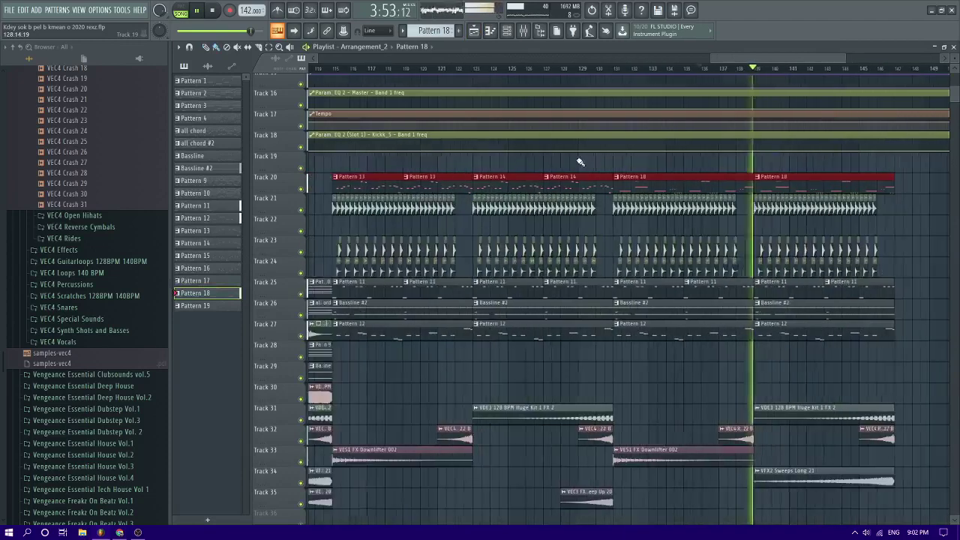
# In Pattern 18, add a third short A#5 note at step 9 of bar 8 for Vandalism Shocking Trap #2
pyautogui.doubleClick(738, 193)
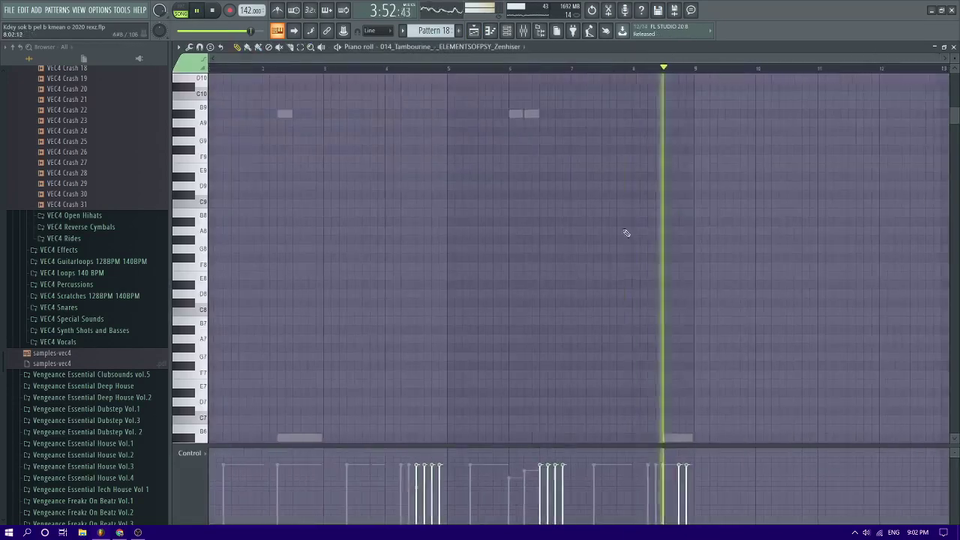
pyautogui.scroll(4, 678, 234)
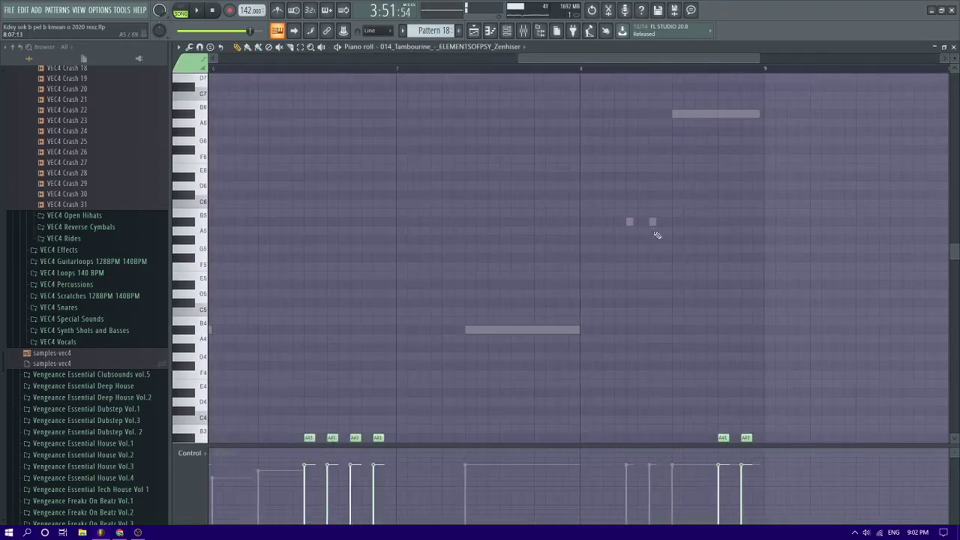
pyautogui.rightClick(684, 223)
pyautogui.press('space')
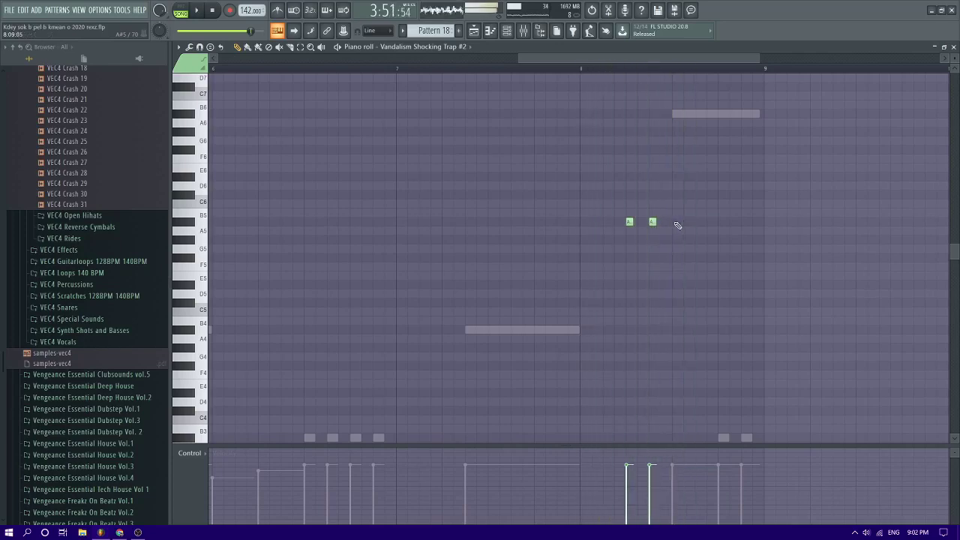
pyautogui.press('space')
pyautogui.click(675, 221)
pyautogui.scroll(-3, 671, 220)
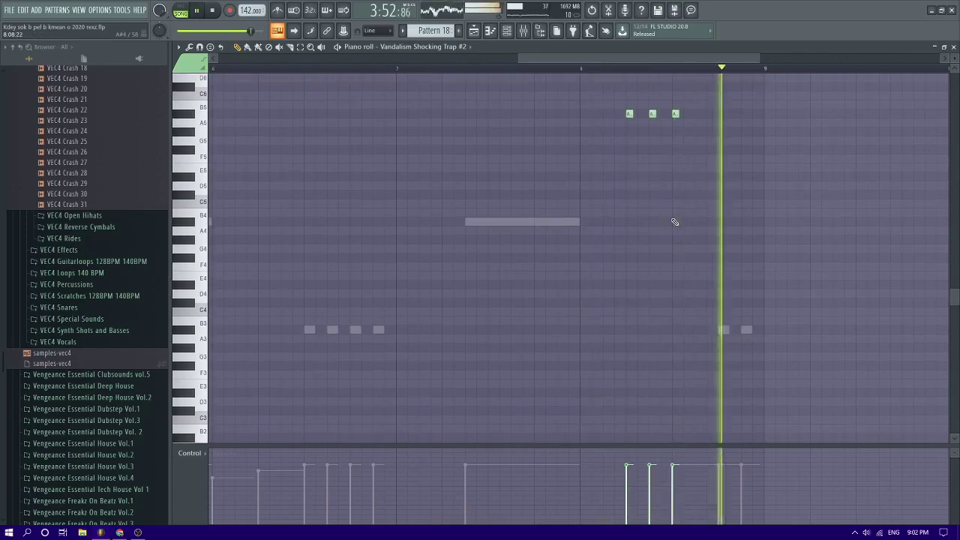
# Replay the last Pattern 18 section of the playlist from about bar 141
pyautogui.click(472, 31)
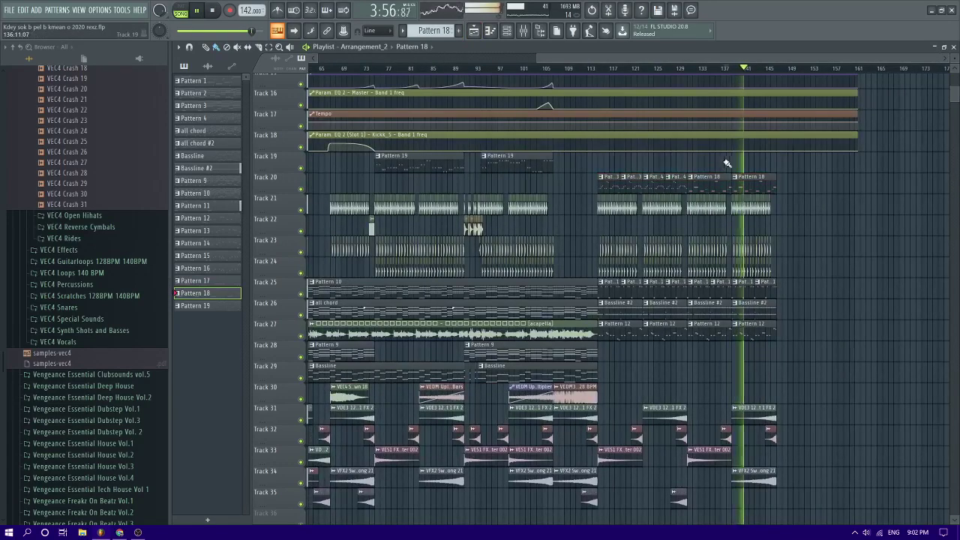
pyautogui.scroll(5, 739, 169)
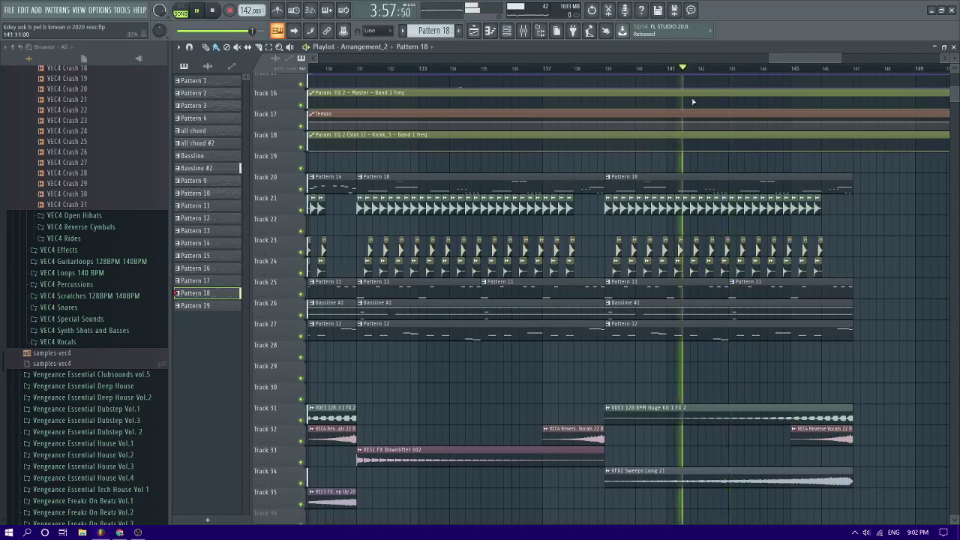
pyautogui.scroll(3, 681, 172)
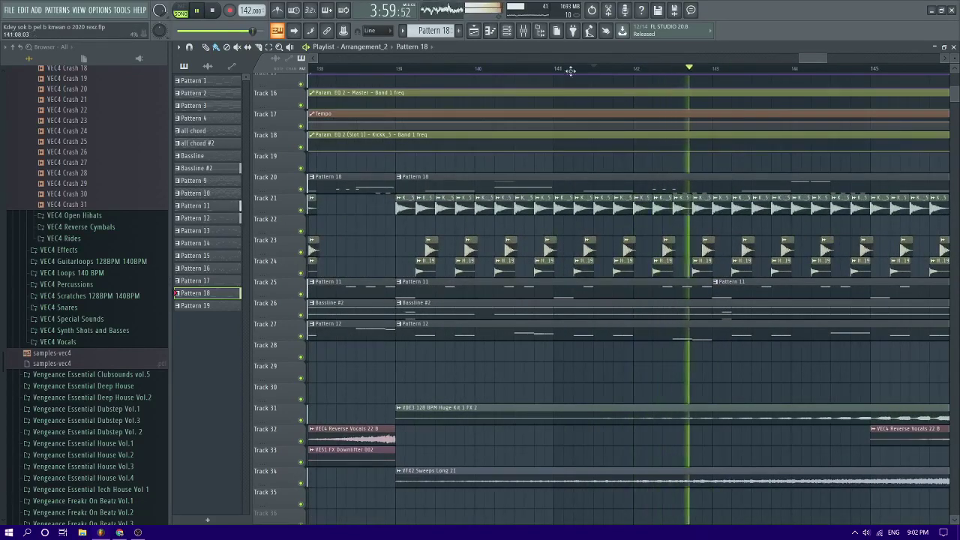
pyautogui.click(570, 70)
# Add Fruity Parametric EQ 2 to slot 2 of the tambourine mixer track, boosting band 6 slightly and the band 7 high shelf strongly
pyautogui.press('F9')
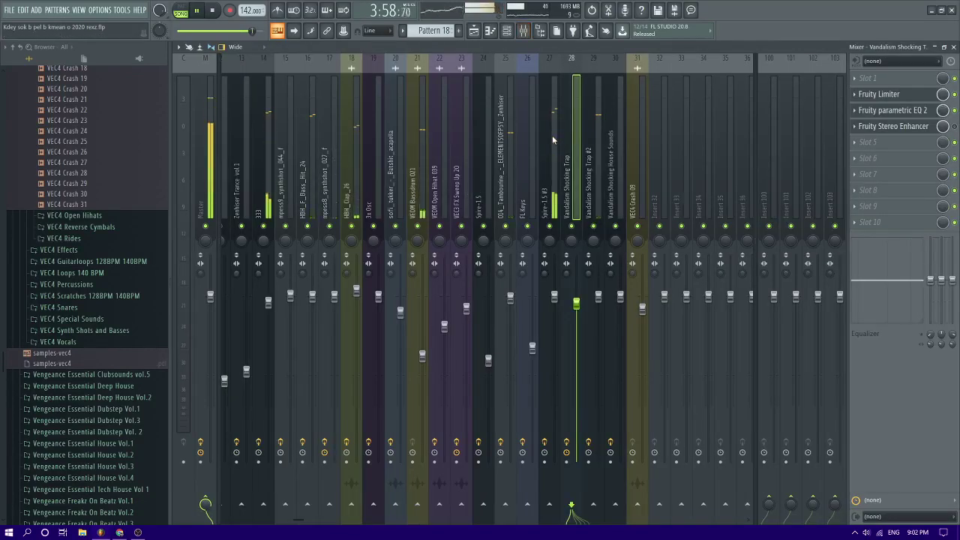
pyautogui.click(507, 146)
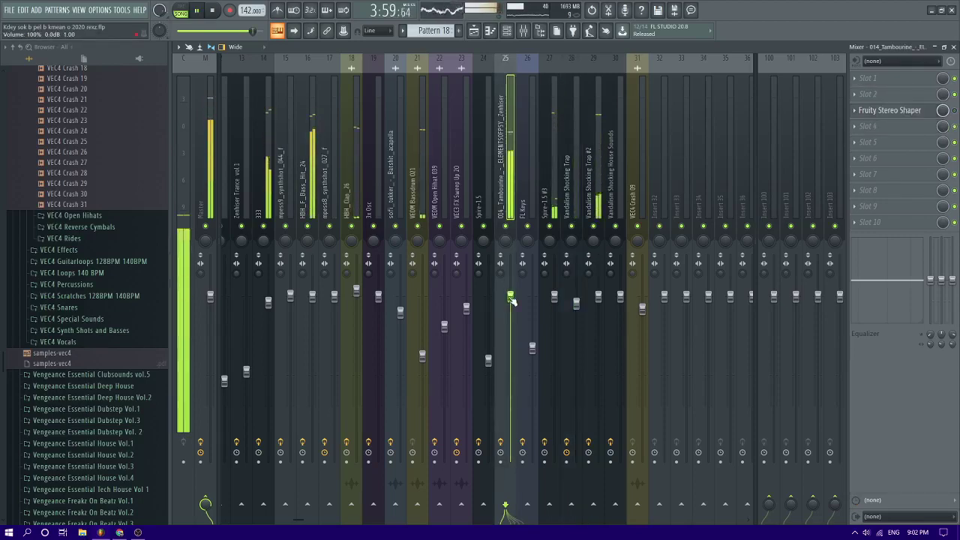
pyautogui.click(894, 92)
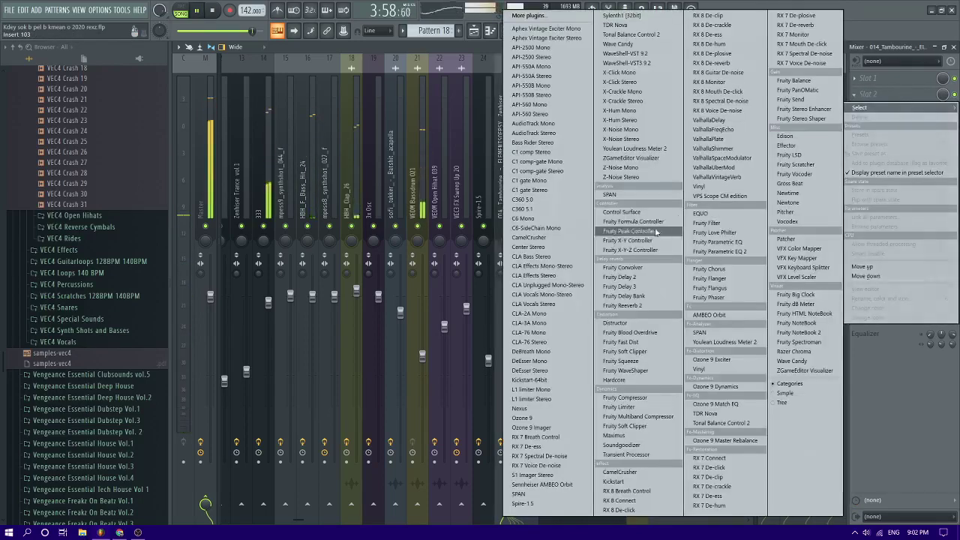
pyautogui.click(718, 250)
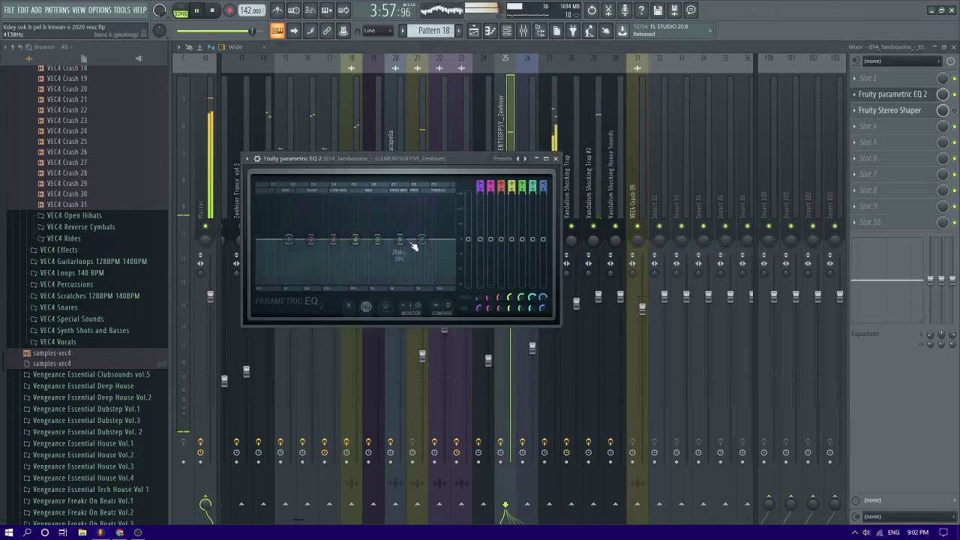
pyautogui.moveTo(400, 240); pyautogui.dragTo(415, 233)
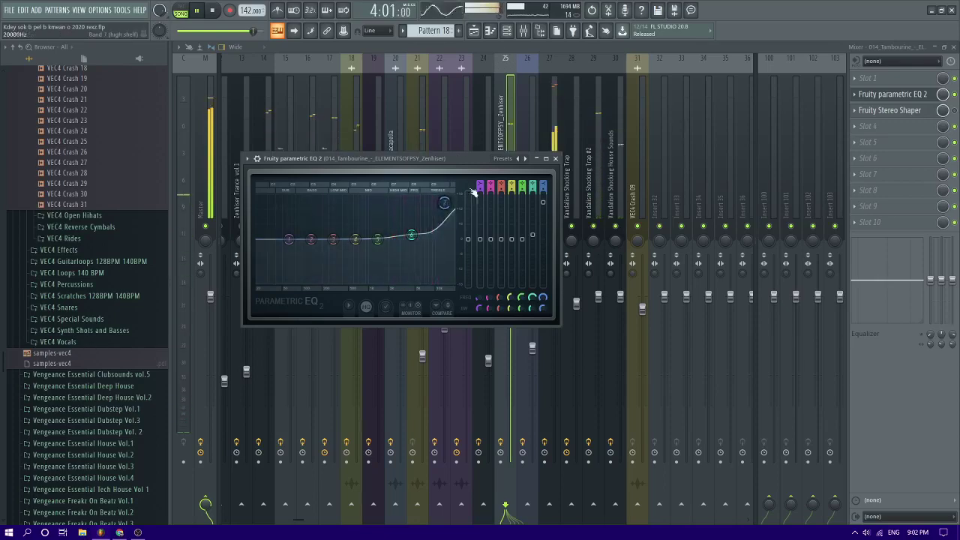
# Save the project and play the arrangement from about bar 112 into the Pattern 13 drop
pyautogui.click(489, 30)
pyautogui.hotkey('ctrl', 's')
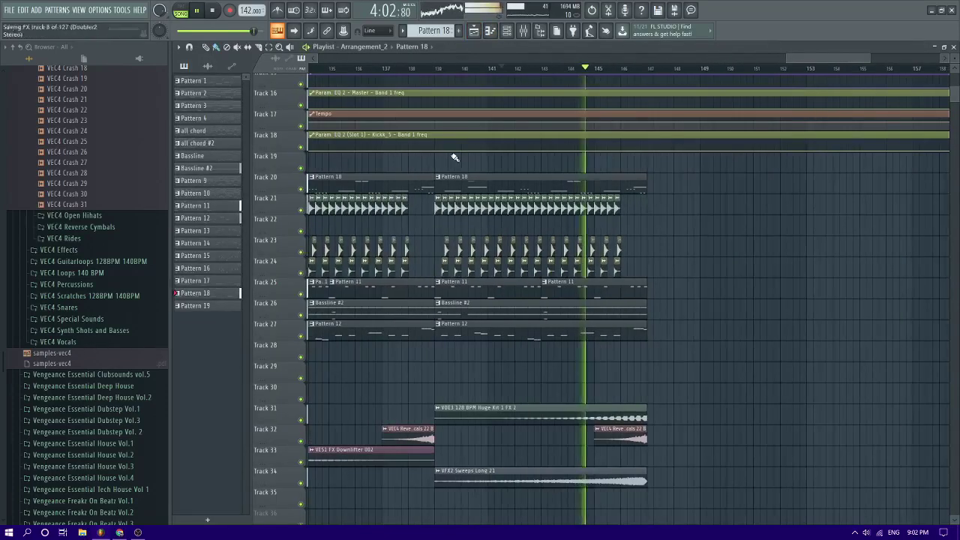
pyautogui.scroll(-3, 455, 156)
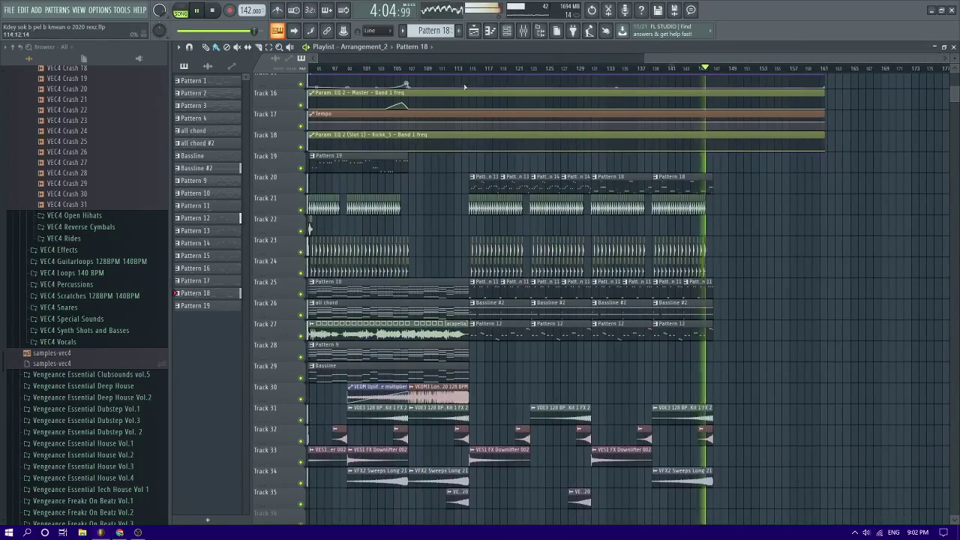
pyautogui.click(447, 69)
pyautogui.scroll(4, 480, 89)
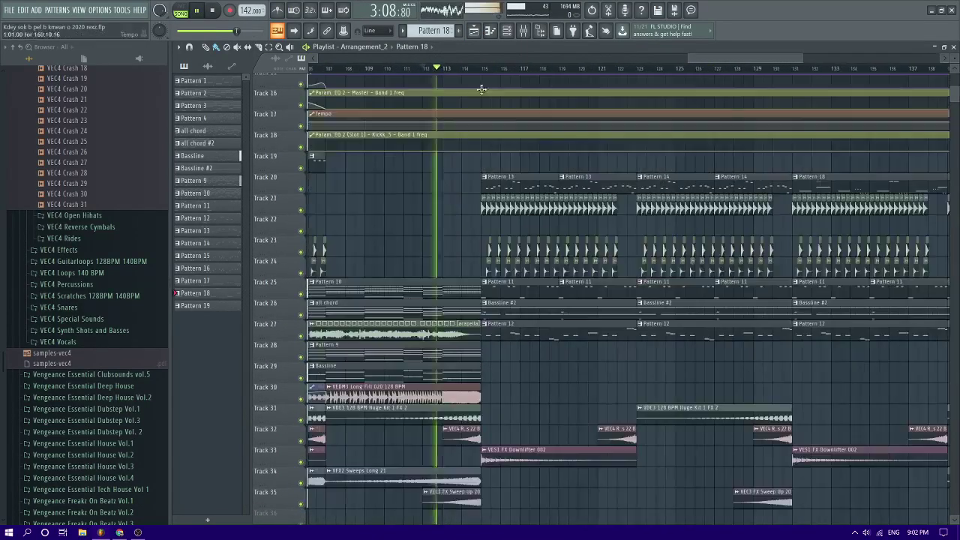
pyautogui.scroll(4, 503, 186)
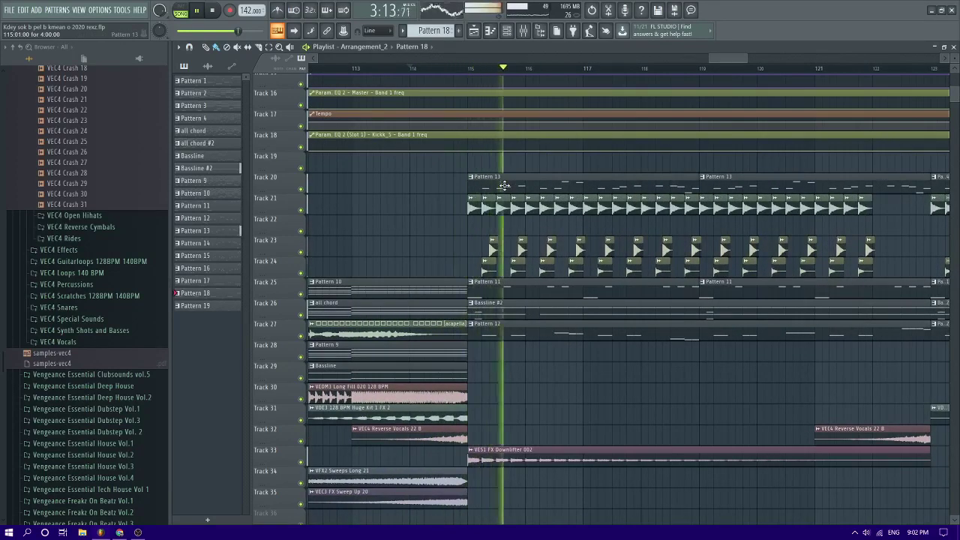
# Open Pattern 13's Spire-1.5 #2 notes, and show that channel's Spire synth with the pattern looping
pyautogui.press('space')
pyautogui.doubleClick(504, 186)
pyautogui.press('space')
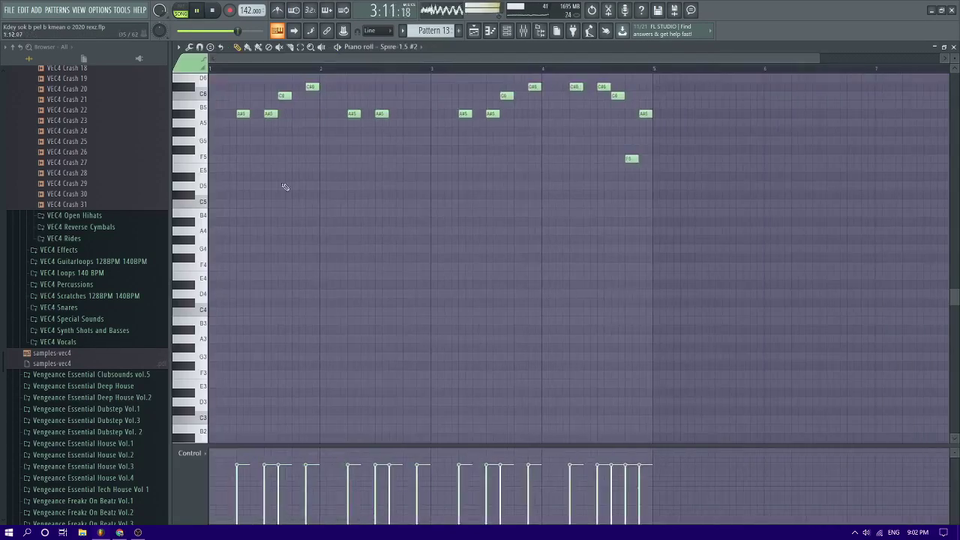
pyautogui.click(492, 32)
pyautogui.click(506, 32)
pyautogui.click(507, 30)
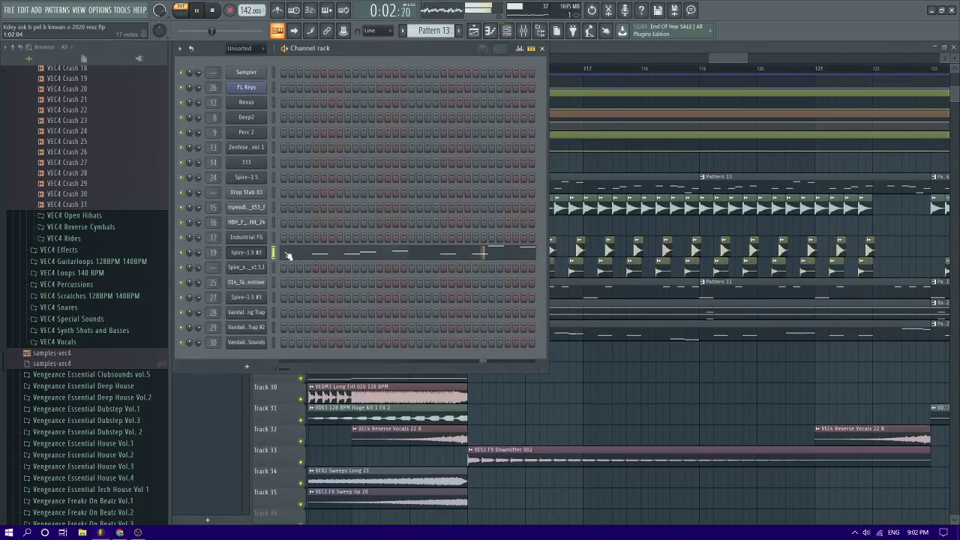
pyautogui.click(247, 252)
# Audition lead presets in Spire-1.5 #2 and load LD - KICKIN IT from Audiozone Samples - InSpire Vol. 1
pyautogui.click(351, 128)
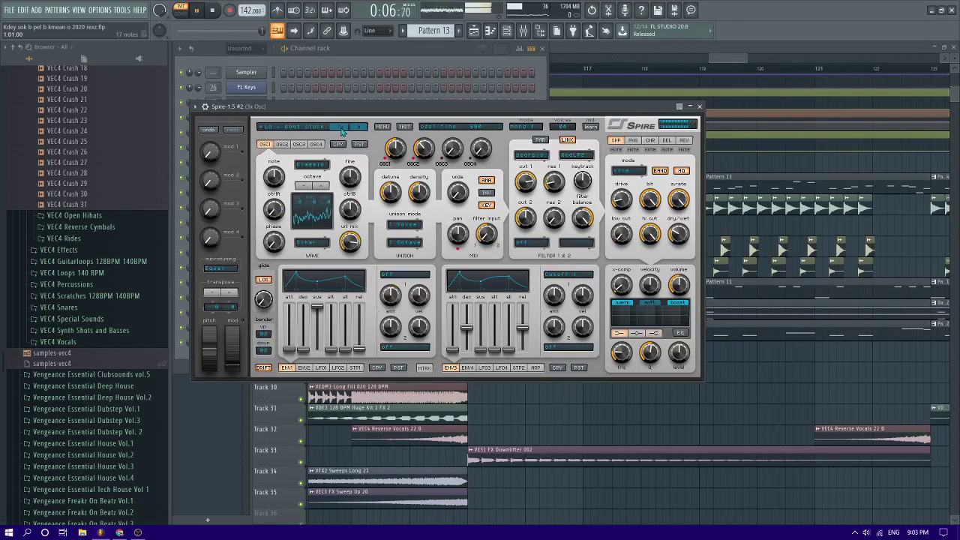
pyautogui.click(356, 128)
pyautogui.click(352, 128)
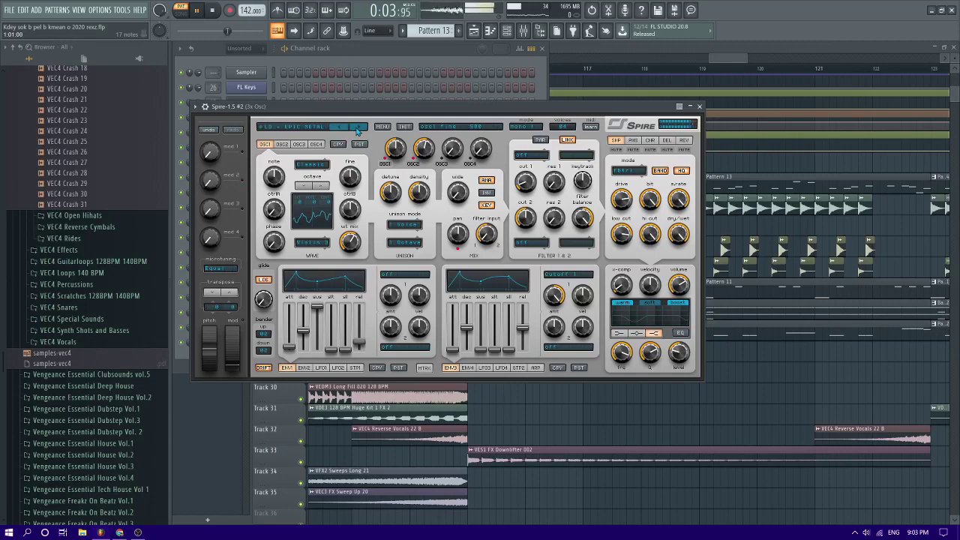
pyautogui.click(357, 129)
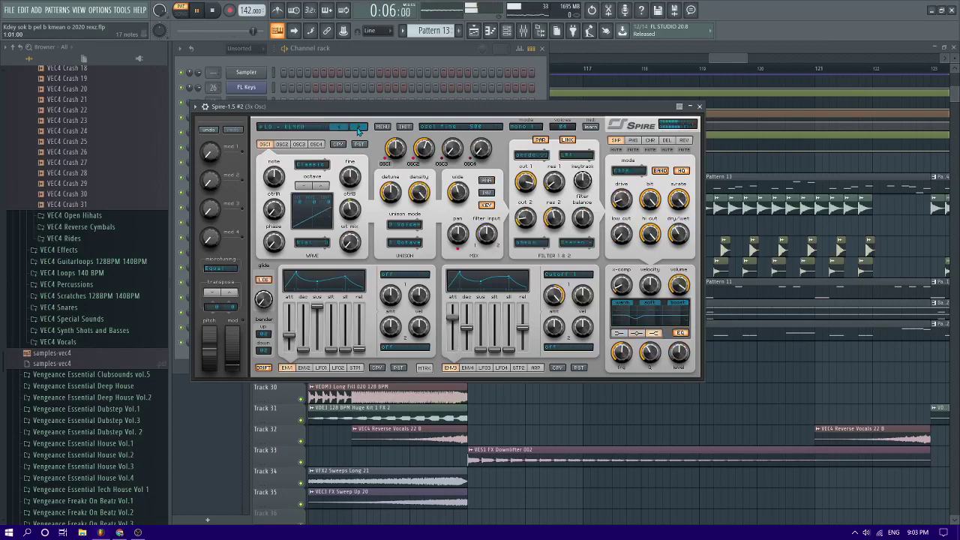
pyautogui.click(357, 131)
pyautogui.click(320, 129)
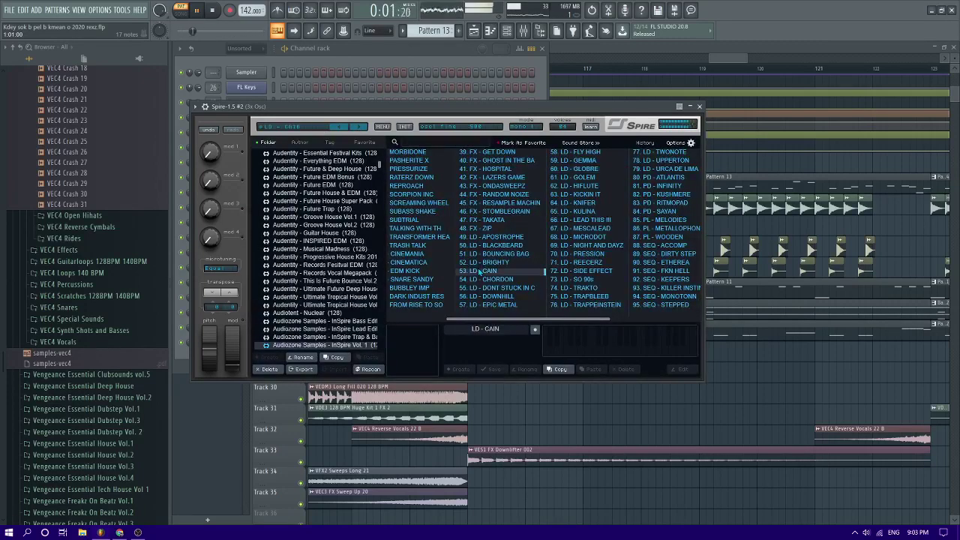
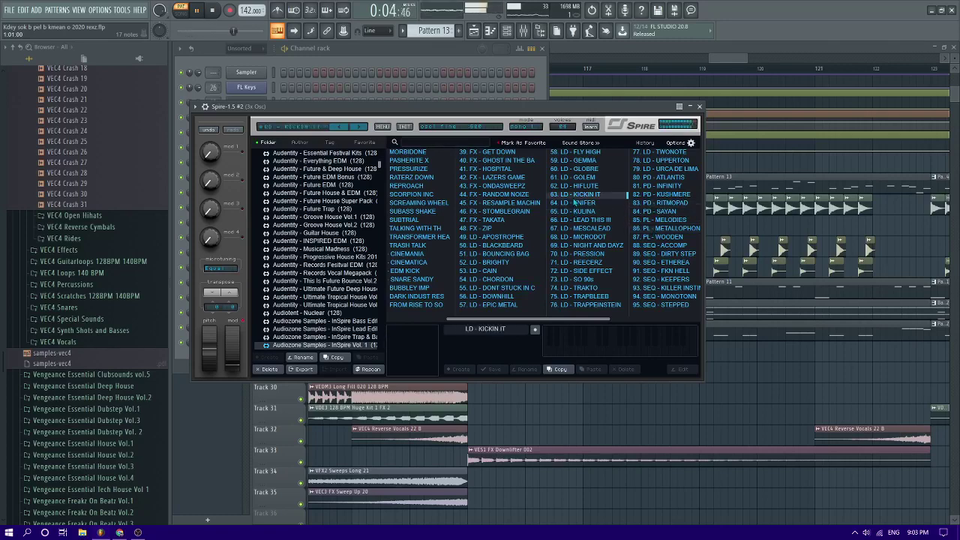
# Replace the last three Spire-1.5 #2 notes of Pattern 13's bar 4 (C6, F5, A#5) with a short C#6 at step 13
pyautogui.click(491, 32)
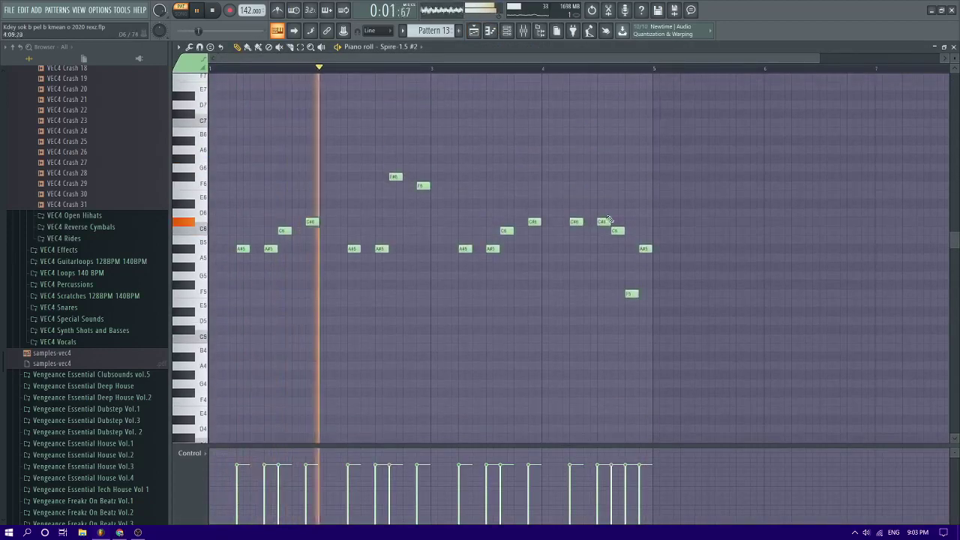
pyautogui.rightClick(645, 248)
pyautogui.rightClick(631, 293)
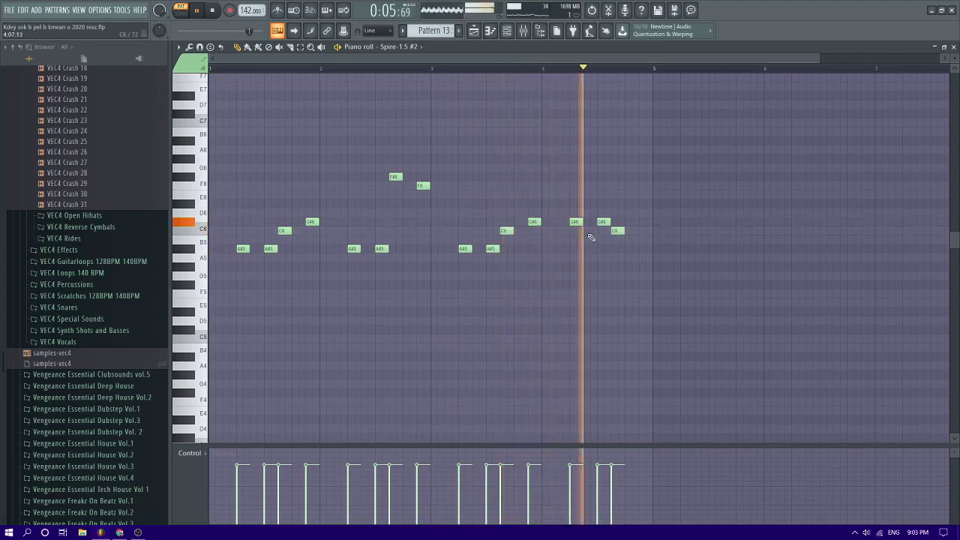
pyautogui.rightClick(615, 231)
pyautogui.press('space')
pyautogui.press('space')
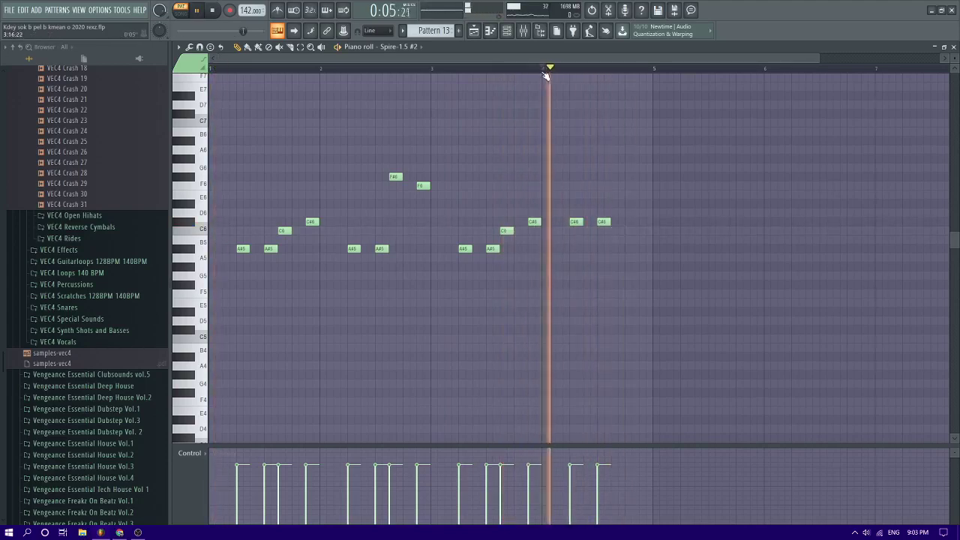
pyautogui.click(628, 221)
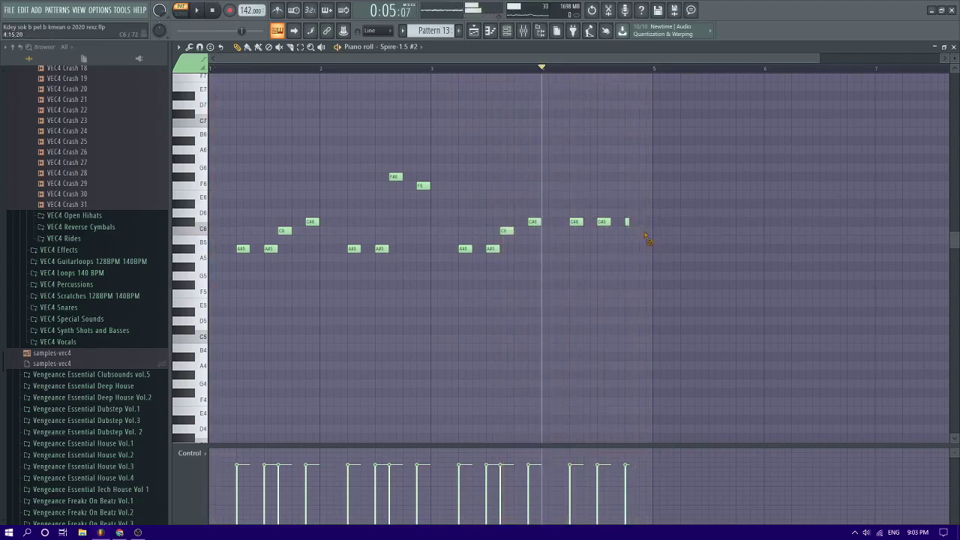
# Replace the short C#6 at step 13 of bar 4 with an F5, and add an F#5 at step 15
pyautogui.rightClick(627, 222)
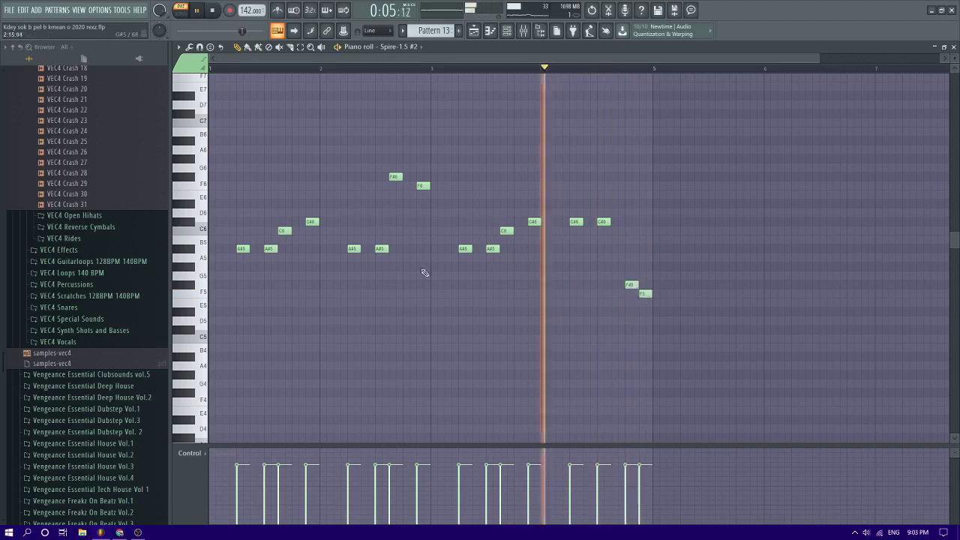
pyautogui.scroll(-1, 655, 254)
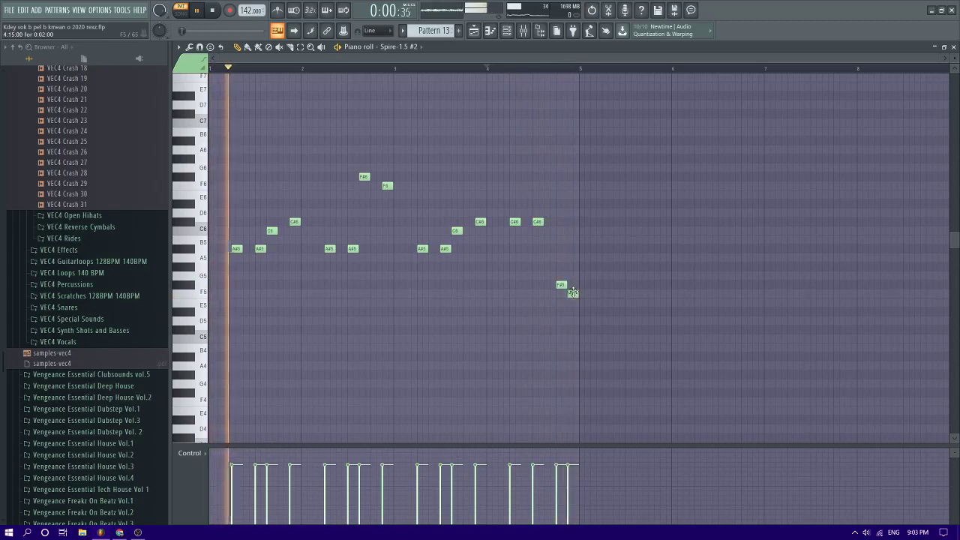
pyautogui.rightClick(572, 291)
pyautogui.click(561, 291)
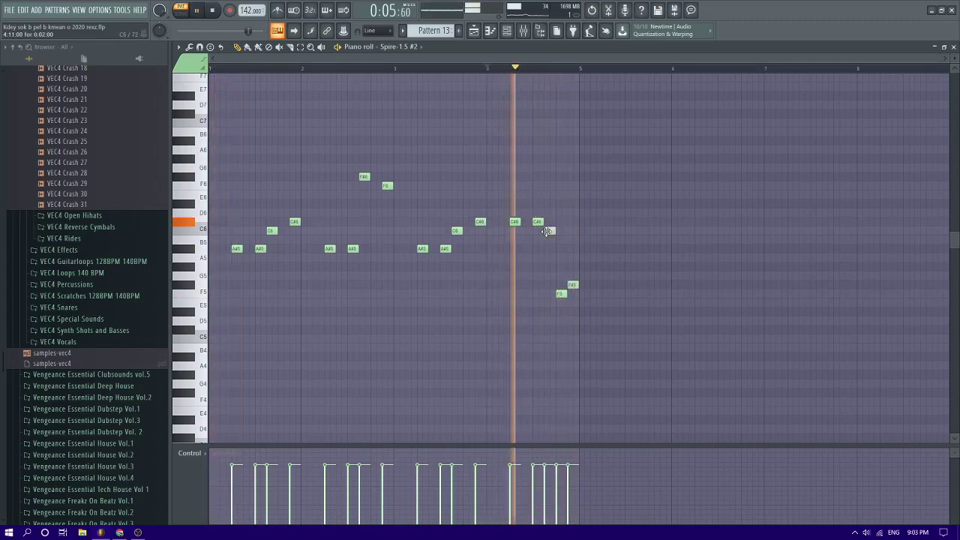
# Try a C6 at step 11 of bar 4, and delete it together with the F5 and F#5 at the bar's end
pyautogui.click(546, 230)
pyautogui.moveTo(547, 230); pyautogui.dragTo(556, 212)
pyautogui.rightClick(555, 213)
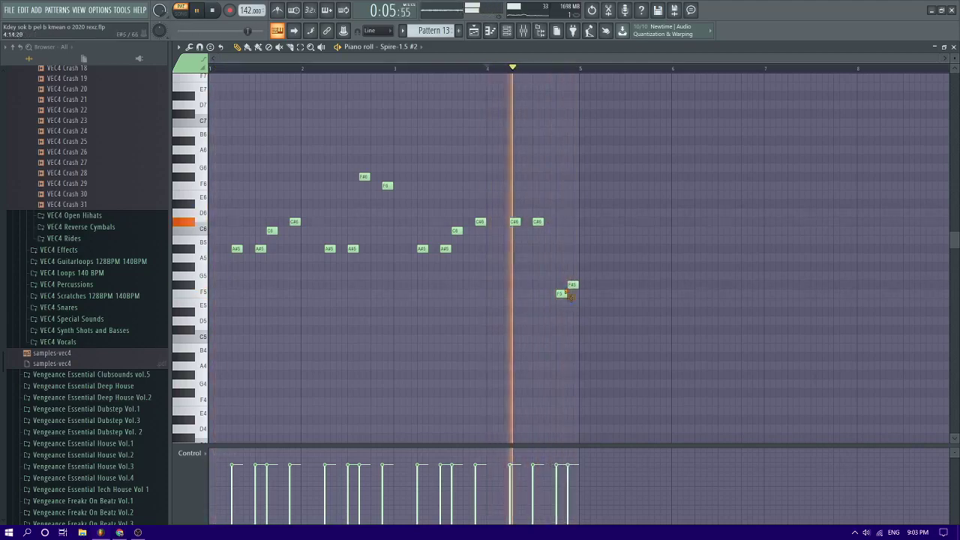
pyautogui.rightClick(560, 293)
pyautogui.rightClick(572, 285)
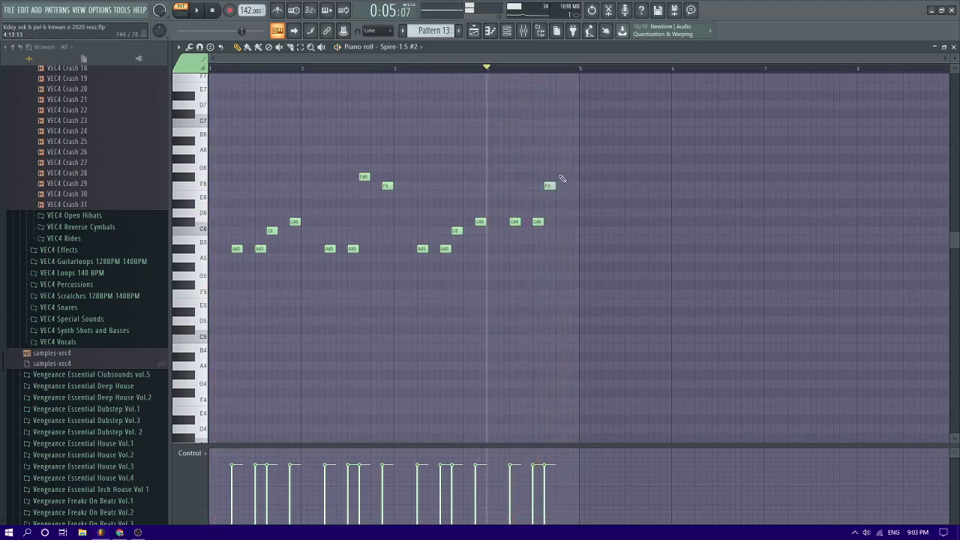
# Try an F6, F#6, F6 ending at steps 11, 13 and 15 of bar 4, and remove those notes
pyautogui.click(572, 176)
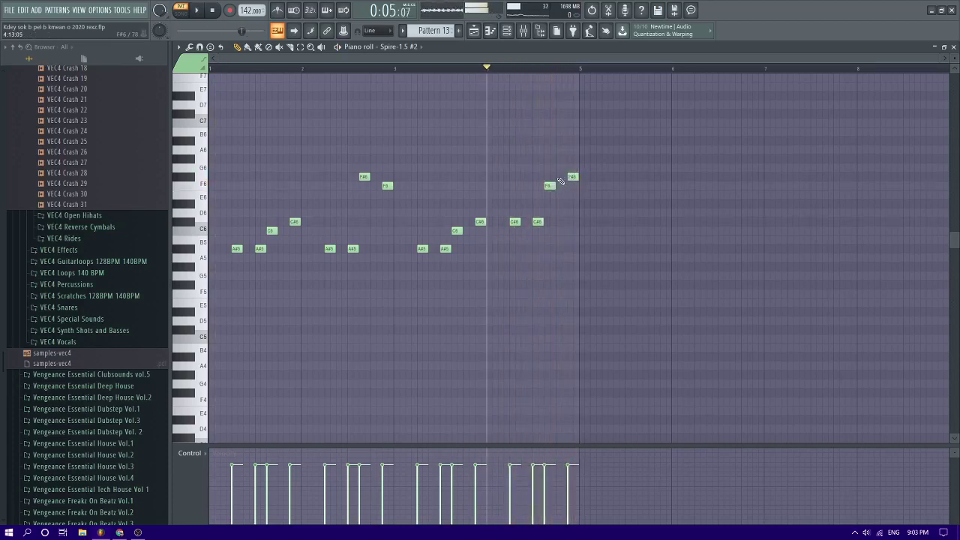
pyautogui.click(572, 186)
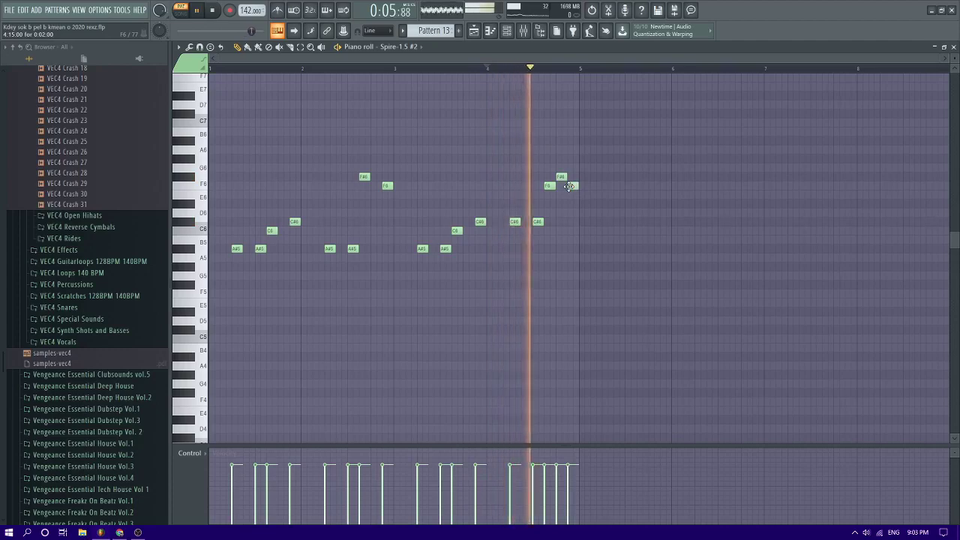
pyautogui.rightClick(572, 186)
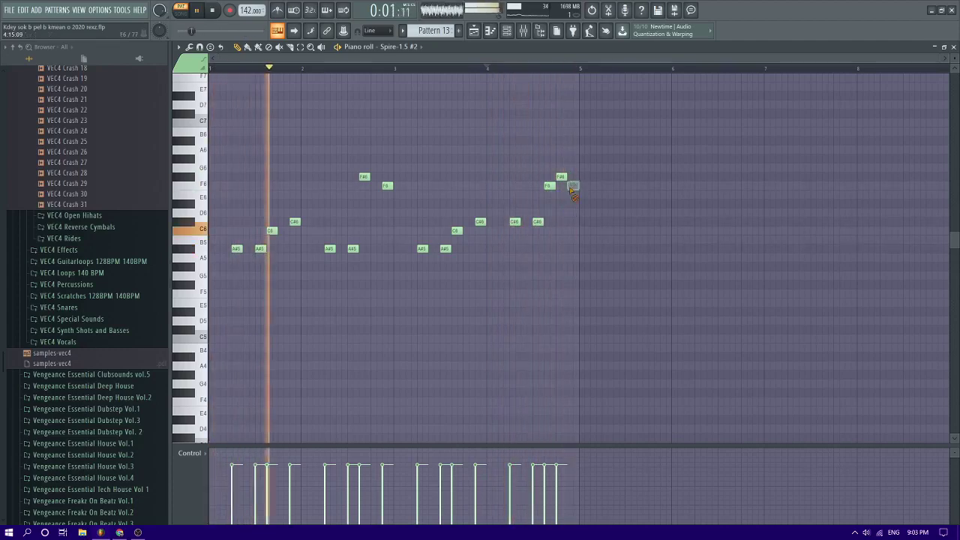
pyautogui.rightClick(561, 177)
pyautogui.rightClick(549, 185)
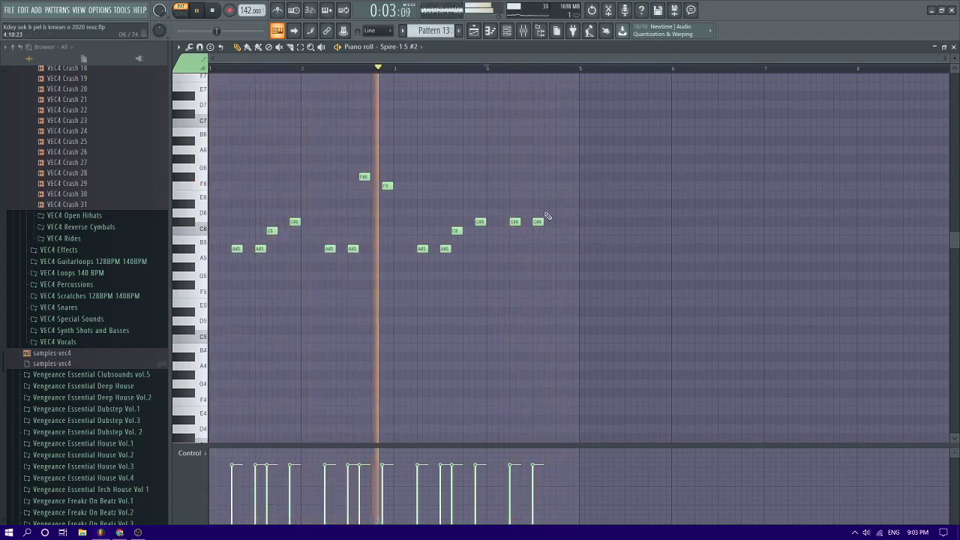
# Rework bar 4 with A#5 at steps 5 and 9, followed by a descending F#5, C#5, C5 ending
pyautogui.rightClick(537, 221)
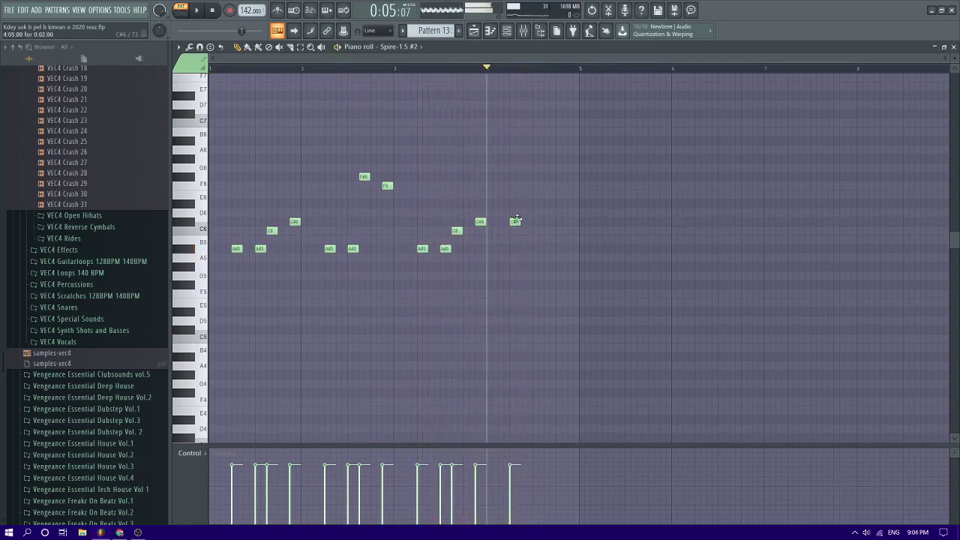
pyautogui.click(513, 249)
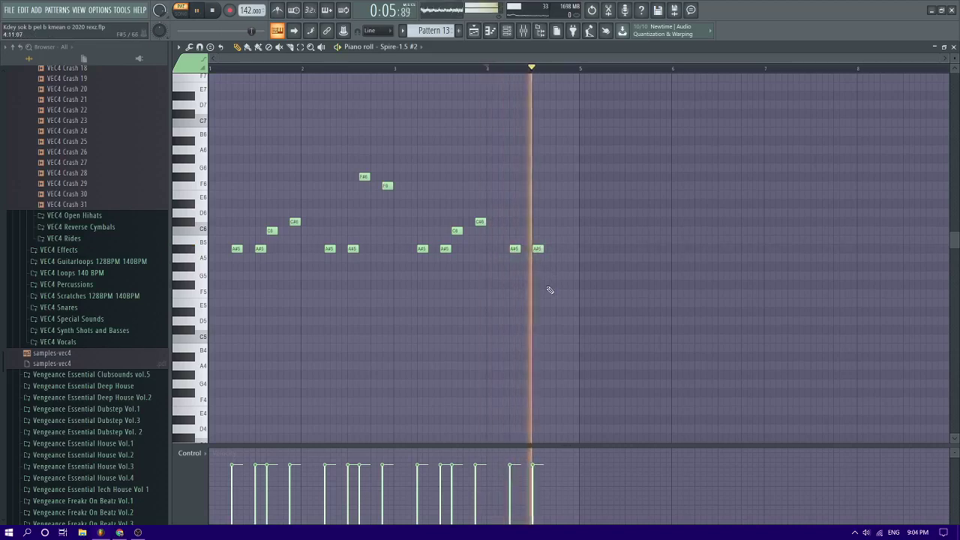
pyautogui.click(571, 331)
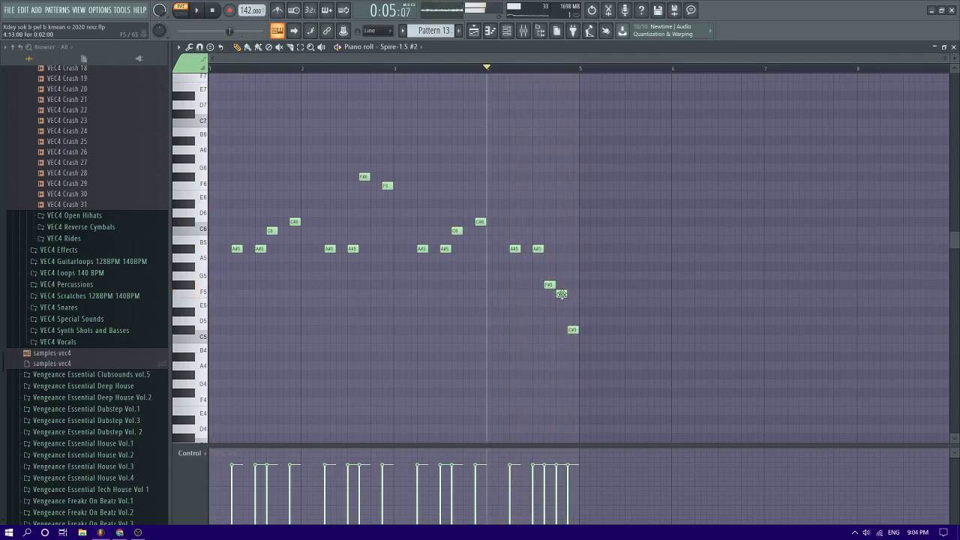
pyautogui.moveTo(561, 293); pyautogui.dragTo(567, 338)
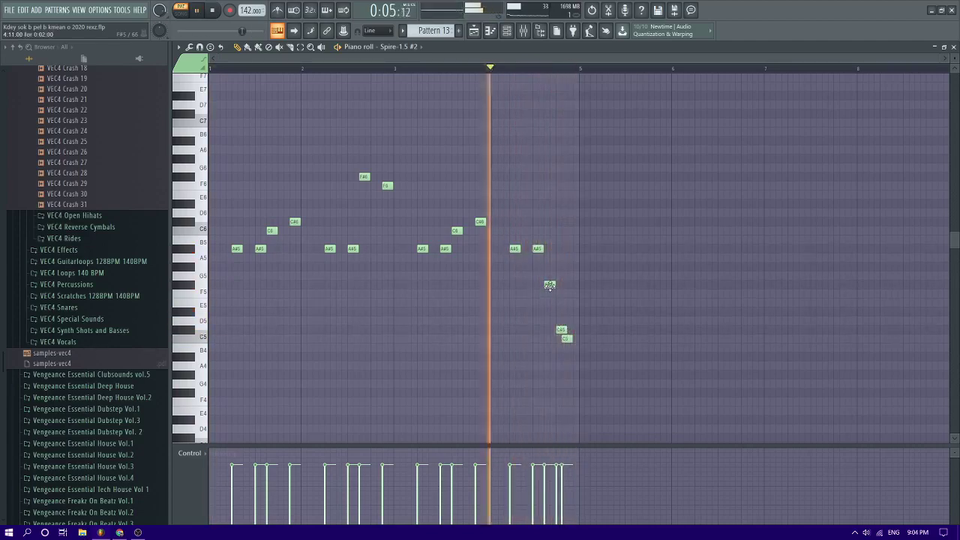
# Try a G5 beside bar 4's step 11 note, and lower that note to D#5 while auditioning the loop
pyautogui.press('space')
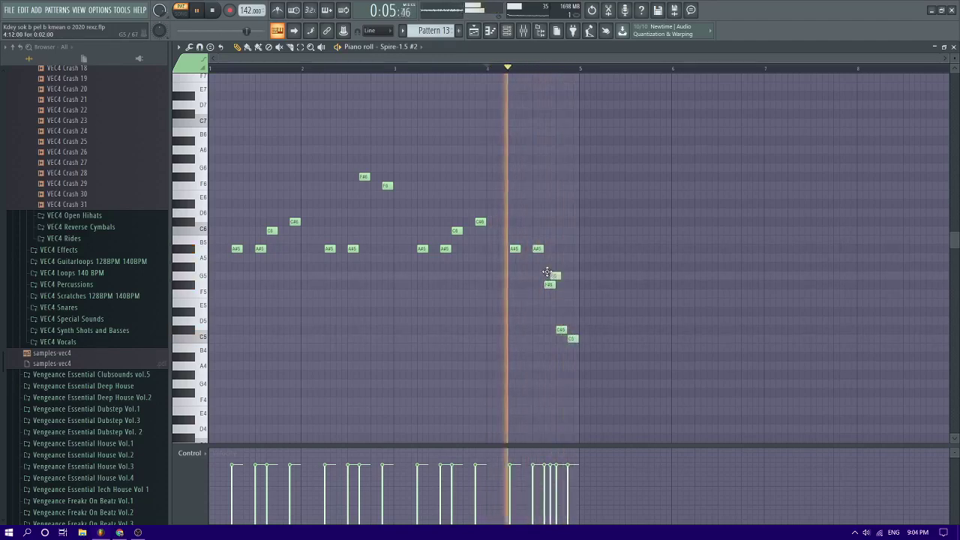
pyautogui.rightClick(550, 285)
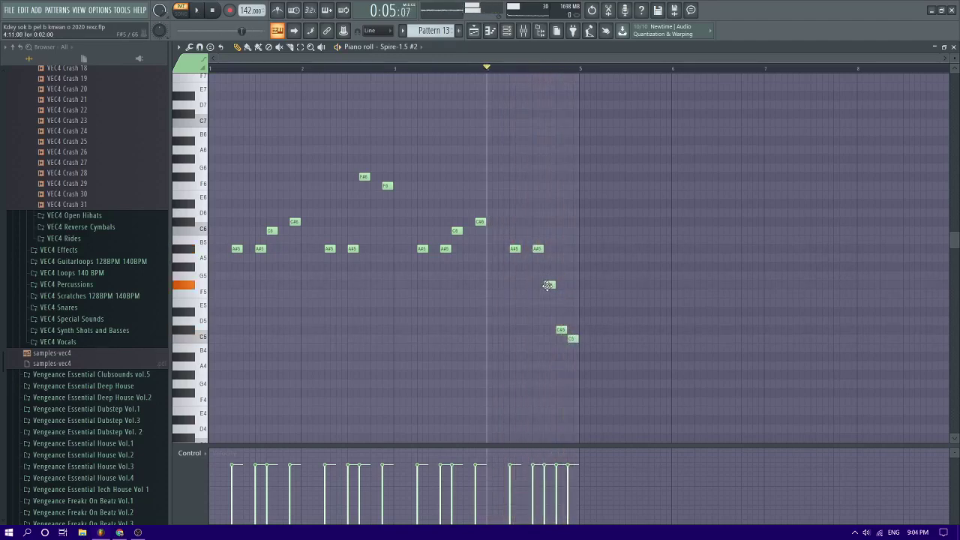
pyautogui.press('space')
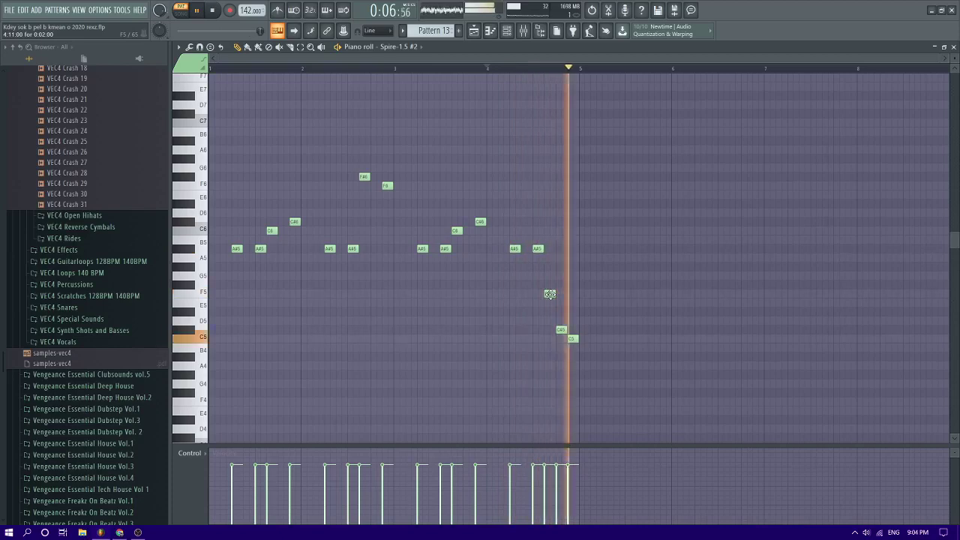
pyautogui.press('space')
pyautogui.press('space')
pyautogui.moveTo(549, 294); pyautogui.dragTo(552, 319)
pyautogui.press('space')
pyautogui.press('space')
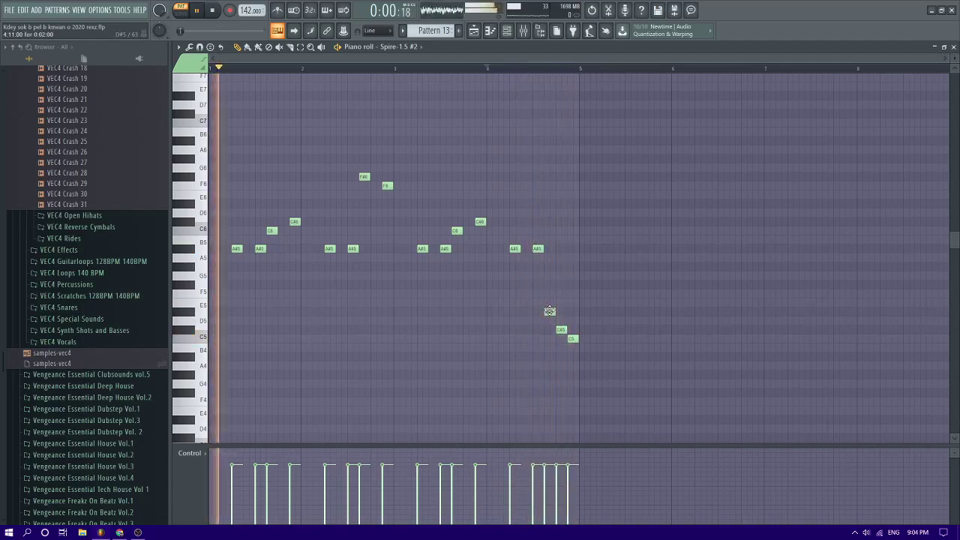
pyautogui.press('space')
# Change bar 4's last two notes to D#5 at step 13 and C#5 at step 15, and audition the ending
pyautogui.moveTo(560, 331); pyautogui.dragTo(559, 342)
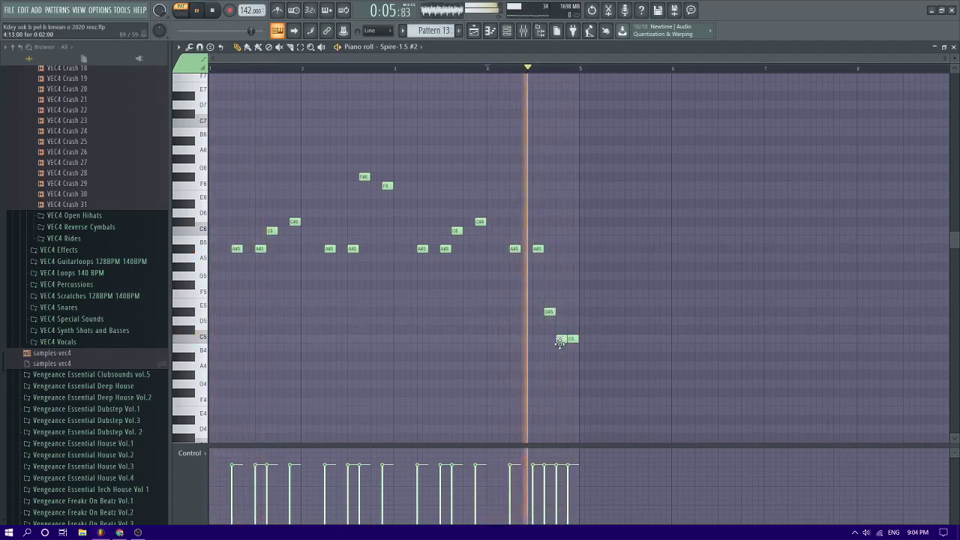
pyautogui.rightClick(573, 338)
pyautogui.click(570, 329)
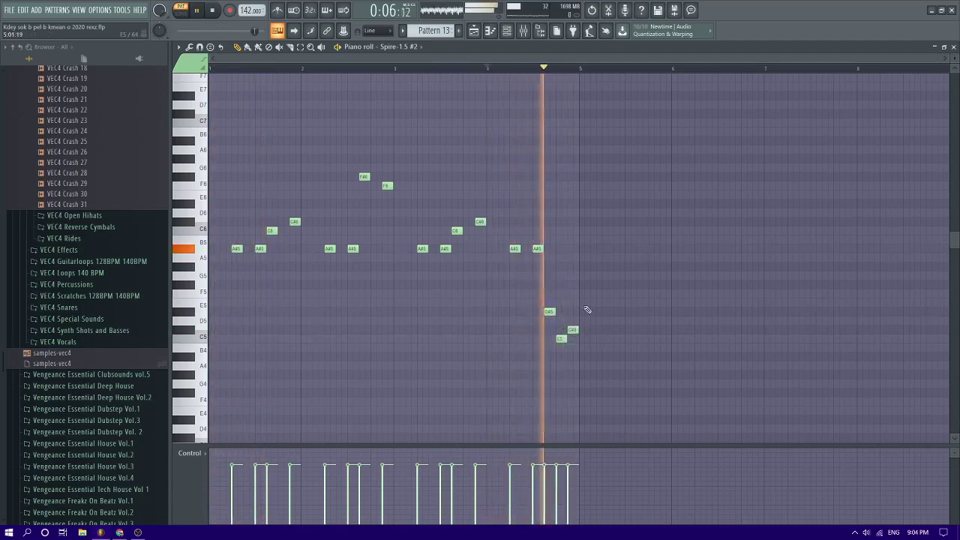
pyautogui.moveTo(560, 339); pyautogui.dragTo(560, 310)
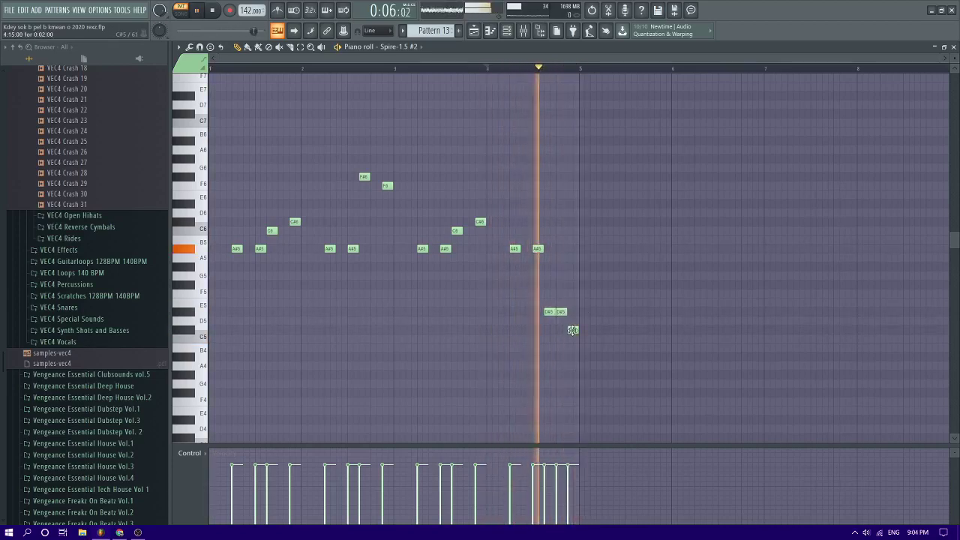
pyautogui.press('space')
# Replace bar 4's D#5, D#5, C#5 ending with a repeated A#5, and shorten the A#5 notes at steps 9 and 11 to 0:01:19
pyautogui.click(561, 248)
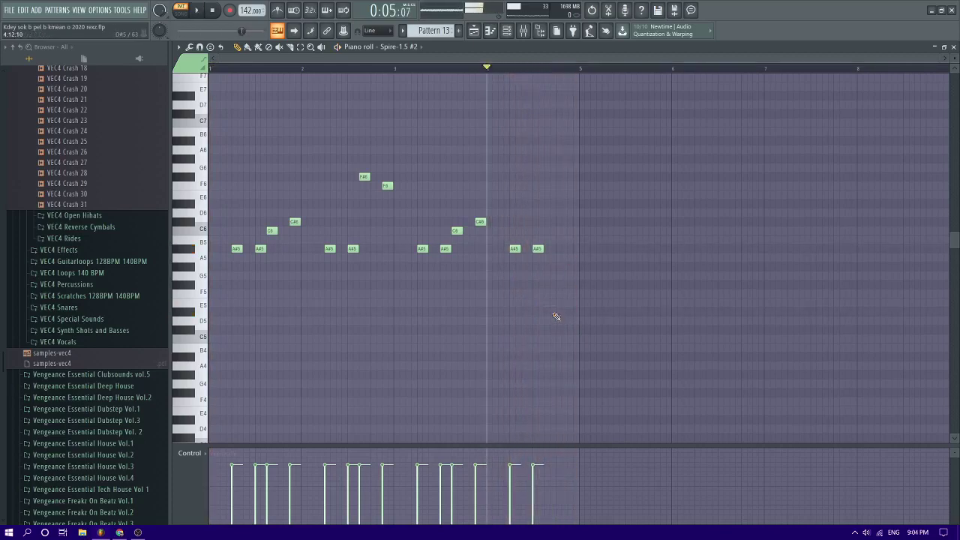
pyautogui.click(551, 248)
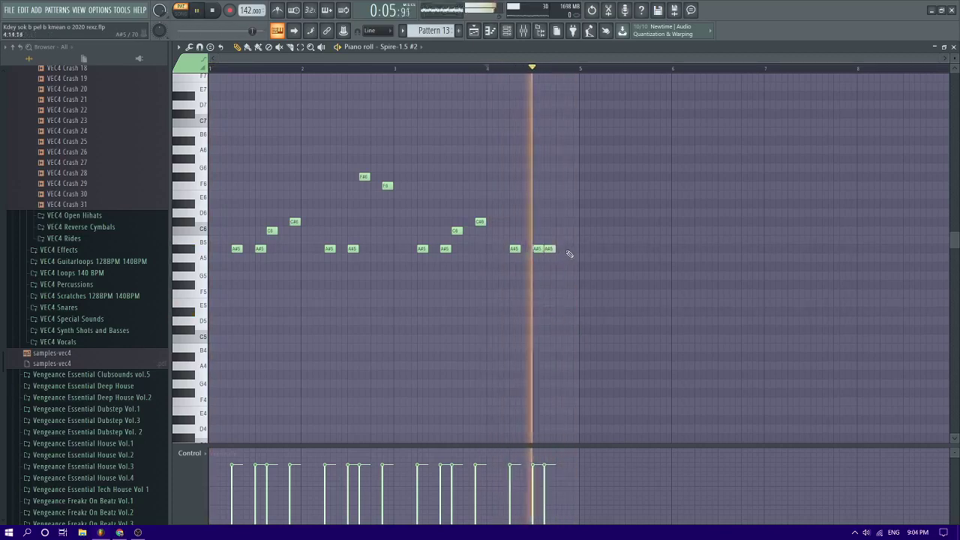
pyautogui.click(564, 249)
pyautogui.moveTo(563, 254); pyautogui.dragTo(539, 249)
pyautogui.scroll(8, 544, 250)
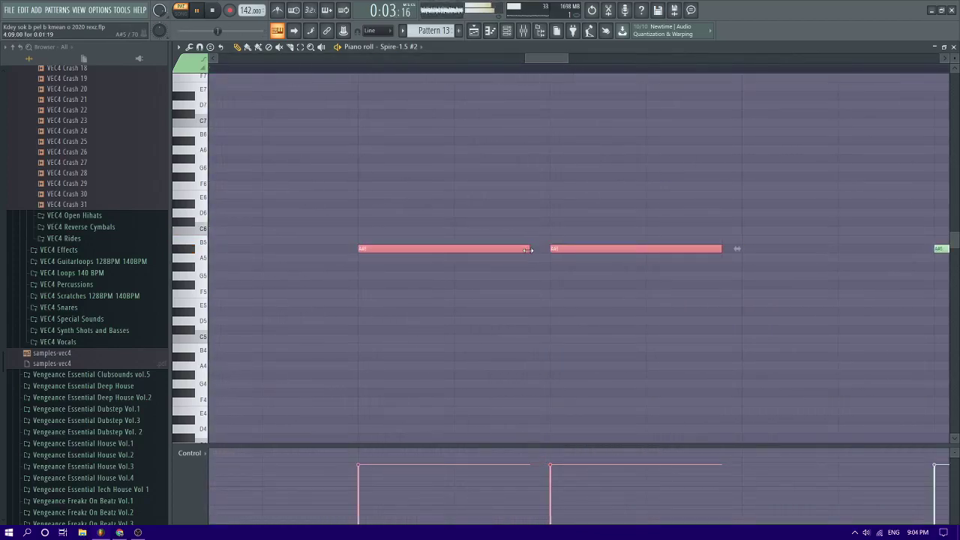
pyautogui.scroll(-8, 532, 262)
pyautogui.keyDown('ctrl'); pyautogui.click(583, 267); pyautogui.keyUp('ctrl')
# Delete the A#5 notes at steps 9 and 11 of bar 4, raise the step 5 note to C#6, and add a C#6 at step 9
pyautogui.rightClick(596, 248)
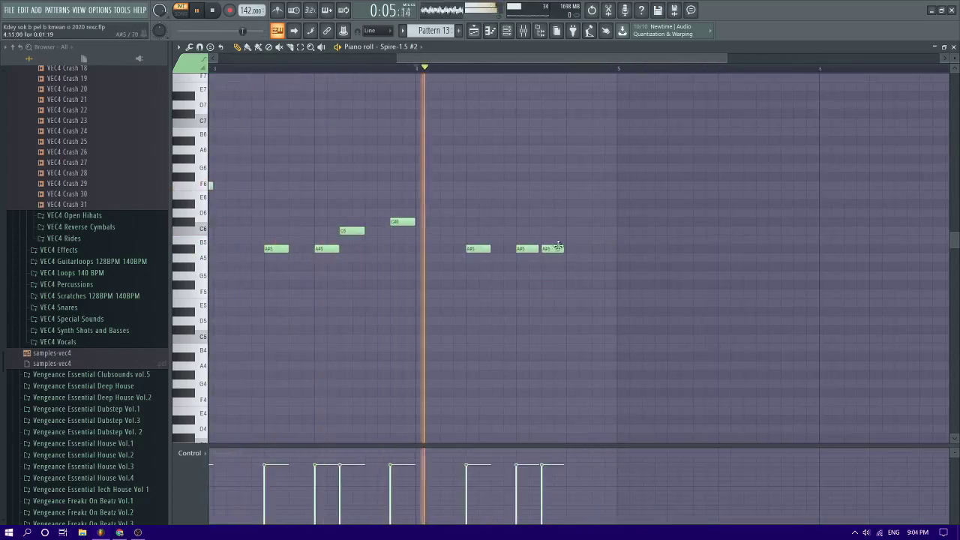
pyautogui.click(573, 248)
pyautogui.rightClick(576, 248)
pyautogui.rightClick(551, 248)
pyautogui.rightClick(525, 248)
pyautogui.scroll(-4, 517, 249)
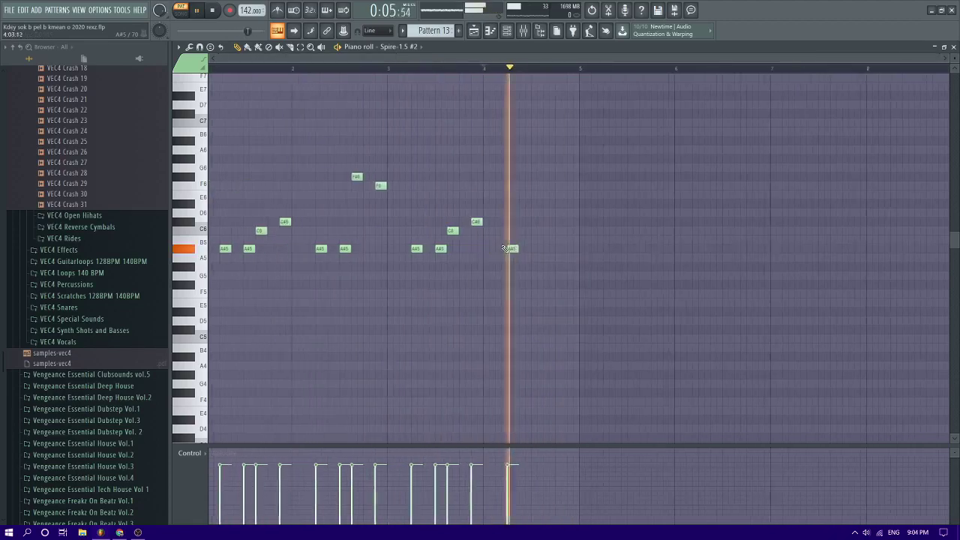
pyautogui.scroll(-1, 509, 248)
pyautogui.moveTo(514, 249); pyautogui.dragTo(514, 221)
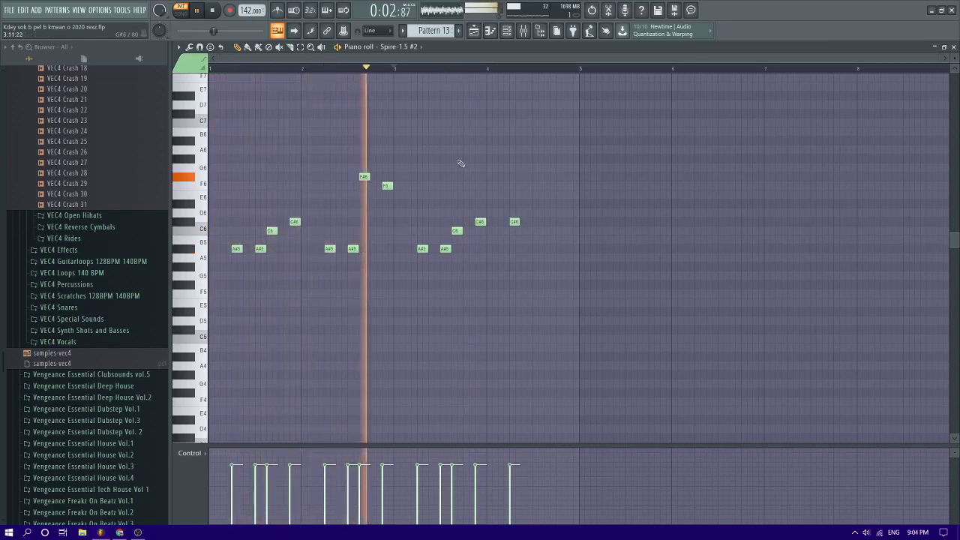
pyautogui.click(537, 221)
# Finish bar 4 with an F6 at step 11 and an F#6 at step 15, each 0:01:19 long
pyautogui.click(549, 177)
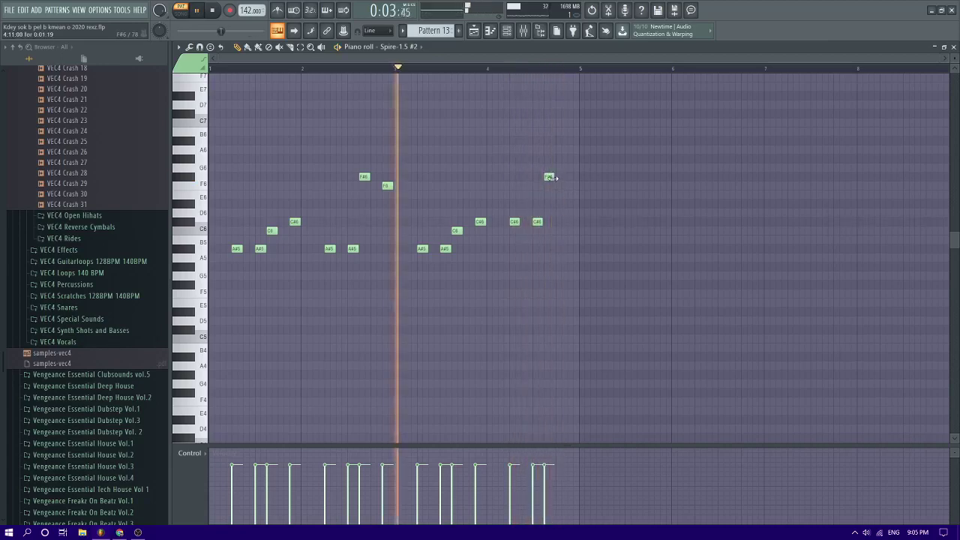
pyautogui.rightClick(549, 176)
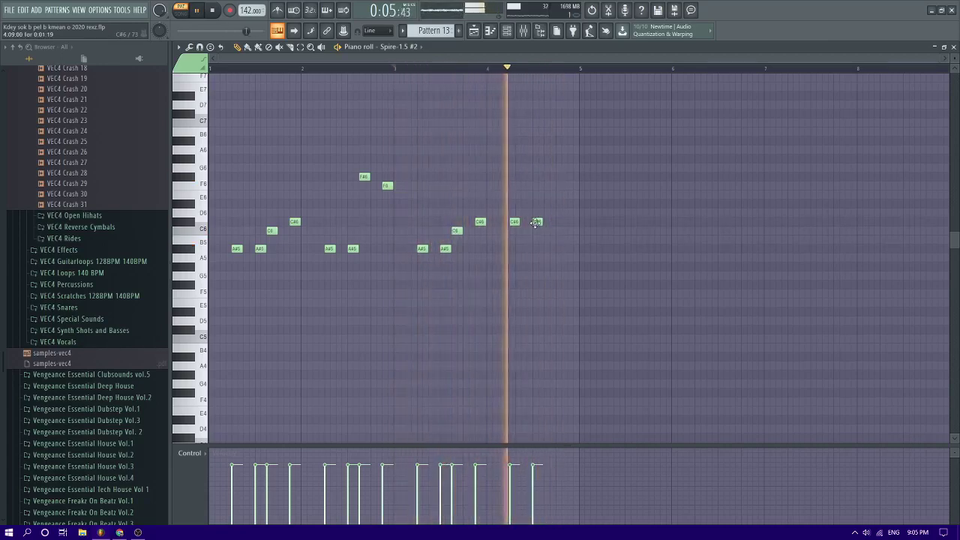
pyautogui.click(554, 222)
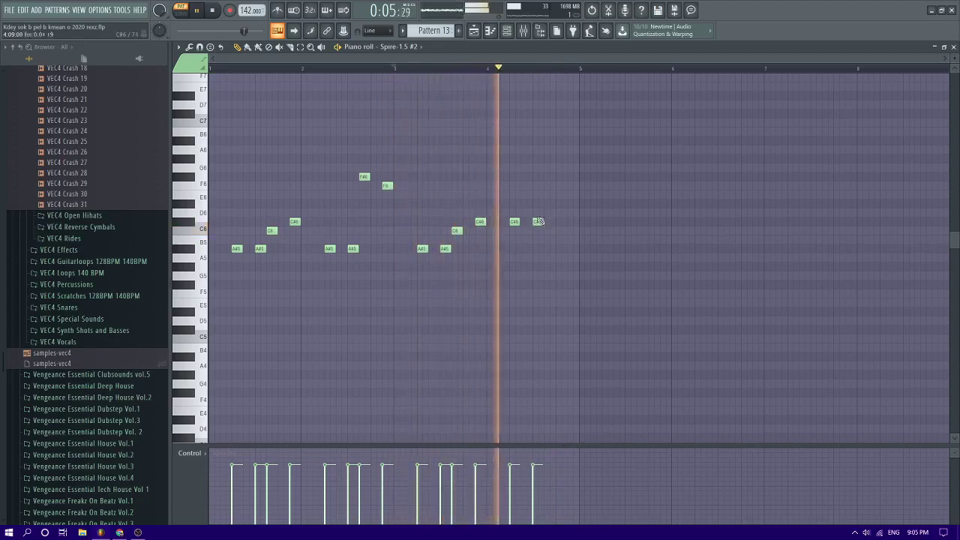
pyautogui.click(548, 185)
pyautogui.click(559, 177)
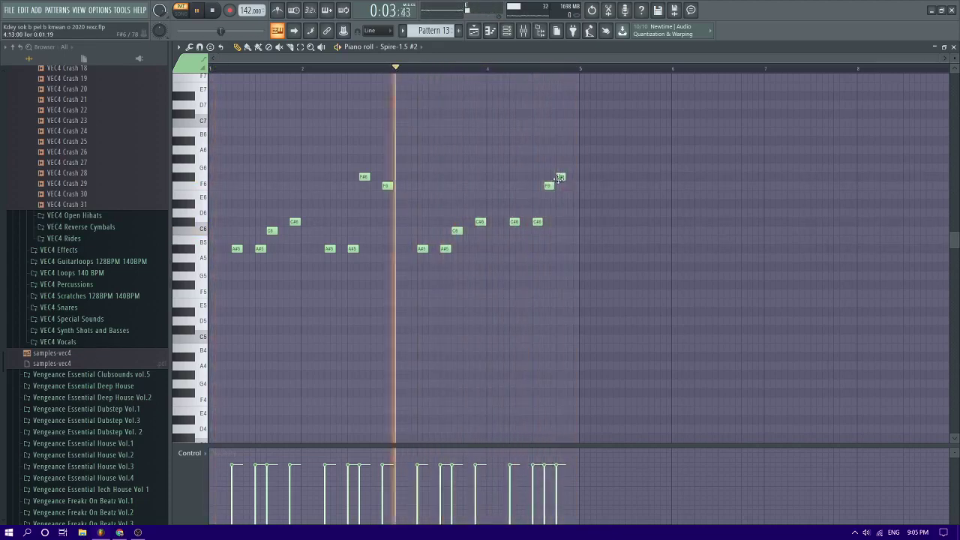
pyautogui.moveTo(559, 177); pyautogui.dragTo(571, 177)
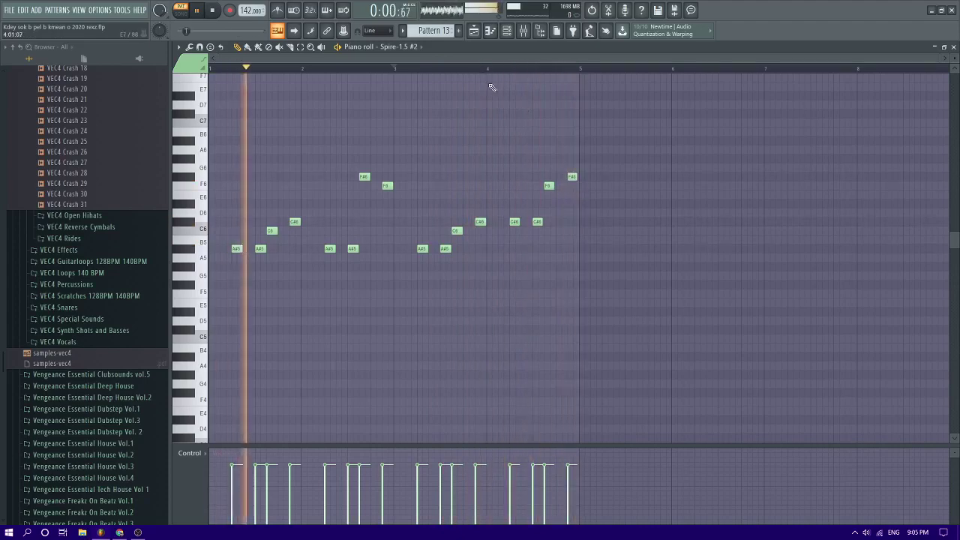
# Play the arrangement from the Pattern 13 drop at bar 115, and reopen Pattern 13's Spire-1.5 #2 notes to follow the melody
pyautogui.press('F5')
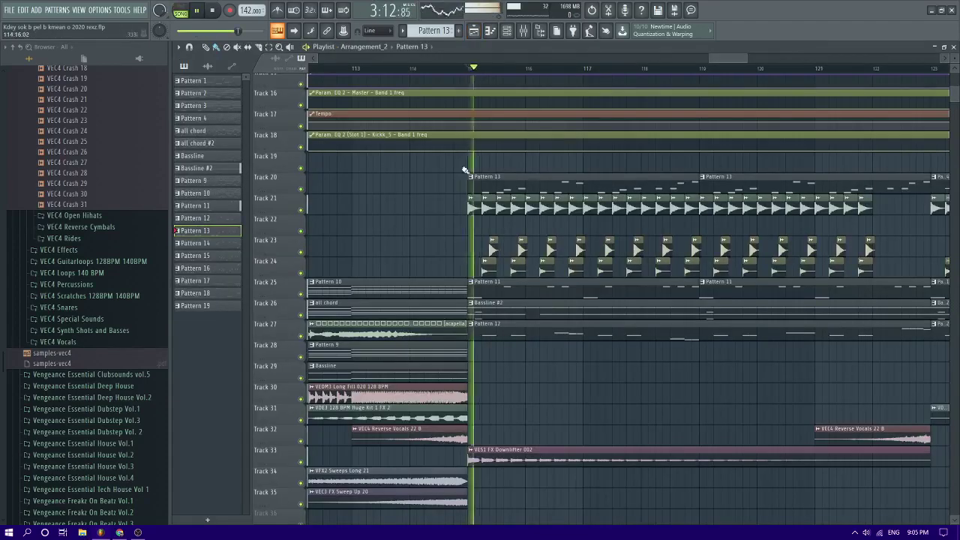
pyautogui.scroll(-4, 464, 169)
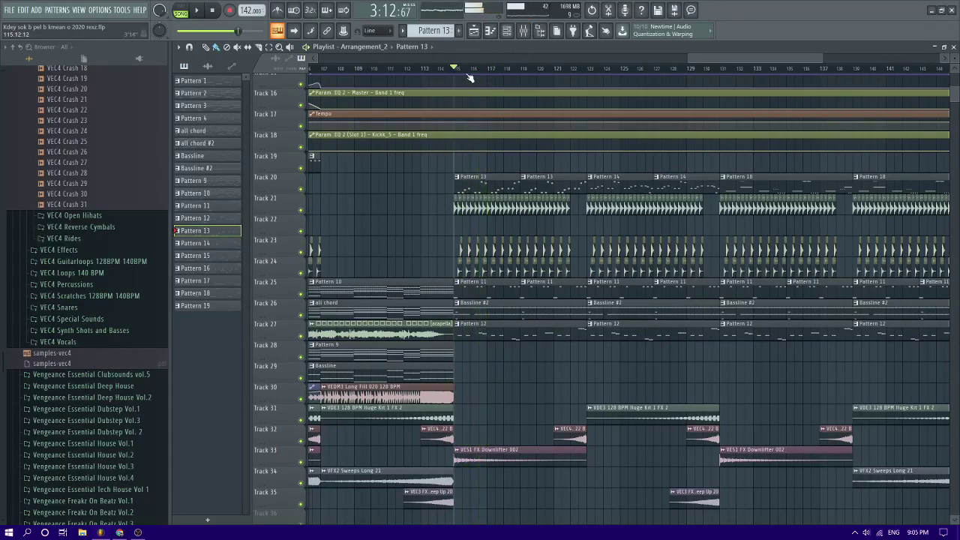
pyautogui.doubleClick(475, 182)
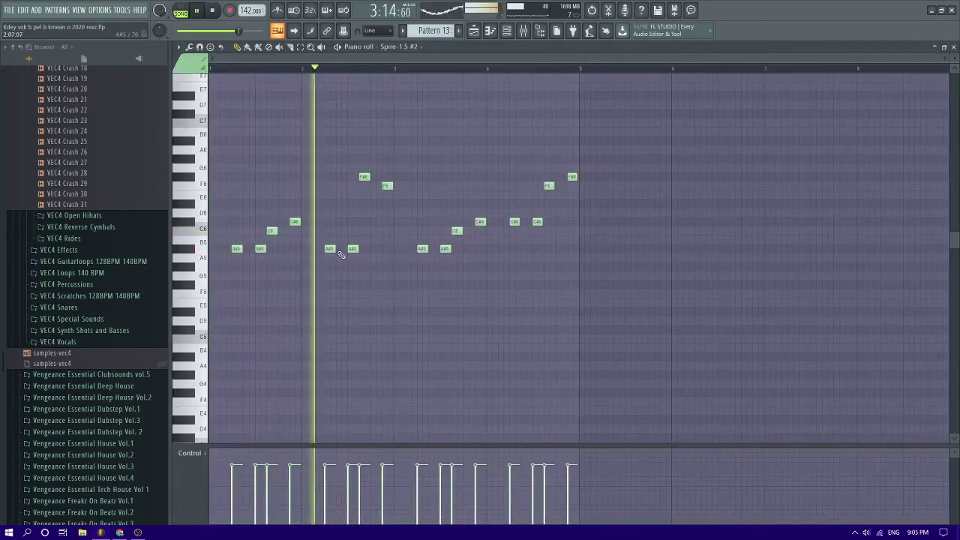
pyautogui.press('space')
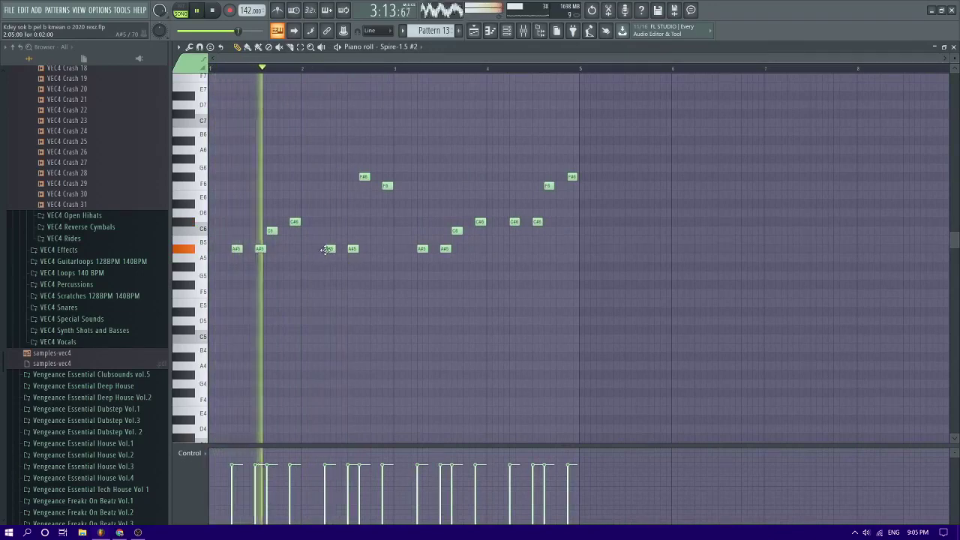
# Move bar 2's A#5, A#5, F#6 and F6 notes two steps later, so the phrase starts at step 7
pyautogui.moveTo(330, 249); pyautogui.dragTo(353, 249)
pyautogui.rightClick(353, 249)
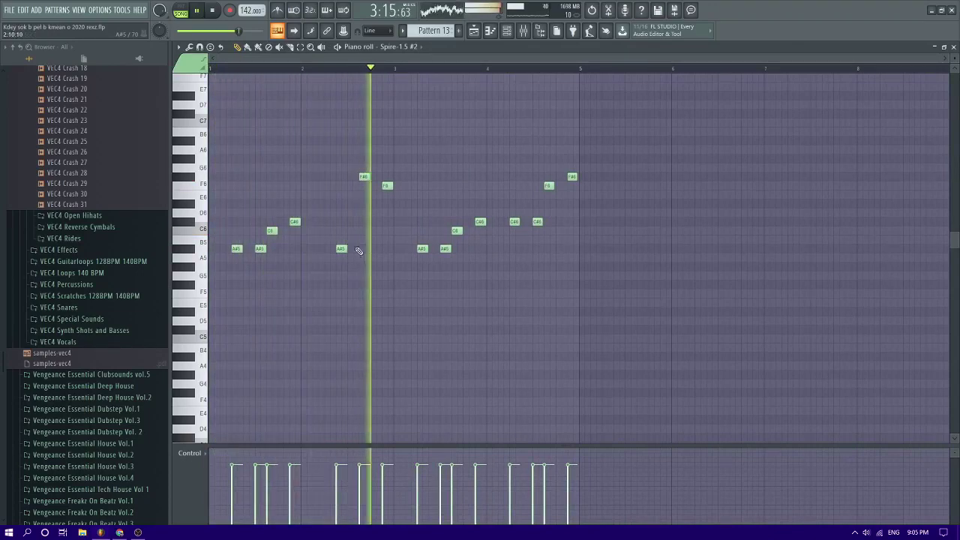
pyautogui.click(364, 248)
pyautogui.moveTo(420, 197); pyautogui.dragTo(373, 176)
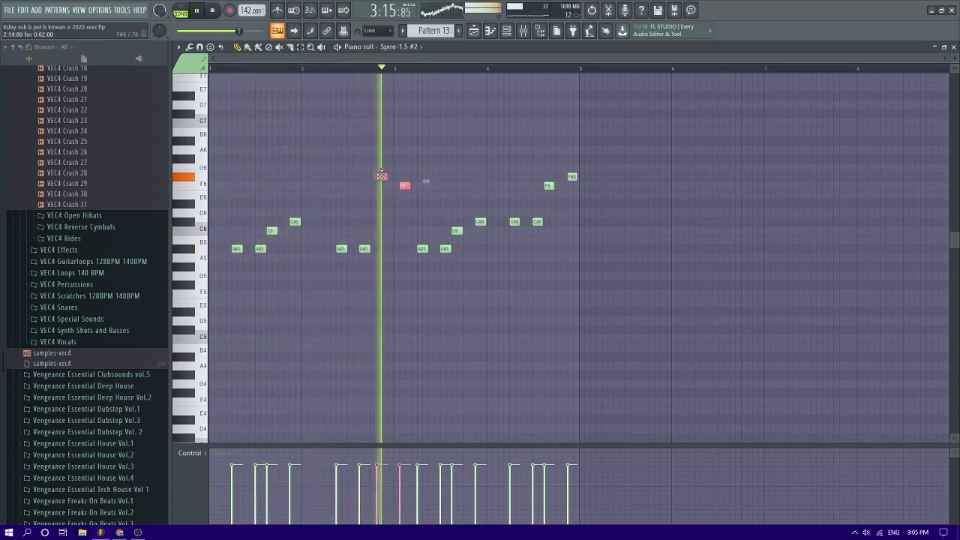
pyautogui.keyDown('ctrl'); pyautogui.click(390, 214); pyautogui.keyUp('ctrl')
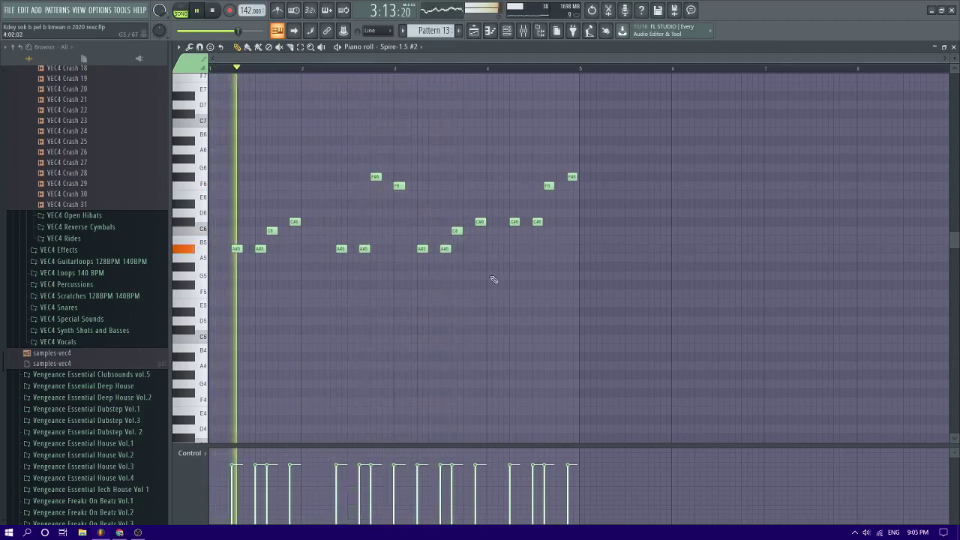
# Shift the whole melody two steps later, and move bar 2's four-note phrase back two steps to start at step 7
pyautogui.press('space')
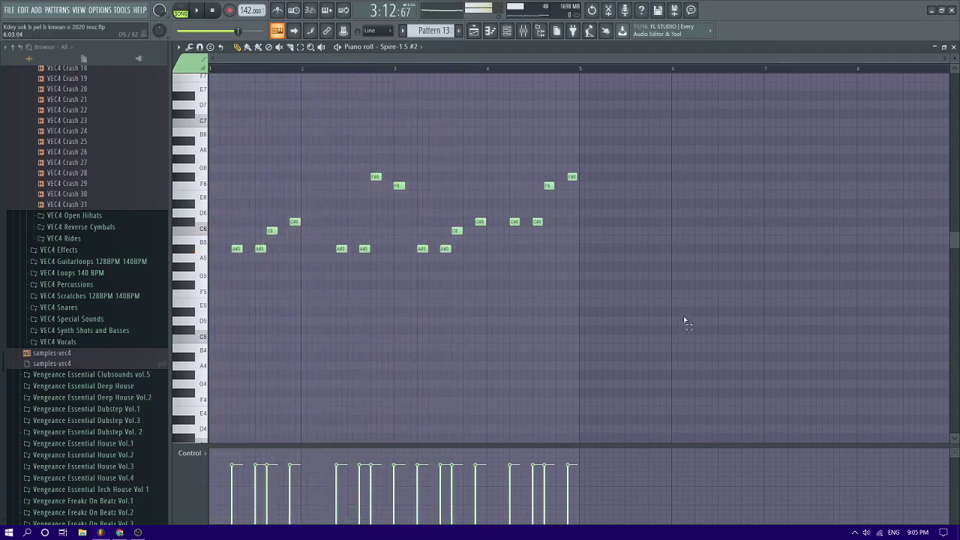
pyautogui.moveTo(683, 316); pyautogui.dragTo(233, 147)
pyautogui.moveTo(237, 249); pyautogui.dragTo(248, 249)
pyautogui.click(325, 278)
pyautogui.press('space')
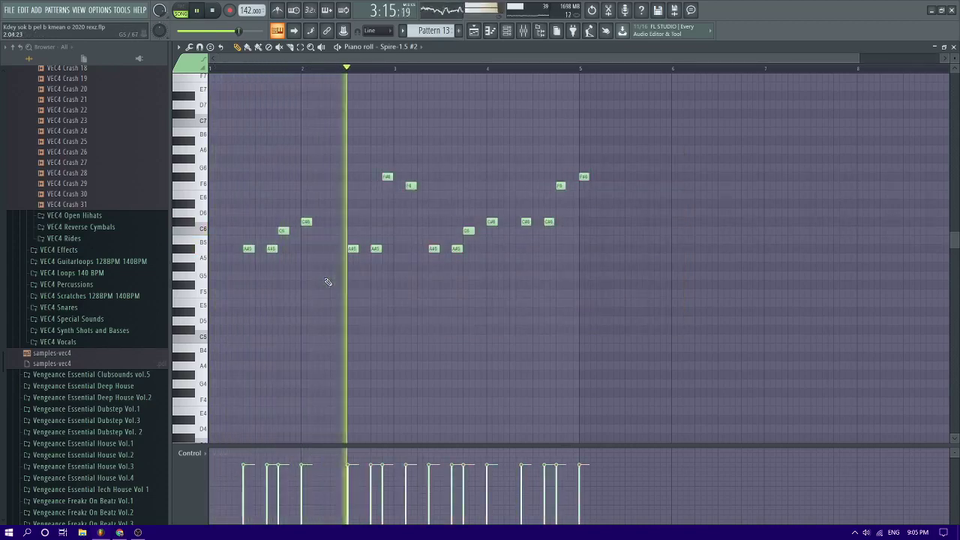
pyautogui.moveTo(351, 146); pyautogui.dragTo(357, 252)
pyautogui.click(369, 280)
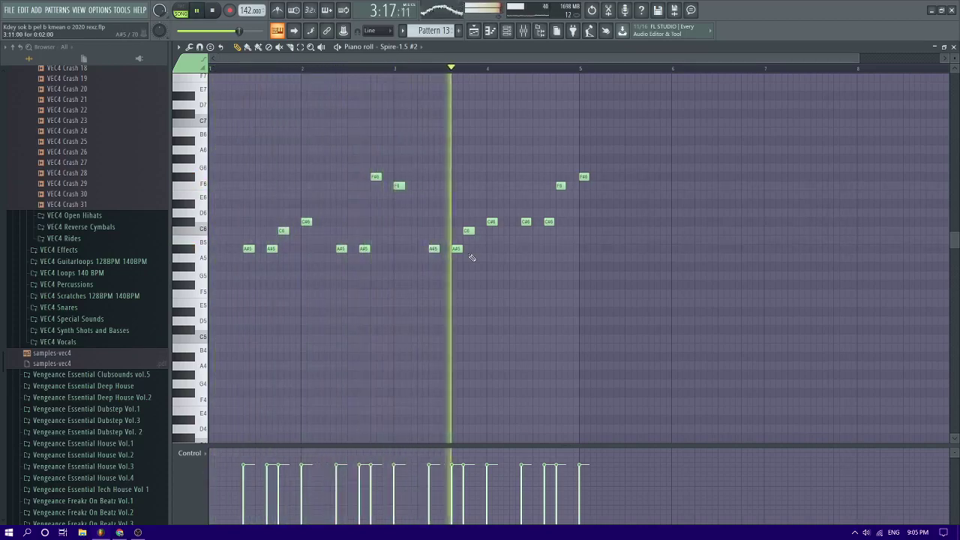
# Replace the closing F6 and F#6 with a C#6 at step 13 and a C6 at step 15 of bar 4, and save the project
pyautogui.moveTo(584, 177); pyautogui.dragTo(572, 195)
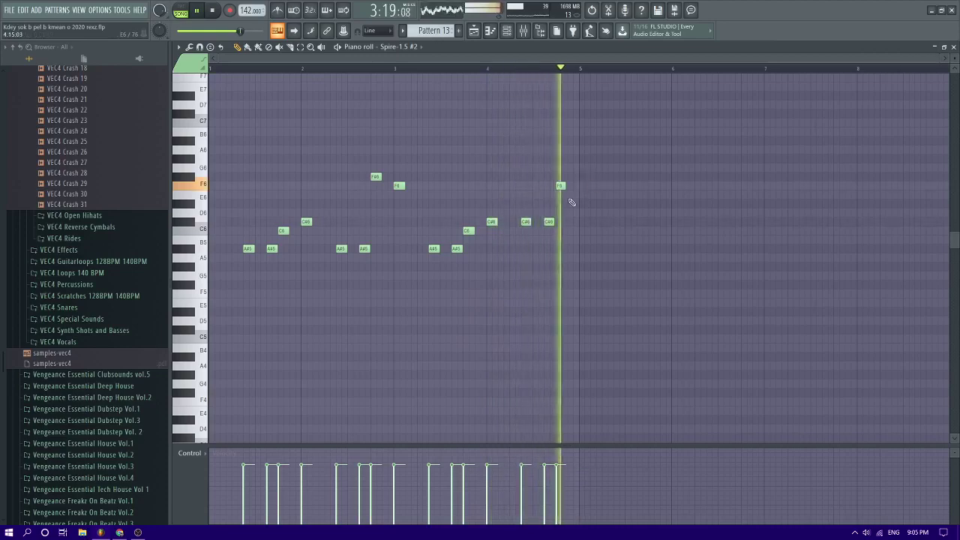
pyautogui.rightClick(561, 187)
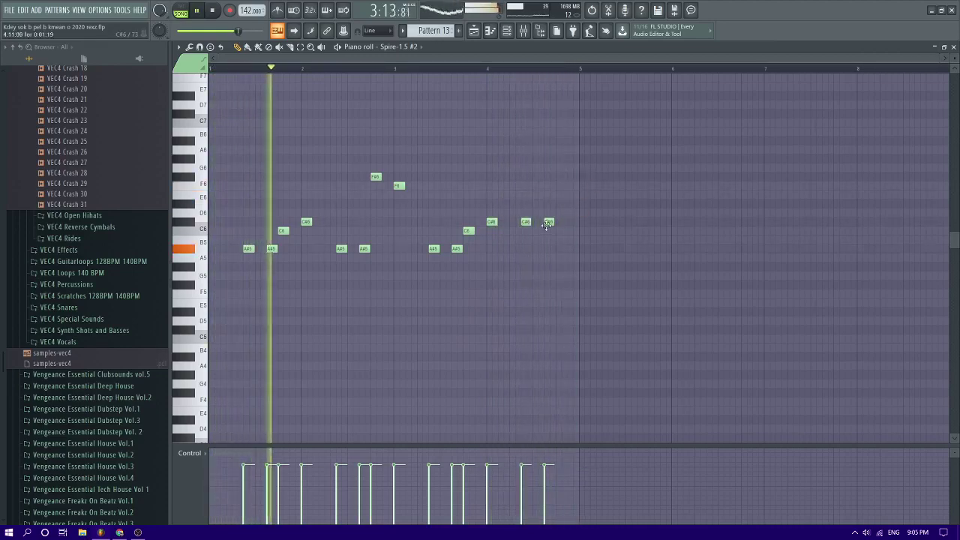
pyautogui.click(560, 222)
pyautogui.click(572, 231)
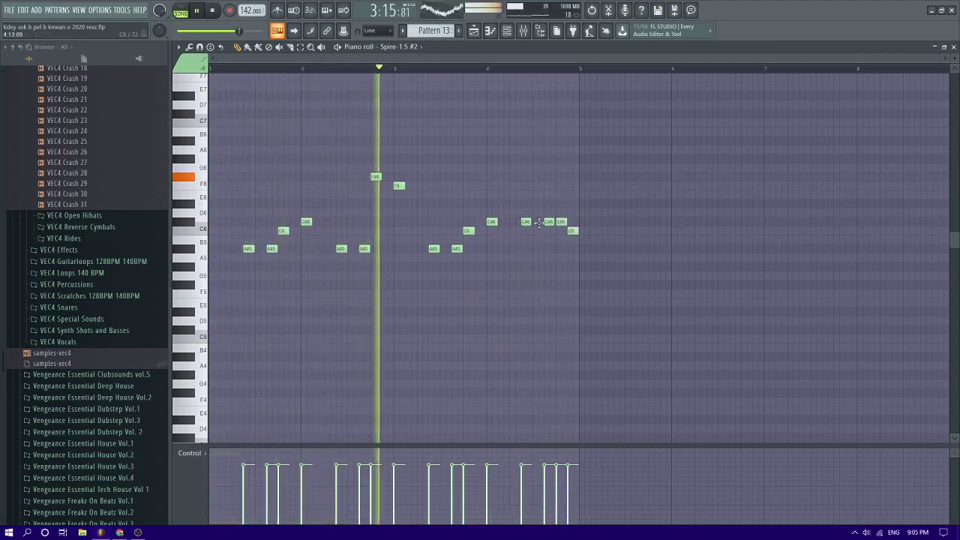
pyautogui.hotkey('ctrl', 's')
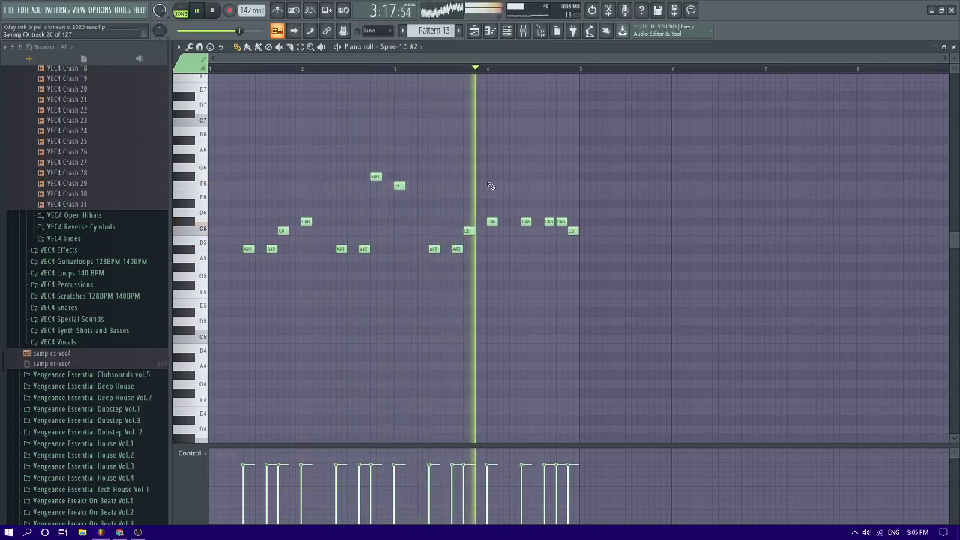
# Switch to pattern playback, replace bar 4's last two notes with F5 at step 13 and F#5 at step 15, and replay the pattern
pyautogui.rightClick(487, 75)
pyautogui.press('l')
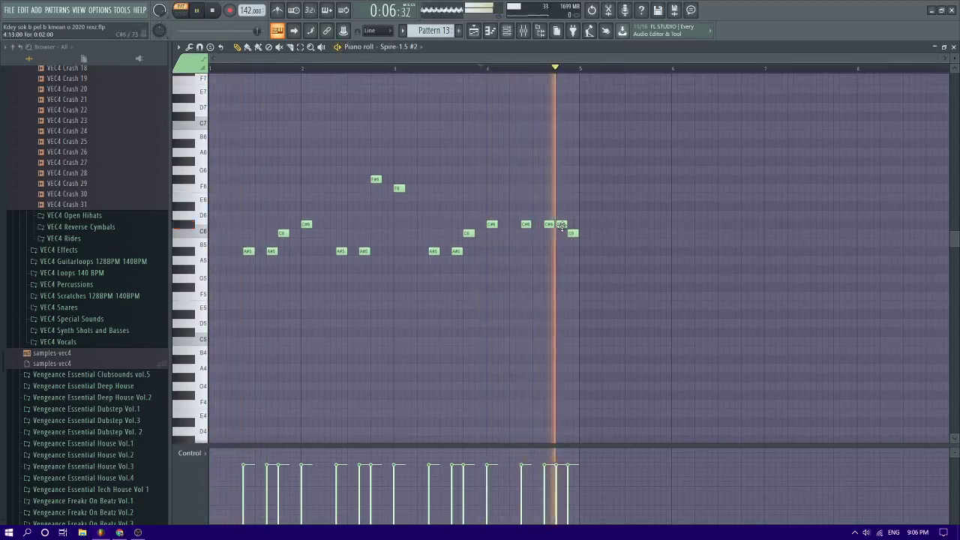
pyautogui.moveTo(561, 225); pyautogui.dragTo(559, 213)
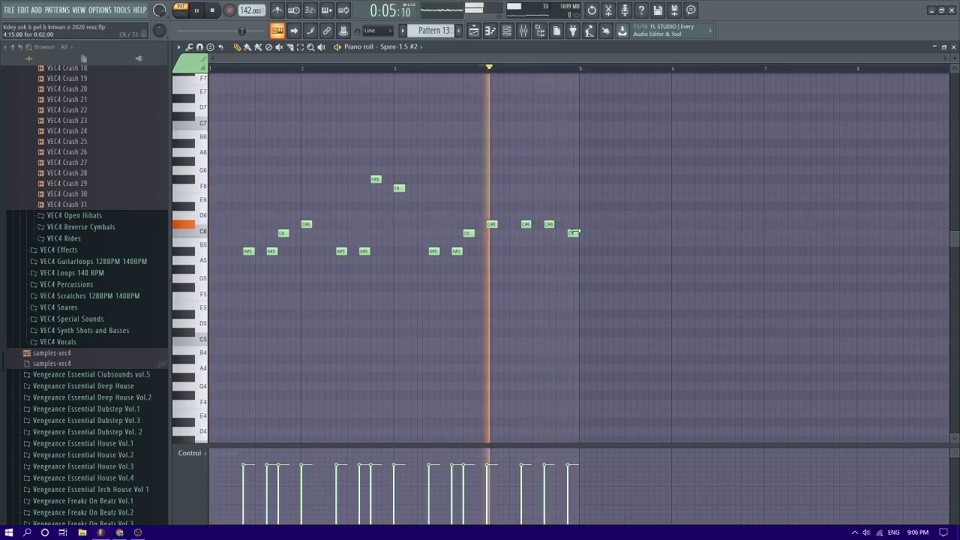
pyautogui.rightClick(573, 233)
pyautogui.press('space')
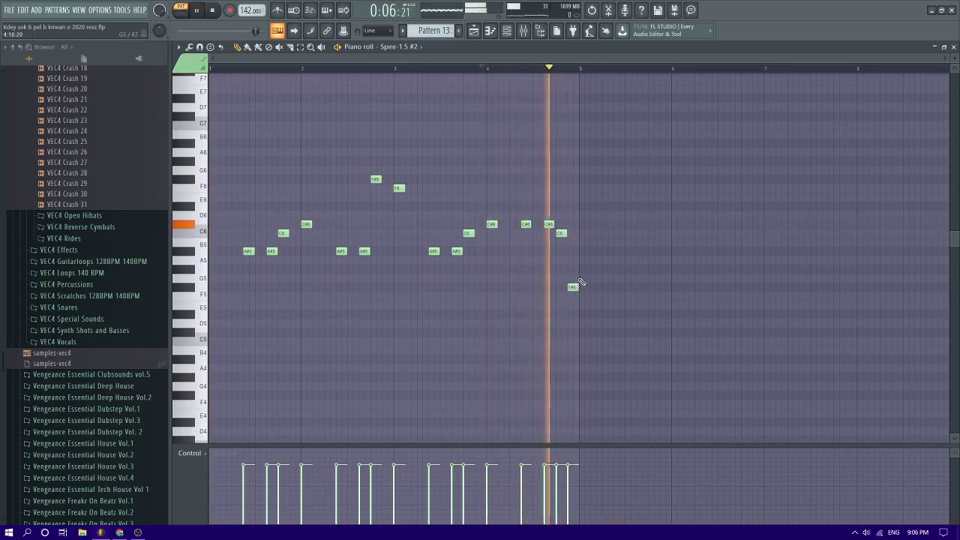
pyautogui.moveTo(555, 278)
pyautogui.mouseDown()
pyautogui.moveTo(573, 294)
pyautogui.moveTo(560, 297)
pyautogui.moveTo(571, 286)
pyautogui.mouseUp()
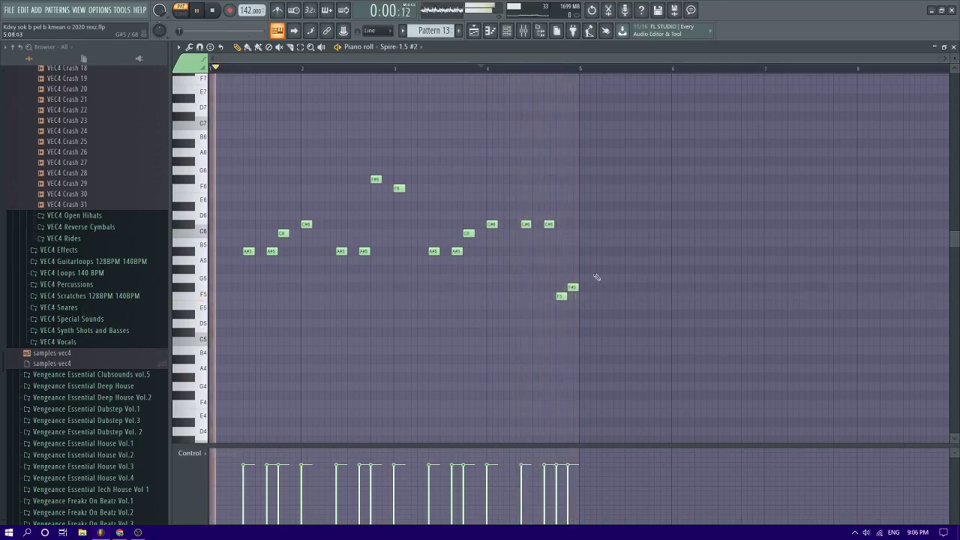
pyautogui.press('space')
pyautogui.press('space')
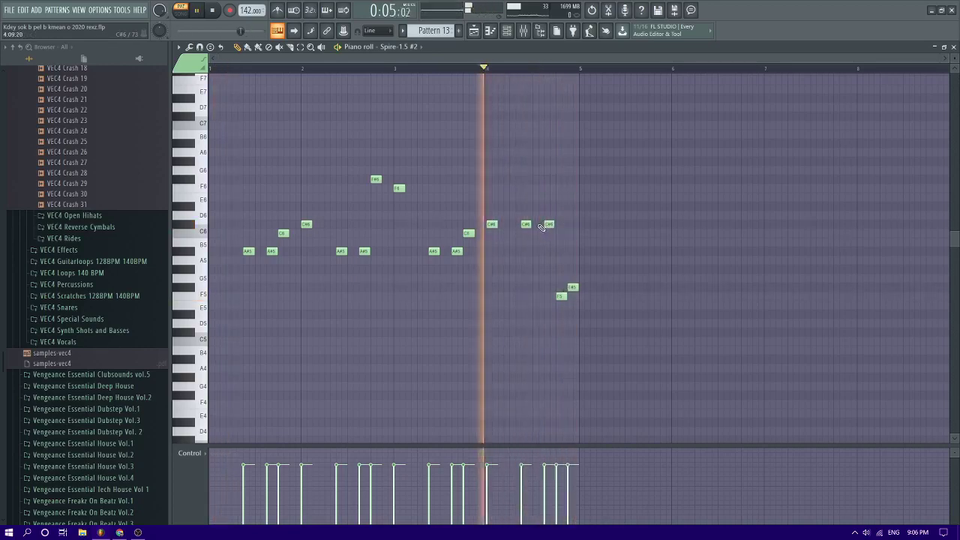
# Replace bar 4's C#6 at step 11 with a C#6 at step 9 and a C6 at step 11, and replay the ending
pyautogui.click(537, 224)
pyautogui.rightClick(549, 225)
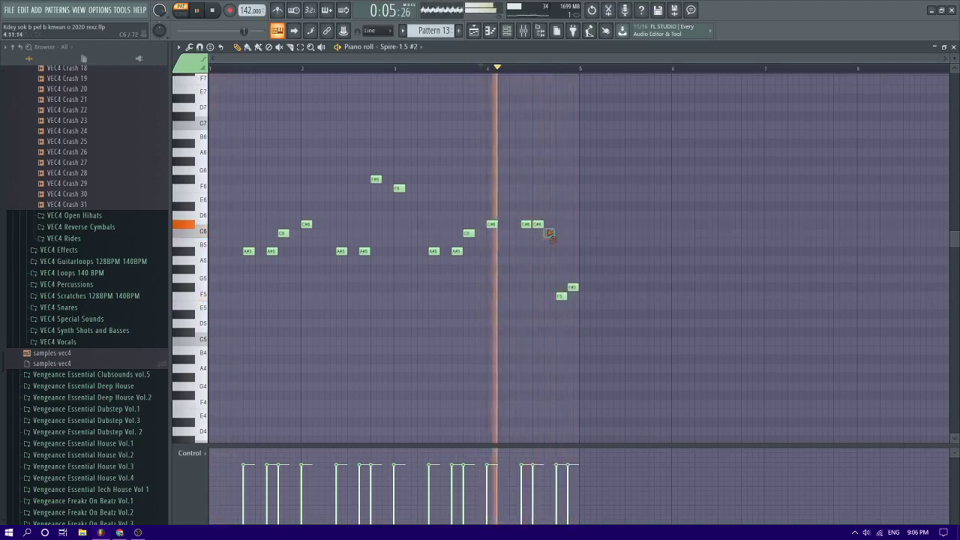
pyautogui.click(548, 233)
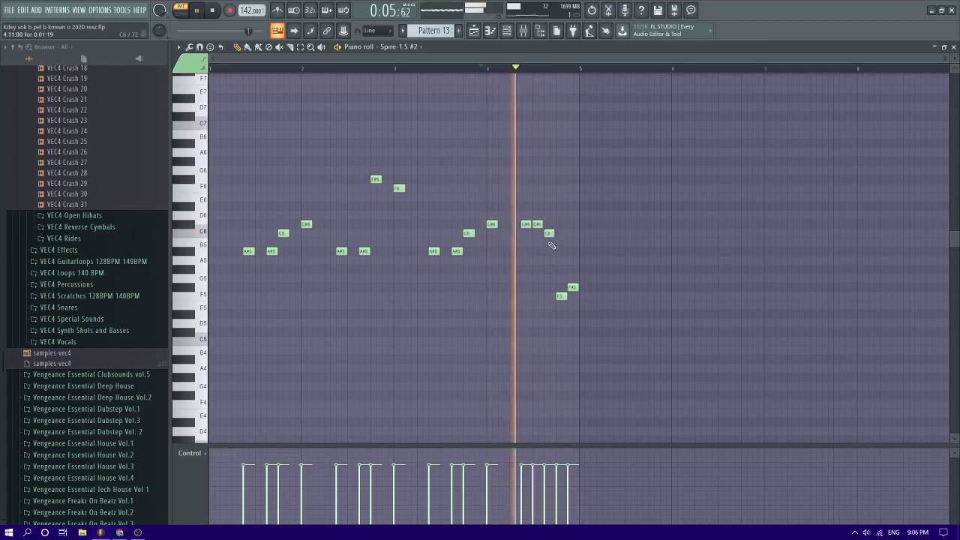
pyautogui.press('space')
pyautogui.press('space')
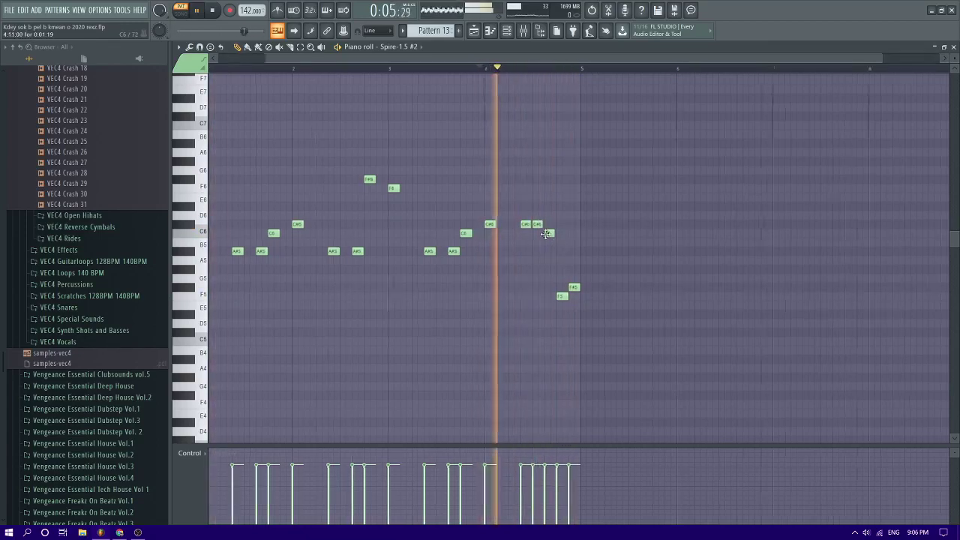
pyautogui.scroll(4, 553, 241)
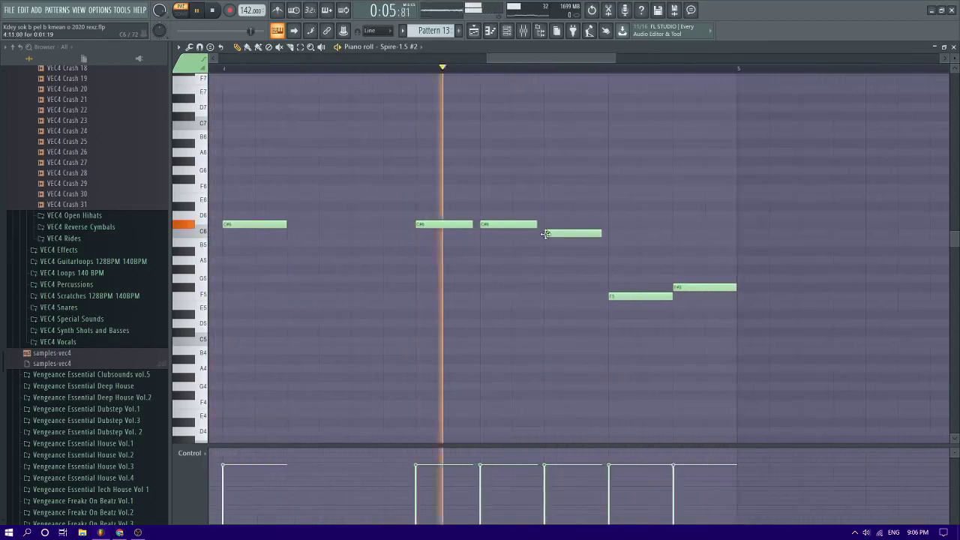
# Open the Spire-1.5 #2 synth and advance its preset from the bass effect sound to a TRAP-named preset
pyautogui.click(510, 32)
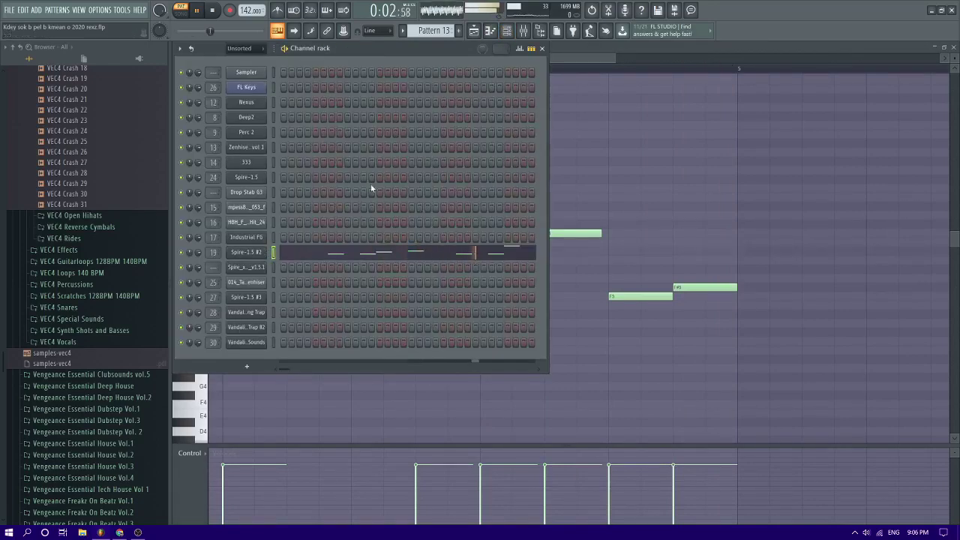
pyautogui.click(246, 254)
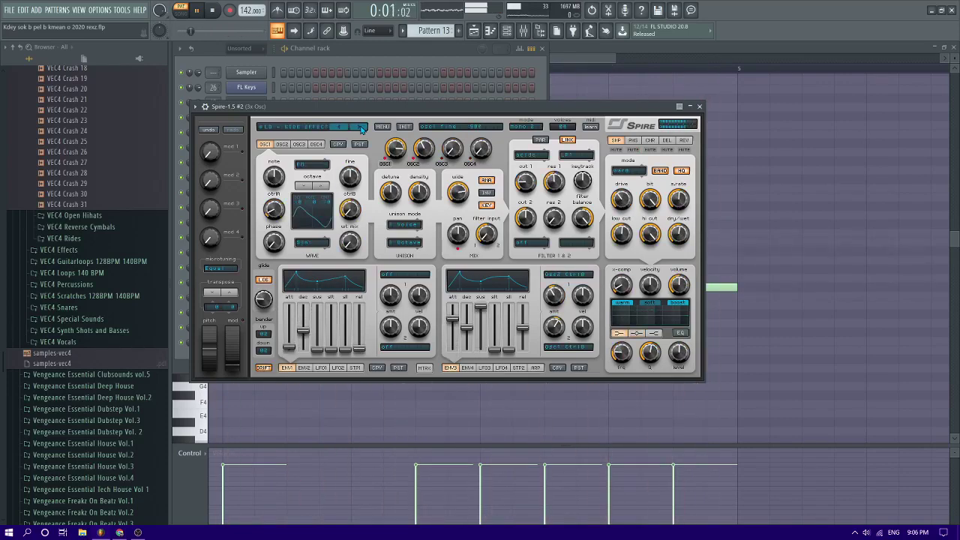
pyautogui.click(360, 129)
pyautogui.click(361, 128)
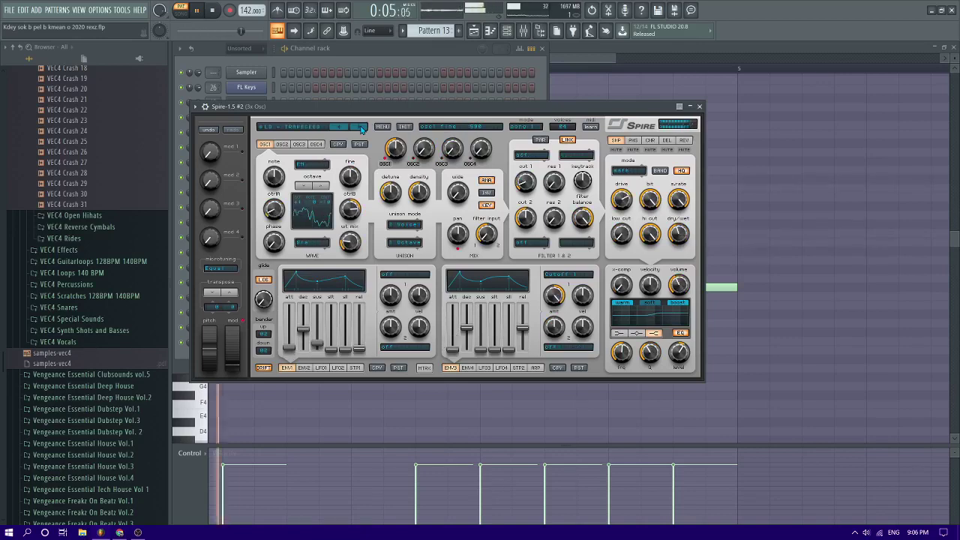
pyautogui.click(360, 129)
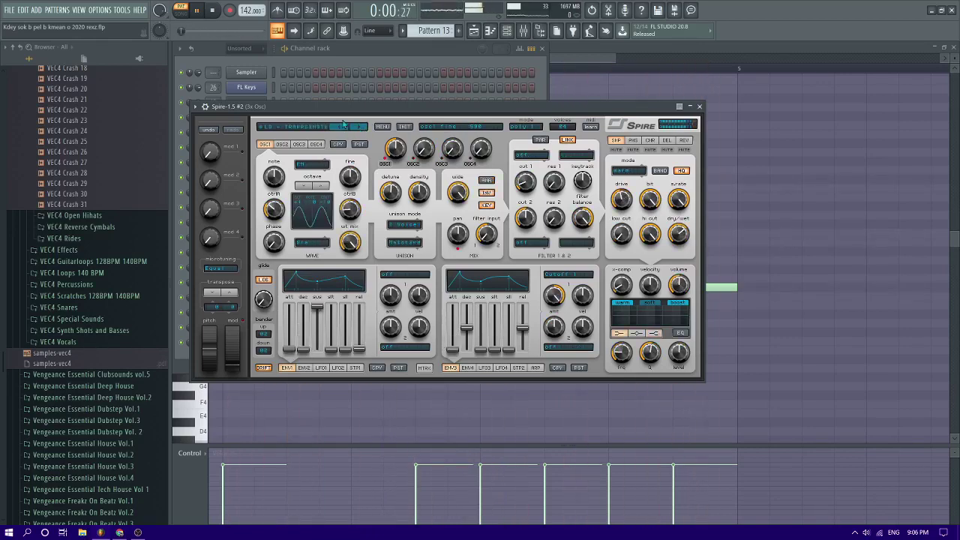
# Play the arrangement through the Pattern 13 drop at bar 115, and play it again from bar 99
pyautogui.click(473, 34)
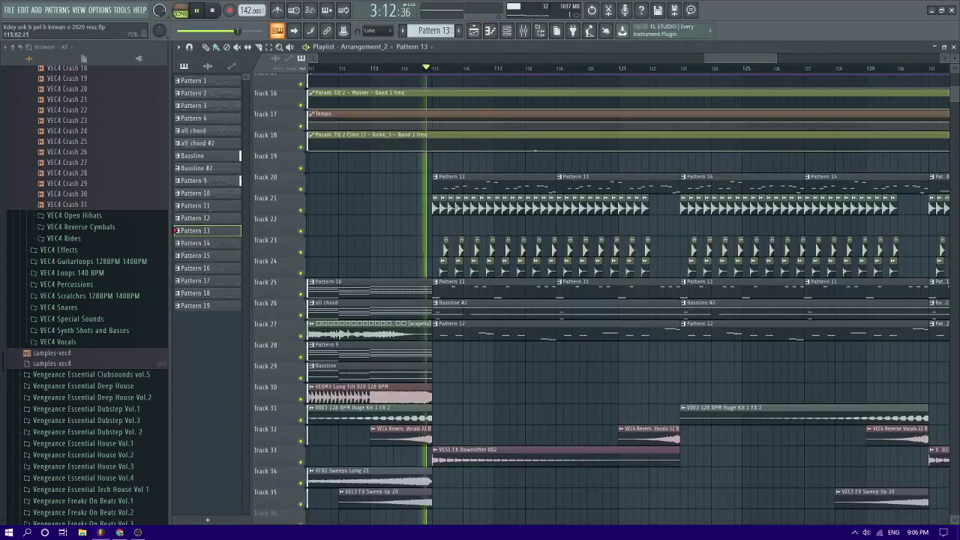
pyautogui.click(507, 32)
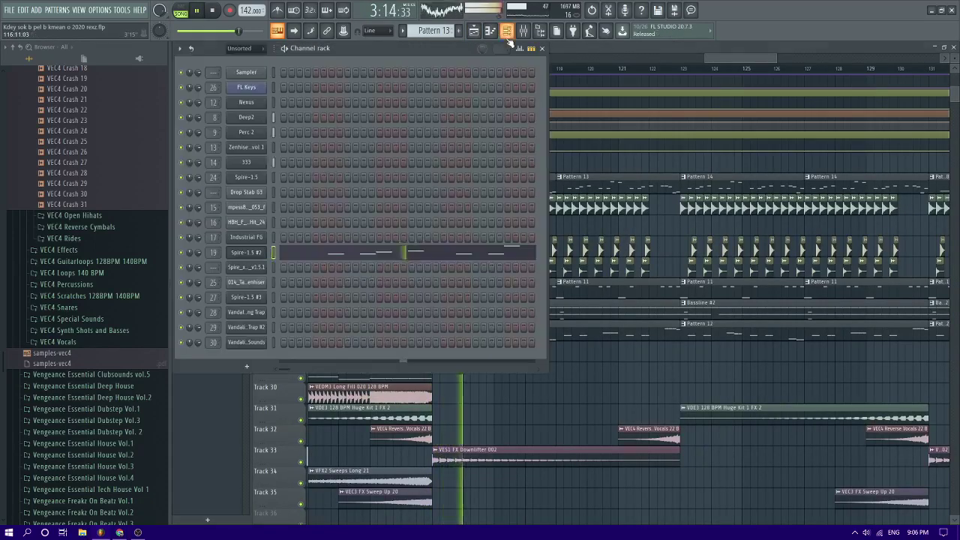
pyautogui.press('space')
pyautogui.rightClick(579, 165)
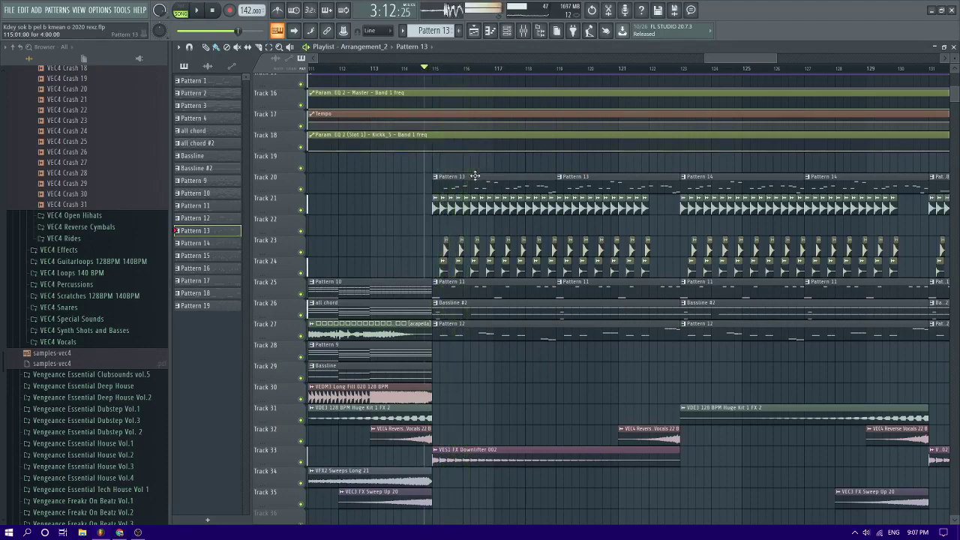
pyautogui.scroll(-5, 515, 165)
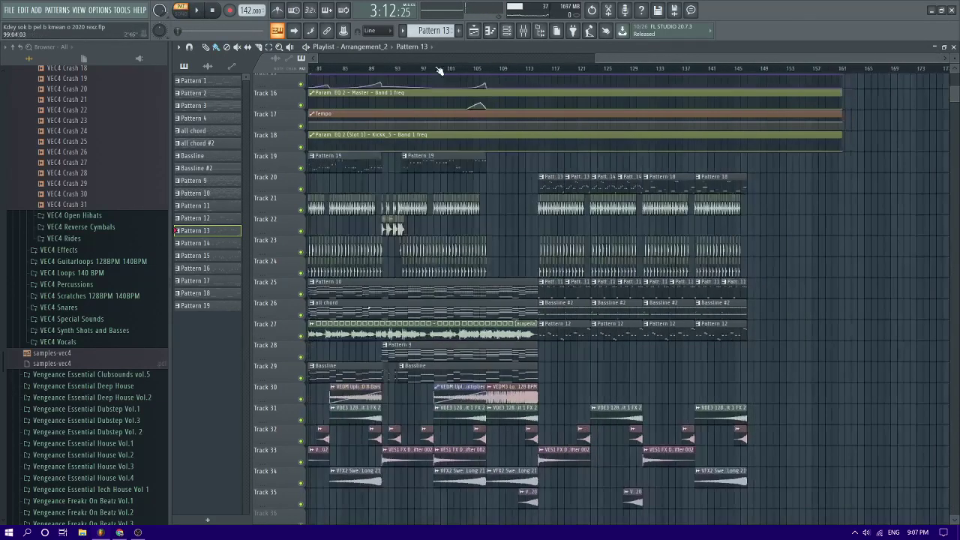
pyautogui.scroll(5, 523, 75)
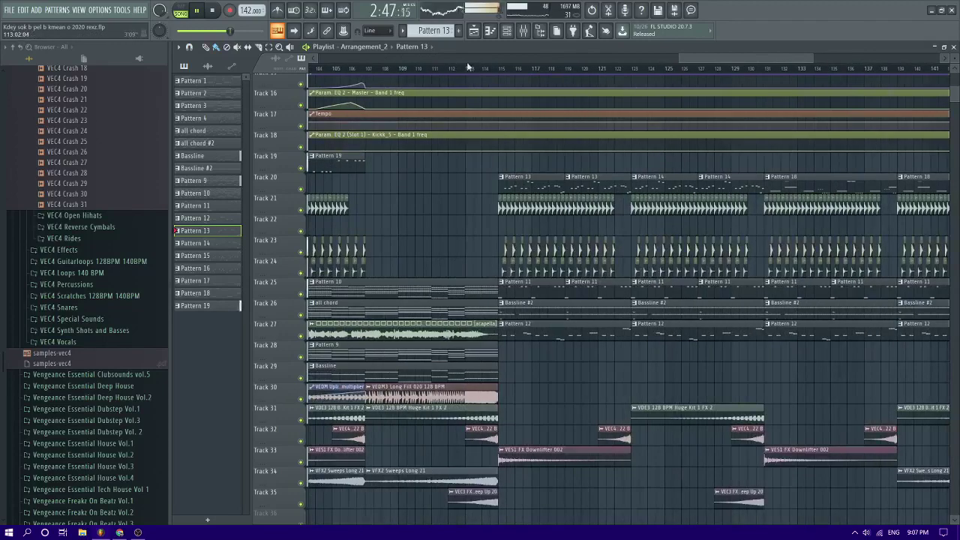
pyautogui.scroll(-4, 491, 116)
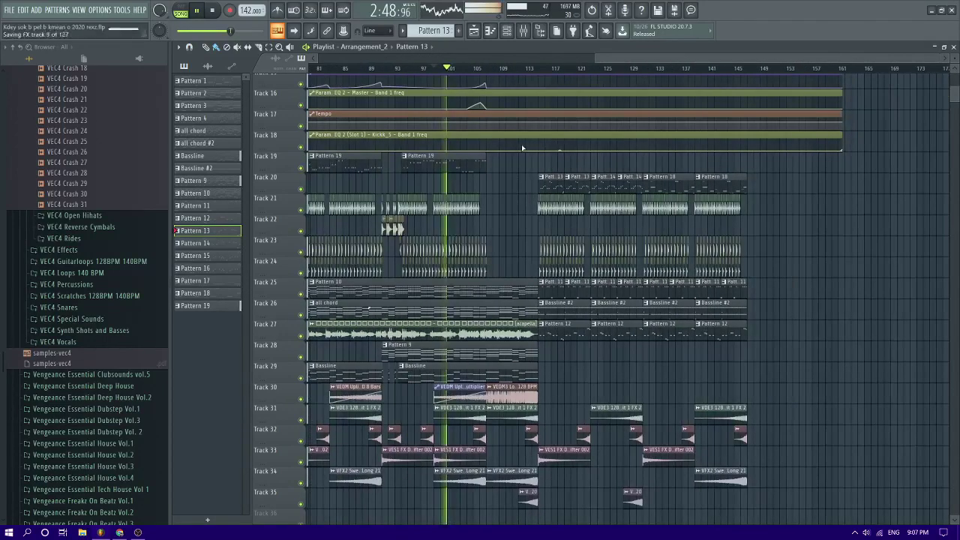
# Switch to the Facebook Live Producer page in Chrome to read the viewers' comments, and return to FL Studio
pyautogui.click(137, 532)
pyautogui.click(119, 533)
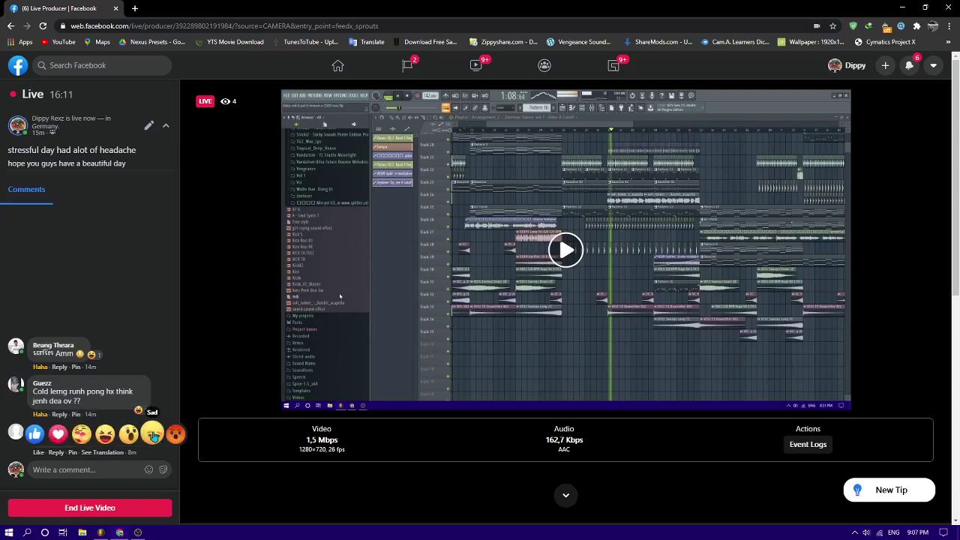
pyautogui.hotkey('alt', 'Tab')
# Select all of Pattern 13's Spire-1.5 #2 notes and play the pattern to review the full melody
pyautogui.scroll(6, 604, 358)
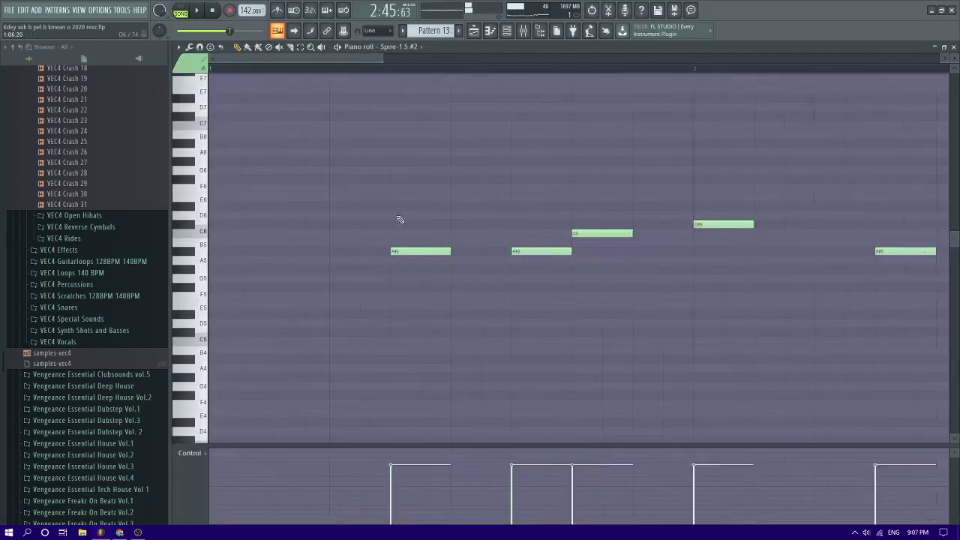
pyautogui.scroll(-3, 399, 219)
pyautogui.hotkey('ctrl', 'a')
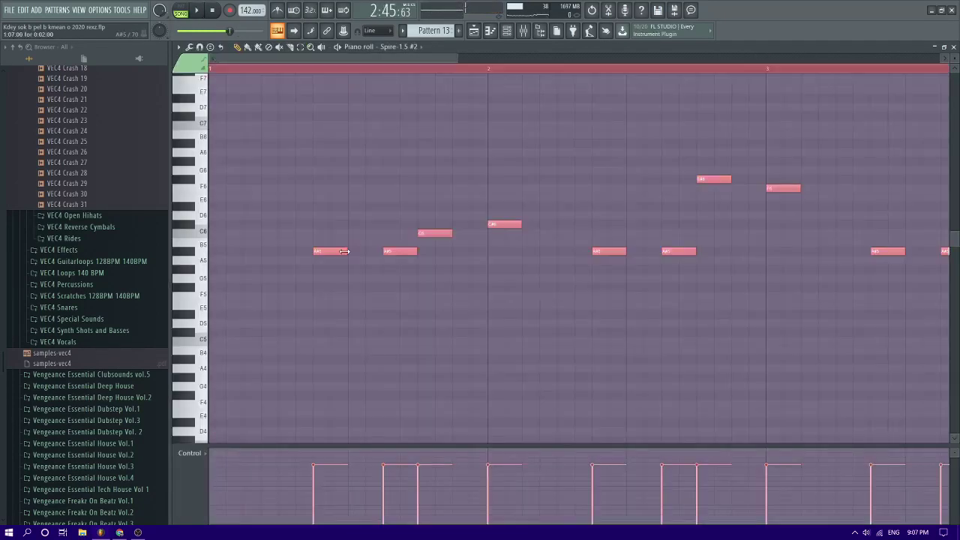
pyautogui.scroll(-4, 341, 217)
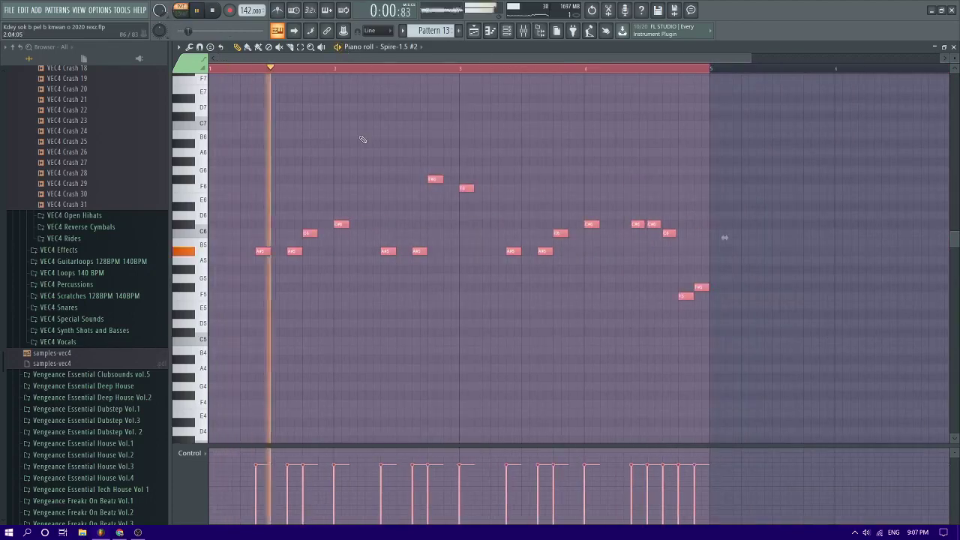
# Open the Spire-1.5 #2 synth and audition its next presets in turn while Pattern 13 plays
pyautogui.press('F6')
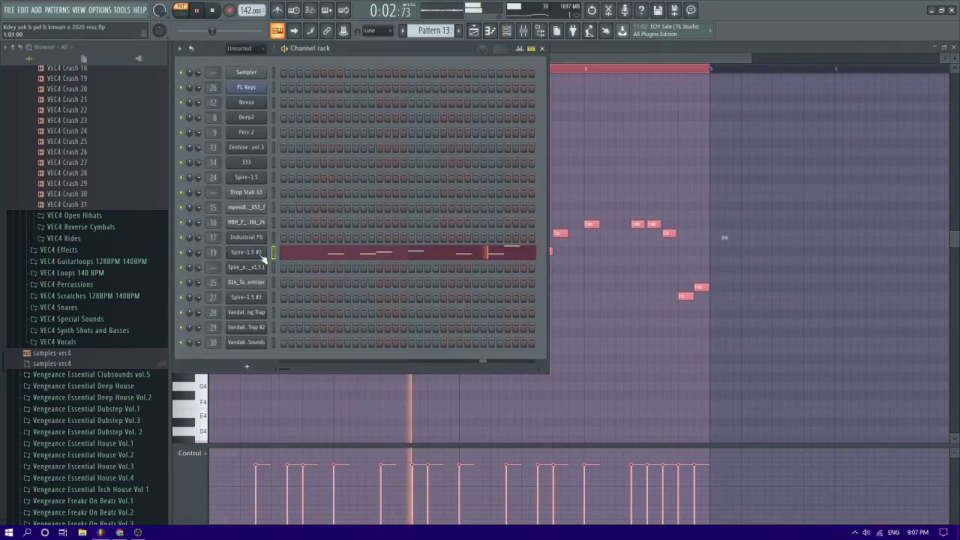
pyautogui.click(263, 255)
pyautogui.click(361, 129)
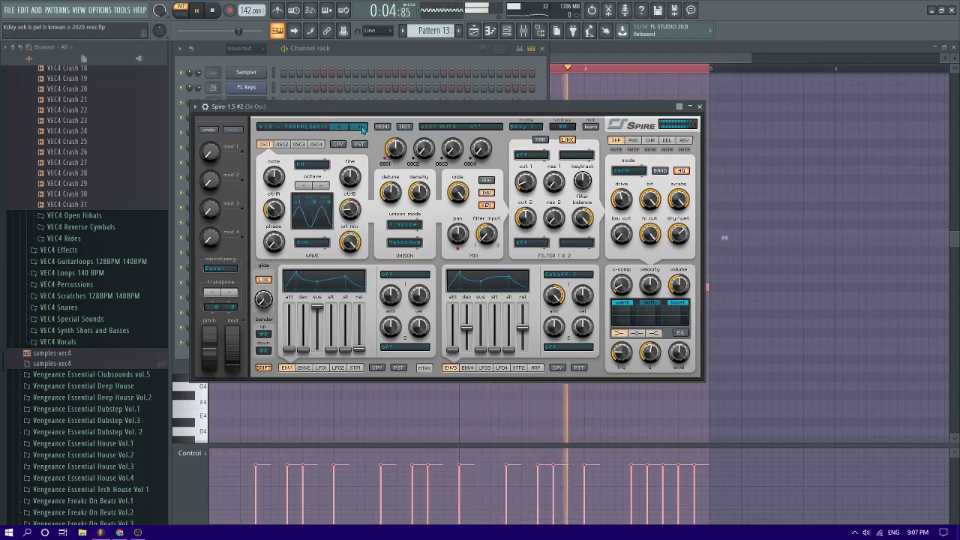
pyautogui.click(362, 129)
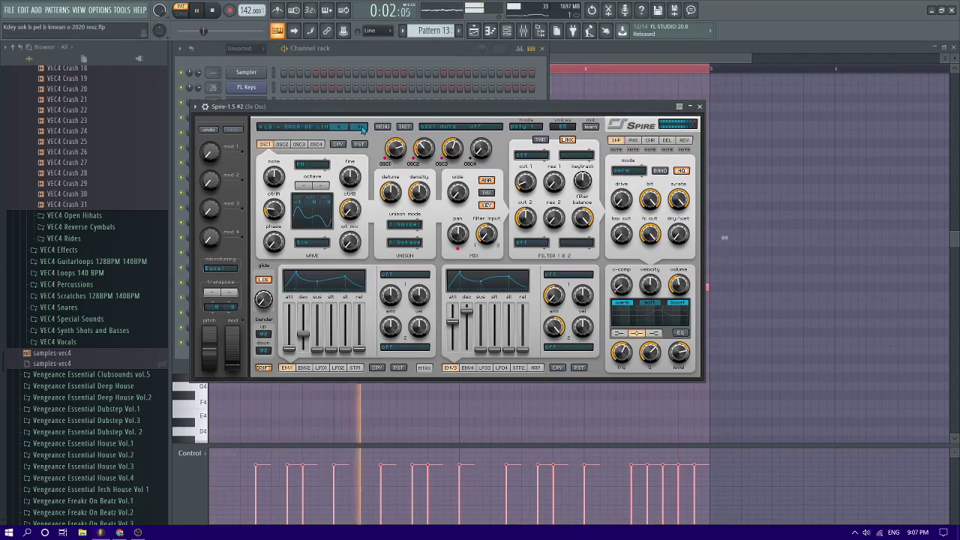
pyautogui.click(362, 129)
pyautogui.click(361, 129)
# Browse the Spire preset banks and load the LD So Cute preset from Baltic Audio - Essentials Vol. 1
pyautogui.click(290, 128)
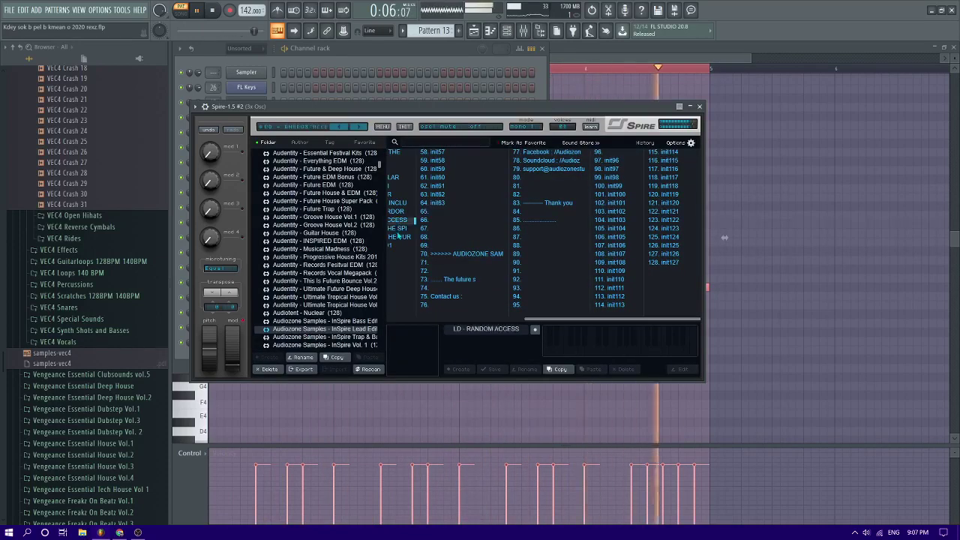
pyautogui.scroll(3, 526, 308)
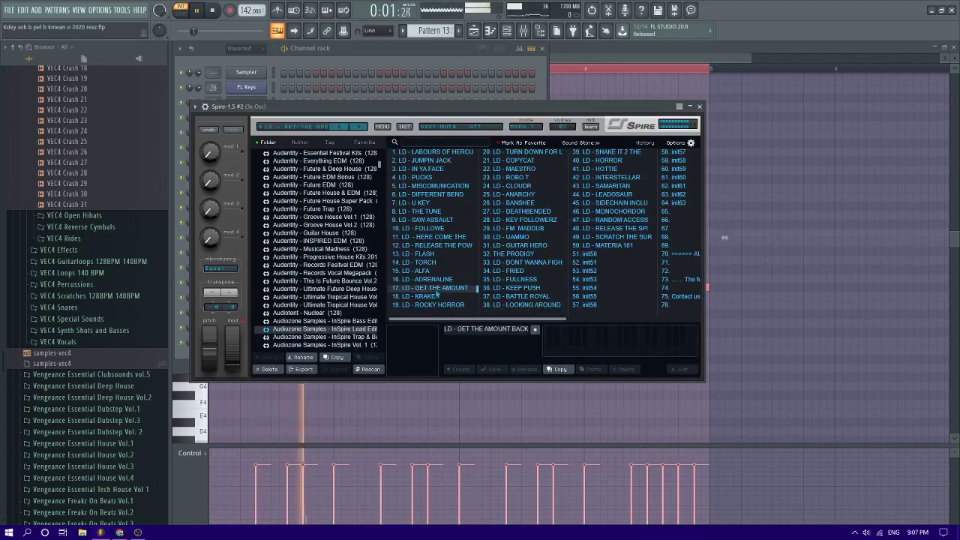
pyautogui.scroll(-3, 353, 293)
pyautogui.click(324, 319)
pyautogui.click(435, 263)
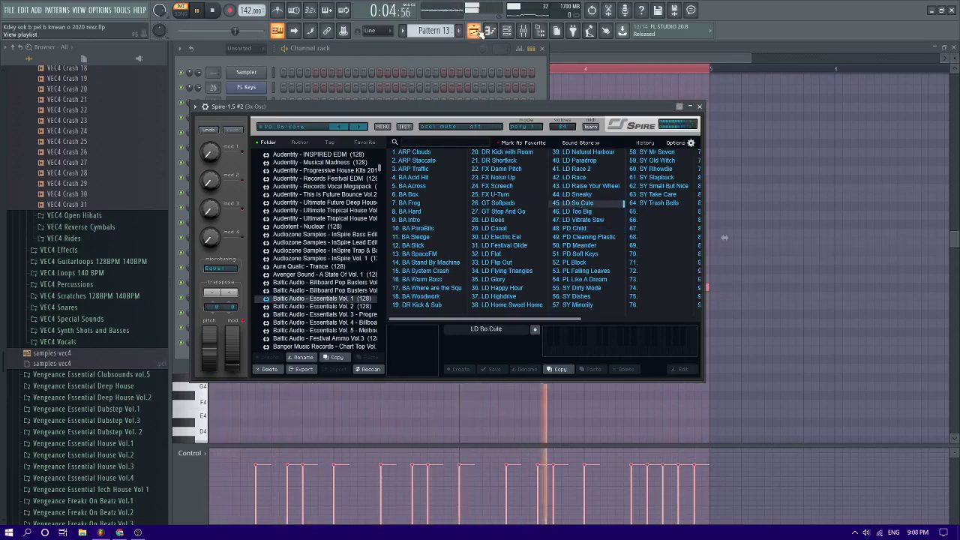
# Play the arrangement from the Pattern 13 drop at bar 115 with the new lead preset and save the project
pyautogui.click(474, 30)
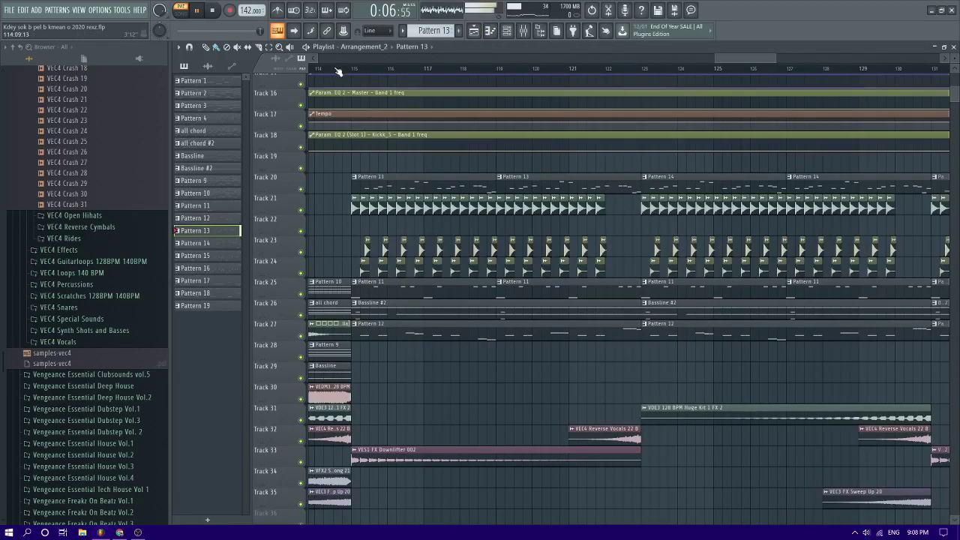
pyautogui.scroll(-2, 403, 193)
pyautogui.keyDown('ctrl'); pyautogui.scroll(-4, 450, 202); pyautogui.keyUp('ctrl')
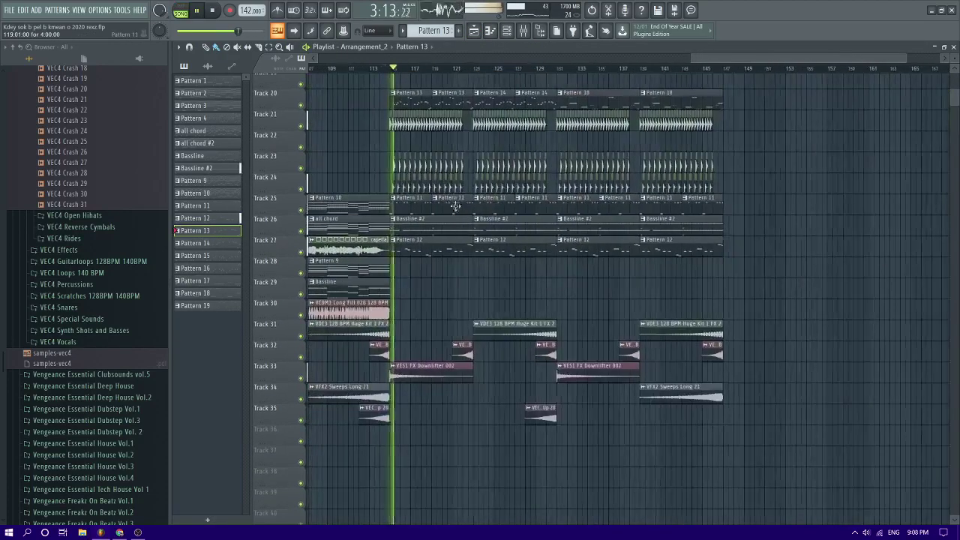
pyautogui.keyDown('ctrl'); pyautogui.scroll(3, 388, 155); pyautogui.keyUp('ctrl')
pyautogui.hotkey('ctrl', 's')
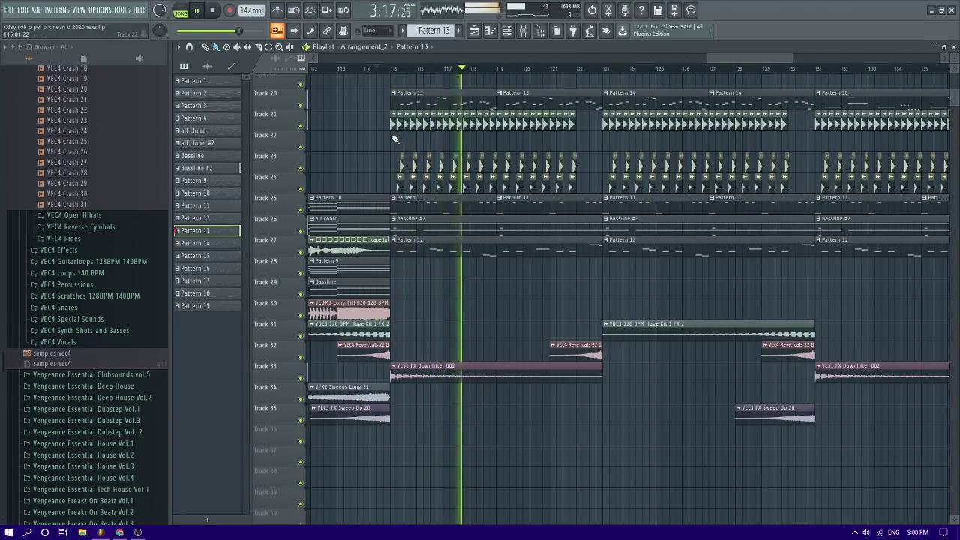
# Check the mixer levels while the drop plays and return to the playlist around bar 123
pyautogui.click(524, 31)
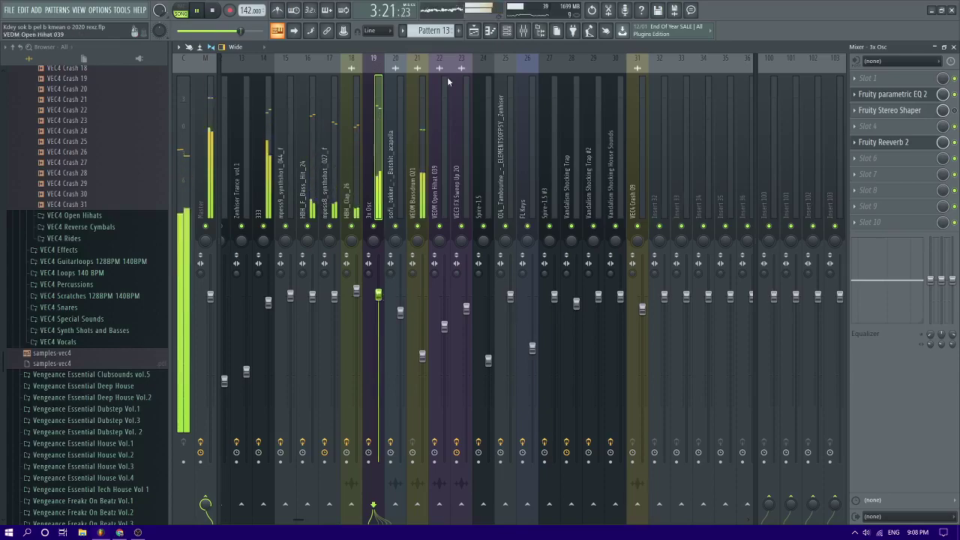
pyautogui.click(474, 31)
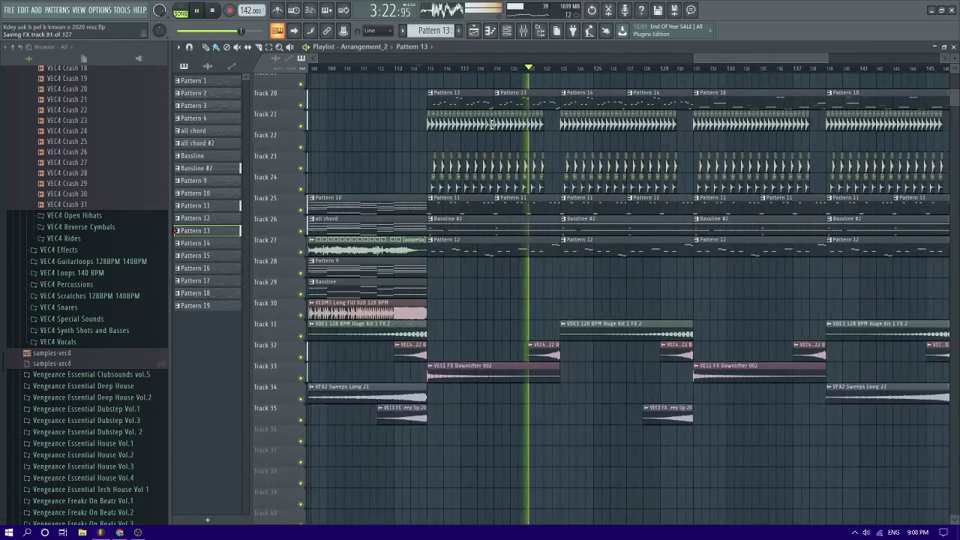
pyautogui.scroll(2, 491, 124)
pyautogui.scroll(3, 604, 172)
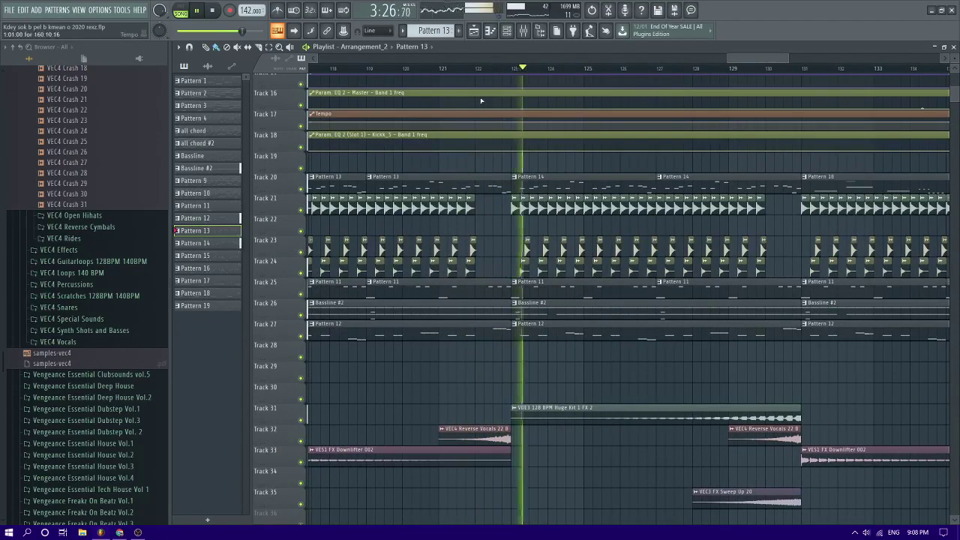
# Add three HBH_Clap_19 clips on Track 24 at steps 9, 11 and 13 of bar 122 as a fill before Pattern 14
pyautogui.press('space')
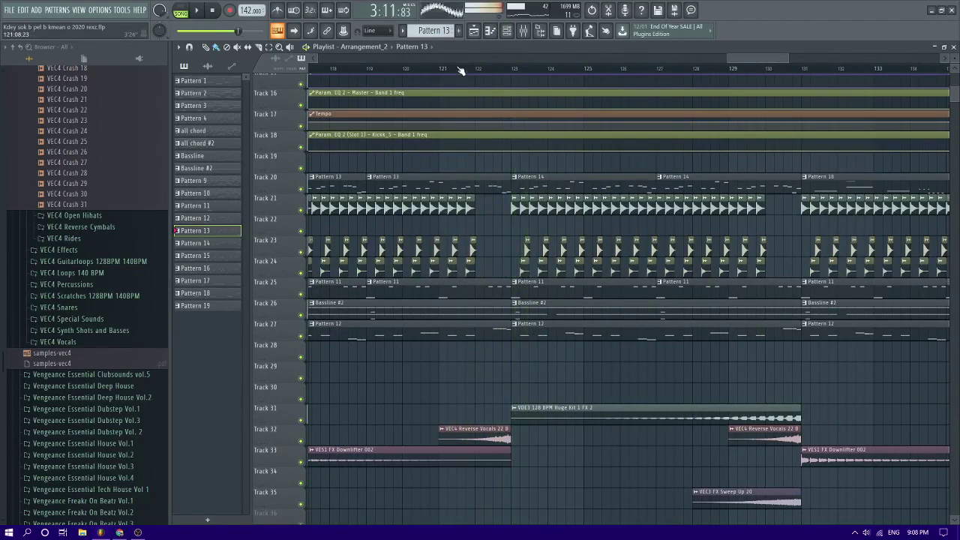
pyautogui.scroll(3, 479, 270)
pyautogui.press('space')
pyautogui.click(452, 271)
pyautogui.click(579, 266)
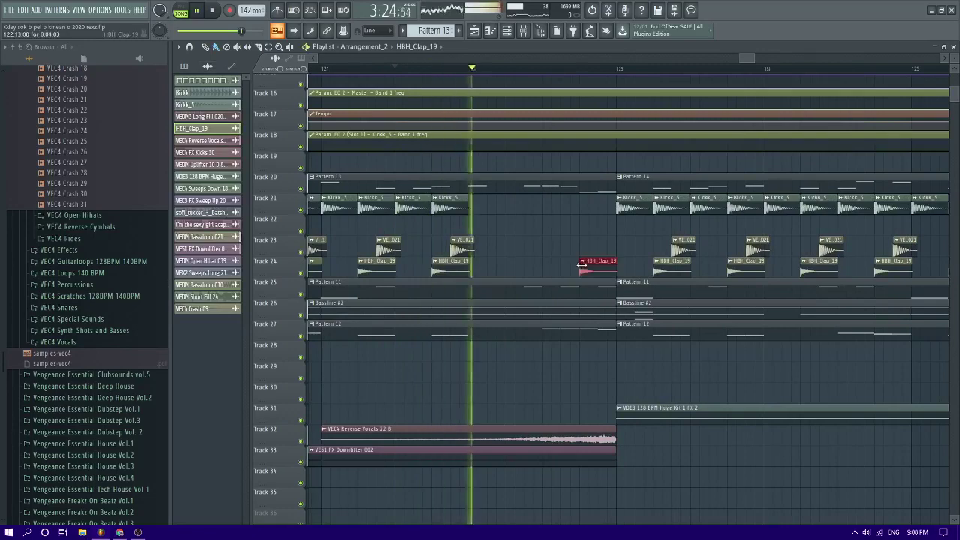
pyautogui.click(566, 266)
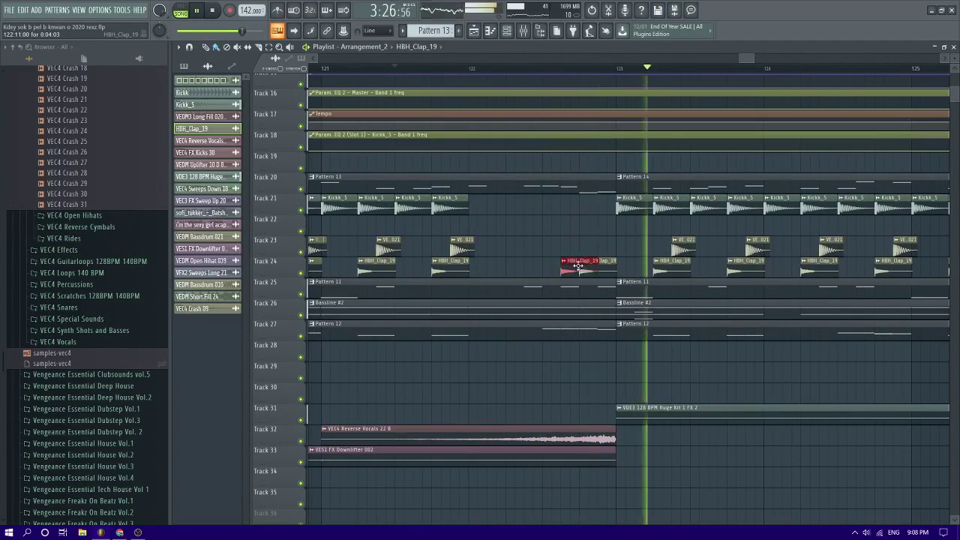
pyautogui.moveTo(583, 263); pyautogui.dragTo(554, 268)
# Play the new clap fill in bar 122, try it without its first clap, and undo the deletion
pyautogui.press('space')
pyautogui.scroll(-2, 590, 252)
pyautogui.scroll(4, 593, 250)
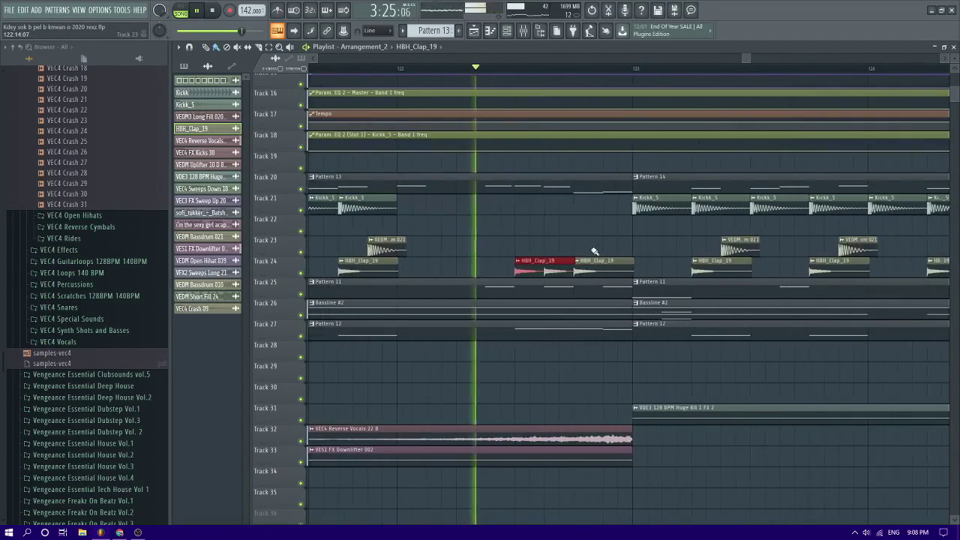
pyautogui.scroll(-1, 593, 250)
pyautogui.rightClick(548, 241)
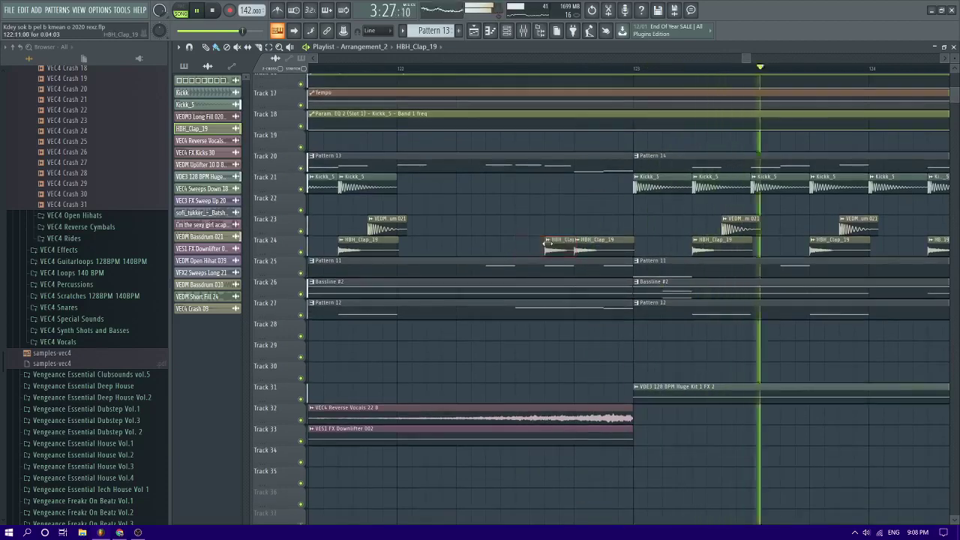
pyautogui.hotkey('ctrl', 'z')
# Inspect the HBH_Clap_19 channel settings and close them
pyautogui.scroll(-3, 555, 220)
pyautogui.doubleClick(639, 245)
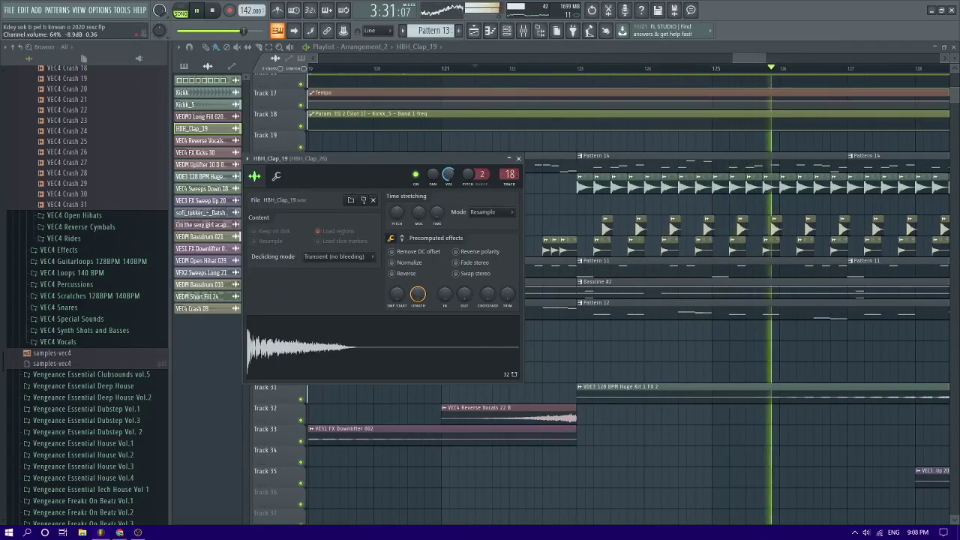
pyautogui.press('Escape')
# Replay the transition into the first Pattern 18 section and slightly lower the 3x Osc mixer track's volume
pyautogui.scroll(-3, 552, 201)
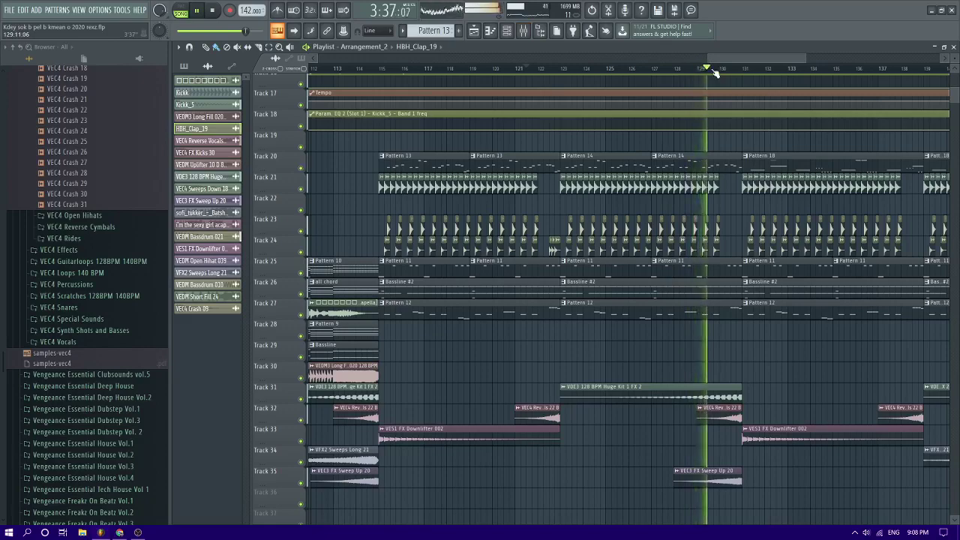
pyautogui.scroll(3, 719, 118)
pyautogui.scroll(-4, 745, 139)
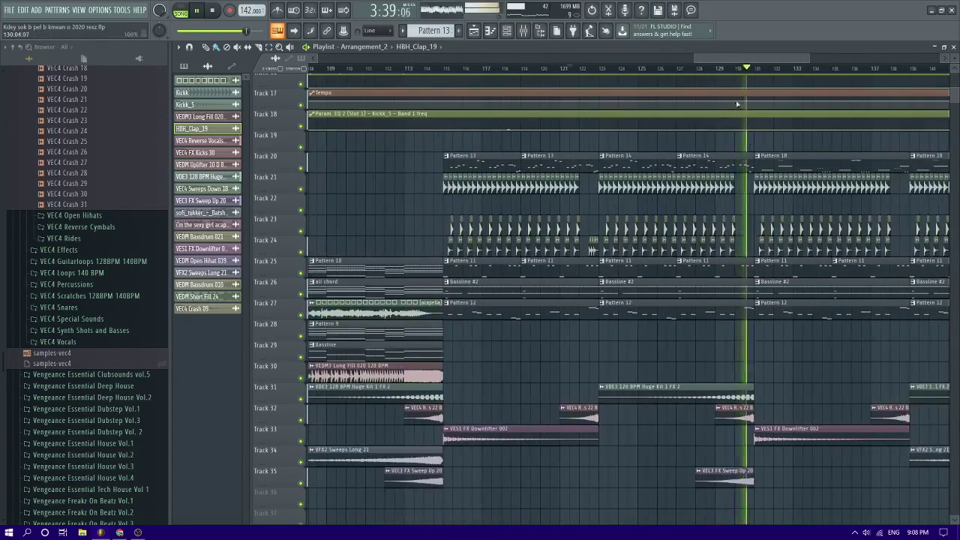
pyautogui.moveTo(742, 60); pyautogui.dragTo(775, 62)
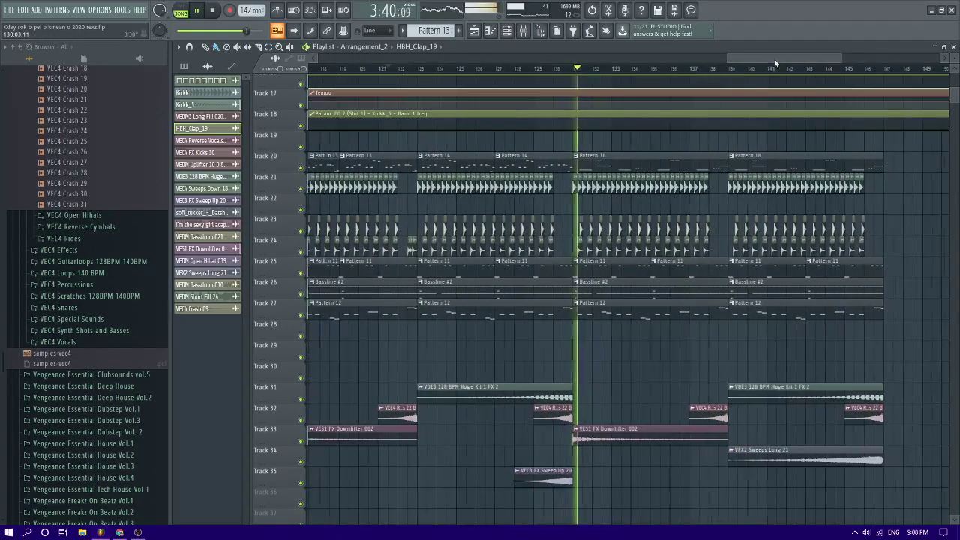
pyautogui.click(548, 68)
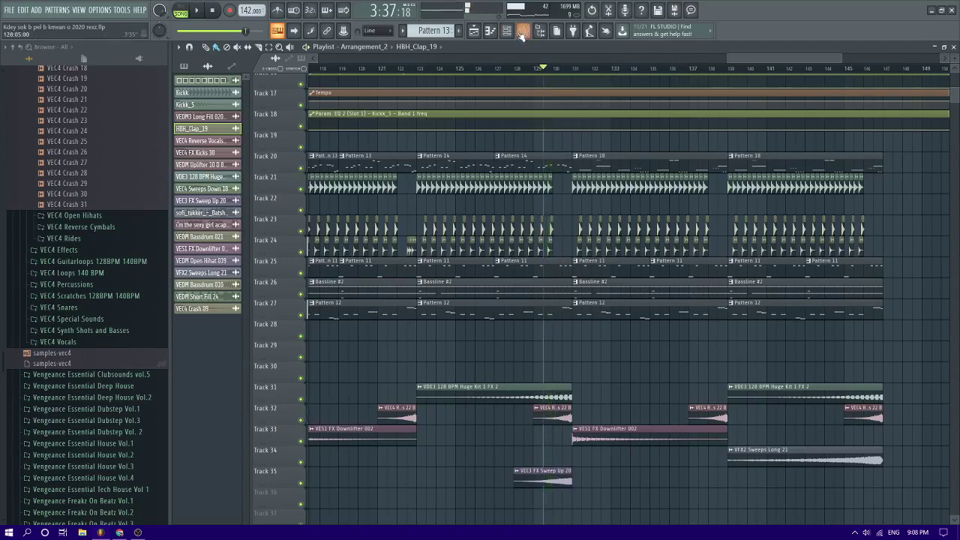
pyautogui.click(521, 33)
pyautogui.moveTo(380, 291); pyautogui.dragTo(378, 302)
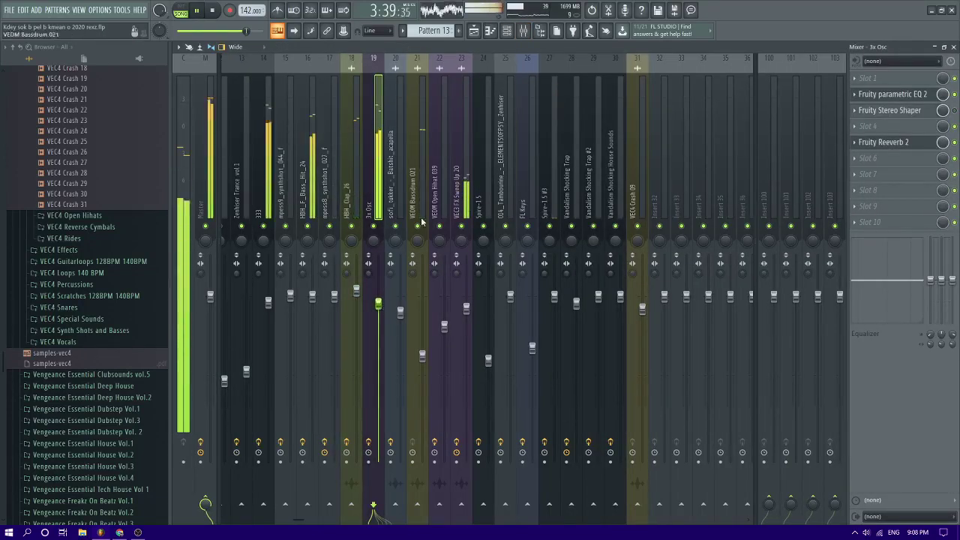
# Open Pattern 18's Vandalism Shocking House Sounds notes from the playlist and shorten the A#6 note in bar 2
pyautogui.click(480, 32)
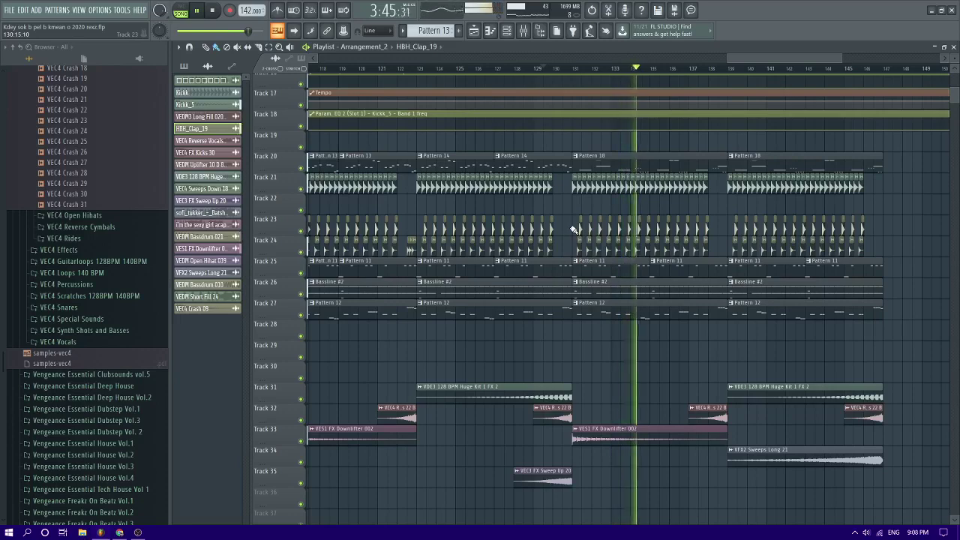
pyautogui.click(562, 69)
pyautogui.doubleClick(604, 178)
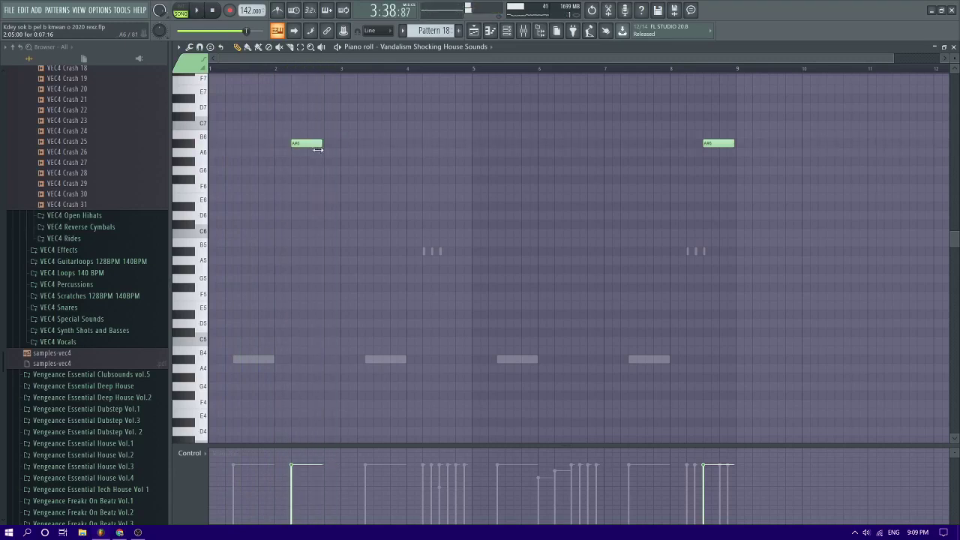
# Copy the four A#3 tambourine notes of Pattern 18's bar 4 into the second half of bar 2 and play it
pyautogui.scroll(-5, 426, 265)
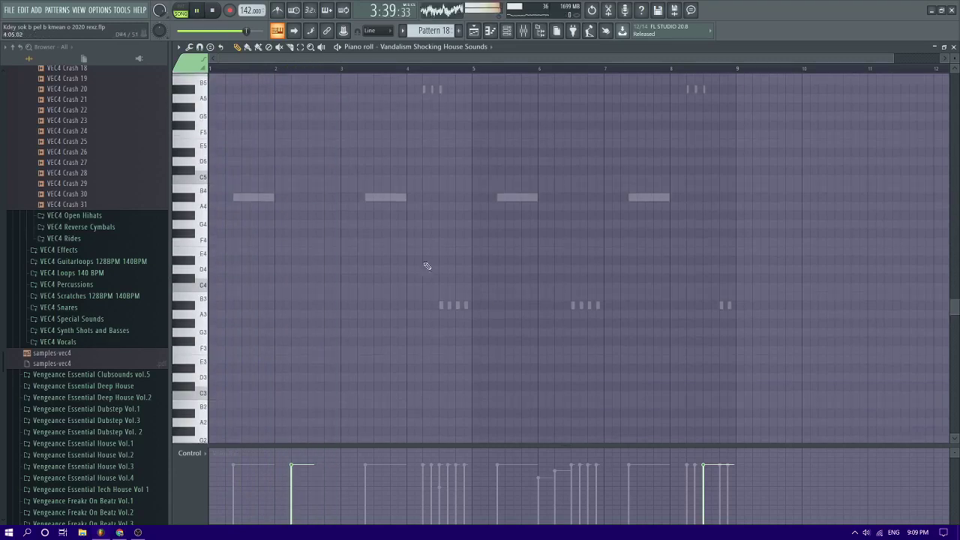
pyautogui.rightClick(447, 306)
pyautogui.rightClick(447, 306)
pyautogui.moveTo(497, 310); pyautogui.dragTo(436, 302)
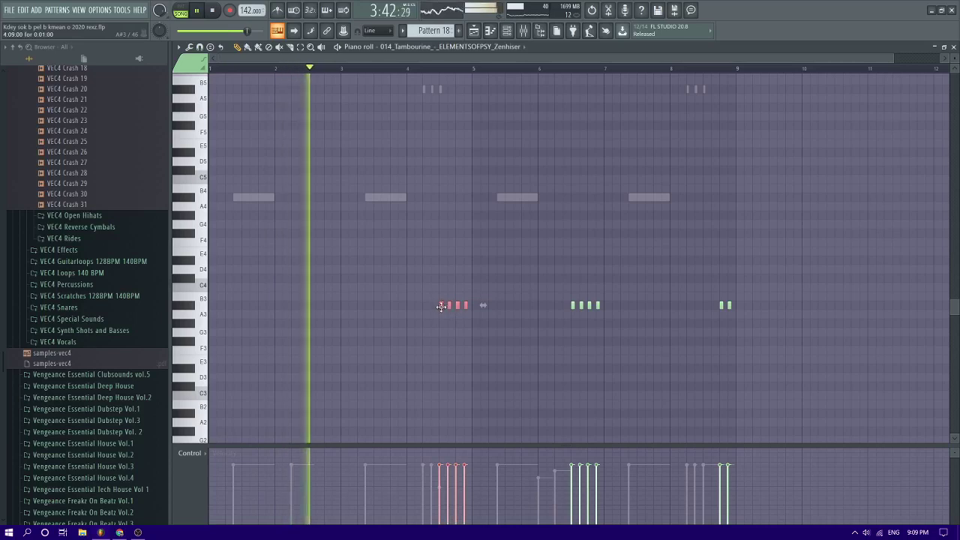
pyautogui.press('space')
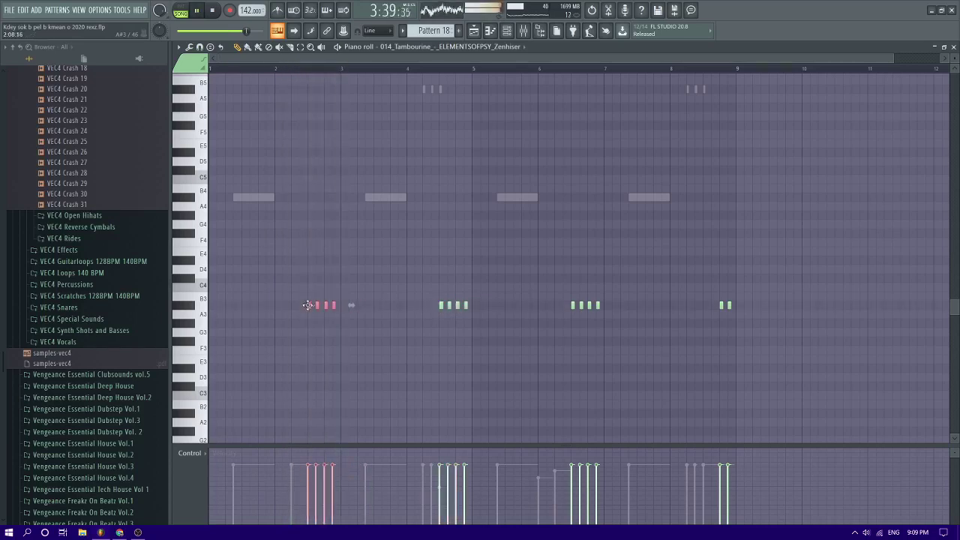
# Switch back to the Vandalism Shocking House Sounds notes and try starting the shortened A#6 note at the beginning of bar 2
pyautogui.scroll(7, 315, 223)
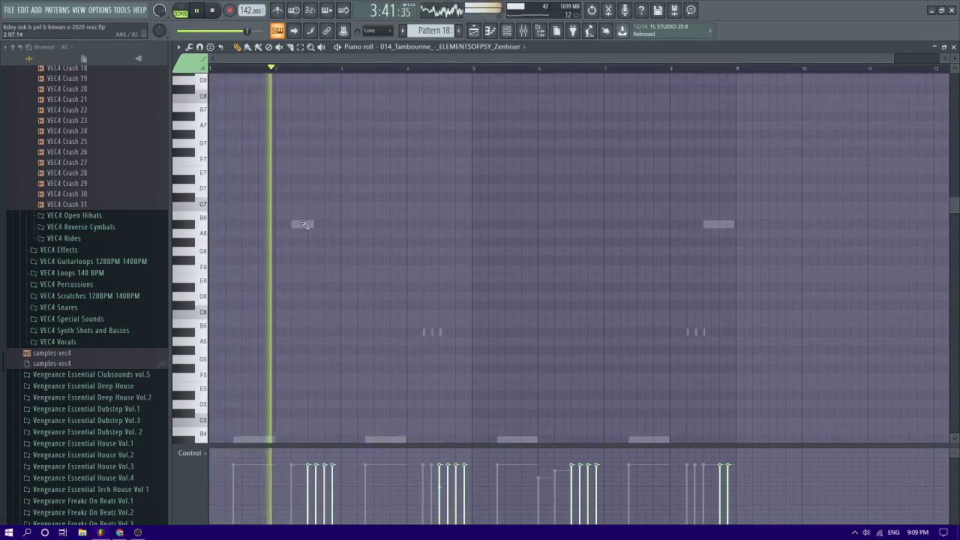
pyautogui.doubleClick(305, 225)
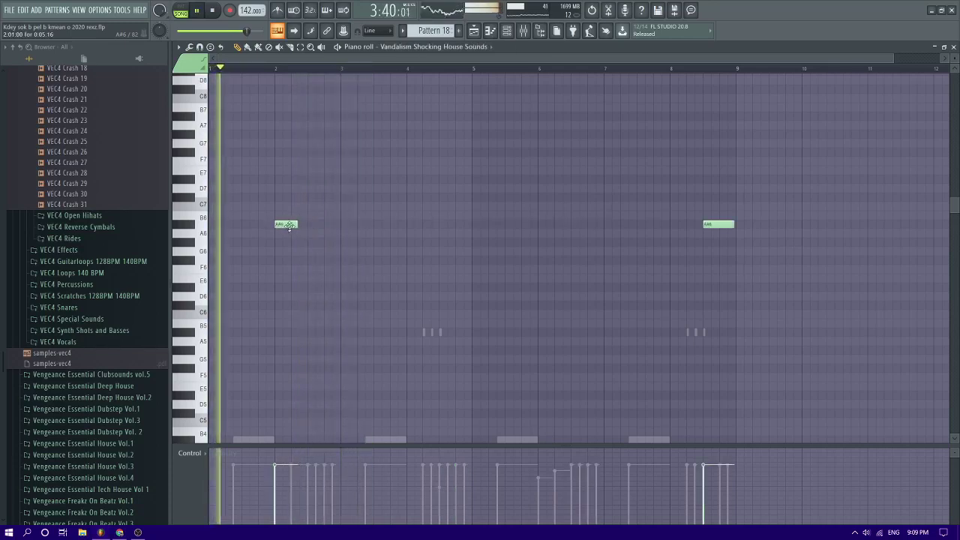
pyautogui.moveTo(297, 225); pyautogui.dragTo(308, 225)
pyautogui.press('space')
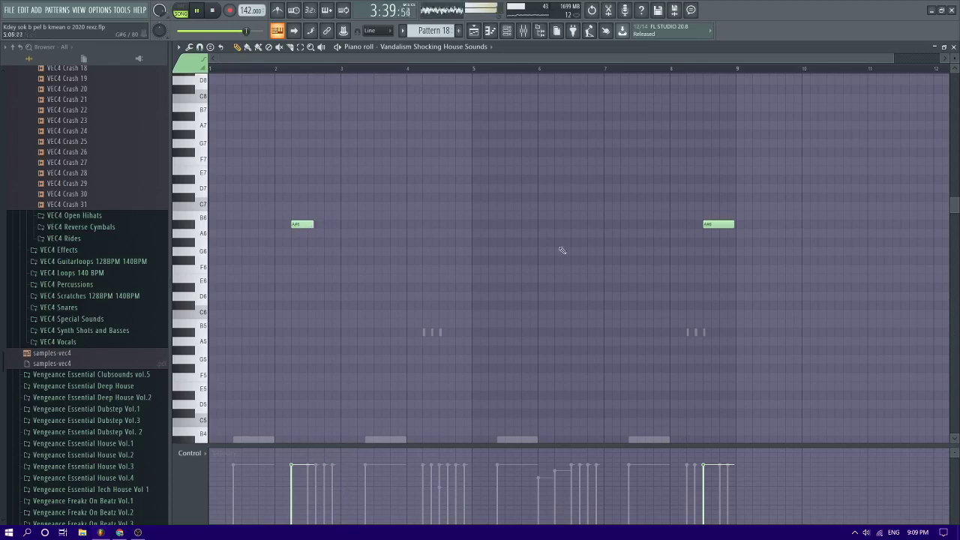
# Transpose both Vandalism Shocking House Sounds notes down one octave to A#5 and play Pattern 18's section again
pyautogui.moveTo(820, 212); pyautogui.dragTo(270, 230)
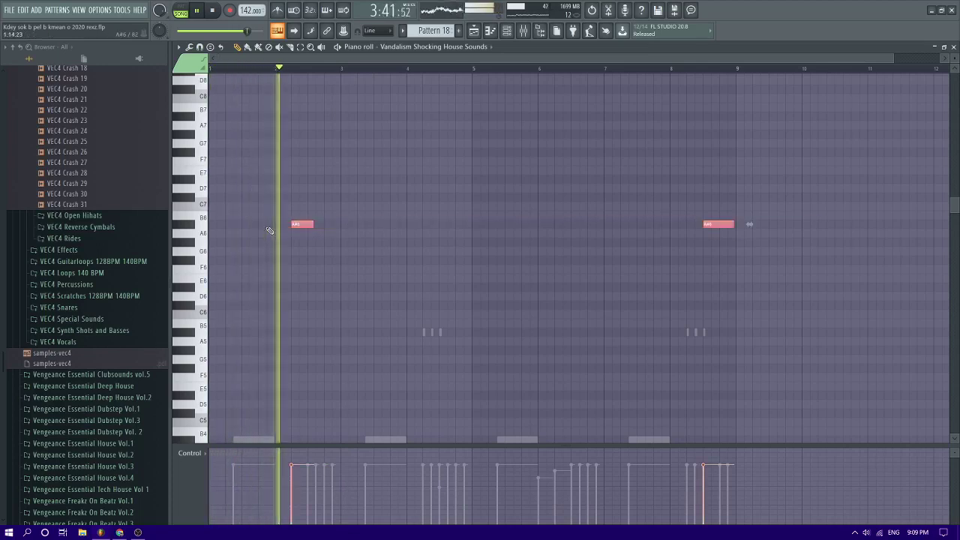
pyautogui.hotkey('ctrl', 'Down')
pyautogui.press('space')
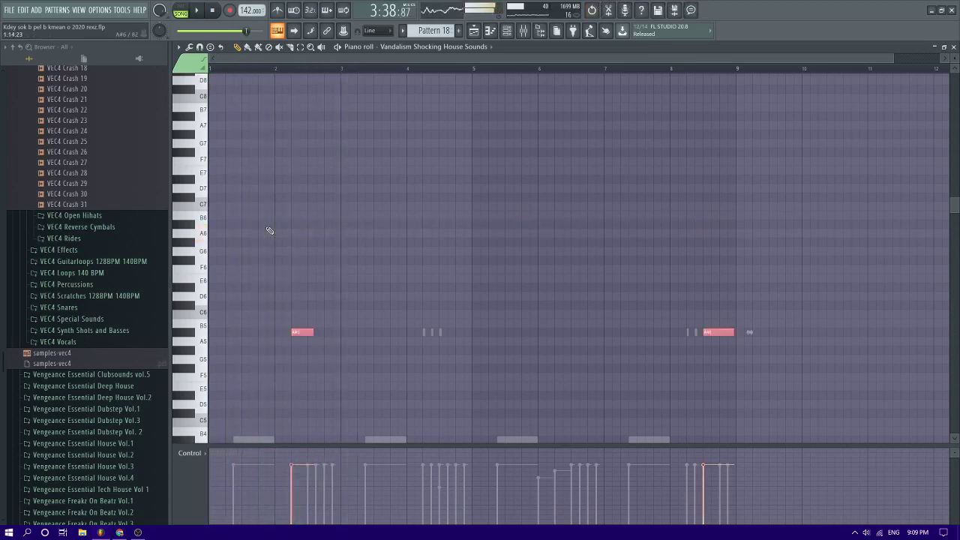
pyautogui.scroll(-3, 269, 231)
pyautogui.press('space')
pyautogui.scroll(-1, 285, 255)
pyautogui.hotkey('ctrl', 'd')
pyautogui.scroll(3, 286, 272)
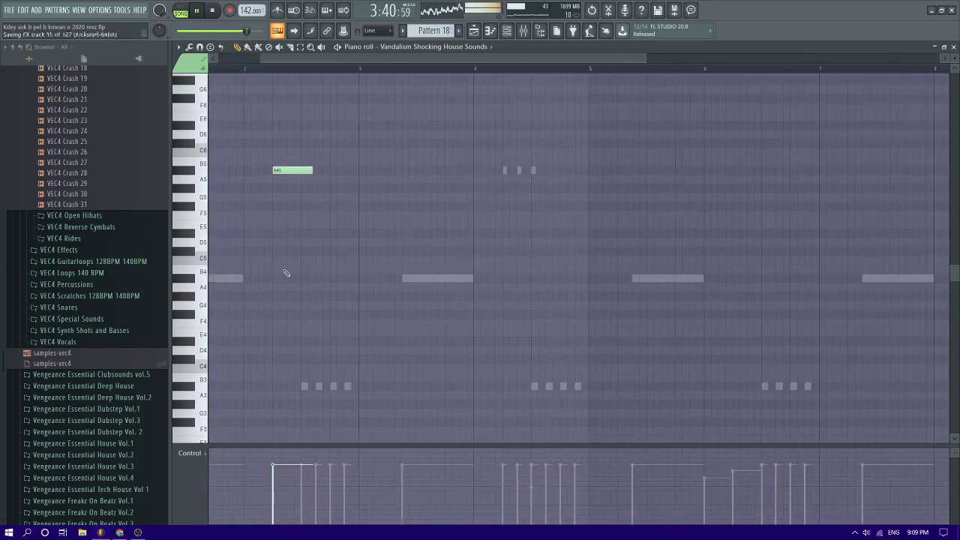
pyautogui.keyDown('ctrl'); pyautogui.scroll(2, 286, 273); pyautogui.keyUp('ctrl')
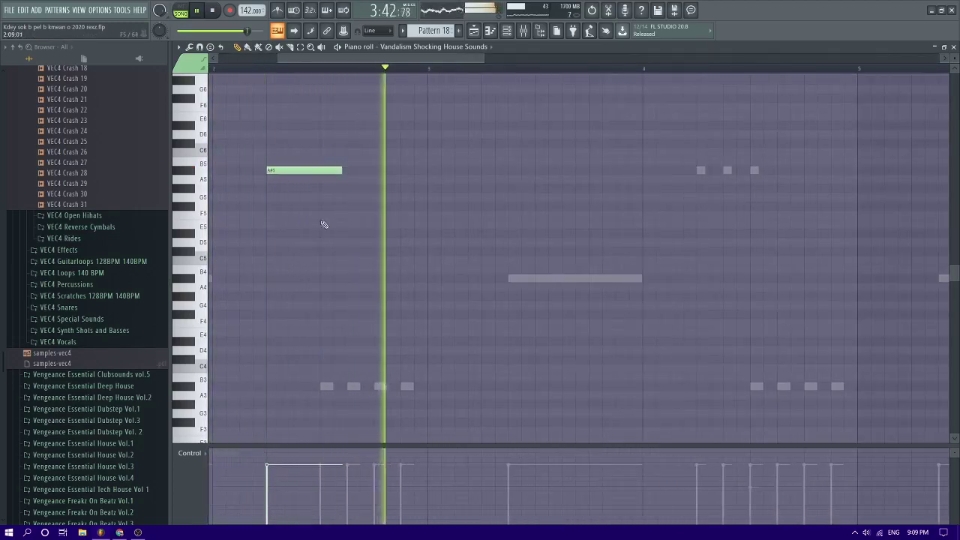
# Lengthen the Vandalism Shocking House Sounds A#5 note in bar 2 to nearly the start of bar 3 and play Pattern 18
pyautogui.keyDown('ctrl'); pyautogui.scroll(-5, 337, 204); pyautogui.keyUp('ctrl')
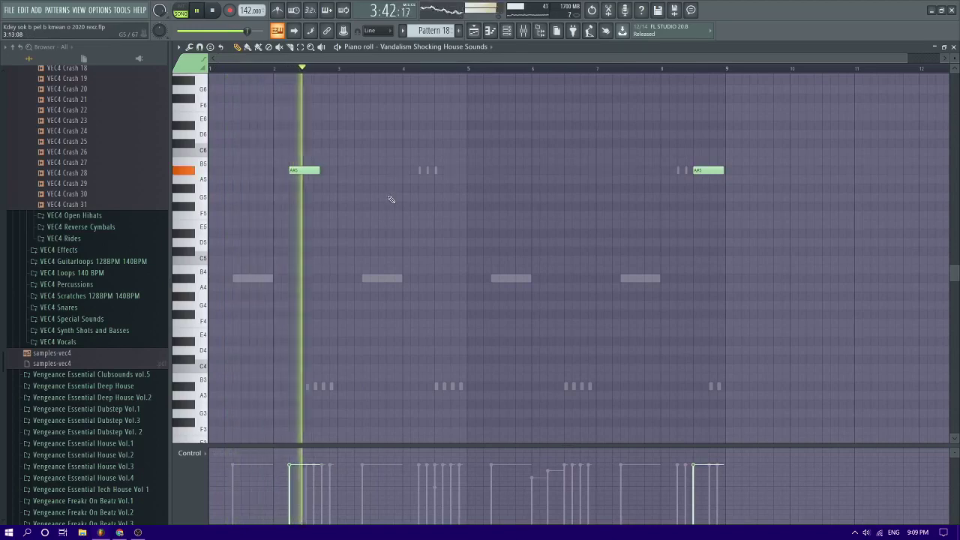
pyautogui.press('space')
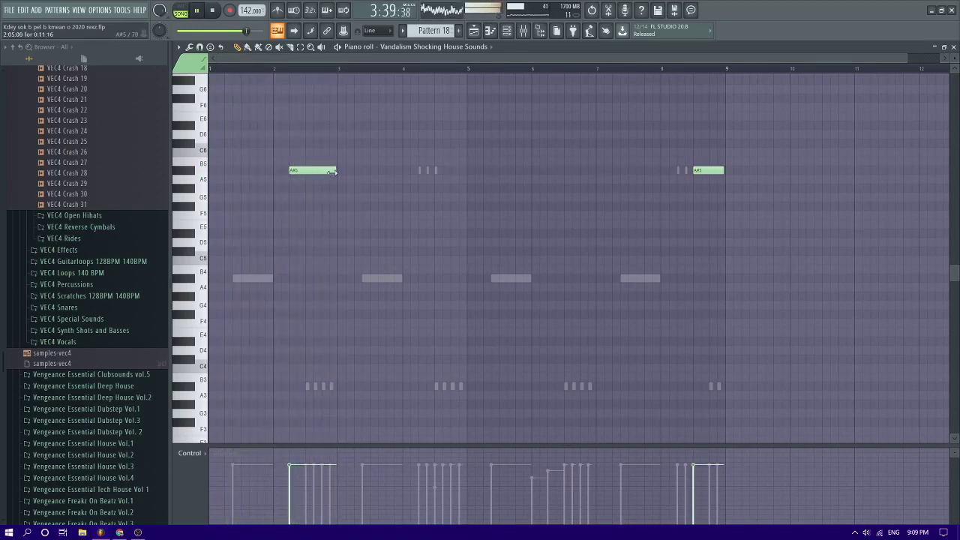
pyautogui.scroll(9, 377, 230)
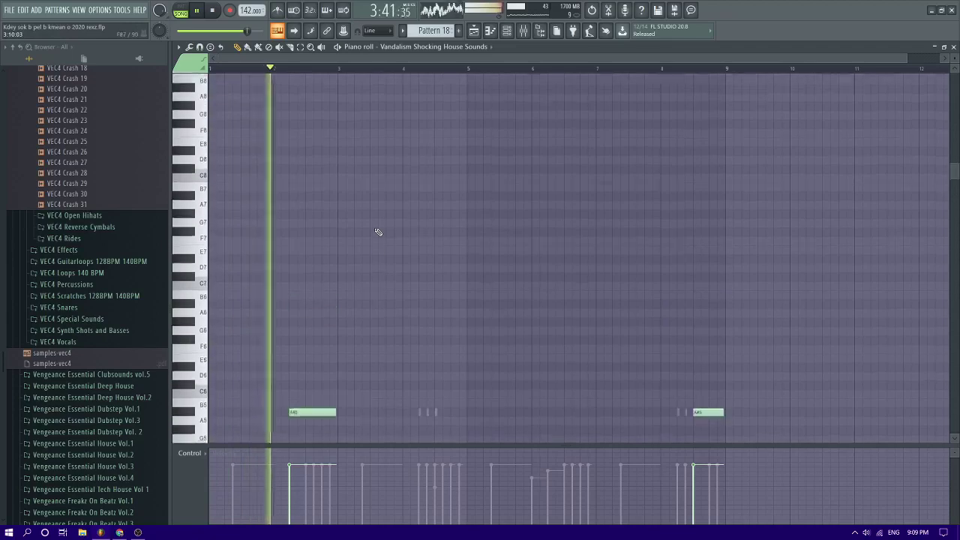
pyautogui.scroll(-6, 378, 232)
pyautogui.scroll(-7, 421, 235)
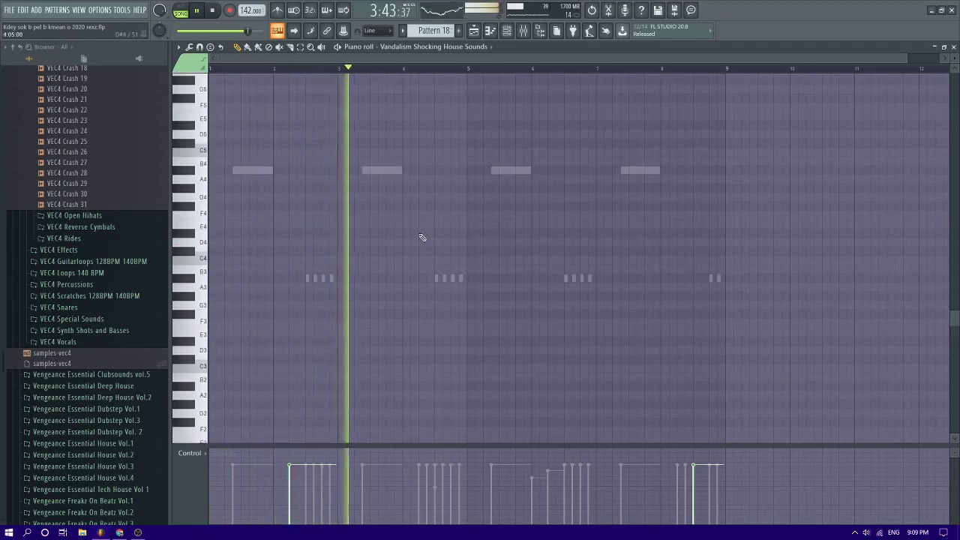
pyautogui.scroll(6, 421, 237)
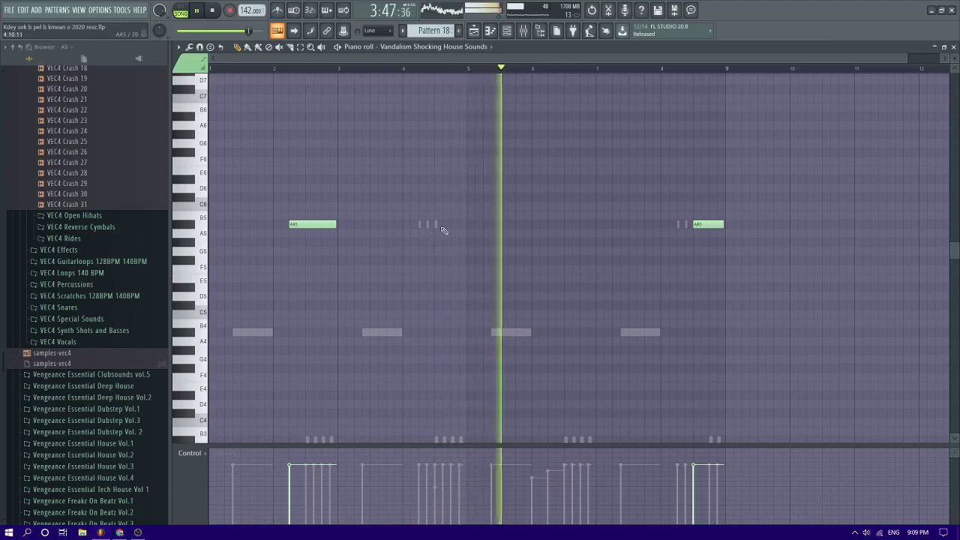
# Switch to the tambourine notes, delete the first of the four A#3 notes in bar 4 and play the section
pyautogui.press('space')
pyautogui.scroll(-6, 442, 300)
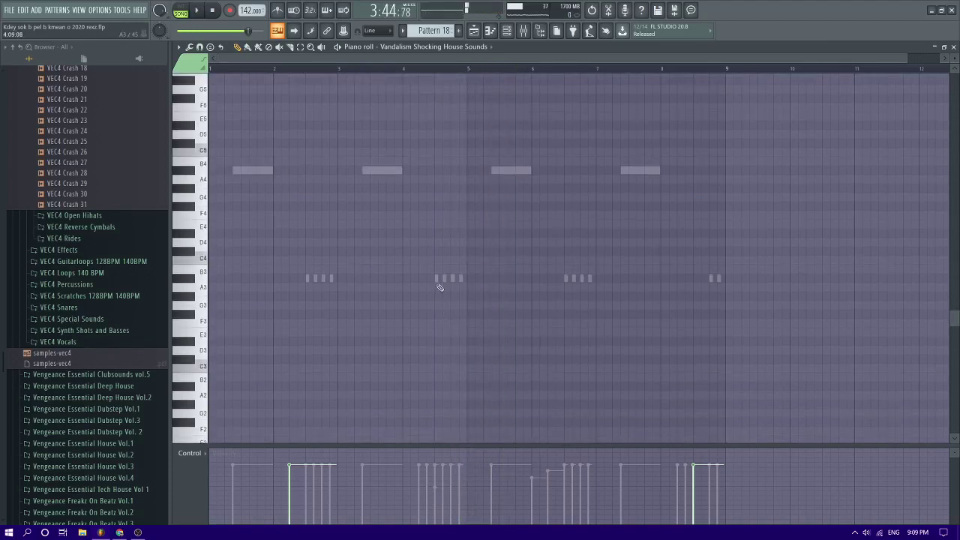
pyautogui.scroll(3, 442, 343)
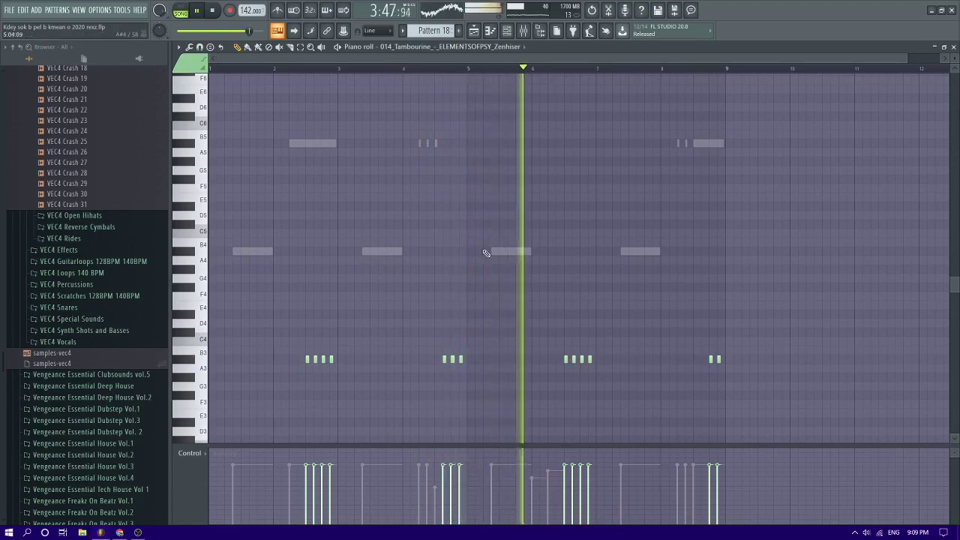
pyautogui.scroll(18, 600, 187)
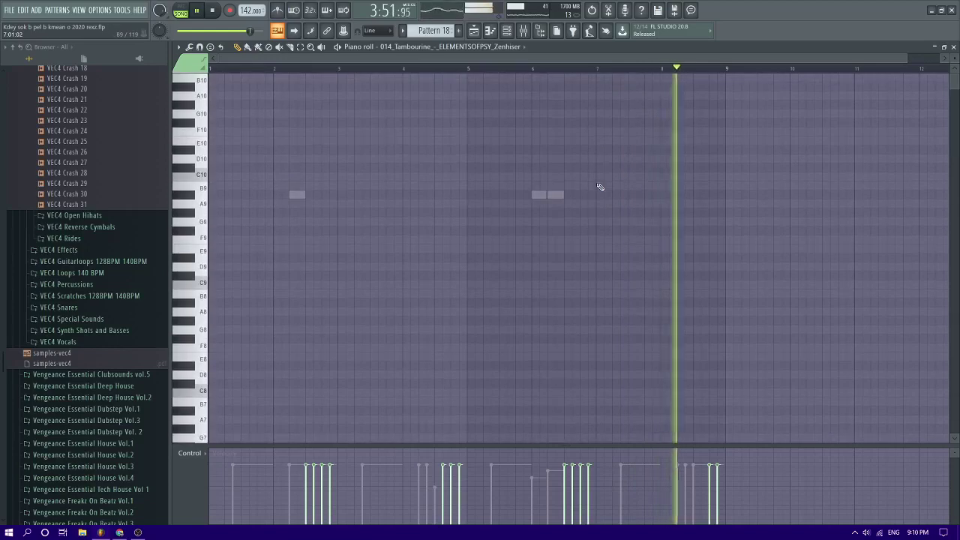
# Return to the playlist and place the sofi_tukker Batshit acapella clip on Track 19 at 129:15:00, just before Pattern 18
pyautogui.click(476, 30)
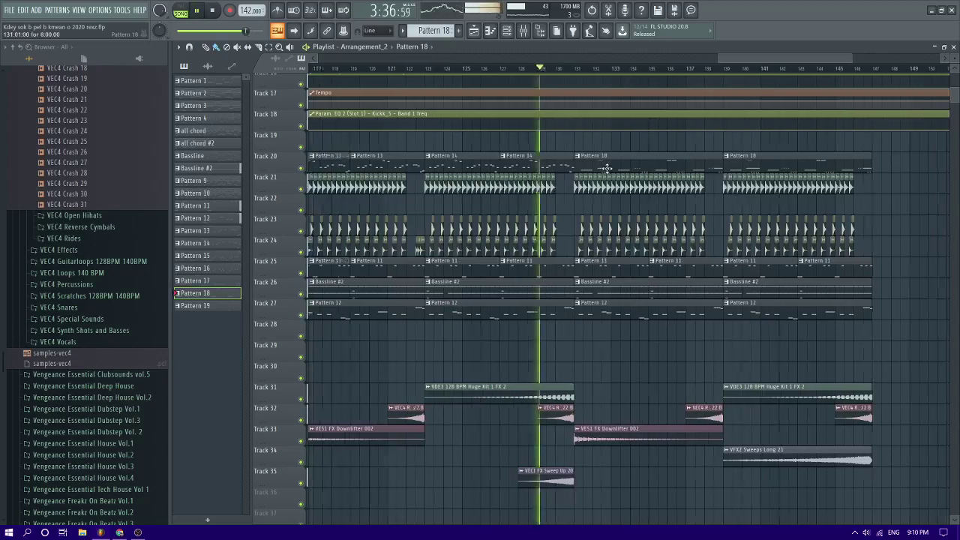
pyautogui.scroll(-5, 535, 187)
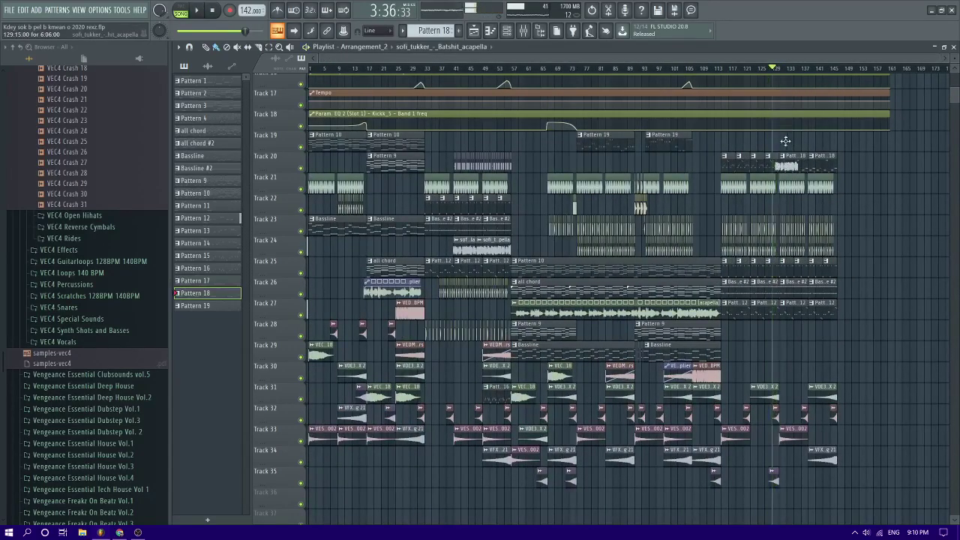
pyautogui.scroll(5, 783, 135)
pyautogui.press('space')
pyautogui.scroll(2, 733, 146)
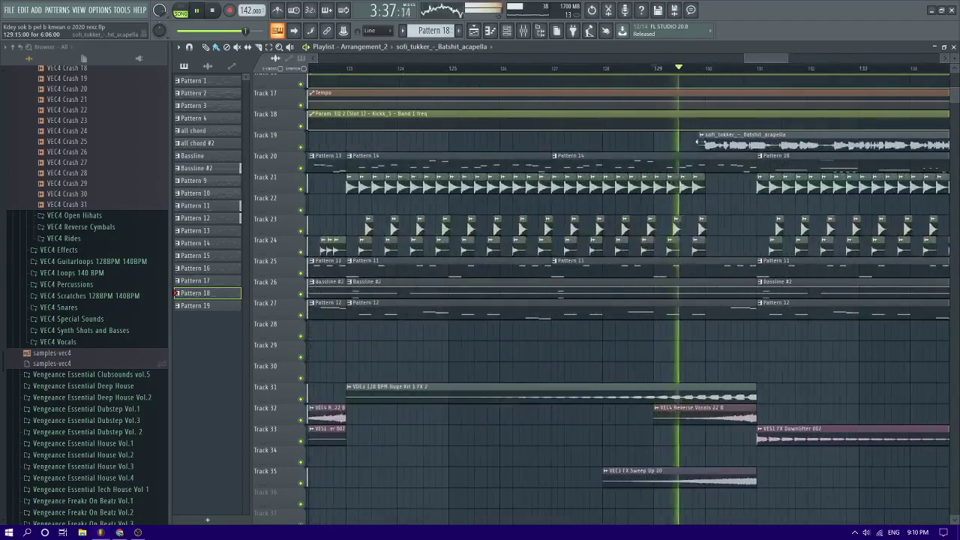
# Trim the Batshit acapella clip on Track 19 to a length of 1:08:00 and play the transition into Pattern 18
pyautogui.scroll(-2, 676, 139)
pyautogui.scroll(2, 675, 139)
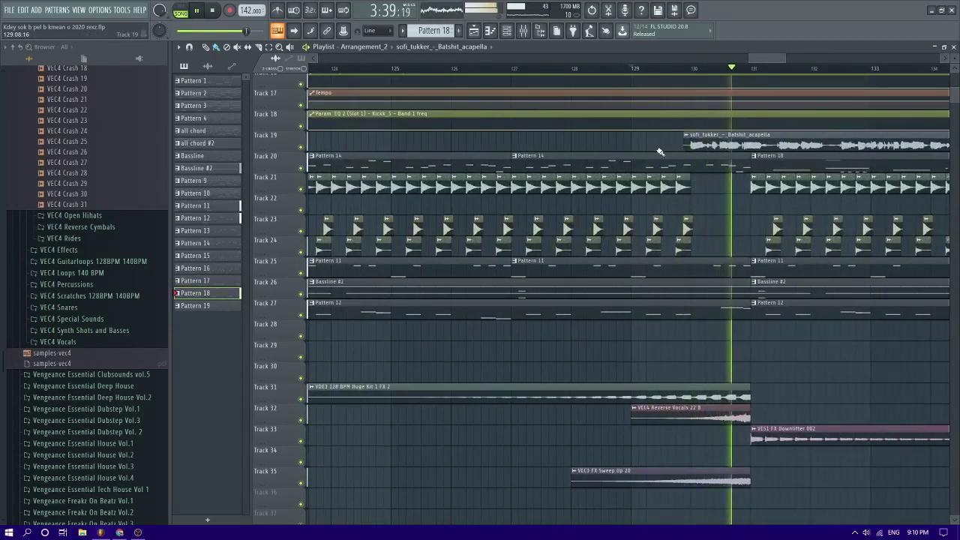
pyautogui.scroll(-3, 660, 153)
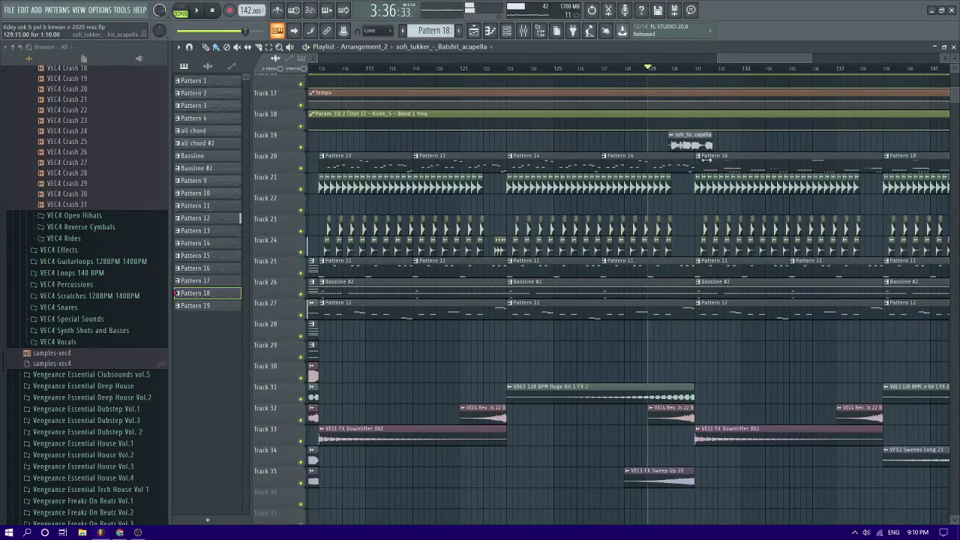
pyautogui.scroll(3, 703, 159)
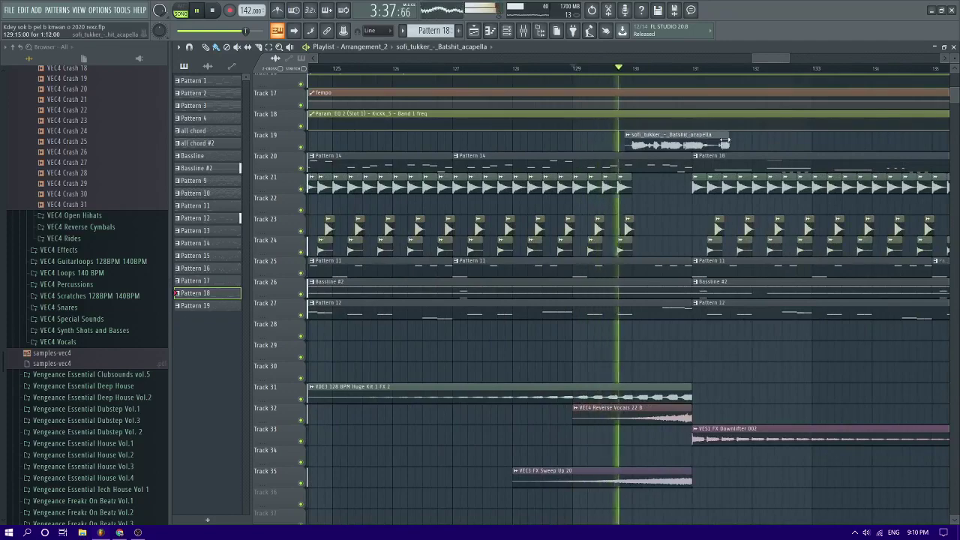
pyautogui.scroll(2, 711, 144)
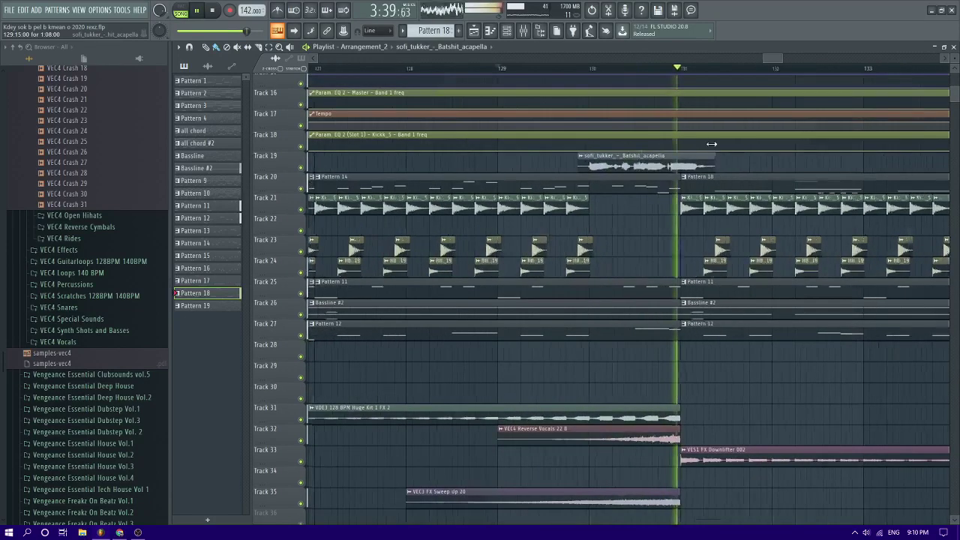
pyautogui.scroll(-5, 627, 167)
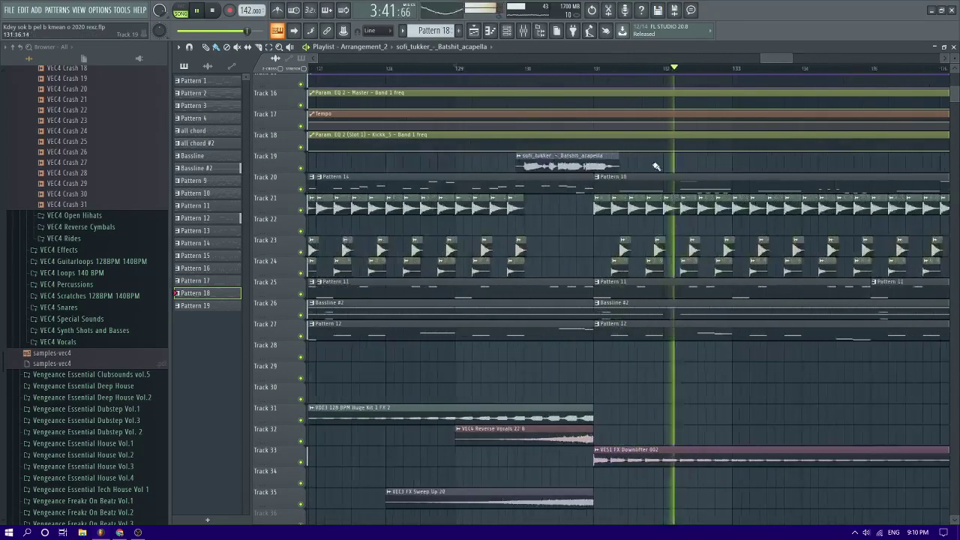
# Select the Batshit acapella clip on Track 19 and look through the sample pack folders in the browser
pyautogui.scroll(-3, 572, 163)
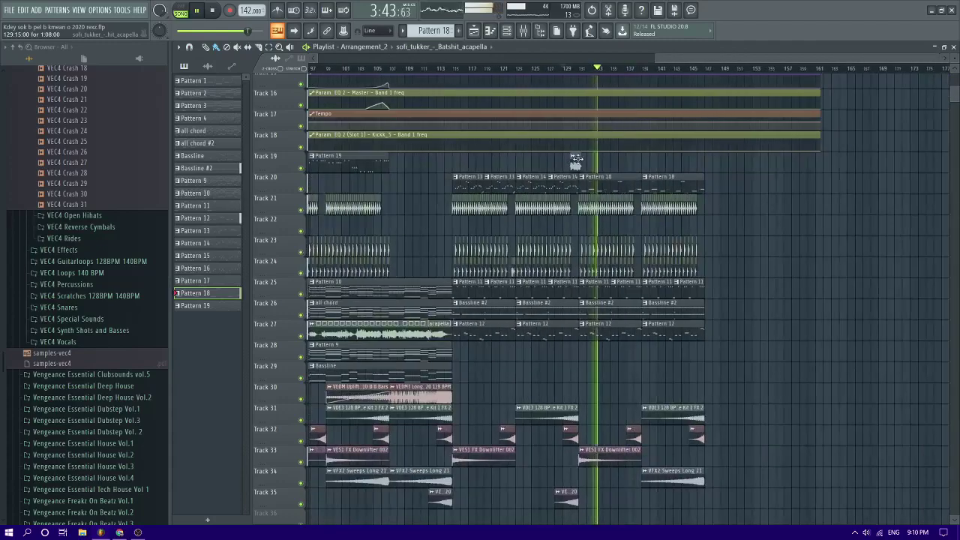
pyautogui.click(573, 162)
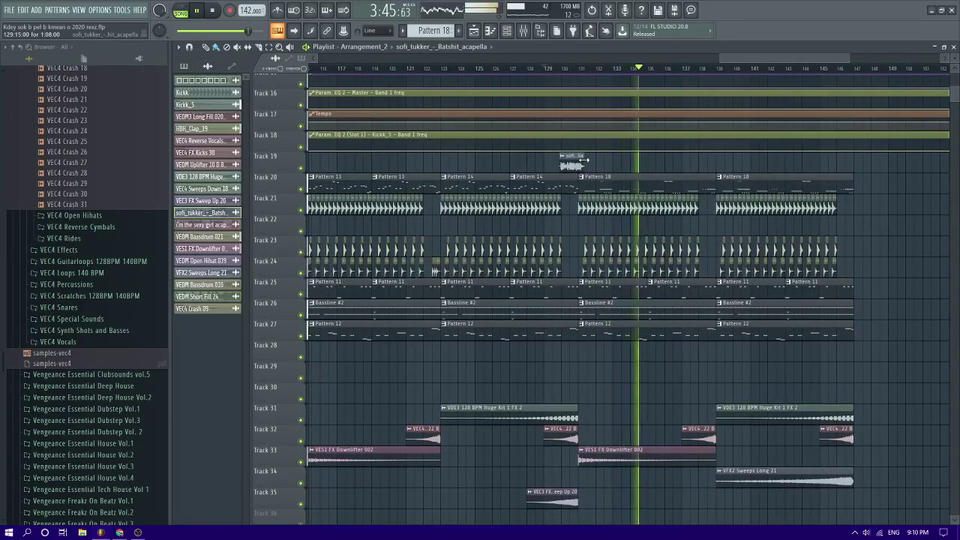
pyautogui.scroll(10, 113, 188)
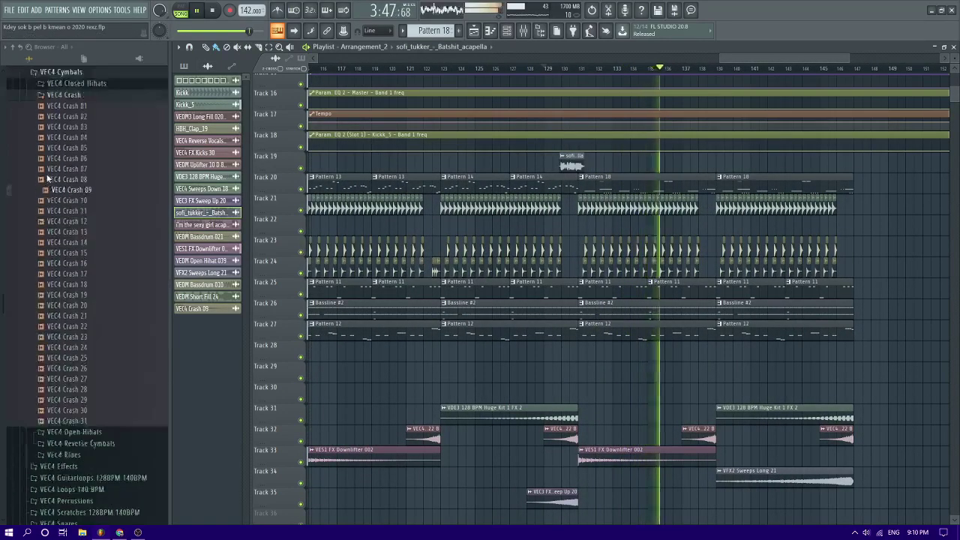
pyautogui.scroll(4, 670, 130)
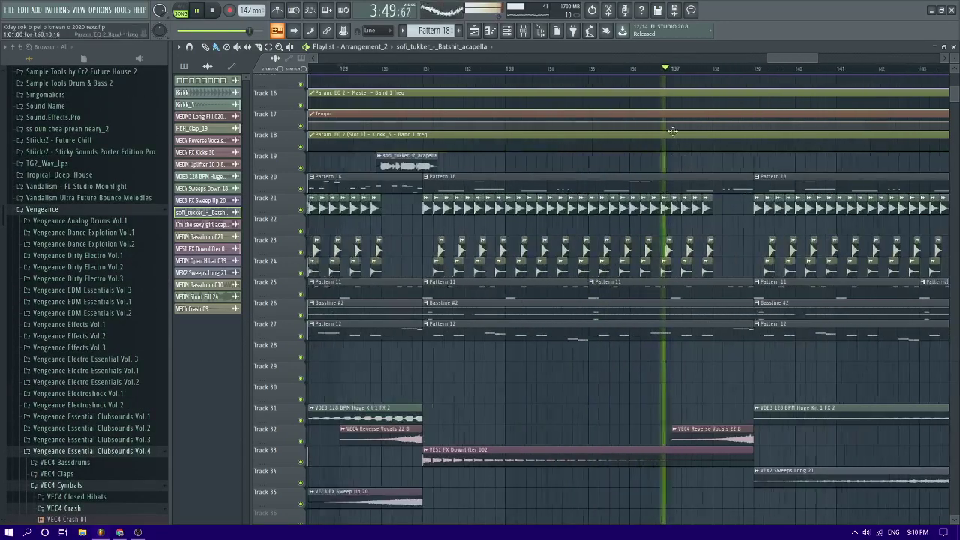
# Open Pattern 18's Vandalism Shocking Trap notes, try splitting the first A#9 note of bar 6 into two short notes and play them
pyautogui.press('space')
pyautogui.doubleClick(635, 178)
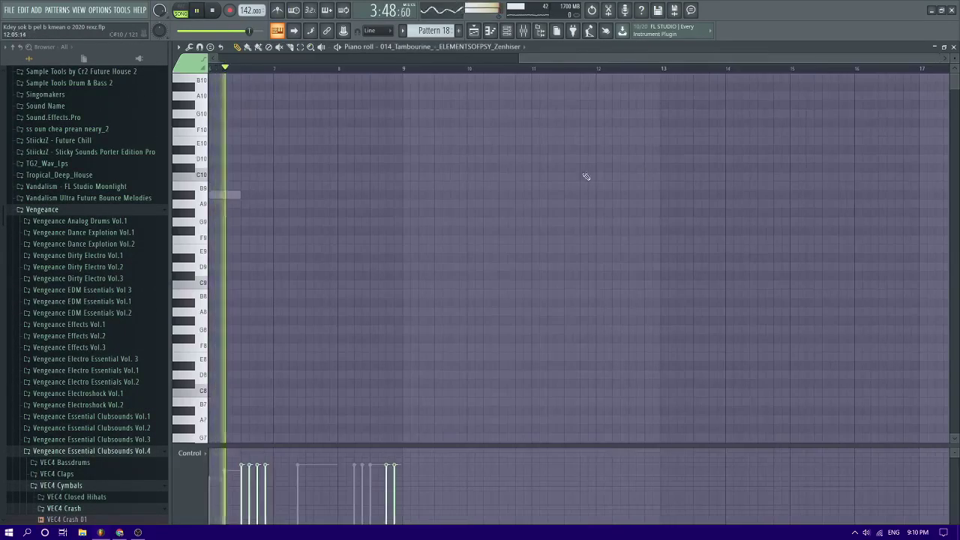
pyautogui.doubleClick(620, 195)
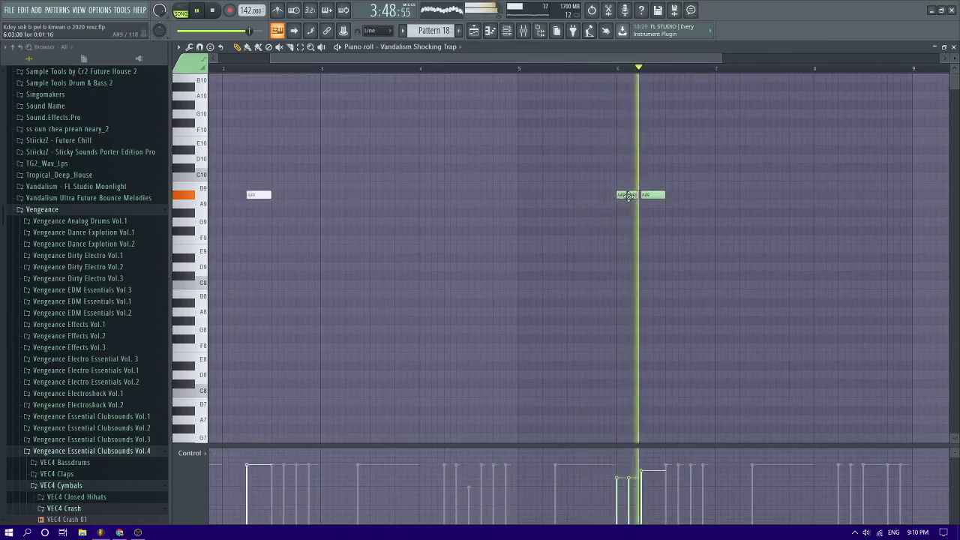
pyautogui.click(629, 195)
pyautogui.press('space')
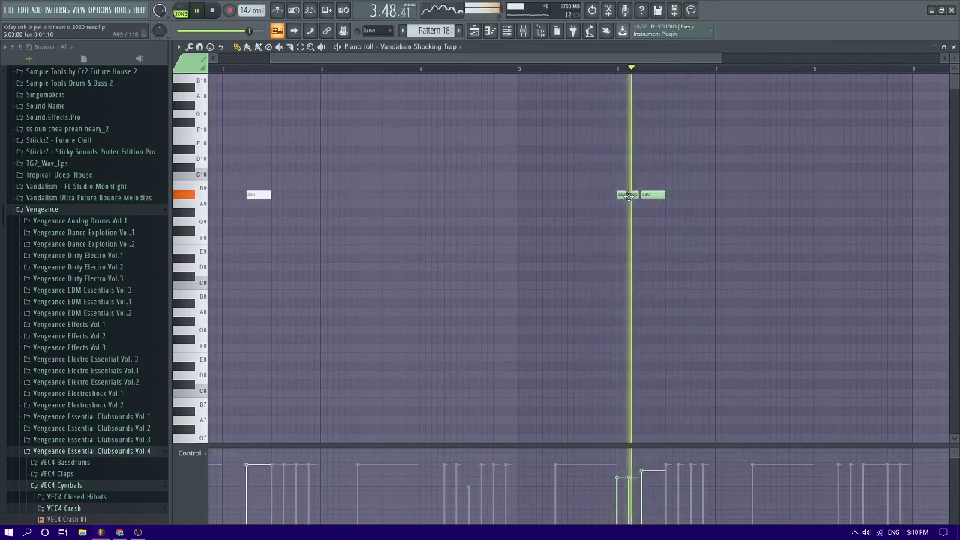
# Return to the playlist and listen through the two Pattern 18 sections from bar 131 onward
pyautogui.click(475, 32)
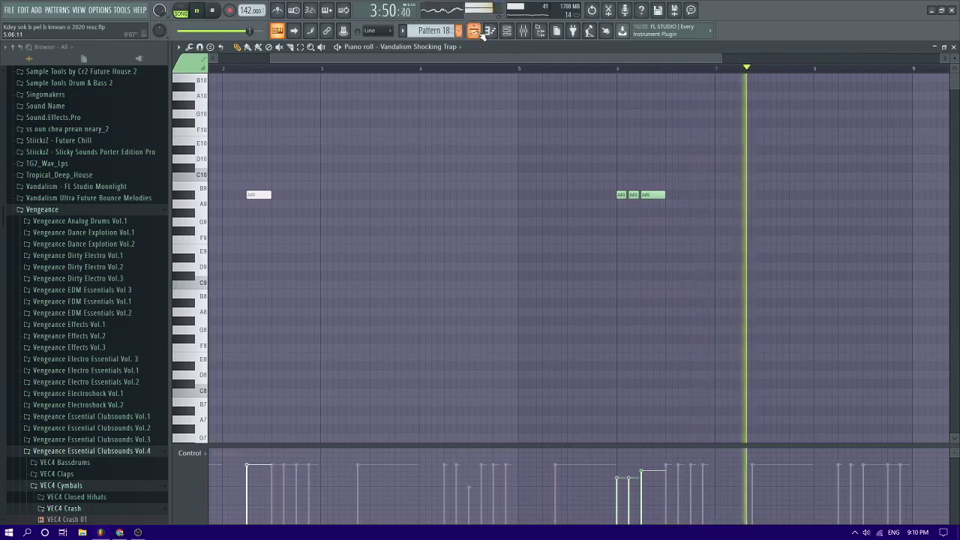
pyautogui.scroll(-2, 516, 161)
pyautogui.keyDown('ctrl'); pyautogui.scroll(3, 525, 164); pyautogui.keyUp('ctrl')
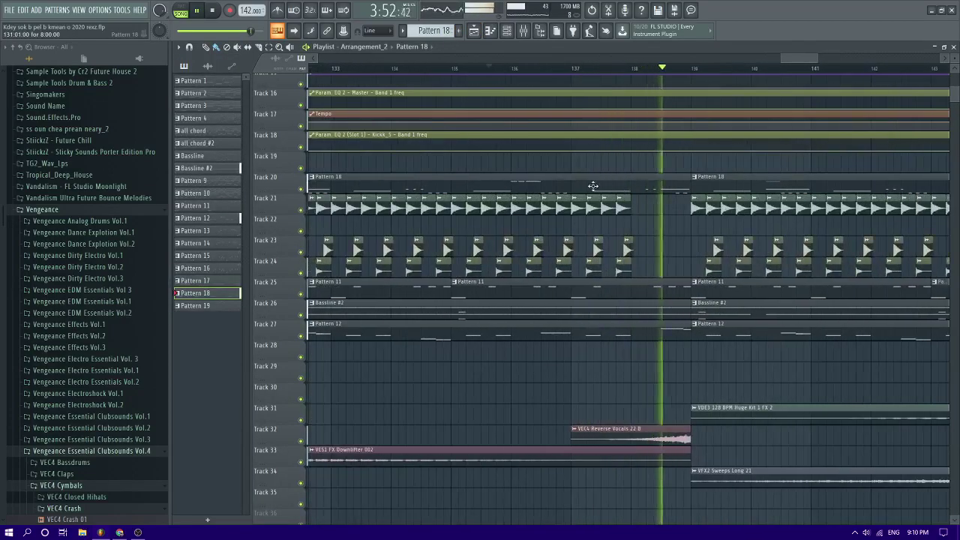
pyautogui.keyDown('ctrl'); pyautogui.scroll(-3, 579, 183); pyautogui.keyUp('ctrl')
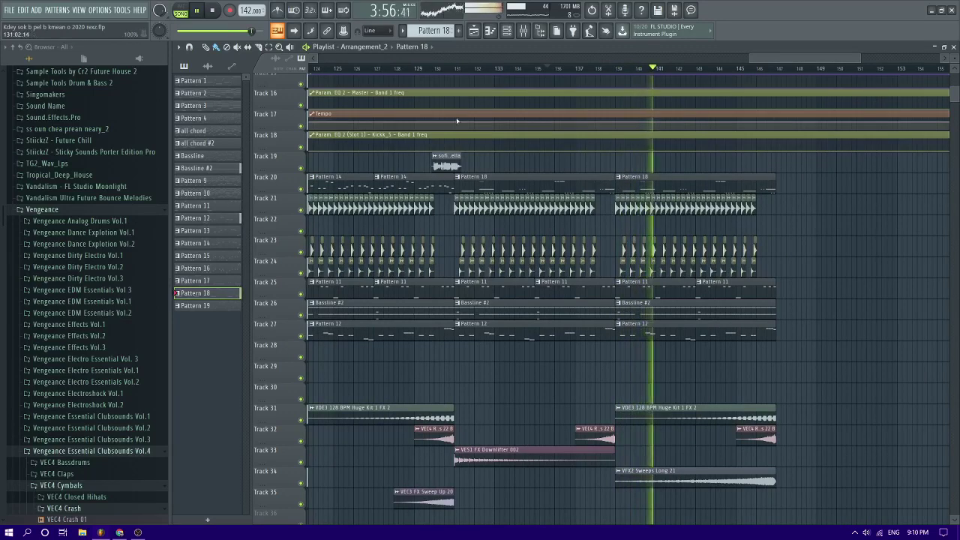
pyautogui.keyDown('ctrl'); pyautogui.scroll(3, 474, 179); pyautogui.keyUp('ctrl')
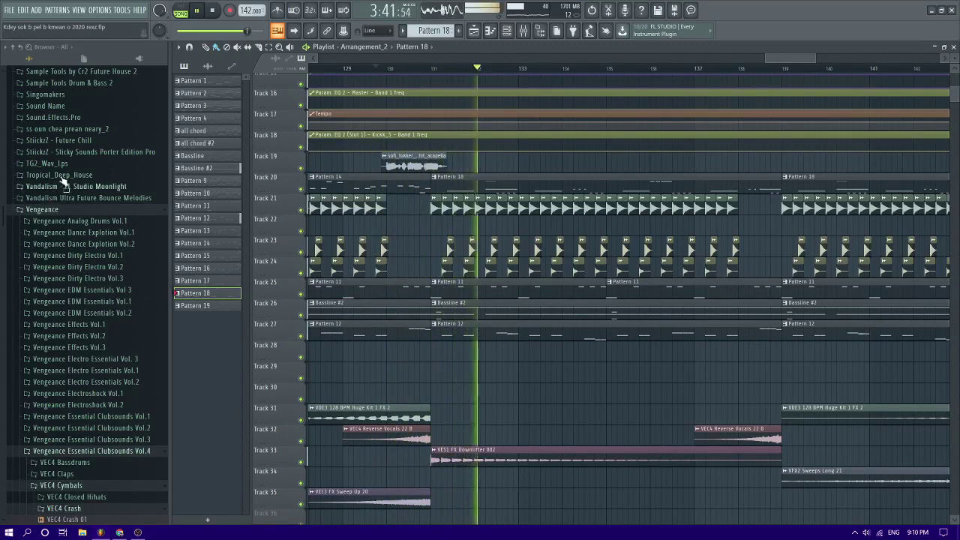
pyautogui.keyDown('ctrl'); pyautogui.scroll(-5, 506, 165); pyautogui.keyUp('ctrl')
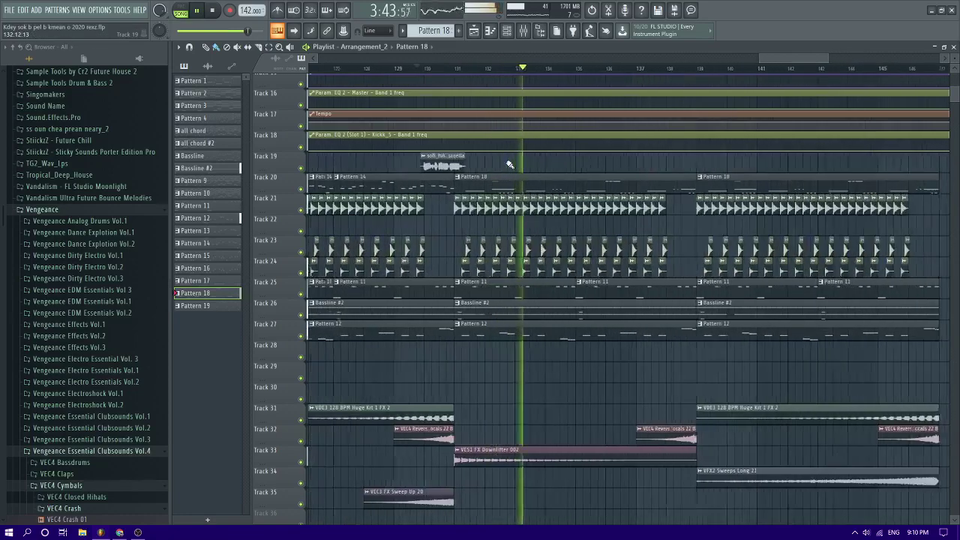
# Check the acapella folder in My Package and replay the arrangement from about bar 129
pyautogui.scroll(15, 45, 225)
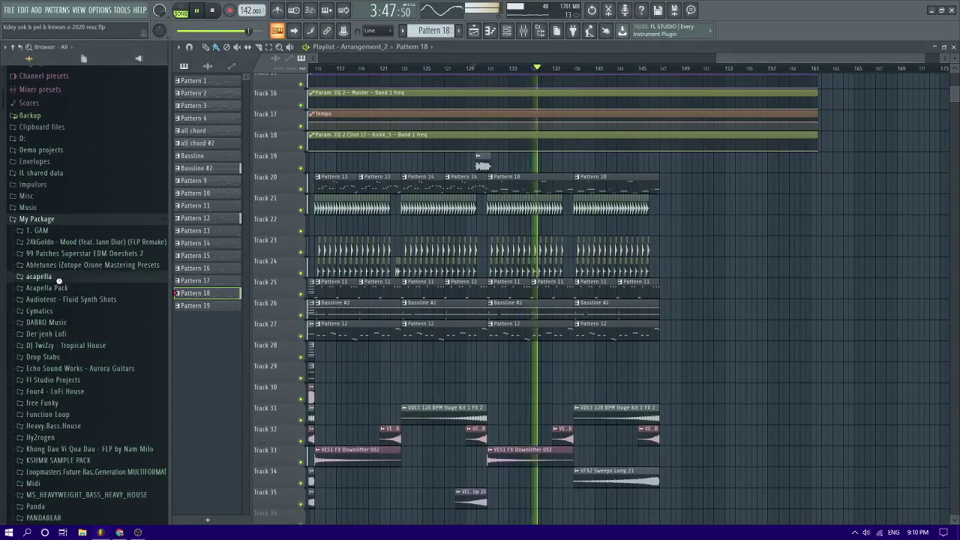
pyautogui.click(59, 278)
pyautogui.click(41, 72)
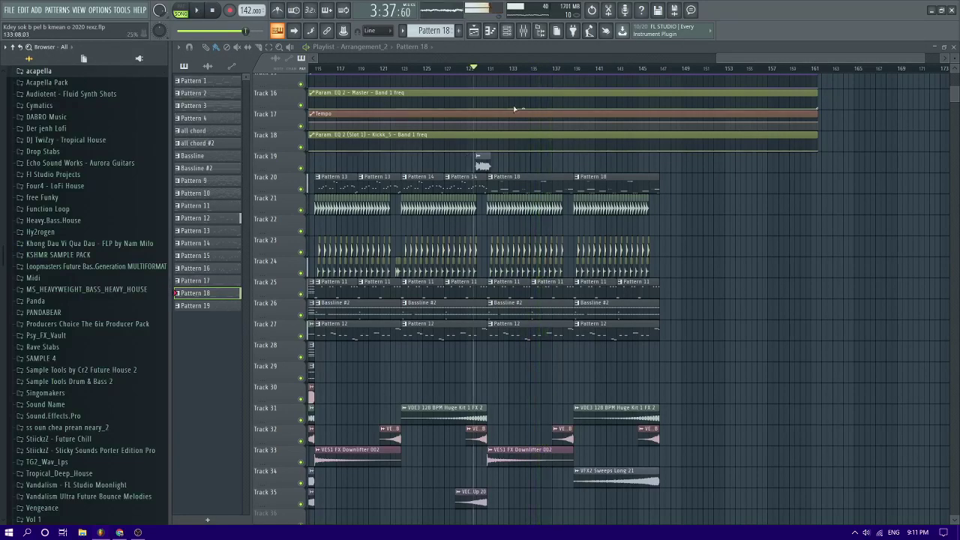
pyautogui.press('space')
pyautogui.scroll(4, 513, 109)
pyautogui.press('space')
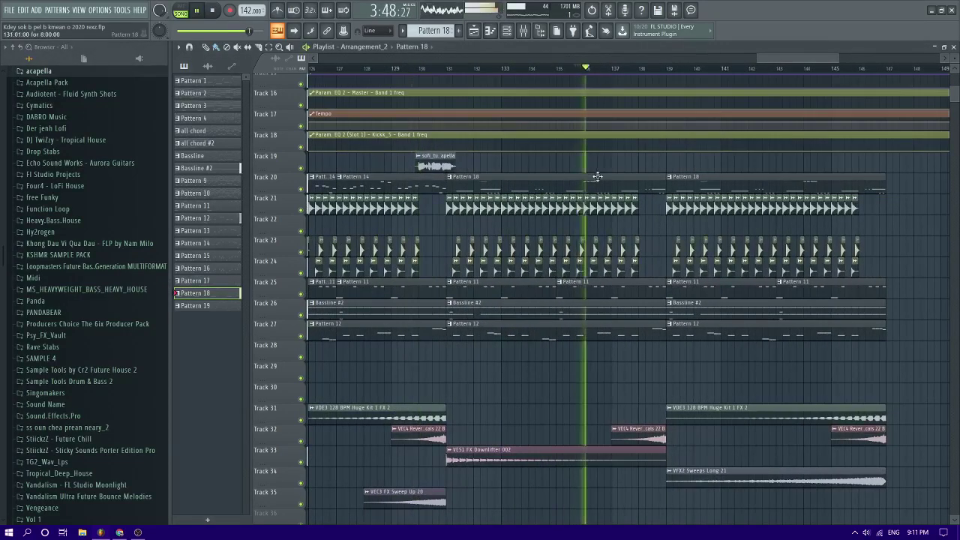
# Reopen Pattern 18's Vandalism Shocking Trap notes and rework bar 6 into one longer A#9 note followed by two short ones
pyautogui.doubleClick(597, 176)
pyautogui.press('space')
pyautogui.scroll(1, 229, 200)
pyautogui.rightClick(229, 196)
pyautogui.rightClick(229, 196)
pyautogui.scroll(-1, 225, 198)
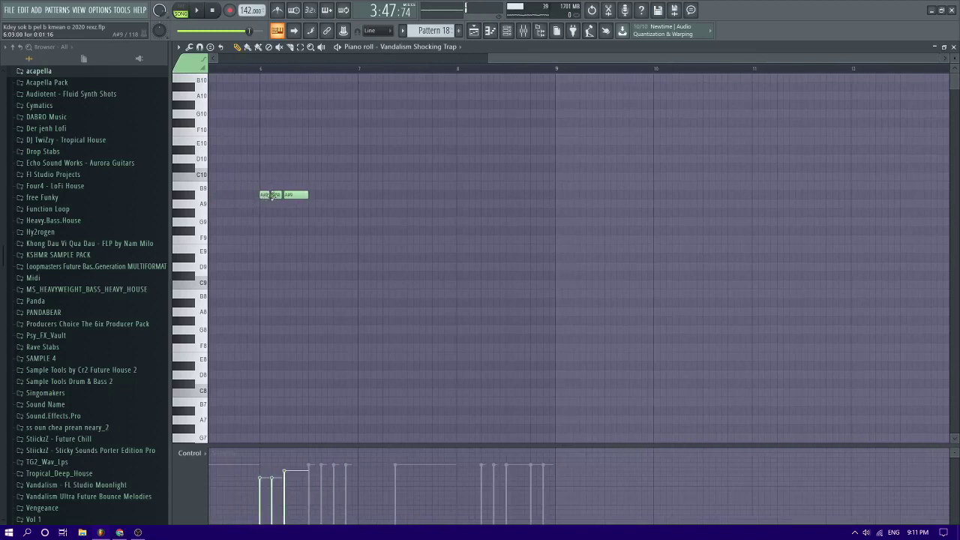
pyautogui.moveTo(303, 195); pyautogui.dragTo(293, 198)
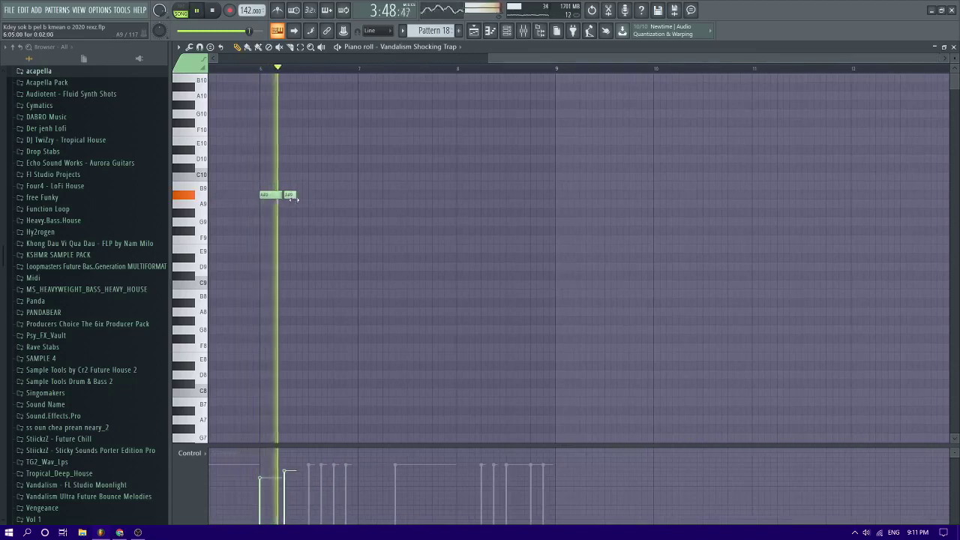
pyautogui.click(303, 195)
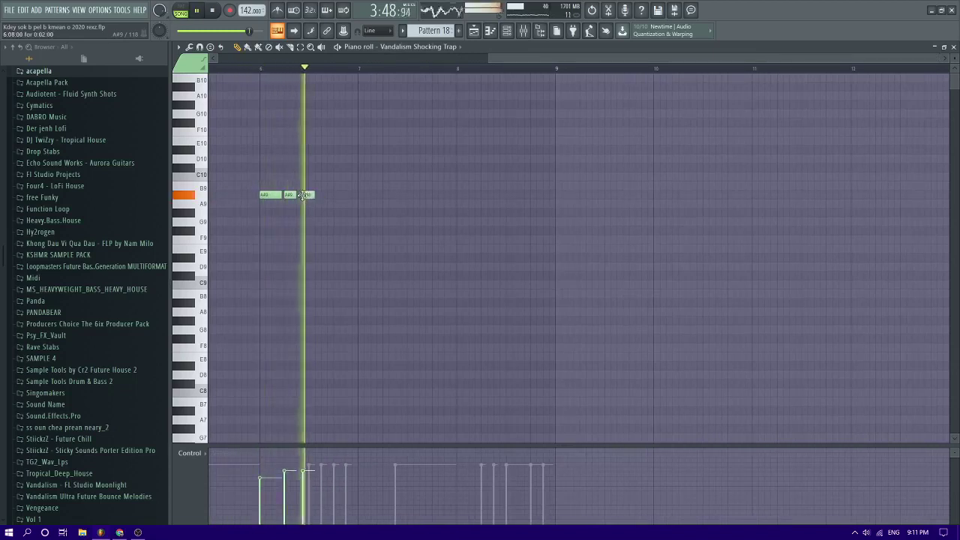
pyautogui.press('space')
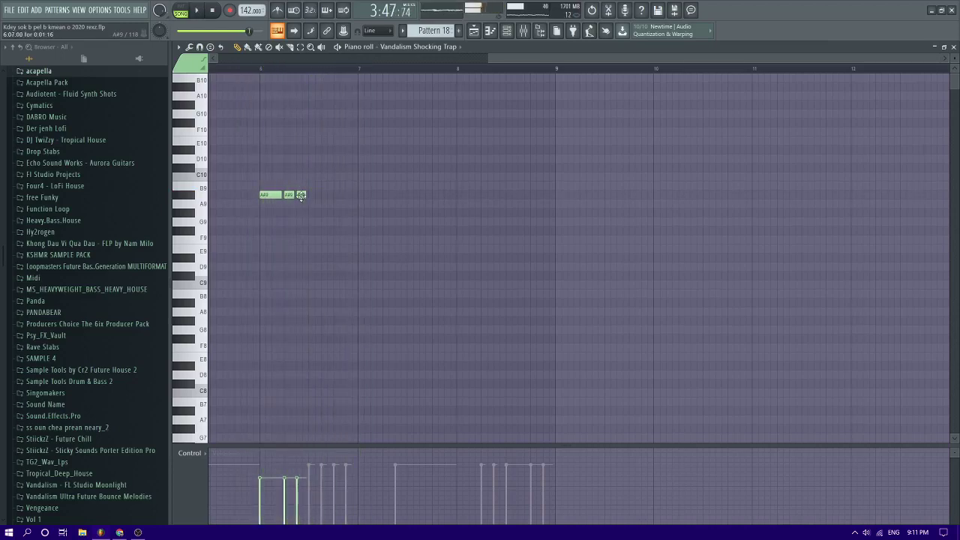
# Return to the playlist and replay the arrangement from about bar 135 into the second Pattern 18 section
pyautogui.click(473, 30)
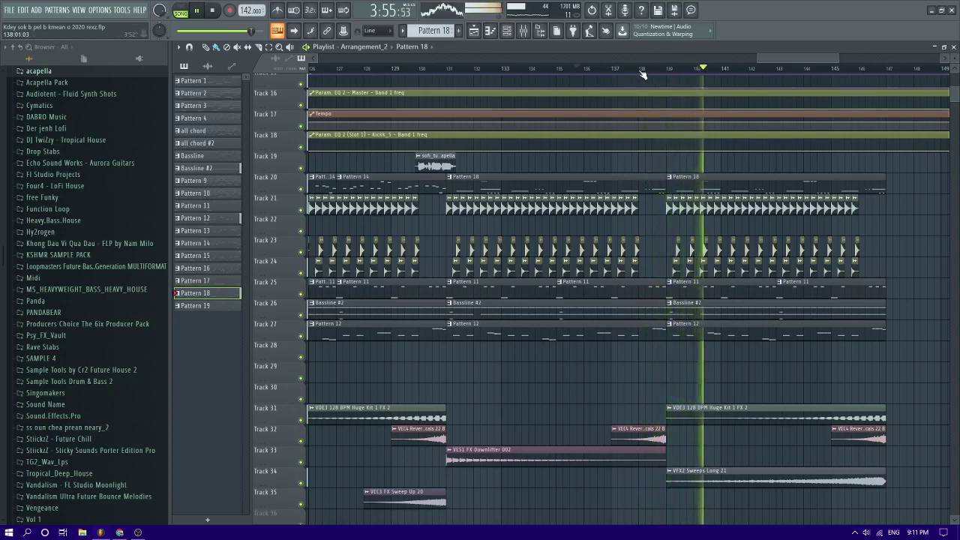
pyautogui.press('space')
pyautogui.press('space')
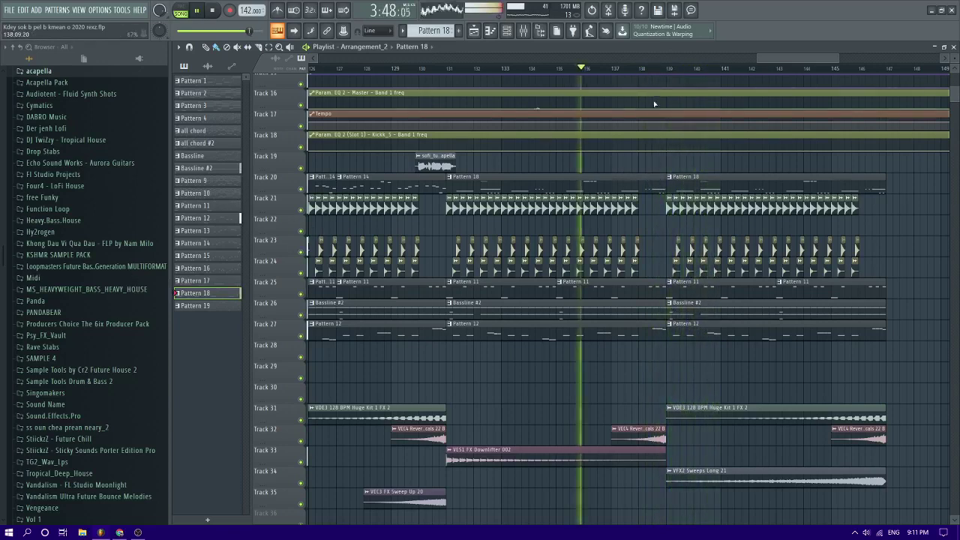
pyautogui.doubleClick(691, 187)
pyautogui.press('space')
pyautogui.click(473, 30)
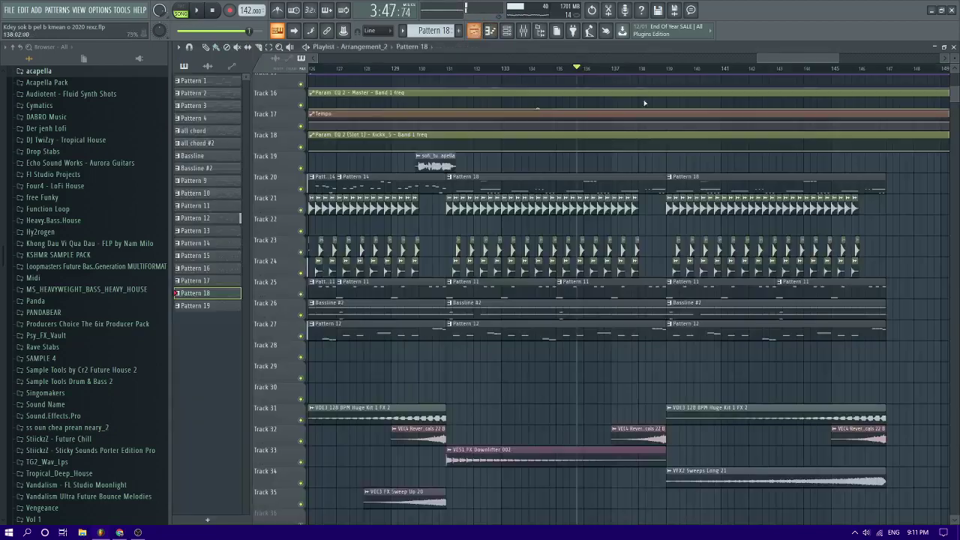
# Delete the long A#5 note in bar 8 of Pattern 18's Vandalism Shocking House Sounds and play the section in the playlist
pyautogui.doubleClick(672, 179)
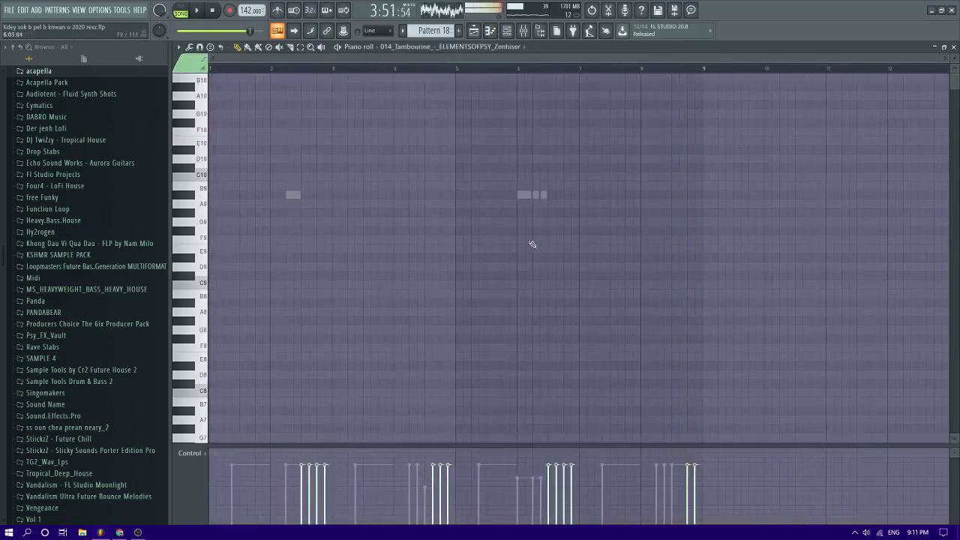
pyautogui.scroll(-9, 640, 232)
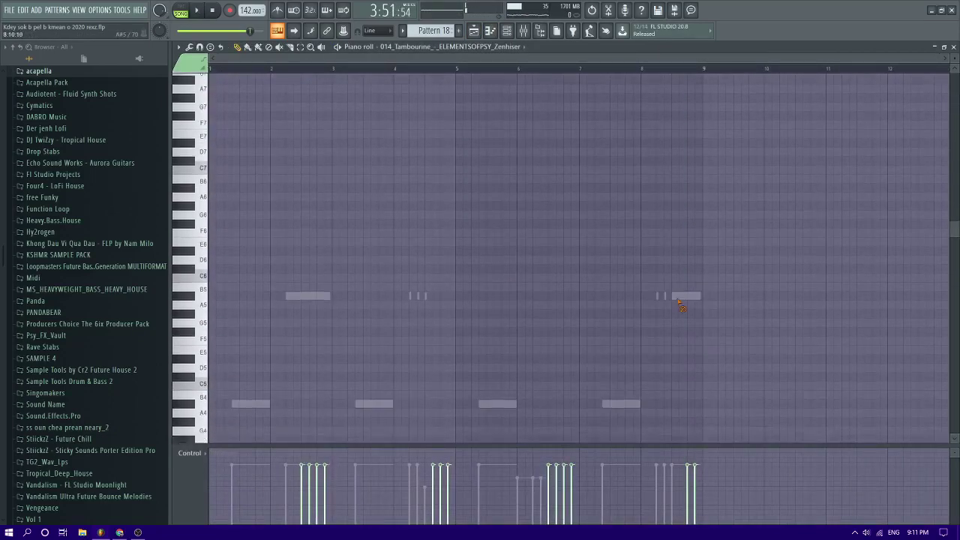
pyautogui.rightClick(685, 278)
pyautogui.rightClick(686, 278)
pyautogui.press('space')
pyautogui.scroll(6, 686, 276)
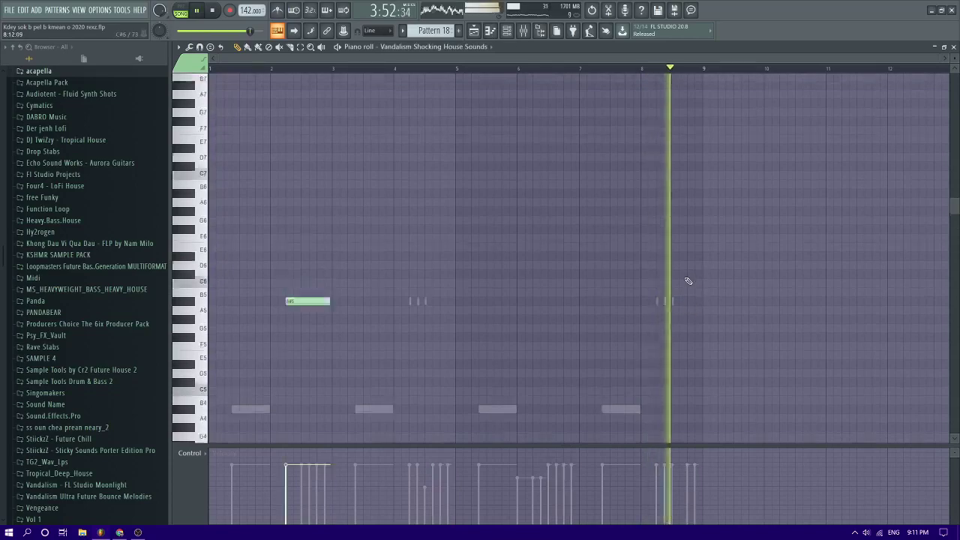
pyautogui.scroll(-6, 685, 266)
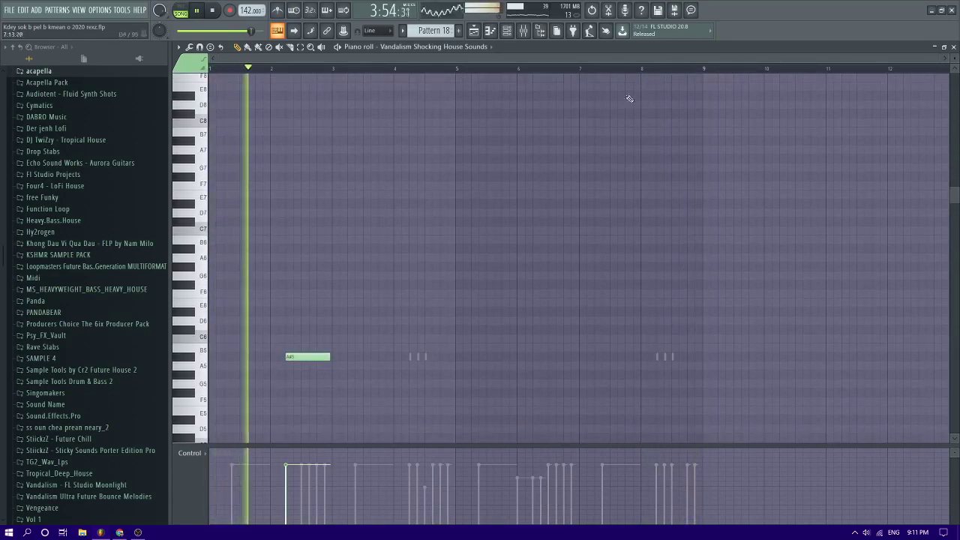
pyautogui.click(473, 32)
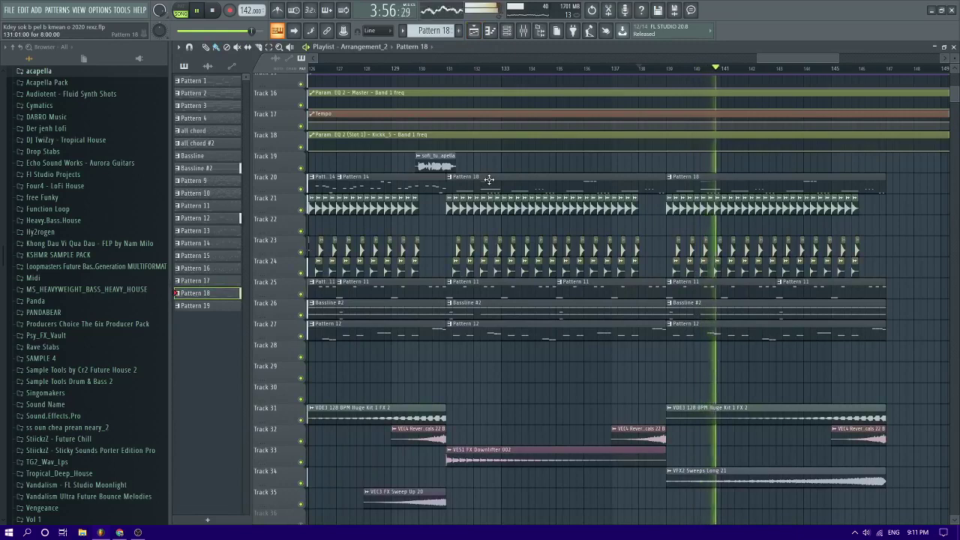
pyautogui.click(56, 267)
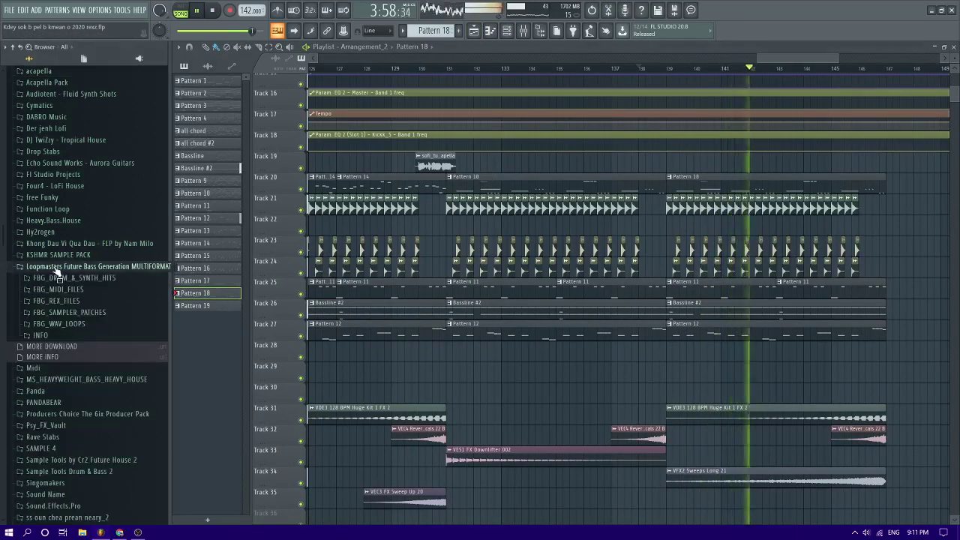
pyautogui.click(55, 266)
pyautogui.click(55, 267)
pyautogui.click(55, 267)
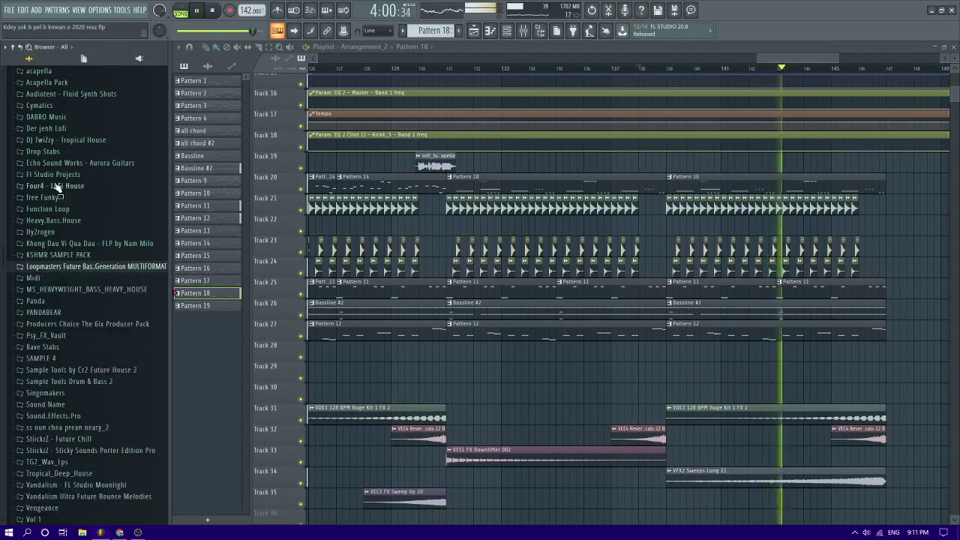
# Browse My Package to the Acapella Pack folder and open its 1700 Acapellas Mega Pack subfolder
pyautogui.scroll(4, 63, 210)
pyautogui.click(57, 207)
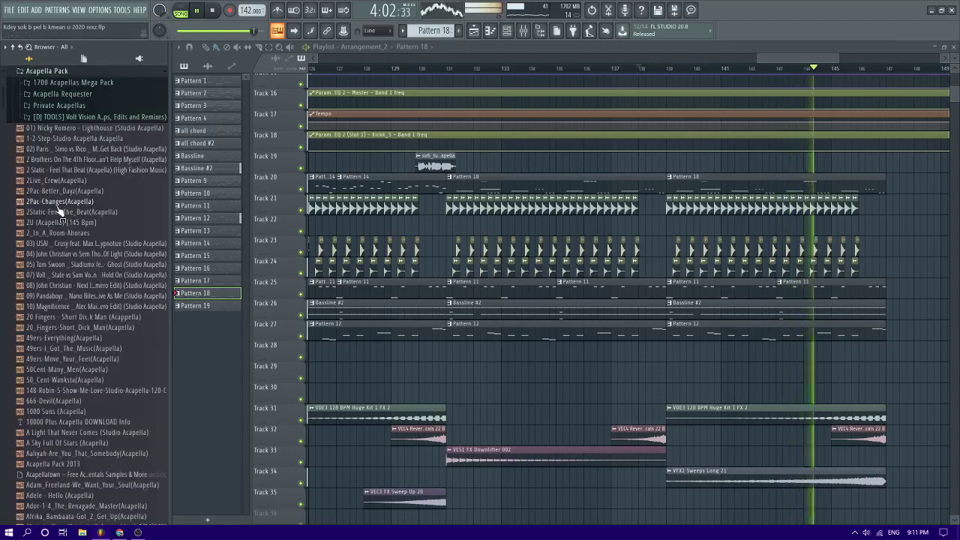
pyautogui.scroll(4, 64, 214)
pyautogui.click(64, 210)
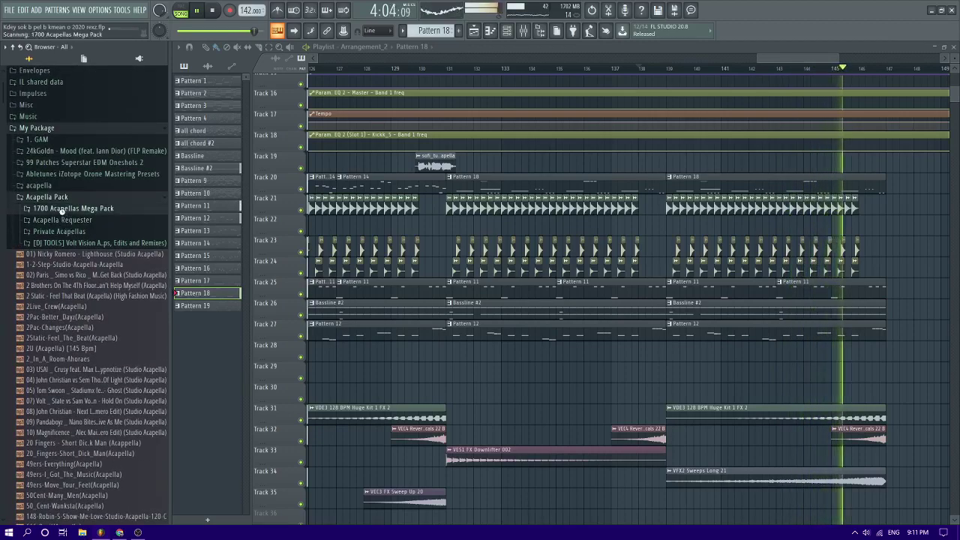
# Stop playback and look through the vocals in the 1700 Acapellas Mega Pack folder, then collapse the folder
pyautogui.scroll(-5, 64, 216)
pyautogui.press('space')
pyautogui.scroll(3, 64, 216)
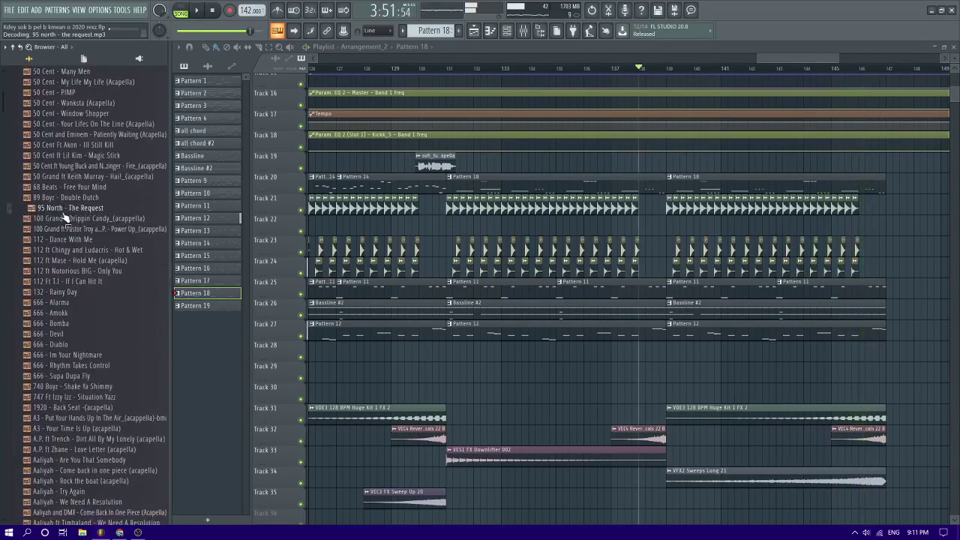
pyautogui.scroll(10, 68, 224)
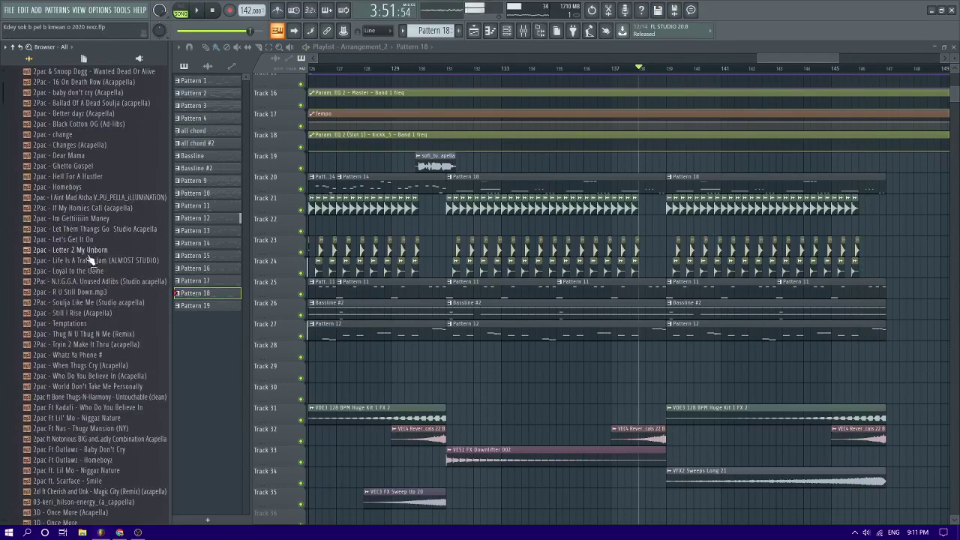
pyautogui.click(81, 192)
pyautogui.scroll(7, 75, 225)
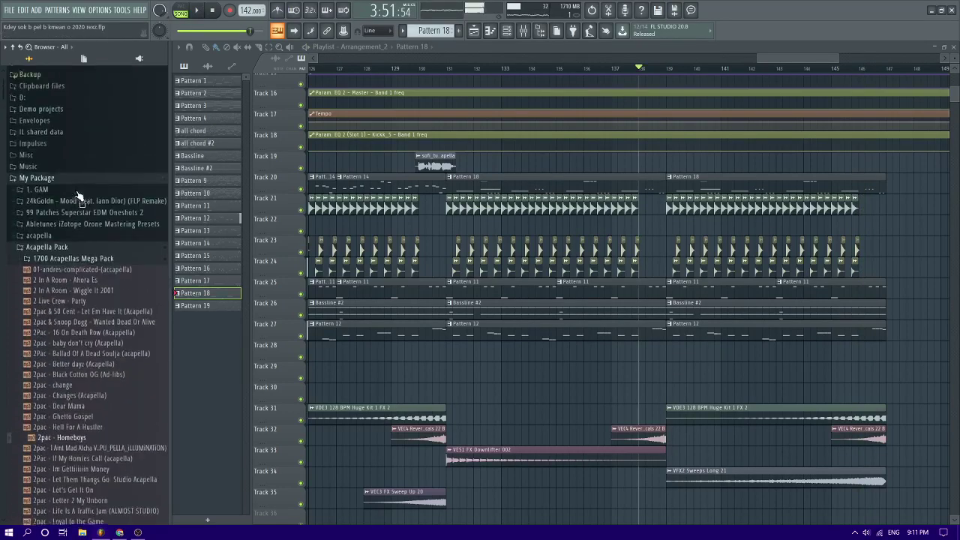
pyautogui.click(64, 261)
pyautogui.scroll(-4, 66, 225)
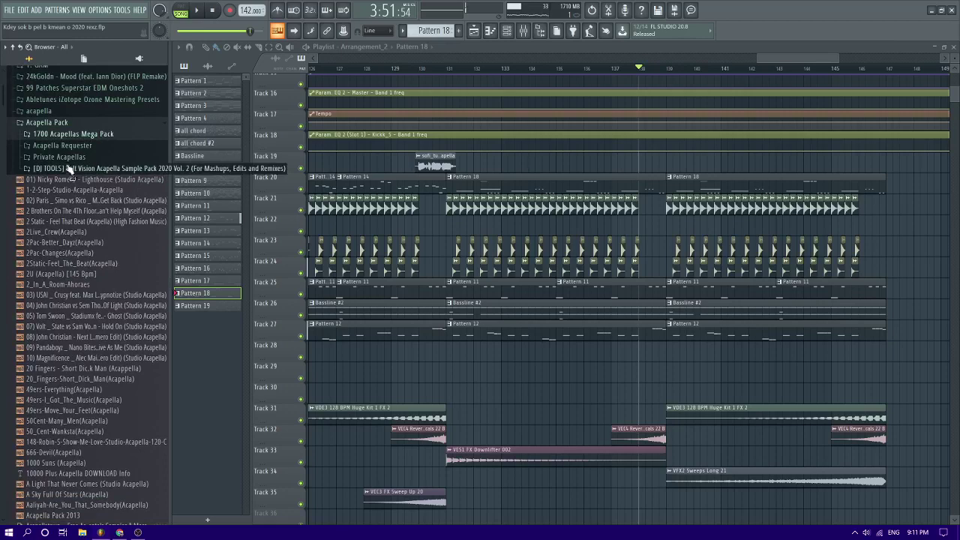
# Browse the Private Acapellas folder and preview vocals down to I Bet My Life (Acapella)
pyautogui.click(60, 157)
pyautogui.scroll(-6, 83, 189)
pyautogui.click(68, 208)
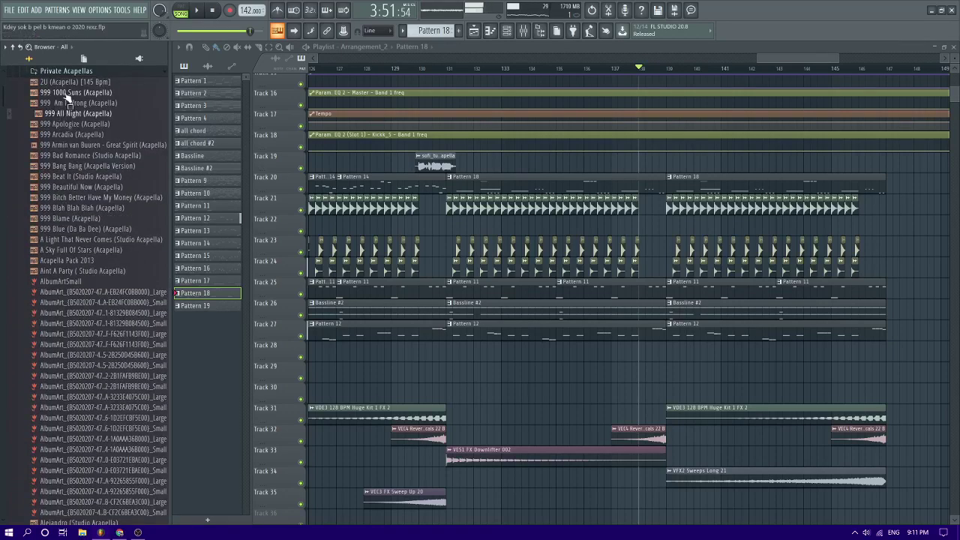
pyautogui.scroll(-8, 79, 271)
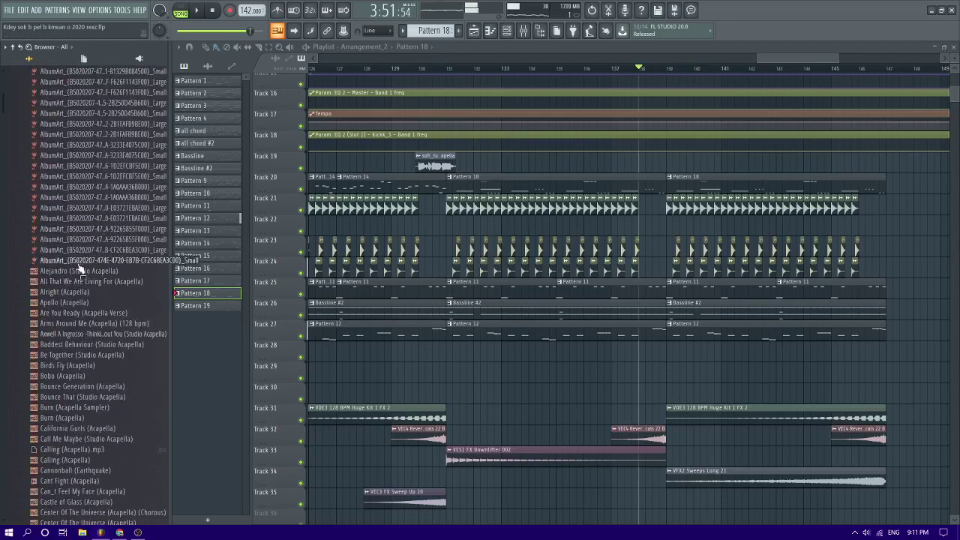
pyautogui.scroll(-12, 81, 277)
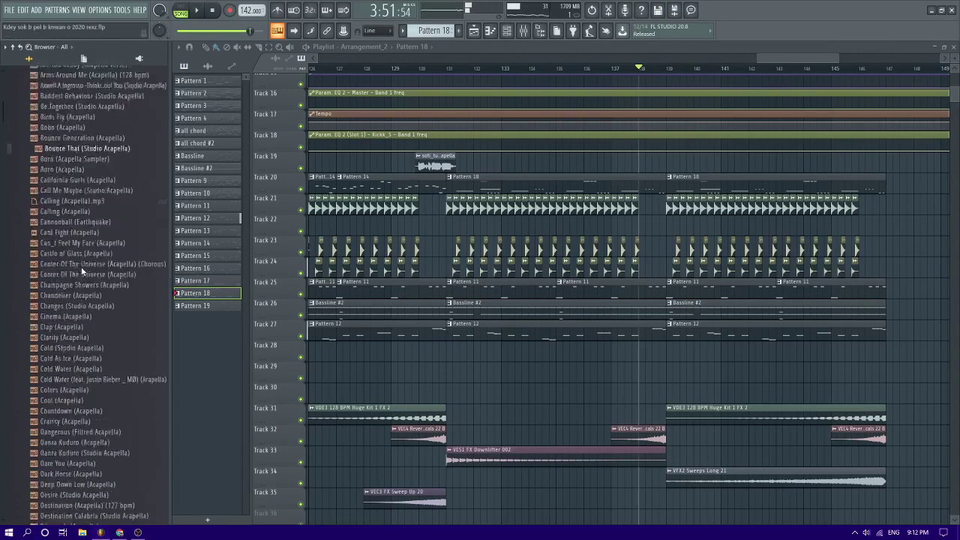
pyautogui.scroll(-4, 84, 267)
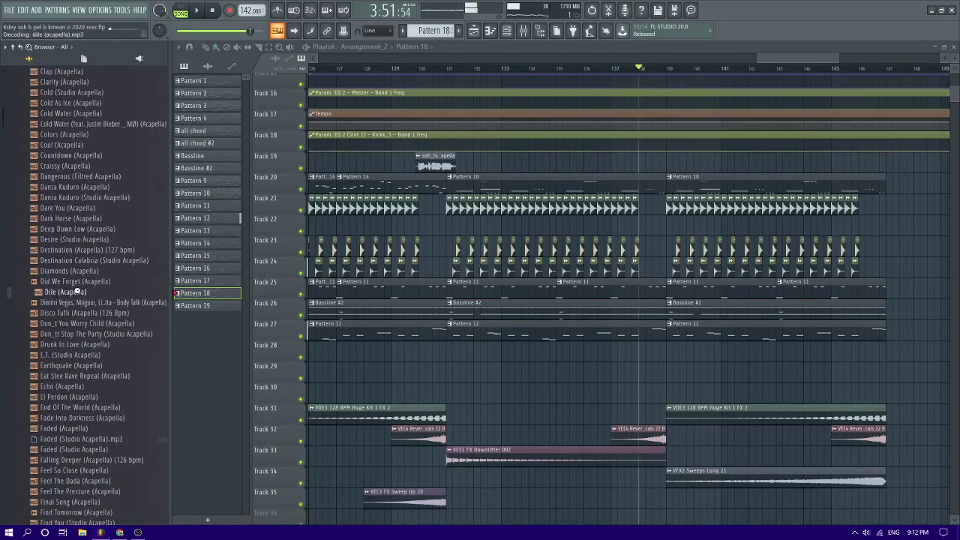
pyautogui.scroll(-4, 79, 292)
pyautogui.scroll(-8, 75, 234)
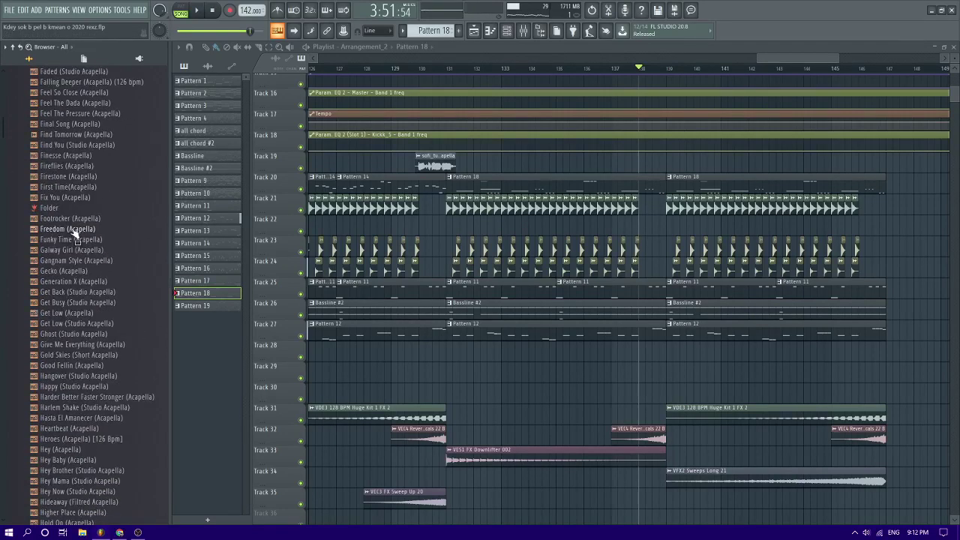
pyautogui.scroll(-8, 48, 228)
pyautogui.click(65, 292)
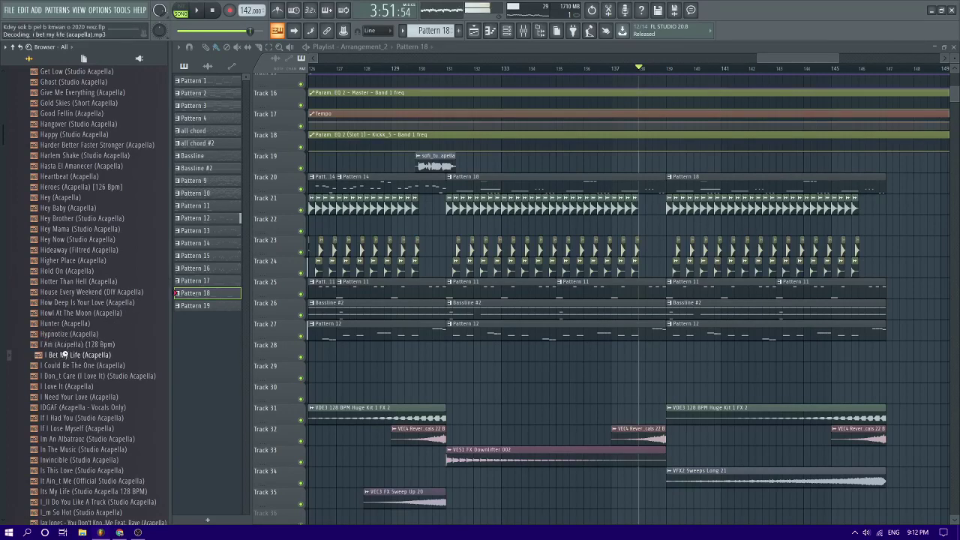
# Play the passage from about bar 129, listening to the Track 19 acapella clip soloed and with all tracks
pyautogui.click(411, 72)
pyautogui.press('space')
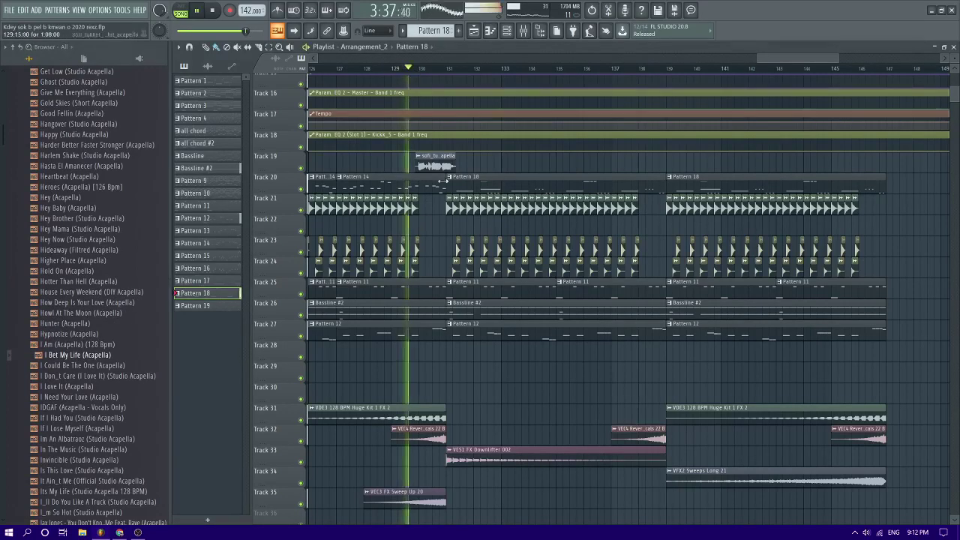
pyautogui.scroll(4, 425, 180)
pyautogui.scroll(-4, 425, 180)
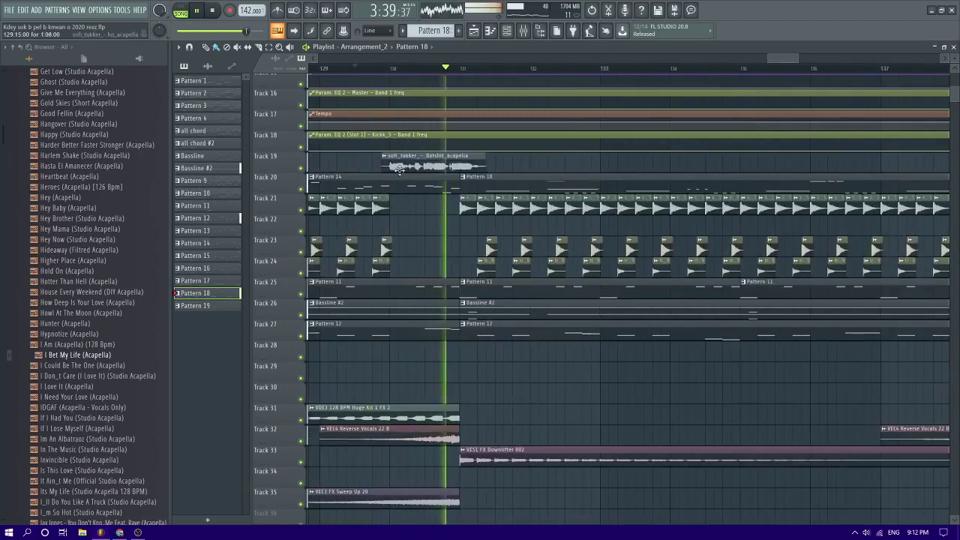
pyautogui.rightClick(301, 168)
pyautogui.press('space')
pyautogui.press('space')
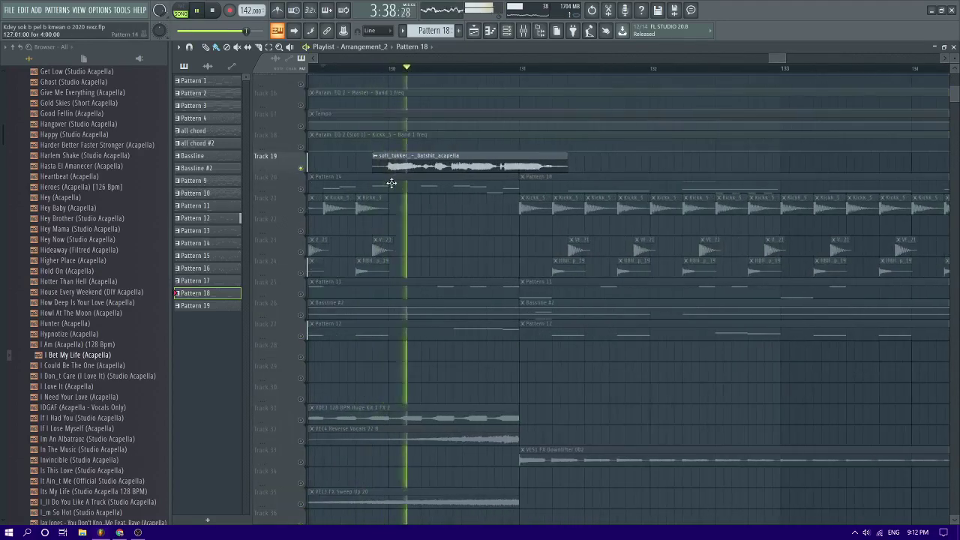
pyautogui.scroll(-3, 375, 189)
pyautogui.rightClick(303, 169)
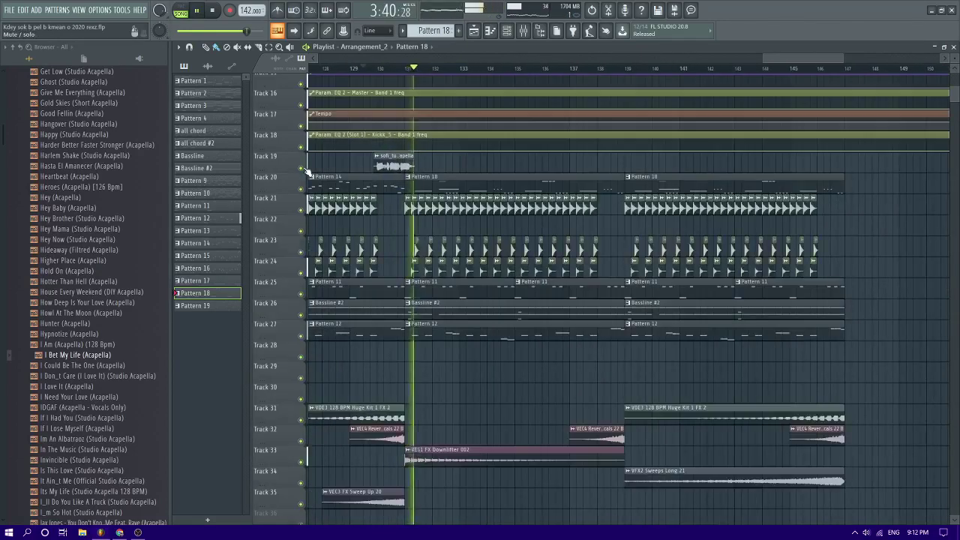
pyautogui.press('space')
pyautogui.press('space')
pyautogui.scroll(3, 376, 264)
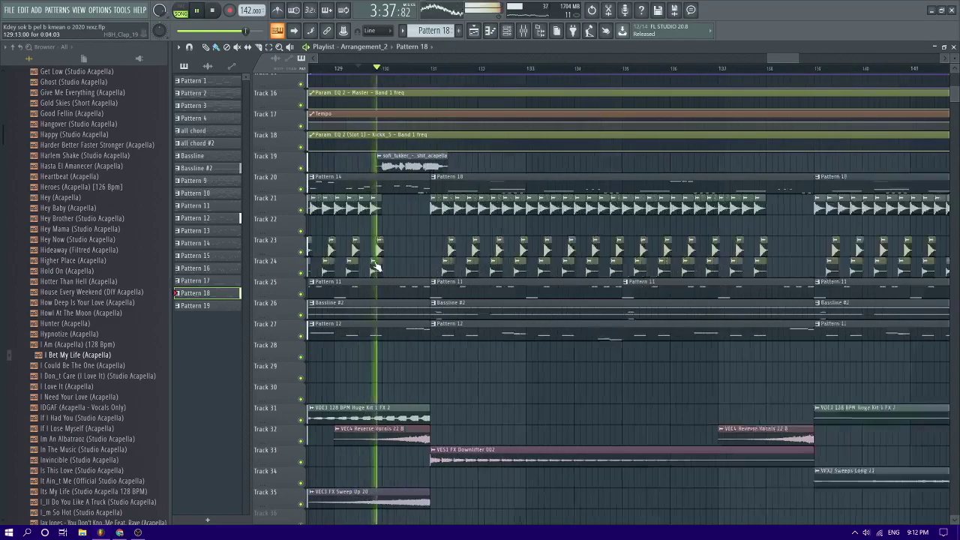
pyautogui.scroll(-3, 376, 259)
pyautogui.scroll(3, 377, 249)
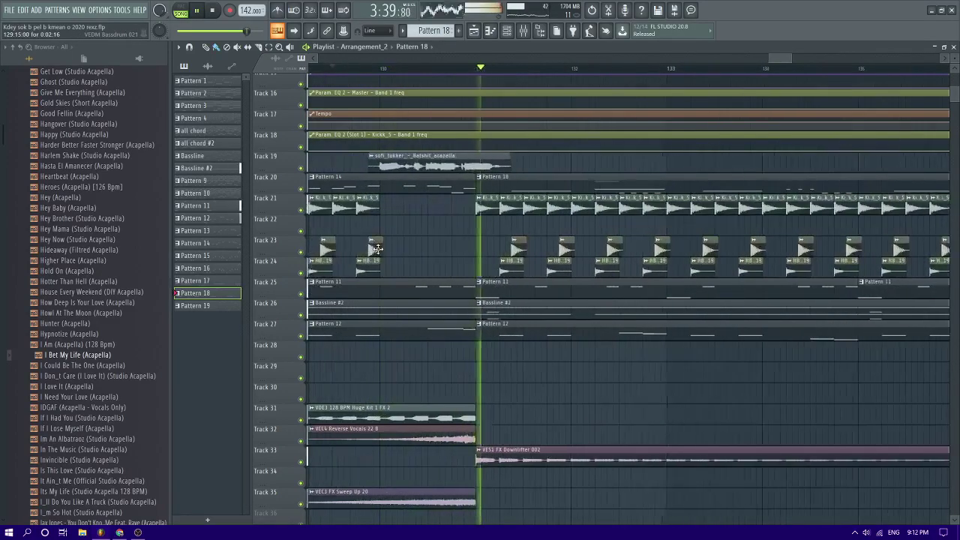
# Place a copy of the sofi_tukker Batshit acapella phrase on Track 19 at 137:15:00, length 1:08:00, and save the project
pyautogui.scroll(-4, 384, 246)
pyautogui.scroll(-1, 386, 244)
pyautogui.scroll(1, 387, 242)
pyautogui.scroll(5, 390, 241)
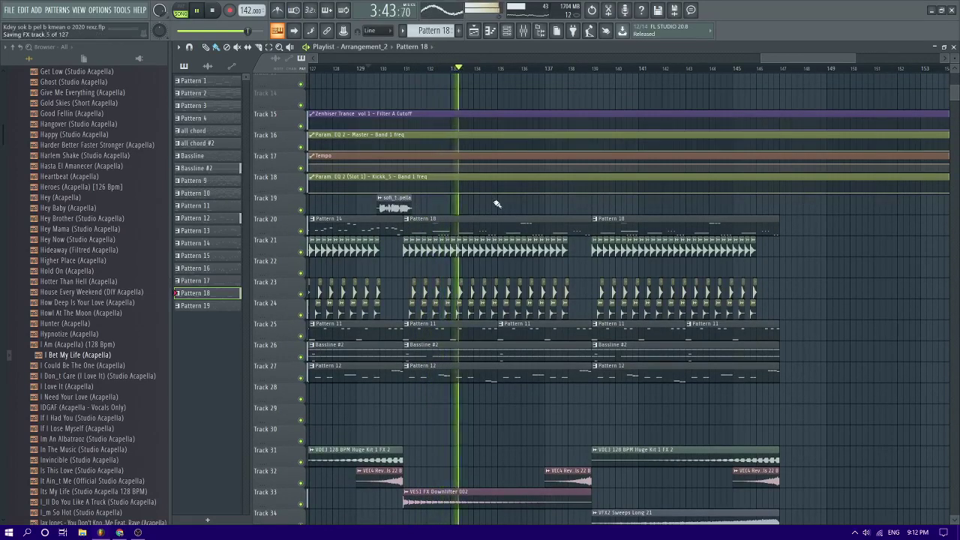
pyautogui.moveTo(412, 200); pyautogui.dragTo(733, 178)
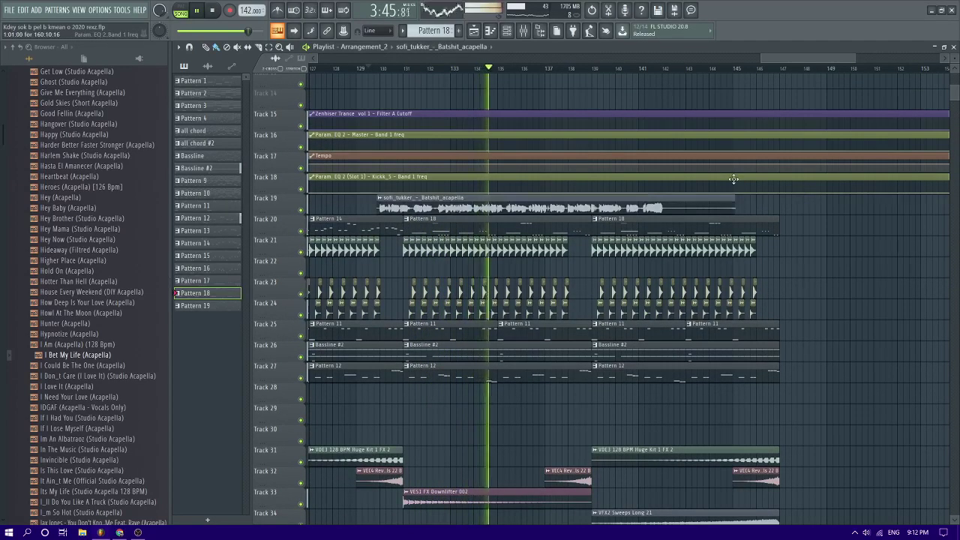
pyautogui.scroll(-4, 660, 205)
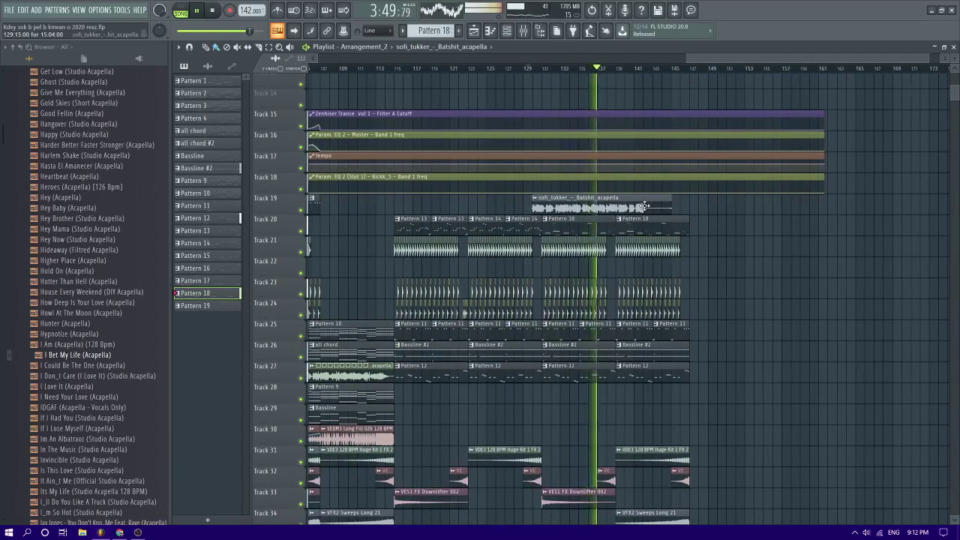
pyautogui.moveTo(643, 204); pyautogui.dragTo(539, 200)
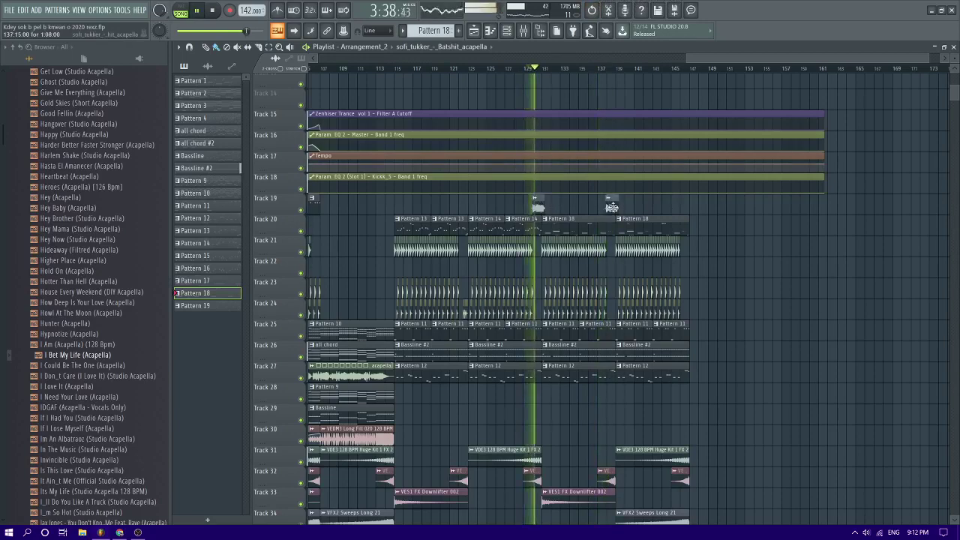
pyautogui.scroll(4, 612, 207)
pyautogui.hotkey('ctrl', 's')
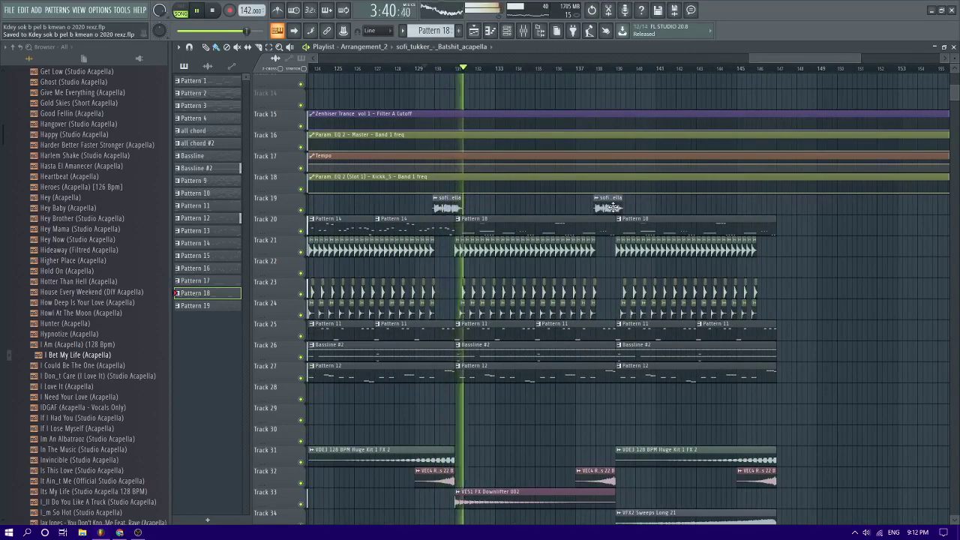
# Save the project again and replay the arrangement from about bar 129 and from about bar 134
pyautogui.scroll(-4, 613, 206)
pyautogui.scroll(4, 622, 204)
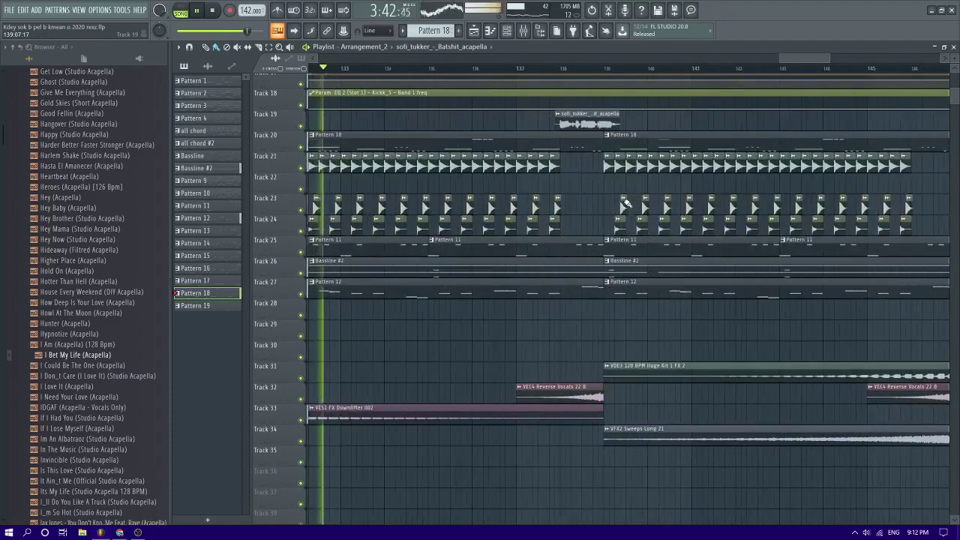
pyautogui.scroll(-2, 624, 204)
pyautogui.hotkey('ctrl', 's')
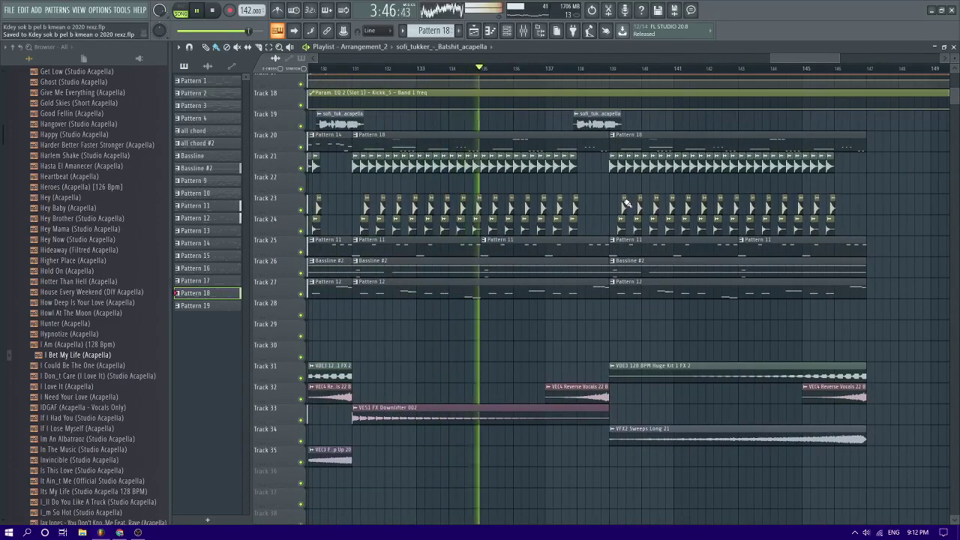
pyautogui.scroll(-3, 627, 203)
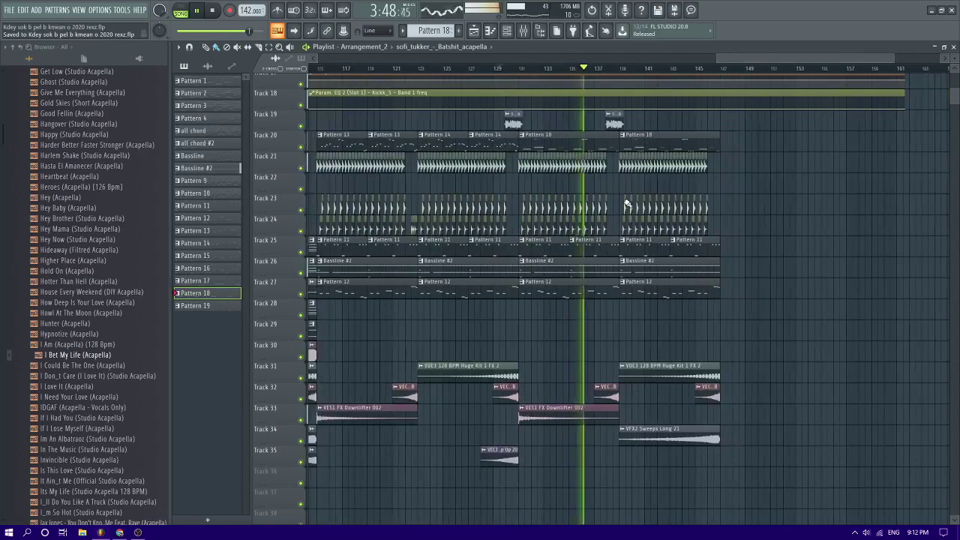
pyautogui.click(498, 68)
pyautogui.click(568, 69)
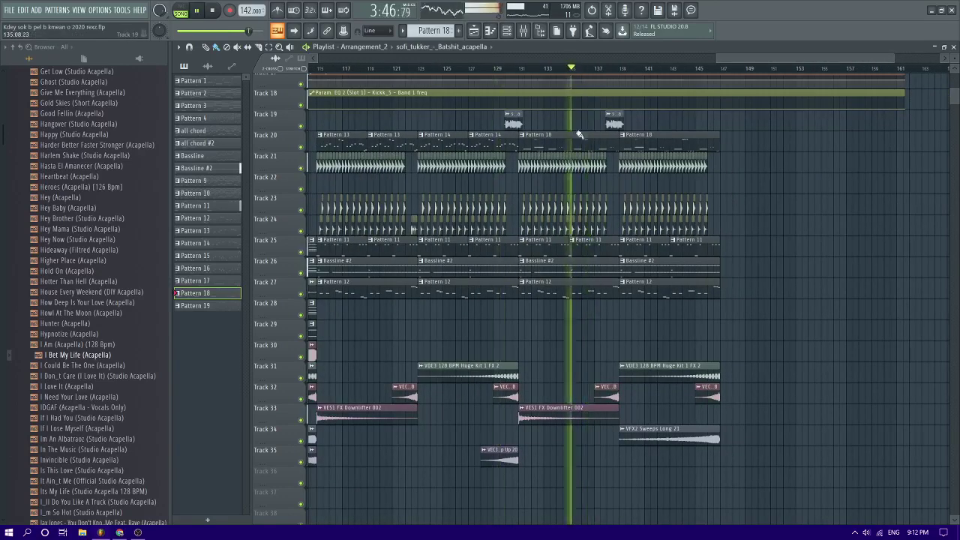
# Open Pattern 18 in the piano roll and delete the two short Vandalism Shocking Trap notes after the one at bar 6
pyautogui.doubleClick(587, 140)
pyautogui.scroll(5, 430, 242)
pyautogui.hscroll(-3, 430, 244)
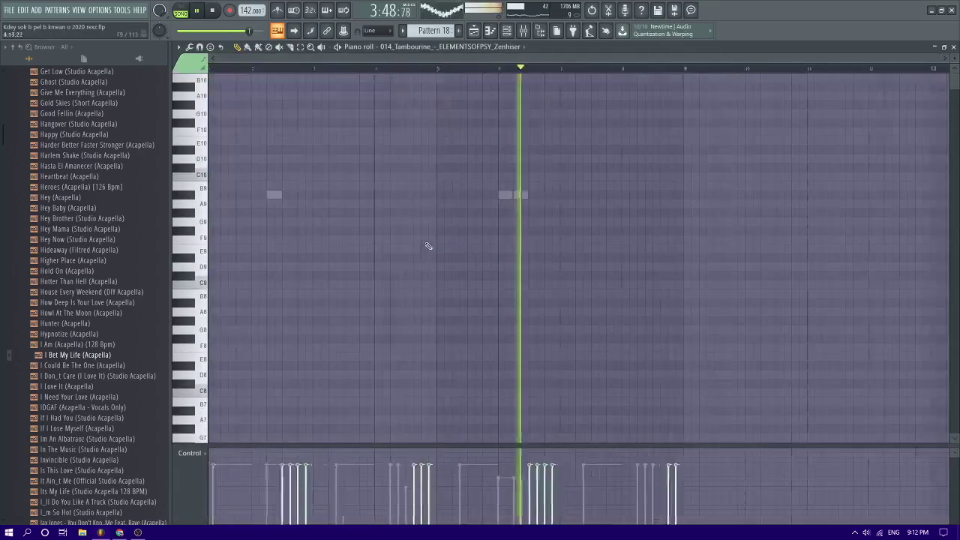
pyautogui.press('space')
pyautogui.scroll(3, 542, 204)
pyautogui.scroll(1, 542, 202)
pyautogui.press('space')
pyautogui.rightClick(532, 196)
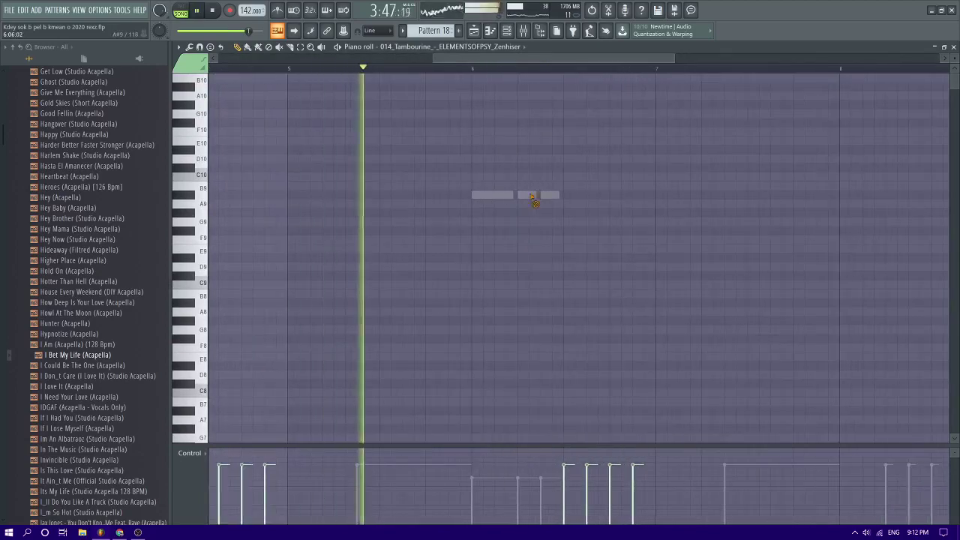
pyautogui.rightClick(532, 196)
pyautogui.rightClick(532, 196)
pyautogui.rightClick(550, 195)
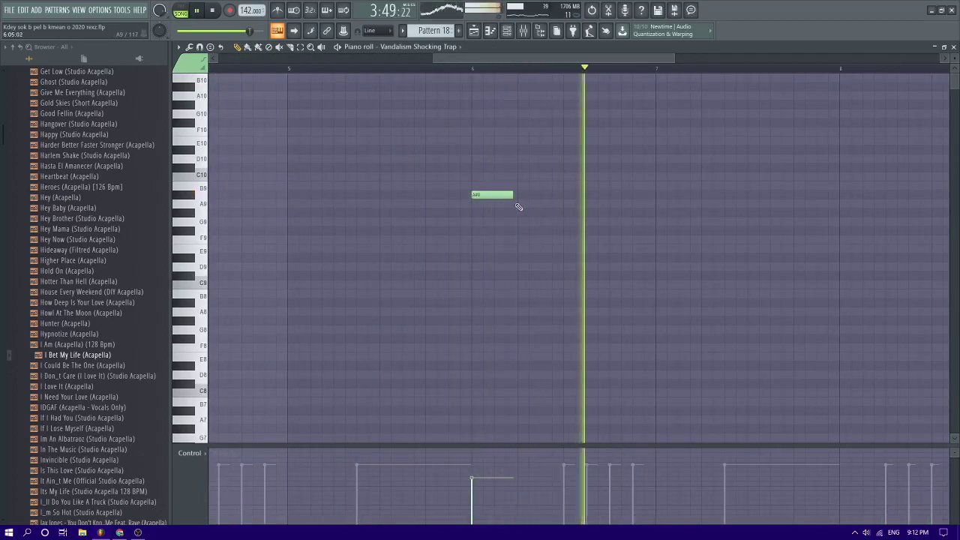
pyautogui.press('space')
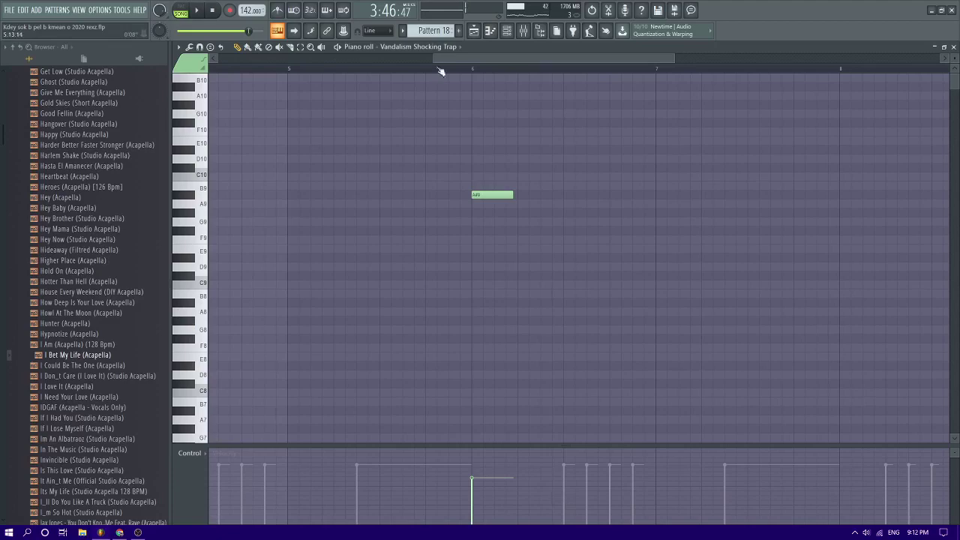
# Audition channels in the channel rack and clone the Vandalism Shocking House Sounds channel
pyautogui.click(508, 31)
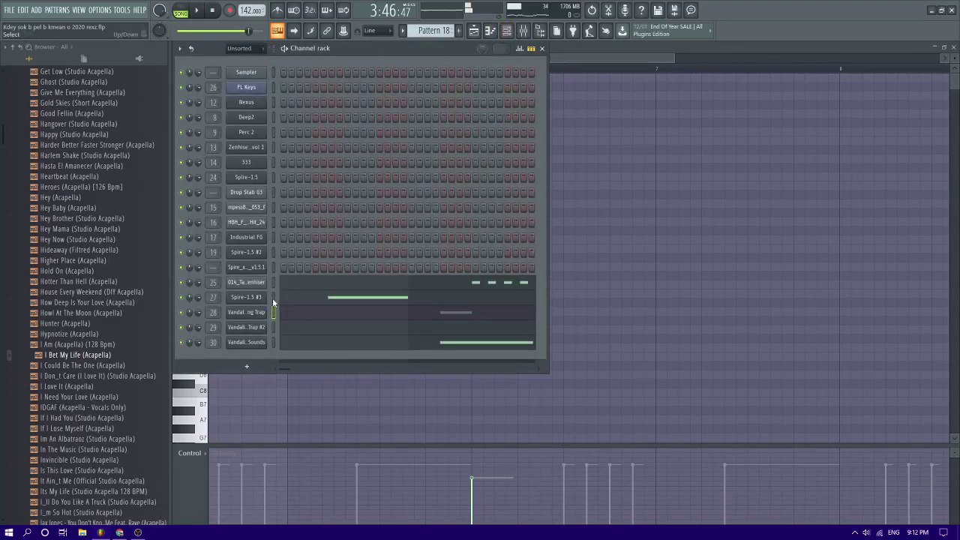
pyautogui.click(274, 342)
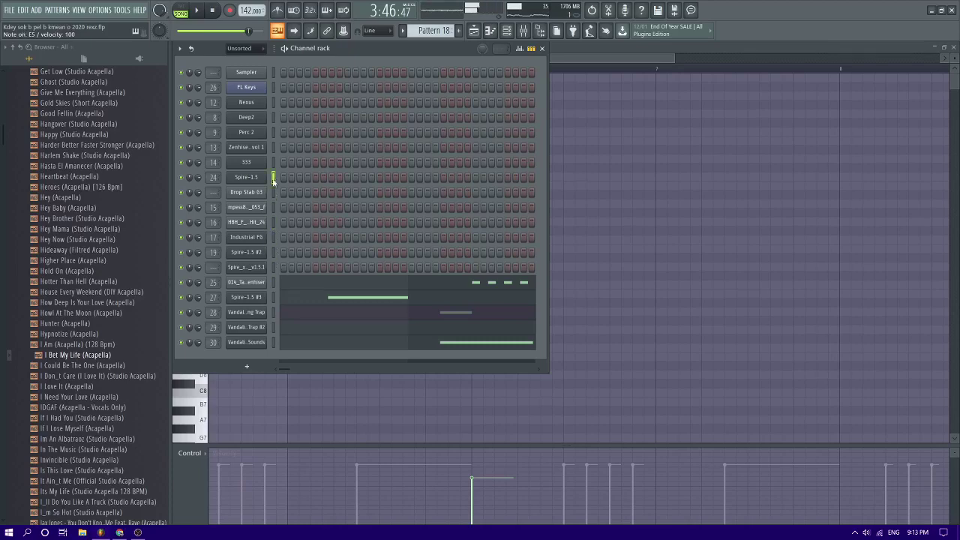
pyautogui.click(274, 147)
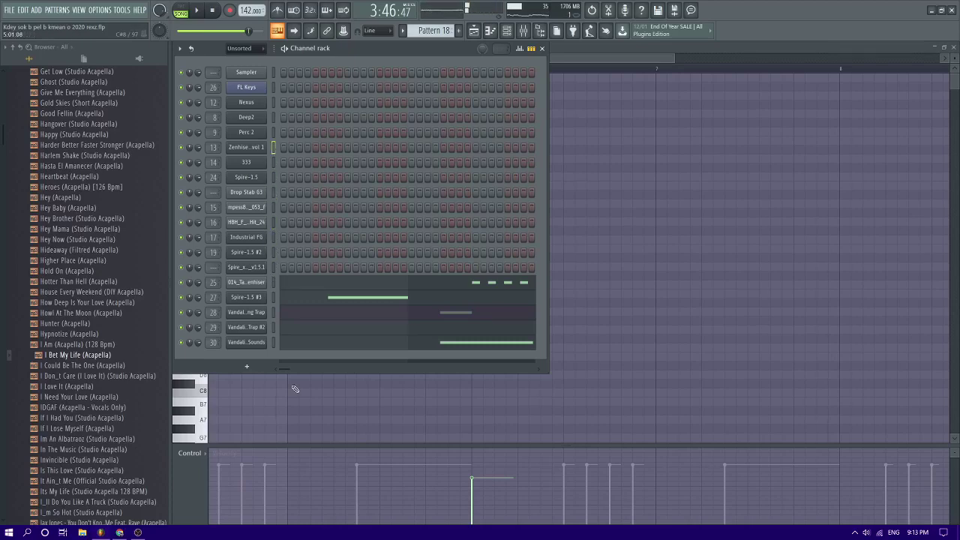
pyautogui.rightClick(255, 345)
pyautogui.click(290, 431)
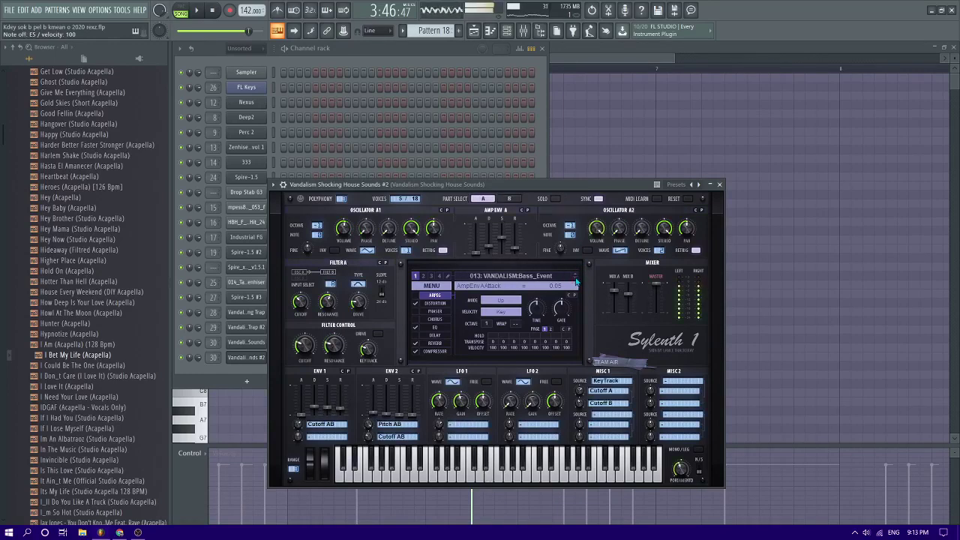
# Audition presets for Vandalism Shocking House Sounds #2 and choose preset 035, VANDALISM:Lead_Just Love
pyautogui.click(575, 281)
pyautogui.click(575, 280)
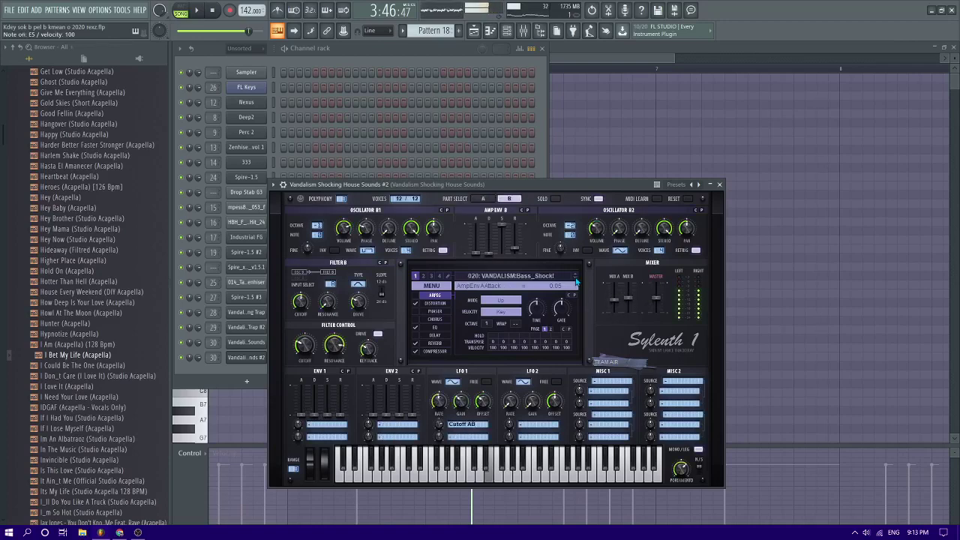
pyautogui.click(575, 280)
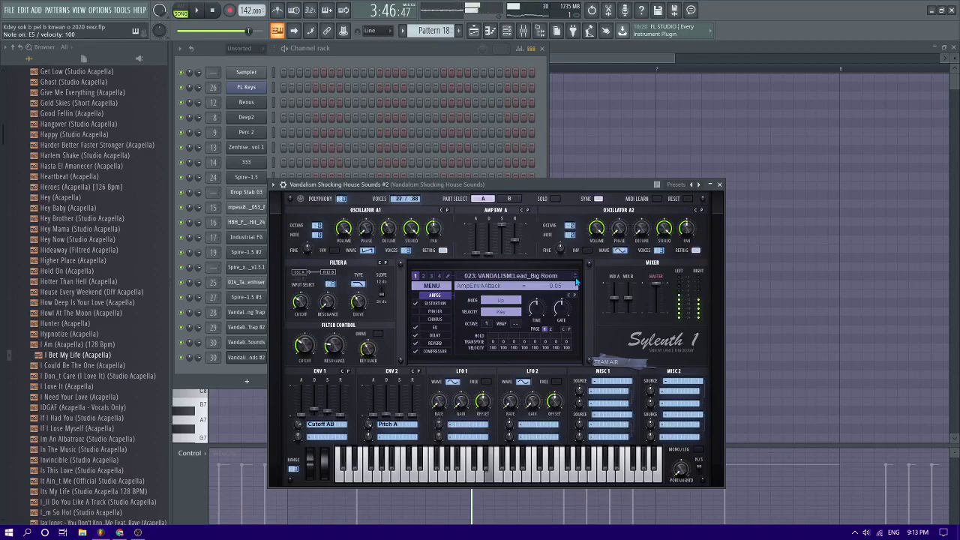
pyautogui.click(575, 280)
pyautogui.click(575, 280)
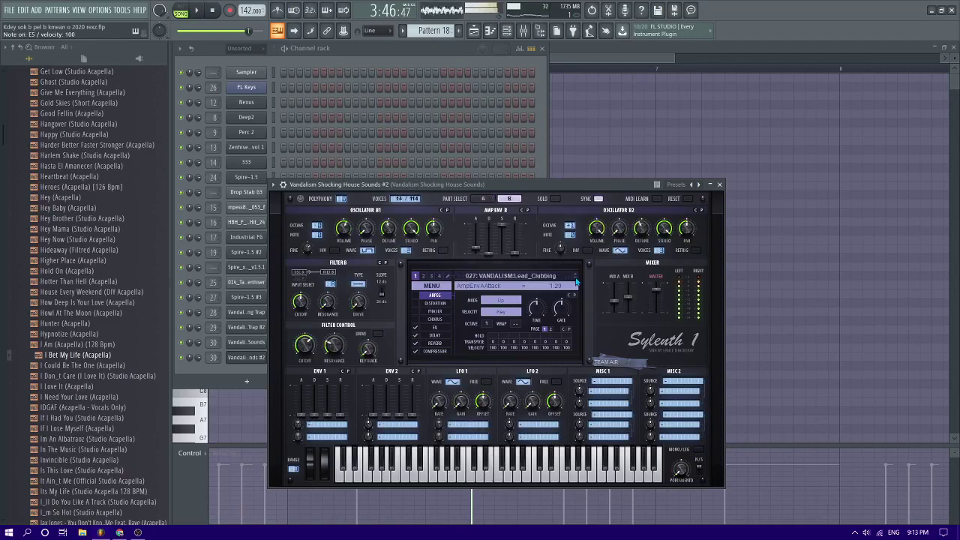
pyautogui.click(575, 281)
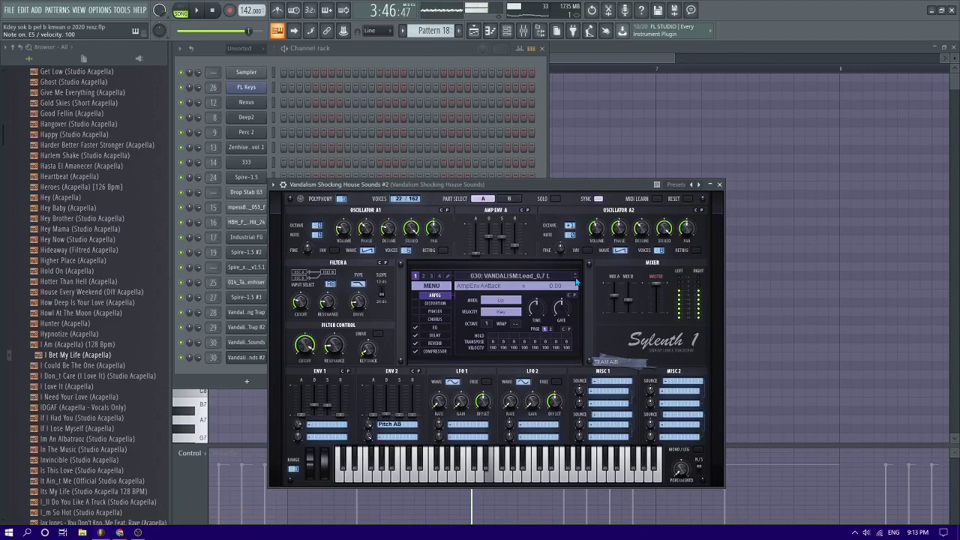
pyautogui.click(575, 280)
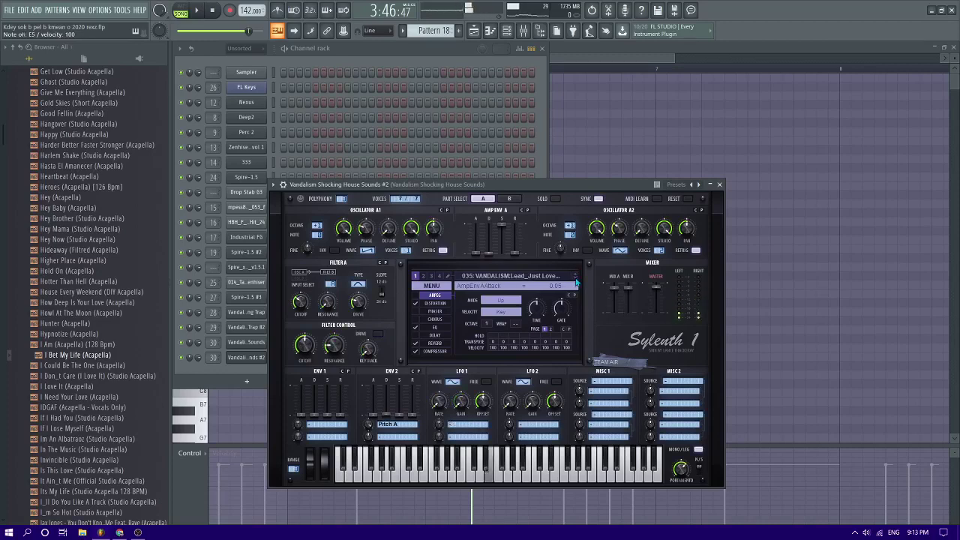
# Paste the two short notes into the Vandalism Shocking House Sounds #2 piano roll, lower them to A#5 and play from bar 6
pyautogui.click(603, 140)
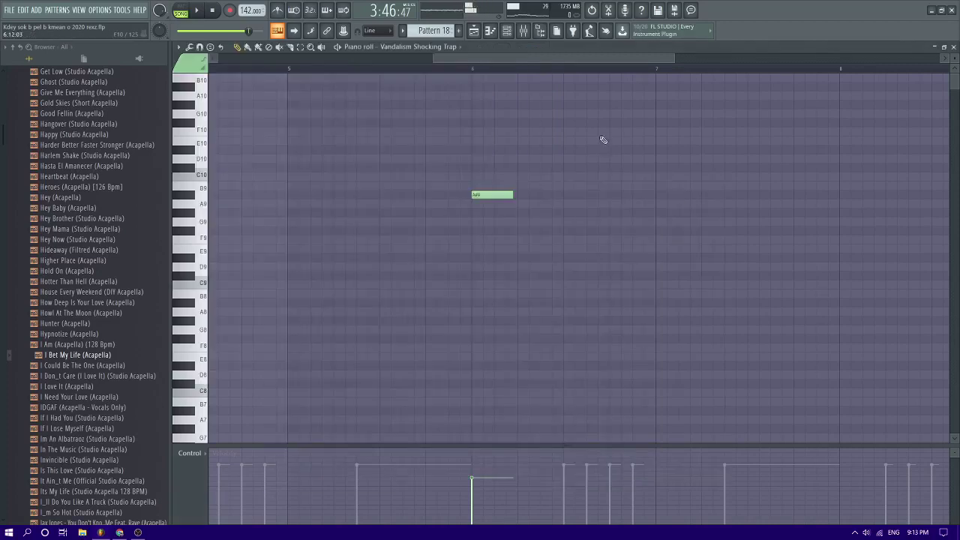
pyautogui.click(459, 47)
pyautogui.click(450, 496)
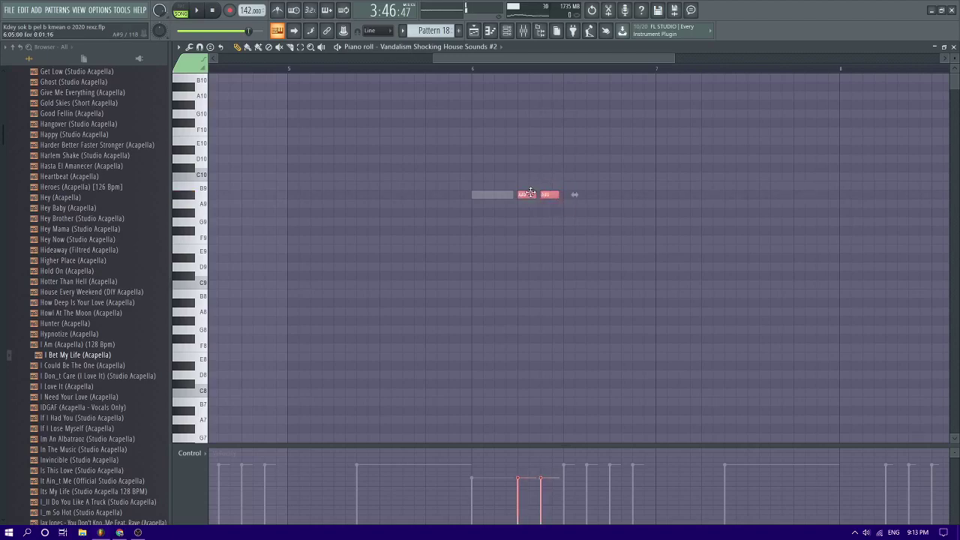
pyautogui.scroll(-5, 536, 195)
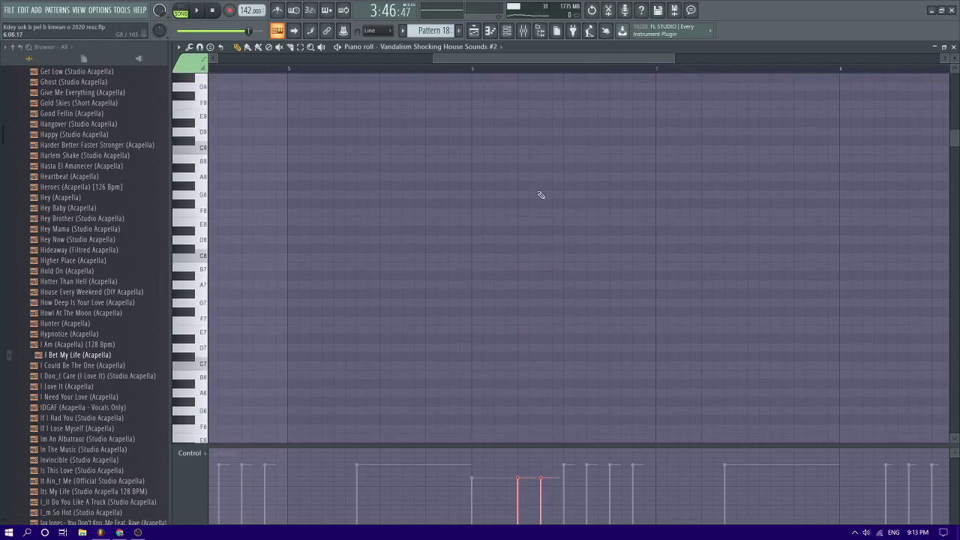
pyautogui.scroll(-10, 540, 195)
pyautogui.click(472, 71)
pyautogui.press('space')
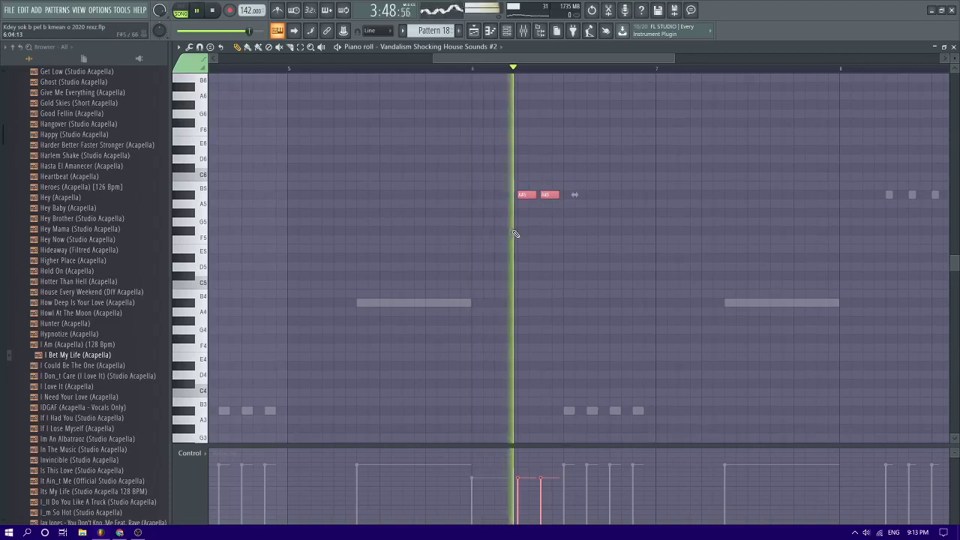
# Delete the second pasted A#5 note and add an A#5 note of length 0:01:16 at 6:11
pyautogui.hotkey('ctrl', 'd')
pyautogui.press('space')
pyautogui.press('space')
pyautogui.rightClick(546, 195)
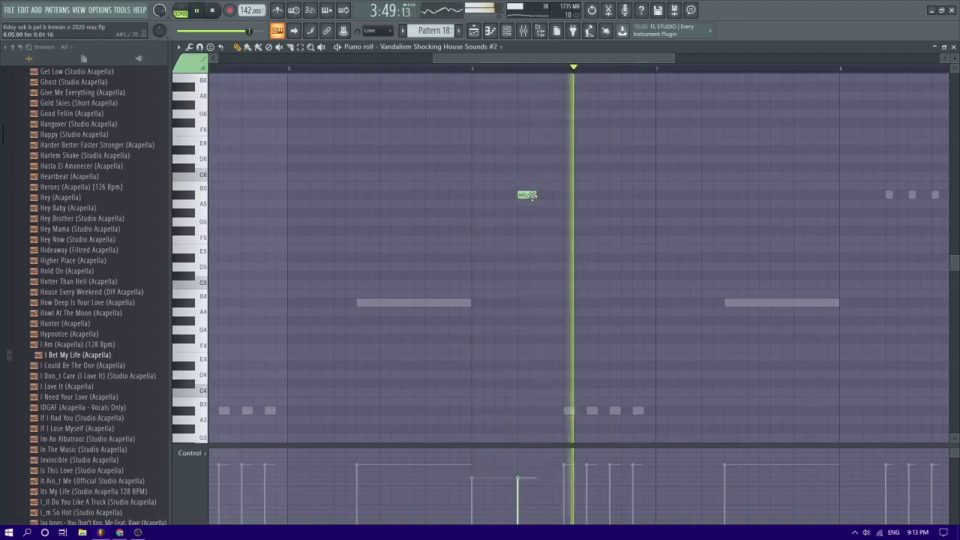
pyautogui.click(590, 194)
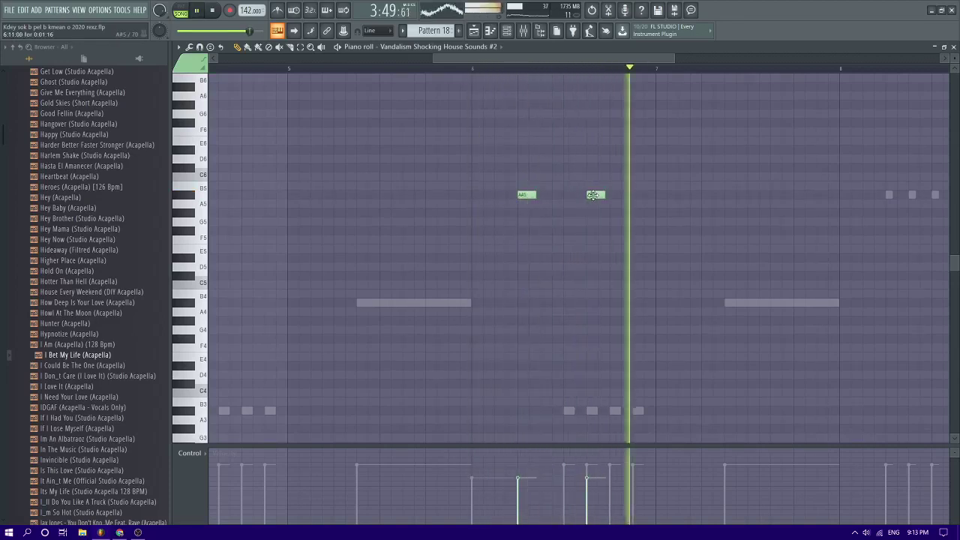
# Shorten the A#5 note at 6:11, add one at 6:09 of length 0:01:16 and a short one at 6:13
pyautogui.press('space')
pyautogui.moveTo(589, 194)
pyautogui.mouseDown()
pyautogui.moveTo(567, 194)
pyautogui.moveTo(592, 194)
pyautogui.mouseUp()
pyautogui.press('space')
pyautogui.click(589, 195)
pyautogui.press('space')
pyautogui.press('space')
pyautogui.click(611, 195)
pyautogui.click(612, 195)
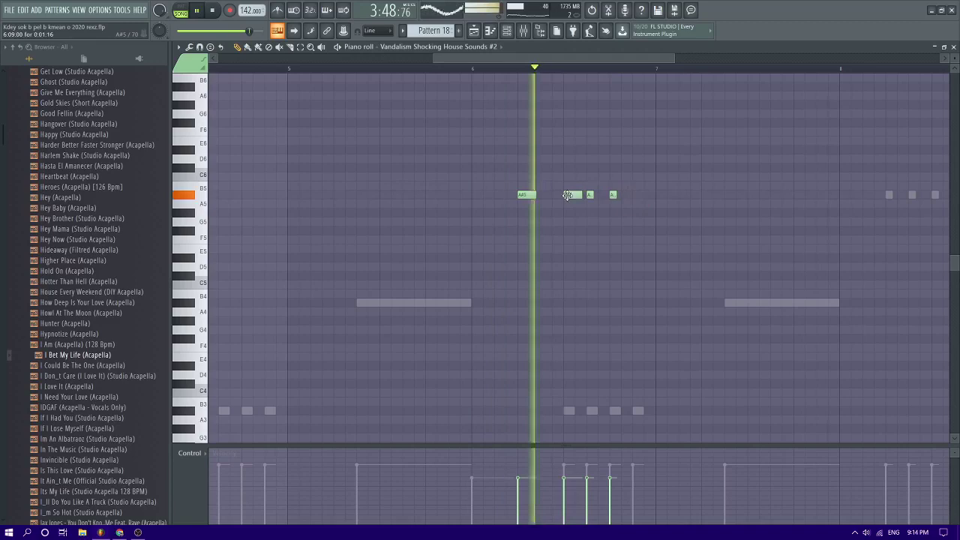
# Lengthen the A#5 note at 6:13 and add a short A#5 note at 6:15
pyautogui.click(634, 194)
pyautogui.rightClick(634, 195)
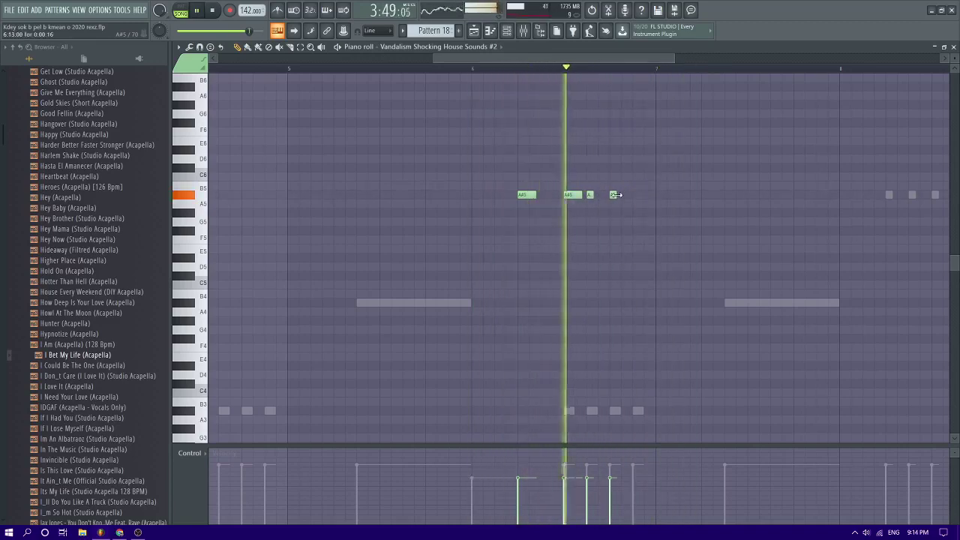
pyautogui.moveTo(615, 195); pyautogui.dragTo(632, 195)
pyautogui.click(635, 195)
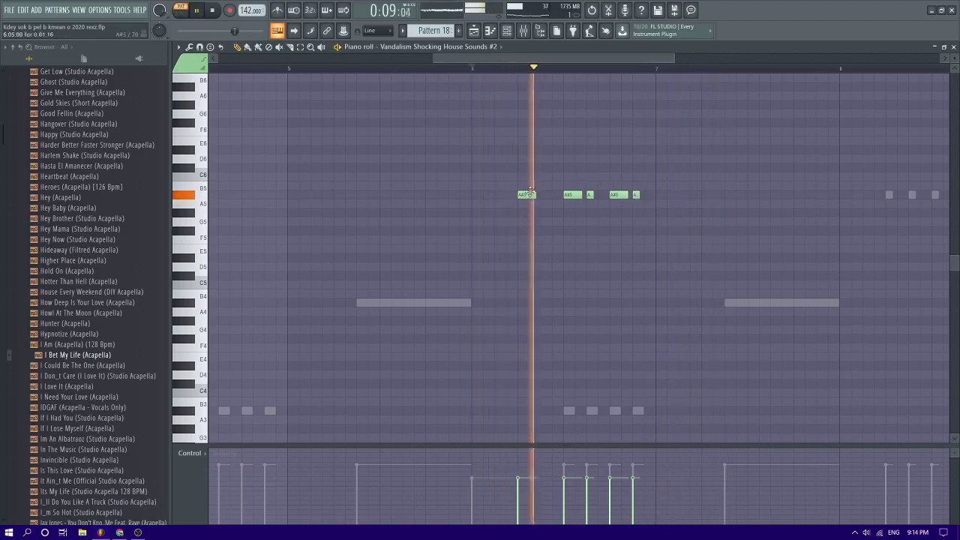
# Try an extra short A#5 note at the end of bar 6 and a shorter note at 6:13 while replaying the phrase
pyautogui.press('space')
pyautogui.press('space')
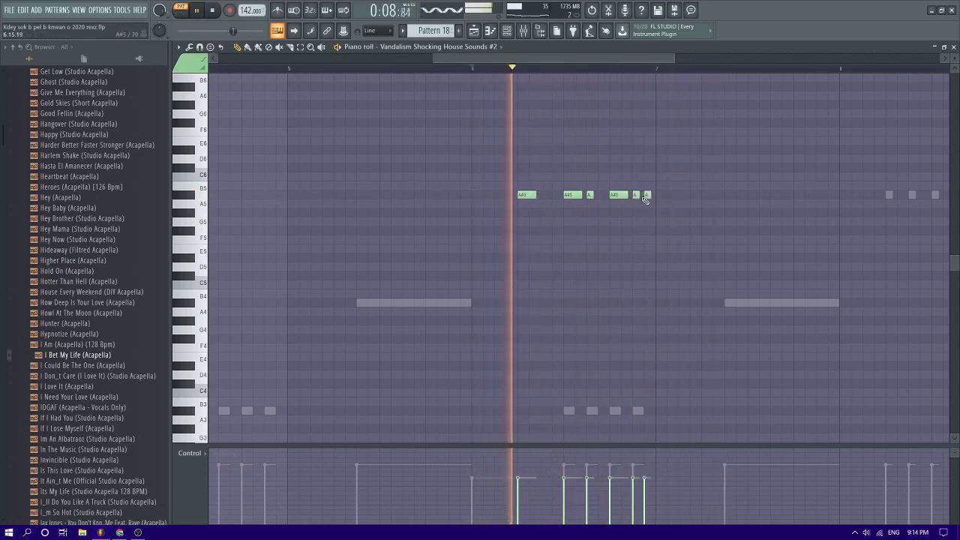
pyautogui.rightClick(635, 196)
pyautogui.press('space')
pyautogui.moveTo(626, 196); pyautogui.dragTo(616, 199)
pyautogui.press('space')
pyautogui.click(635, 195)
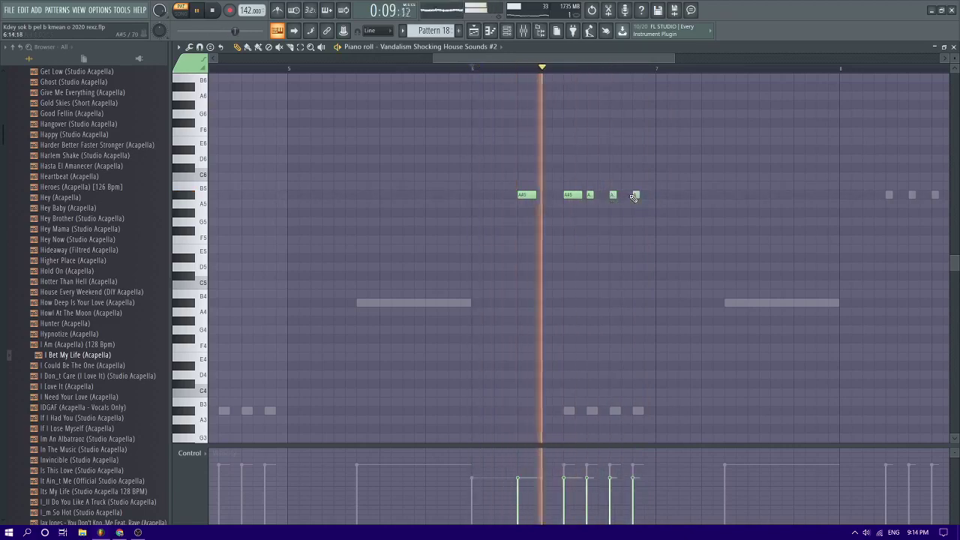
pyautogui.press('space')
pyautogui.press('space')
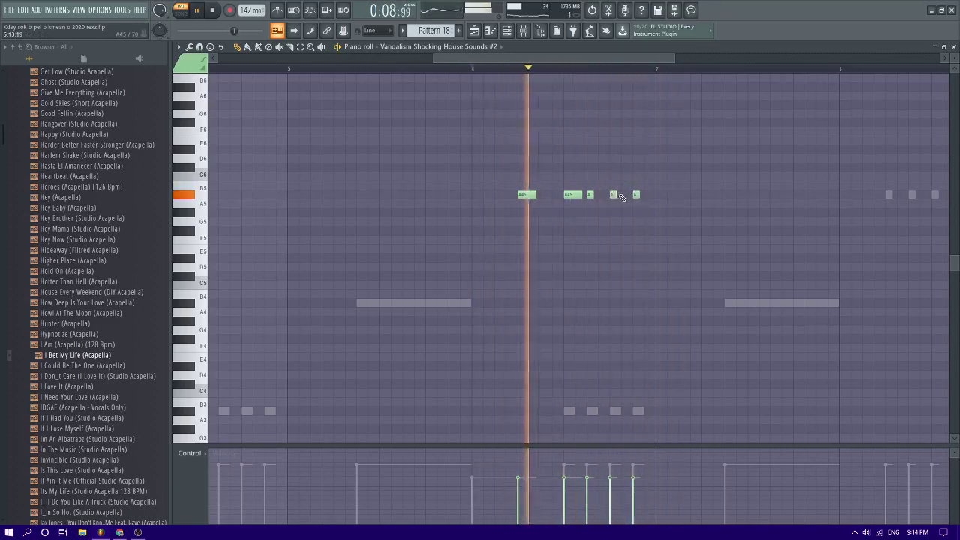
pyautogui.moveTo(616, 194); pyautogui.dragTo(628, 195)
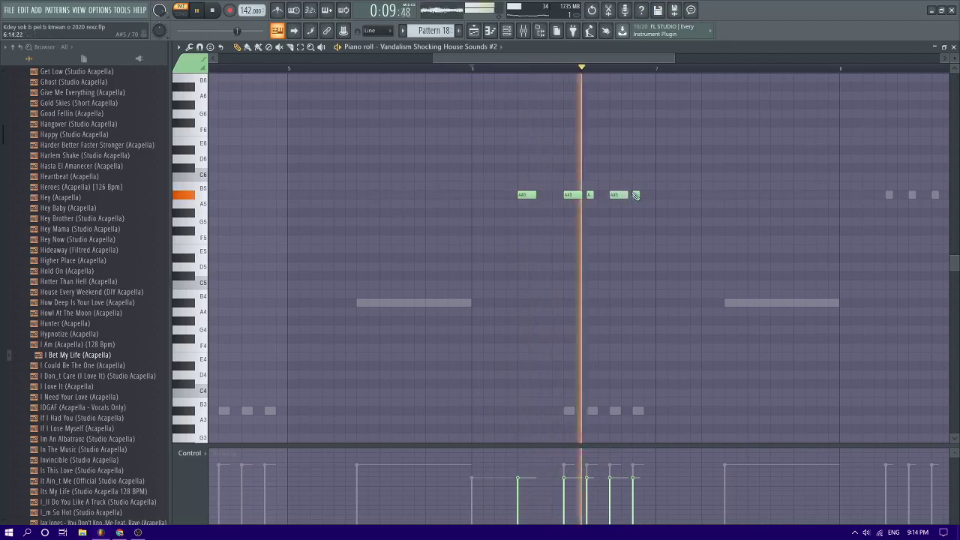
# Replace the short A#5 note at 6:15 with a G#5 note of length 0:01:16 and replay the phrase
pyautogui.rightClick(635, 195)
pyautogui.press('space')
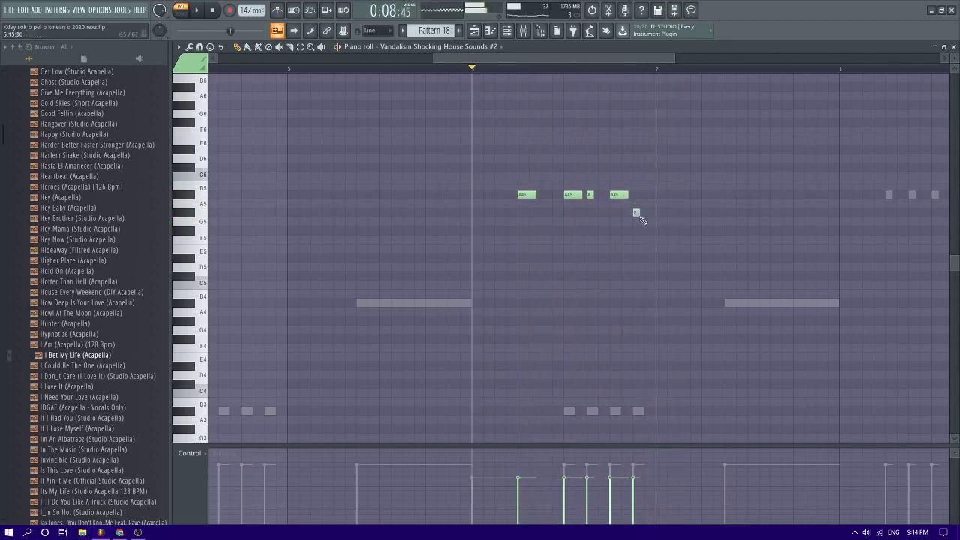
pyautogui.press('space')
pyautogui.click(635, 213)
pyautogui.press('space')
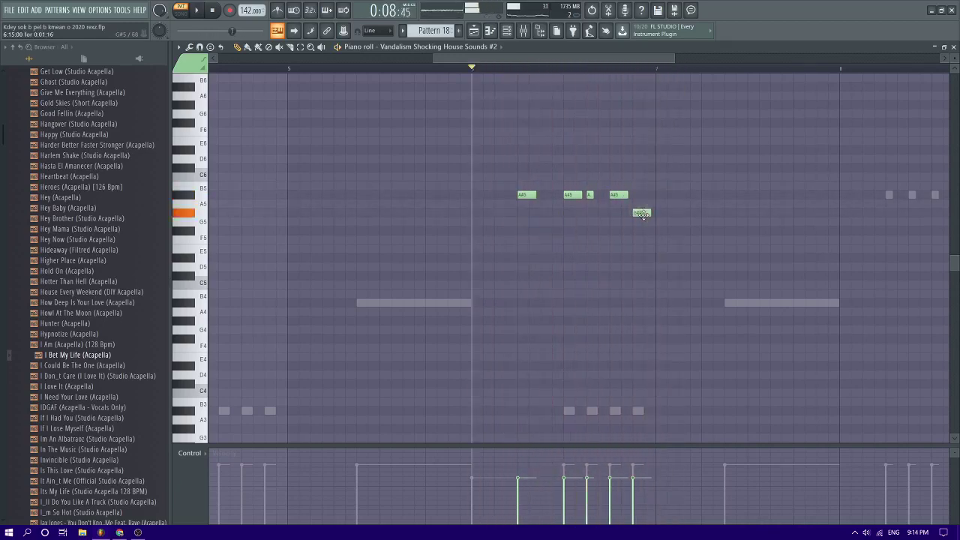
pyautogui.press('space')
# Raise the last note at 6:15 to A#5 and try the whole phrase one octave higher during playback
pyautogui.moveTo(643, 214); pyautogui.dragTo(515, 201)
pyautogui.press('space')
pyautogui.hotkey('ctrl', 'Up')
pyautogui.press('space')
pyautogui.scroll(2, 515, 202)
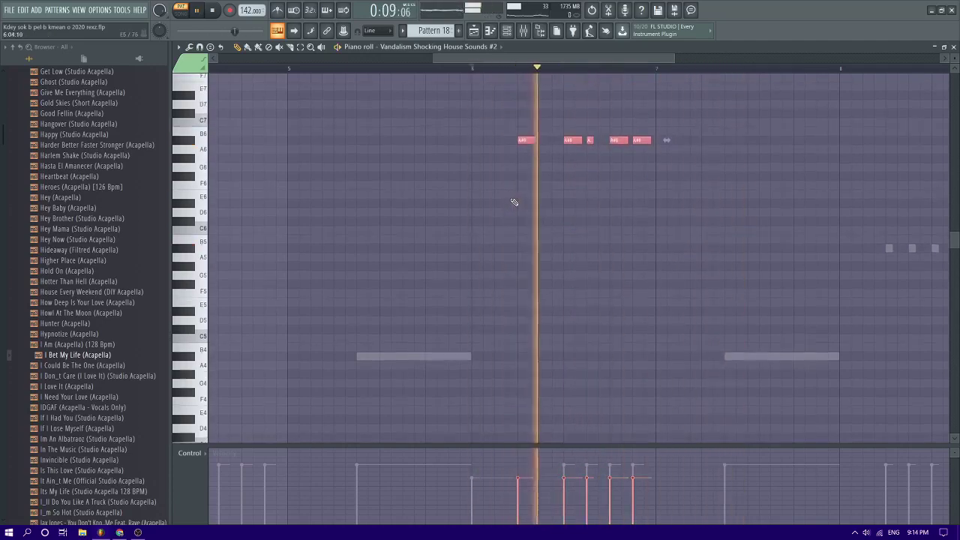
pyautogui.press('space')
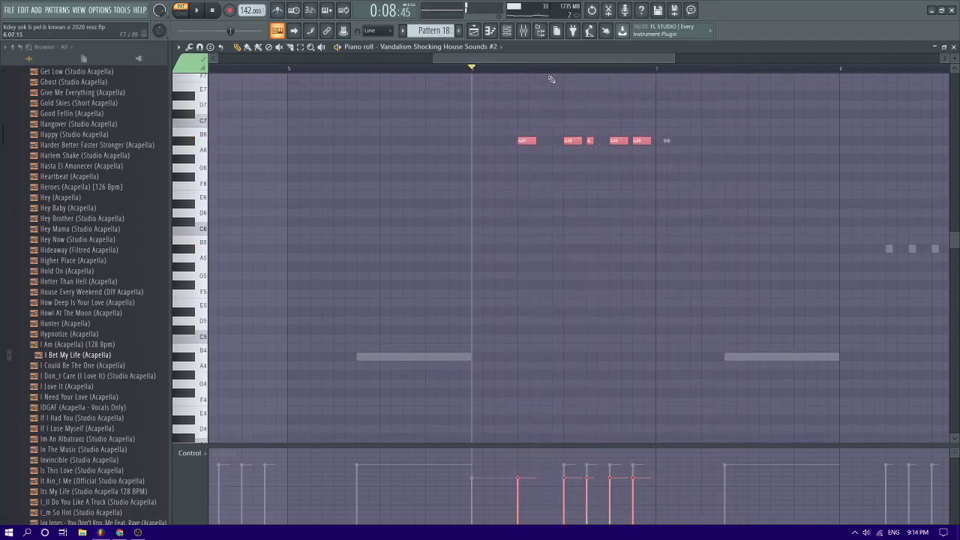
pyautogui.press('space')
pyautogui.press('space')
# Route the Vandalism Shocking House Sounds #2 channel to mixer insert 32
pyautogui.click(525, 33)
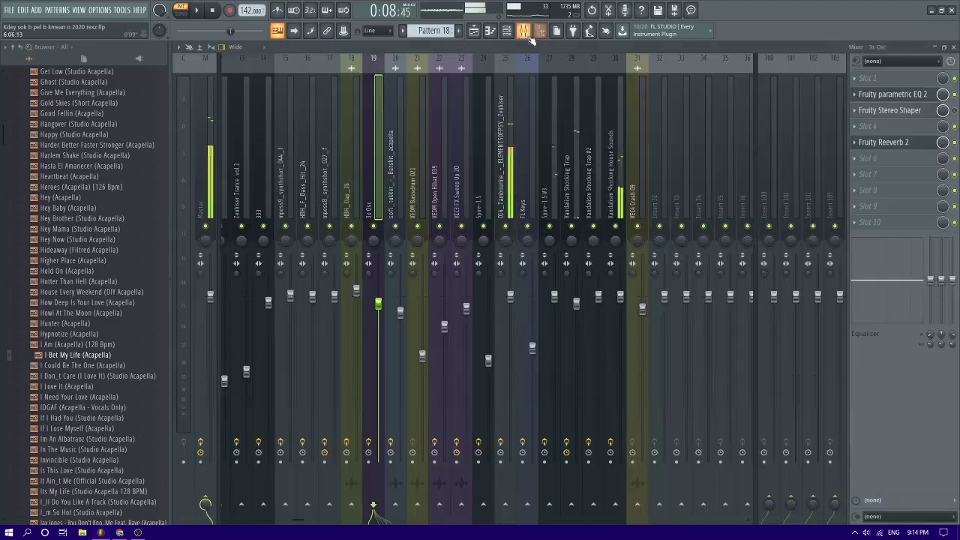
pyautogui.click(655, 129)
pyautogui.hotkey('ctrl', 'l')
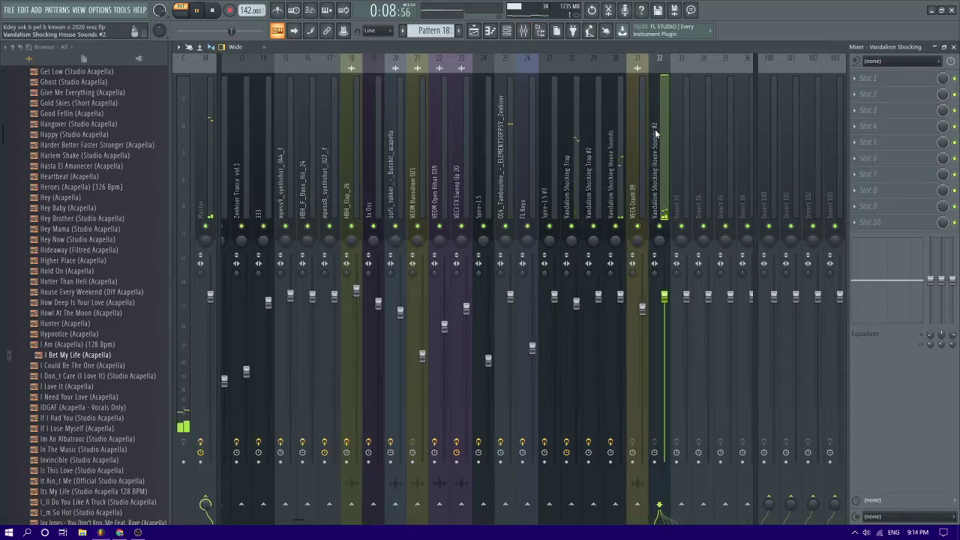
# Load Fruity Stereo Enhancer in slot 4 and Fruity Parametric EQ 2 in slot 3 of insert 32
pyautogui.click(862, 126)
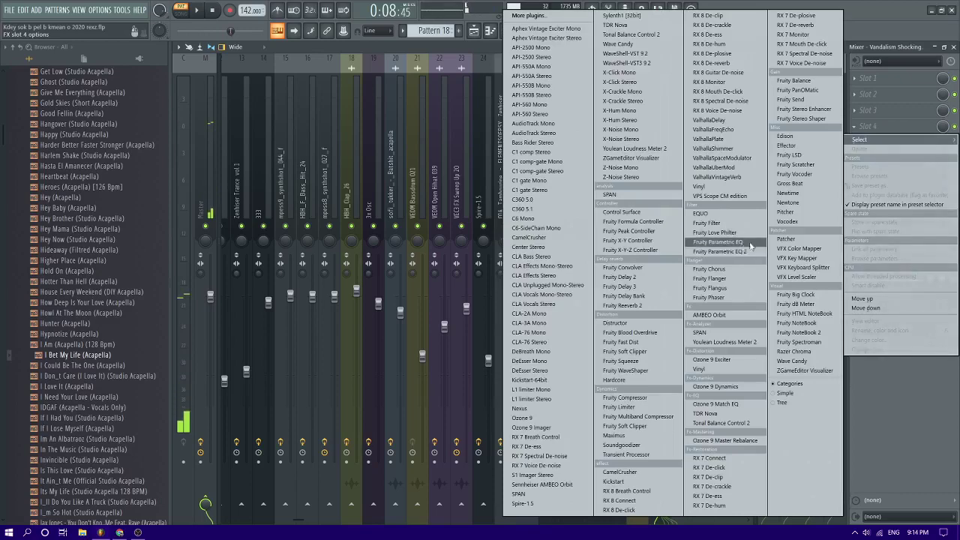
pyautogui.click(803, 110)
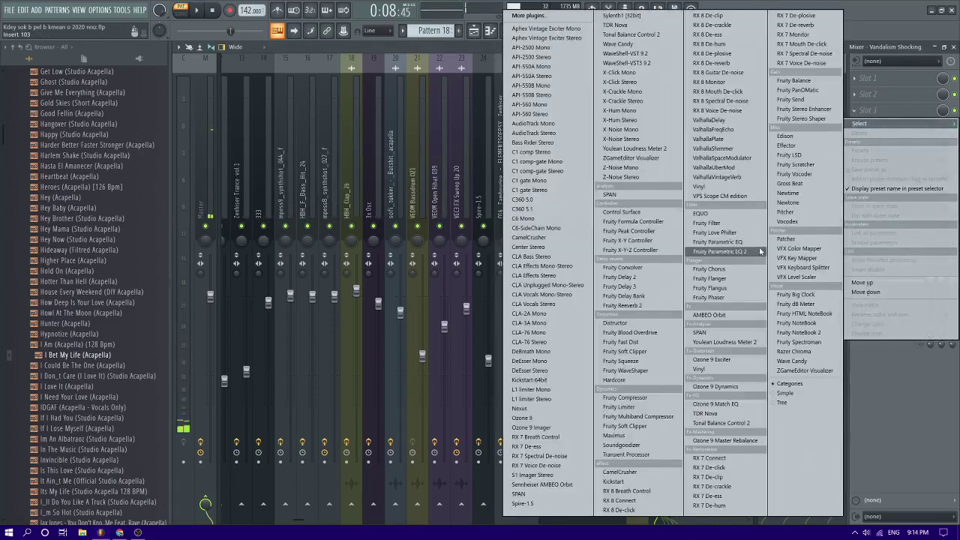
pyautogui.click(718, 251)
# Roll off the EQ's highs with band 7 at -18 dB around 8861 Hz, adjust band 6 slightly and play the phrase
pyautogui.moveTo(433, 257)
pyautogui.mouseDown()
pyautogui.moveTo(407, 267)
pyautogui.moveTo(419, 271)
pyautogui.mouseUp()
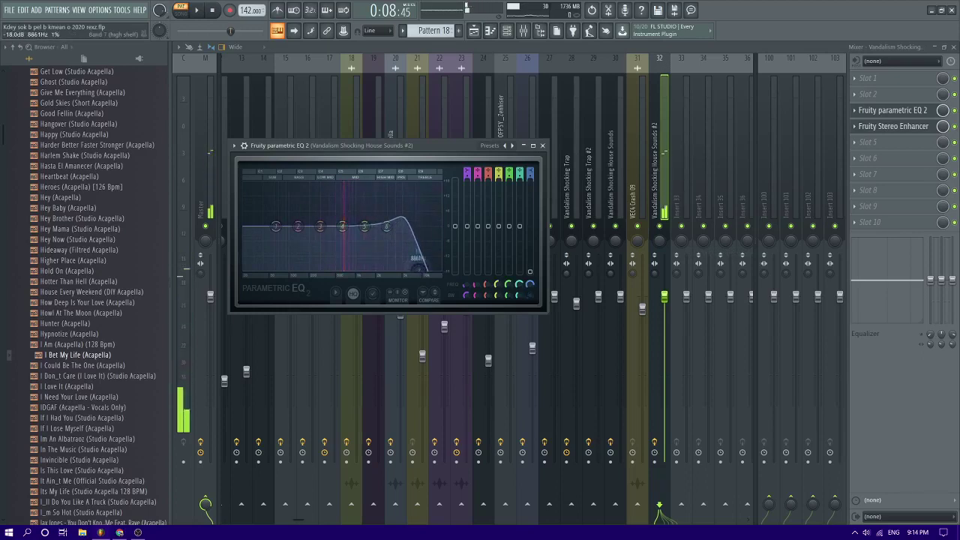
pyautogui.moveTo(387, 226); pyautogui.dragTo(389, 225)
pyautogui.press('space')
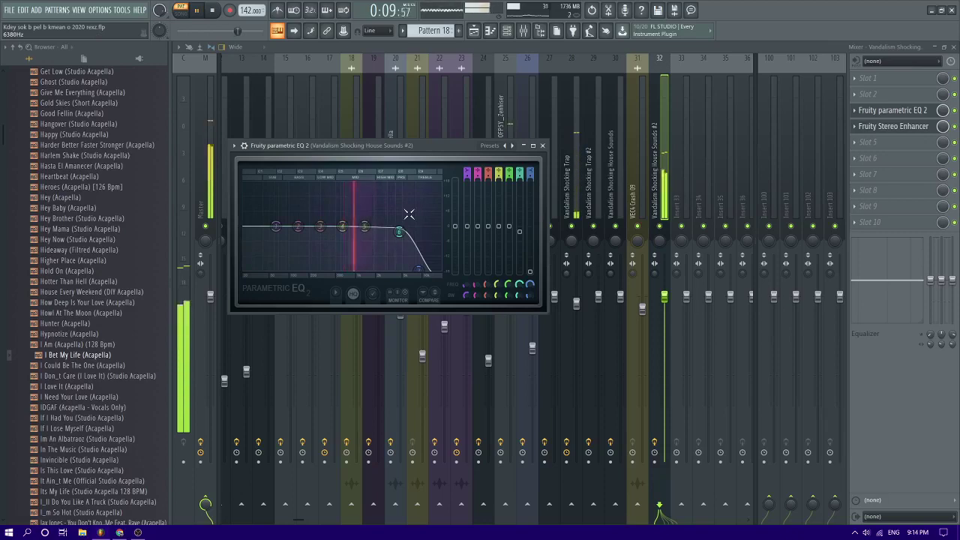
# Play the arrangement from about bar 129, save the project and replay from about bar 136
pyautogui.click(480, 34)
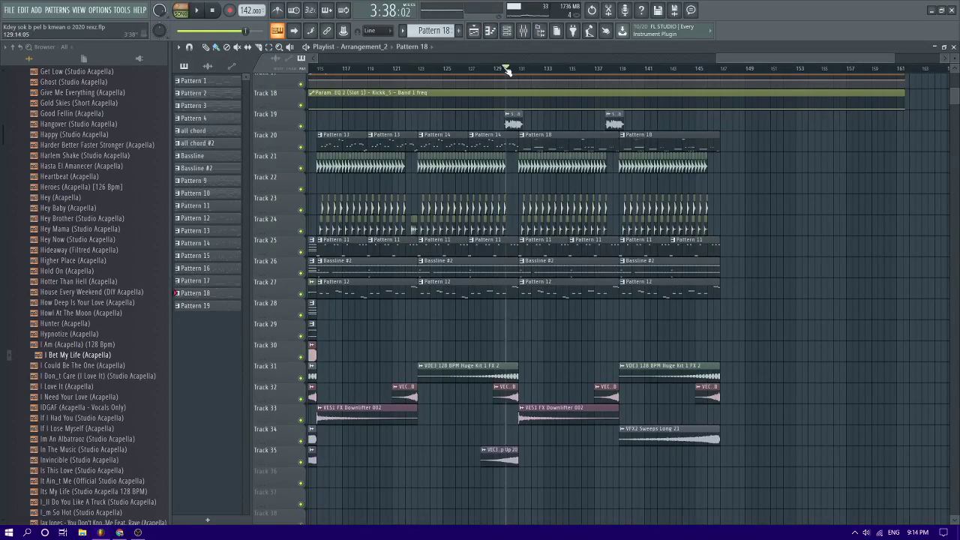
pyautogui.press('space')
pyautogui.hotkey('ctrl', 's')
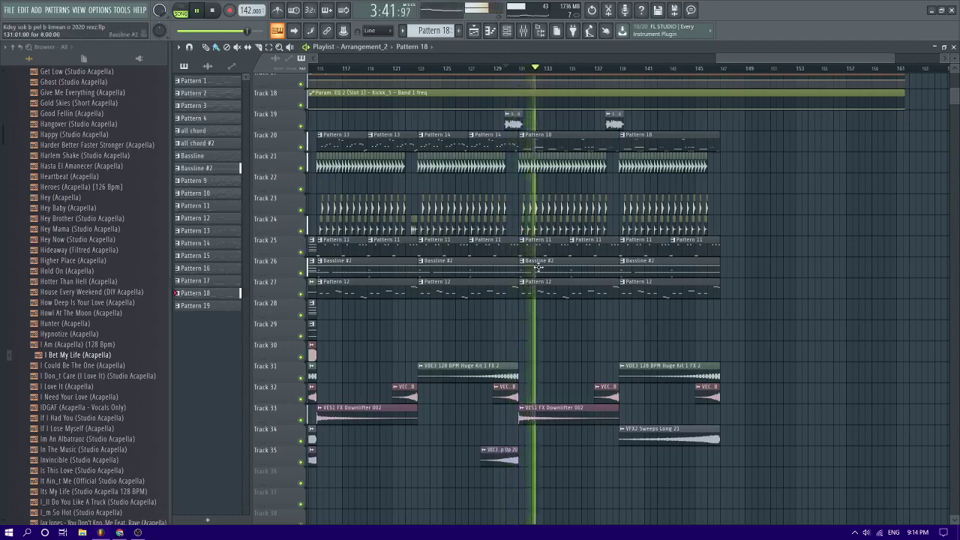
pyautogui.scroll(2, 524, 311)
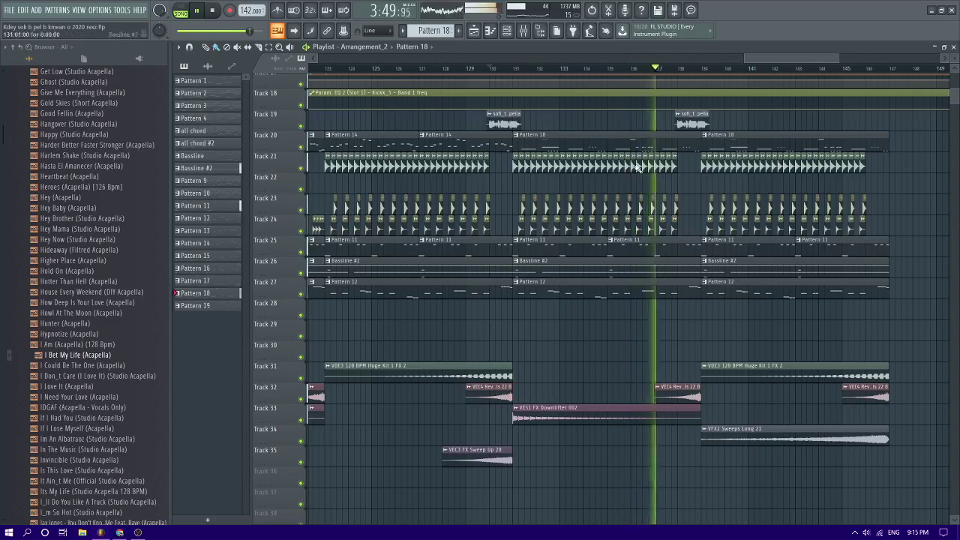
pyautogui.press('space')
pyautogui.click(626, 68)
pyautogui.press('space')
# Reopen Pattern 18, loop bar 6 in the piano roll and open the Vandalism Shocking House Sounds #2 synth
pyautogui.doubleClick(640, 141)
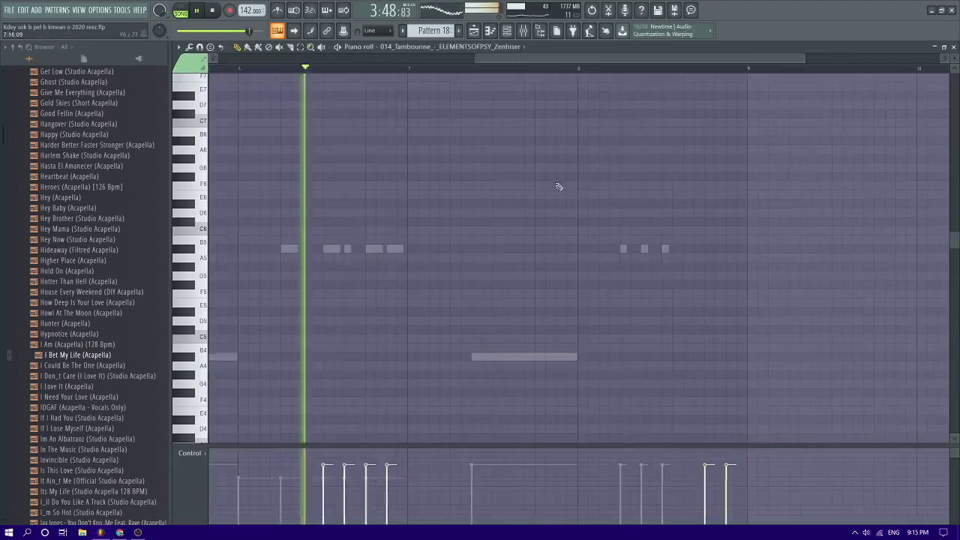
pyautogui.scroll(-2, 558, 186)
pyautogui.press('space')
pyautogui.moveTo(346, 74); pyautogui.dragTo(435, 72)
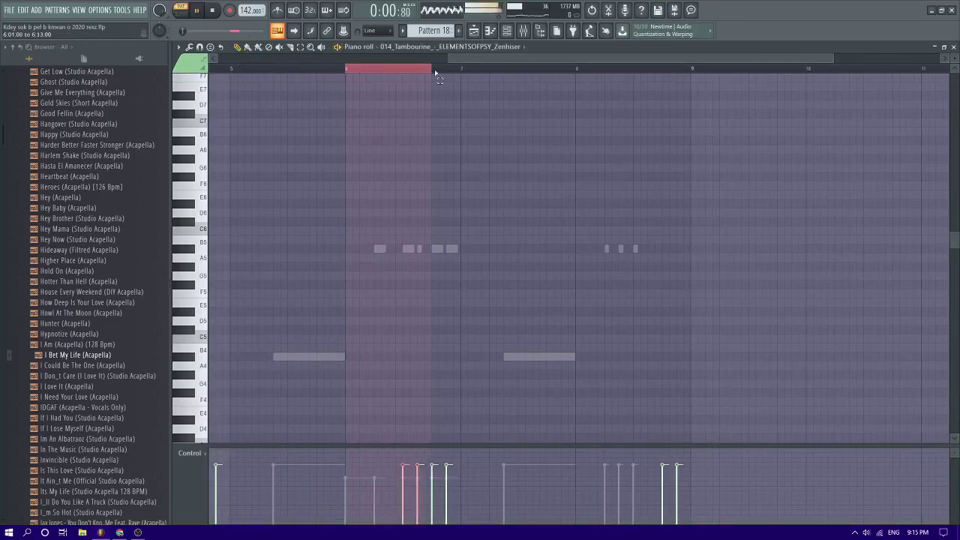
pyautogui.press('F6')
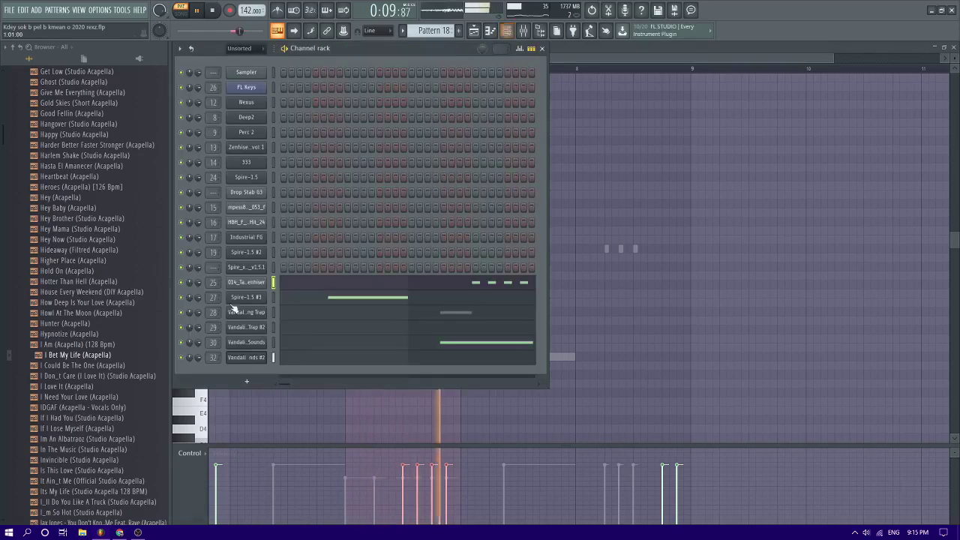
pyautogui.click(246, 357)
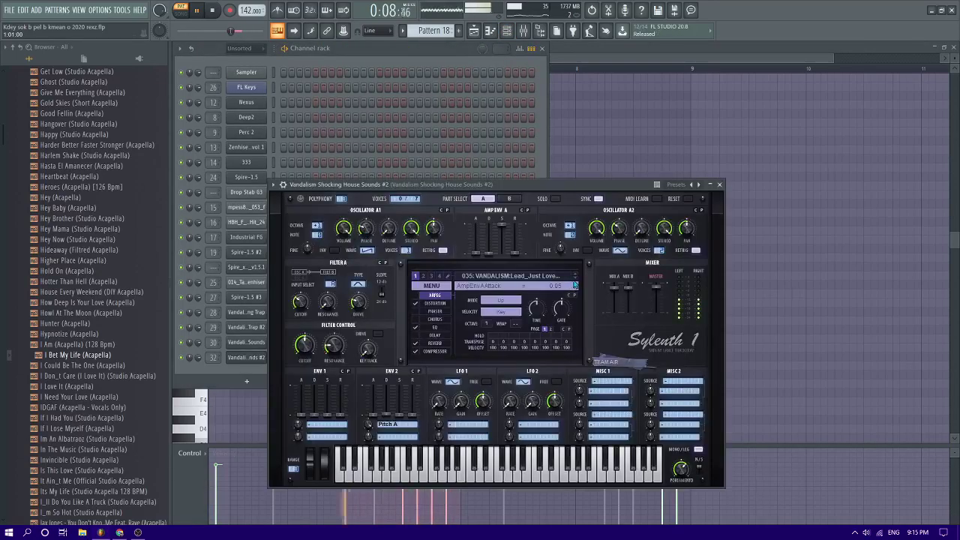
# Audition the synth's presets from 035: Lead_Just Love through the synth, pluck, arp and pad sounds up to 064: FX_Damage
pyautogui.click(574, 283)
pyautogui.click(575, 284)
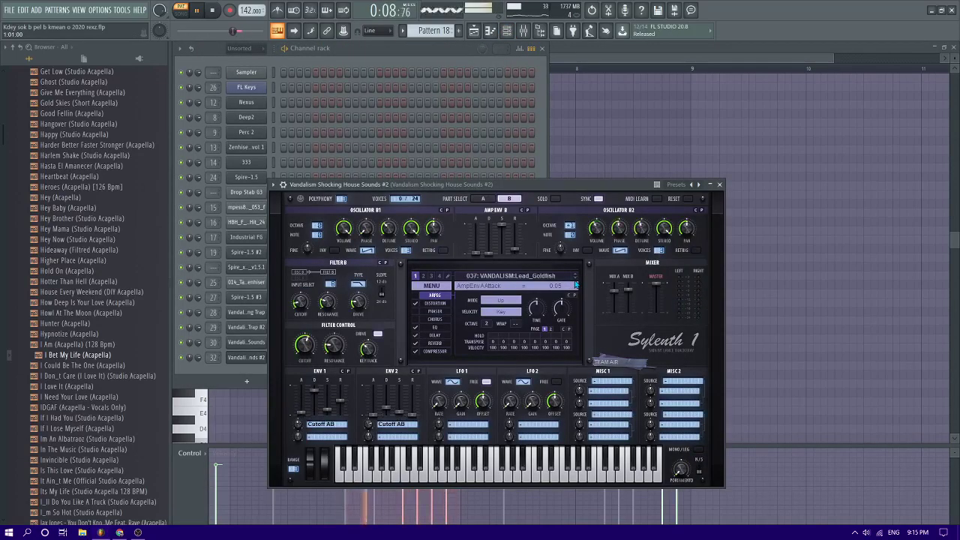
pyautogui.click(575, 283)
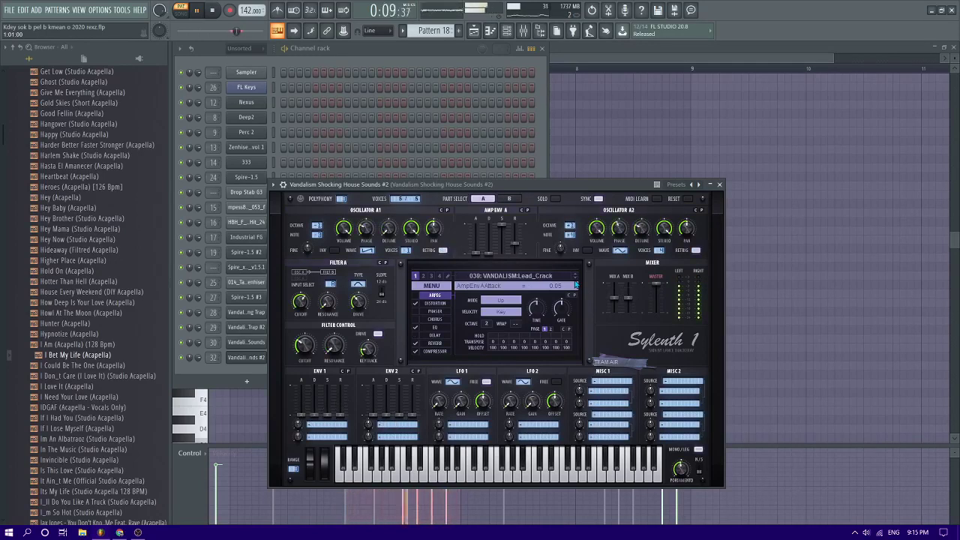
pyautogui.click(575, 284)
pyautogui.click(576, 284)
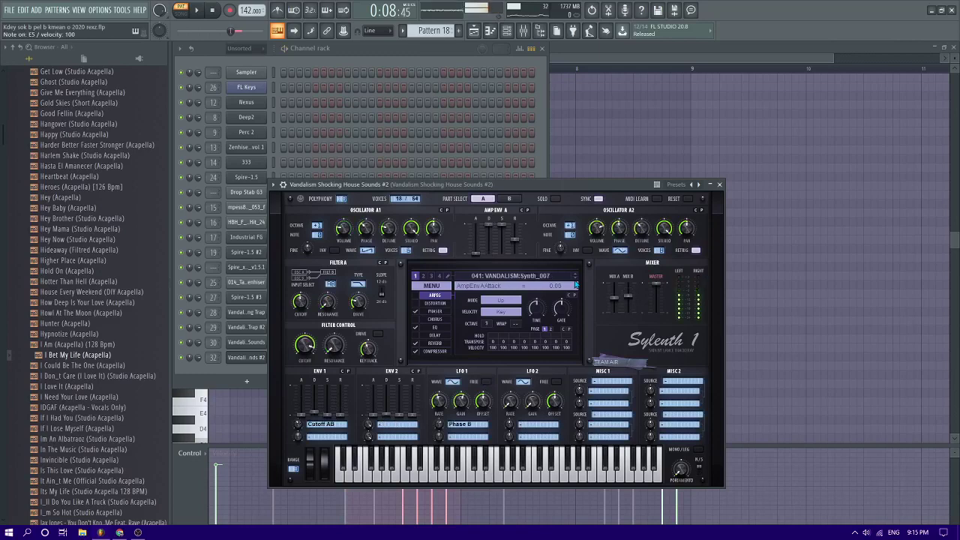
pyautogui.click(575, 284)
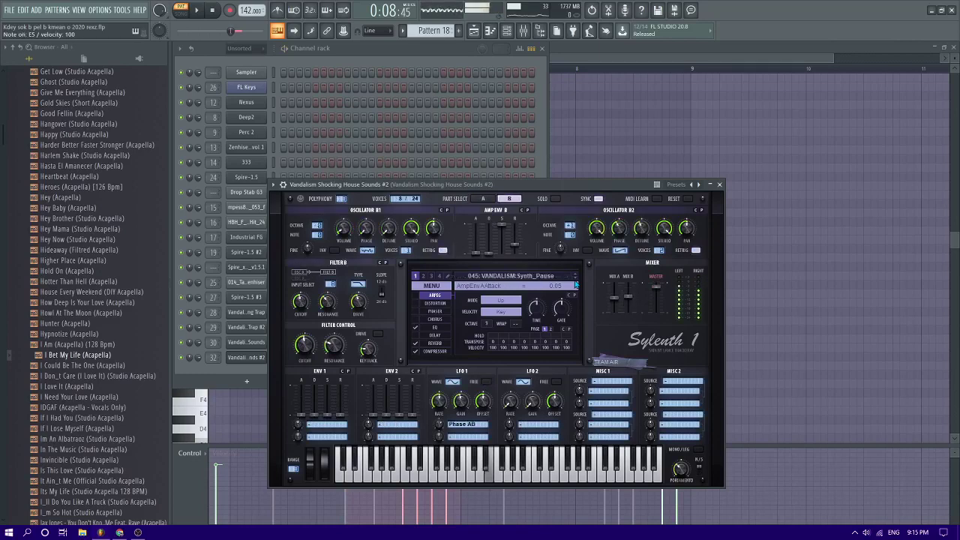
pyautogui.click(575, 283)
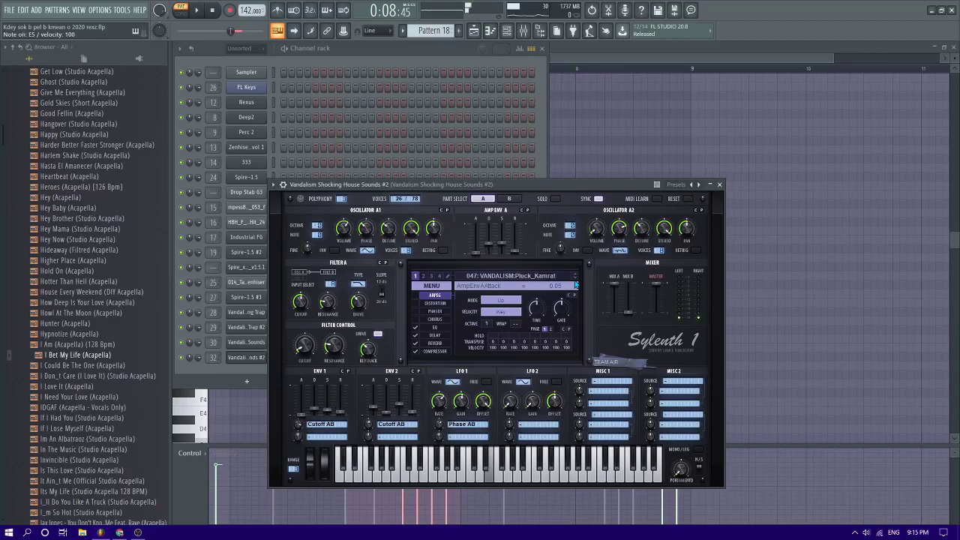
pyautogui.click(575, 283)
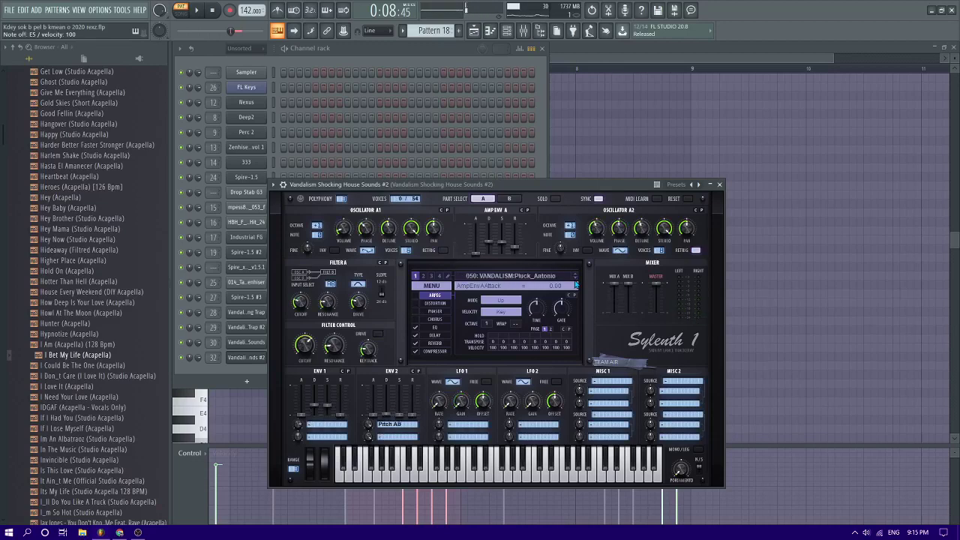
pyautogui.click(575, 283)
pyautogui.click(575, 284)
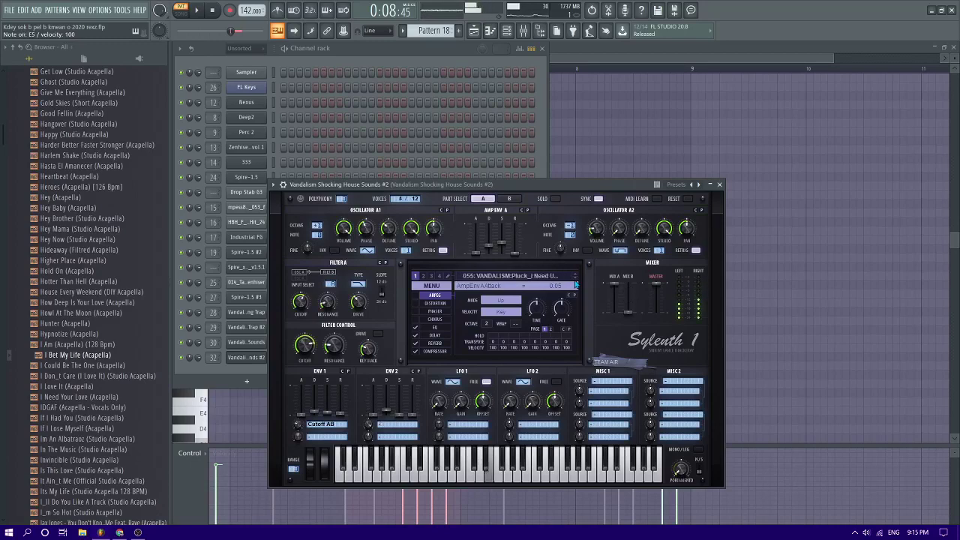
pyautogui.click(575, 284)
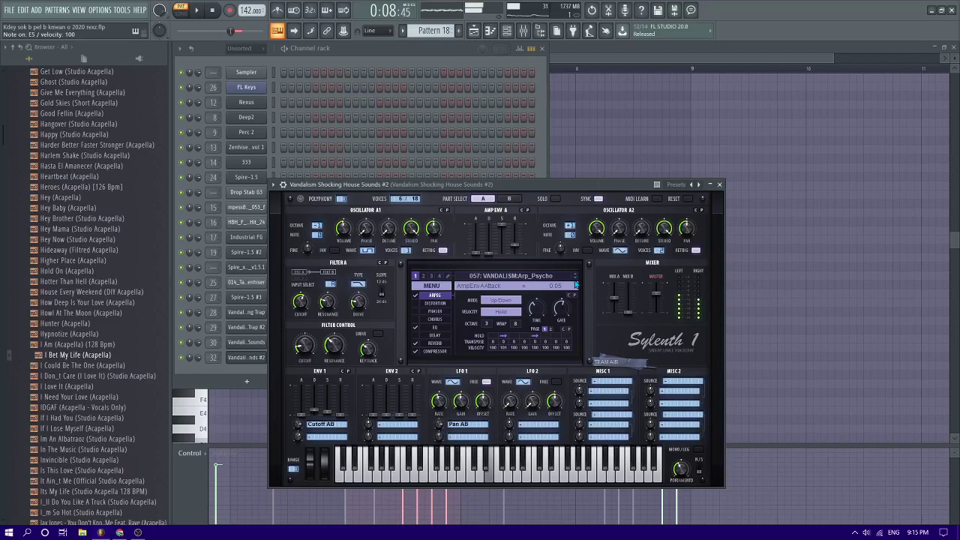
pyautogui.click(575, 283)
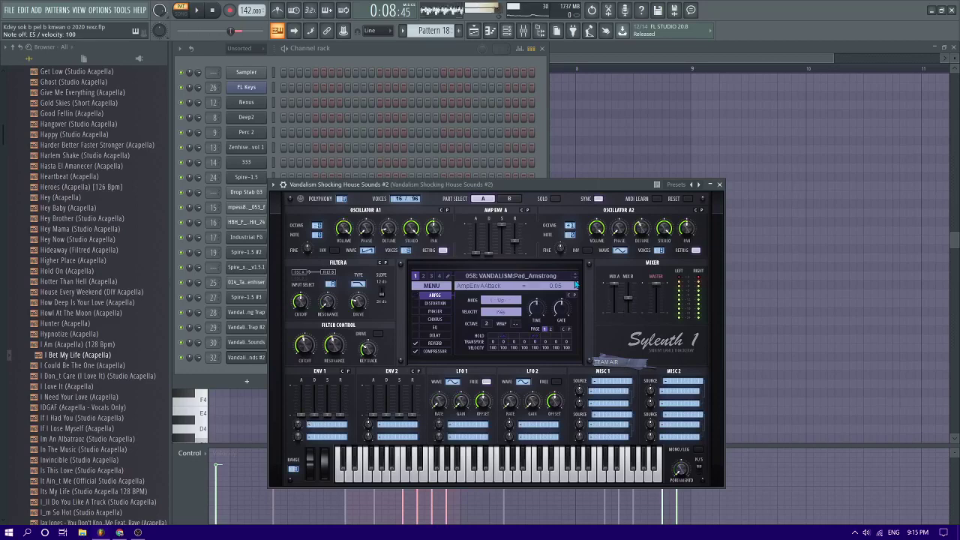
pyautogui.click(575, 284)
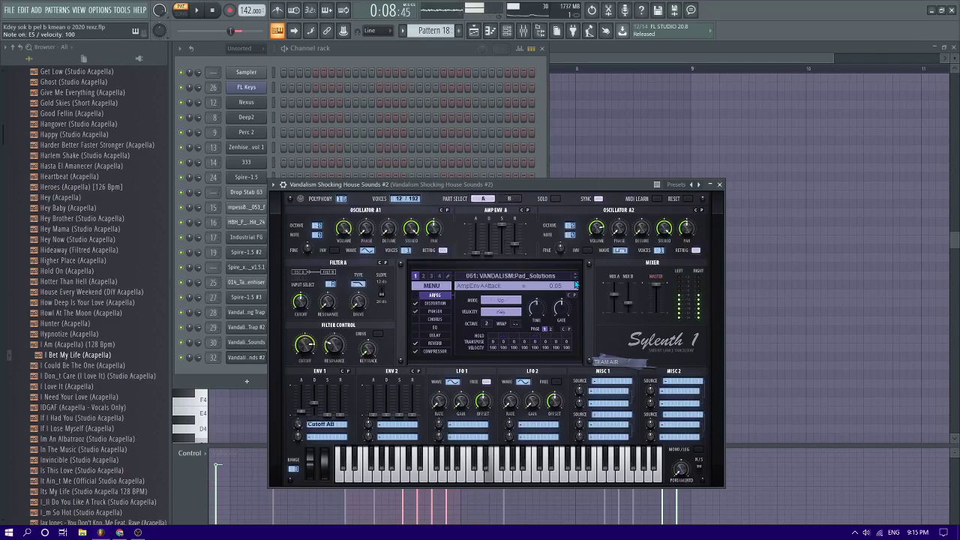
pyautogui.click(575, 284)
pyautogui.click(575, 283)
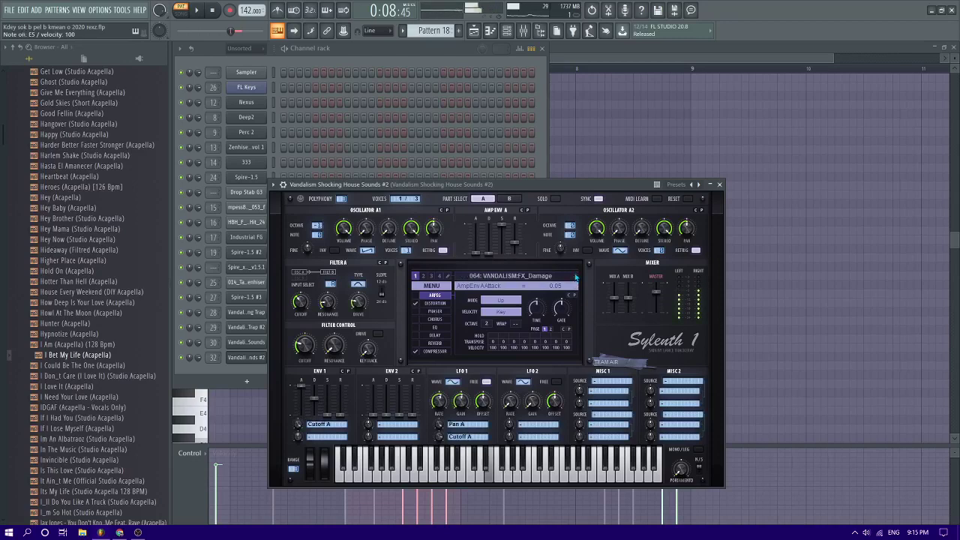
# Audition the bass presets, settle on 004: VANDALISM:Bass_No one has it and replay the looped bar 6 of Pattern 18
pyautogui.click(543, 279)
pyautogui.click(550, 255)
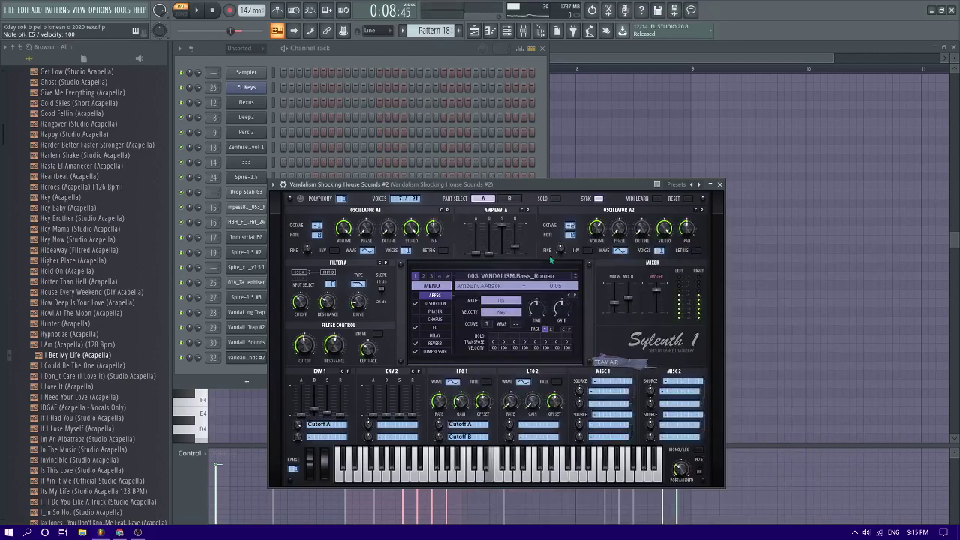
pyautogui.click(573, 281)
pyautogui.click(573, 281)
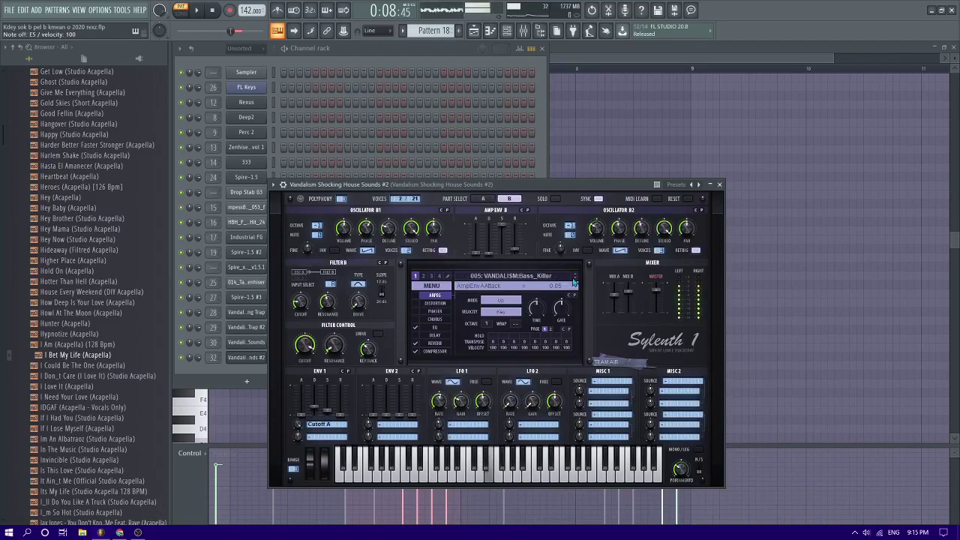
pyautogui.click(574, 276)
pyautogui.rightClick(811, 287)
pyautogui.press('space')
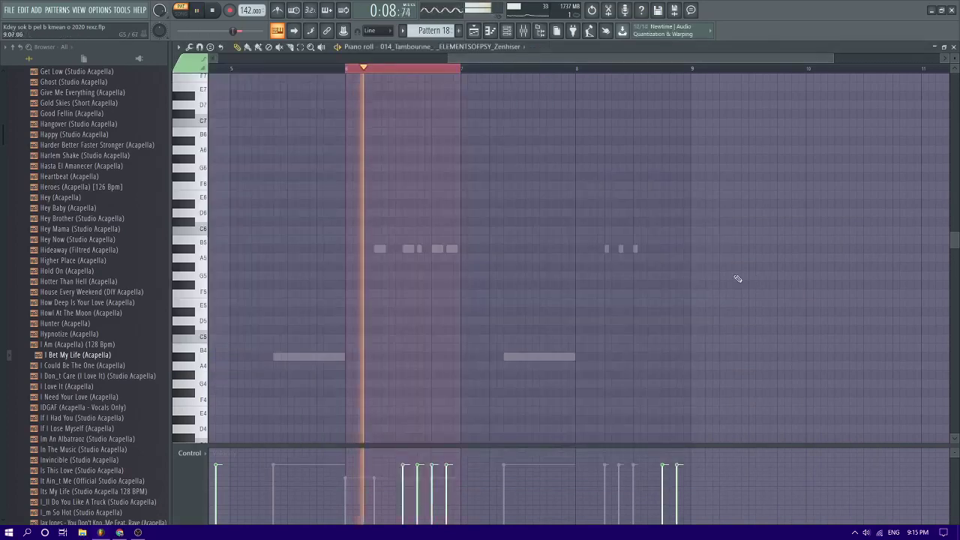
pyautogui.press('space')
pyautogui.press('space')
# Thin the synth's phrase in bar 6 to two A#5 notes and lengthen both to about 0:02:16
pyautogui.rightClick(419, 250)
pyautogui.rightClick(419, 250)
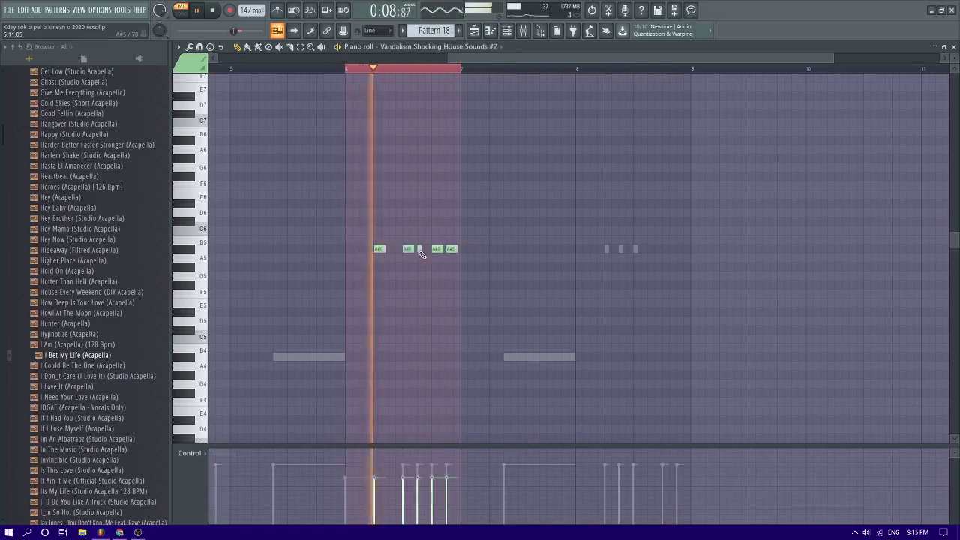
pyautogui.rightClick(419, 249)
pyautogui.rightClick(411, 250)
pyautogui.press('space')
pyautogui.press('space')
pyautogui.moveTo(385, 248); pyautogui.dragTo(393, 248)
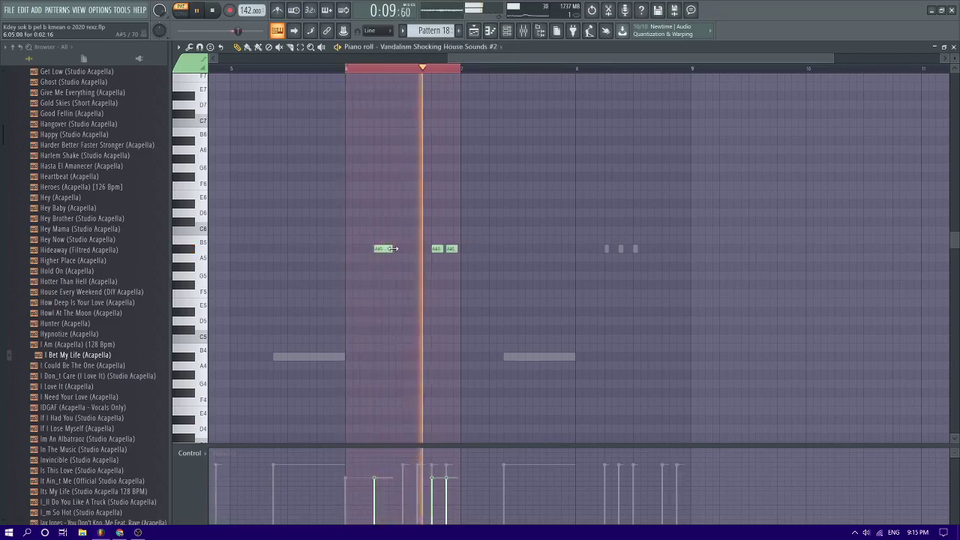
pyautogui.rightClick(451, 248)
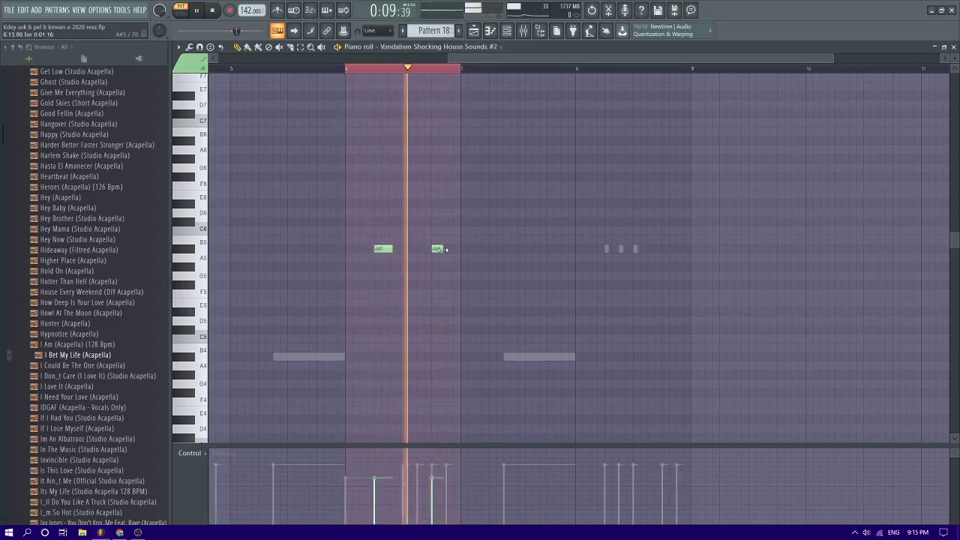
pyautogui.moveTo(442, 249); pyautogui.dragTo(450, 249)
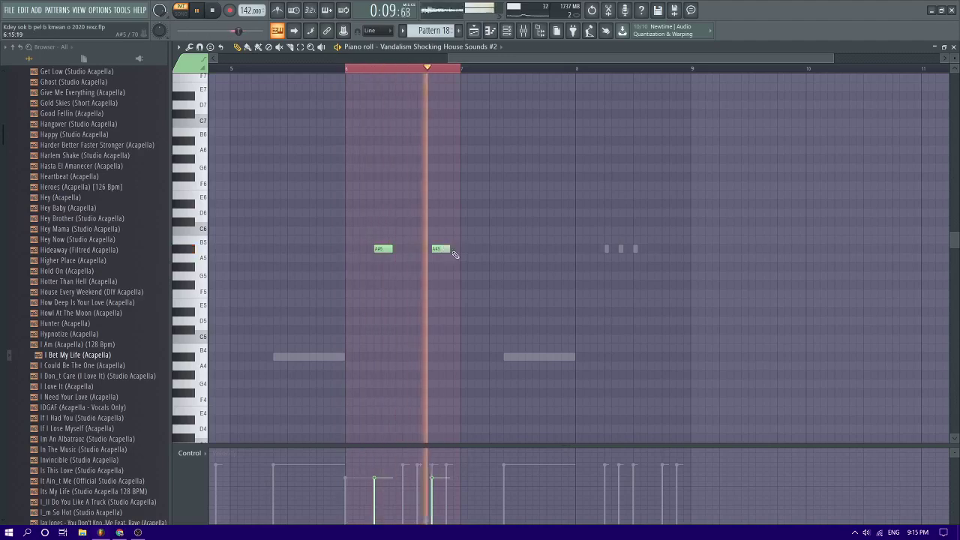
# Play the playlist arrangement from about bar 130 and replay it from about bar 136 to check the bass phrase
pyautogui.click(474, 30)
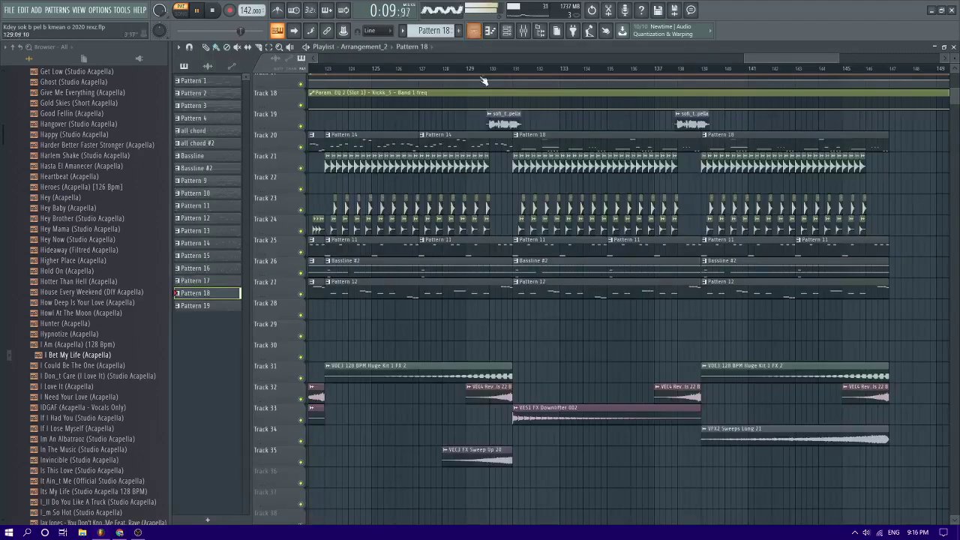
pyautogui.press('space')
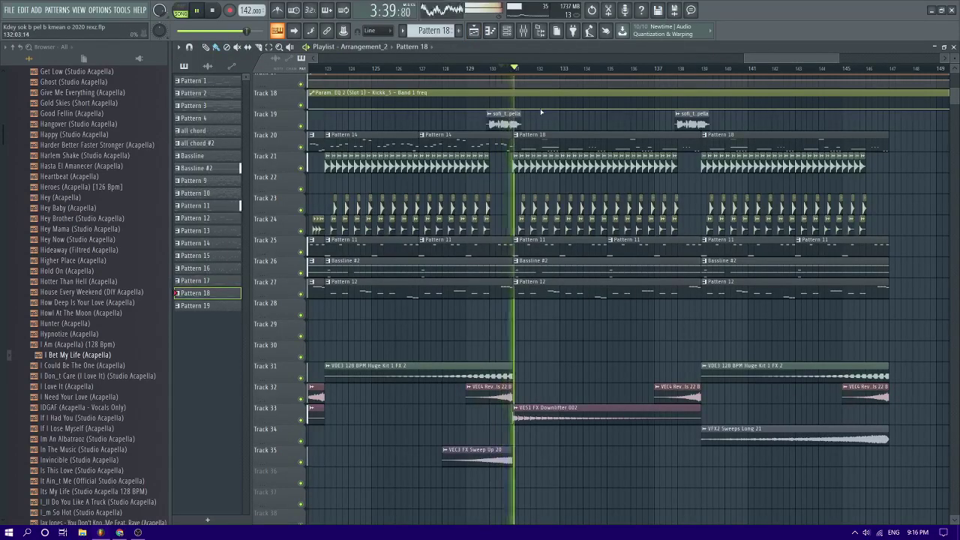
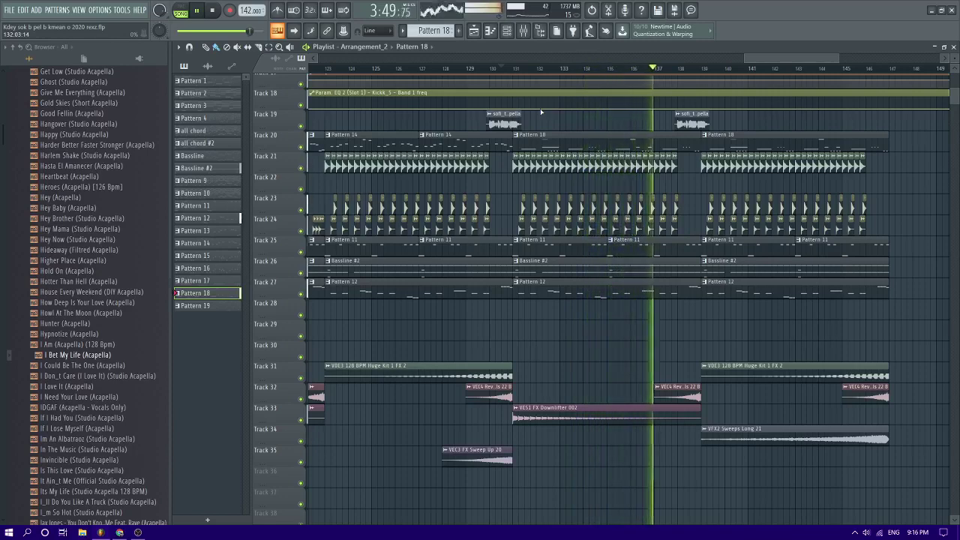
pyautogui.click(635, 69)
pyautogui.scroll(3, 651, 143)
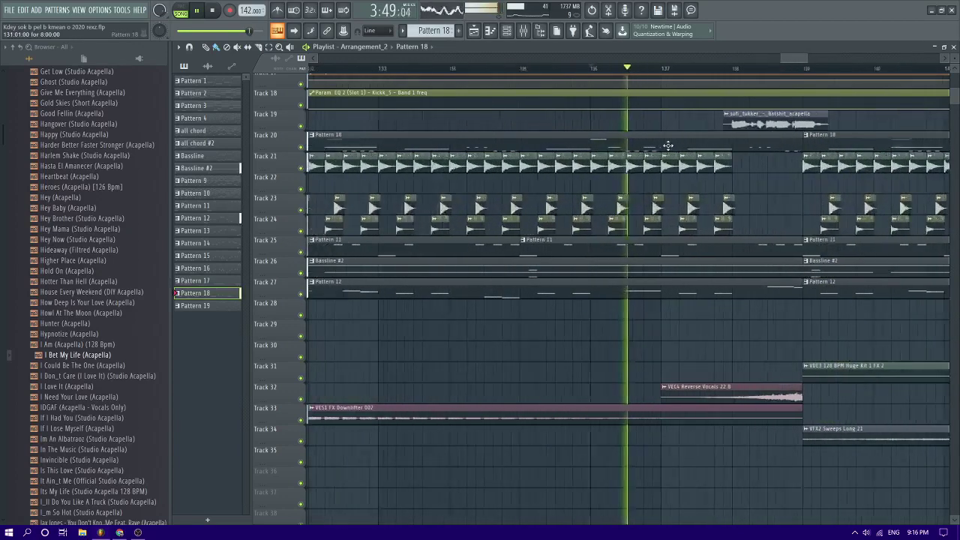
pyautogui.press('space')
# Reopen Pattern 18 from the playlist and play it from bar 6
pyautogui.doubleClick(620, 137)
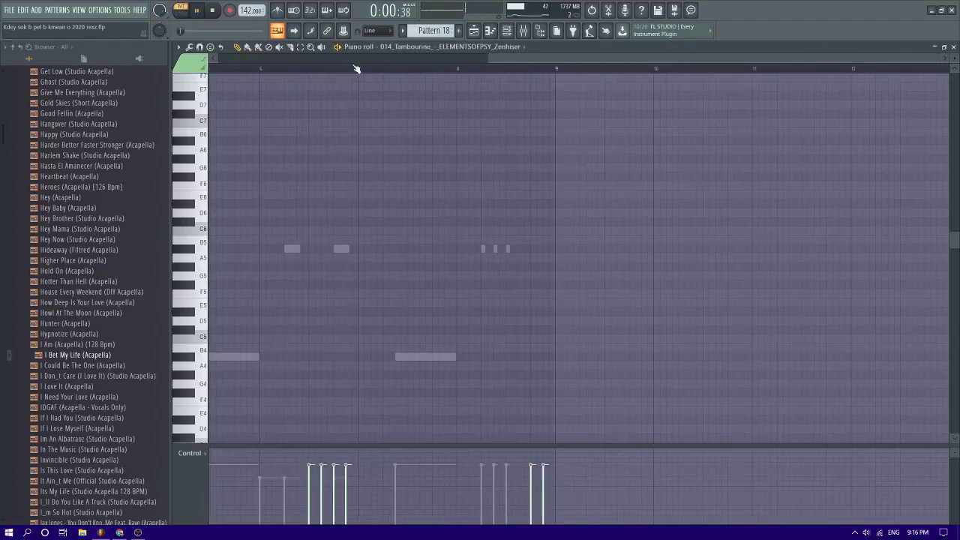
pyautogui.press('space')
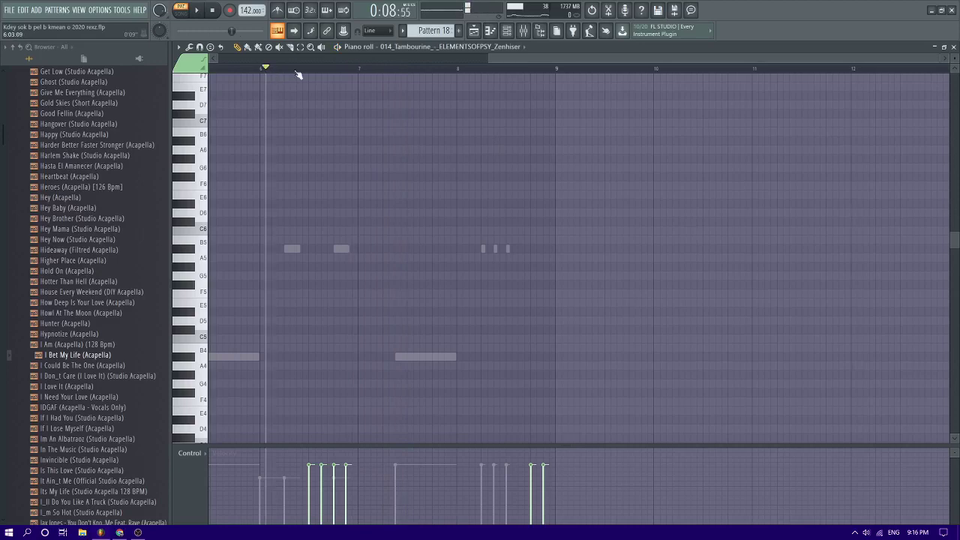
pyautogui.press('space')
pyautogui.press('space')
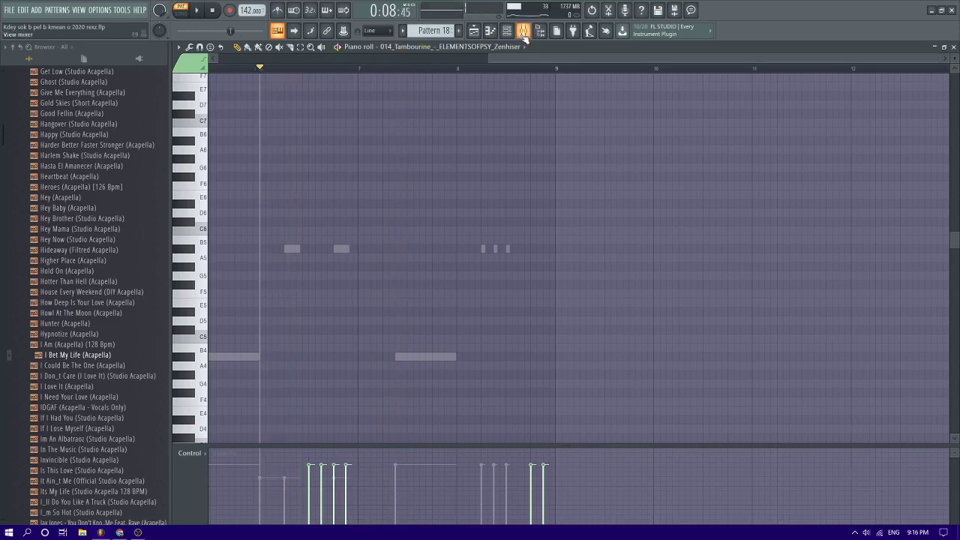
# Move band 7 higher, cut band 3 and slightly boost band 4 in insert 32's Fruity Parametric EQ 2, and open Fruity Stereo Enhancer
pyautogui.click(522, 31)
pyautogui.press('space')
pyautogui.click(889, 111)
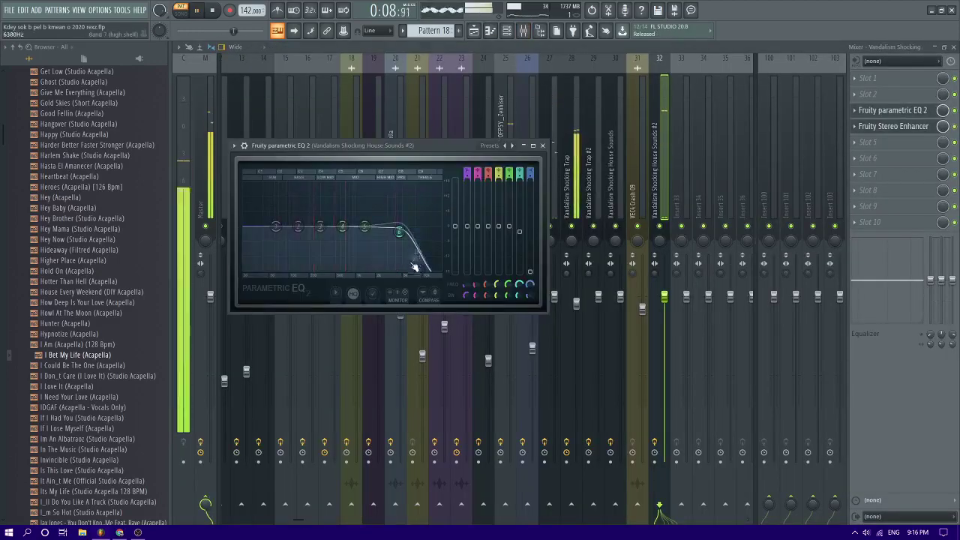
pyautogui.moveTo(414, 267); pyautogui.dragTo(439, 229)
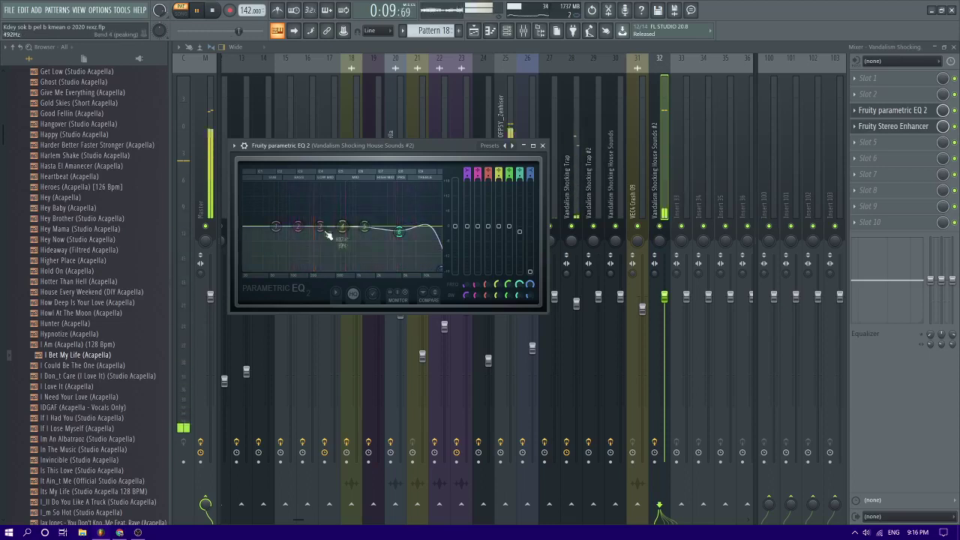
pyautogui.moveTo(302, 238); pyautogui.dragTo(343, 222)
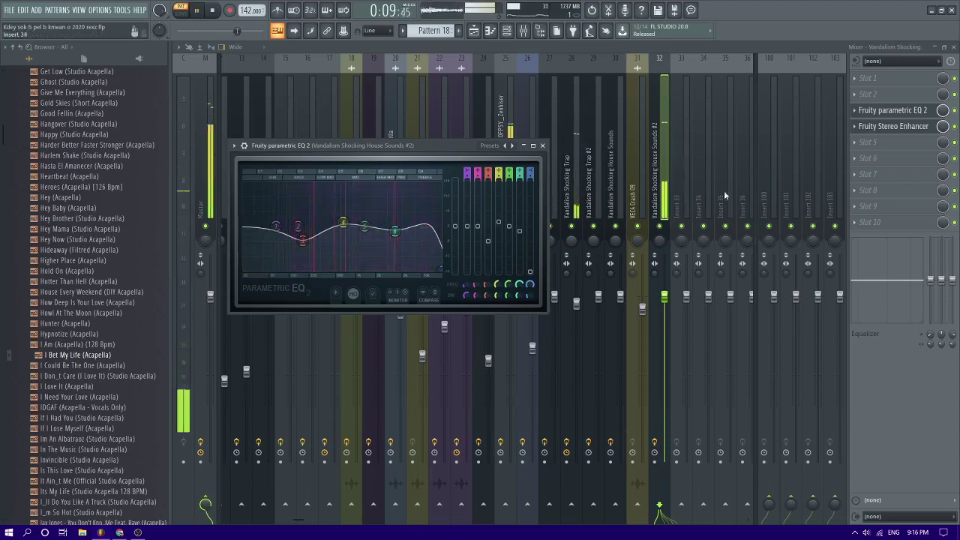
pyautogui.click(892, 126)
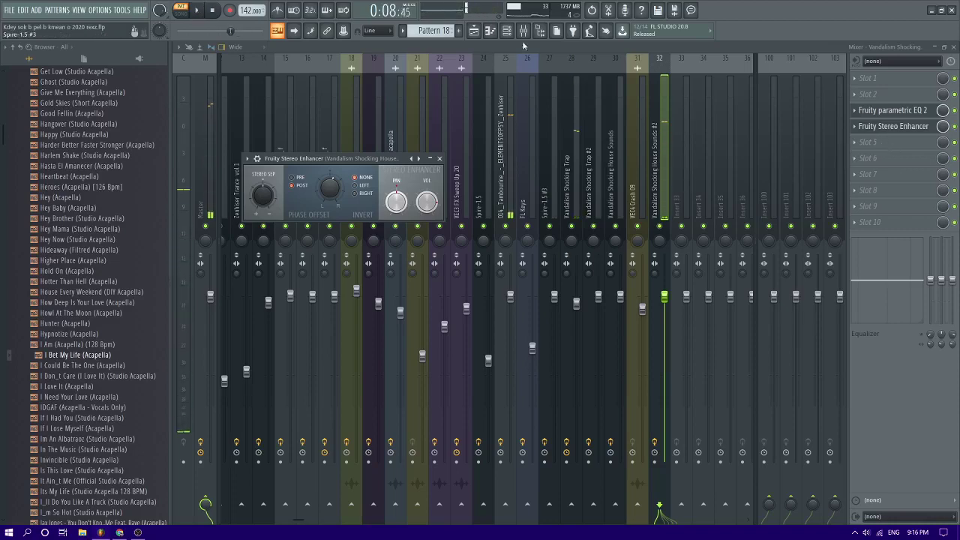
# Open the Sylenth1 on the Vandalism Shocking House Sounds #2 channel and audition its bass presets from 004 Bass_No one has it through 016 Bass_Upcoming
pyautogui.click(510, 31)
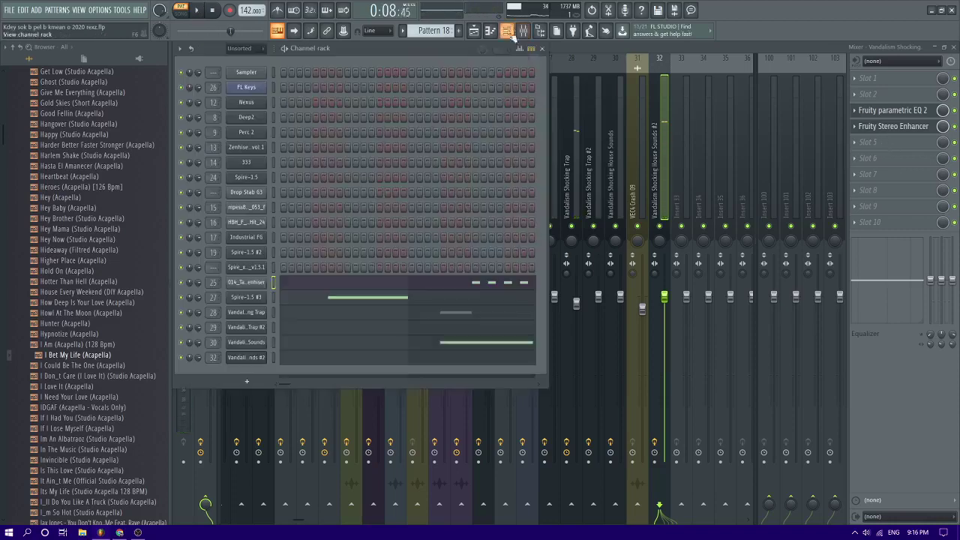
pyautogui.click(253, 358)
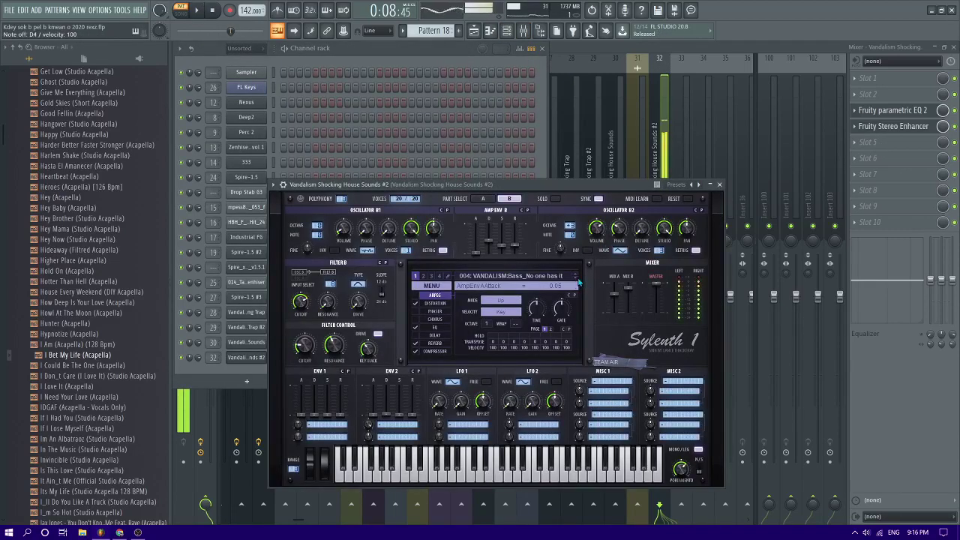
pyautogui.click(578, 280)
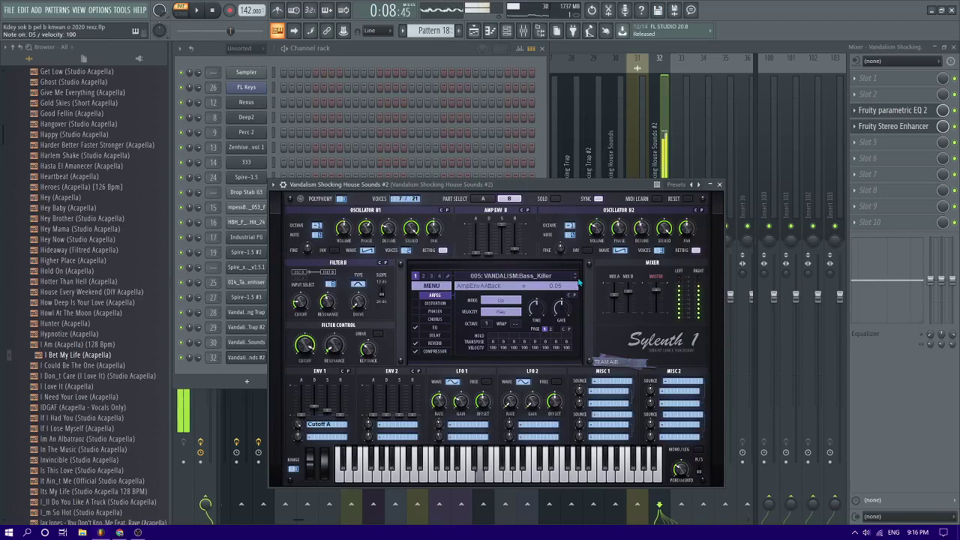
pyautogui.click(578, 280)
pyautogui.click(578, 279)
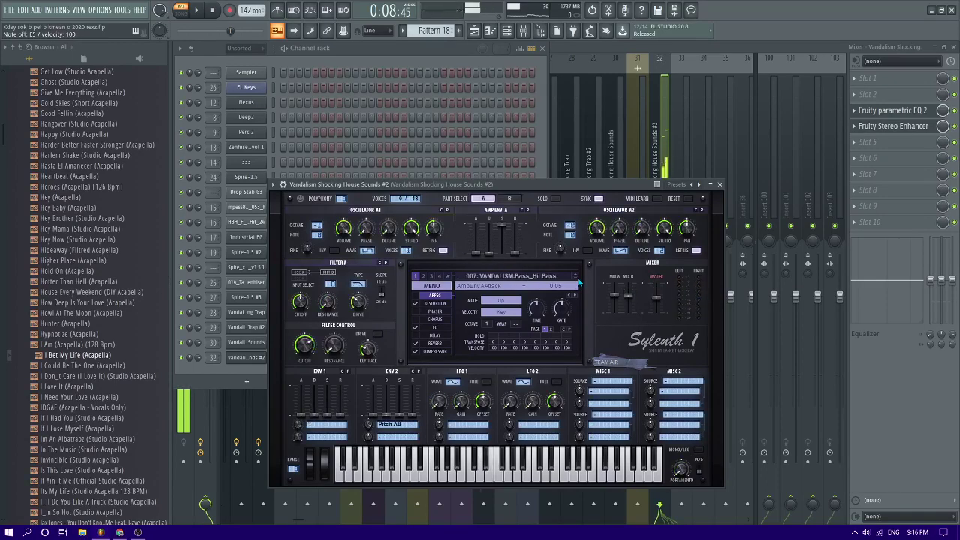
pyautogui.click(578, 280)
pyautogui.click(578, 280)
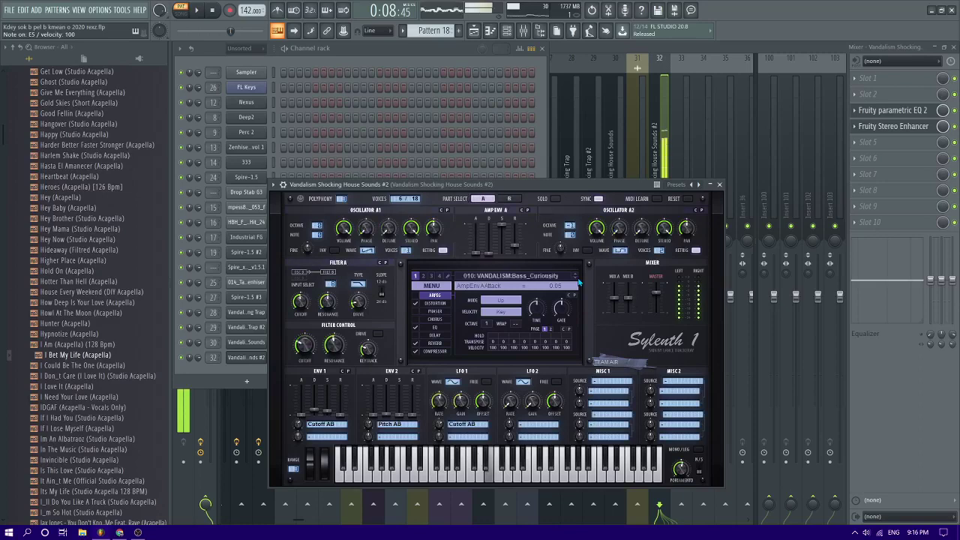
pyautogui.click(578, 280)
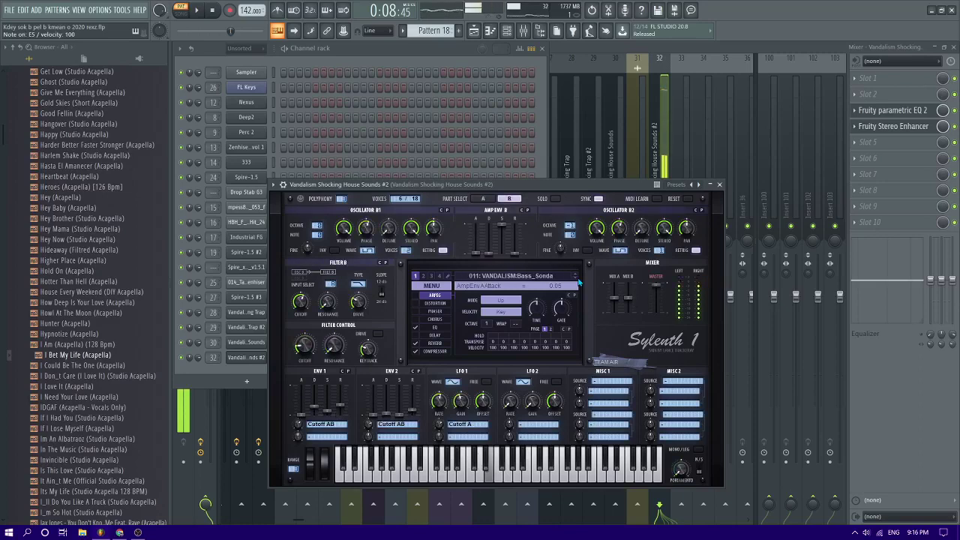
pyautogui.click(578, 280)
pyautogui.click(574, 278)
pyautogui.click(576, 281)
pyautogui.click(575, 282)
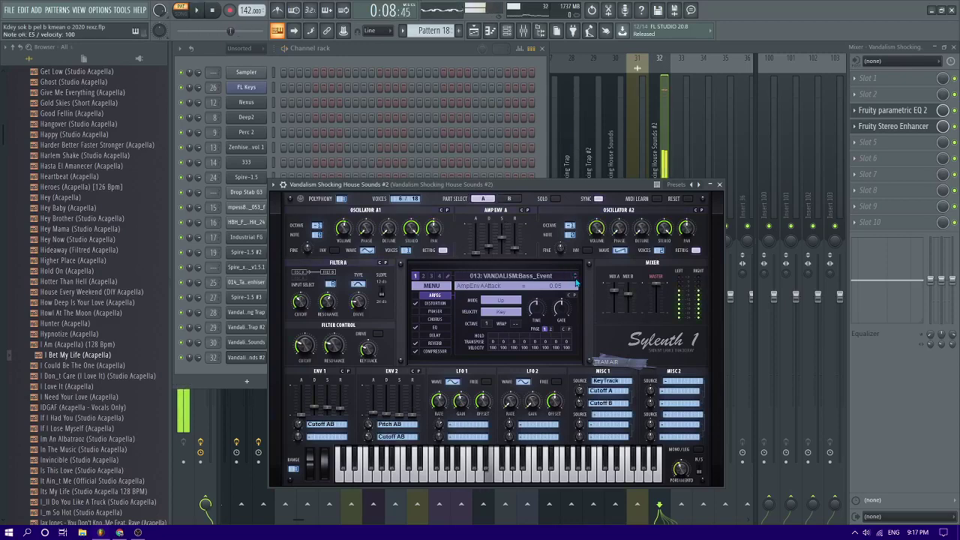
pyautogui.click(576, 281)
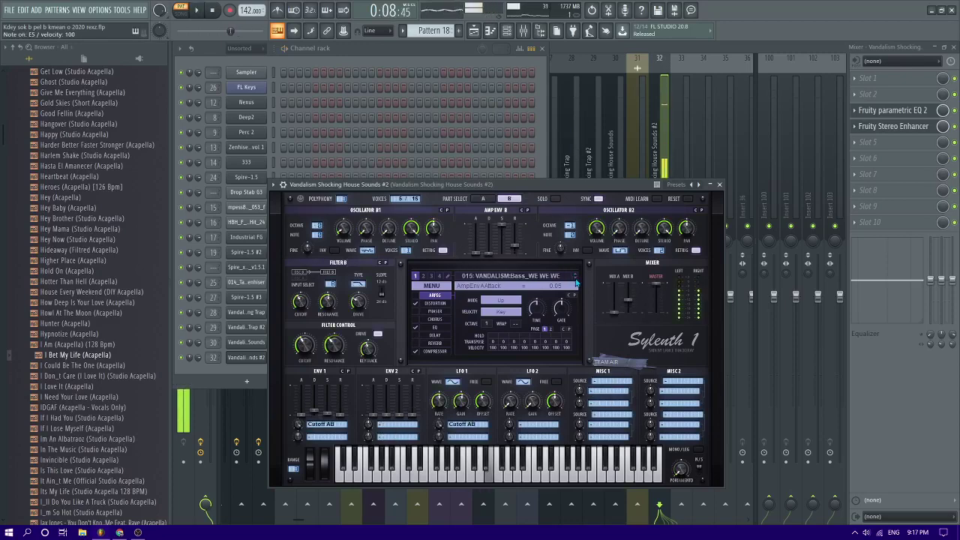
pyautogui.click(575, 281)
pyautogui.scroll(5, 120, 218)
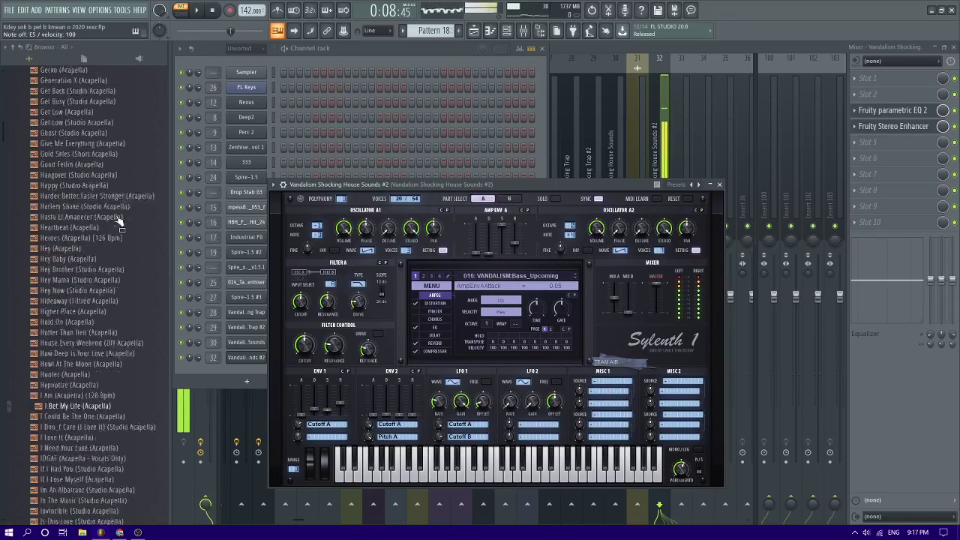
pyautogui.rightClick(43, 123)
pyautogui.click(74, 130)
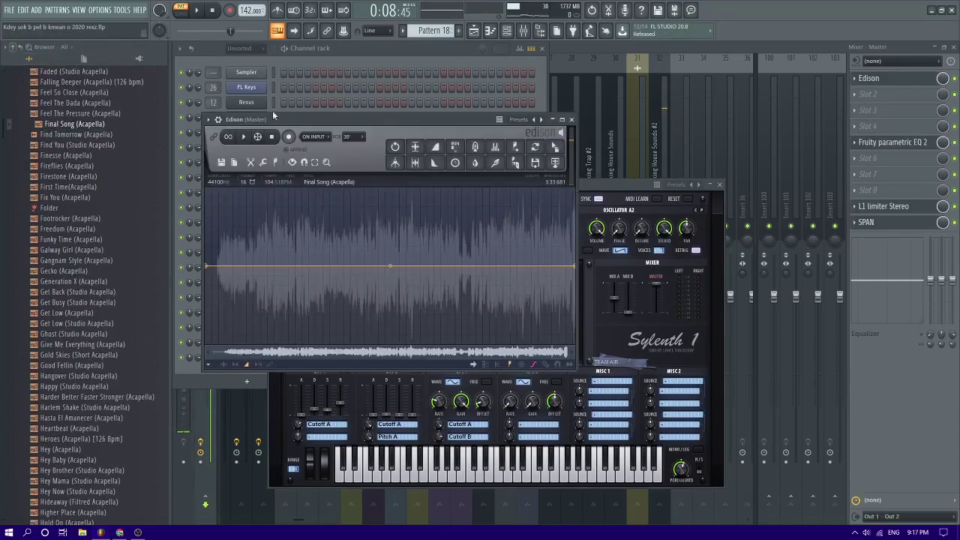
pyautogui.click(571, 119)
# Collapse the browser folders and browse through My Package and Vst to the Banks folder of the Sylenth1 54.000 Presets collection
pyautogui.click(15, 47)
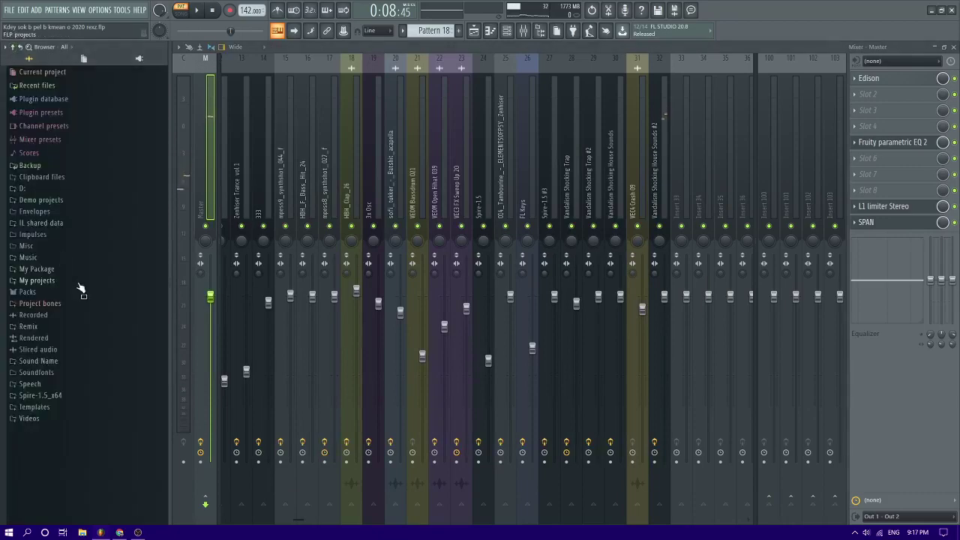
pyautogui.click(56, 271)
pyautogui.scroll(-5, 58, 278)
pyautogui.scroll(-8, 59, 277)
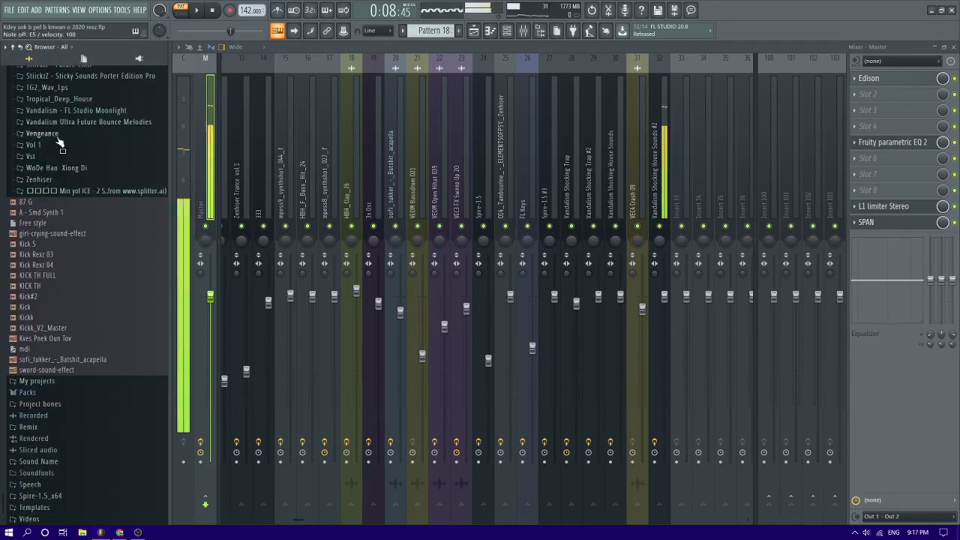
pyautogui.click(34, 156)
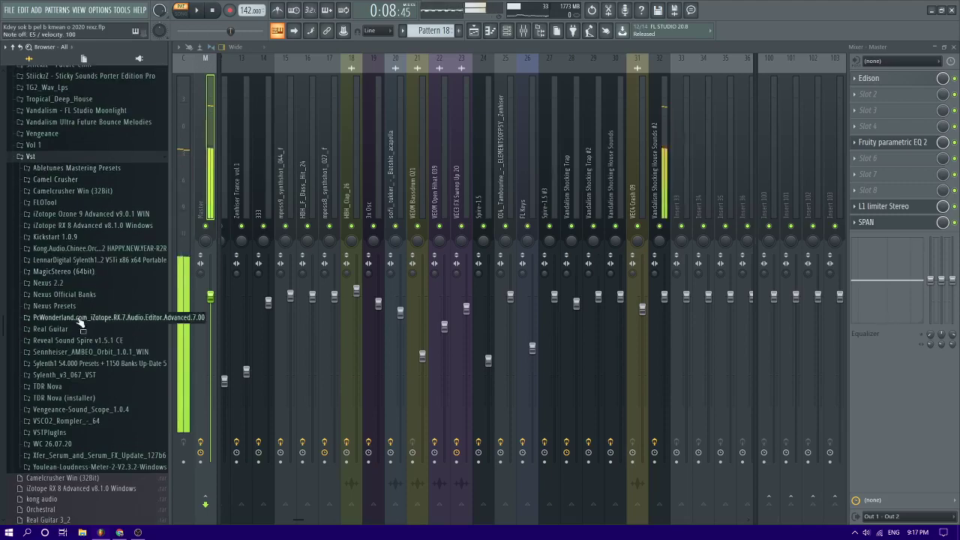
pyautogui.click(60, 363)
pyautogui.click(59, 387)
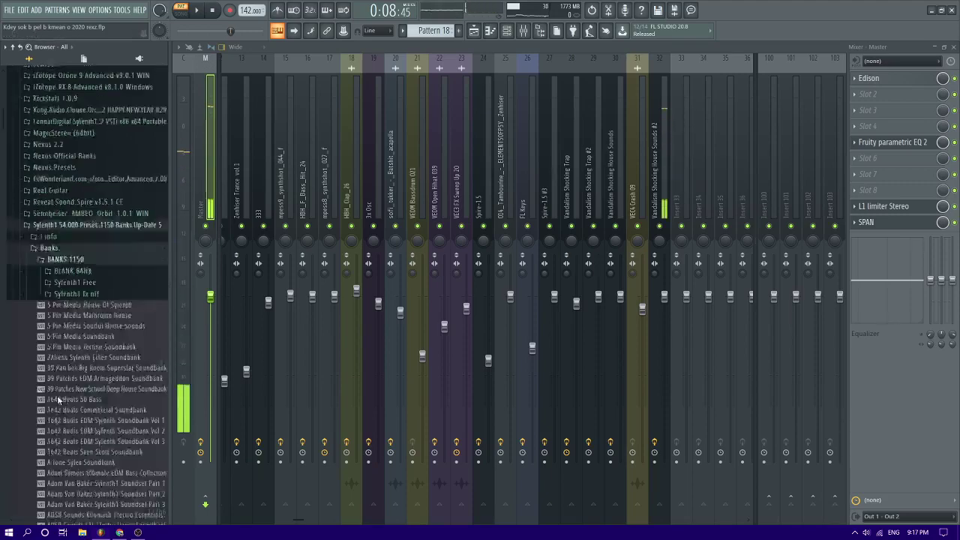
# Load the Vandalism Shocking Electro bank from BANKS 1150 onto the Vandalism Shocking House Sounds #2 channel in the channel rack
pyautogui.click(506, 32)
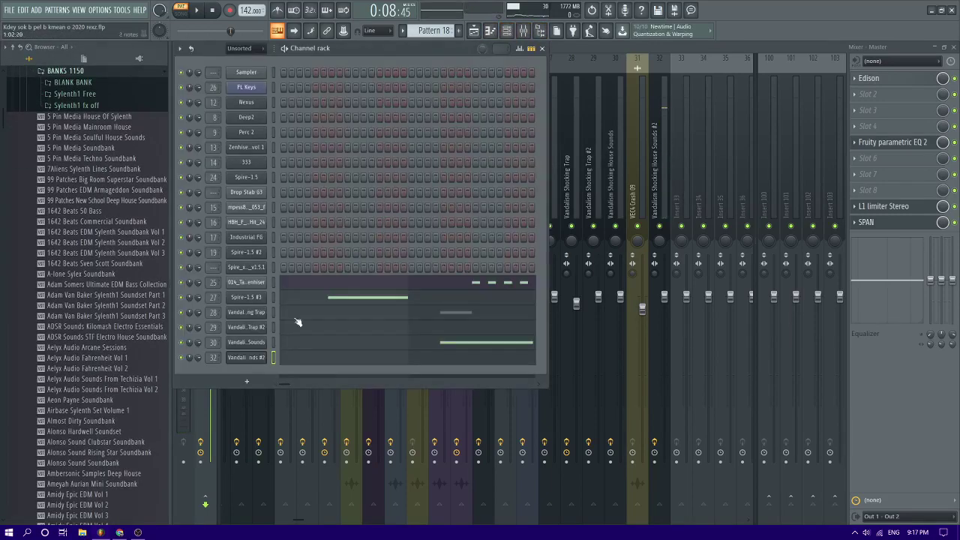
pyautogui.scroll(-20, 112, 304)
pyautogui.scroll(-20, 110, 303)
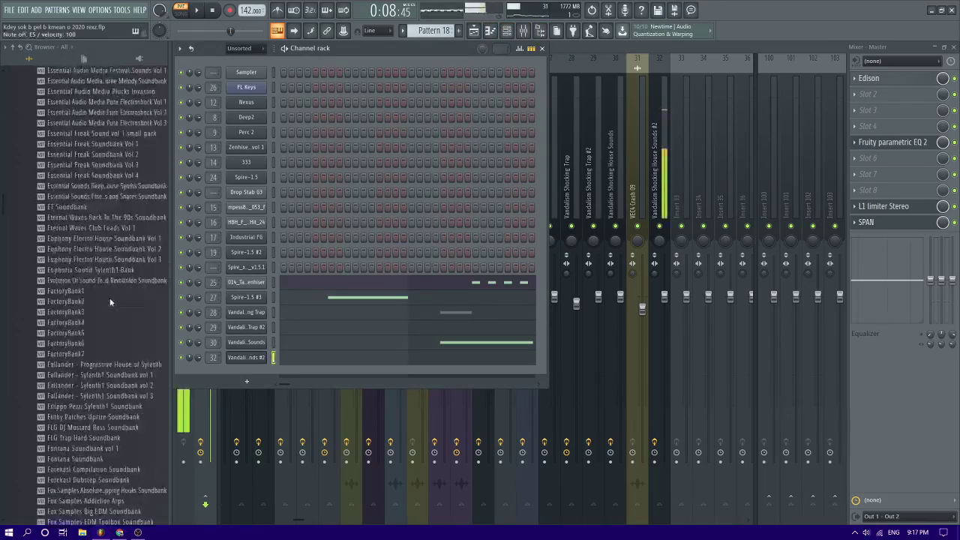
pyautogui.scroll(-20, 3, 391)
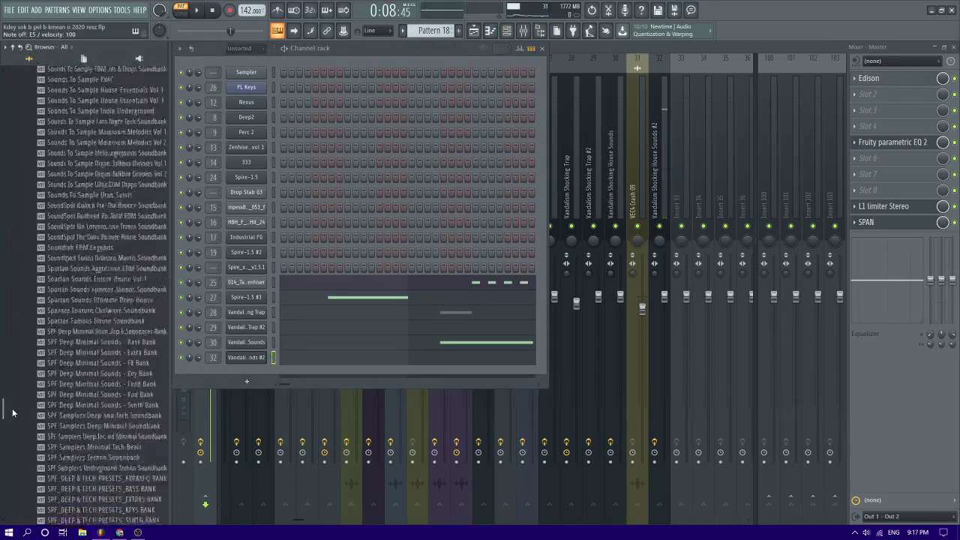
pyautogui.scroll(-10, 58, 344)
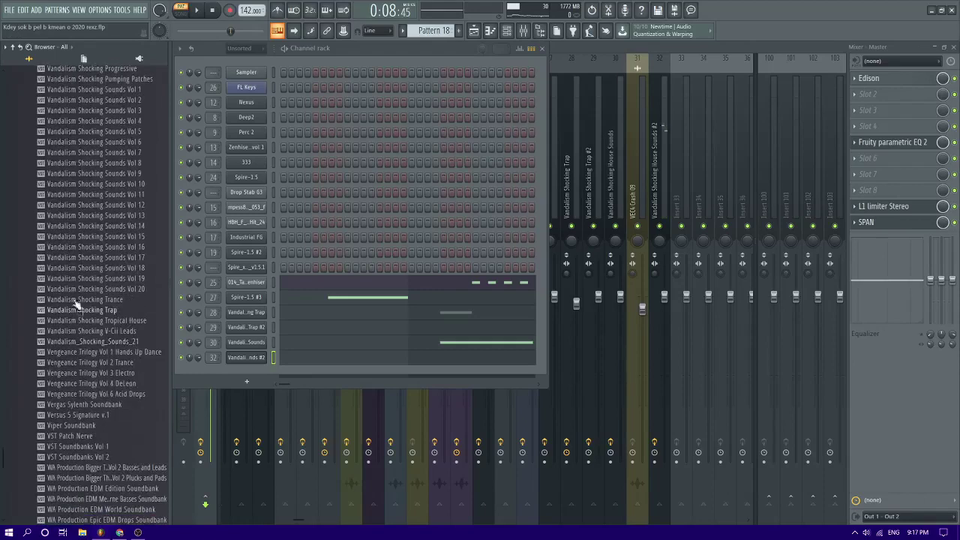
pyautogui.scroll(8, 113, 270)
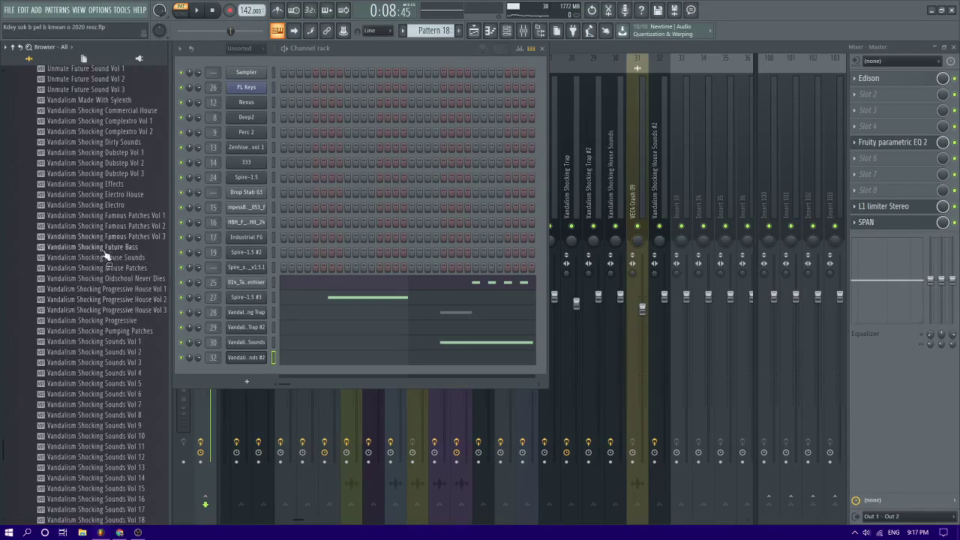
pyautogui.moveTo(203, 322); pyautogui.dragTo(248, 357)
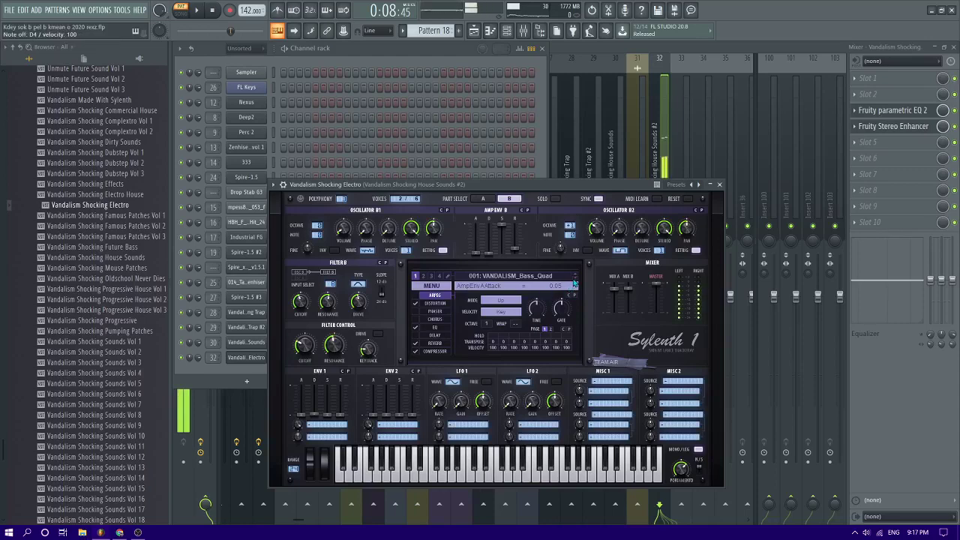
# Audition the bank's bass presets and select 006: VANDALISM_Bass_Feel Me
pyautogui.click(574, 279)
pyautogui.click(574, 280)
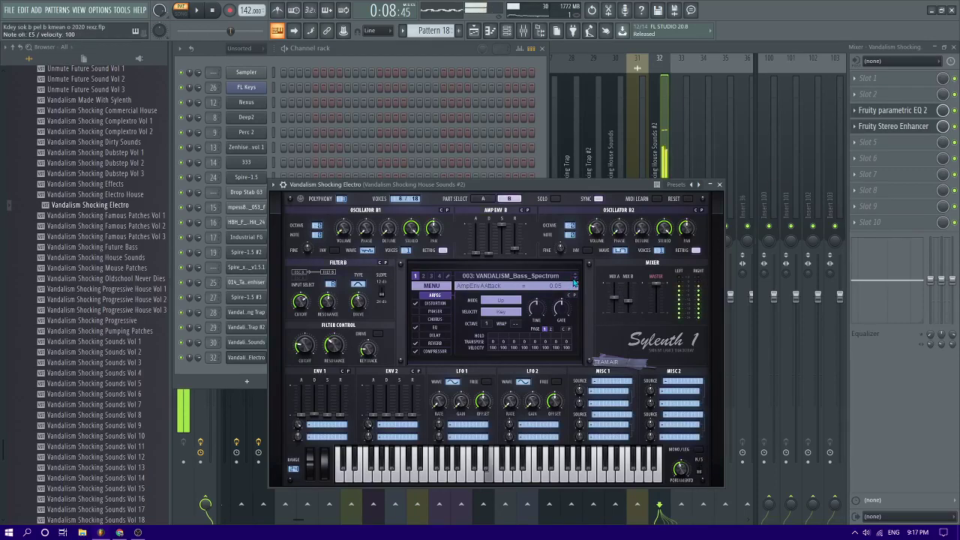
pyautogui.click(574, 280)
pyautogui.click(574, 280)
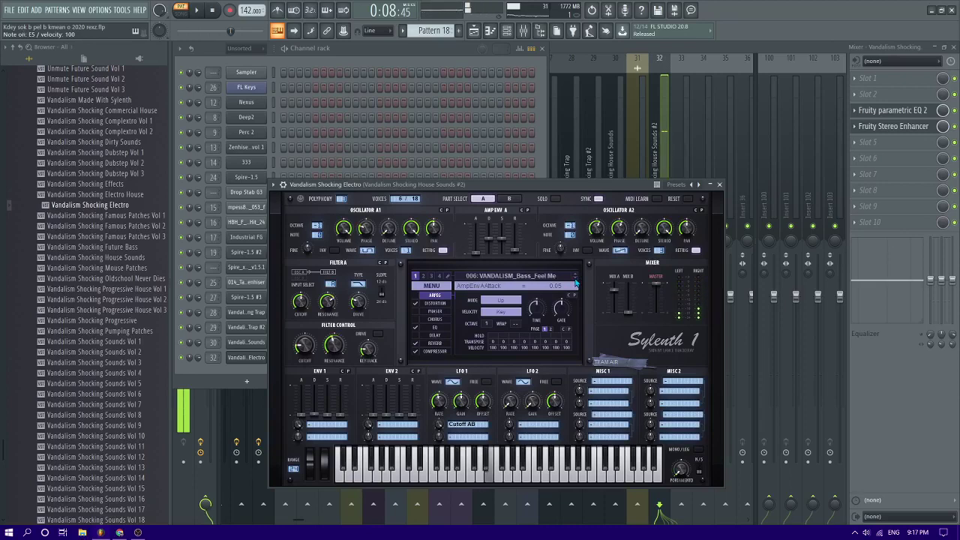
# Play the playlist arrangement from about bar 135 and follow the synth's bar 6 notes in Pattern 18 to check the new preset
pyautogui.press('space')
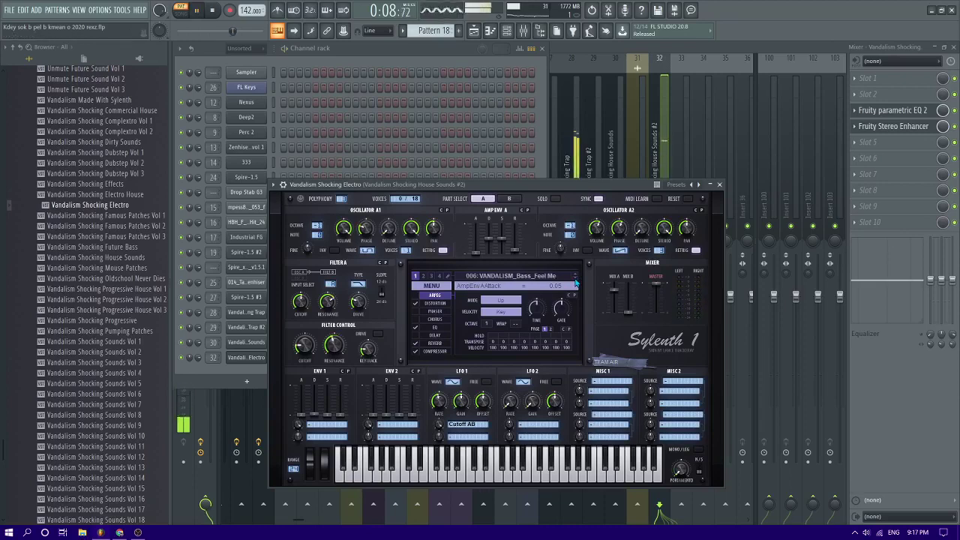
pyautogui.click(474, 32)
pyautogui.click(524, 68)
pyautogui.scroll(-4, 528, 101)
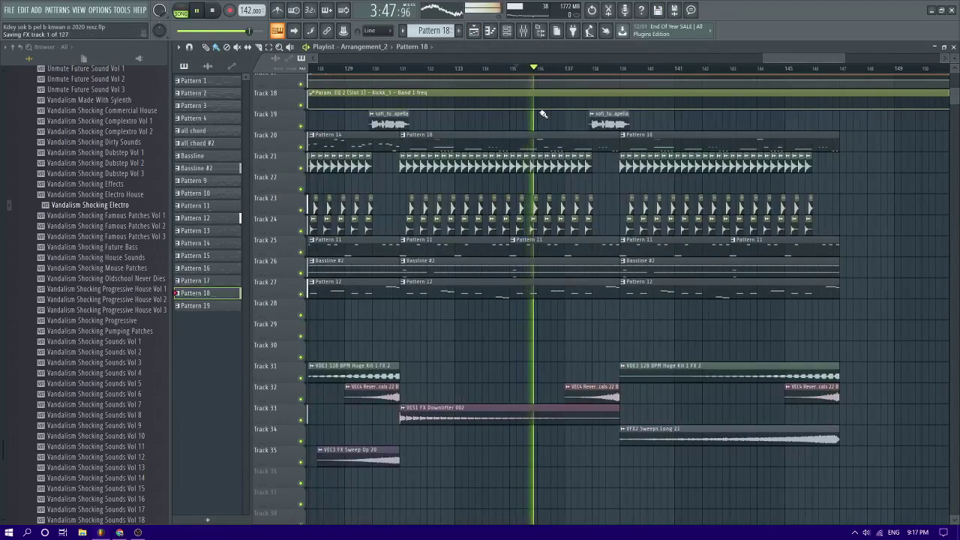
pyautogui.scroll(2, 542, 114)
pyautogui.press('space')
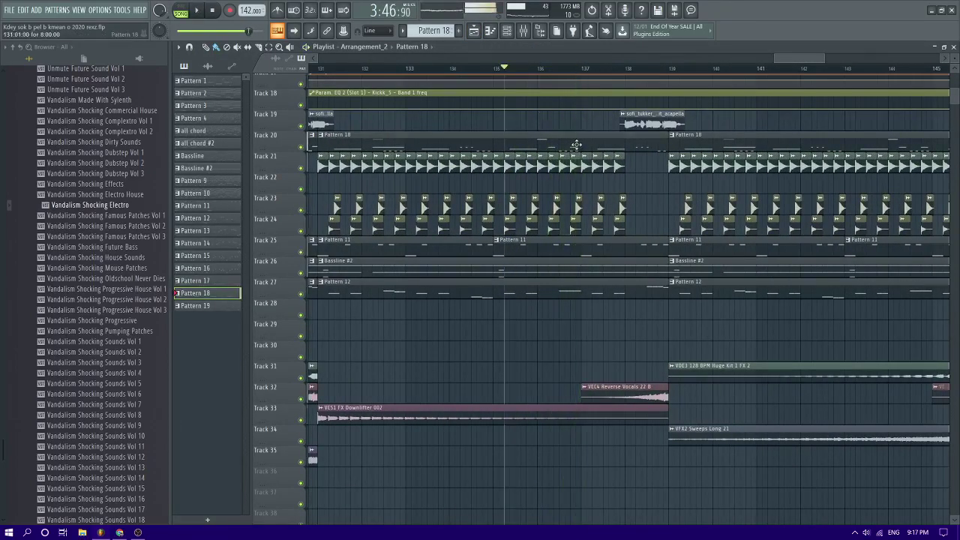
pyautogui.press('space')
pyautogui.doubleClick(576, 144)
pyautogui.doubleClick(285, 251)
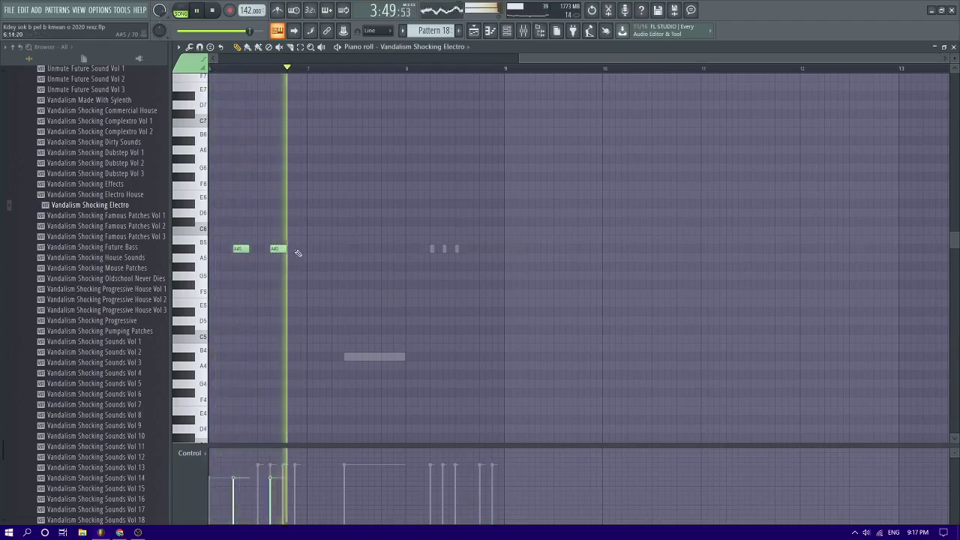
pyautogui.press('F5')
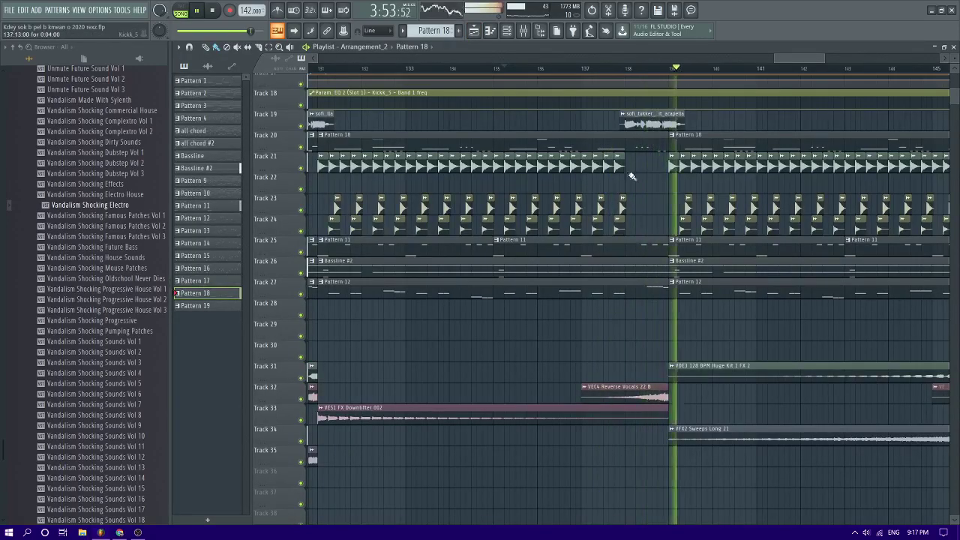
# Replay the arrangement from about bar 138 to check the gap at the end of Pattern 18
pyautogui.scroll(-2, 646, 167)
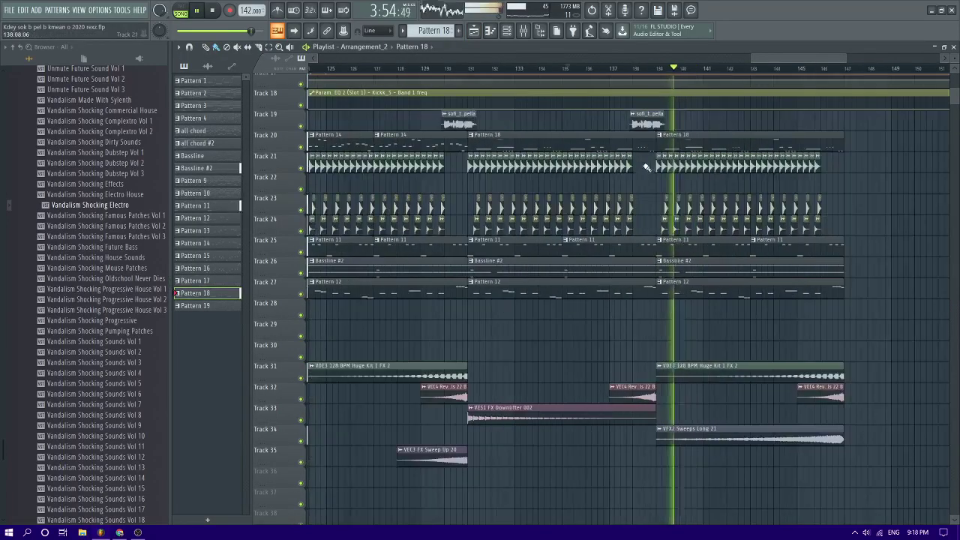
pyautogui.click(632, 69)
pyautogui.press('space')
pyautogui.scroll(2, 643, 73)
pyautogui.press('space')
# Add two A#5 notes to the Vandalism Shocking Electro part of Pattern 18 at about 8:11 and 8:15, each 0:02:00 long
pyautogui.doubleClick(644, 143)
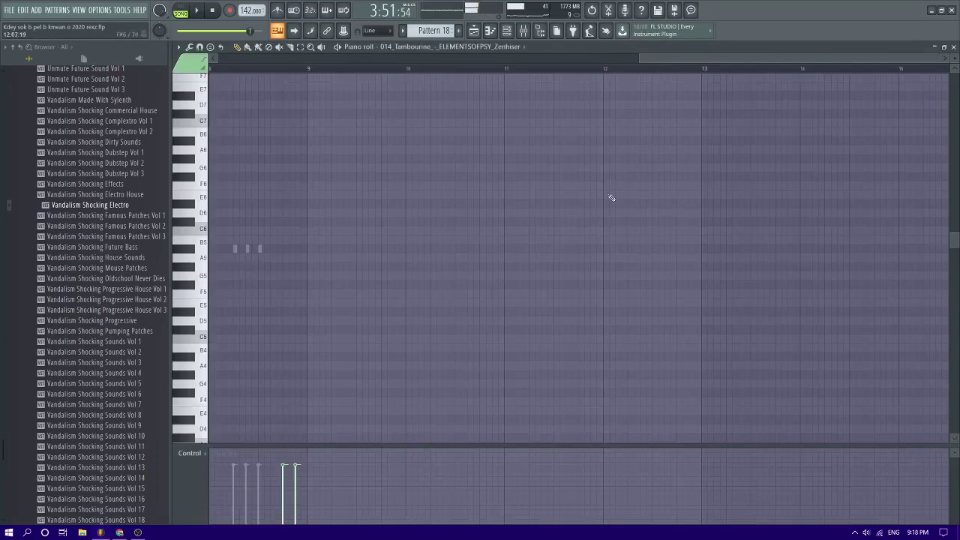
pyautogui.scroll(-5, 396, 293)
pyautogui.scroll(3, 278, 332)
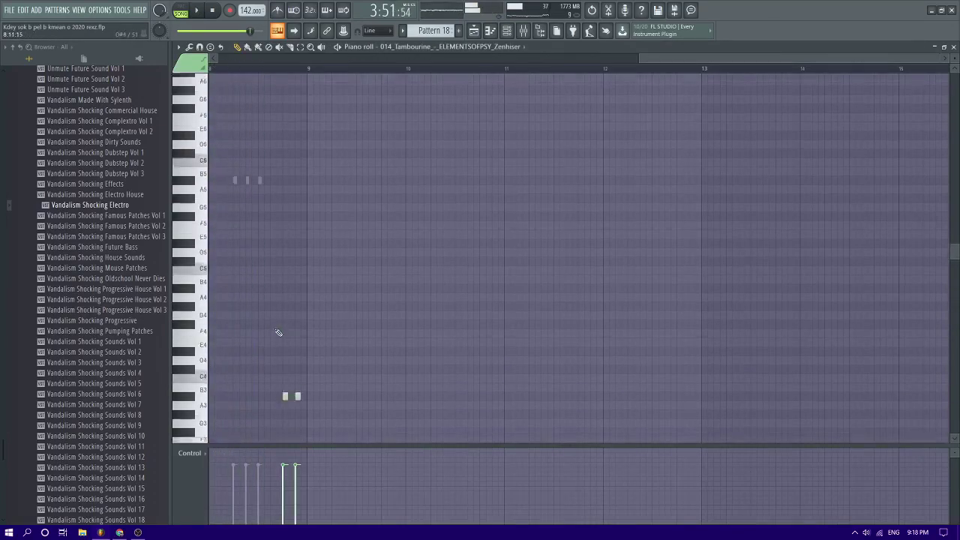
pyautogui.scroll(-3, 278, 332)
pyautogui.doubleClick(536, 222)
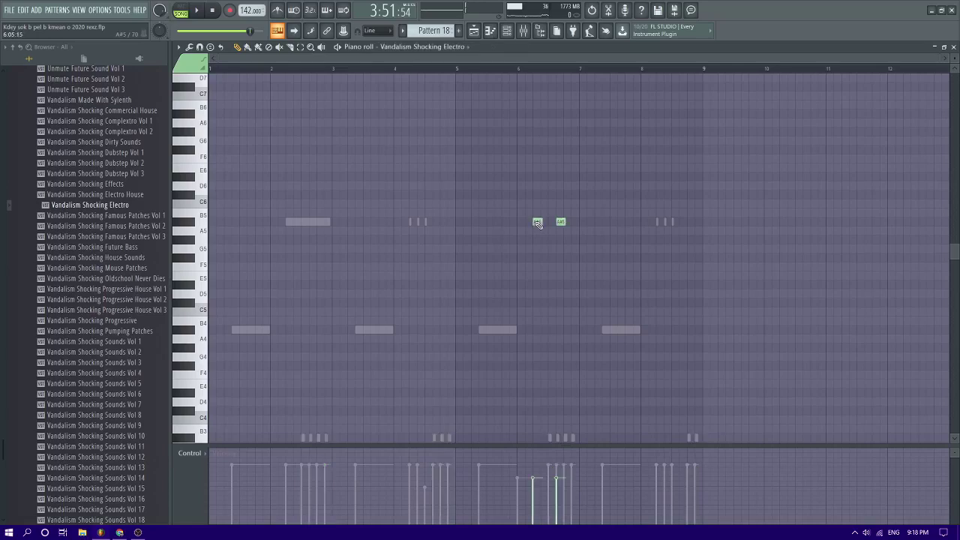
pyautogui.press('space')
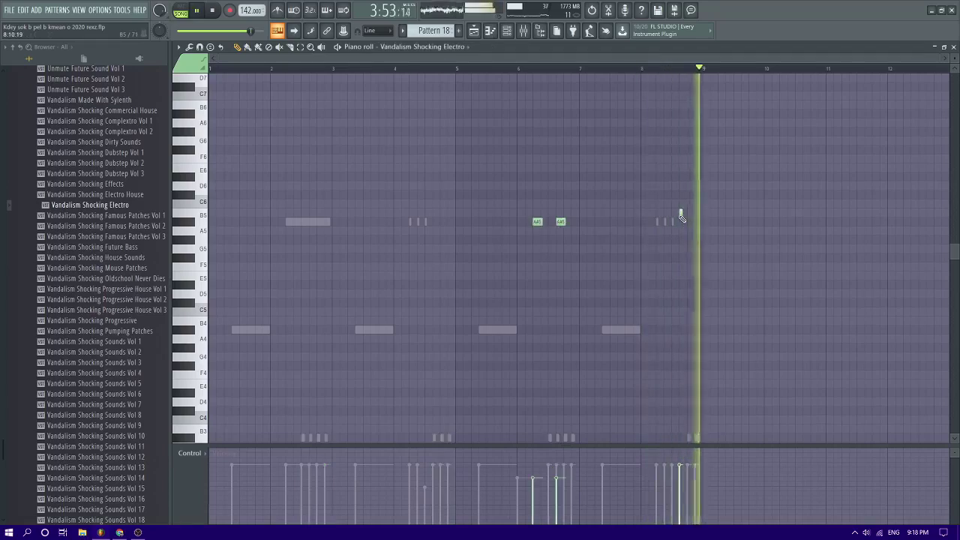
pyautogui.scroll(2, 686, 223)
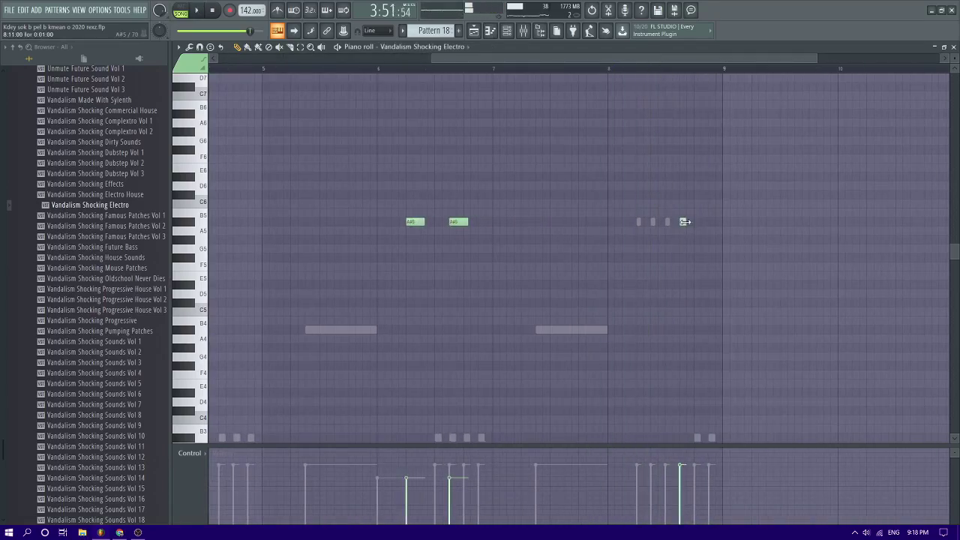
pyautogui.click(707, 221)
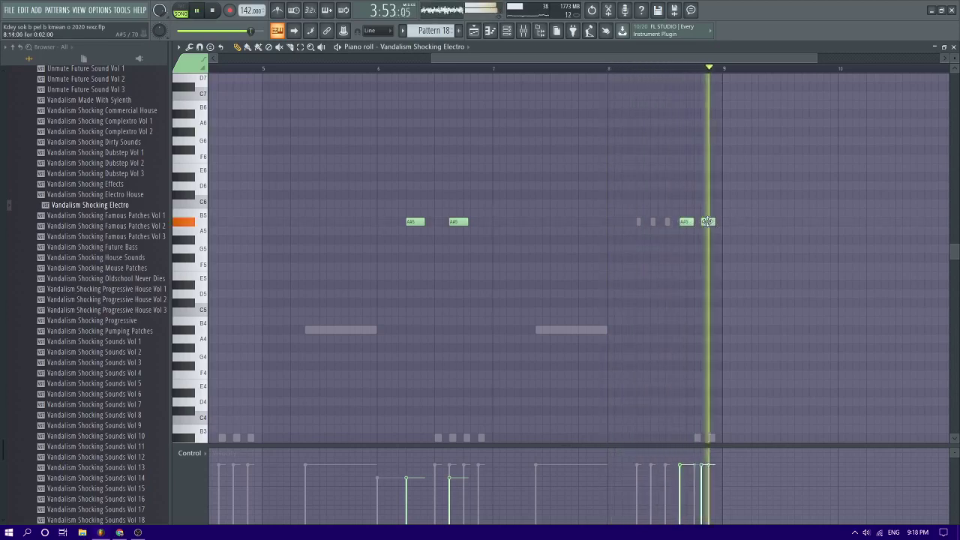
pyautogui.moveTo(707, 221); pyautogui.dragTo(714, 221)
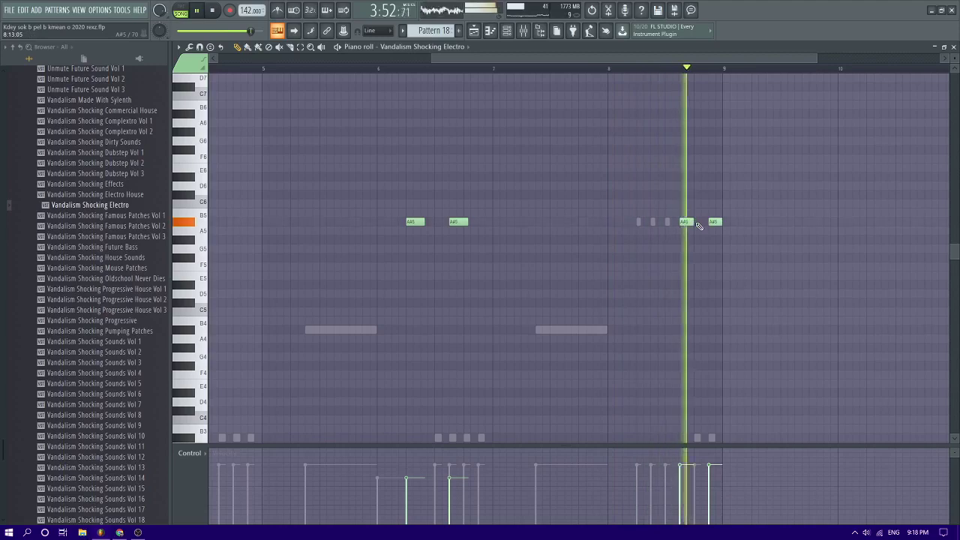
# Follow the final drop's playback through its end at bar 147 and inspect Pattern 18's notes to check the extended phrase
pyautogui.click(473, 30)
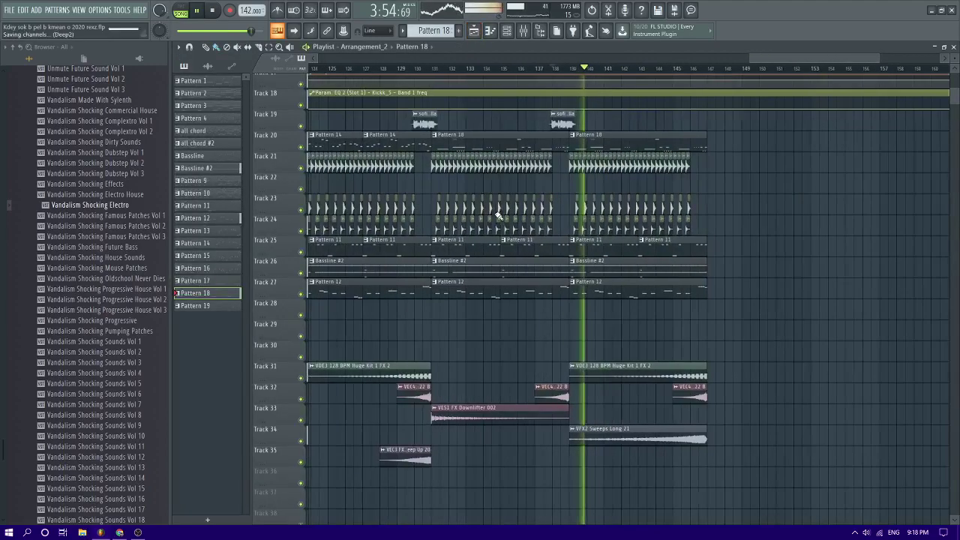
pyautogui.doubleClick(629, 142)
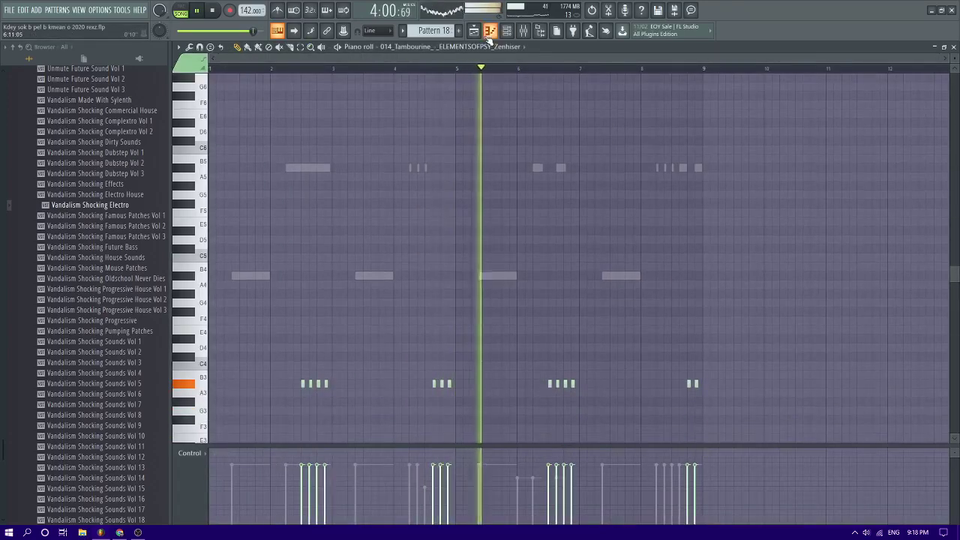
pyautogui.press('F5')
pyautogui.keyDown('ctrl'); pyautogui.scroll(-2, 634, 226); pyautogui.keyUp('ctrl')
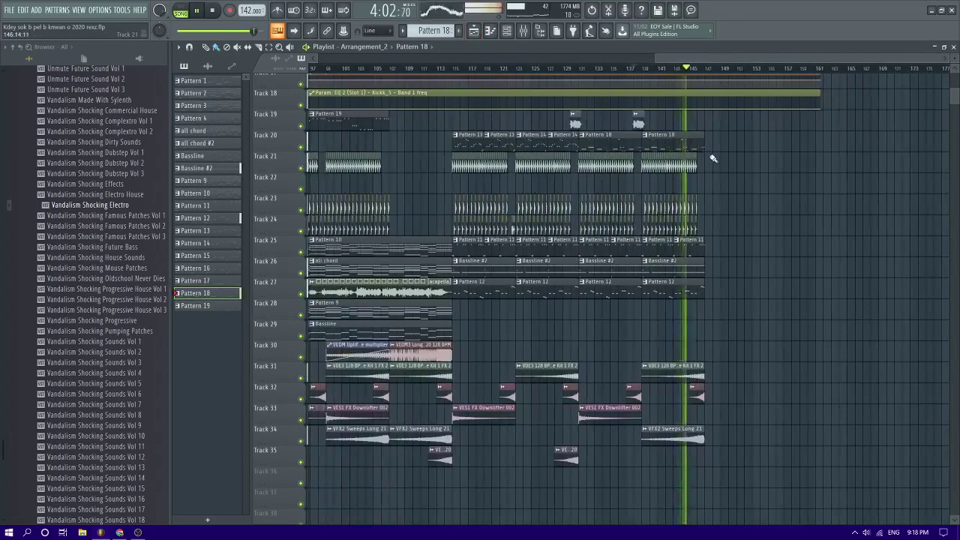
pyautogui.keyDown('ctrl'); pyautogui.scroll(3, 708, 154); pyautogui.keyUp('ctrl')
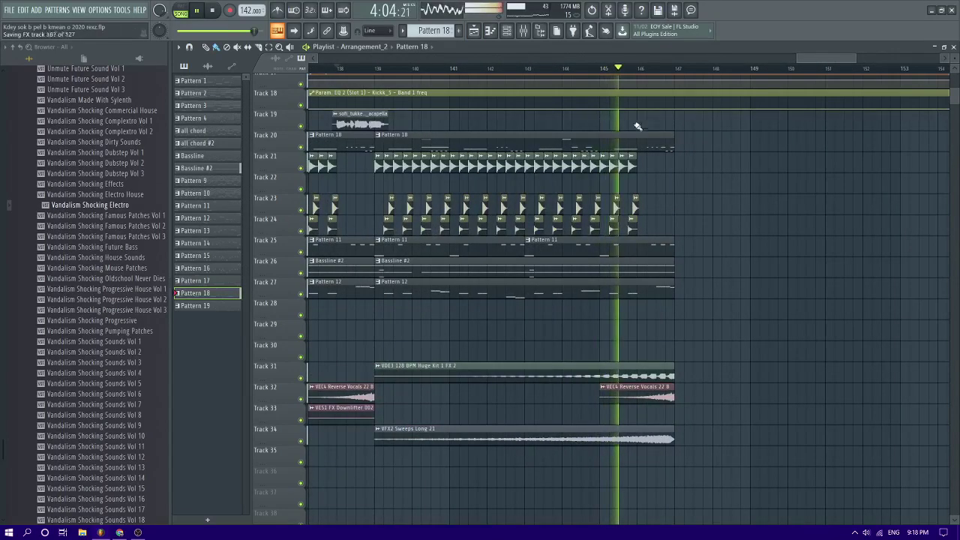
pyautogui.keyDown('ctrl'); pyautogui.scroll(2, 664, 139); pyautogui.keyUp('ctrl')
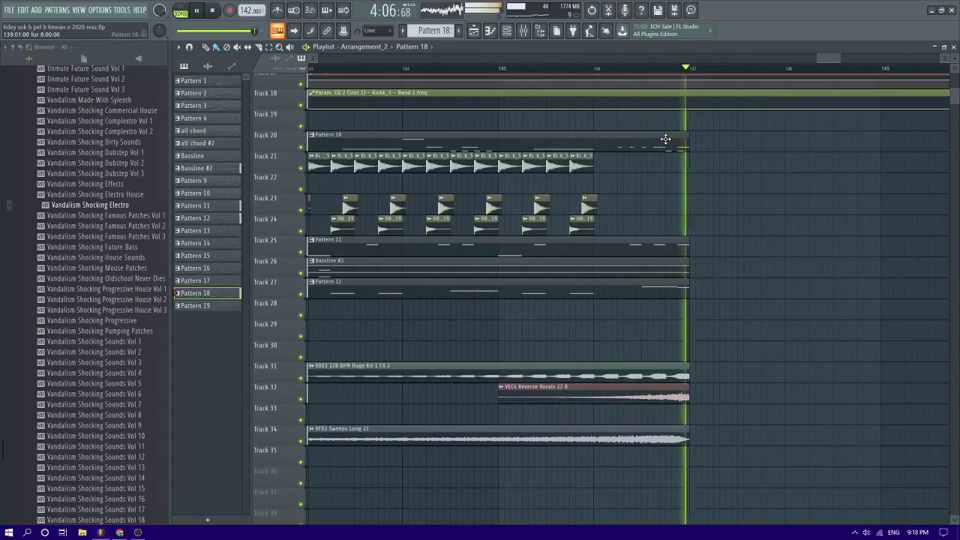
pyautogui.keyDown('ctrl'); pyautogui.scroll(-5, 664, 139); pyautogui.keyUp('ctrl')
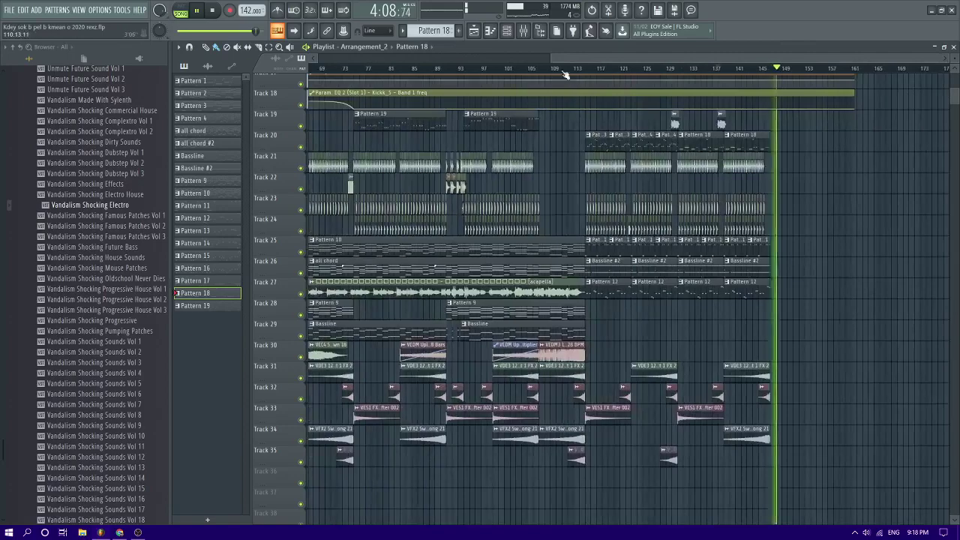
# Stop playback at the end of the drop and replay the arrangement from about bar 14 to review the intro
pyautogui.press('space')
pyautogui.moveTo(592, 56); pyautogui.dragTo(417, 66)
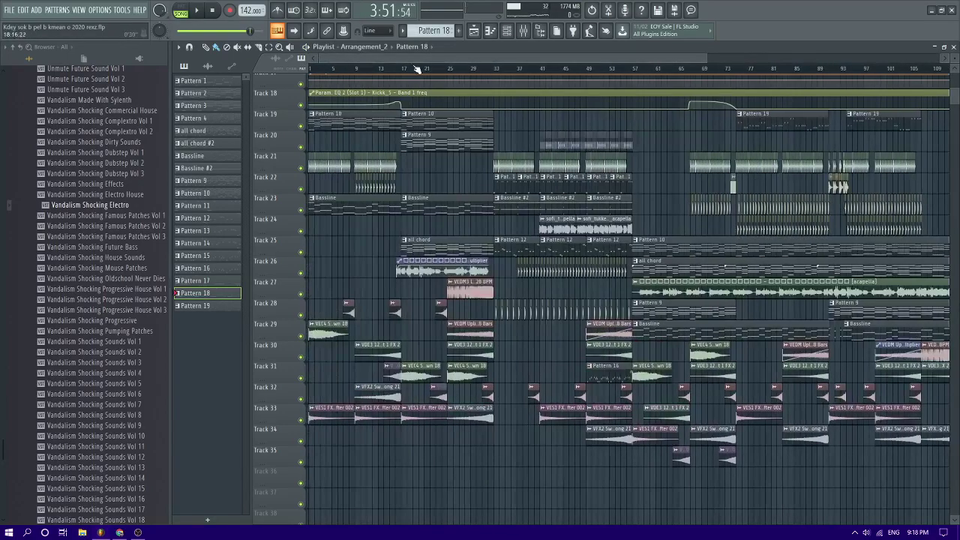
pyautogui.press('space')
pyautogui.scroll(4, 362, 195)
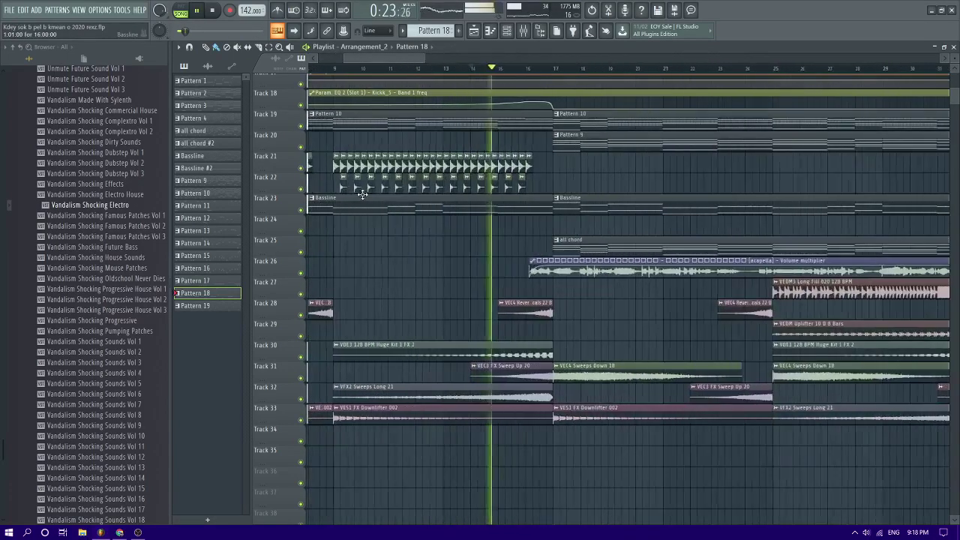
pyautogui.scroll(-1, 552, 211)
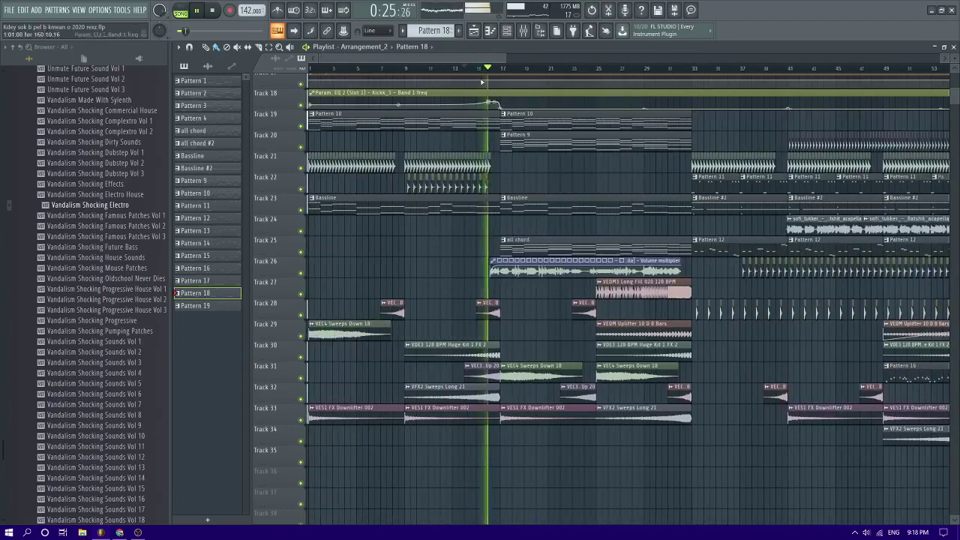
# Create a new empty pattern, Pattern 20, and add a second Nexus instrument channel to it
pyautogui.press('F6')
pyautogui.click(243, 93)
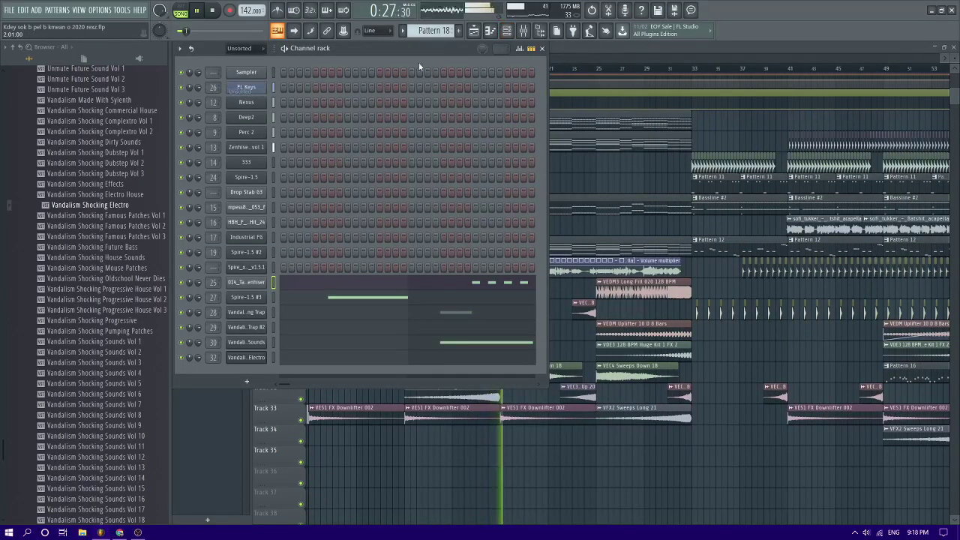
pyautogui.click(459, 31)
pyautogui.press('Return')
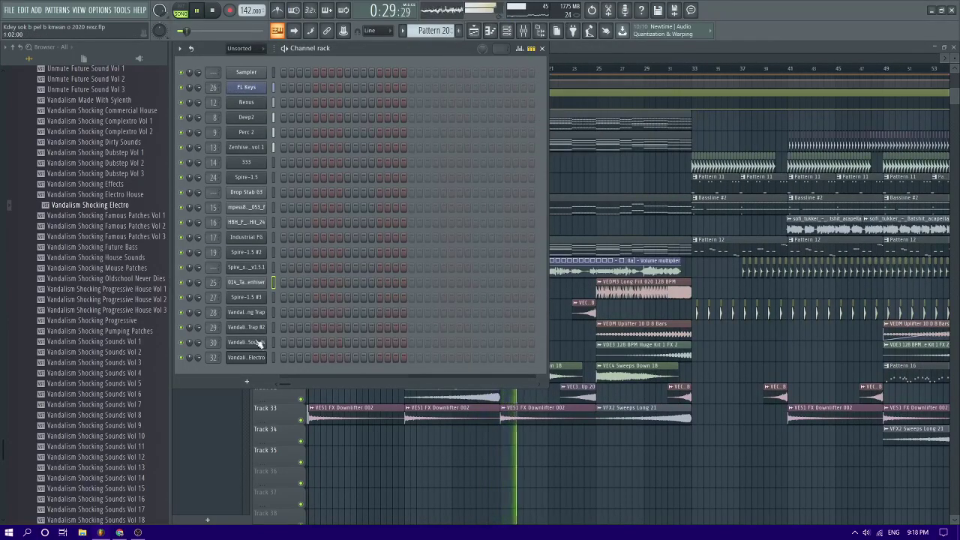
pyautogui.click(237, 382)
pyautogui.click(263, 79)
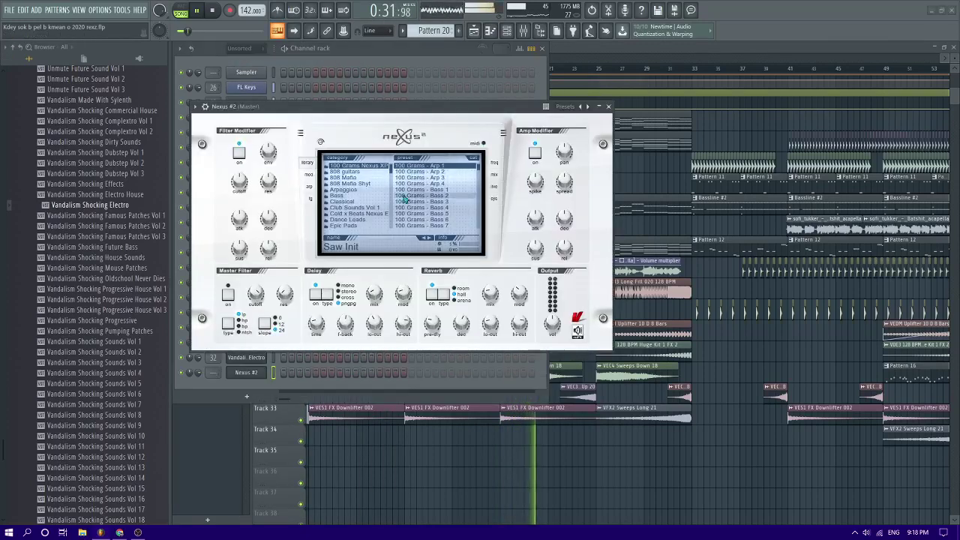
# Browse the Nexus Plucked presets and load LD Pluckin Synth 2 from the Single Layer Leads category
pyautogui.scroll(-10, 390, 172)
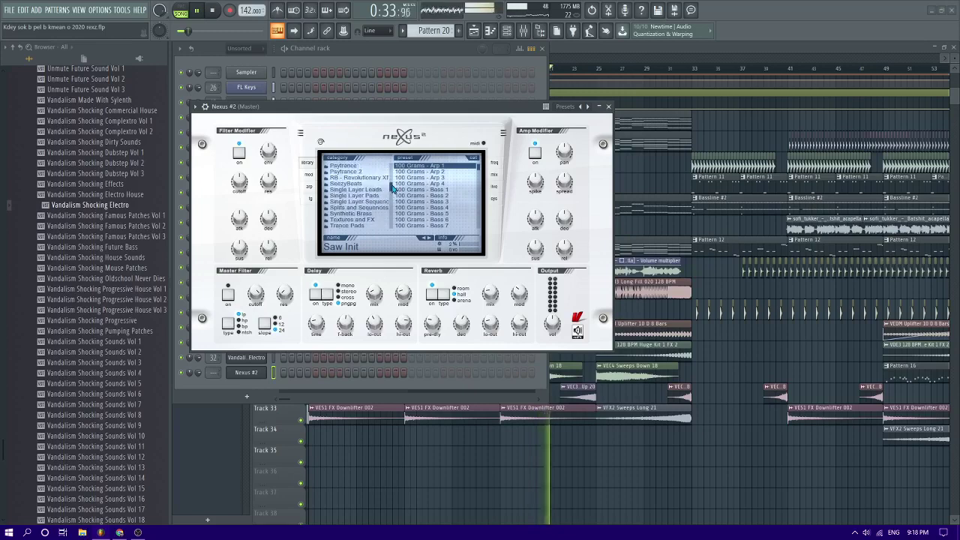
pyautogui.moveTo(391, 187)
pyautogui.mouseDown()
pyautogui.moveTo(390, 197)
pyautogui.moveTo(395, 183)
pyautogui.mouseUp()
pyautogui.click(382, 189)
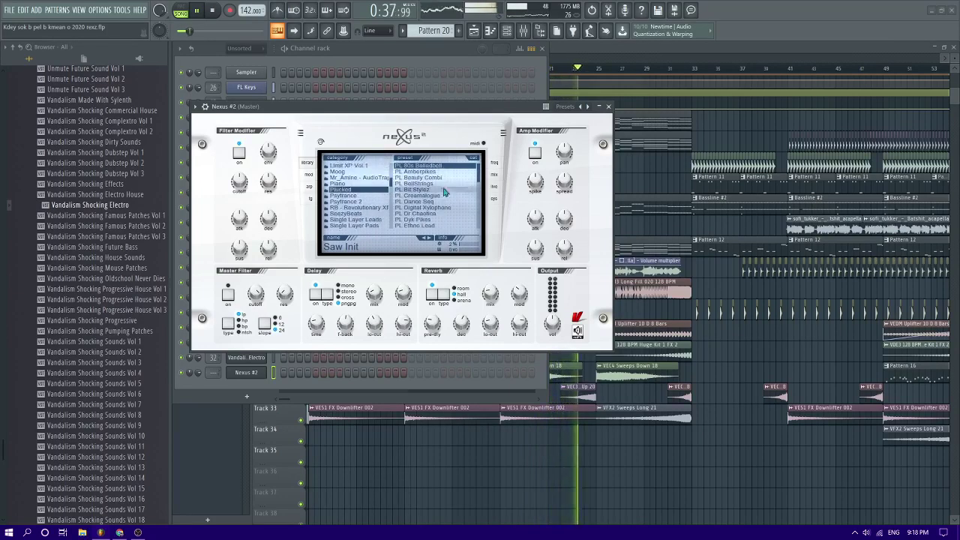
pyautogui.moveTo(480, 177)
pyautogui.mouseDown()
pyautogui.moveTo(481, 208)
pyautogui.moveTo(480, 177)
pyautogui.mouseUp()
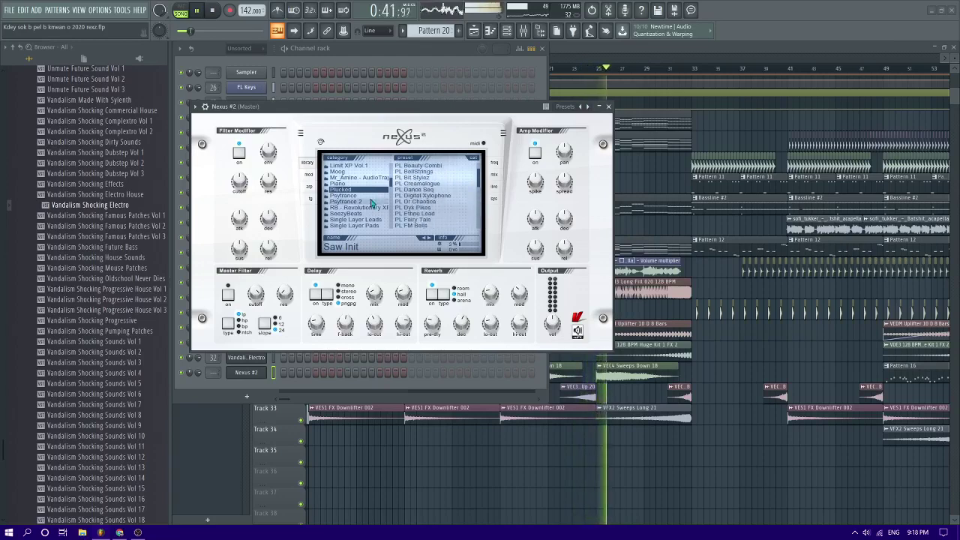
pyautogui.scroll(-5, 443, 195)
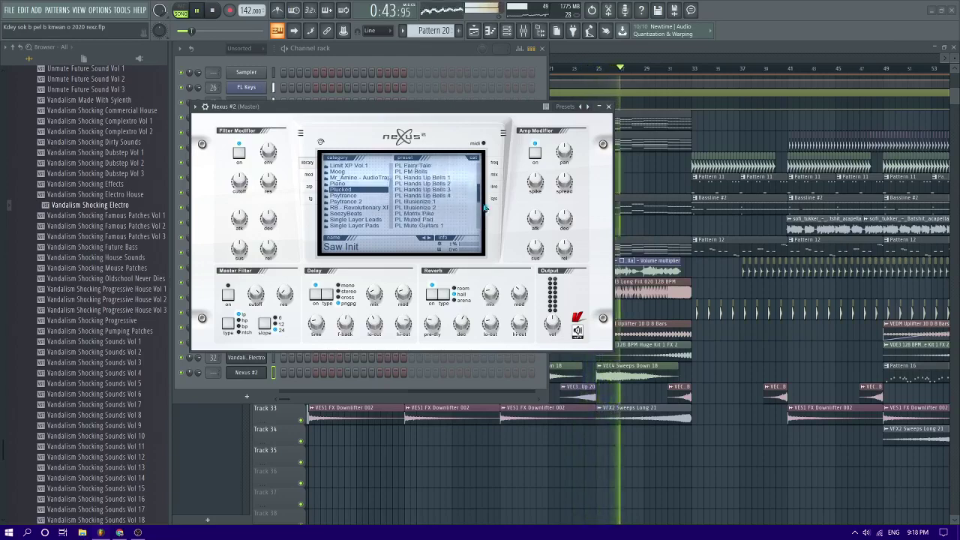
pyautogui.moveTo(392, 186); pyautogui.dragTo(391, 189)
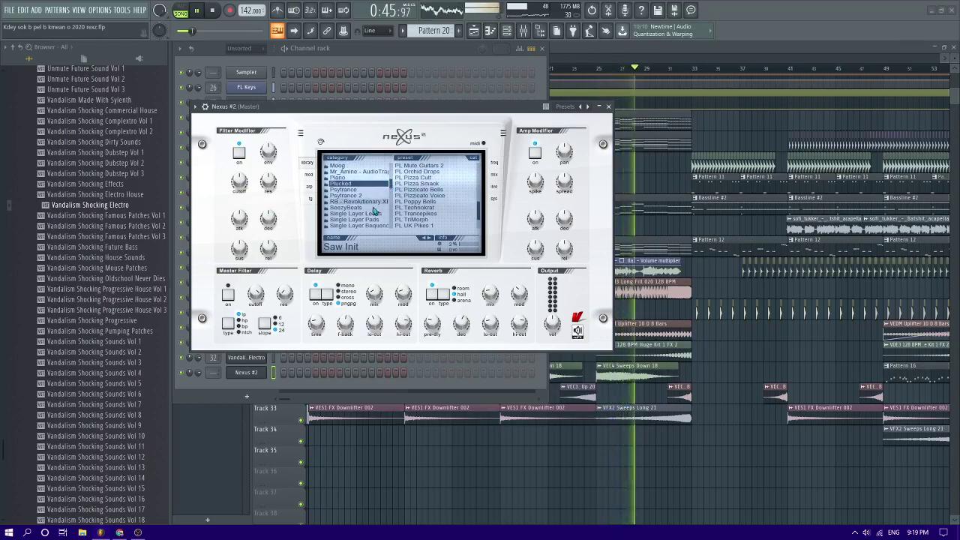
pyautogui.click(372, 213)
pyautogui.moveTo(479, 172); pyautogui.dragTo(478, 218)
pyautogui.click(439, 219)
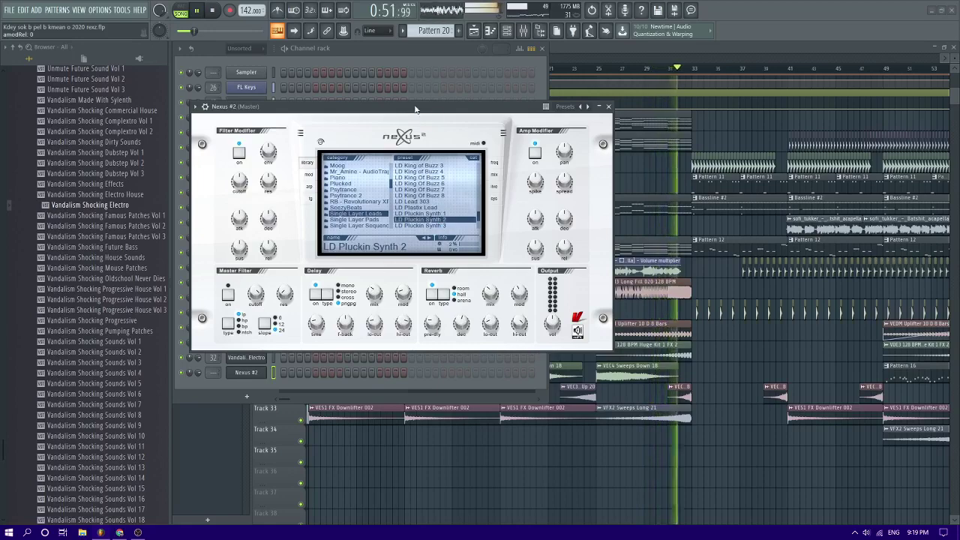
# Listen to the first drop from bar 33 in the playlist and replay it from about bar 36 to check the bar 37 transition
pyautogui.click(709, 150)
pyautogui.scroll(6, 715, 147)
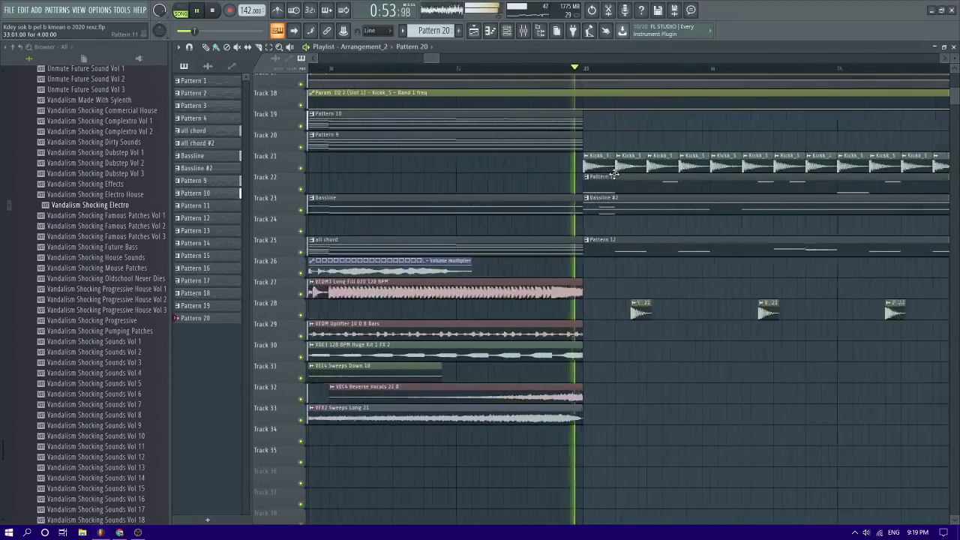
pyautogui.scroll(-4, 614, 172)
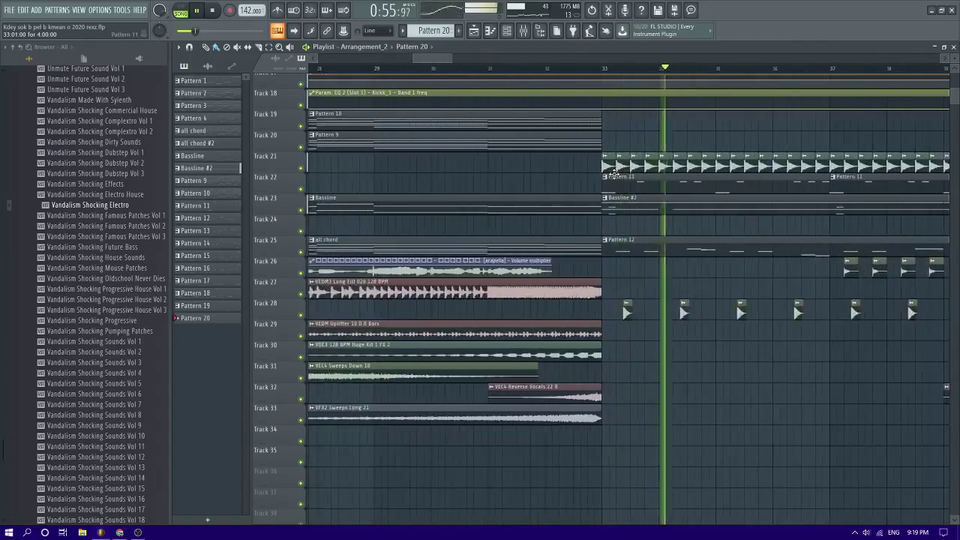
pyautogui.scroll(4, 613, 174)
pyautogui.scroll(-5, 613, 174)
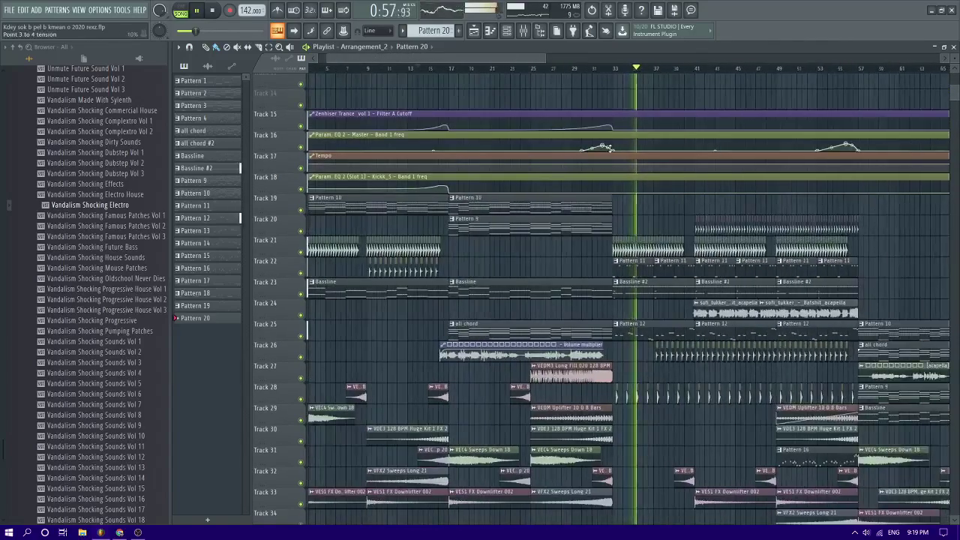
pyautogui.scroll(5, 622, 219)
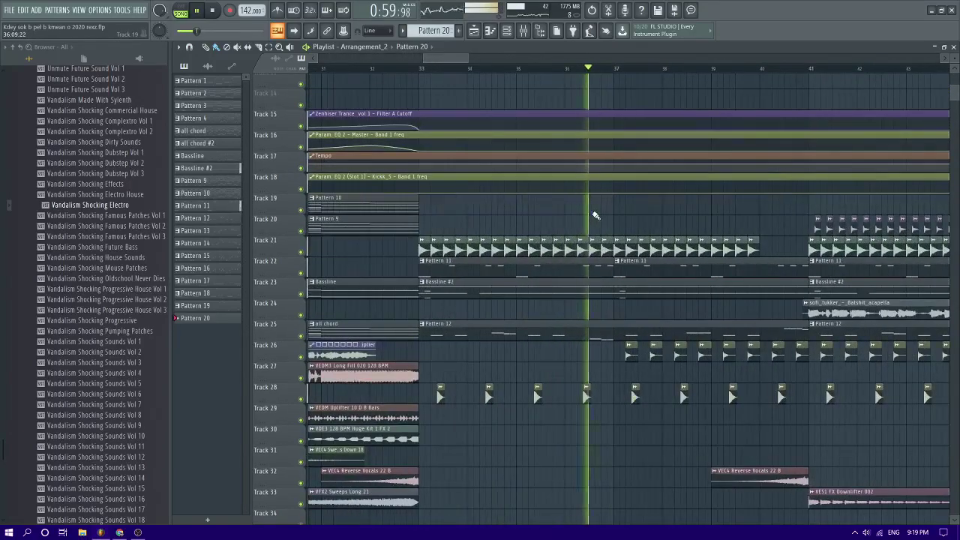
pyautogui.click(559, 69)
pyautogui.scroll(3, 597, 242)
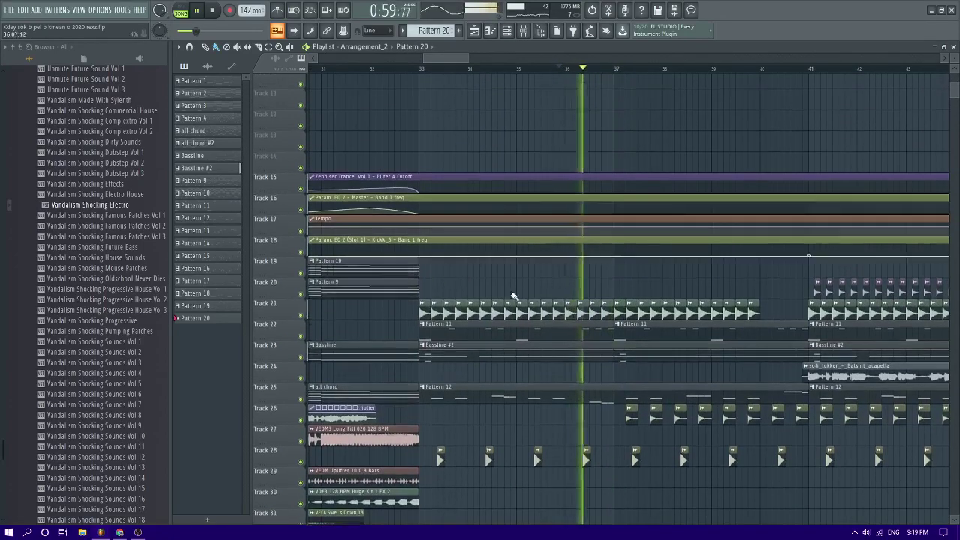
pyautogui.scroll(-5, 512, 296)
# Open the VEC4 Reverse Vocals sample folder under My Package, Vengeance Essential Clubsounds Vol.4, VEC4 Effects
pyautogui.click(16, 62)
pyautogui.click(54, 270)
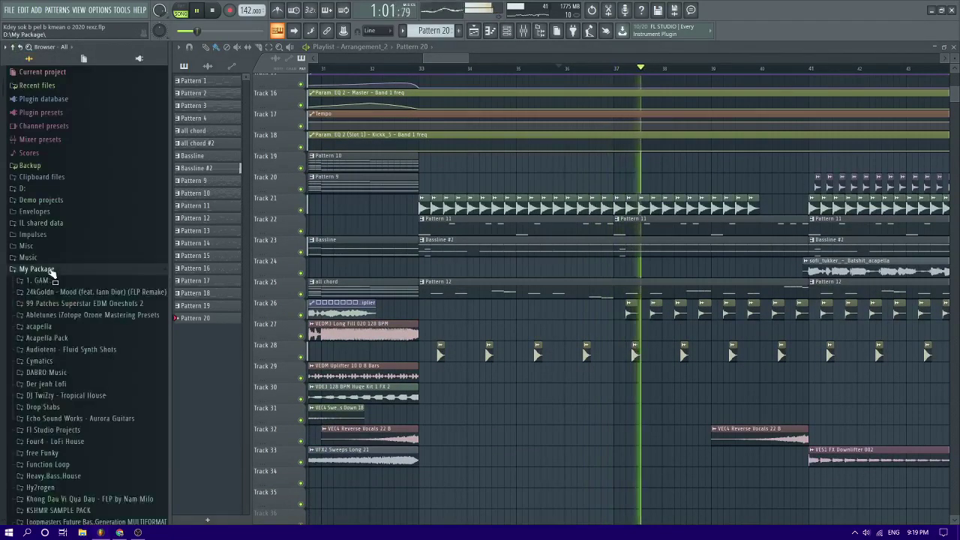
pyautogui.scroll(-3, 54, 273)
pyautogui.scroll(-10, 30, 225)
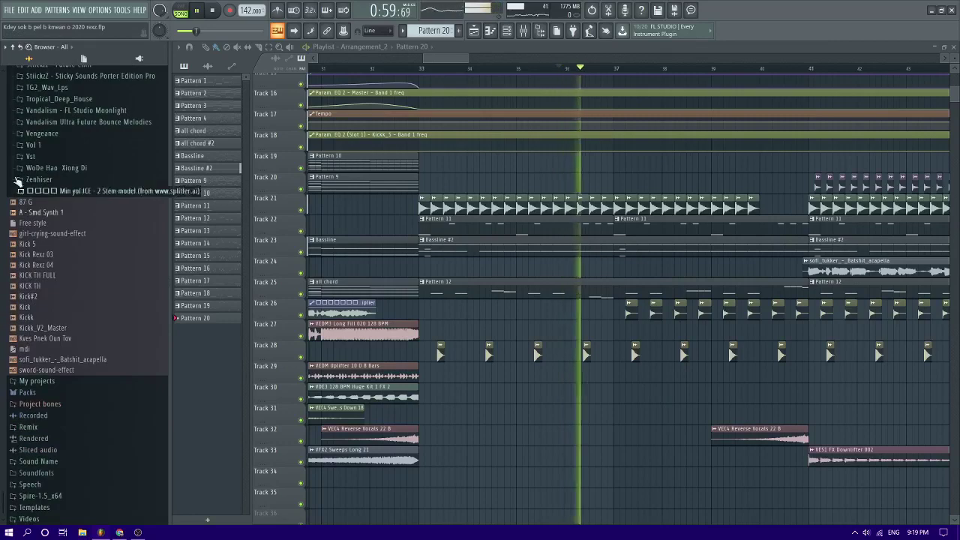
pyautogui.click(42, 133)
pyautogui.scroll(-10, 120, 225)
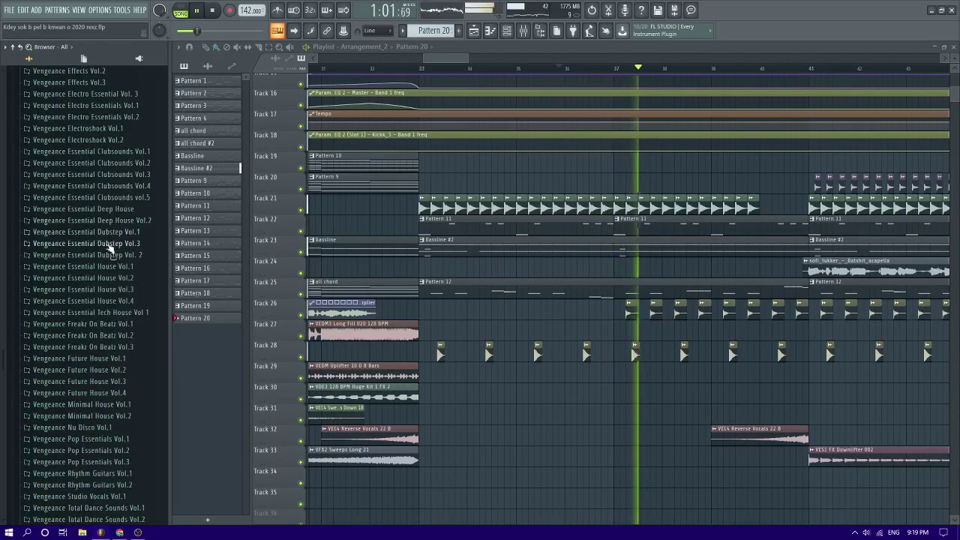
pyautogui.click(120, 187)
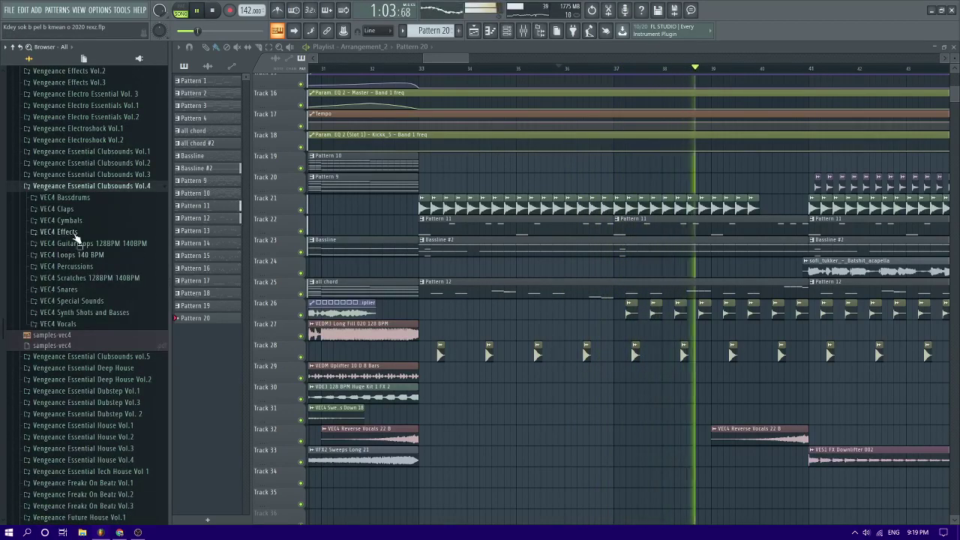
pyautogui.click(60, 231)
pyautogui.click(79, 302)
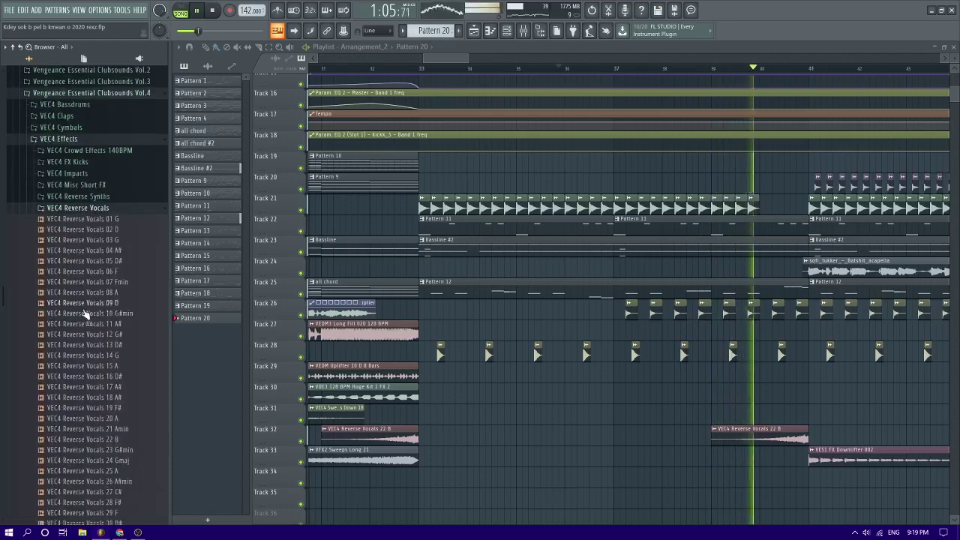
# Audition the VEC4 Reverse Vocals samples to find a riser for the first drop
pyautogui.click(81, 311)
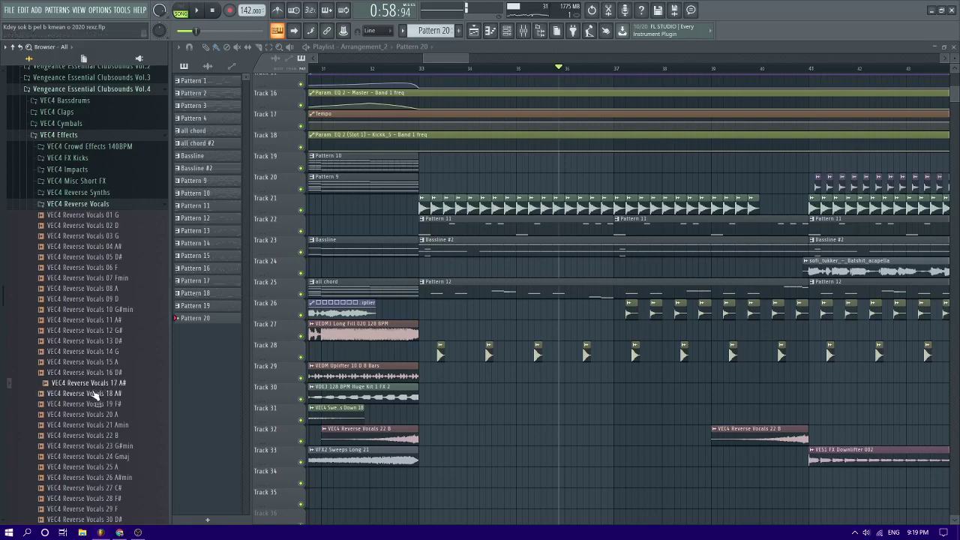
pyautogui.click(90, 403)
pyautogui.scroll(-5, 111, 237)
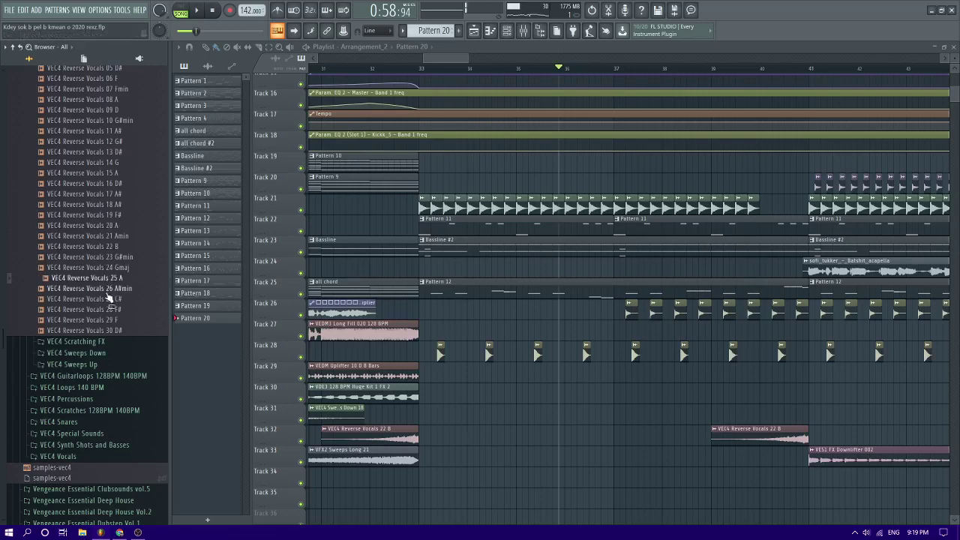
pyautogui.click(110, 330)
pyautogui.scroll(5, 105, 300)
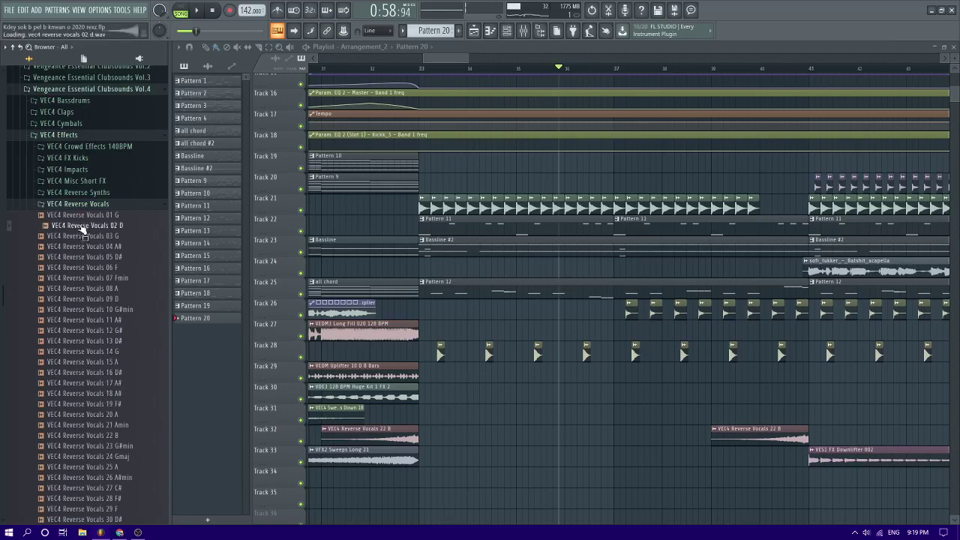
# Place a VEC4 Reverse Vocals 22 B clip on Track 30 from bar 35 to bar 37 and check its sample settings
pyautogui.moveTo(573, 388)
pyautogui.mouseDown()
pyautogui.moveTo(556, 390)
pyautogui.moveTo(568, 391)
pyautogui.mouseUp()
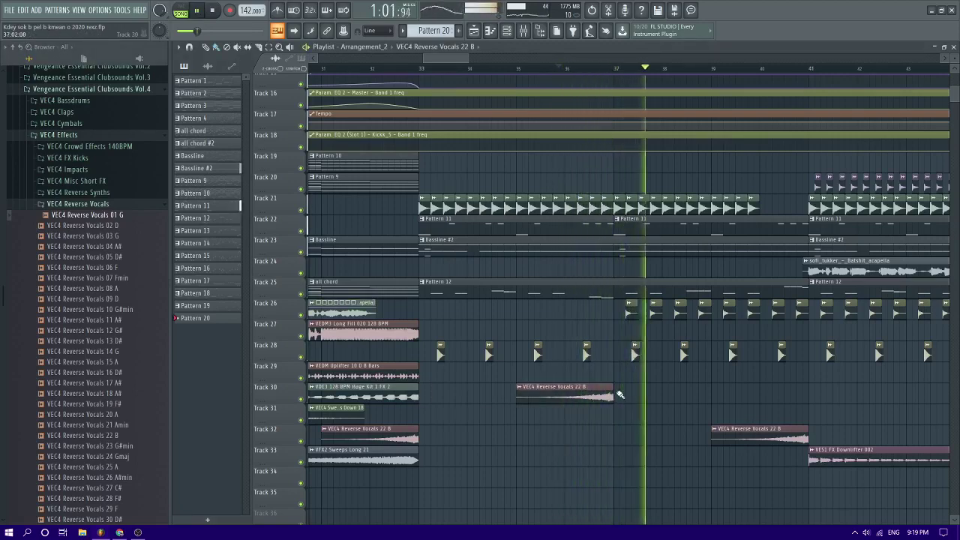
pyautogui.keyDown('ctrl'); pyautogui.scroll(-1, 622, 393); pyautogui.keyUp('ctrl')
pyautogui.keyDown('ctrl'); pyautogui.scroll(-1, 623, 394); pyautogui.keyUp('ctrl')
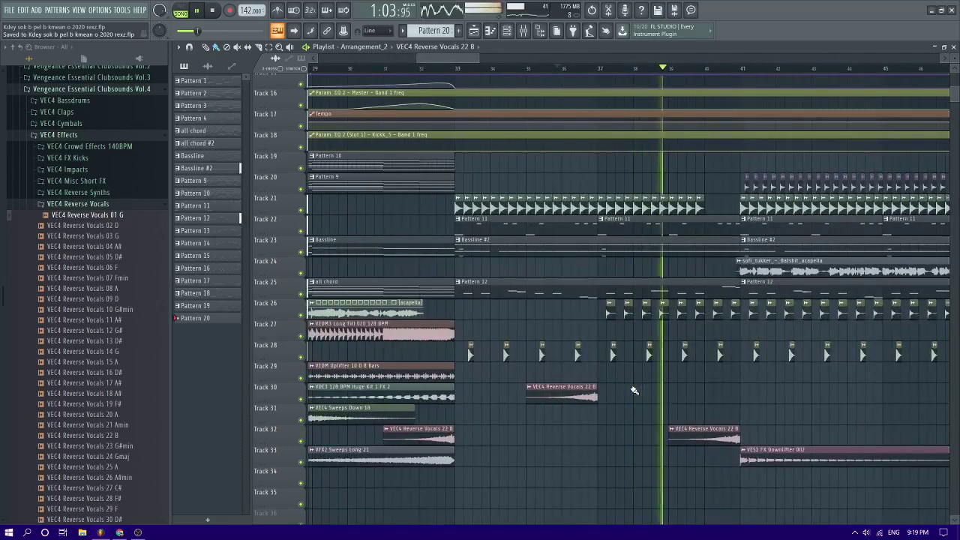
pyautogui.doubleClick(529, 393)
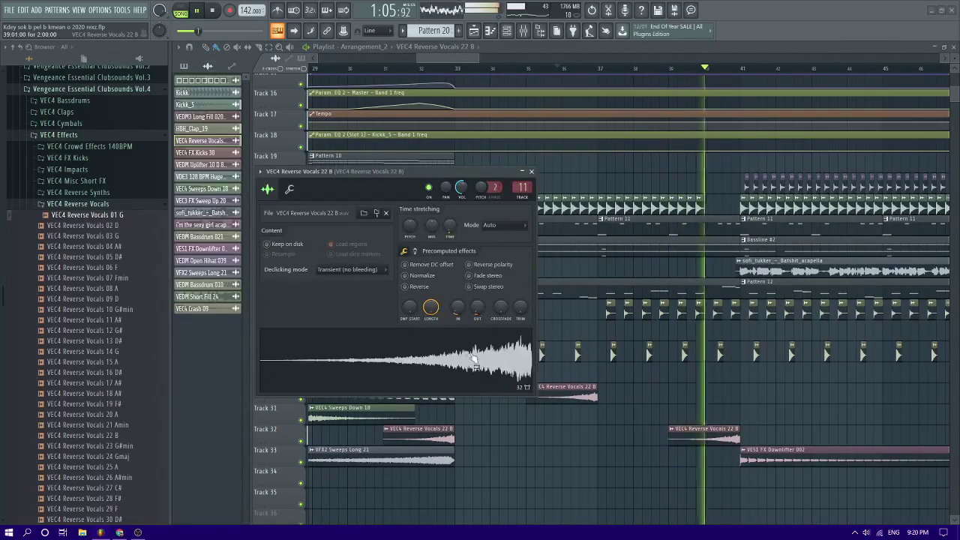
pyautogui.press('Escape')
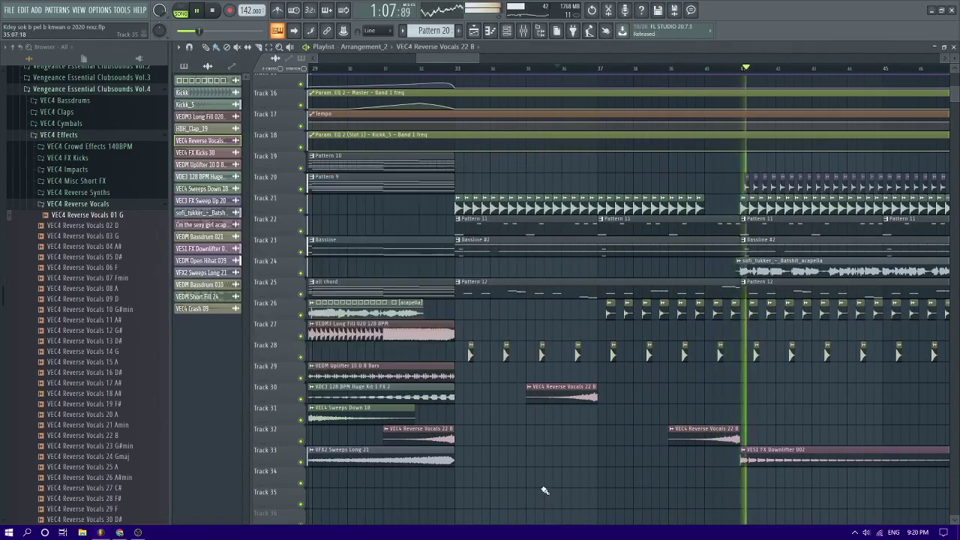
# Make the bar 35 VEC4 Reverse Vocals 22 B clip unique and compare its sample settings with the original clip's
pyautogui.keyDown('ctrl'); pyautogui.scroll(-5, 544, 488); pyautogui.keyUp('ctrl')
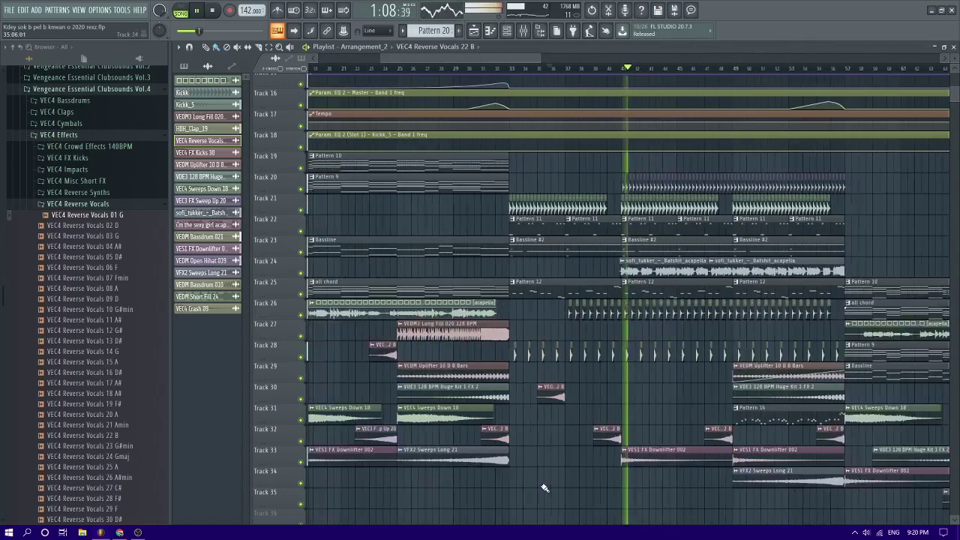
pyautogui.rightClick(542, 394)
pyautogui.click(574, 463)
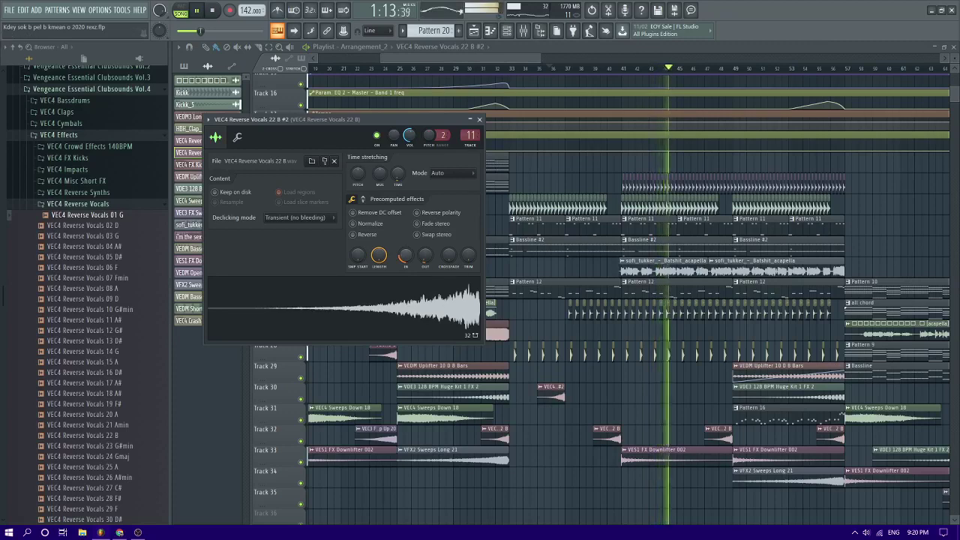
pyautogui.doubleClick(607, 428)
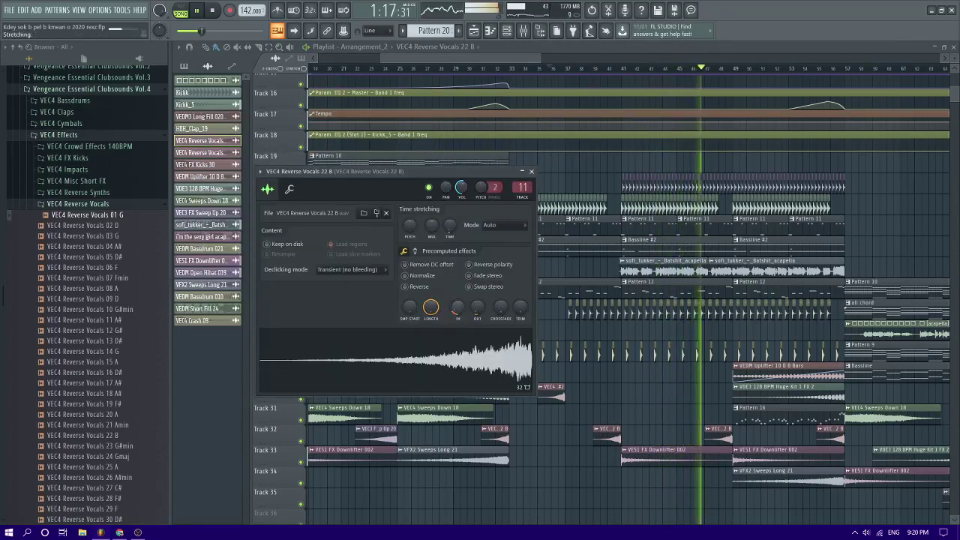
pyautogui.press('Escape')
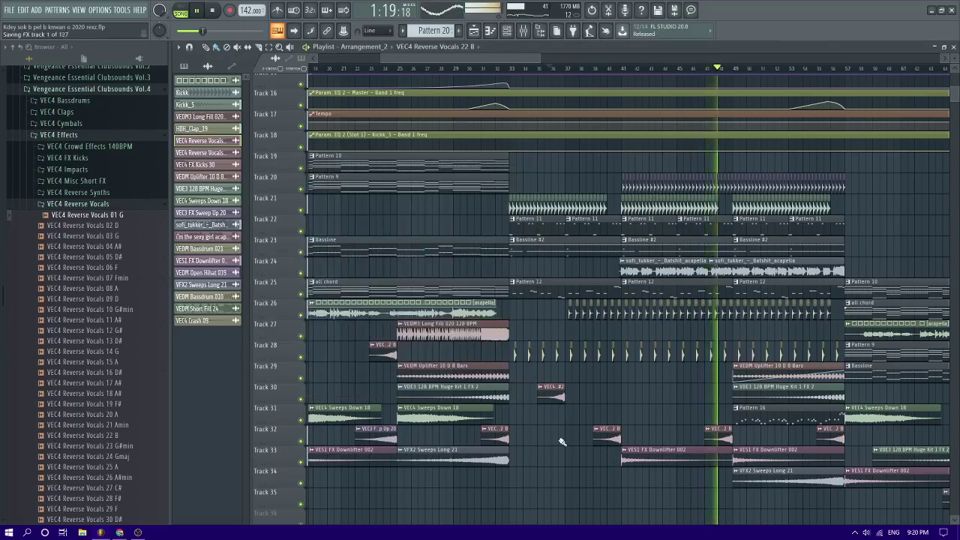
# Move the unique VEC4 Reverse Vocals 22 B clip at bar 35 down to Track 32 and save the project
pyautogui.scroll(-3, 558, 438)
pyautogui.moveTo(558, 338); pyautogui.dragTo(558, 372)
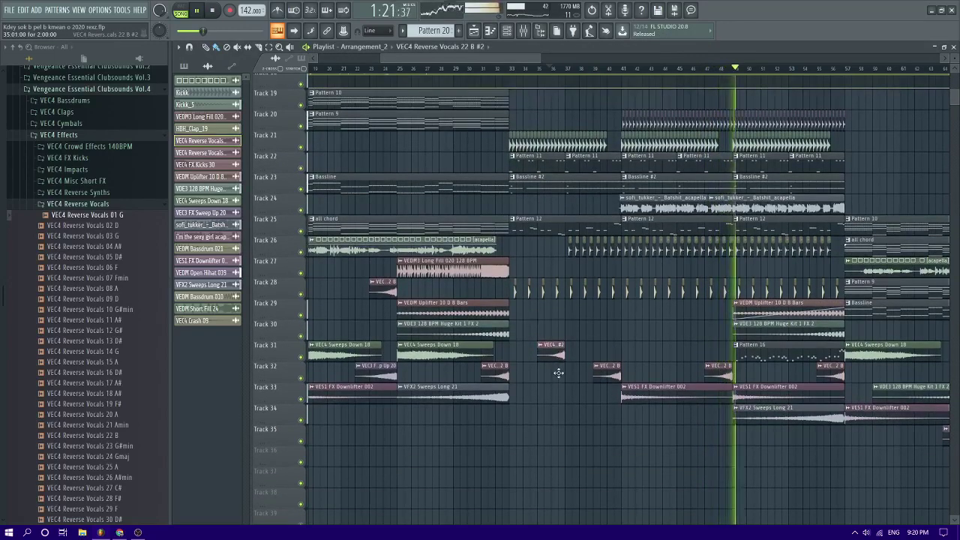
pyautogui.scroll(-2, 552, 387)
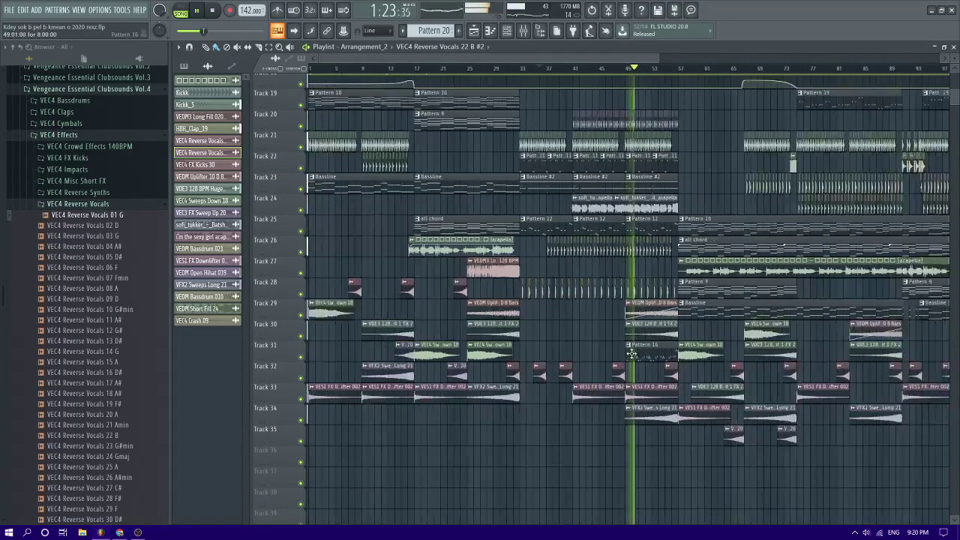
pyautogui.scroll(4, 632, 353)
pyautogui.hotkey('ctrl', 's')
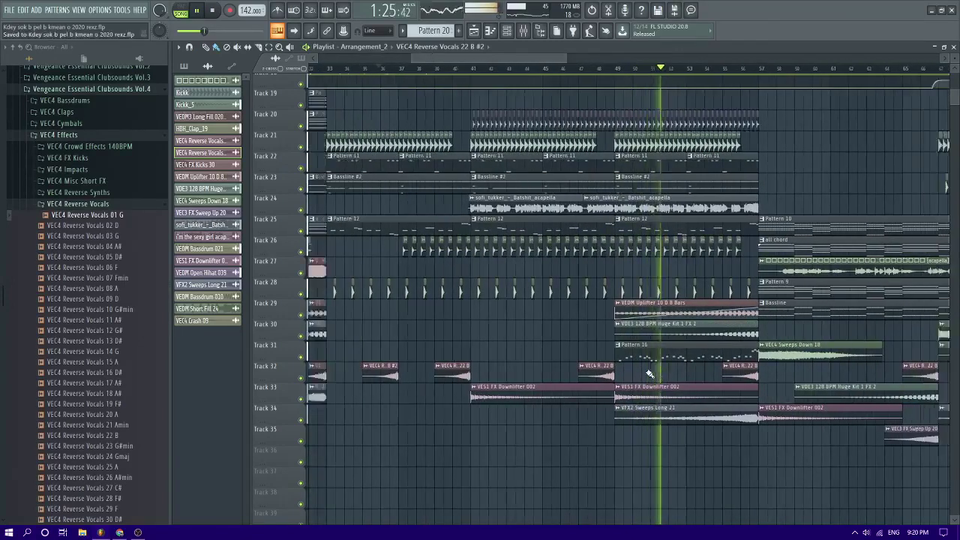
# Listen to the end of the first drop going into bar 57 and examine the master EQ automation there
pyautogui.scroll(-1, 652, 369)
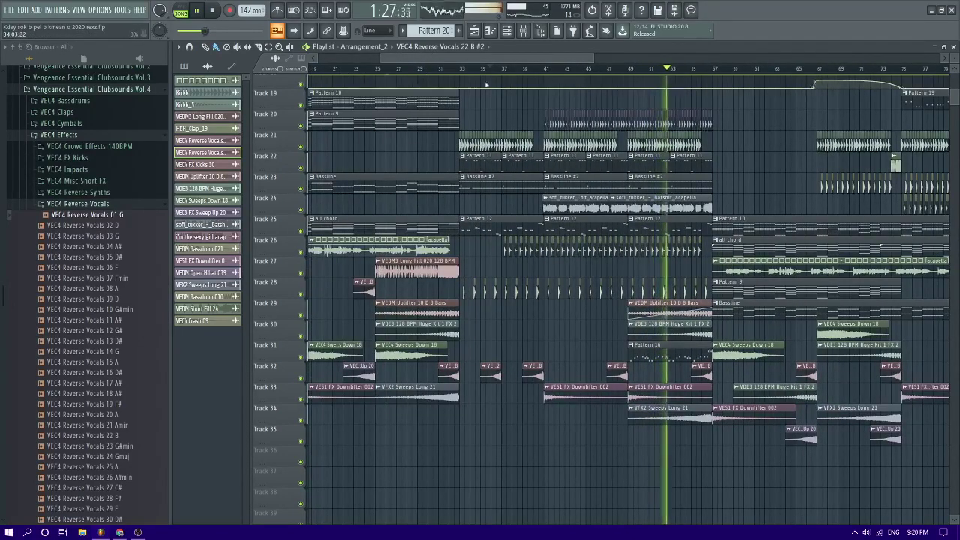
pyautogui.moveTo(556, 57); pyautogui.dragTo(593, 57)
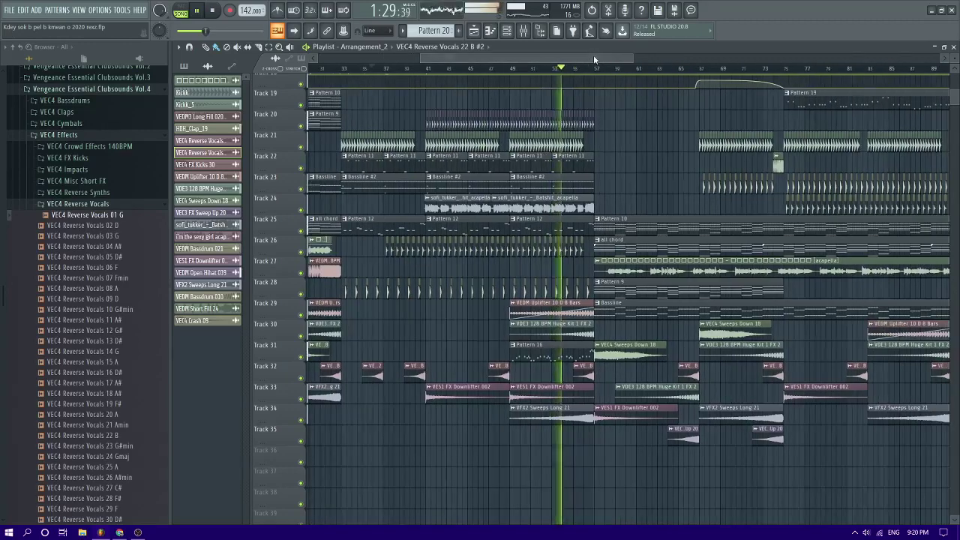
pyautogui.scroll(1, 600, 108)
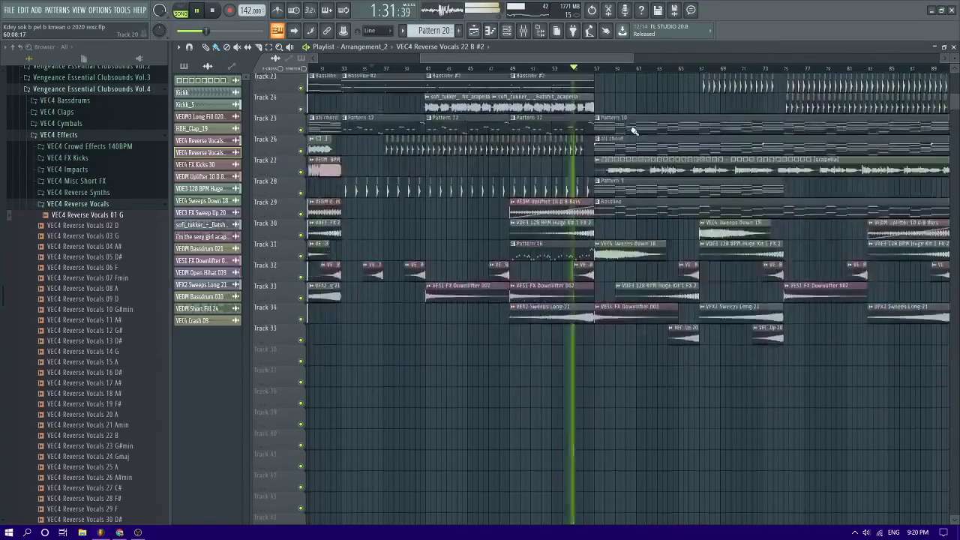
pyautogui.scroll(8, 611, 142)
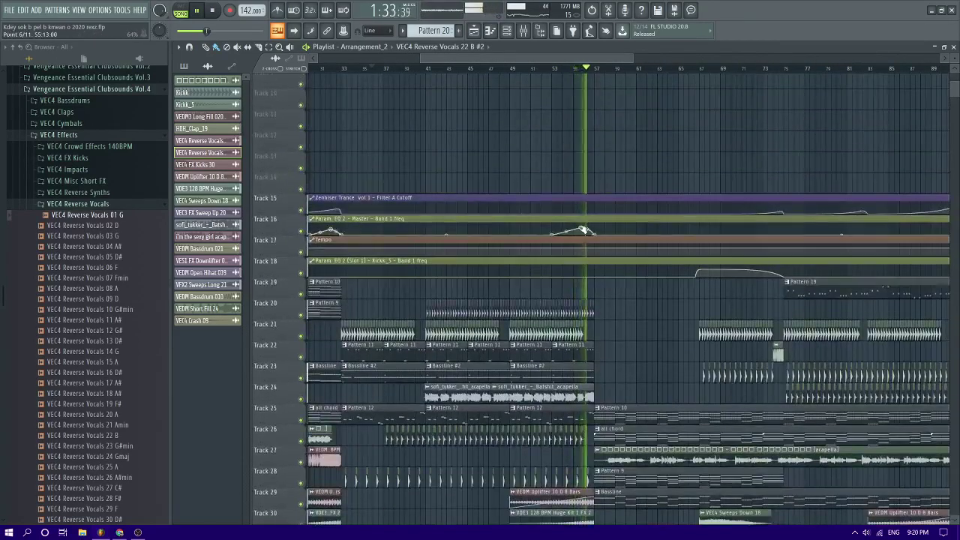
pyautogui.scroll(-9, 607, 206)
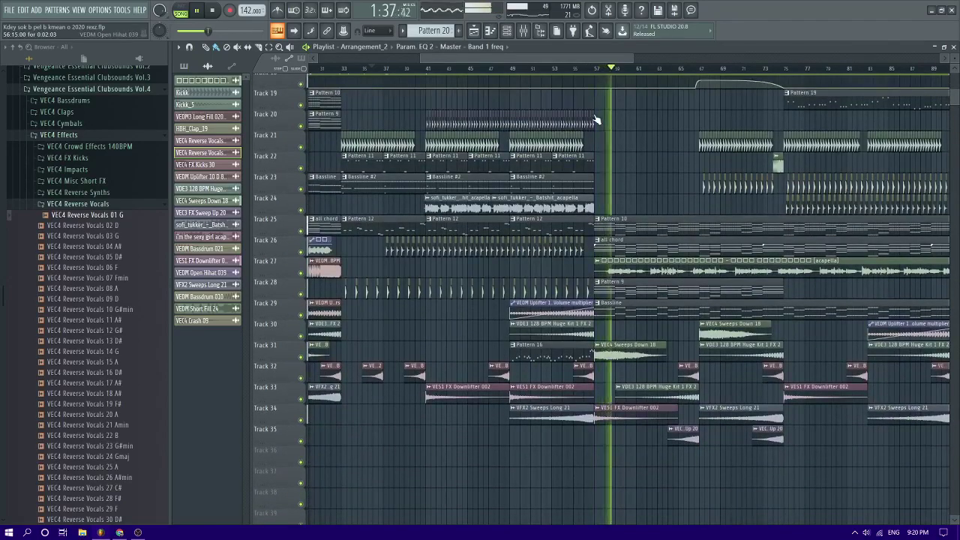
pyautogui.press('space')
# Show the unsorted channels in the channel rack and open Nexus #2 to test its LD Pluckin Synth 2 preset
pyautogui.click(507, 30)
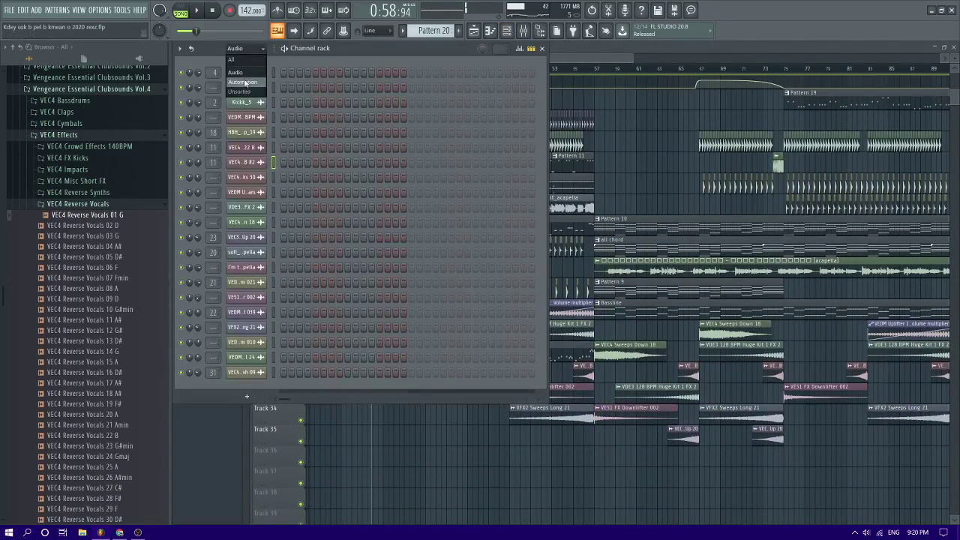
pyautogui.click(245, 82)
pyautogui.click(241, 48)
pyautogui.click(243, 91)
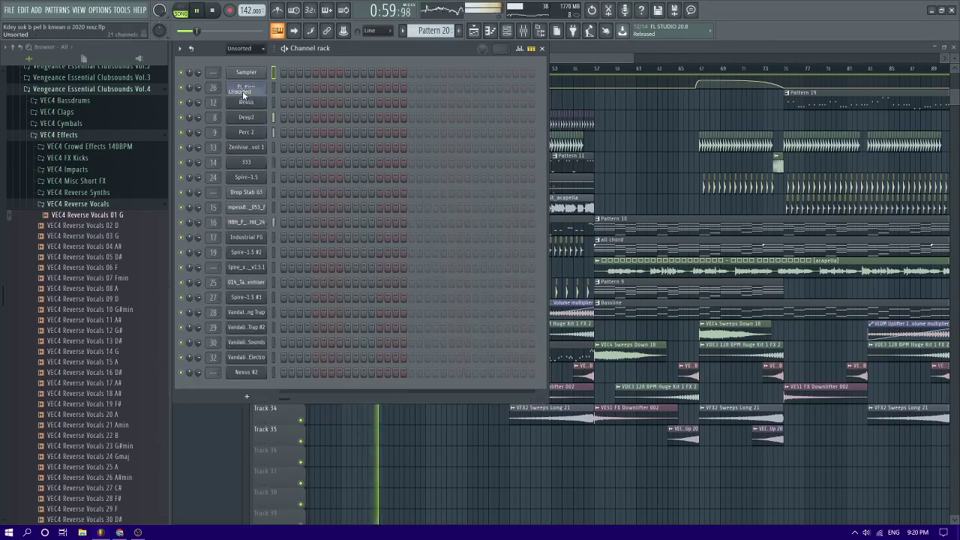
pyautogui.click(263, 374)
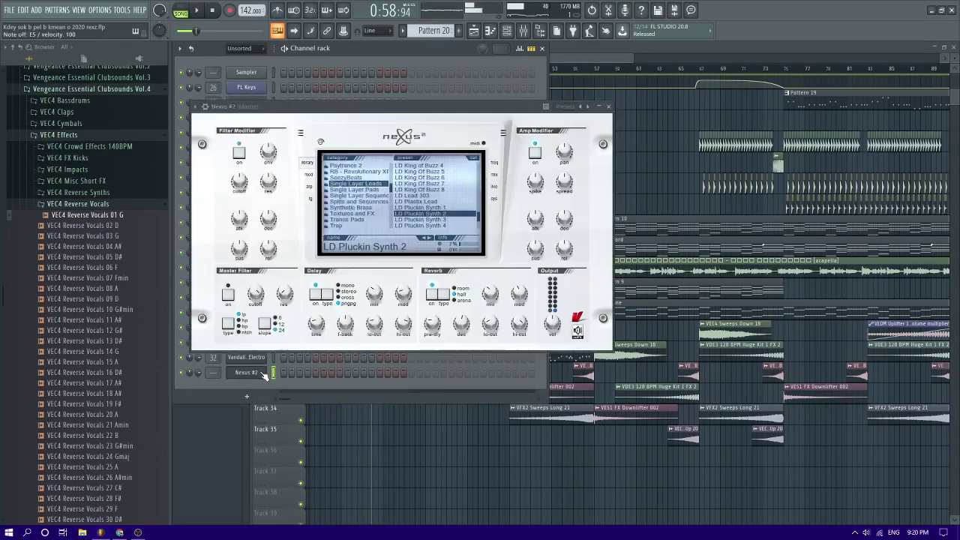
pyautogui.click(263, 374)
pyautogui.click(262, 373)
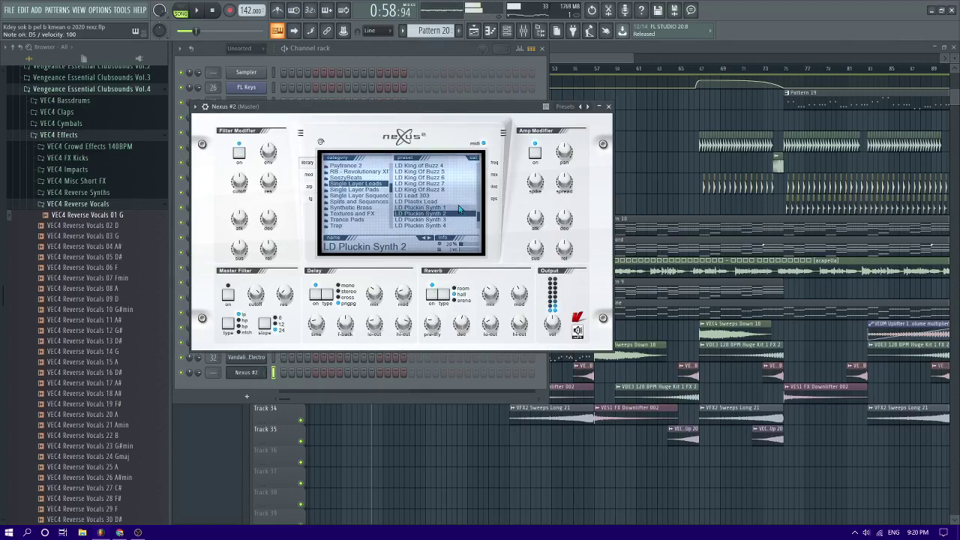
# Check the Nexus #2 piano roll in Pattern 20 and return to the playlist
pyautogui.click(491, 31)
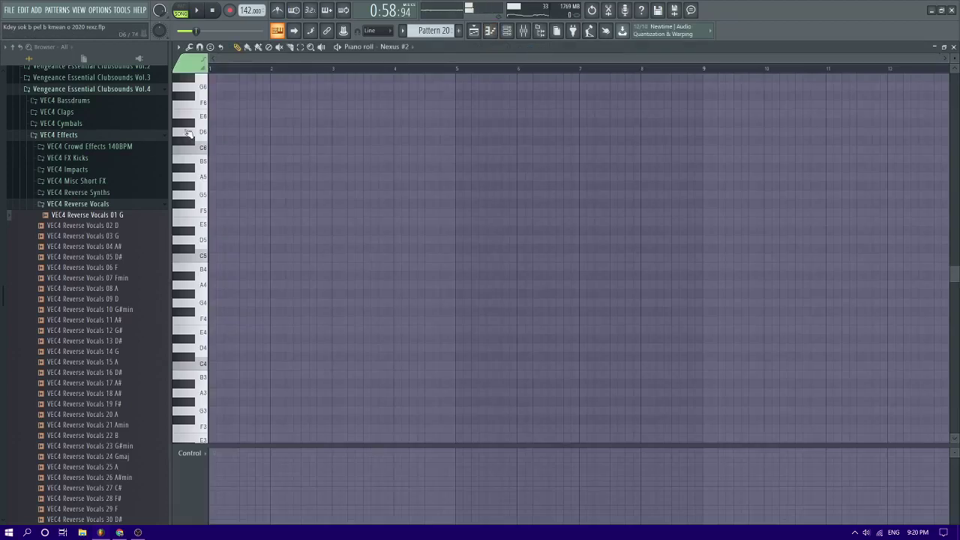
pyautogui.scroll(3, 187, 133)
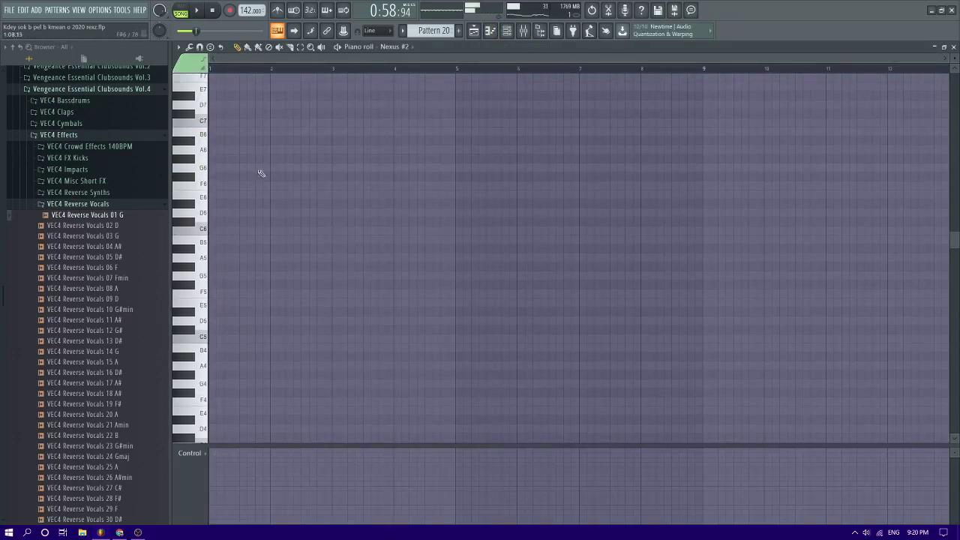
pyautogui.click(477, 31)
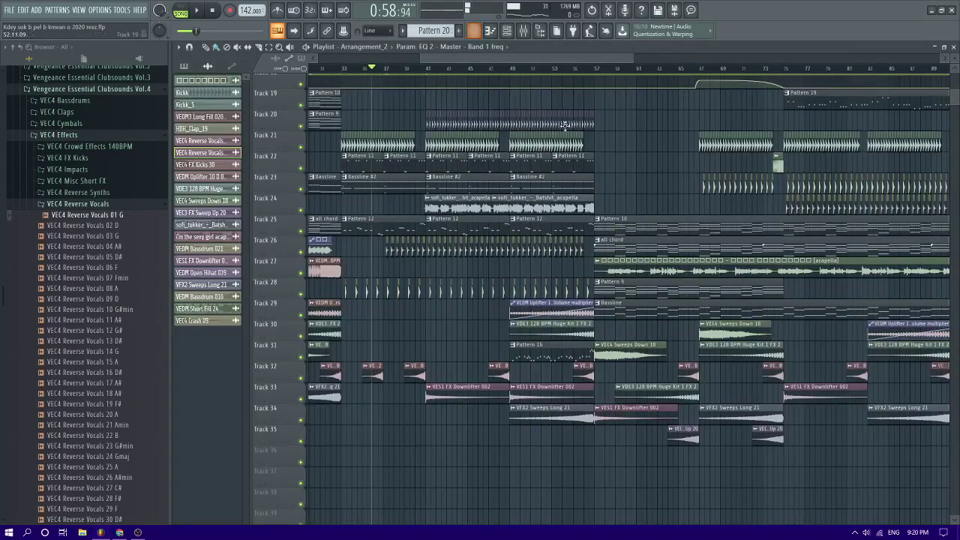
# Replay the end of the first drop from about bar 55 to check the transition into bar 57
pyautogui.click(579, 69)
pyautogui.press('space')
pyautogui.scroll(5, 608, 159)
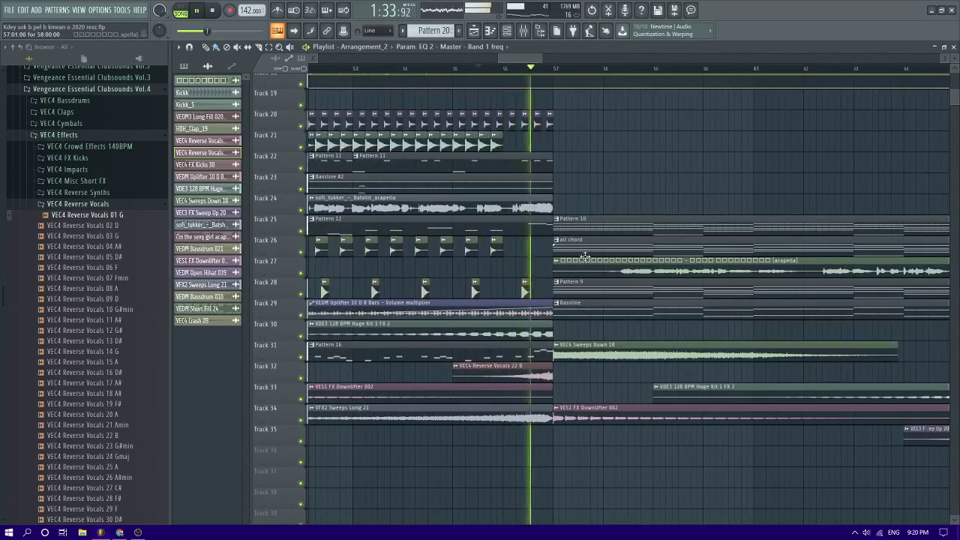
pyautogui.scroll(-3, 585, 258)
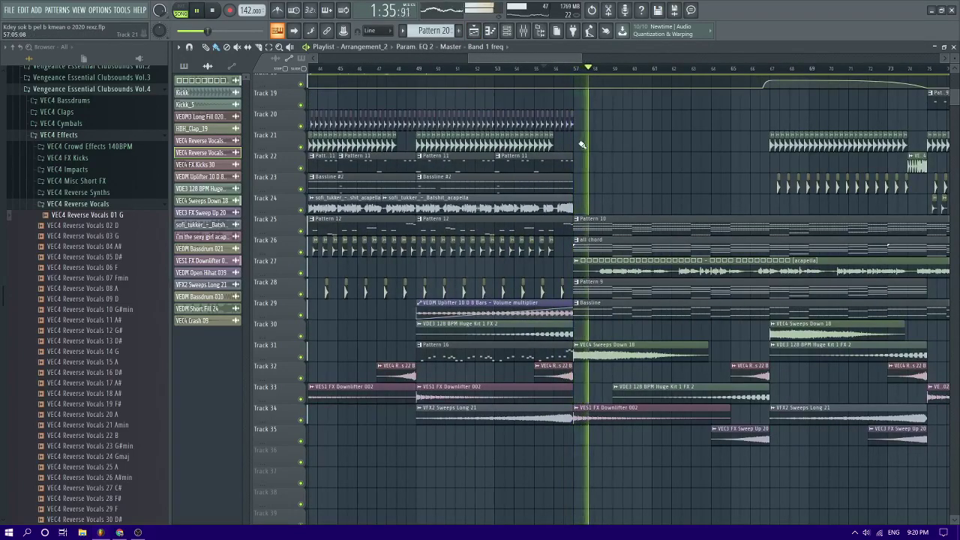
pyautogui.press('space')
# Place a Pattern 20 clip on Track 19 at bar 57 and look over its Nexus #2 piano roll during playback
pyautogui.scroll(4, 570, 187)
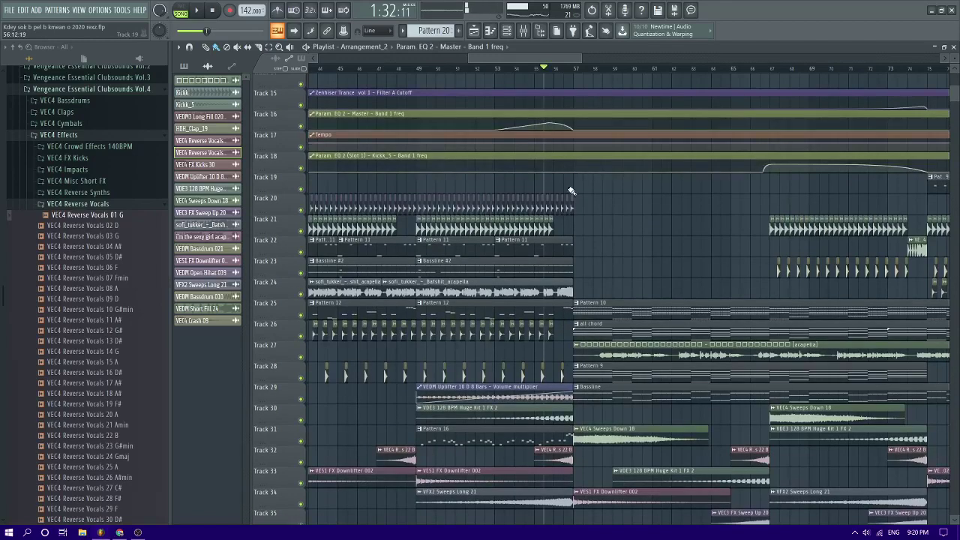
pyautogui.click(466, 40)
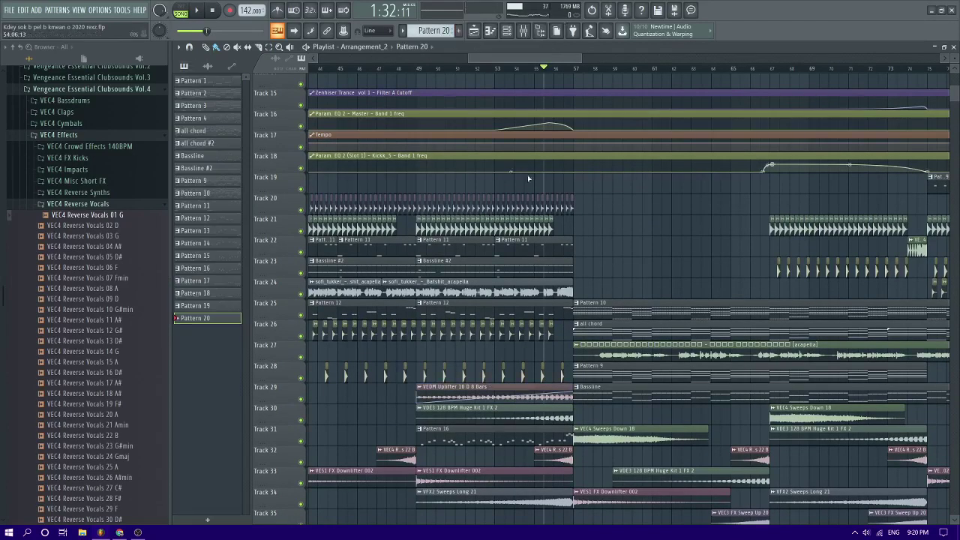
pyautogui.click(491, 32)
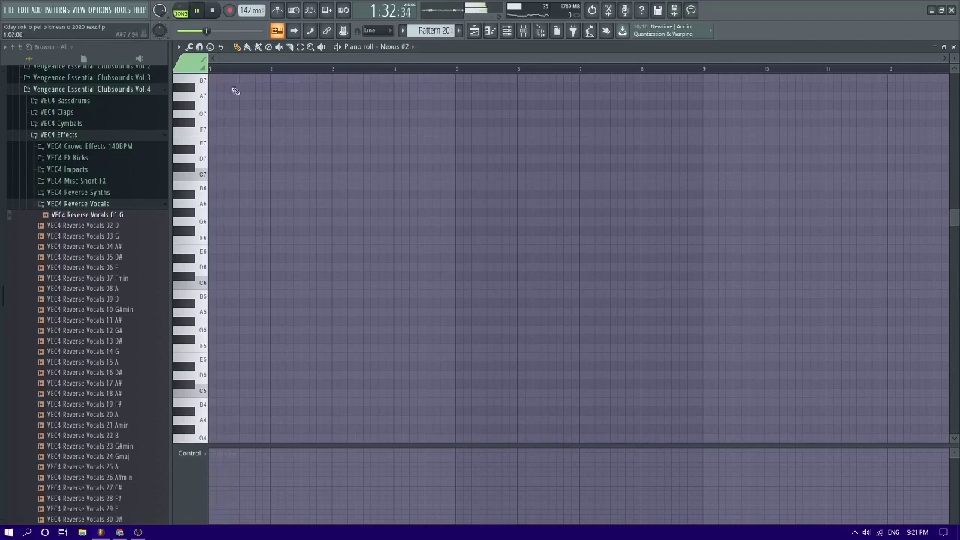
pyautogui.scroll(1, 213, 177)
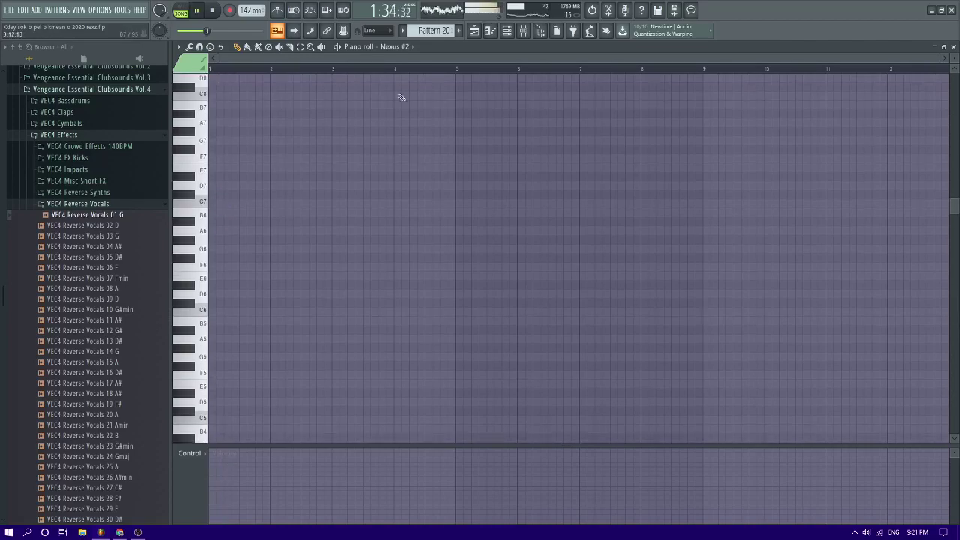
pyautogui.click(489, 31)
pyautogui.scroll(-3, 609, 329)
pyautogui.press('space')
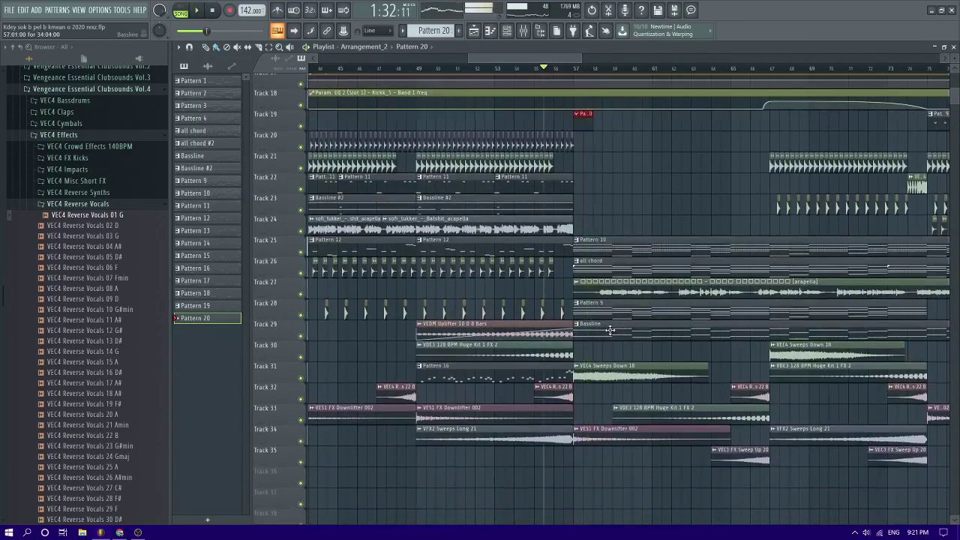
# Select Pattern 1 and play its Nexus melody in the piano roll
pyautogui.click(209, 68)
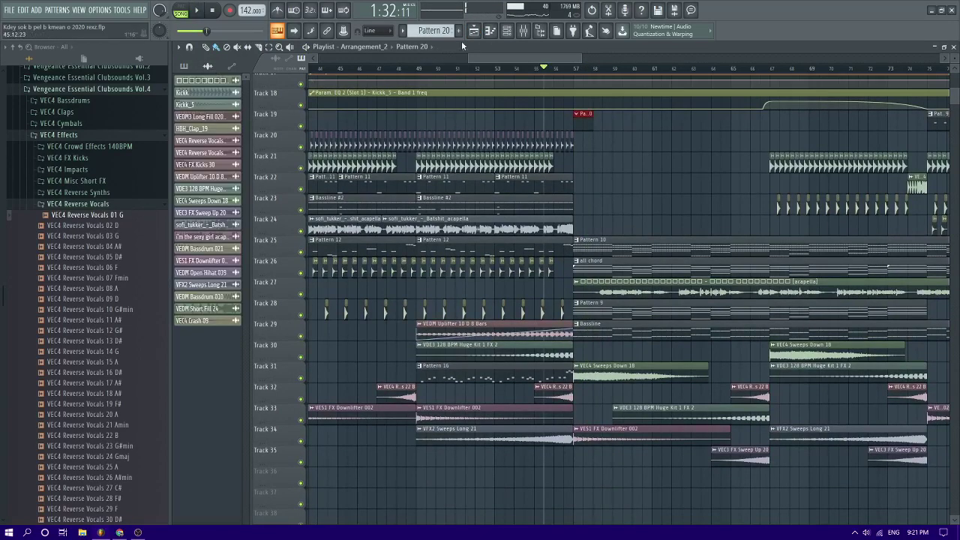
pyautogui.click(187, 66)
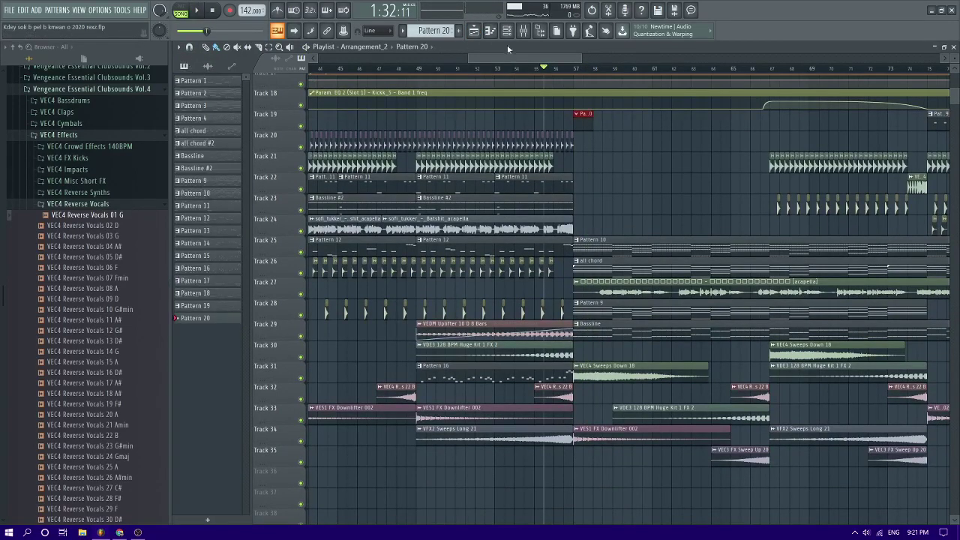
pyautogui.press('F6')
pyautogui.moveTo(408, 52); pyautogui.dragTo(594, 54)
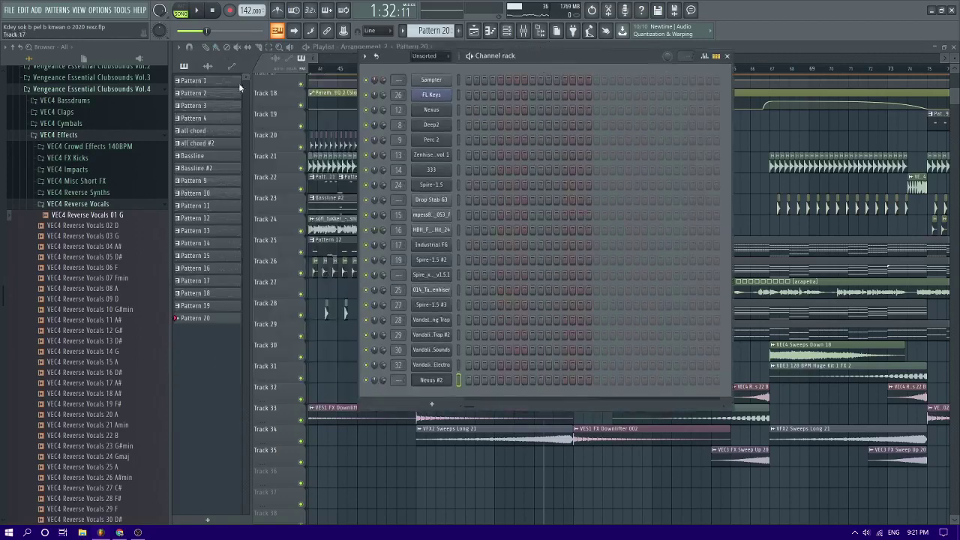
pyautogui.click(224, 83)
pyautogui.press('F7')
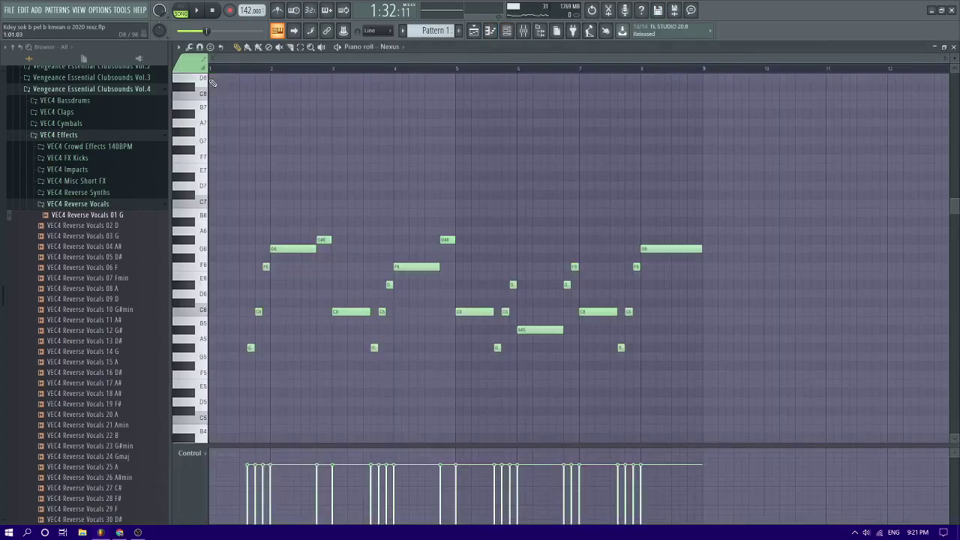
pyautogui.press('space')
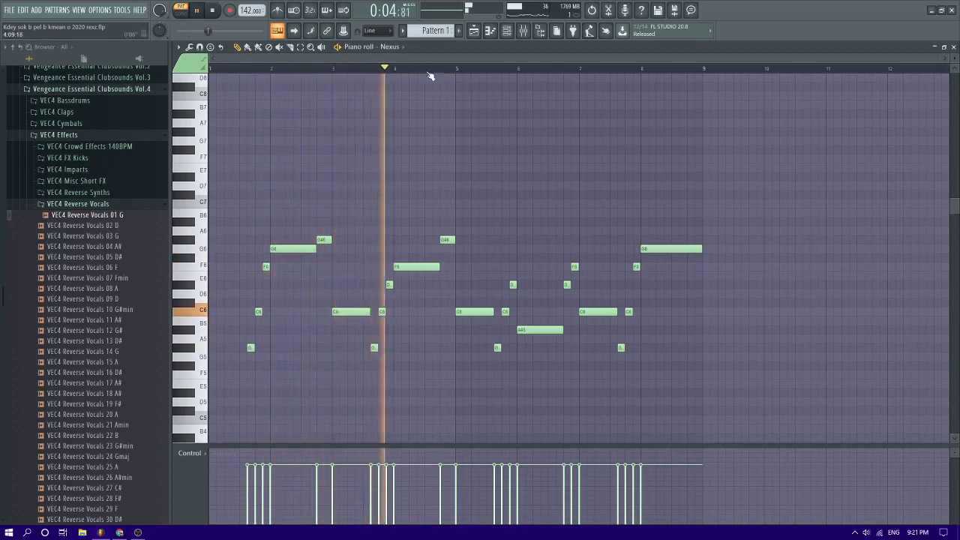
# Remove the Pattern 20 clip from Track 19 at bar 57 and undo the stray automation point in the playlist
pyautogui.click(474, 33)
pyautogui.scroll(-2, 525, 112)
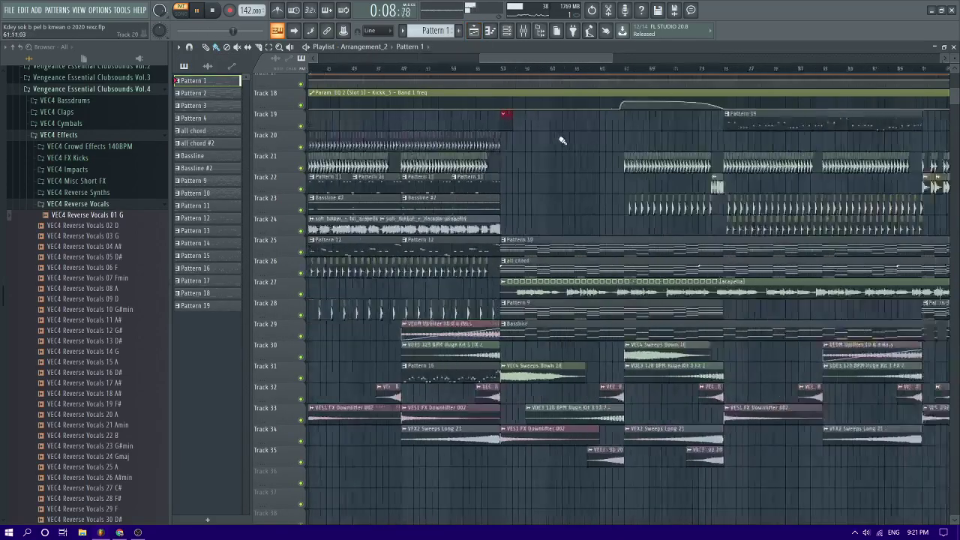
pyautogui.scroll(3, 559, 138)
pyautogui.scroll(1, 449, 128)
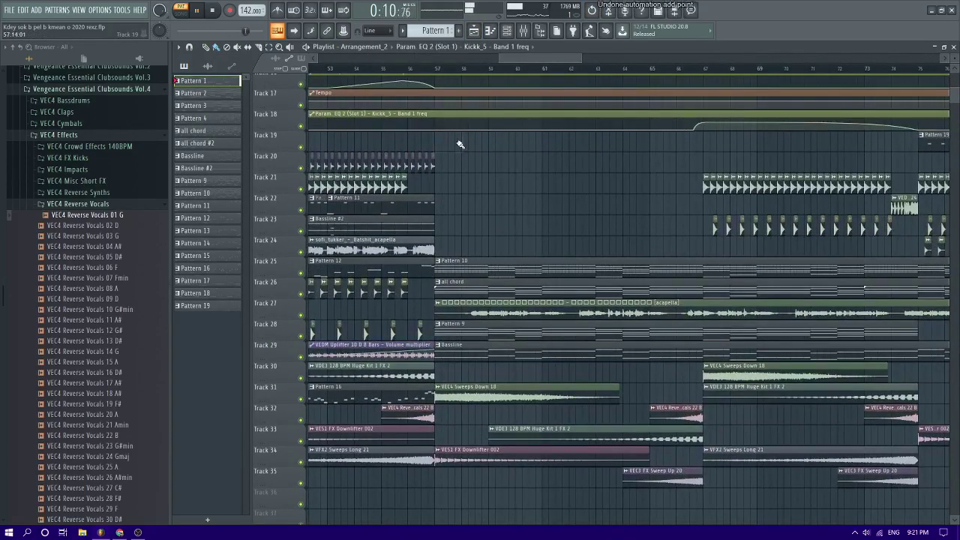
# Place a Param. EQ 2 (Slot 1) - Kickk_5 - Band 1 freq automation clip on Track 38 at bar 57
pyautogui.scroll(-1, 460, 143)
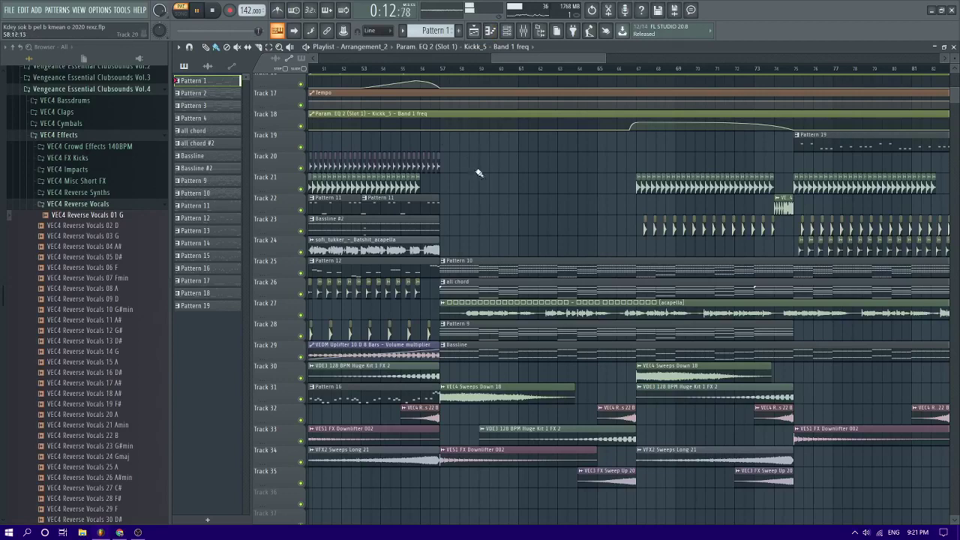
pyautogui.scroll(-4, 478, 173)
pyautogui.click(441, 365)
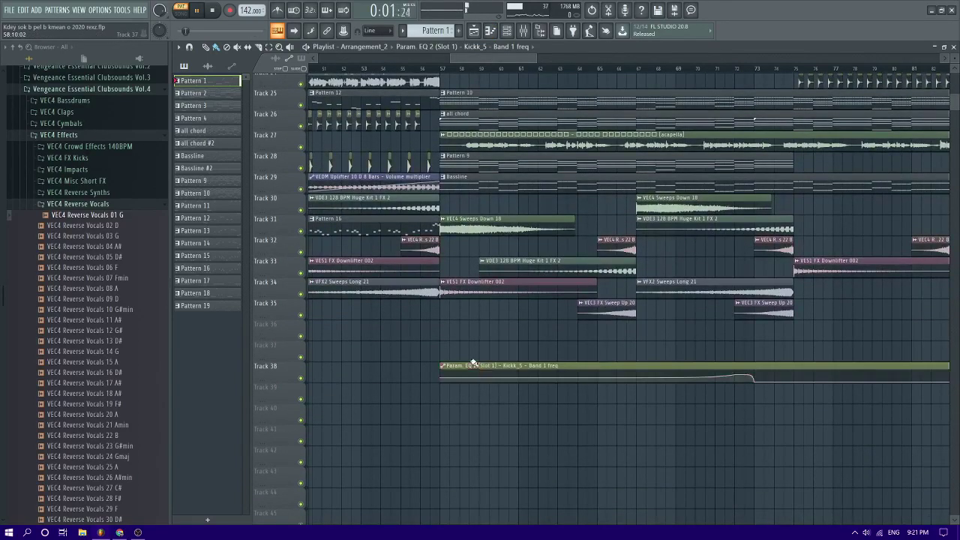
# Remove the automation clip from Track 38, place a soloed Pattern 1 clip on Track 36 at bar 57, and open its melody
pyautogui.rightClick(478, 373)
pyautogui.moveTo(221, 86); pyautogui.dragTo(464, 332)
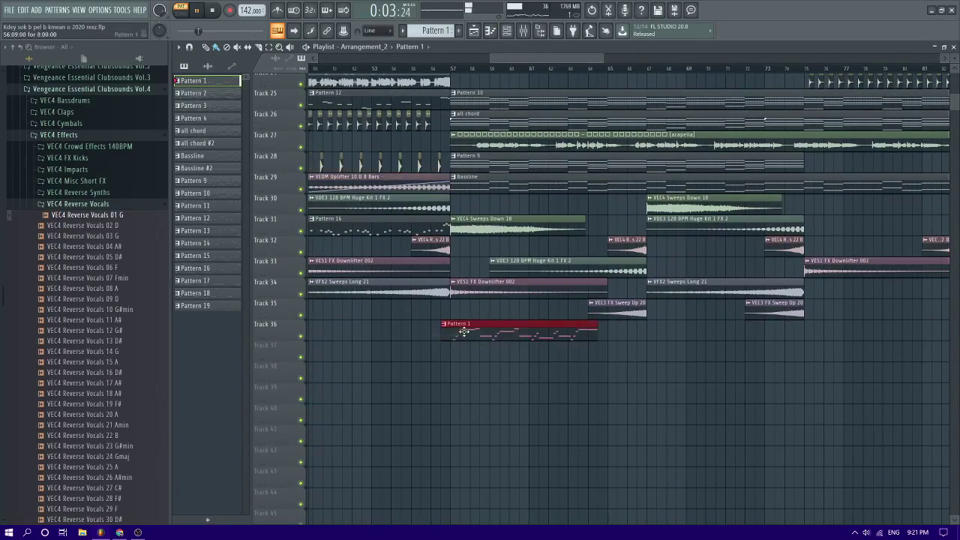
pyautogui.rightClick(302, 335)
pyautogui.doubleClick(497, 342)
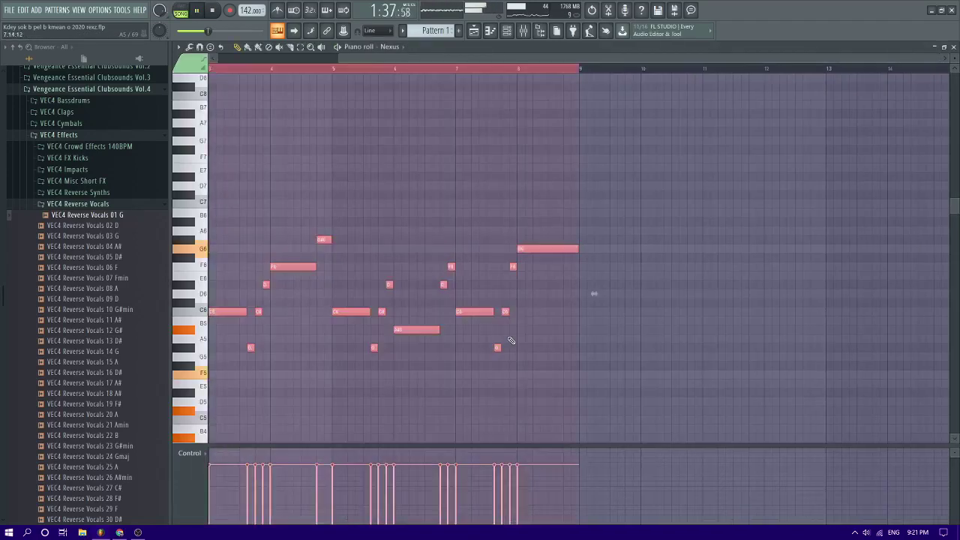
# Switch to the Nexus #2 melody in Pattern 20 and shift all its notes two bars earlier, to begin in bar 1
pyautogui.click(459, 31)
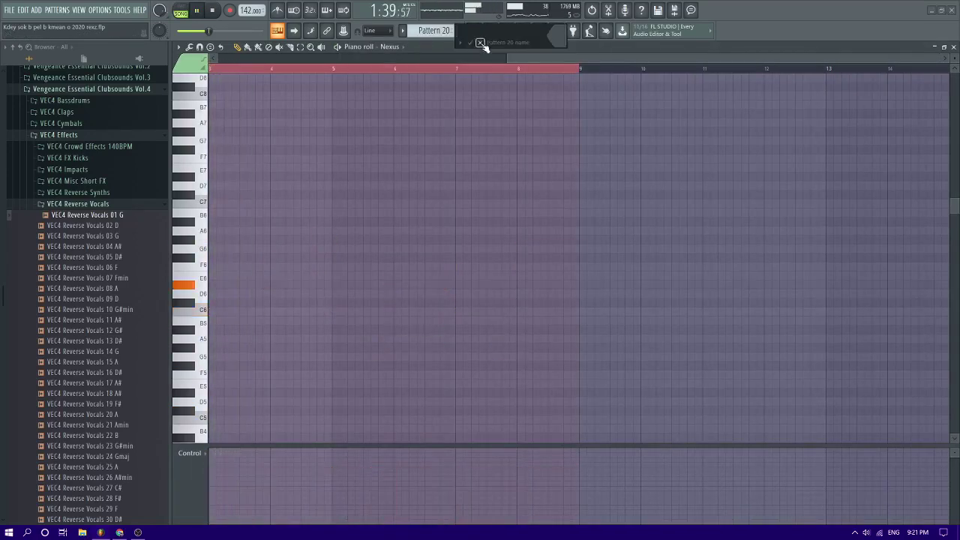
pyautogui.click(371, 47)
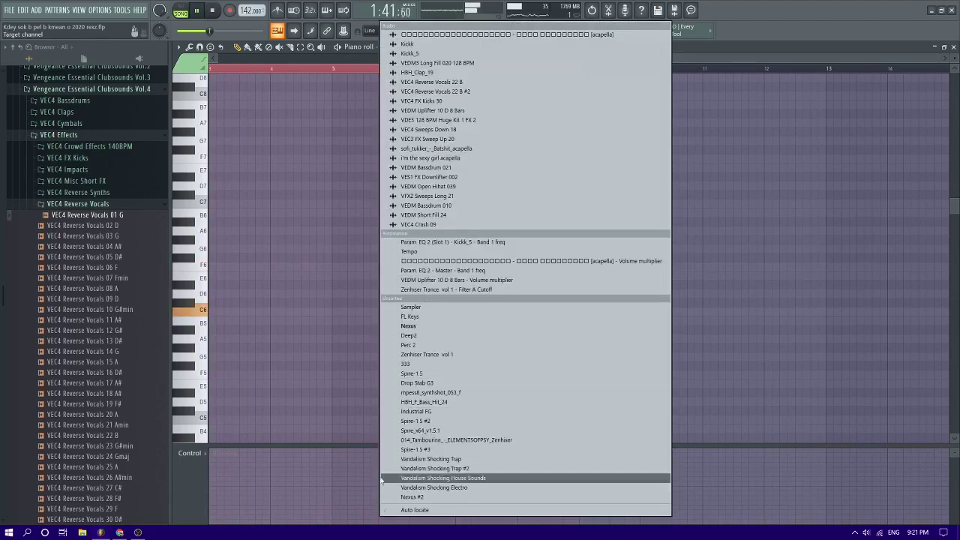
pyautogui.click(416, 503)
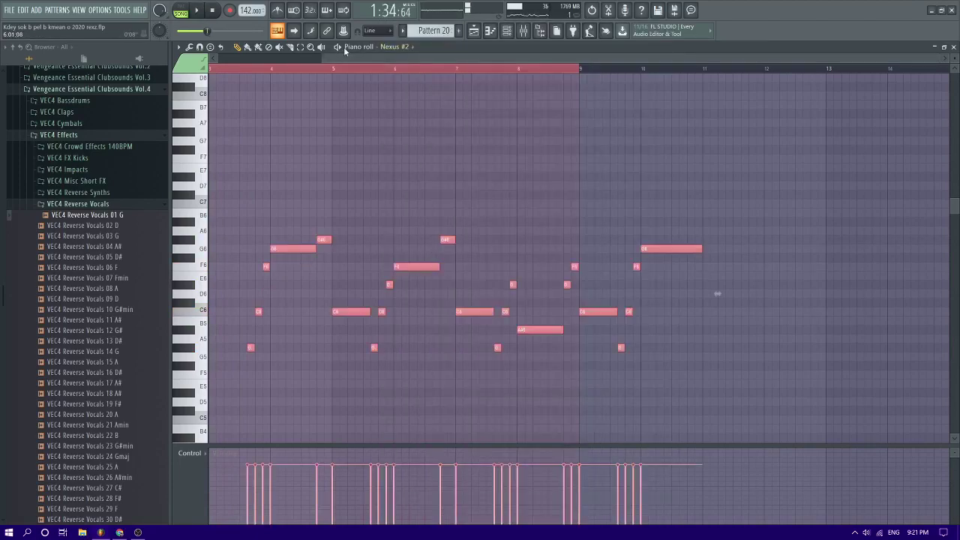
pyautogui.scroll(-2, 311, 218)
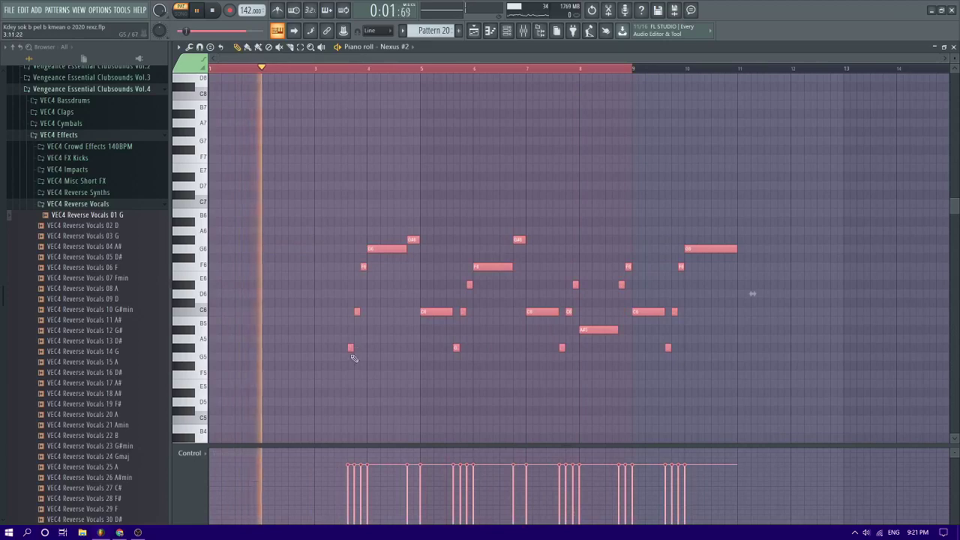
pyautogui.moveTo(351, 348); pyautogui.dragTo(242, 347)
pyautogui.press('space')
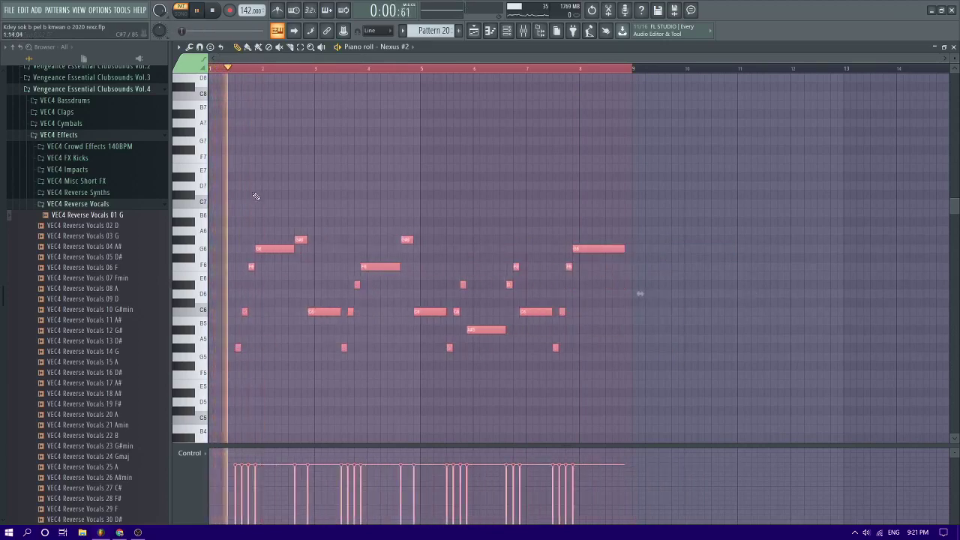
pyautogui.hotkey('ctrl', 'd')
pyautogui.hotkey('ctrl', 'a')
pyautogui.moveTo(268, 248); pyautogui.dragTo(275, 248)
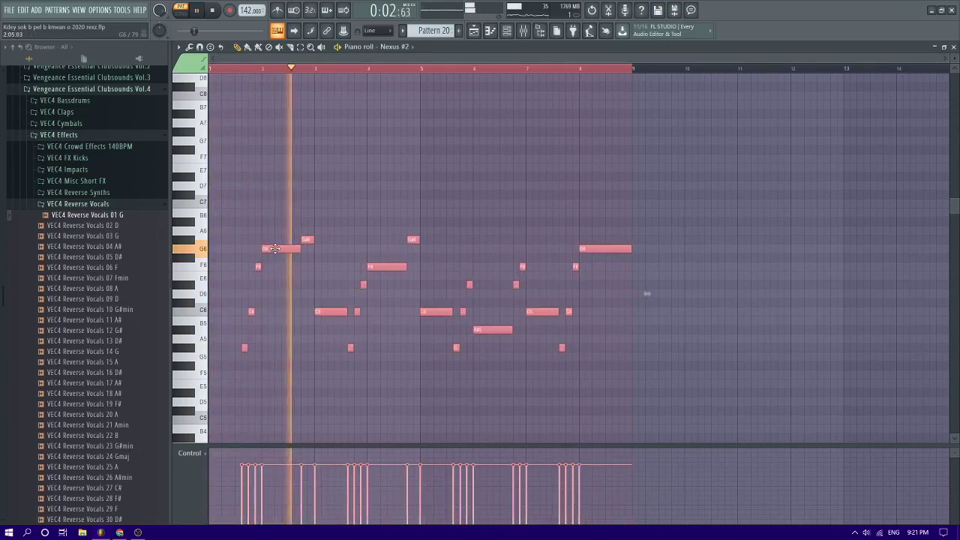
pyautogui.click(295, 312)
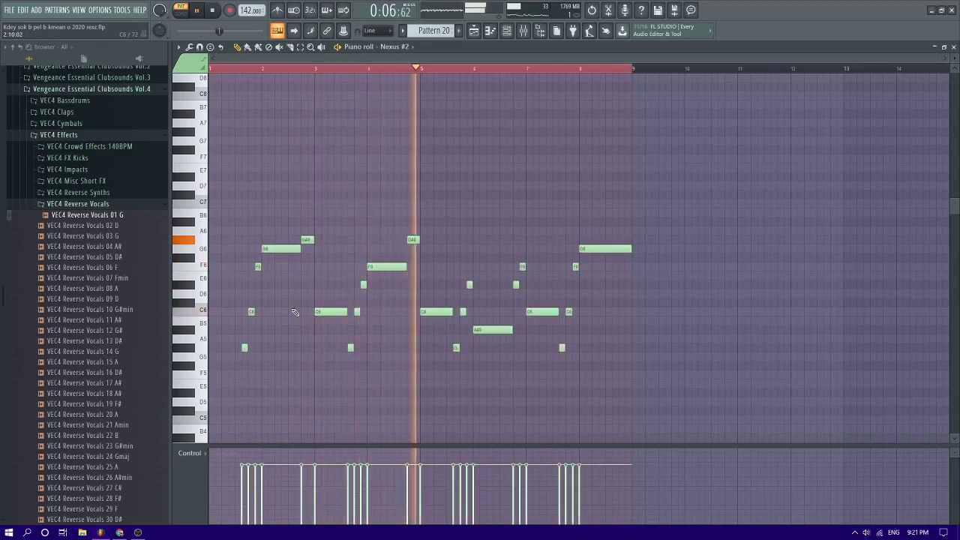
# Transpose all notes of the Pattern 20 melody up two semitones
pyautogui.hotkey('ctrl', 'a')
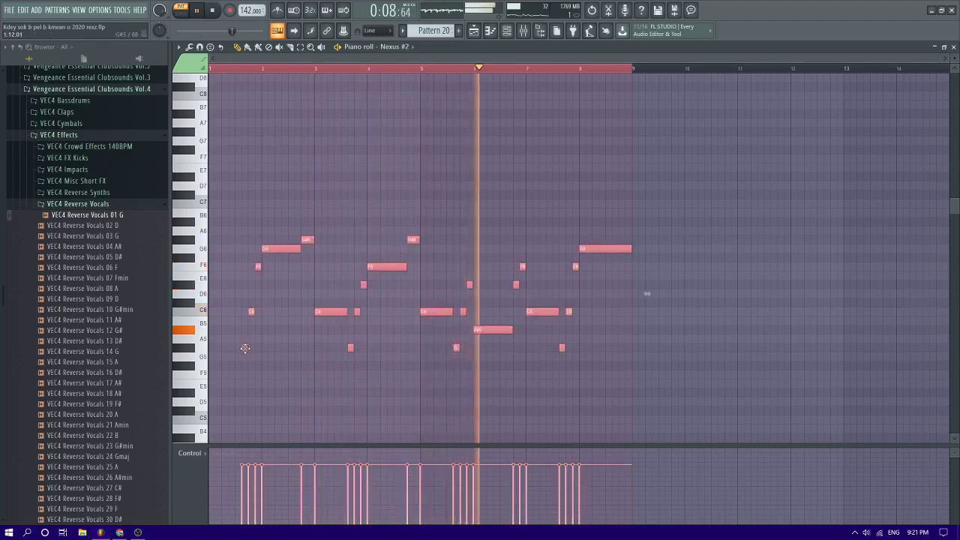
pyautogui.moveTo(244, 348); pyautogui.dragTo(243, 329)
pyautogui.click(298, 359)
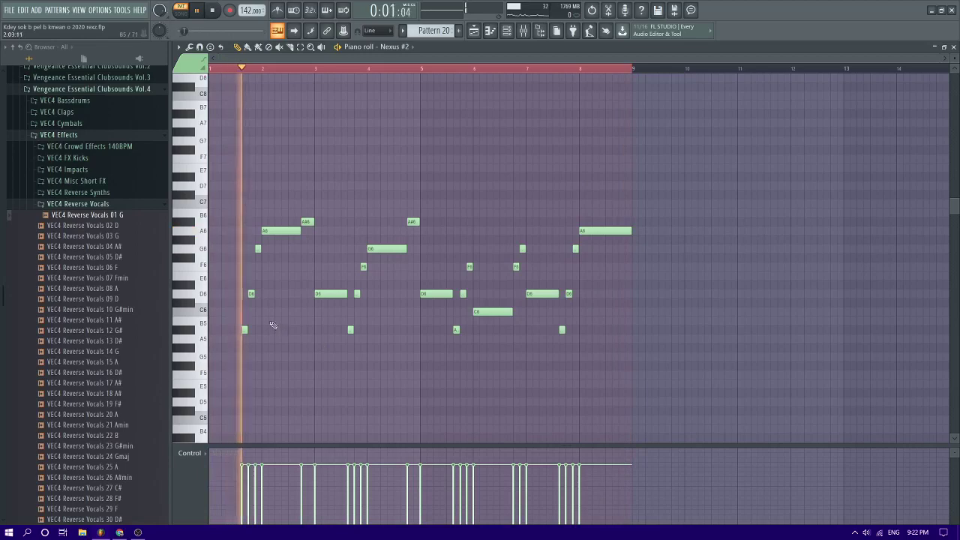
# Try the melody's D6 notes at C#6 during playback and move them back to D6
pyautogui.scroll(2, 284, 315)
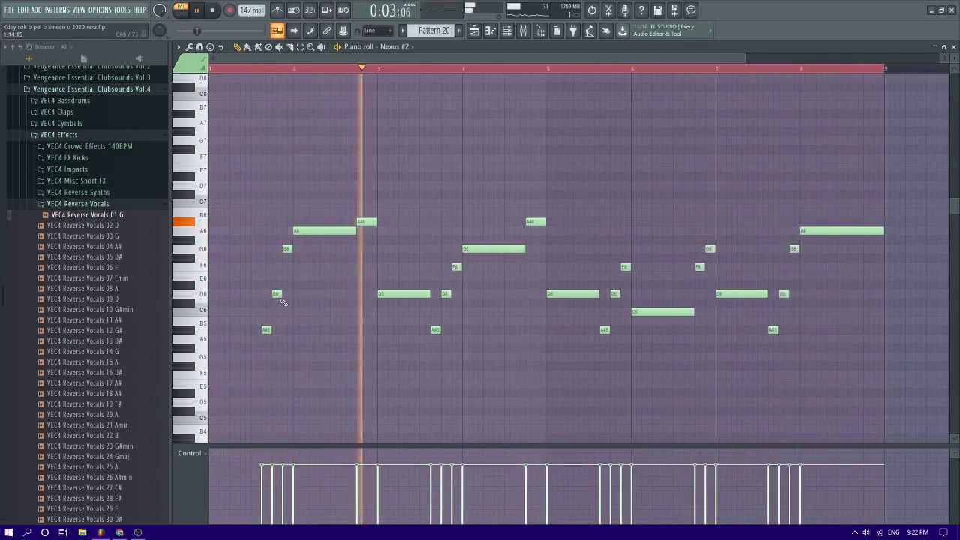
pyautogui.scroll(-2, 612, 319)
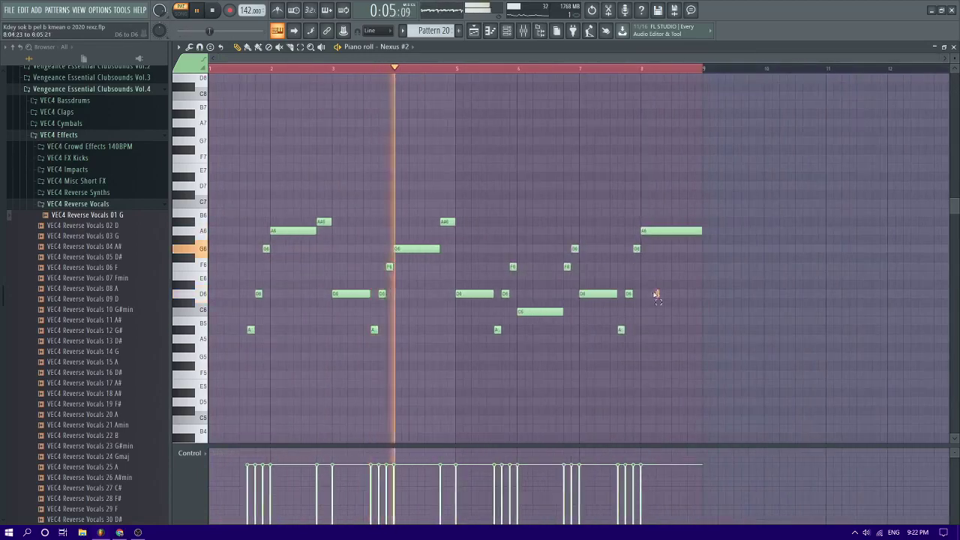
pyautogui.moveTo(657, 296); pyautogui.dragTo(248, 300)
pyautogui.press('space')
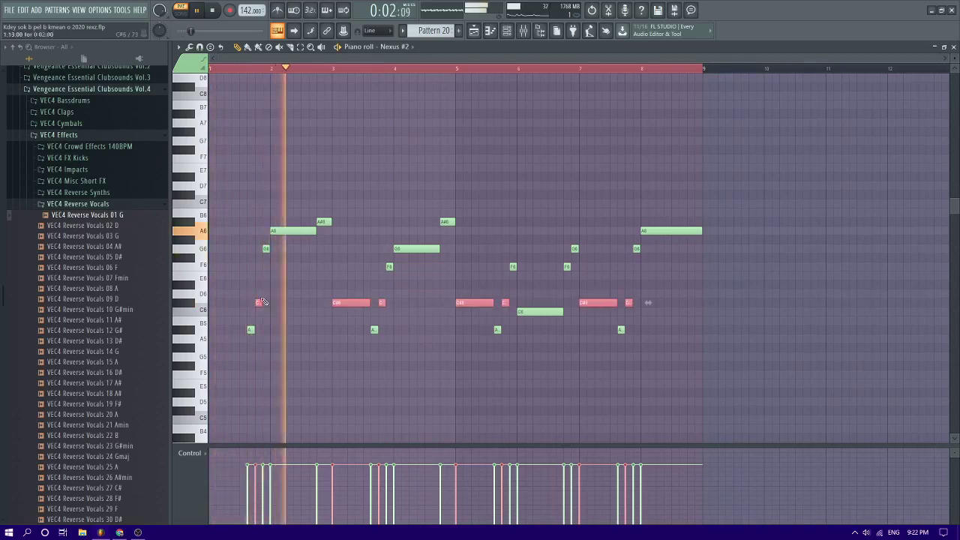
pyautogui.moveTo(262, 301)
pyautogui.mouseDown()
pyautogui.moveTo(255, 282)
pyautogui.moveTo(256, 302)
pyautogui.moveTo(256, 292)
pyautogui.mouseUp()
pyautogui.press('space')
pyautogui.keyDown('ctrl'); pyautogui.click(278, 343); pyautogui.keyUp('ctrl')
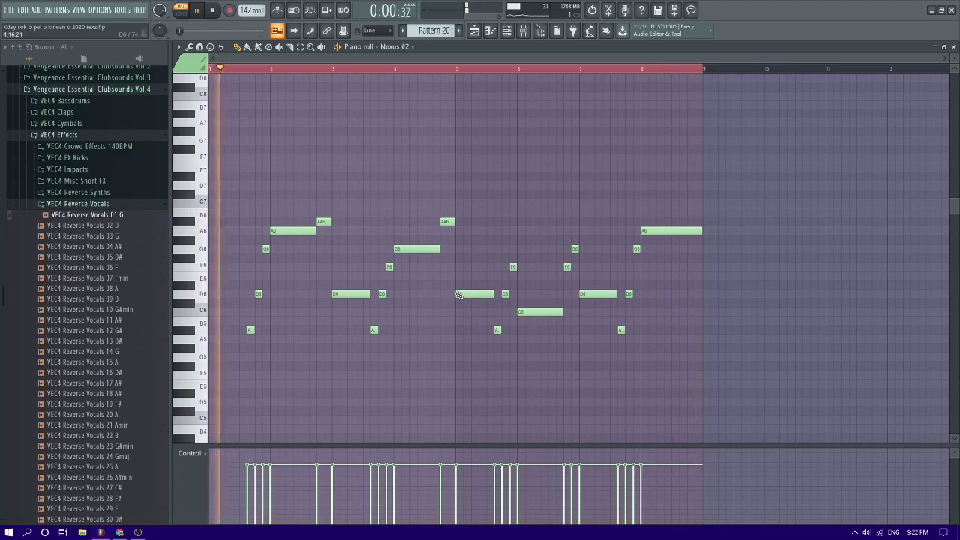
# Unsolo Track 36, play the arrangement from bar 56, and delete the Pattern 1 clip from Track 36
pyautogui.click(473, 30)
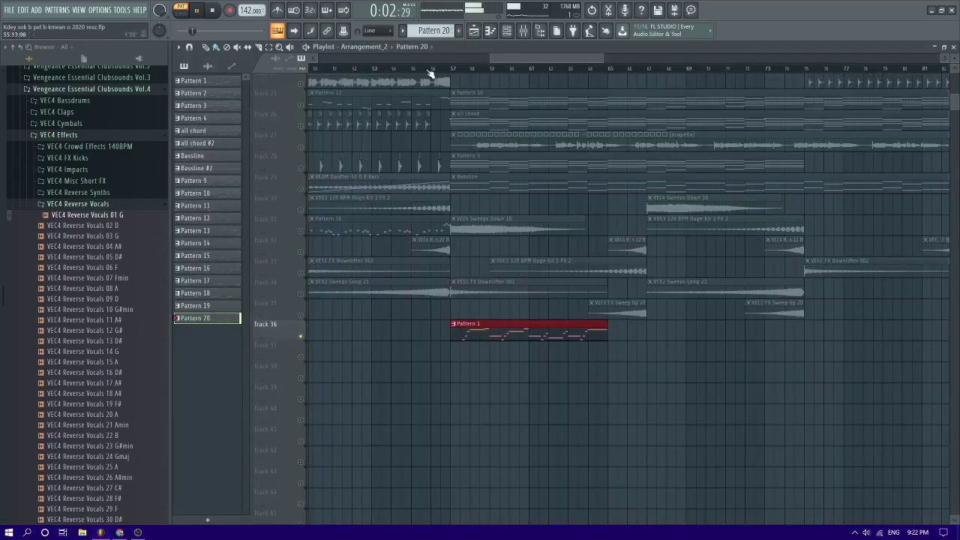
pyautogui.rightClick(302, 335)
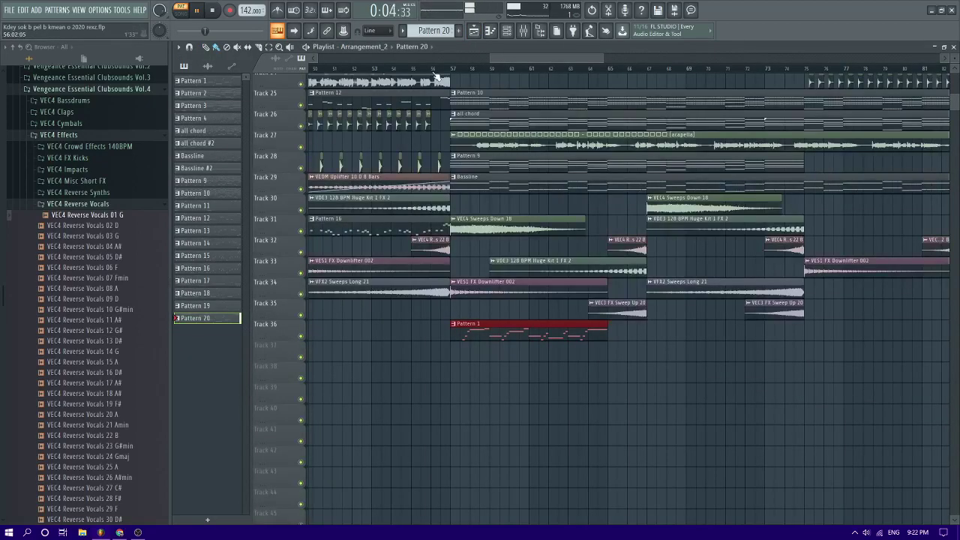
pyautogui.click(432, 72)
pyautogui.scroll(3, 451, 150)
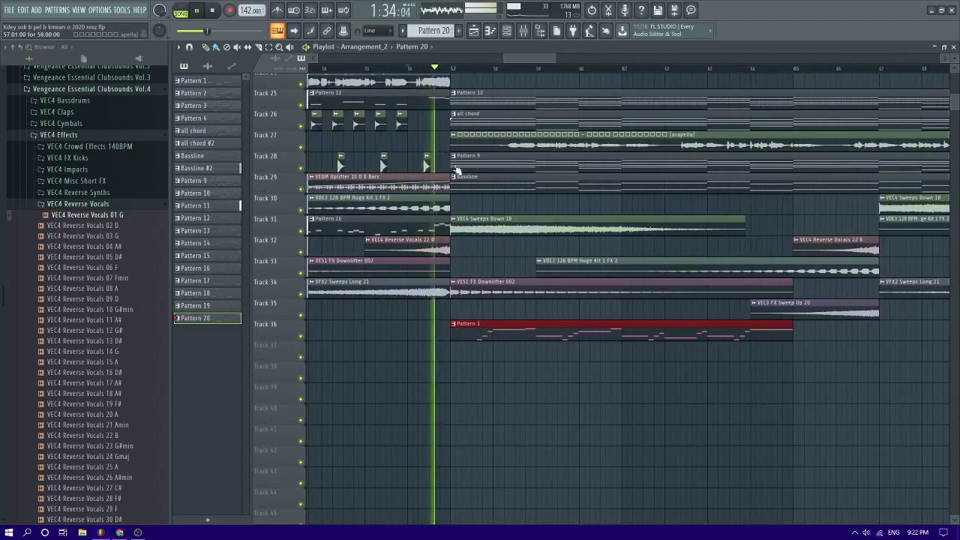
pyautogui.rightClick(530, 326)
pyautogui.scroll(3, 530, 300)
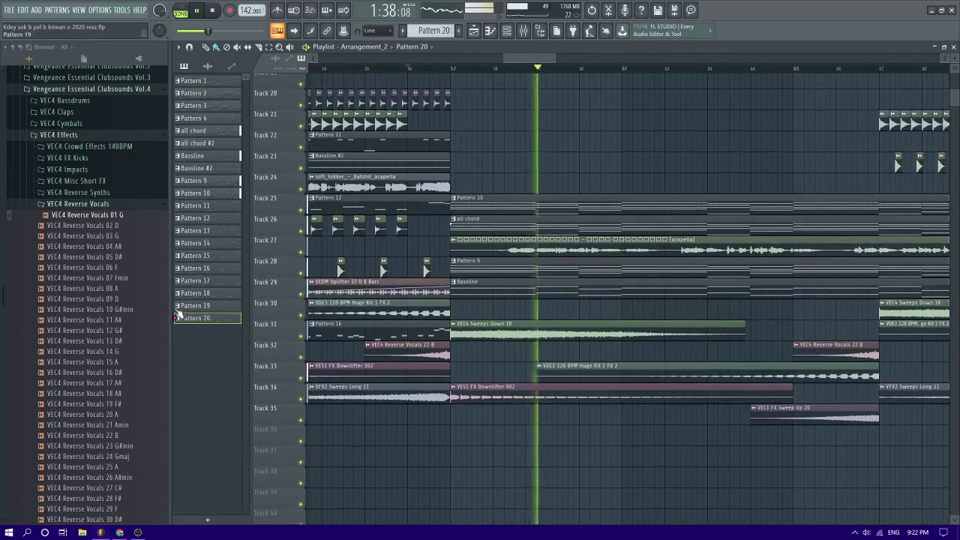
pyautogui.moveTo(520, 152)
pyautogui.mouseDown()
pyautogui.moveTo(550, 152)
pyautogui.moveTo(530, 148)
pyautogui.mouseUp()
pyautogui.rightClick(546, 143)
# Place an all chord #2 clip on Track 20 at bar 57 and trim its end to about bar 73
pyautogui.scroll(-2, 529, 228)
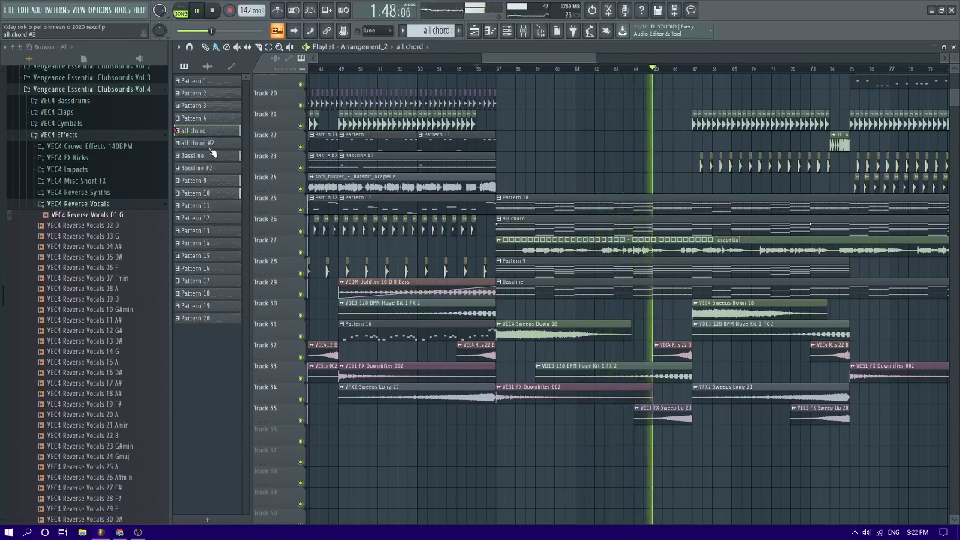
pyautogui.moveTo(203, 143); pyautogui.dragTo(501, 136)
pyautogui.scroll(-3, 464, 124)
pyautogui.scroll(3, 488, 137)
pyautogui.doubleClick(501, 136)
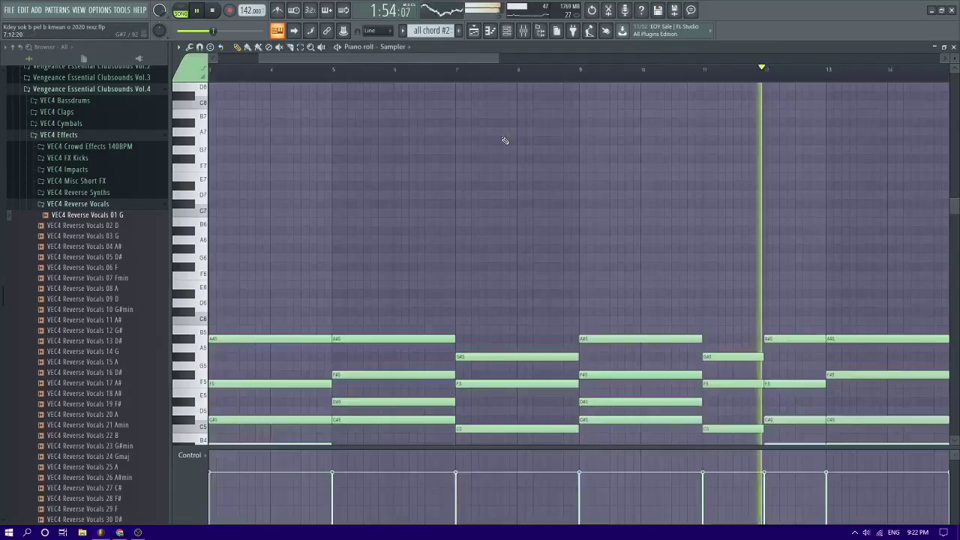
pyautogui.scroll(-2, 505, 139)
pyautogui.click(489, 31)
pyautogui.click(529, 152)
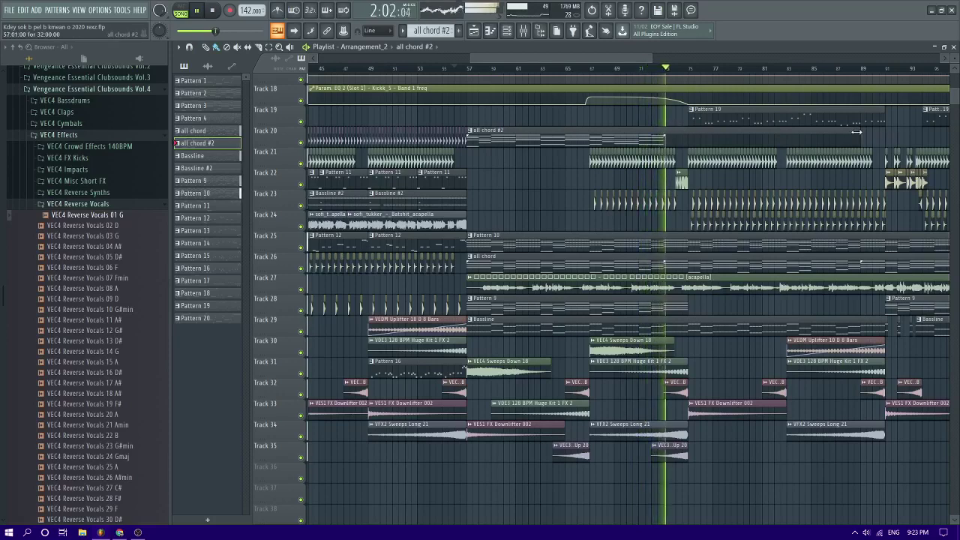
pyautogui.moveTo(856, 132); pyautogui.dragTo(664, 117)
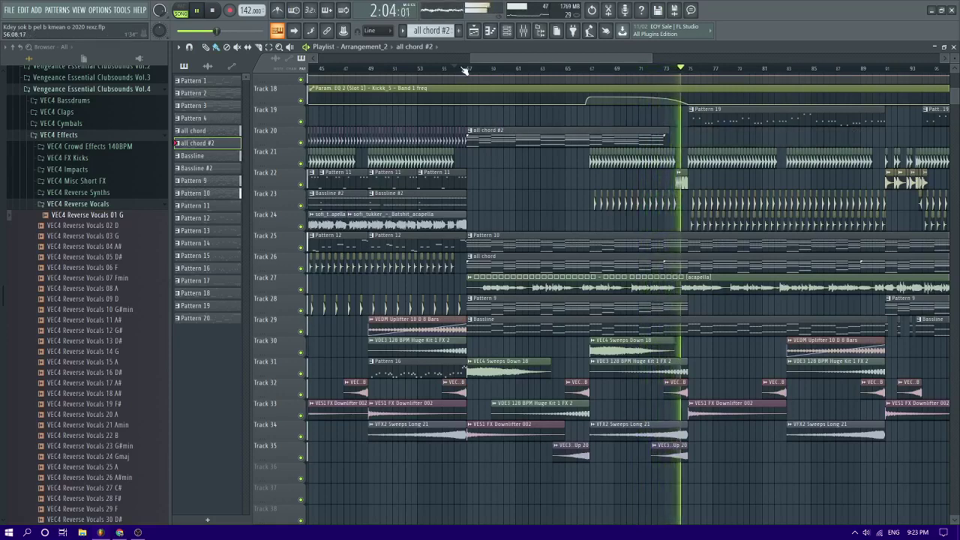
# Open the all chord #2 clip's piano roll and raise all its Sampler chord notes by one octave
pyautogui.doubleClick(502, 144)
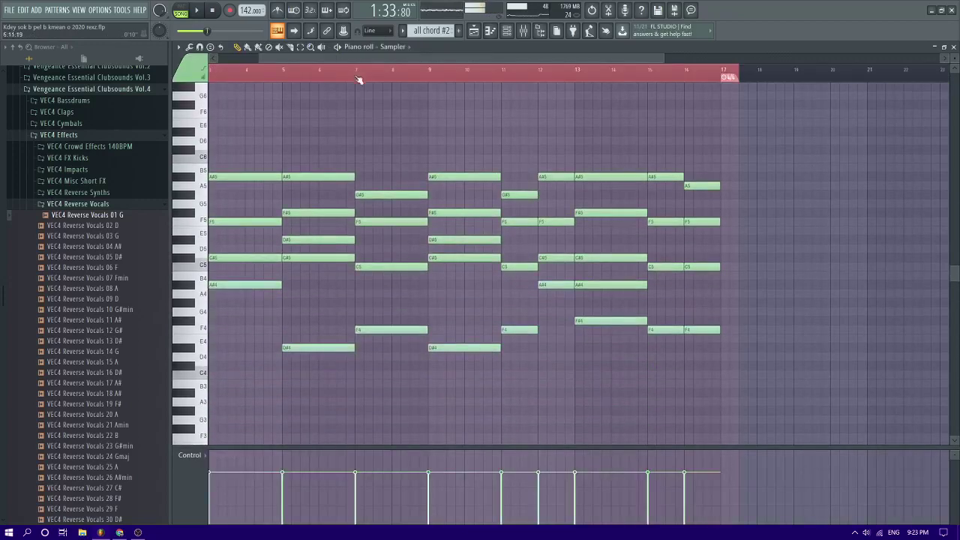
pyautogui.click(378, 50)
pyautogui.click(426, 499)
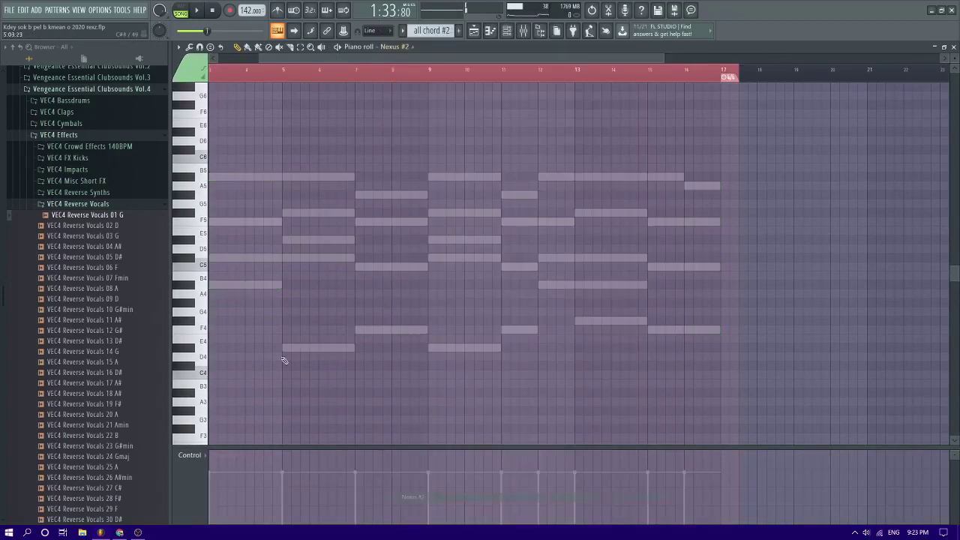
pyautogui.rightClick(254, 224)
pyautogui.rightClick(254, 224)
pyautogui.hotkey('ctrl', 'a')
pyautogui.hotkey('ctrl', 'Up')
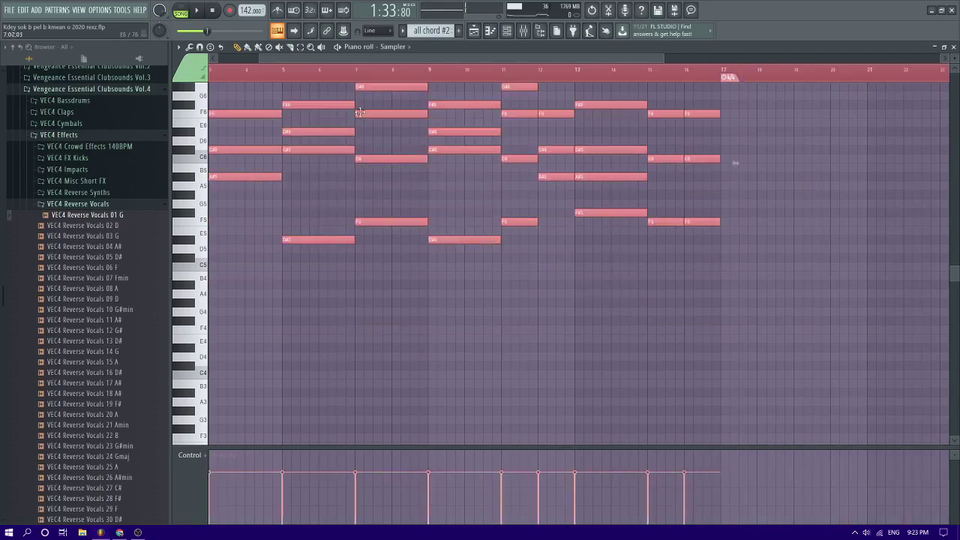
# Show the Nexus #2 channel of all chord #2 over the ghosted chords and start playback
pyautogui.click(392, 48)
pyautogui.click(402, 500)
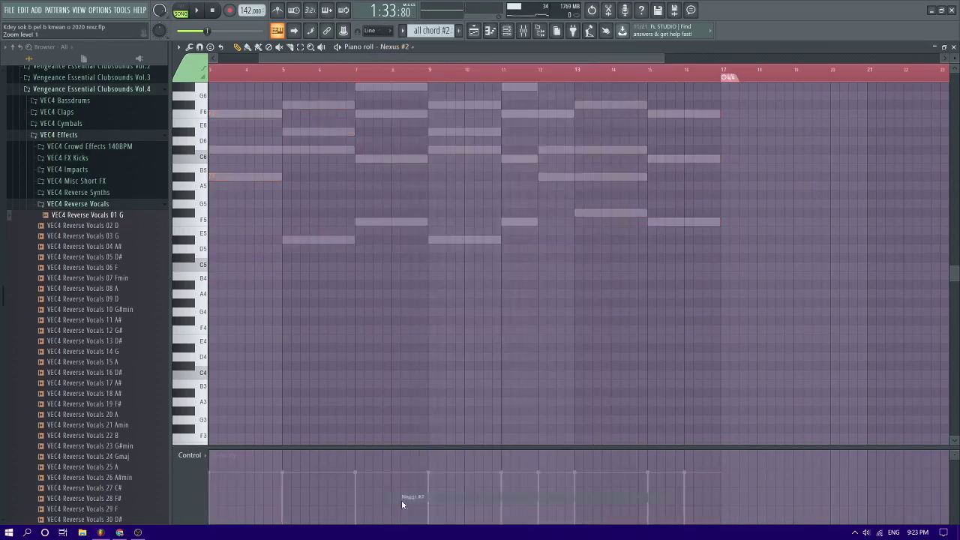
pyautogui.scroll(2, 232, 390)
pyautogui.scroll(2, 134, 313)
pyautogui.press('space')
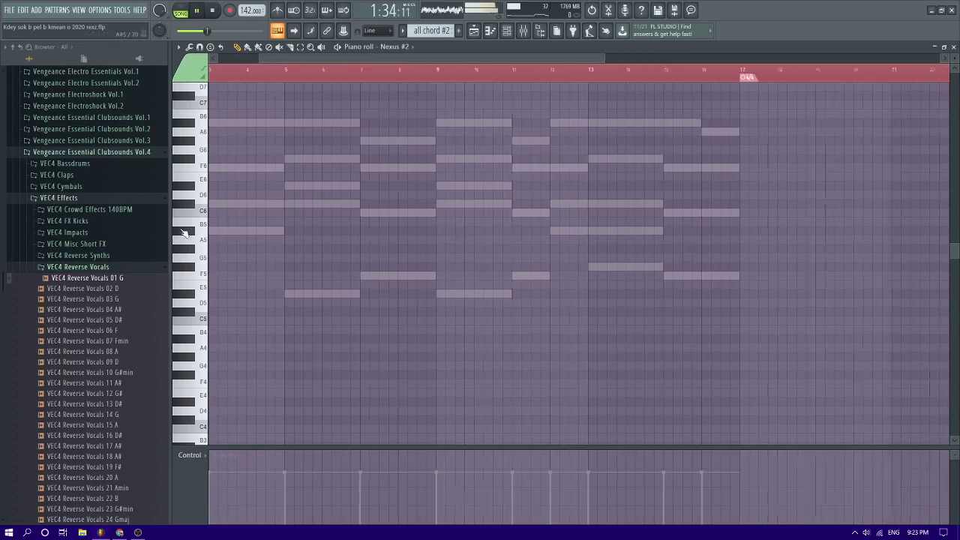
# Place a short C#6 note at the start of bar 1, remove the trial G#6 and F6 notes, and replay
pyautogui.scroll(2, 242, 178)
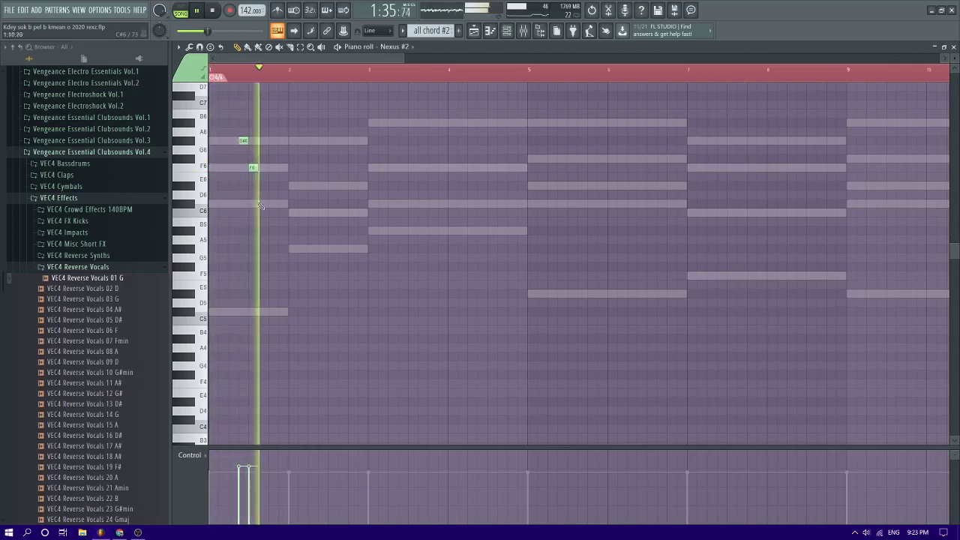
pyautogui.rightClick(243, 140)
pyautogui.press('space')
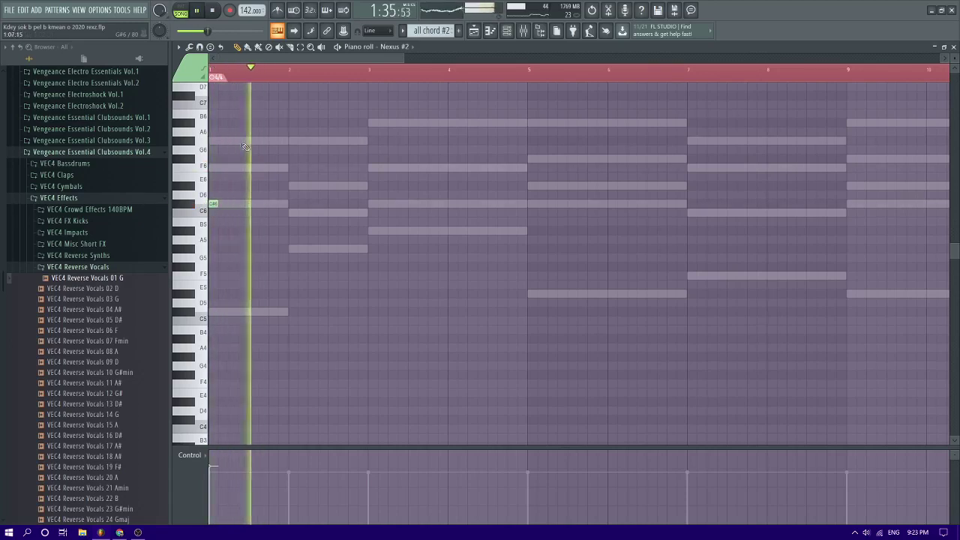
pyautogui.press('space')
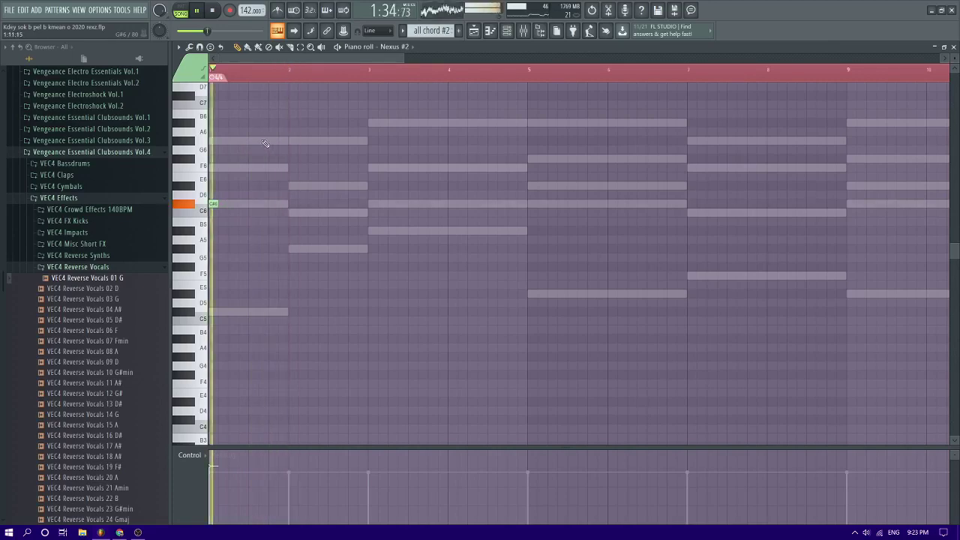
# Try short G#6 and F6 notes in succession late in bar 1, shifting them one step on during playback
pyautogui.click(263, 141)
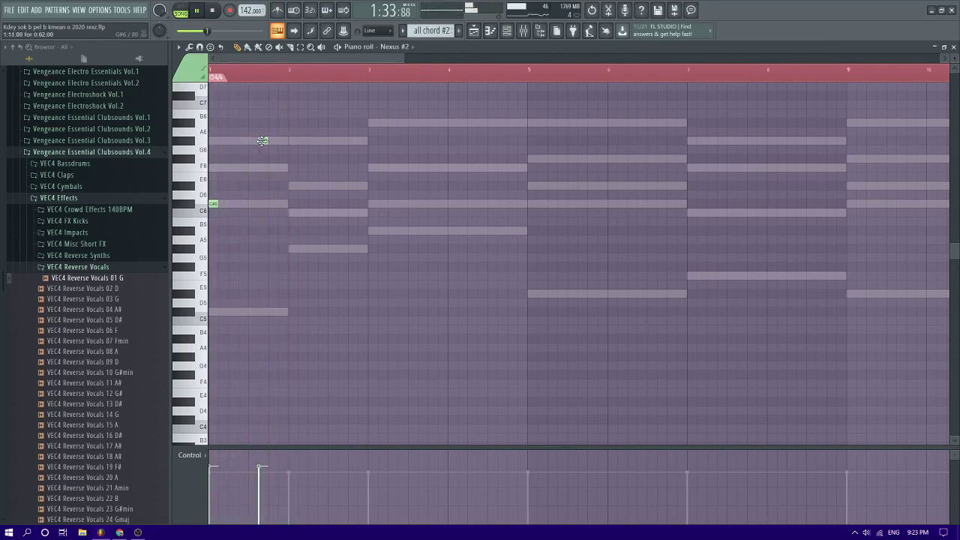
pyautogui.scroll(3, 263, 141)
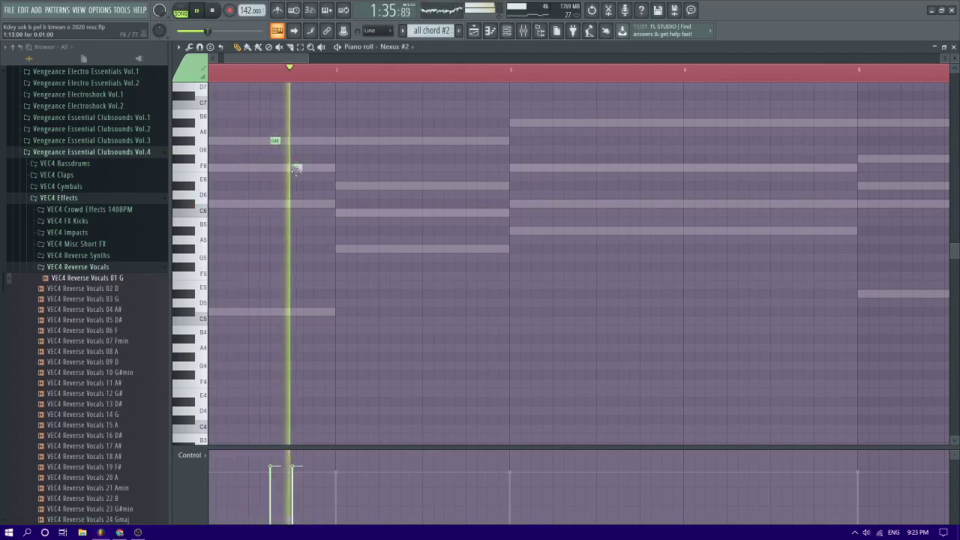
pyautogui.press('space')
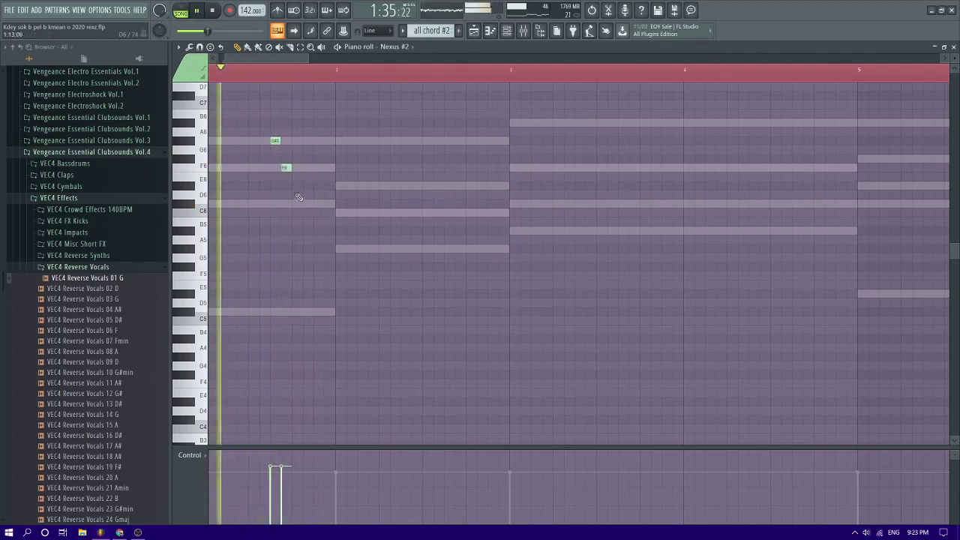
pyautogui.press('space')
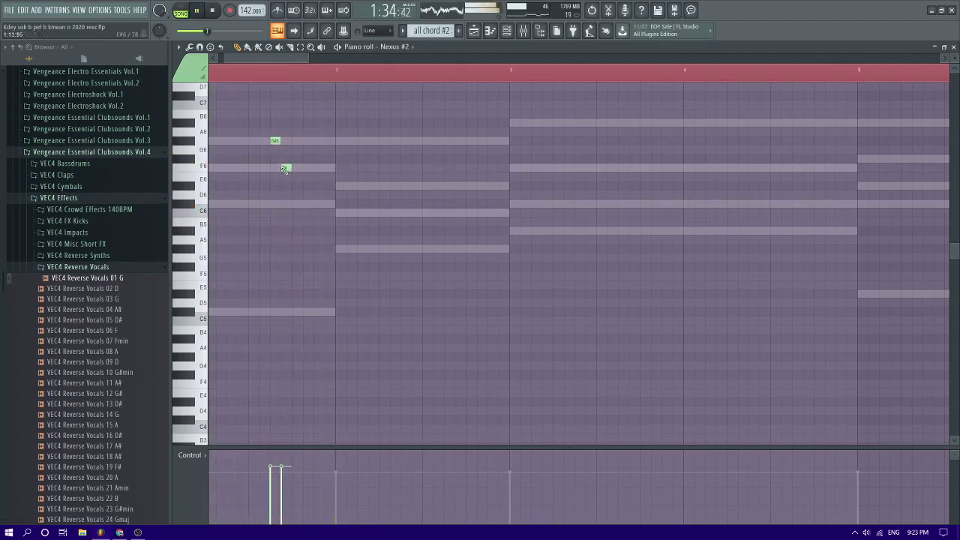
pyautogui.click(284, 141)
pyautogui.click(297, 167)
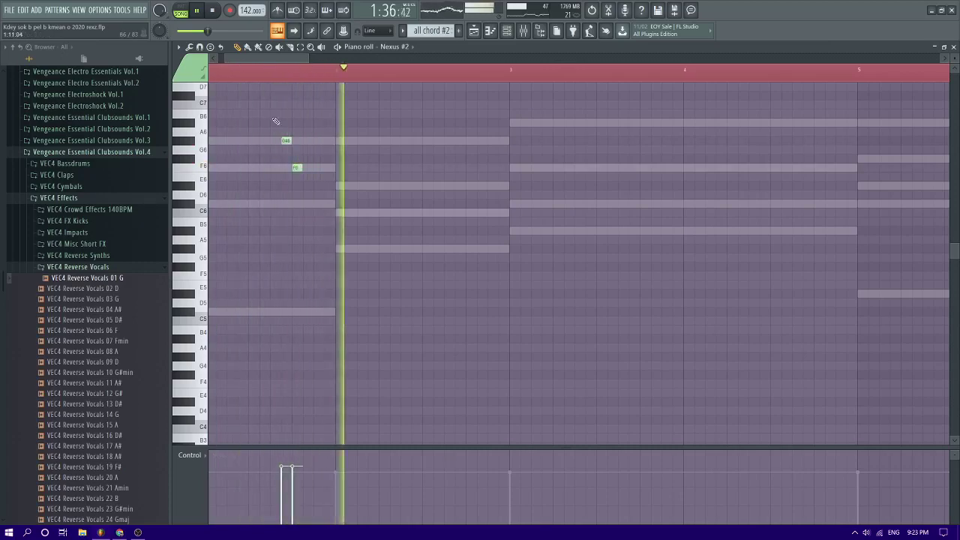
# Try a D#6, F6, D#6 figure in the last part of bar 1 and listen to it
pyautogui.click(315, 166)
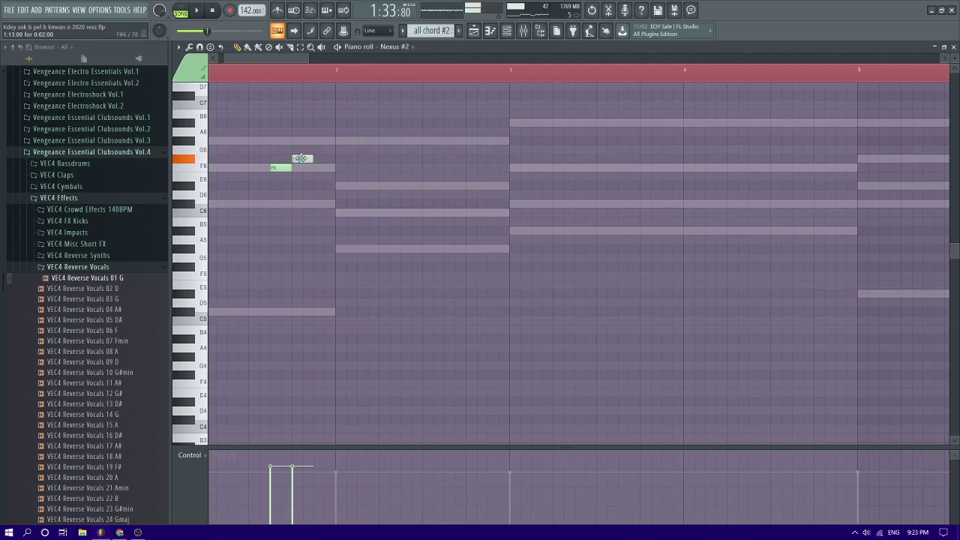
pyautogui.scroll(-3, 303, 171)
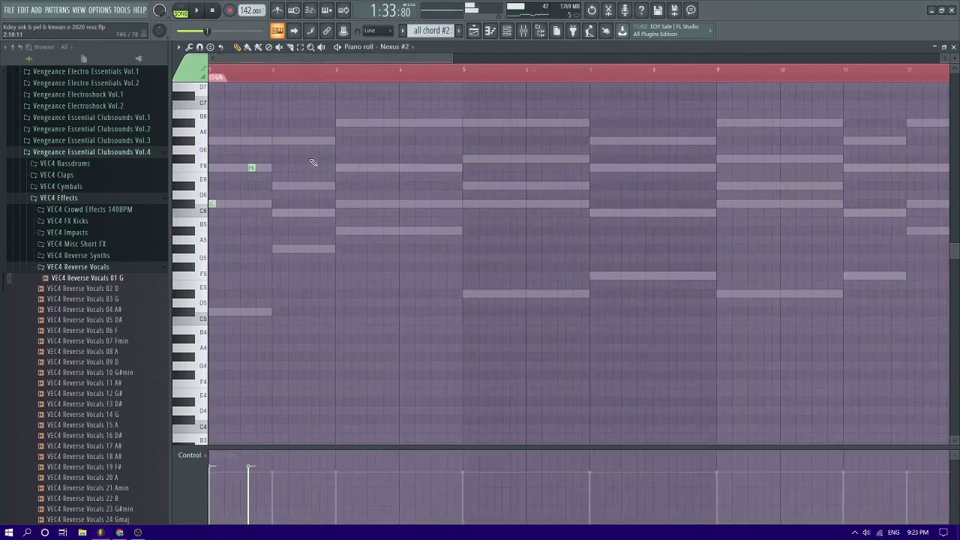
pyautogui.click(251, 185)
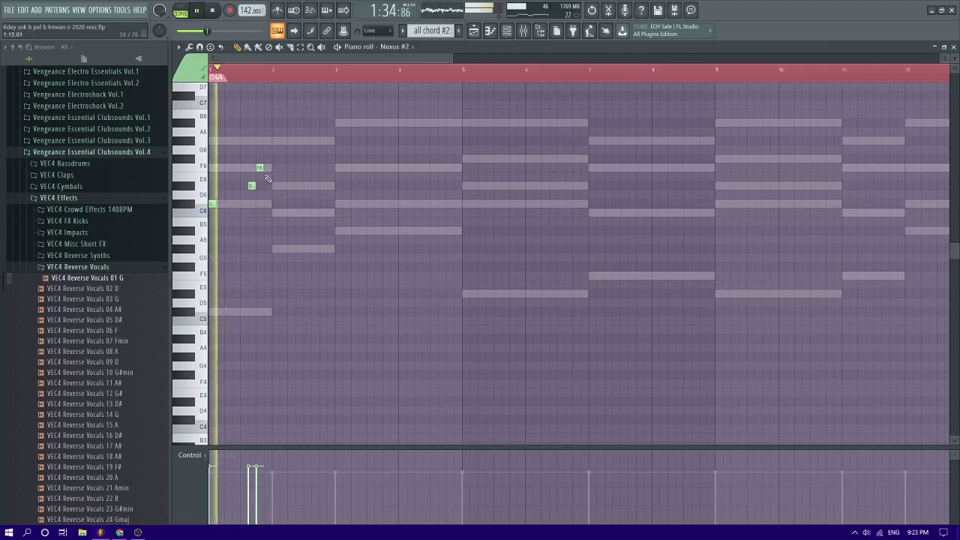
pyautogui.click(264, 142)
pyautogui.press('space')
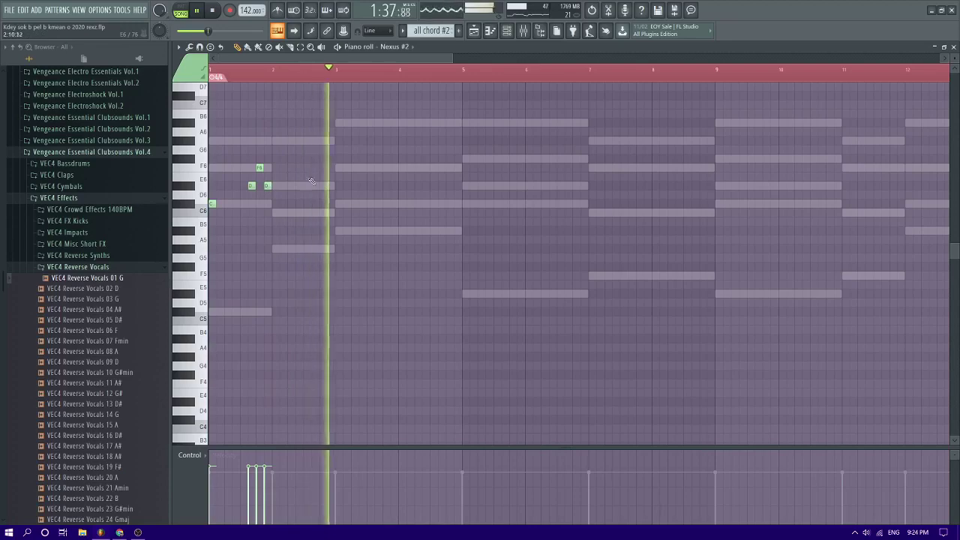
# Follow the opening C#6 in bar 1 with an F6 at step 7 and a G#6 at step 11
pyautogui.press('space')
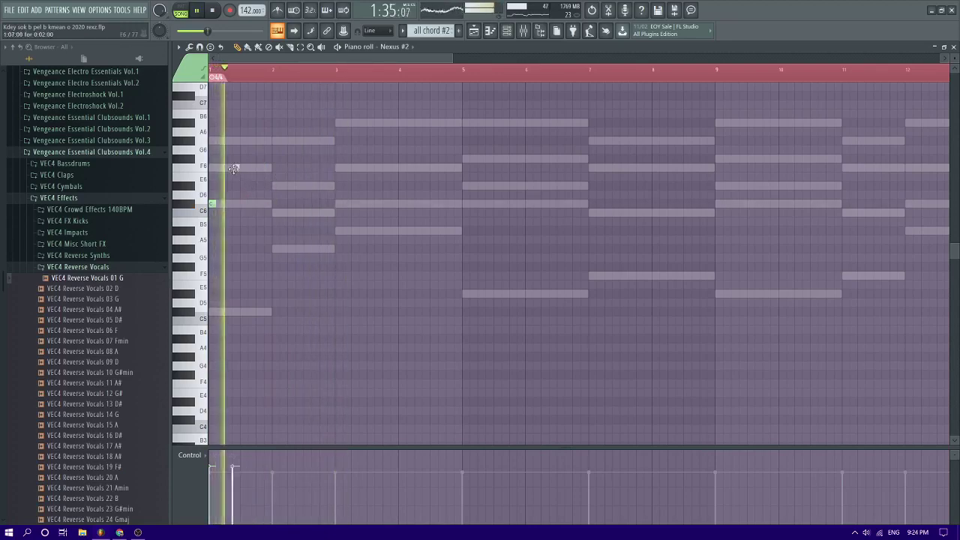
pyautogui.press('space')
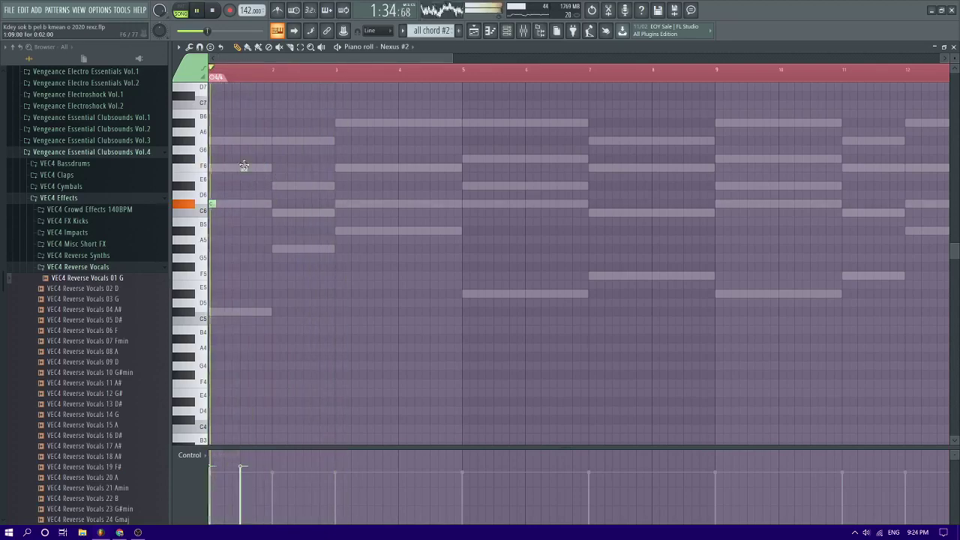
pyautogui.click(244, 166)
pyautogui.click(257, 143)
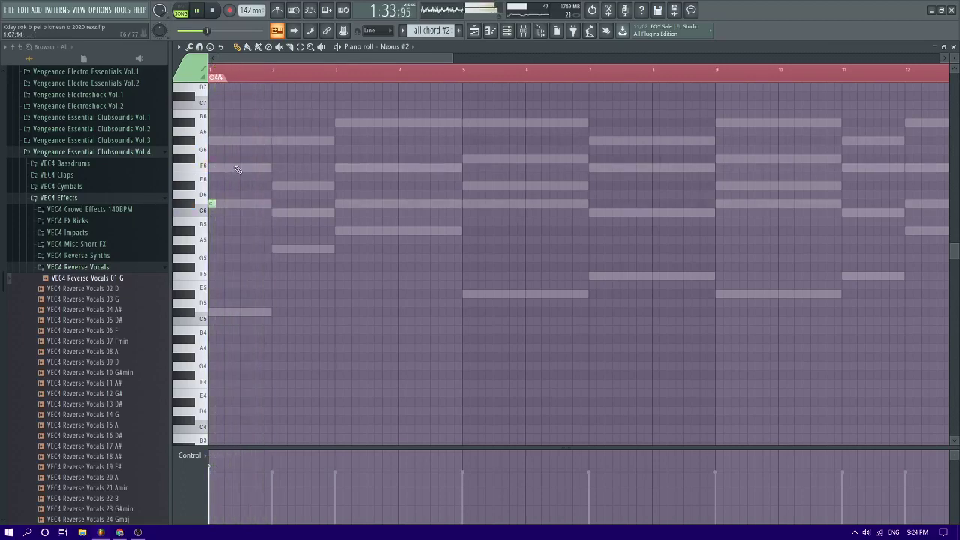
pyautogui.click(244, 141)
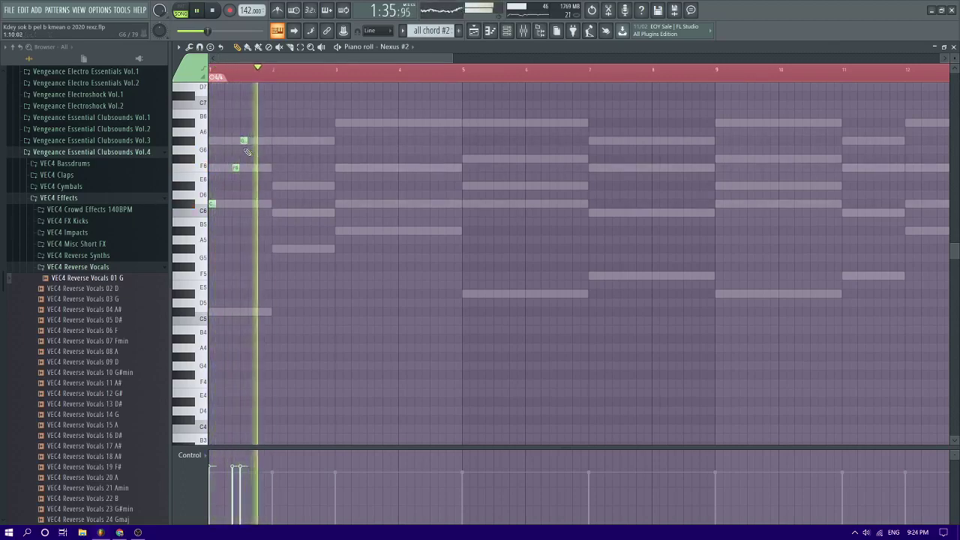
pyautogui.click(251, 142)
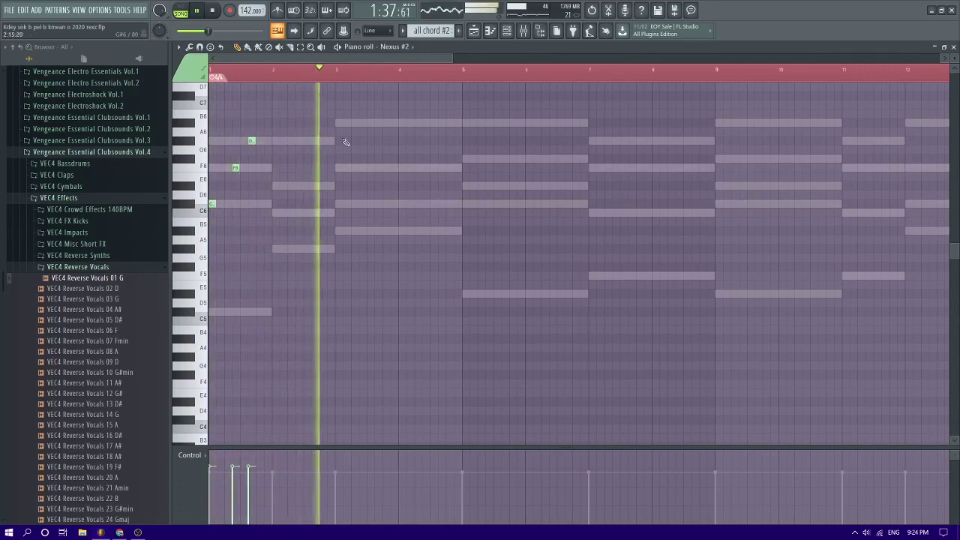
# Try an A#6 note in bar 3 and a descending F#6, D#6, C#6 phrase starting late in bar 5
pyautogui.click(376, 122)
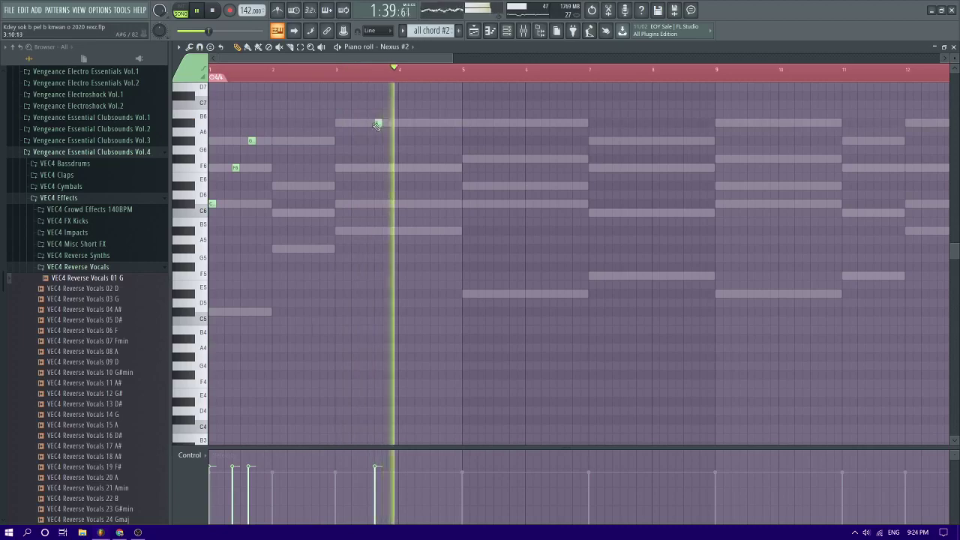
pyautogui.rightClick(378, 122)
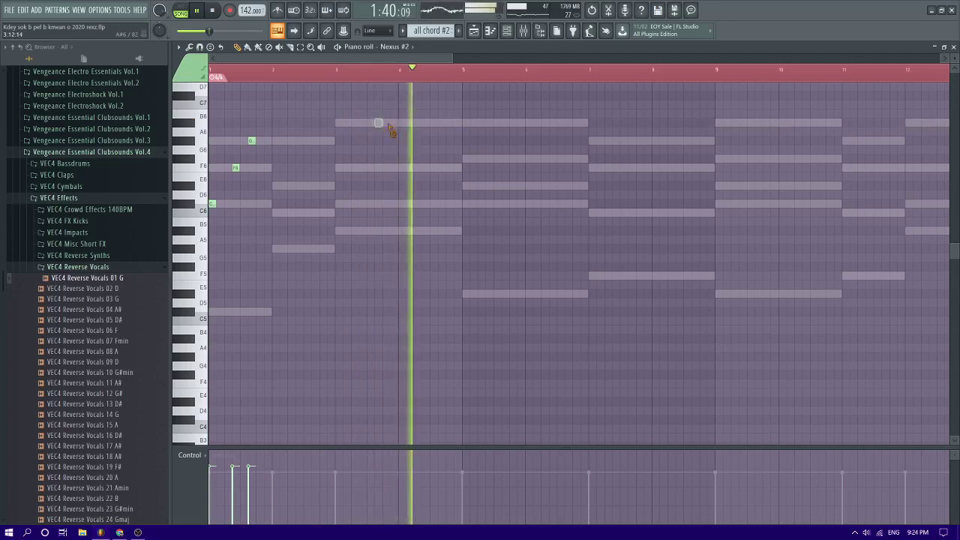
pyautogui.click(513, 159)
pyautogui.click(518, 186)
pyautogui.click(528, 204)
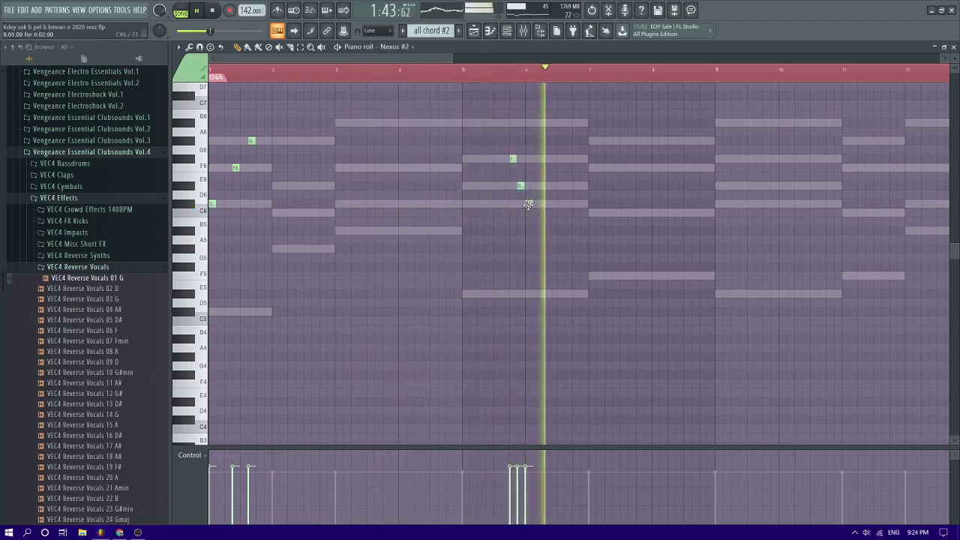
# Replay from near bar 5 and place short C#6 and A#5 notes at steps 11 and 15 of bar 5
pyautogui.click(459, 72)
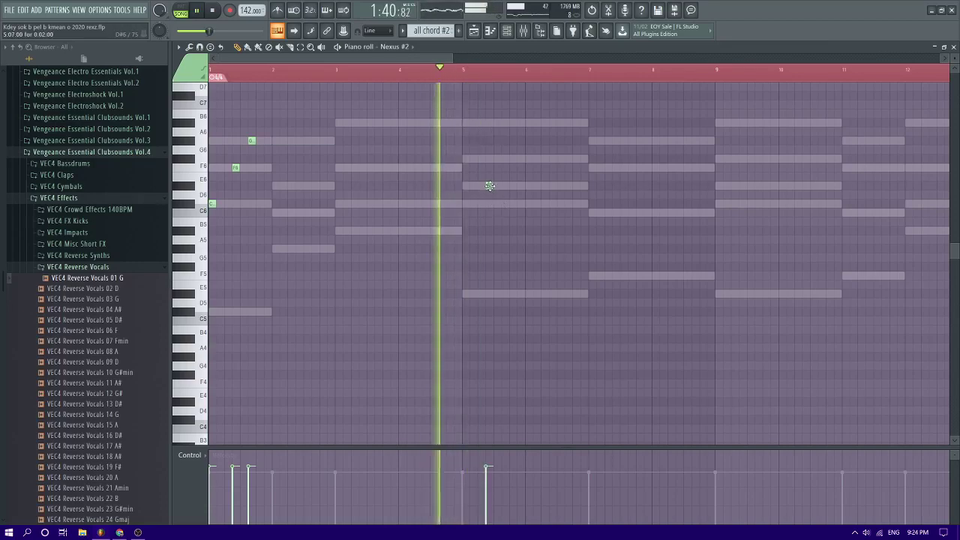
pyautogui.moveTo(488, 185); pyautogui.dragTo(506, 204)
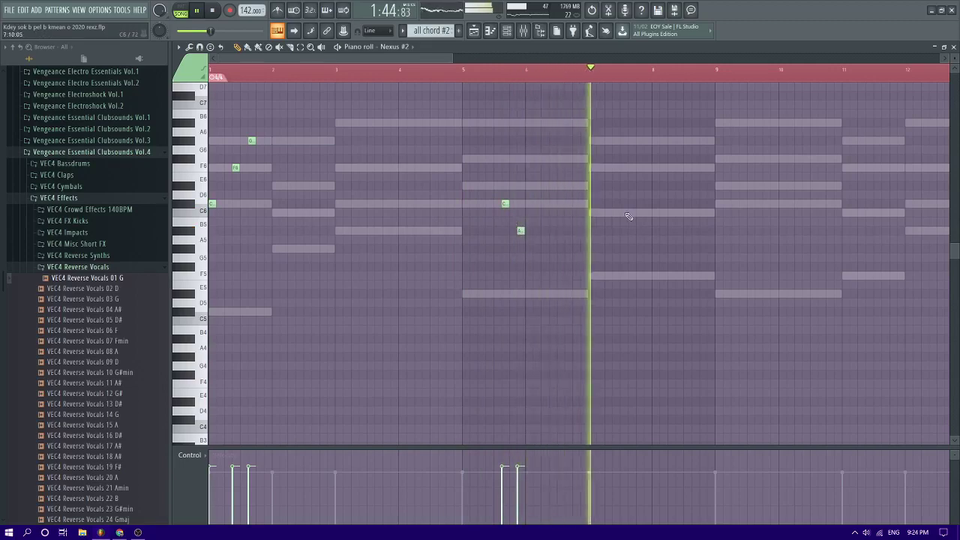
# Add short descending D#6, C#6 and A#5 notes at steps 9, 11 and 13 of bar 9
pyautogui.scroll(-2, 637, 218)
pyautogui.scroll(2, 564, 220)
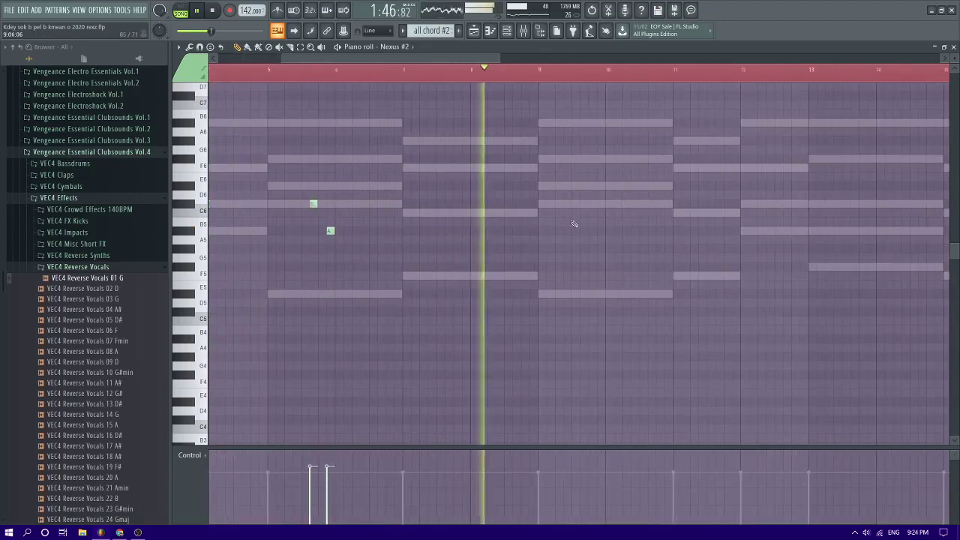
pyautogui.click(575, 185)
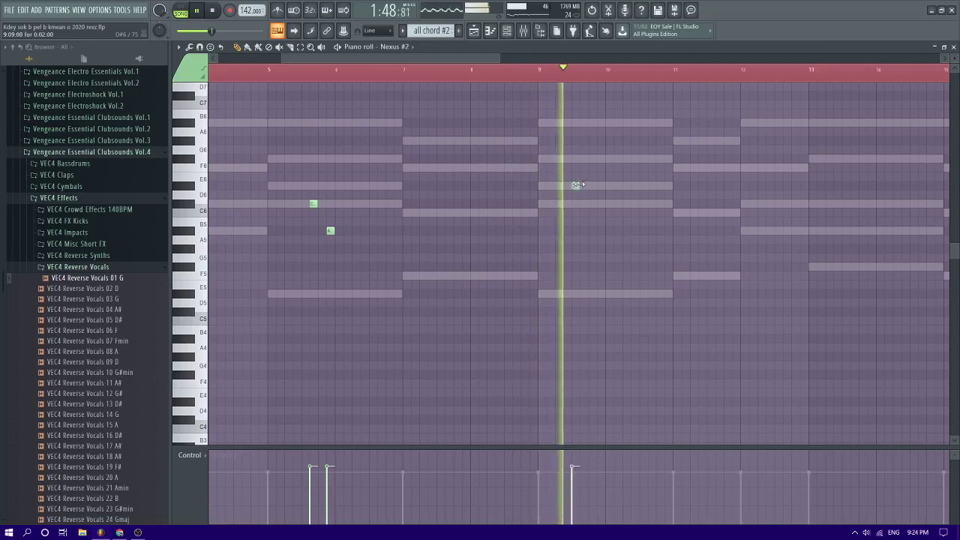
pyautogui.click(592, 160)
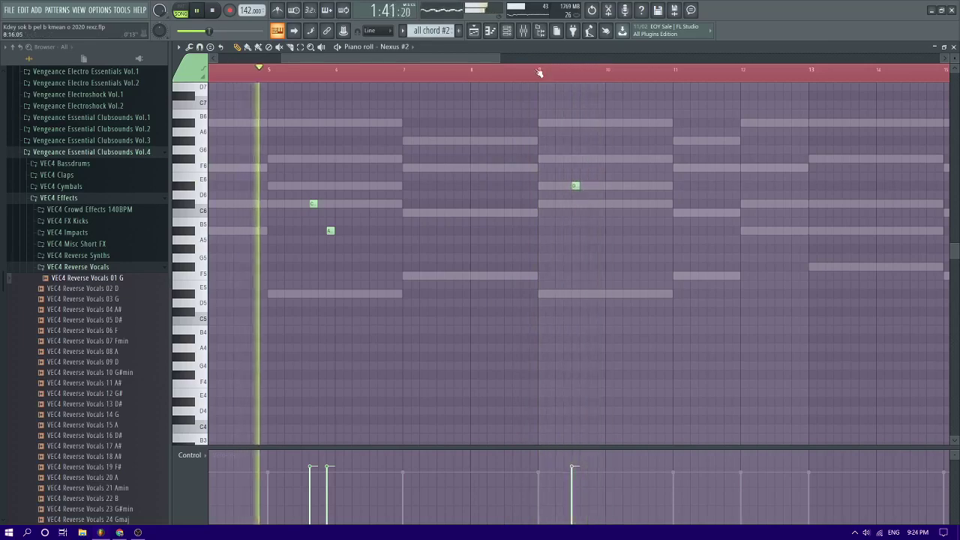
pyautogui.click(584, 203)
pyautogui.click(599, 239)
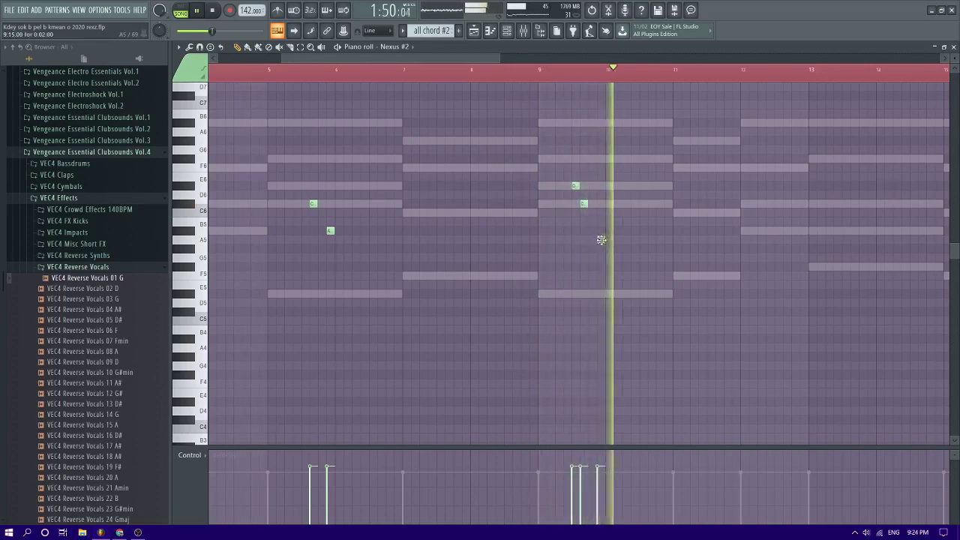
pyautogui.click(592, 223)
# Finish the bar 9 phrase with a C6 near step 15 and an A#5 at the start of bar 10
pyautogui.press('space')
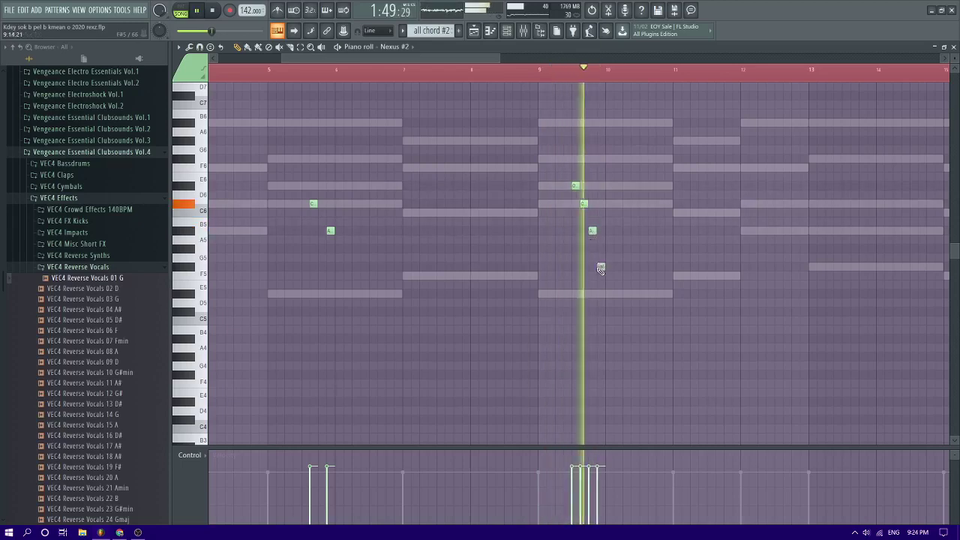
pyautogui.press('space')
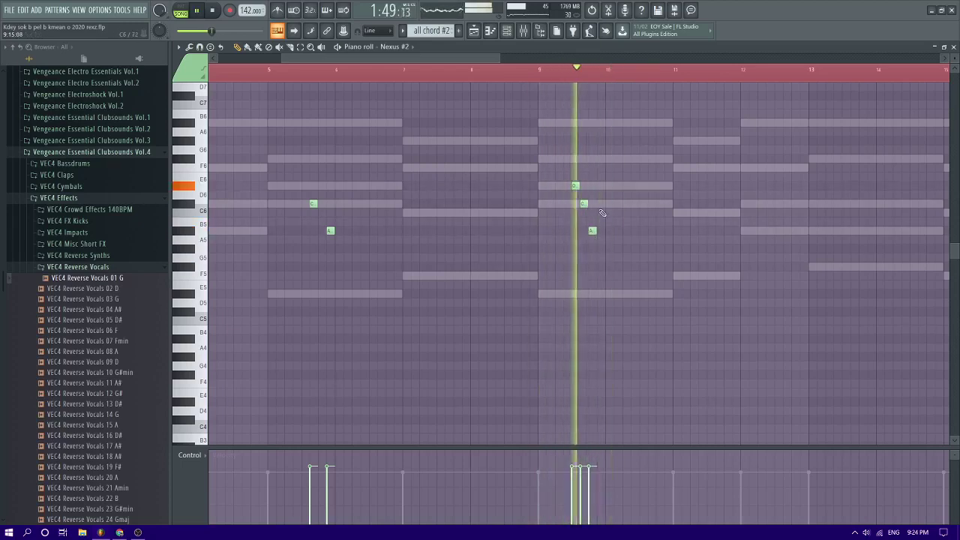
pyautogui.click(601, 221)
pyautogui.click(600, 212)
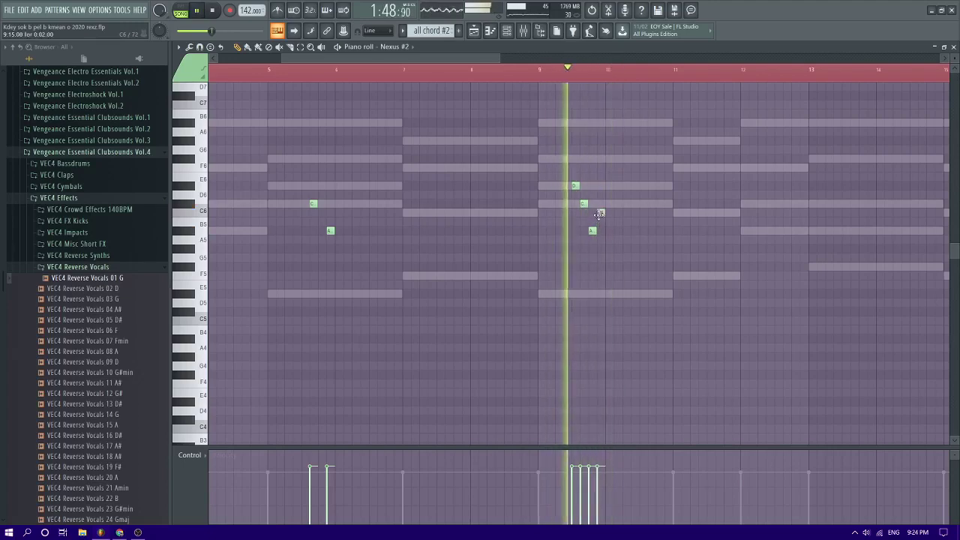
pyautogui.click(608, 231)
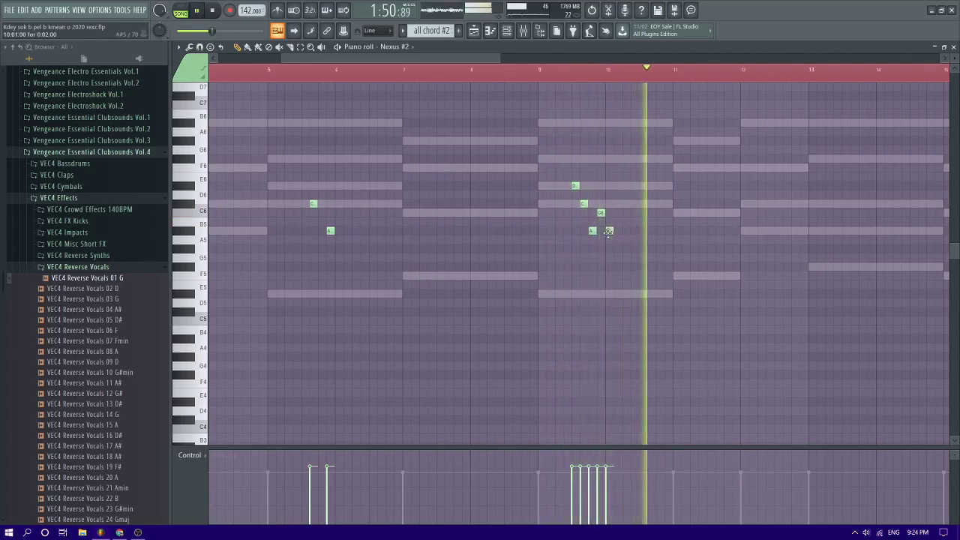
# Try a short F#6 note late in bar 13, delete it, and replay the bars around it
pyautogui.scroll(-2, 671, 255)
pyautogui.scroll(2, 670, 255)
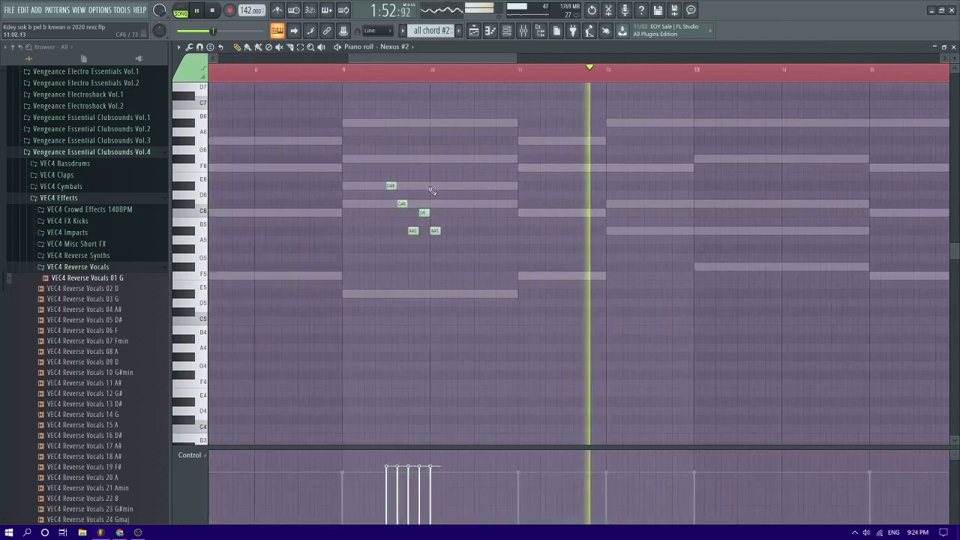
pyautogui.scroll(-2, 430, 190)
pyautogui.scroll(2, 536, 220)
pyautogui.scroll(-2, 549, 225)
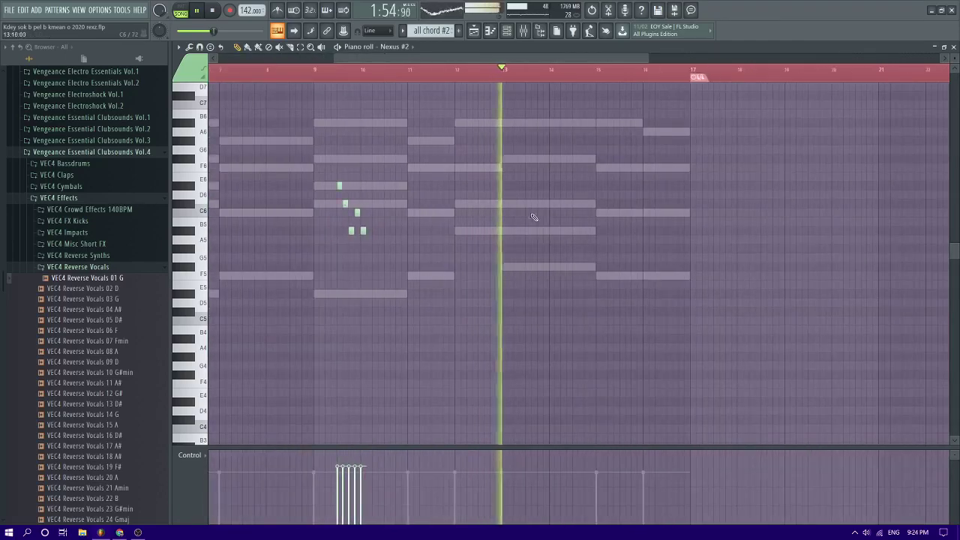
pyautogui.click(538, 158)
pyautogui.press('space')
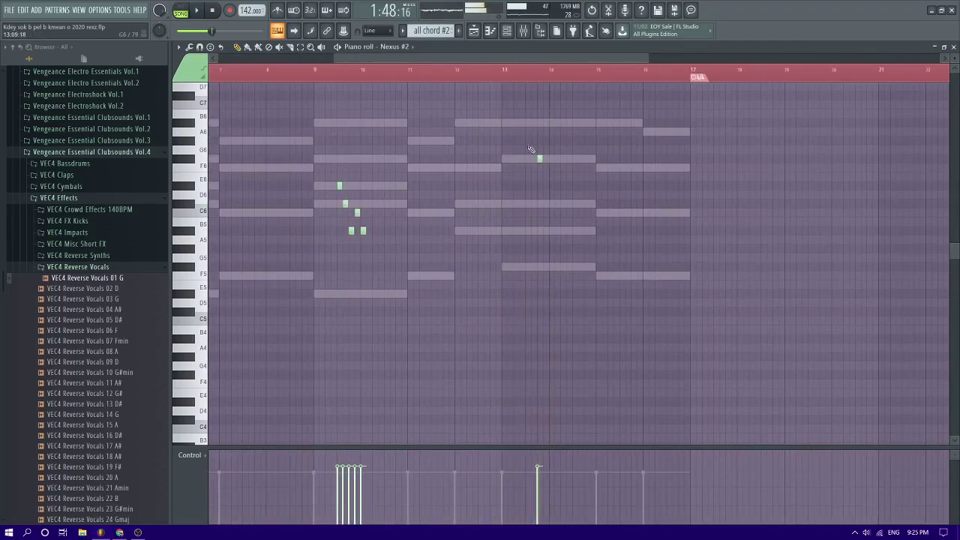
pyautogui.rightClick(542, 159)
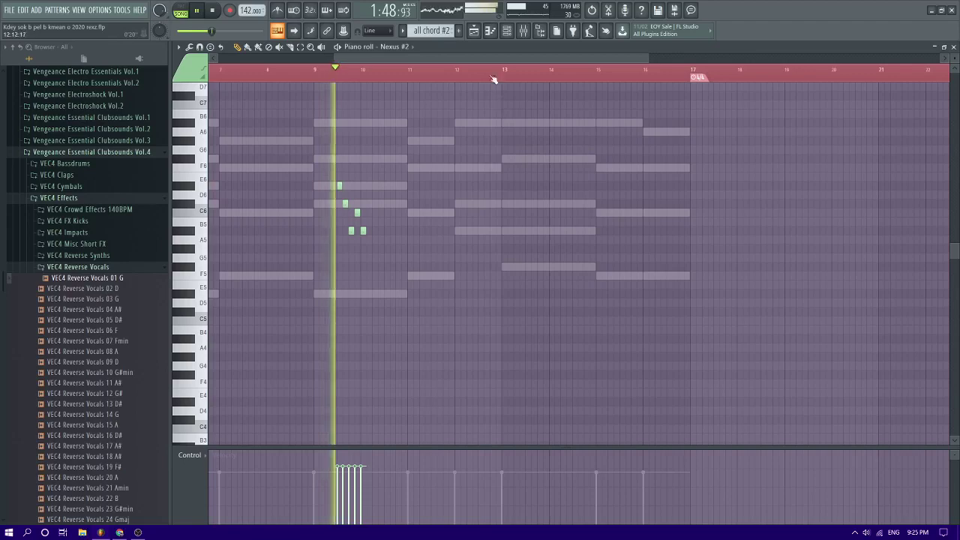
pyautogui.press('space')
pyautogui.rightClick(505, 187)
pyautogui.press('space')
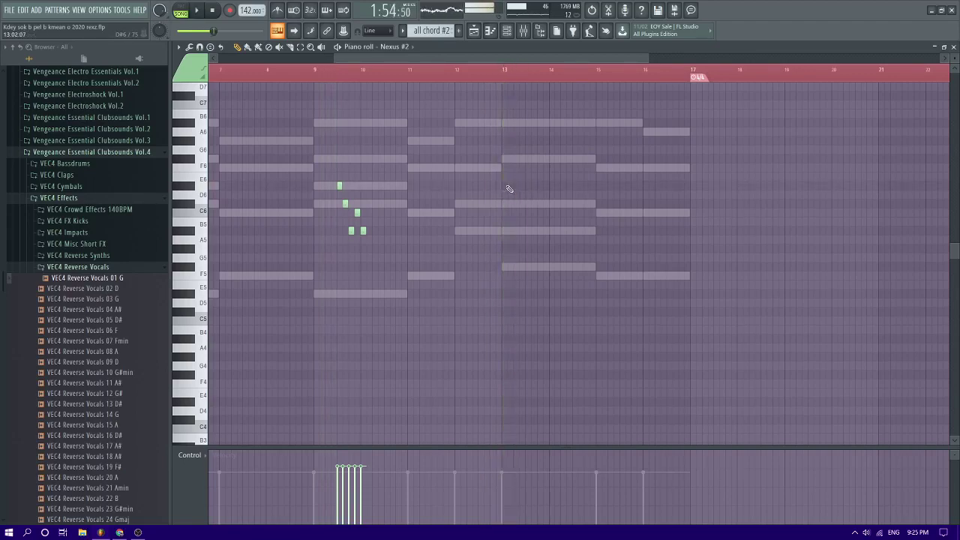
# Place short A#5 and C#6 notes at steps 3 and 7 of bar 13 and a short C6 at step 11 of bar 15
pyautogui.press('space')
pyautogui.click(509, 185)
pyautogui.press('space')
pyautogui.moveTo(509, 185); pyautogui.dragTo(509, 195)
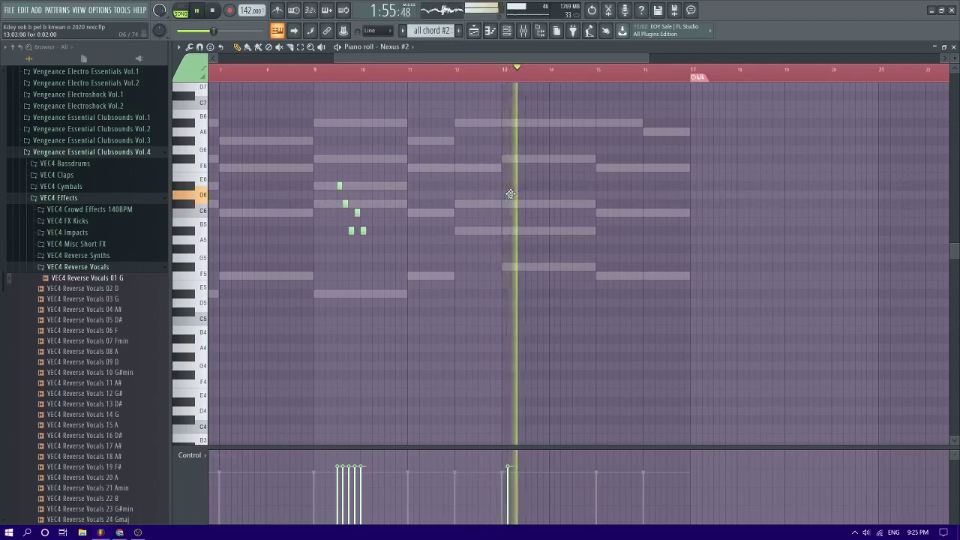
pyautogui.moveTo(511, 217); pyautogui.dragTo(511, 232)
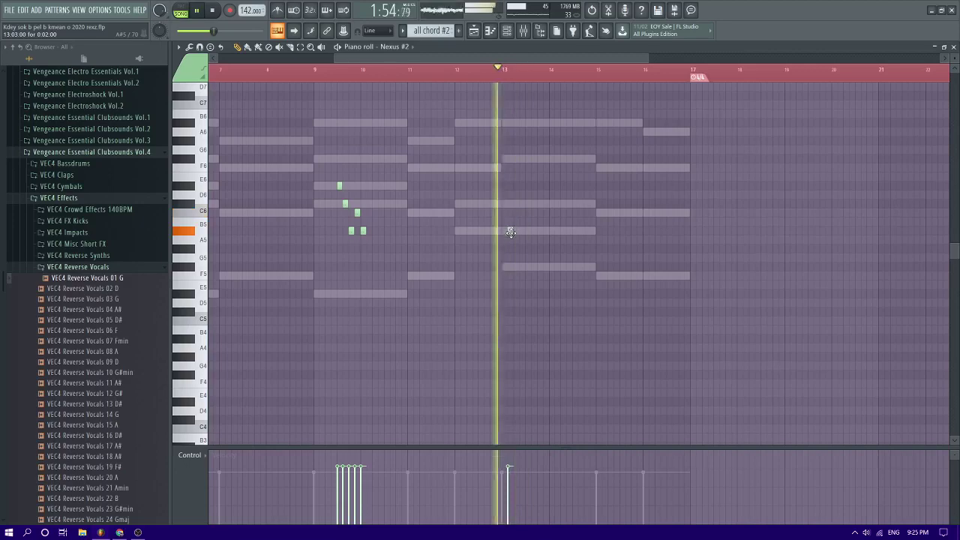
pyautogui.scroll(2, 528, 228)
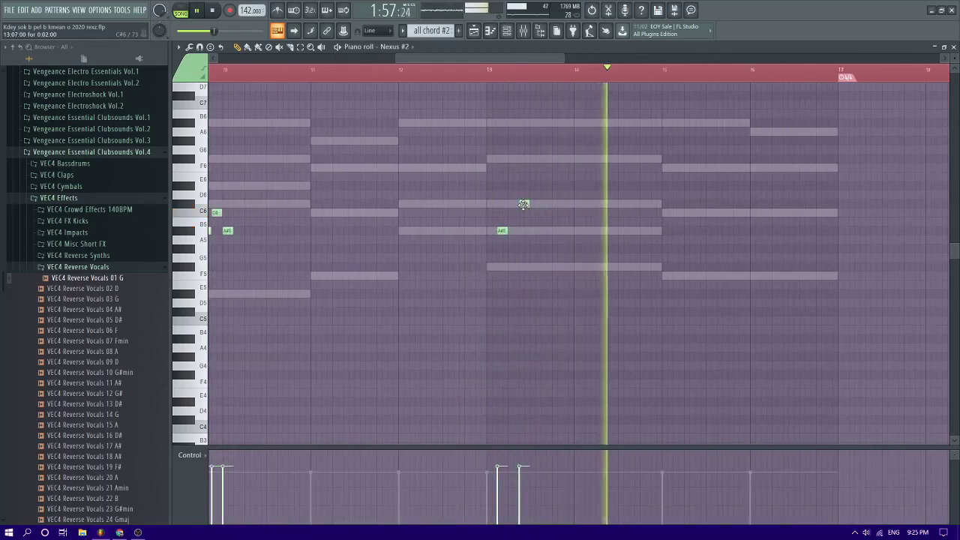
pyautogui.scroll(-2, 523, 204)
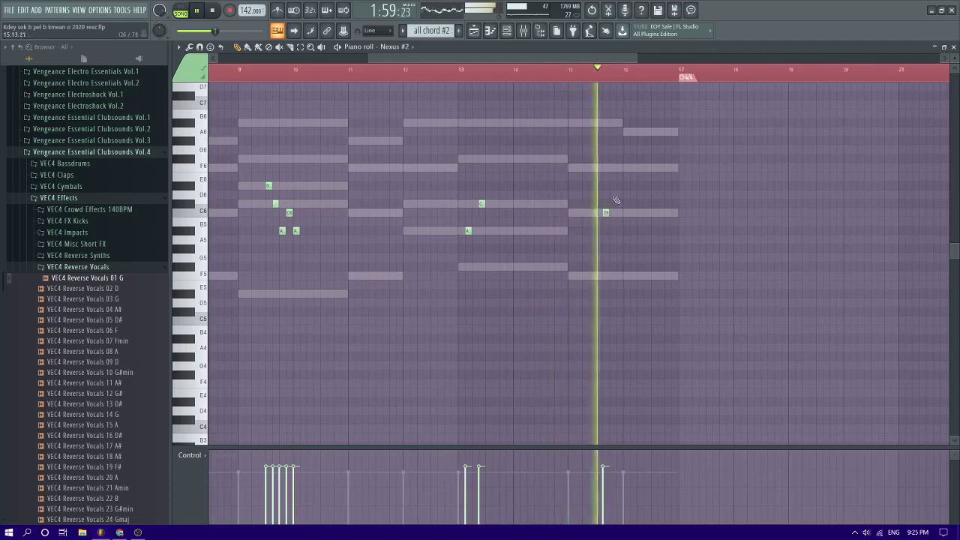
pyautogui.press('space')
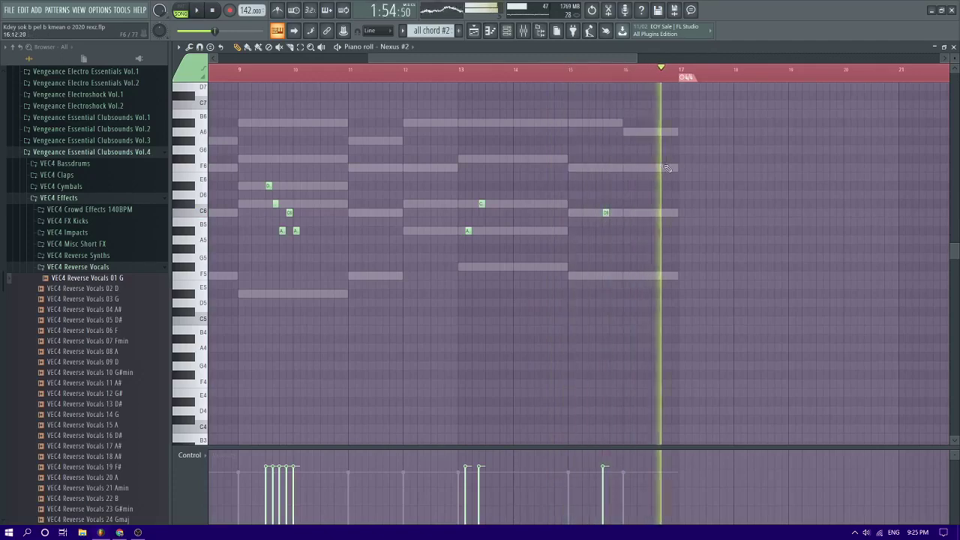
# Reopen the all chord #2 clip from the playlist and switch its piano roll back to the Nexus #2 notes
pyautogui.scroll(-2, 658, 166)
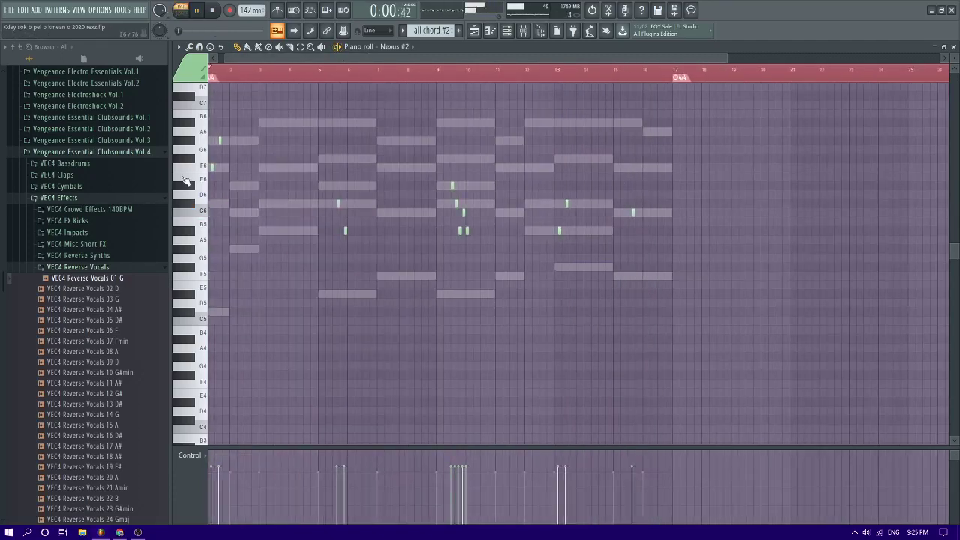
pyautogui.scroll(4, 280, 160)
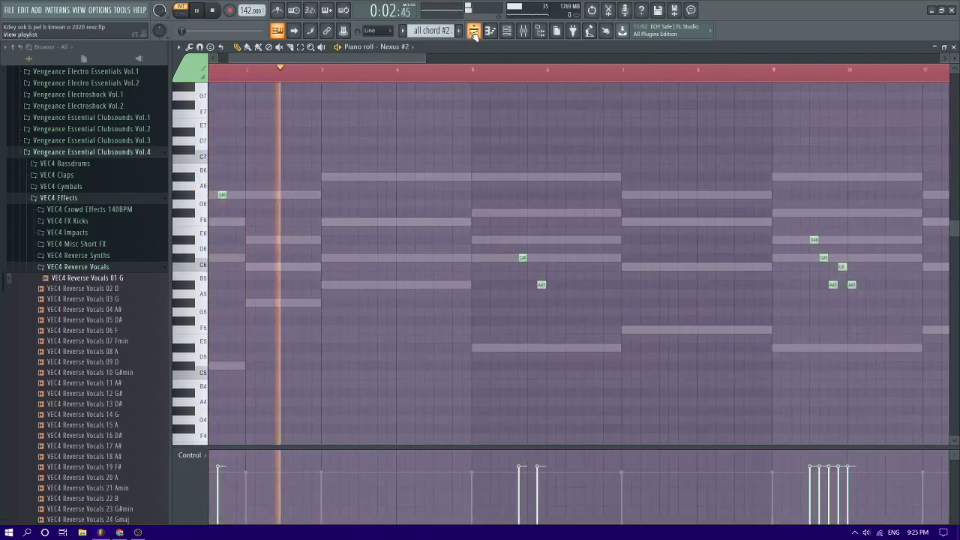
pyautogui.click(473, 31)
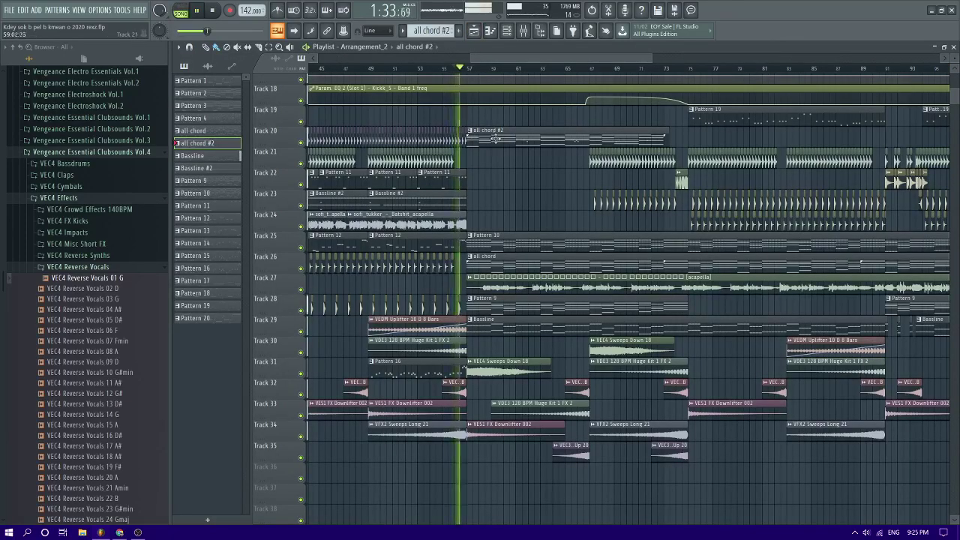
pyautogui.doubleClick(494, 138)
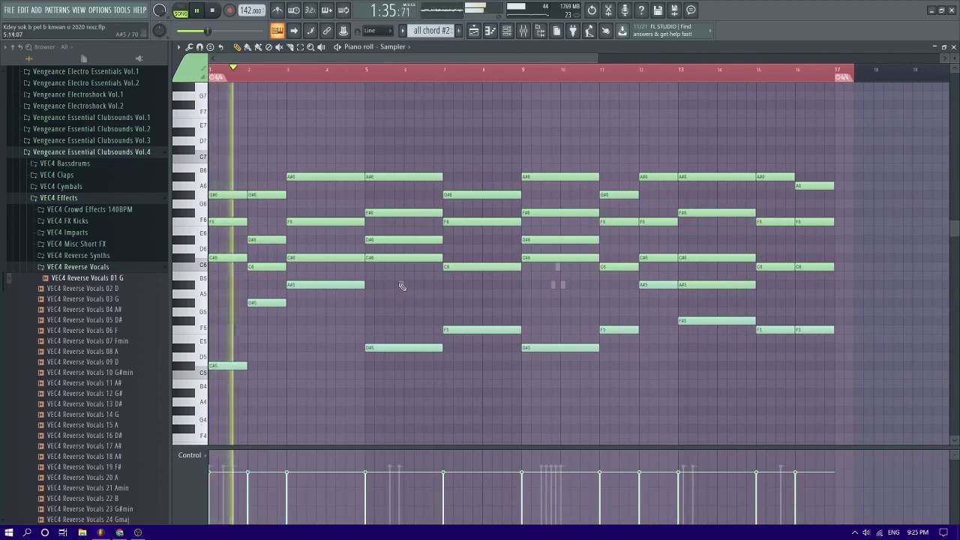
pyautogui.rightClick(401, 287)
pyautogui.scroll(5, 165, 229)
pyautogui.scroll(4, 261, 223)
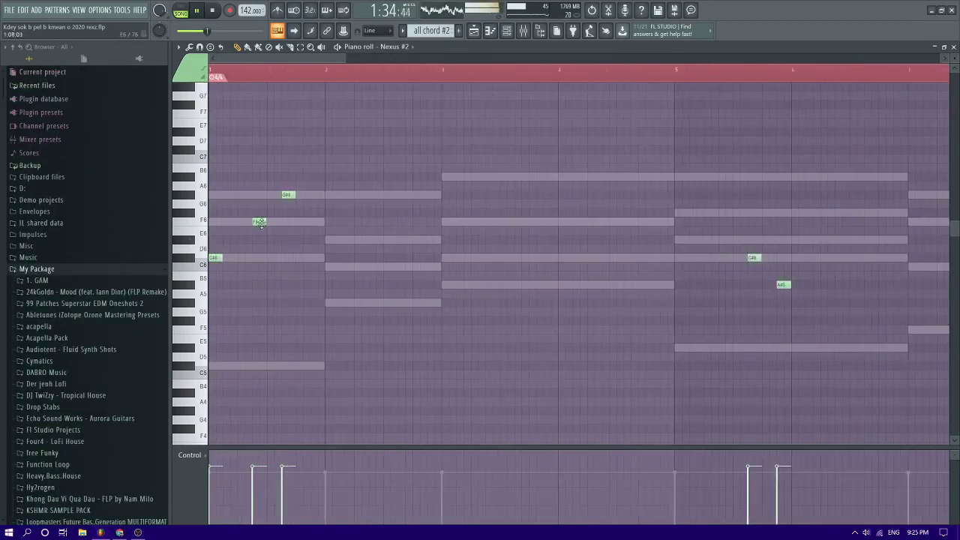
# Rework the opening phrase with A#6 at step 9 and F6 at step 15 of bar 1, and D#6 at the start of bar 2
pyautogui.click(309, 222)
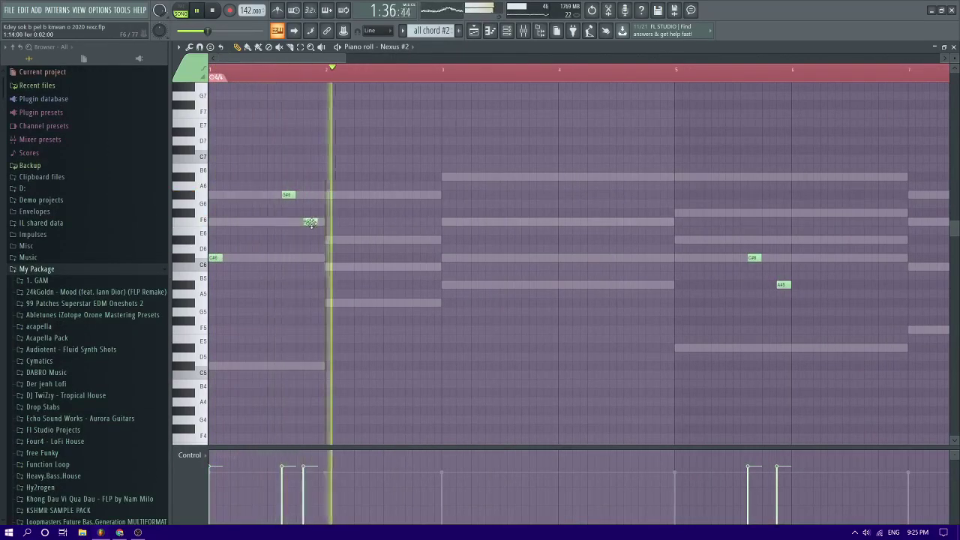
pyautogui.click(270, 177)
pyautogui.click(314, 240)
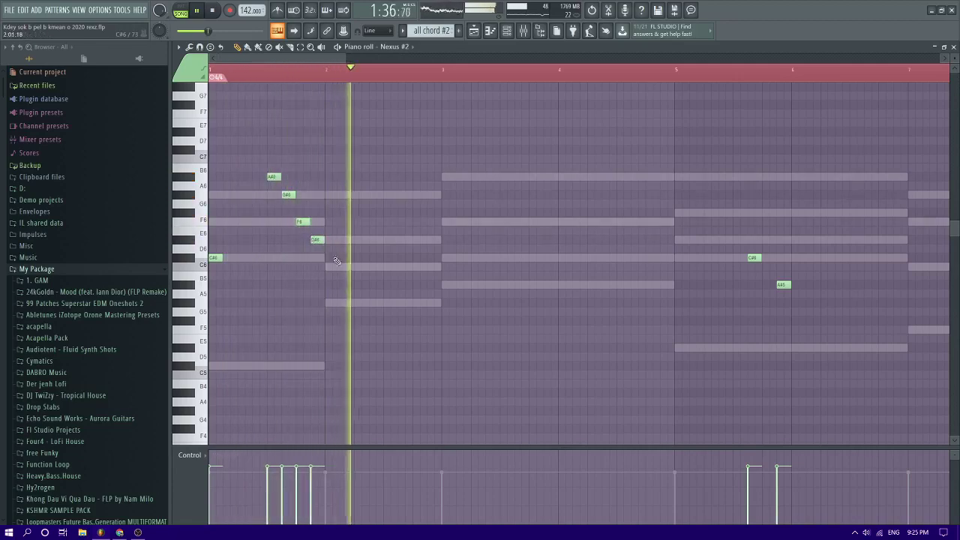
pyautogui.press('space')
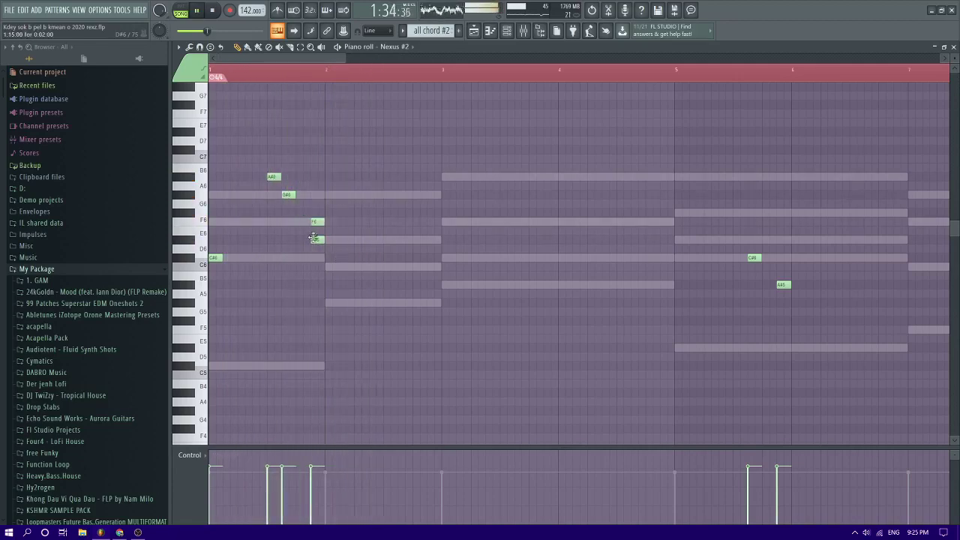
pyautogui.moveTo(336, 240); pyautogui.dragTo(330, 240)
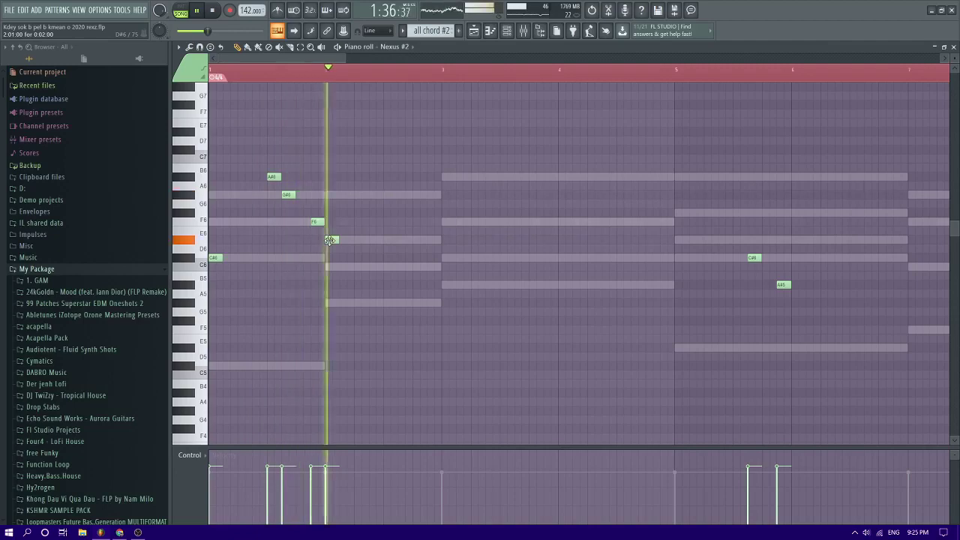
pyautogui.keyDown('ctrl'); pyautogui.scroll(-2, 342, 259); pyautogui.keyUp('ctrl')
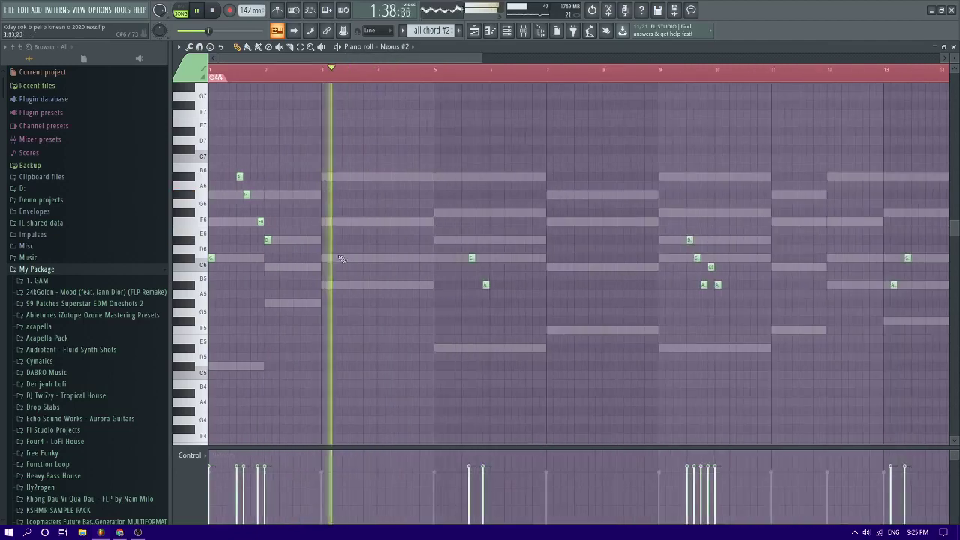
# Delete the G#6, F6 and D#6 notes from the opening phrase in bars 1 and 2
pyautogui.rightClick(247, 195)
pyautogui.rightClick(267, 239)
pyautogui.rightClick(261, 221)
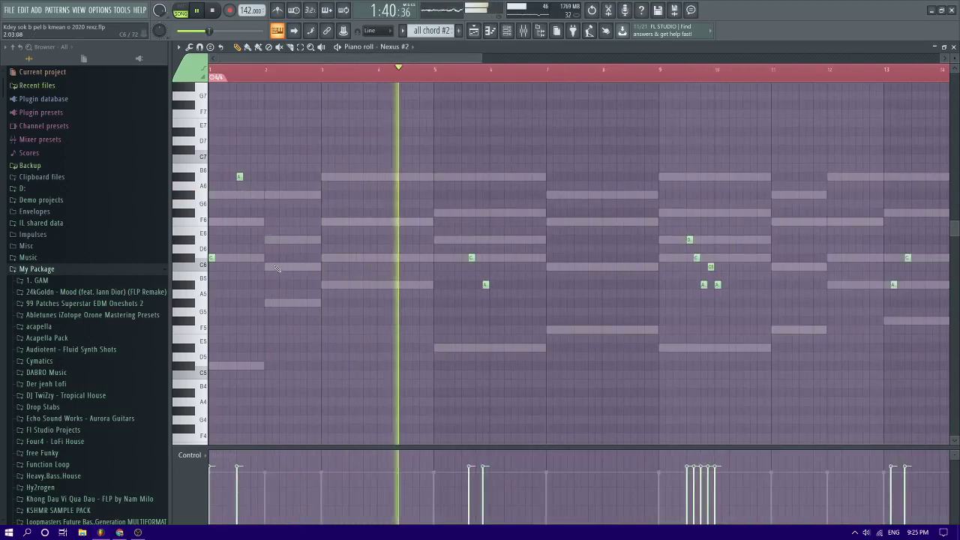
# Add a short C#6 at the start of bar 5 and a C6 at step 13, replaying the bar
pyautogui.keyDown('ctrl'); pyautogui.scroll(2, 510, 262); pyautogui.keyUp('ctrl')
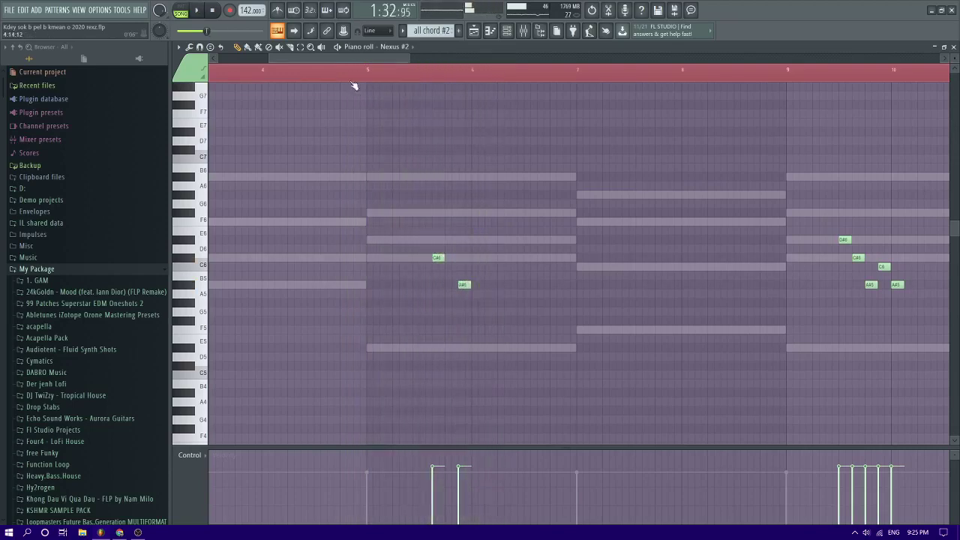
pyautogui.click(369, 257)
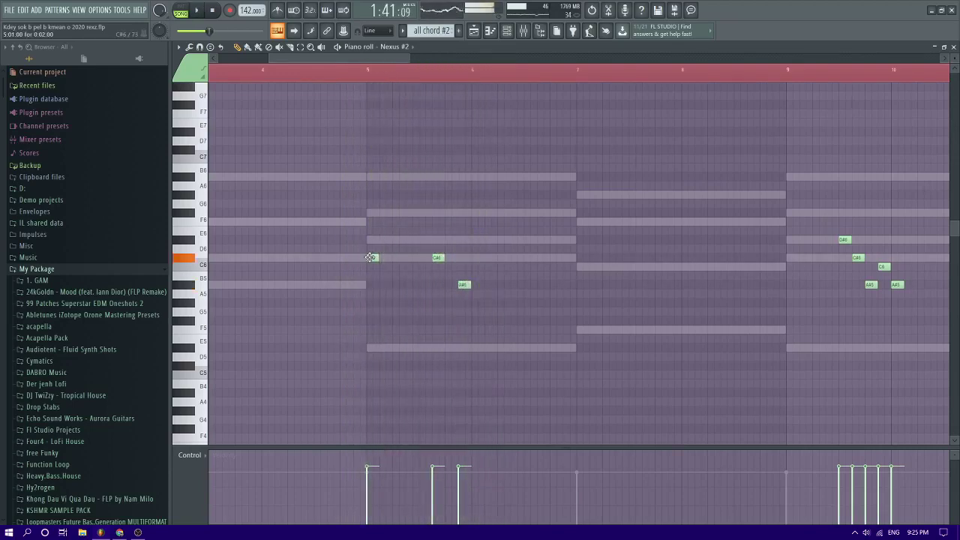
pyautogui.moveTo(367, 209); pyautogui.dragTo(368, 256)
pyautogui.press('space')
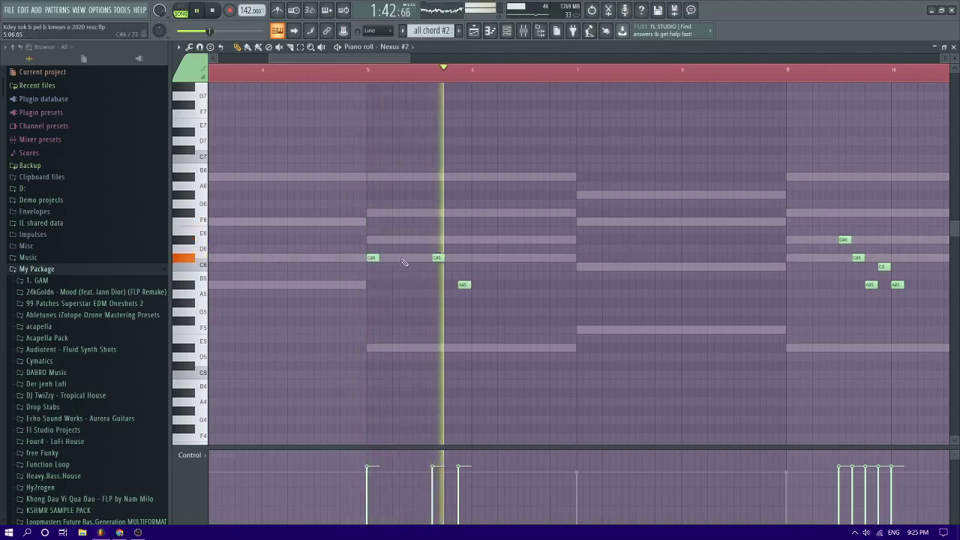
pyautogui.press('space')
pyautogui.press('space')
pyautogui.click(447, 266)
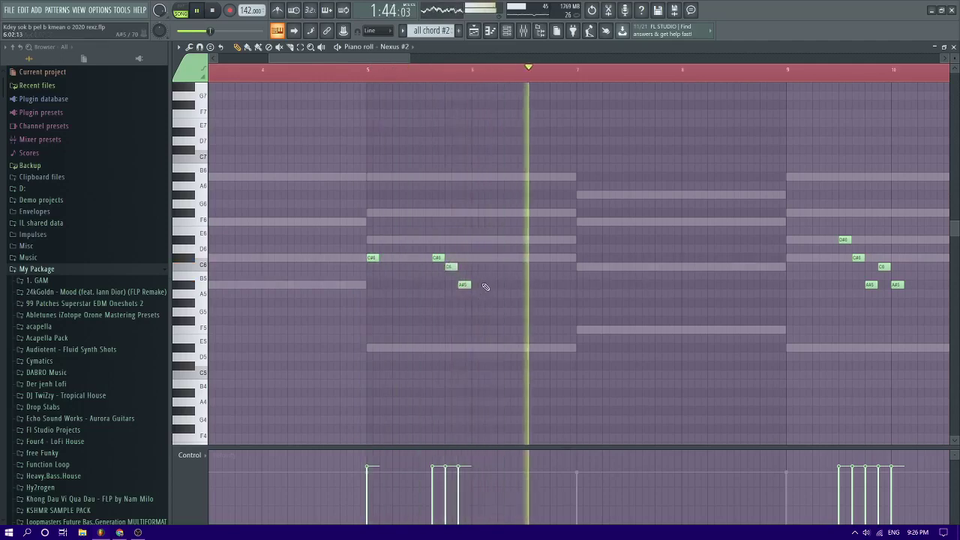
# Delete the whole descending phrase in bar 9, including its last A#5 at the start of bar 10
pyautogui.scroll(-3, 525, 289)
pyautogui.scroll(2, 575, 283)
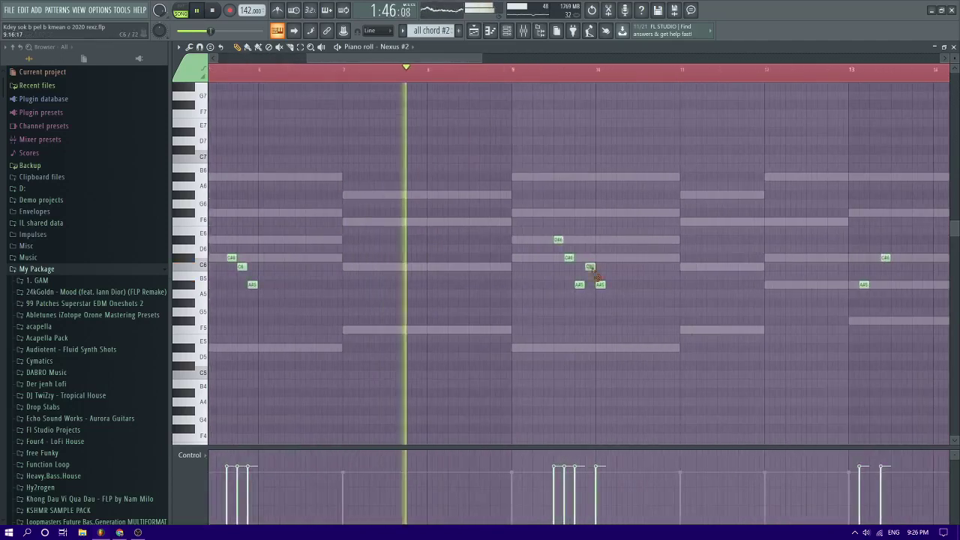
pyautogui.rightClick(560, 239)
pyautogui.rightClick(568, 257)
pyautogui.rightClick(579, 284)
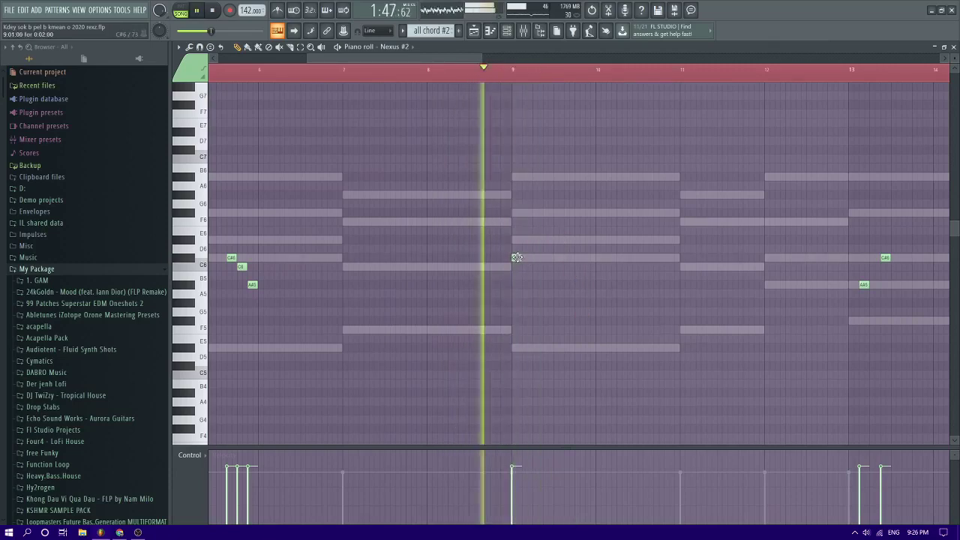
# Place short F6 notes at steps 1 and 7 of bar 9 and replay the lead-in to the bar
pyautogui.click(515, 222)
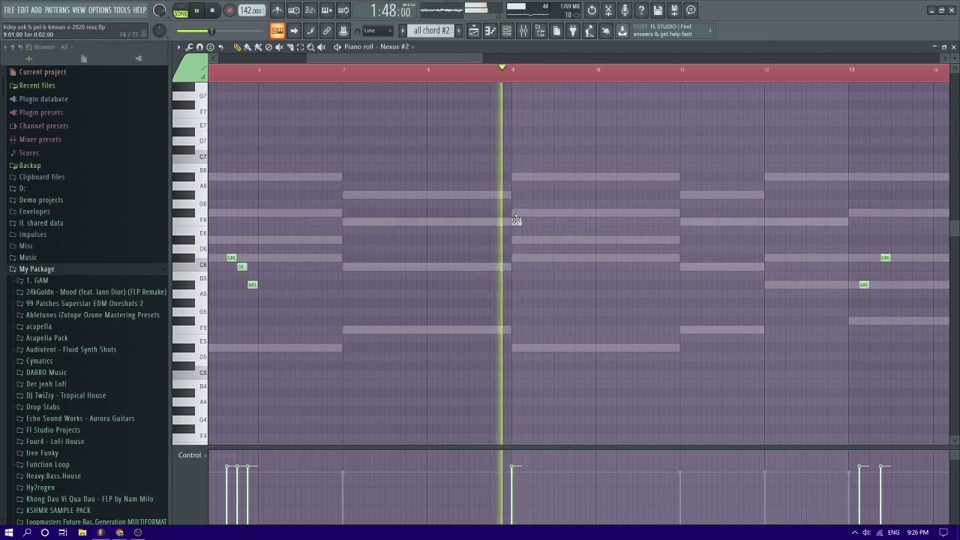
pyautogui.click(546, 223)
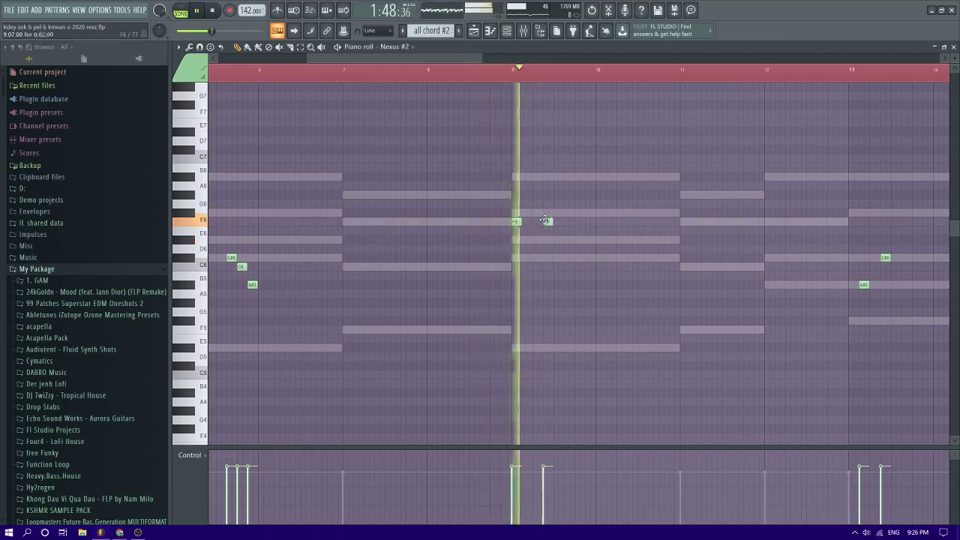
pyautogui.press('space')
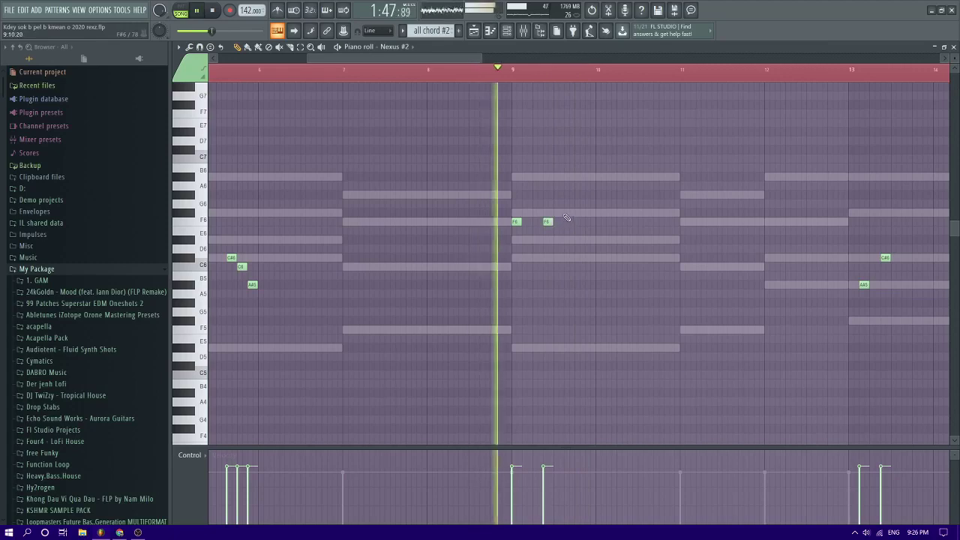
pyautogui.press('space')
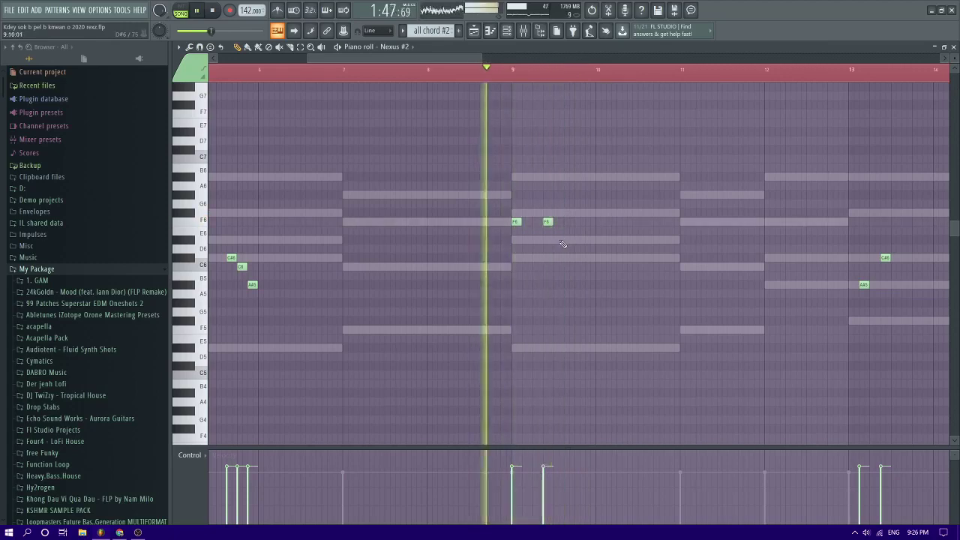
# Try a D#6 at step 9 and a C#6 at step 11 of bar 9, and delete both
pyautogui.click(559, 240)
pyautogui.press('space')
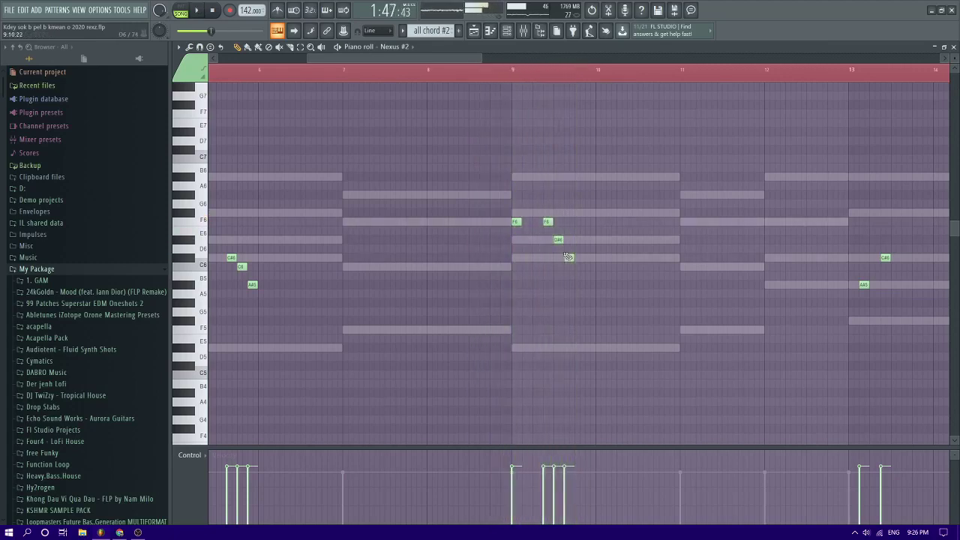
pyautogui.rightClick(568, 258)
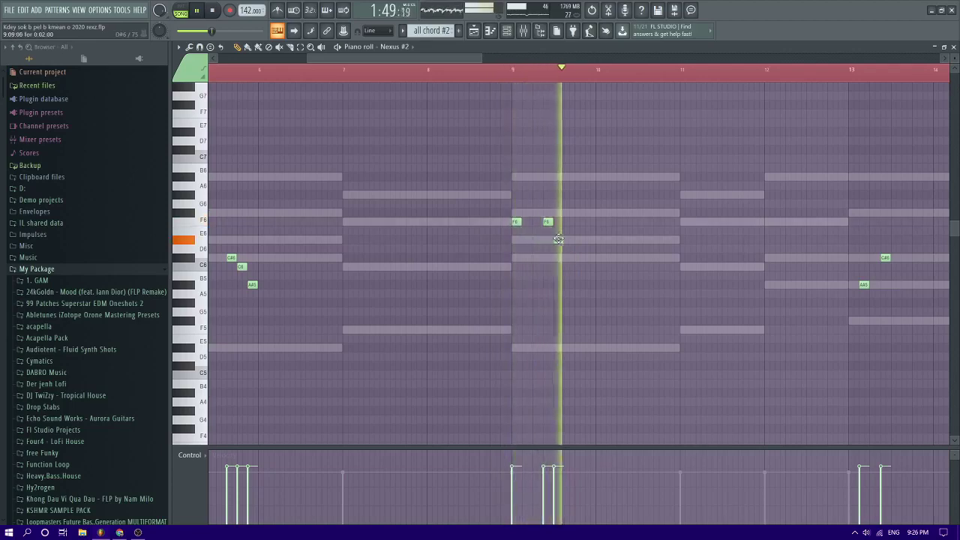
pyautogui.rightClick(559, 240)
# Continue bar 9 with D#6, C#6 and C6 at steps 11, 13 and 15, ending on a four-step A#5 at the start of bar 10
pyautogui.press('space')
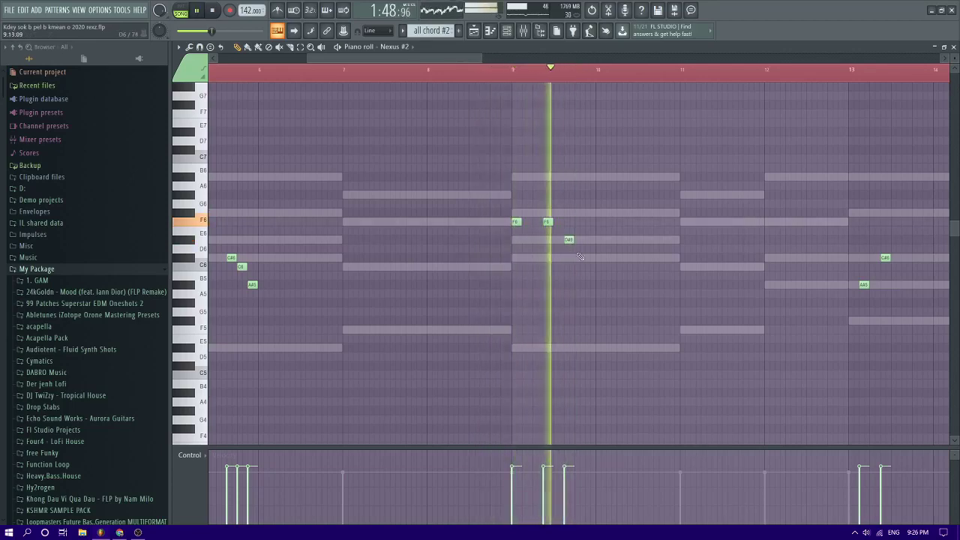
pyautogui.click(588, 258)
pyautogui.rightClick(588, 258)
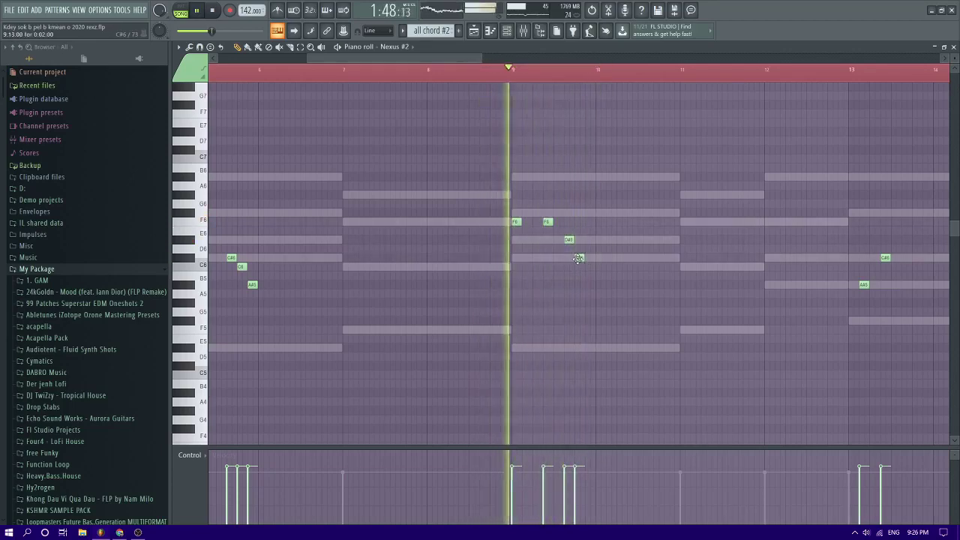
pyautogui.click(579, 258)
pyautogui.click(587, 268)
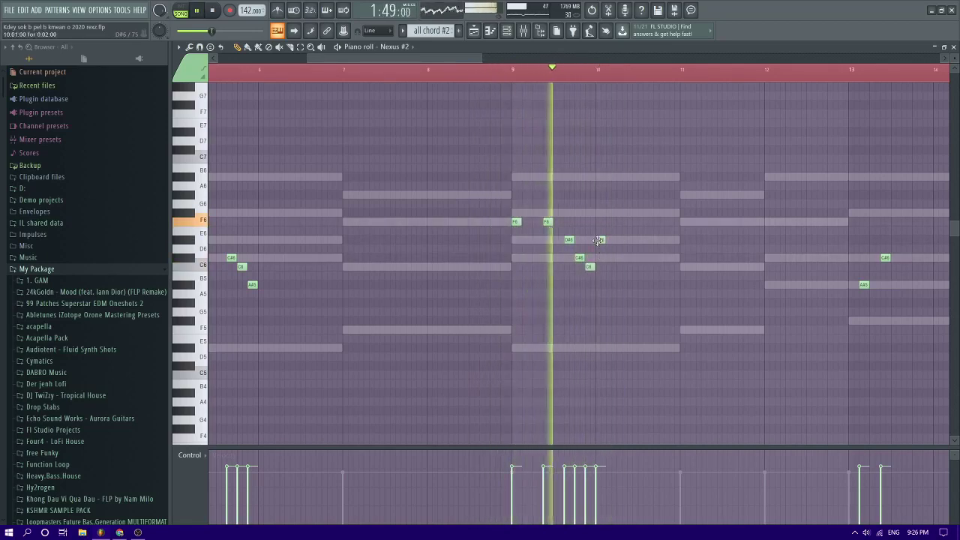
pyautogui.click(599, 248)
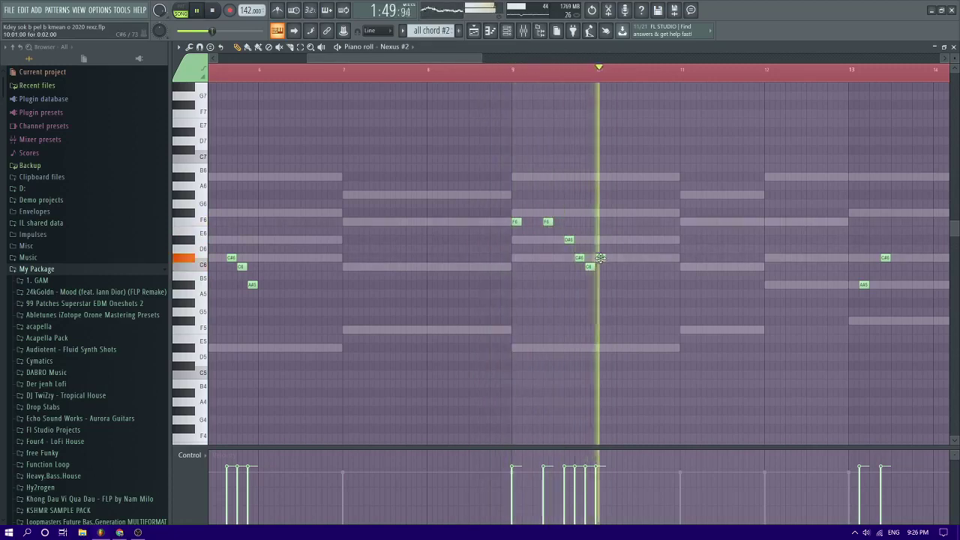
pyautogui.press('space')
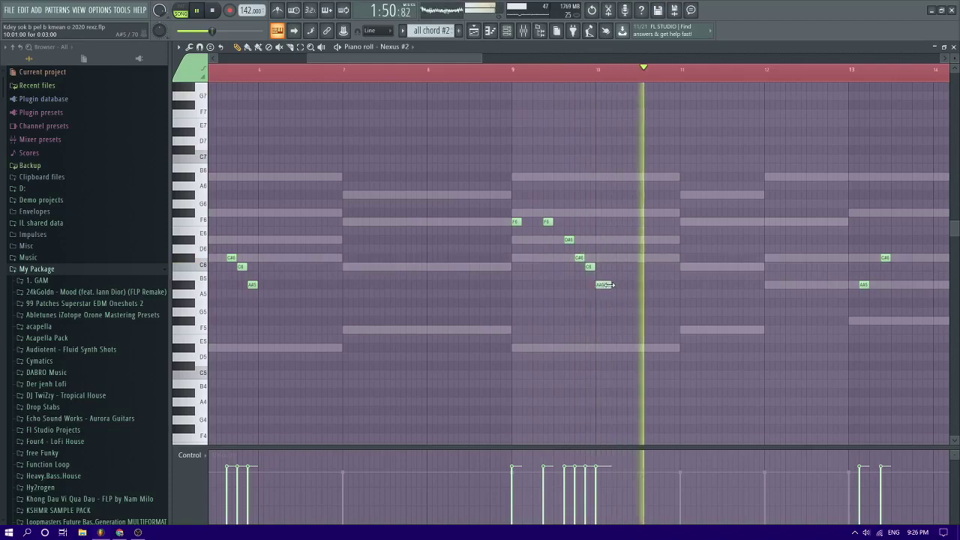
# Delete the short A#5 note at step 3 of bar 13
pyautogui.scroll(-3, 607, 291)
pyautogui.scroll(3, 612, 293)
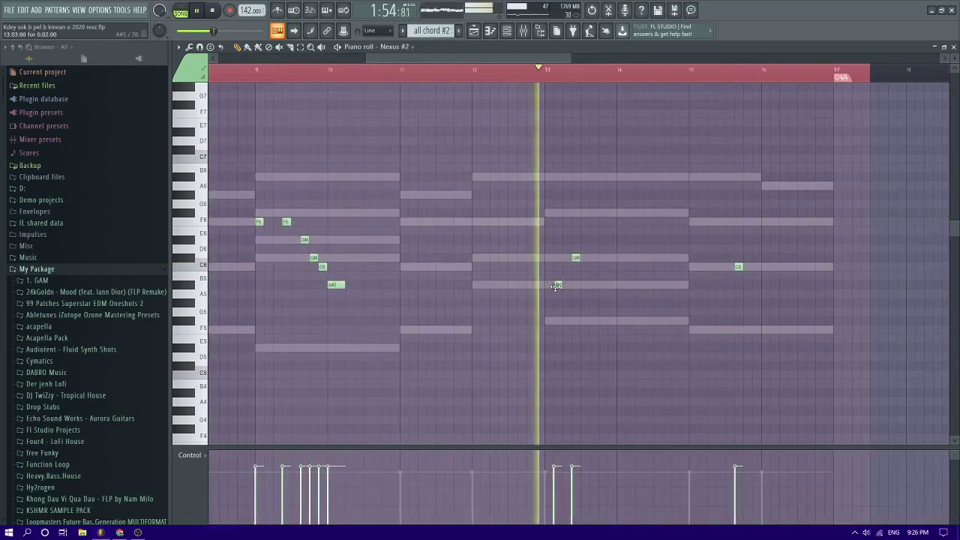
pyautogui.click(554, 285)
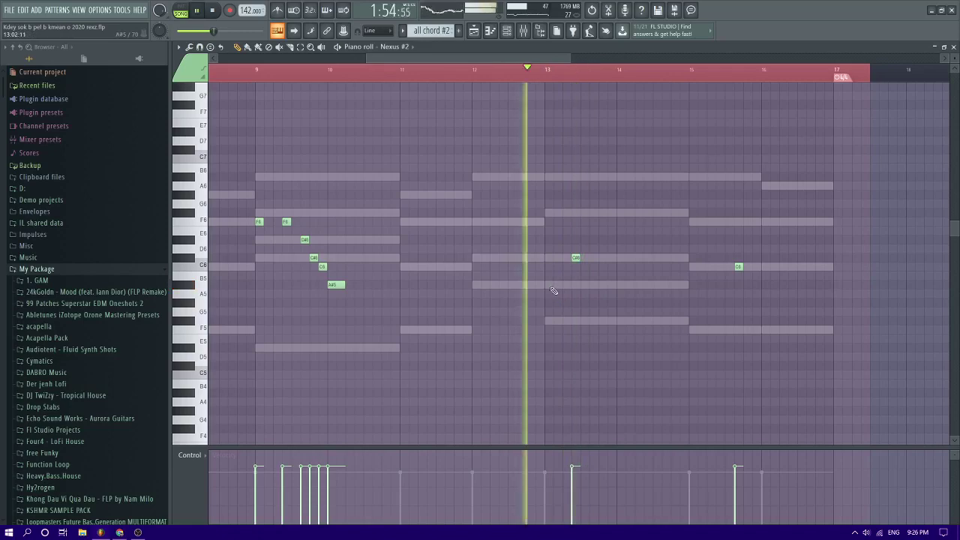
# Replace the C#6 at step 7 of bar 13 with short A#5 notes at steps 1 and 11
pyautogui.click(550, 285)
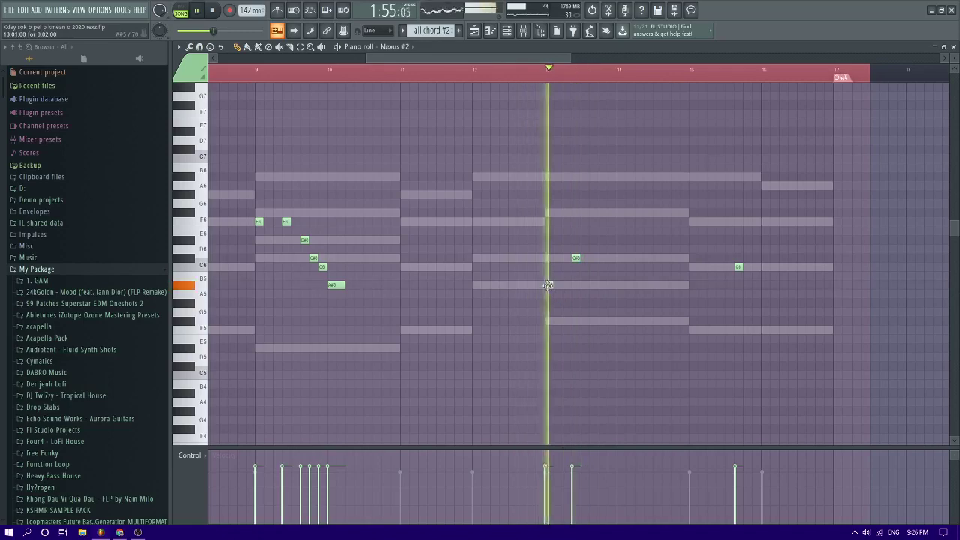
pyautogui.rightClick(575, 259)
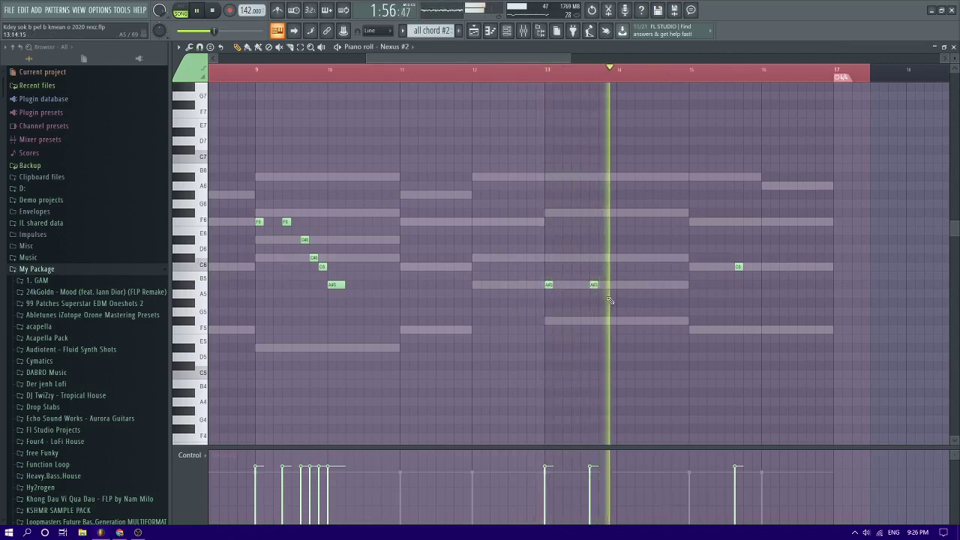
pyautogui.scroll(-3, 680, 282)
pyautogui.scroll(3, 680, 282)
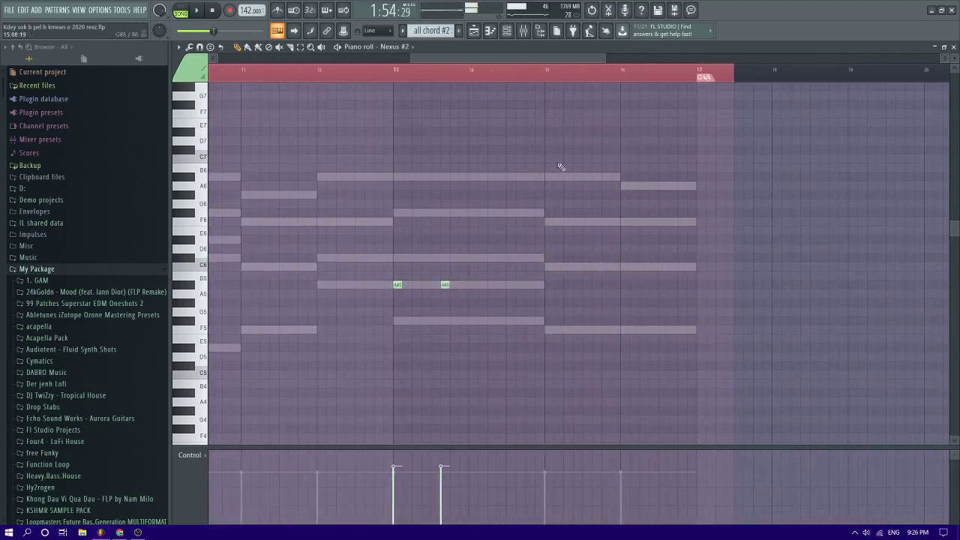
# Place a two-step C6 at the start of bar 16 and replay the lead-in from bar 15
pyautogui.click(549, 78)
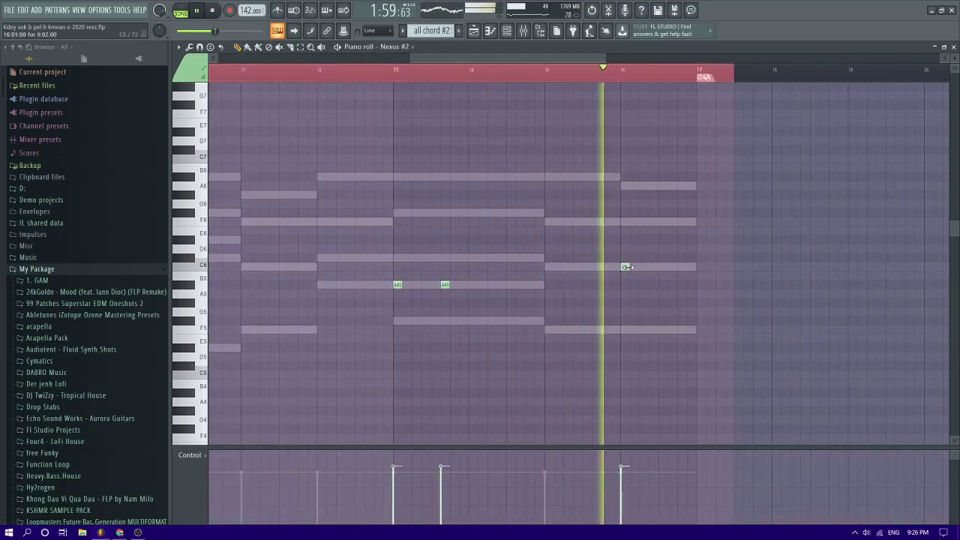
pyautogui.press('space')
pyautogui.click(624, 256)
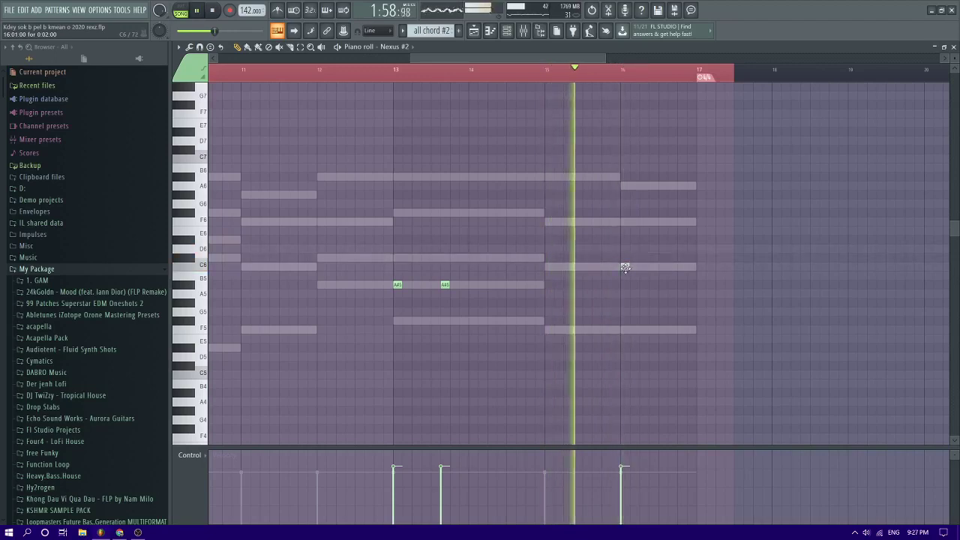
# Try F6, D#6 and other higher pitches for the note at step 5 of bar 16
pyautogui.click(643, 223)
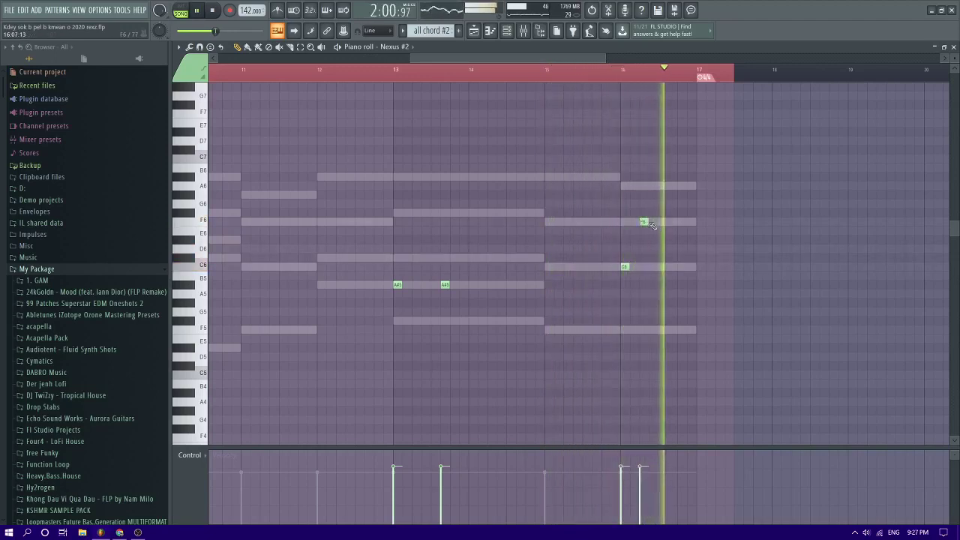
pyautogui.click(642, 240)
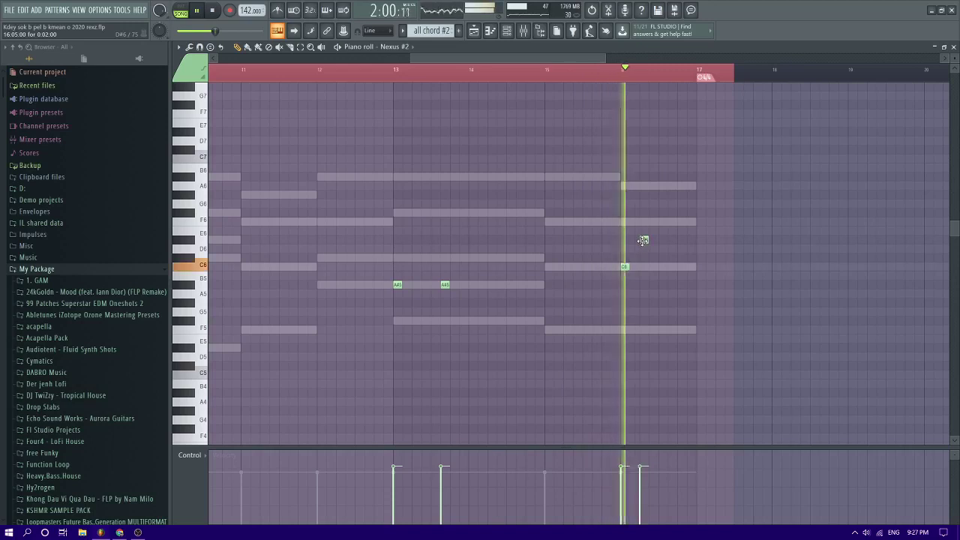
pyautogui.moveTo(646, 240); pyautogui.dragTo(643, 249)
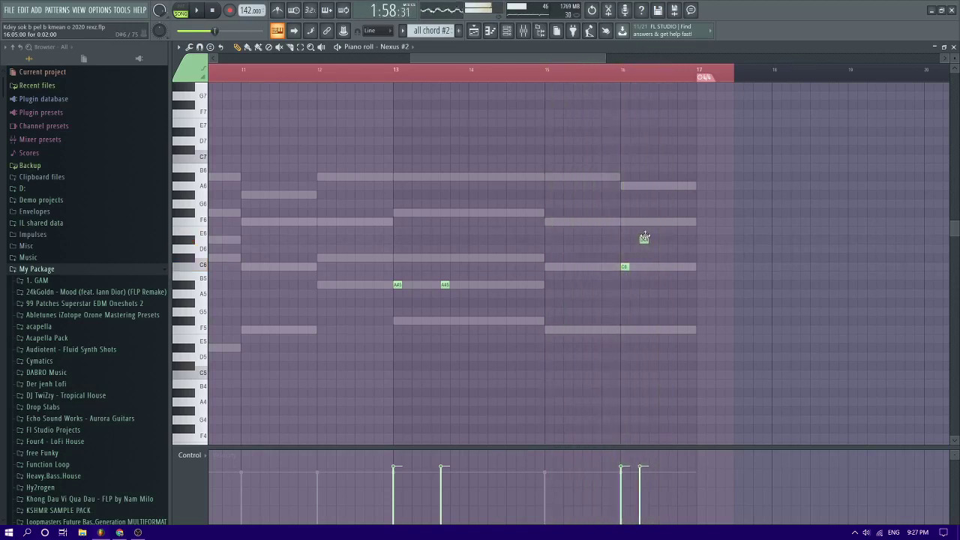
pyautogui.moveTo(645, 237); pyautogui.dragTo(647, 217)
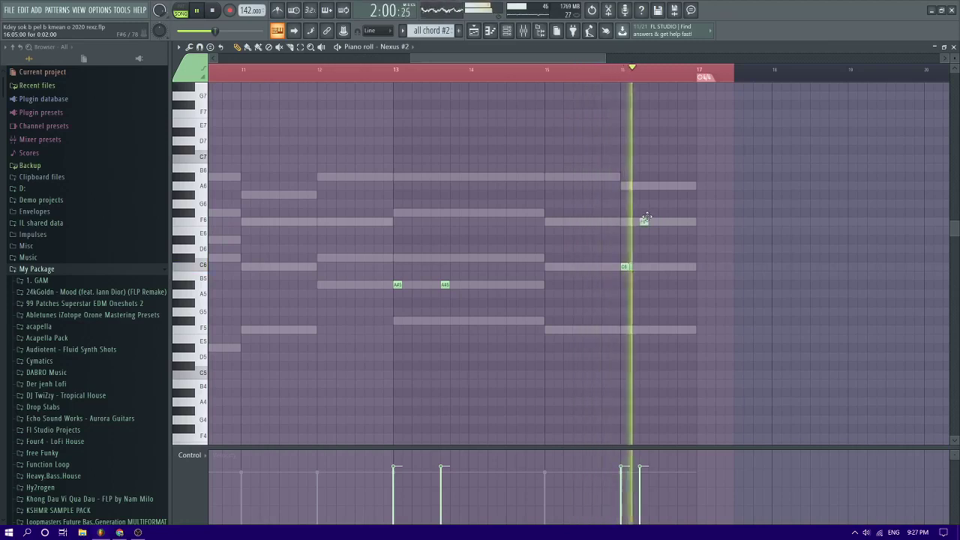
pyautogui.moveTo(645, 219); pyautogui.dragTo(644, 184)
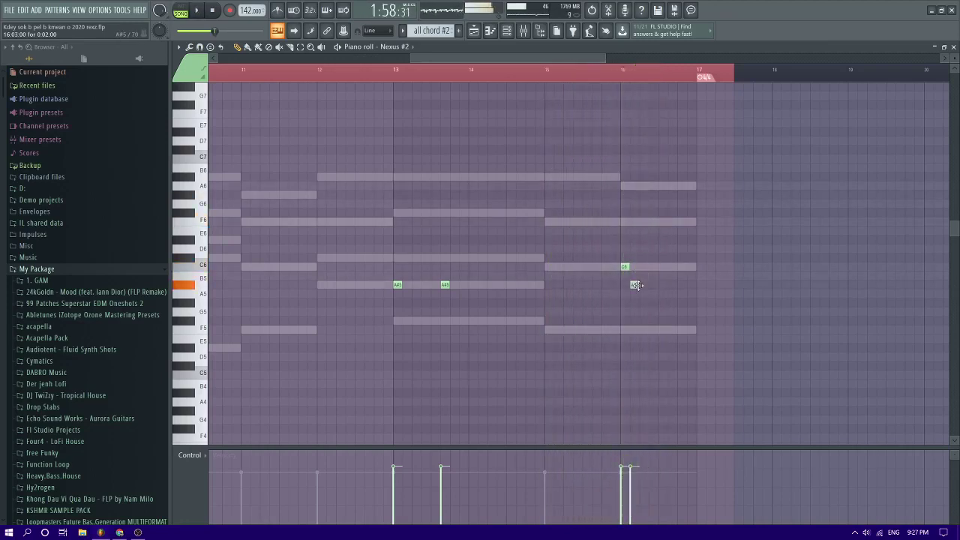
# Set a two-step A#5 at step 5 of bar 16 and replay the phrase
pyautogui.moveTo(636, 285); pyautogui.dragTo(644, 284)
pyautogui.press('space')
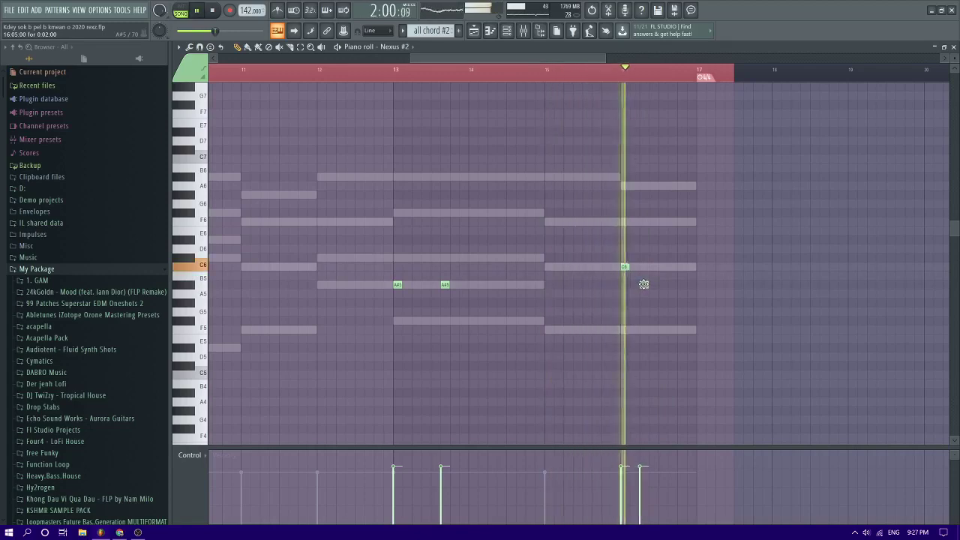
pyautogui.press('space')
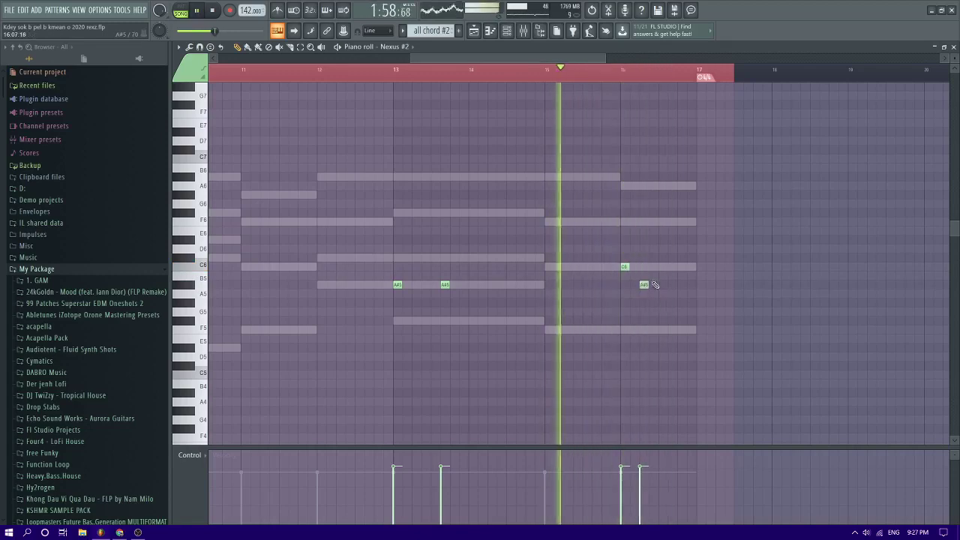
# Continue bar 16 with a four-step C6 at step 7 and a four-step D#6 at step 13, replaying the phrase
pyautogui.click(652, 267)
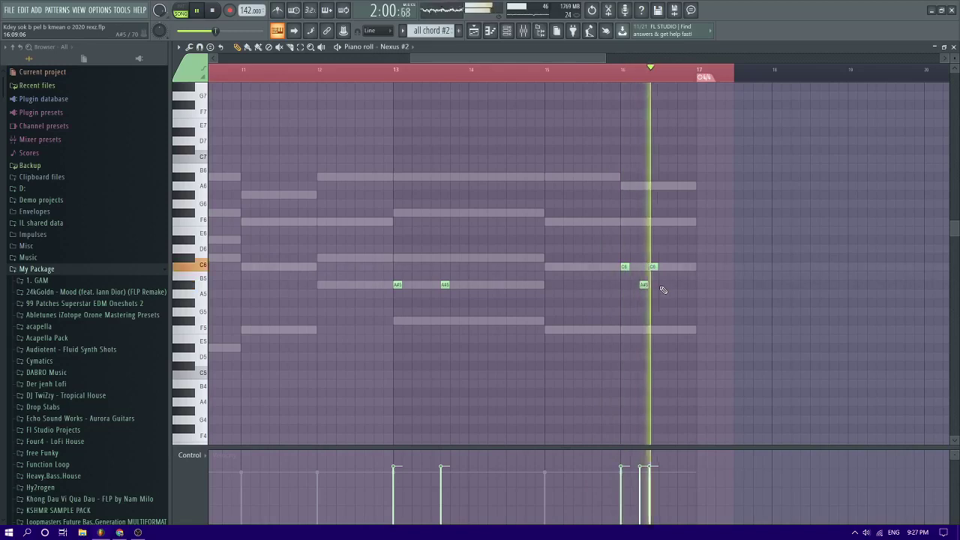
pyautogui.click(662, 240)
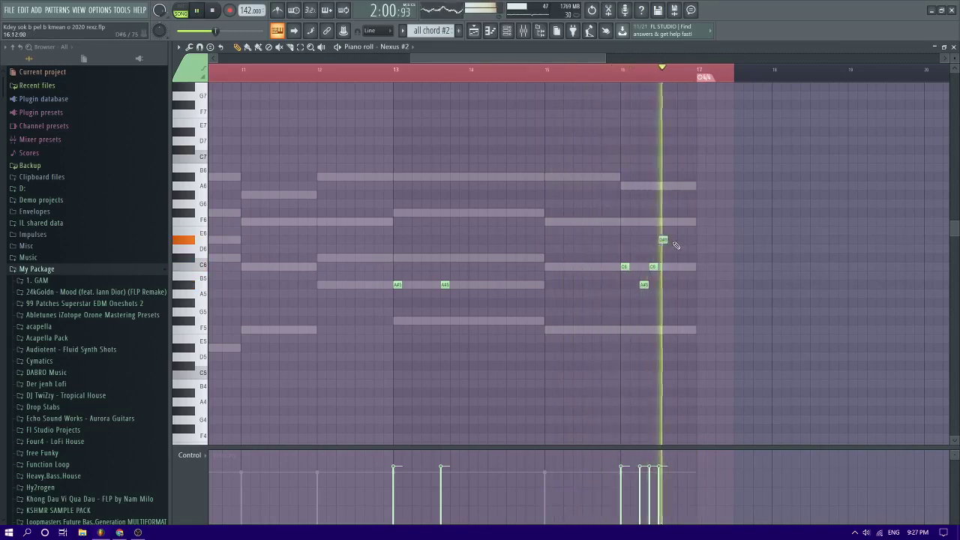
pyautogui.moveTo(665, 243); pyautogui.dragTo(674, 244)
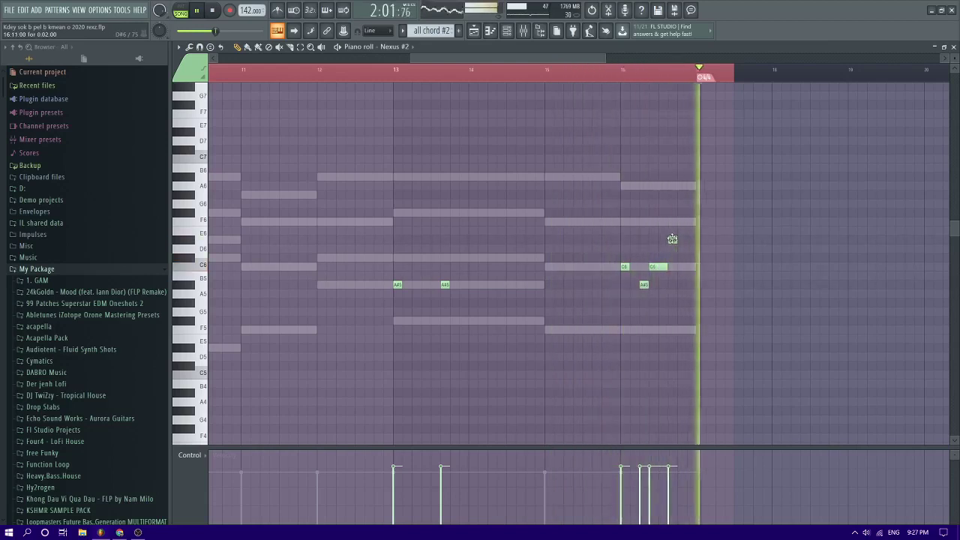
pyautogui.press('space')
pyautogui.press('space')
pyautogui.moveTo(671, 239); pyautogui.dragTo(673, 268)
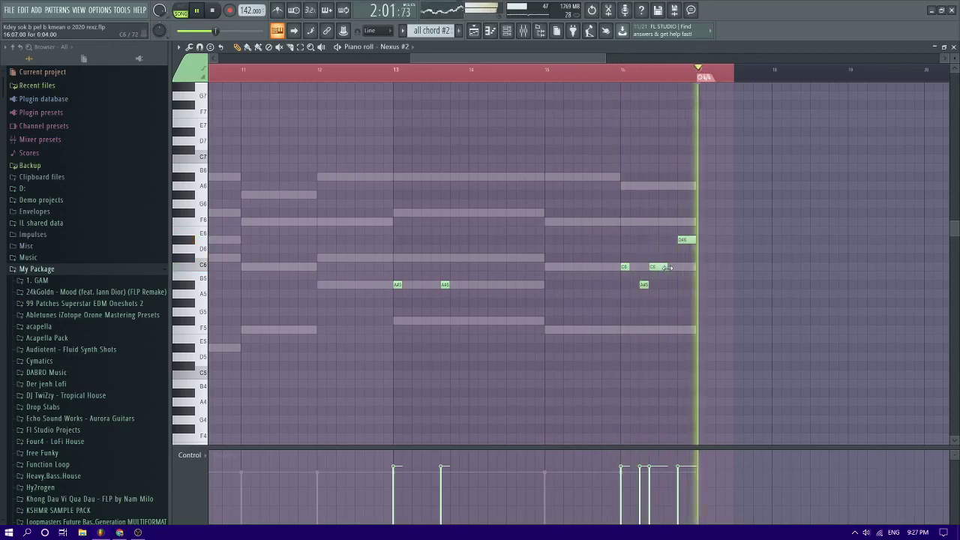
# Remove the A#6 at step 9 of bar 1 and audition the pattern alone from bars 5, 9, 13 and 16
pyautogui.scroll(-4, 677, 268)
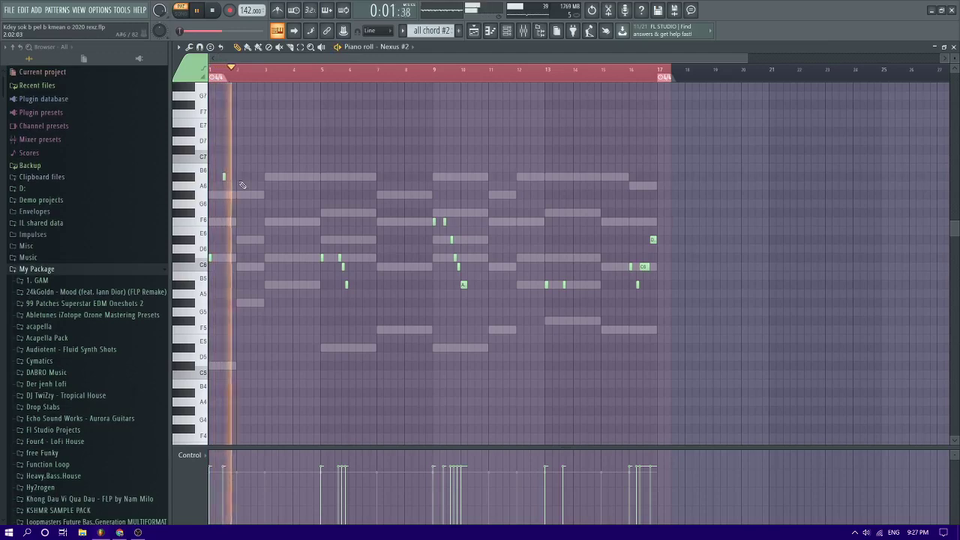
pyautogui.click(324, 78)
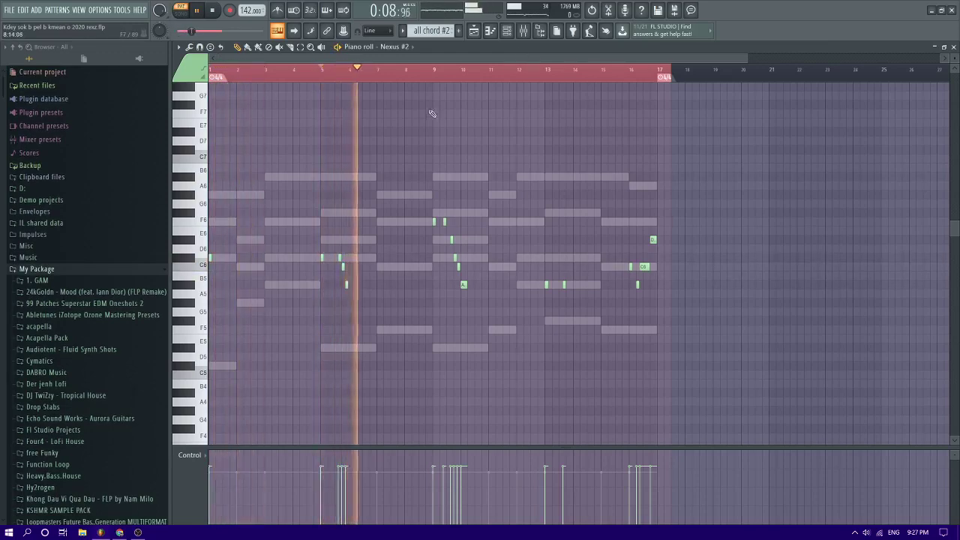
pyautogui.click(436, 77)
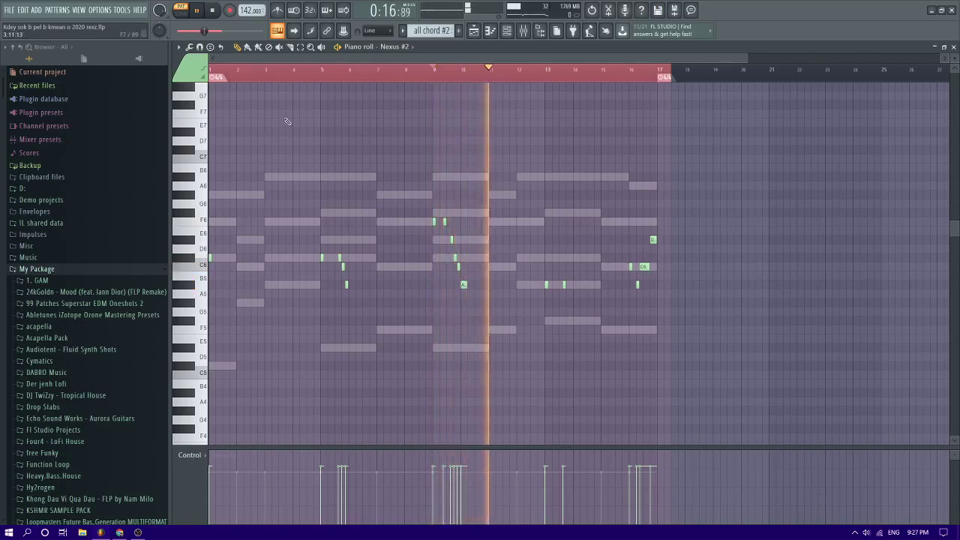
pyautogui.click(550, 77)
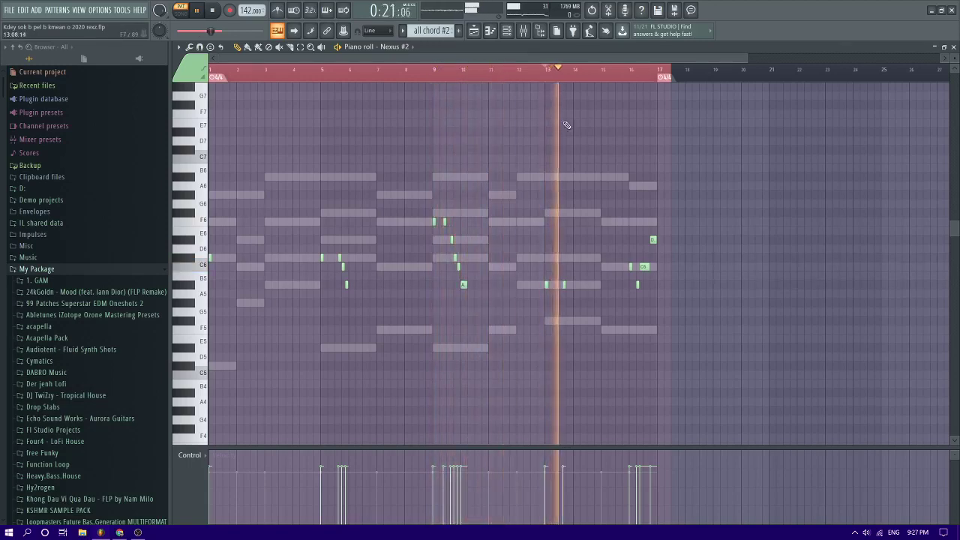
pyautogui.click(631, 78)
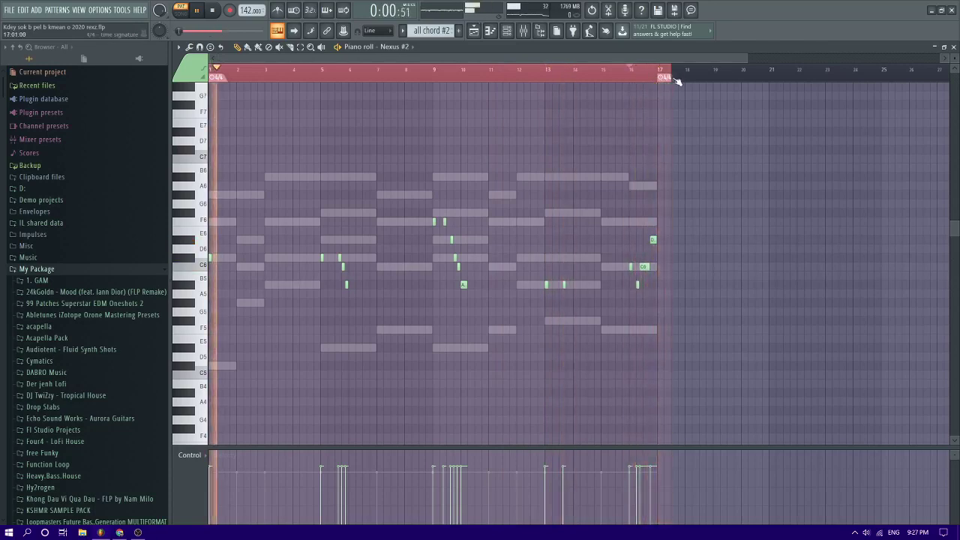
# Show the playlist, switch to the browser and check the Facebook live stream's comments and preview
pyautogui.click(473, 32)
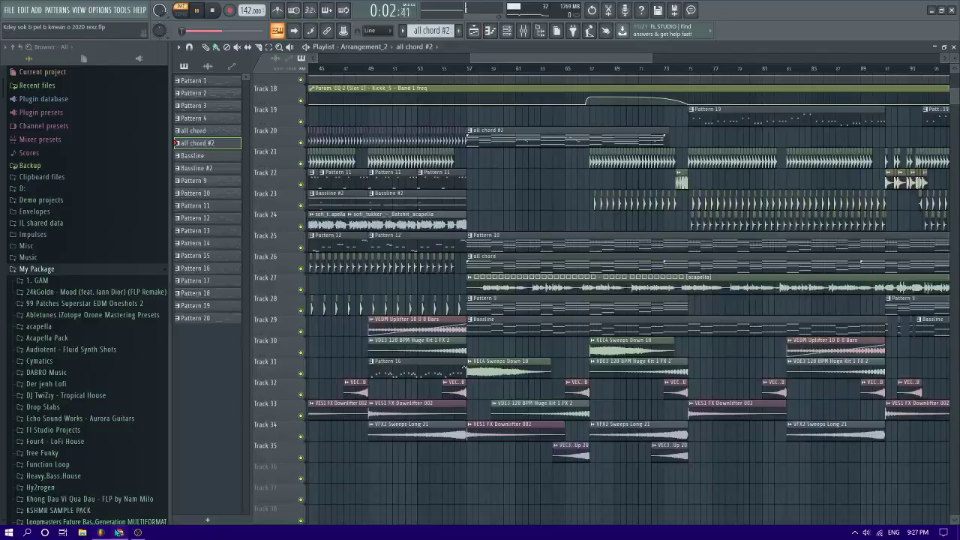
pyautogui.click(119, 531)
pyautogui.scroll(-3, 91, 319)
pyautogui.rightClick(90, 318)
pyautogui.click(91, 255)
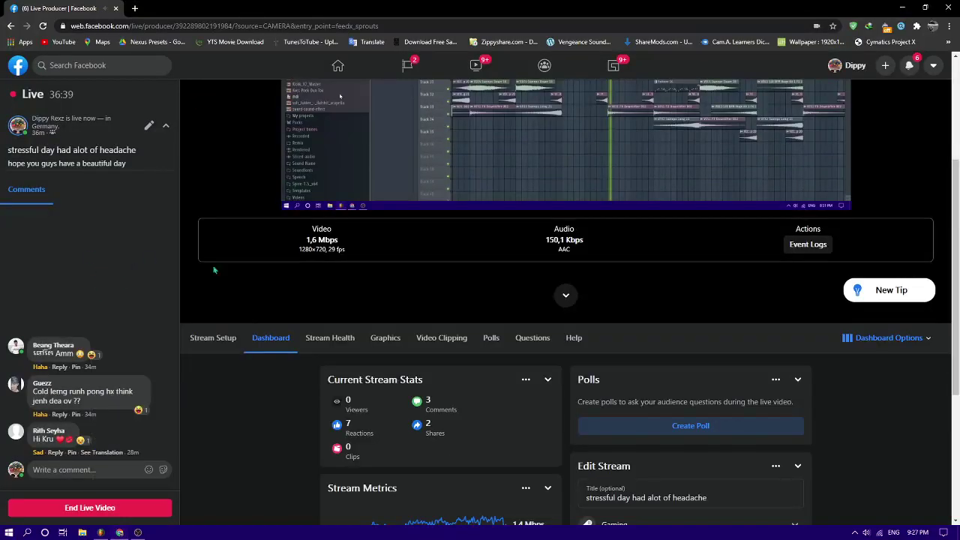
pyautogui.scroll(3, 214, 270)
pyautogui.scroll(-1, 214, 270)
pyautogui.scroll(1, 213, 270)
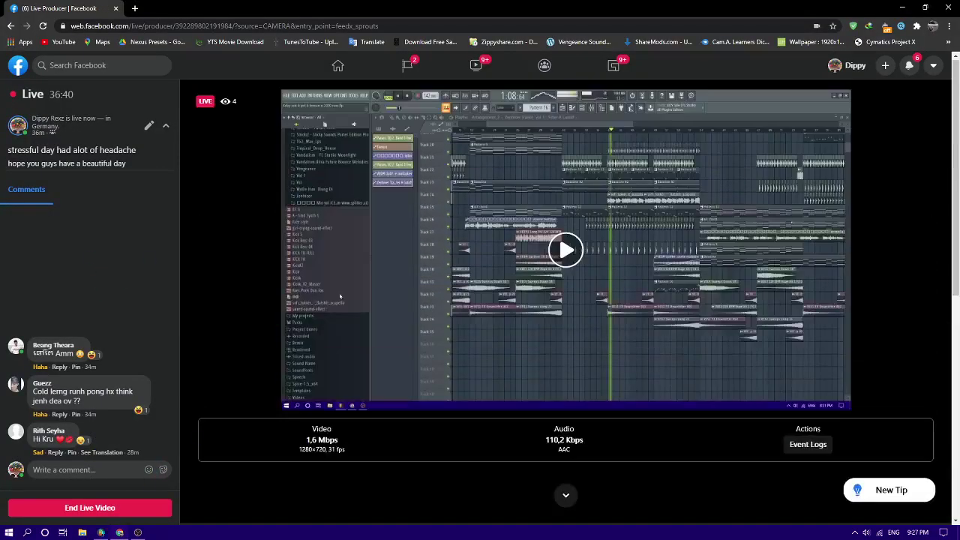
# Return to FL Studio and open the Nexus #2 melody of the all chord #2 clip at bar 57
pyautogui.hotkey('alt', 'Tab')
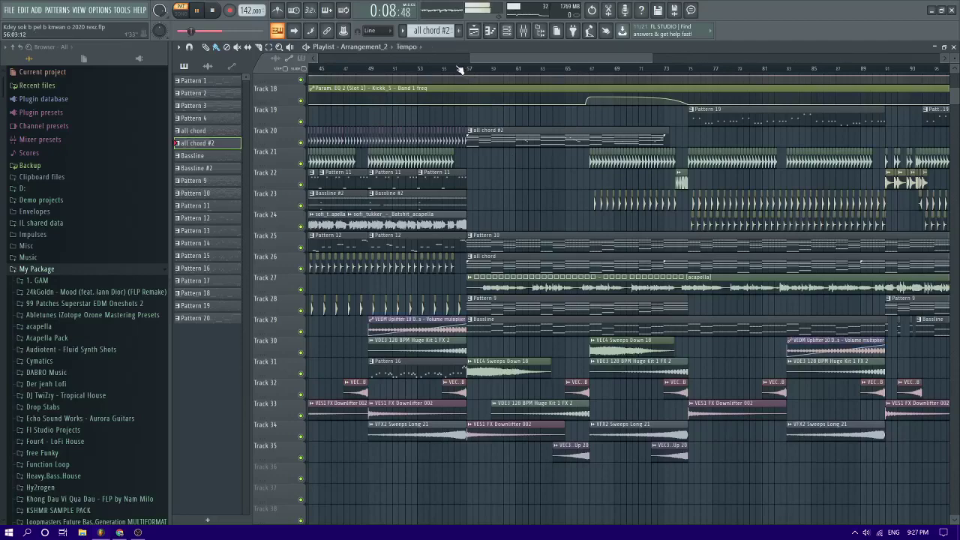
pyautogui.doubleClick(491, 139)
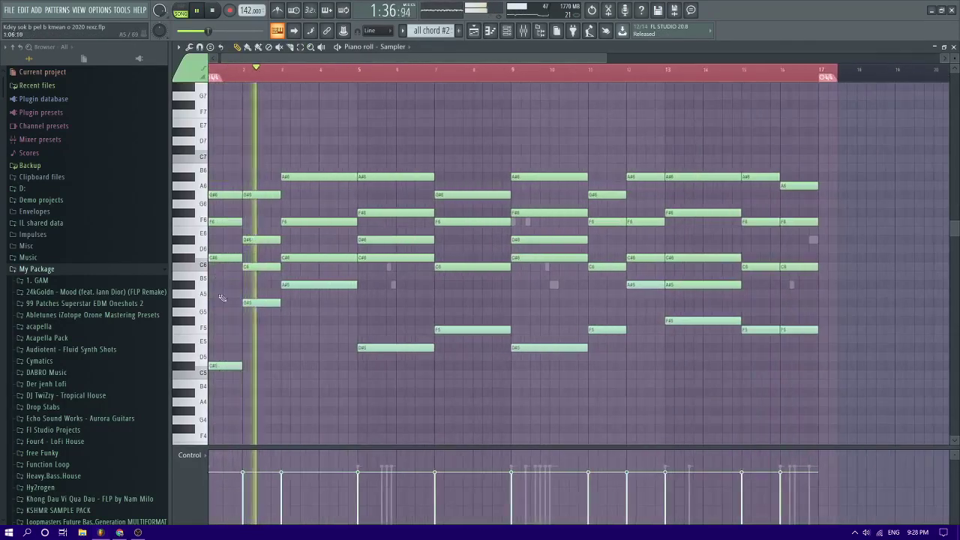
pyautogui.doubleClick(394, 286)
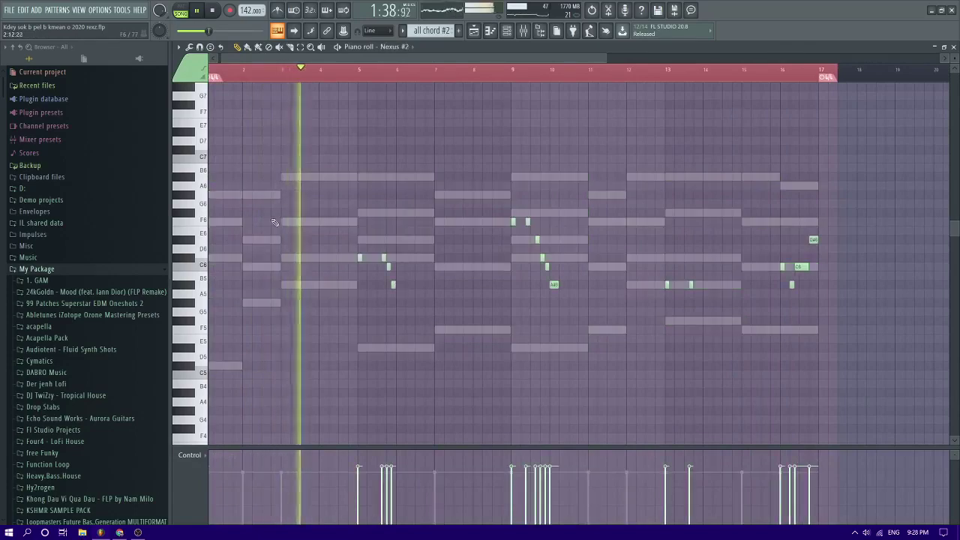
# Play the melody through to bar 13 and add a two-step A#5 at step 7, between the existing notes of that bar
pyautogui.scroll(-3, 274, 223)
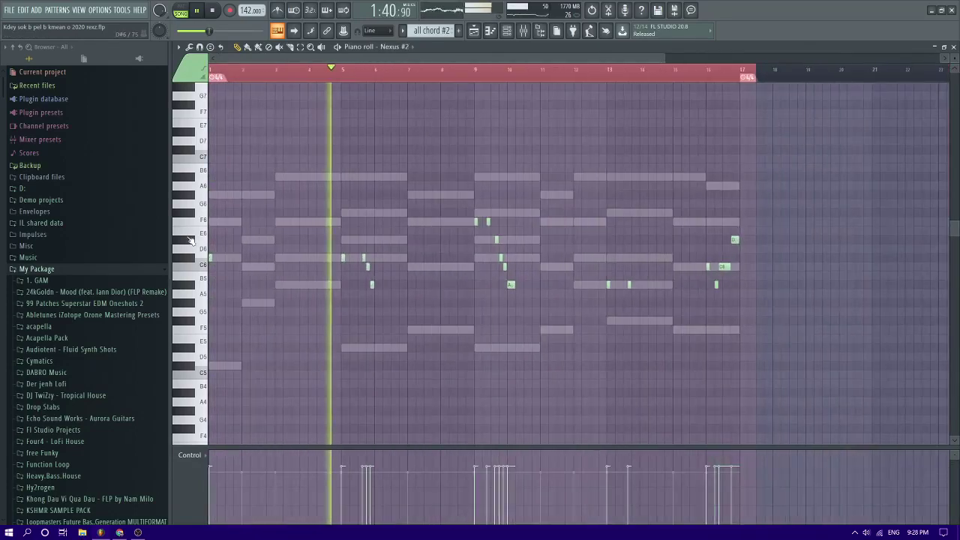
pyautogui.scroll(2, 188, 238)
pyautogui.scroll(-3, 189, 238)
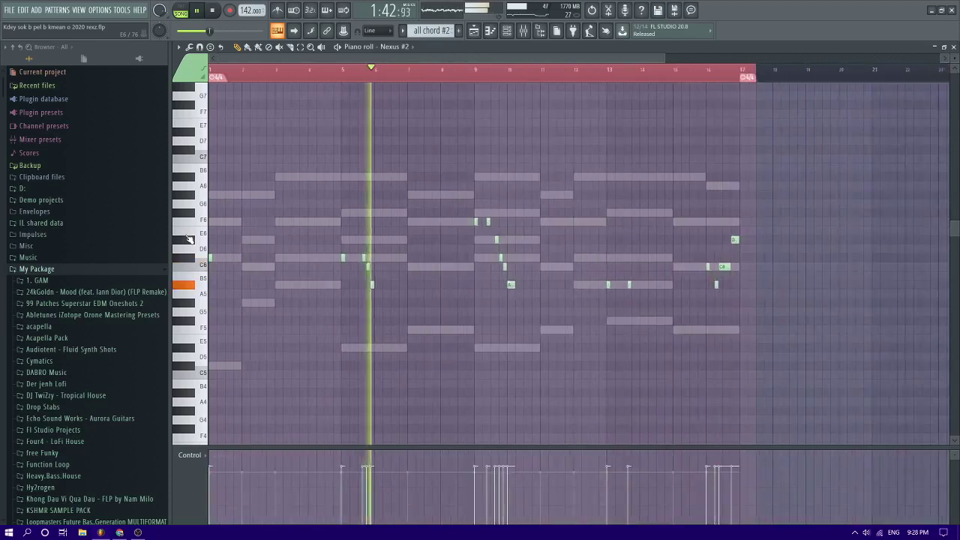
pyautogui.scroll(2, 342, 240)
pyautogui.scroll(2, 341, 240)
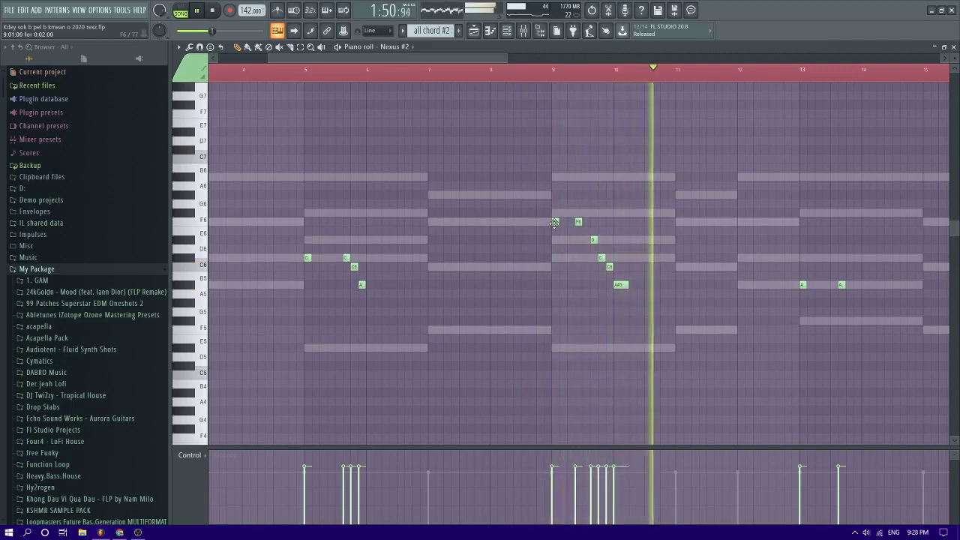
pyautogui.scroll(-2, 795, 285)
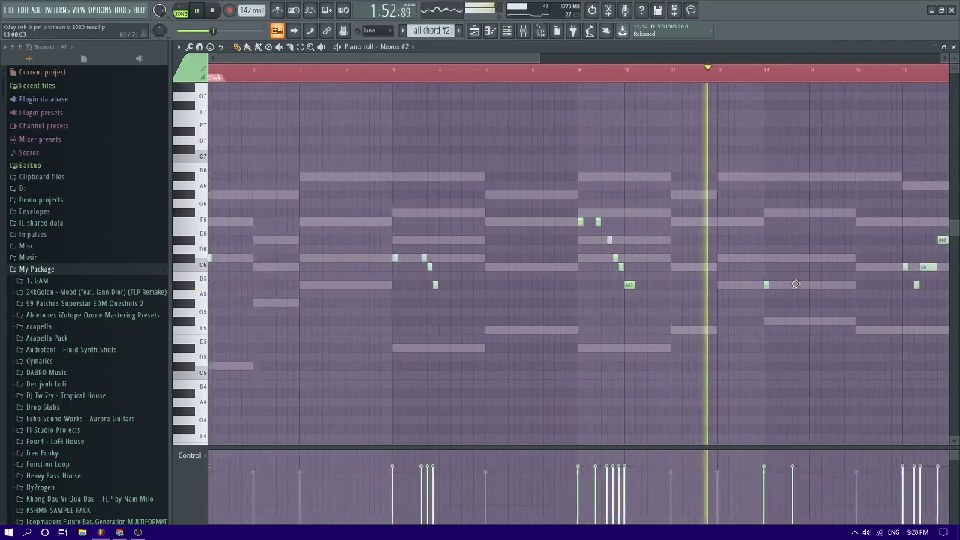
pyautogui.scroll(3, 795, 284)
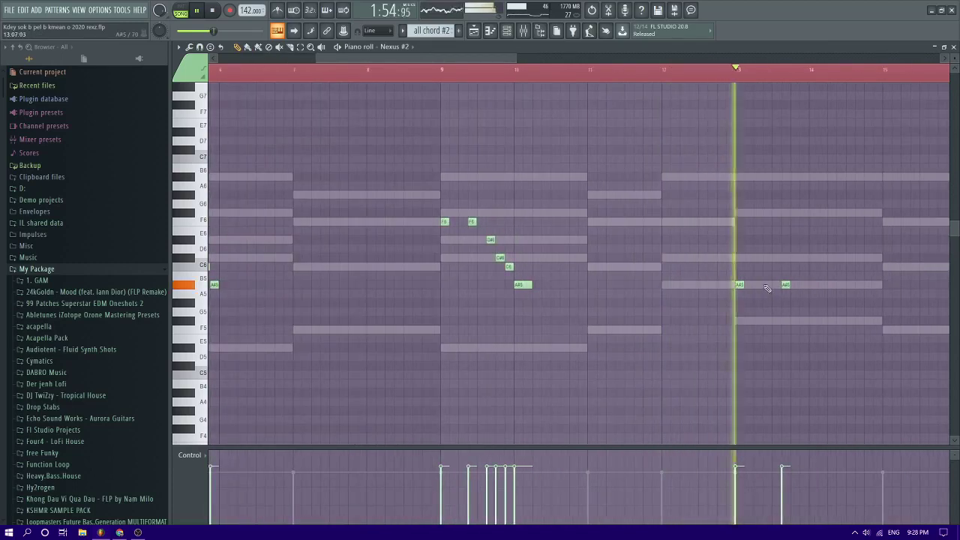
pyautogui.click(763, 285)
pyautogui.rightClick(768, 284)
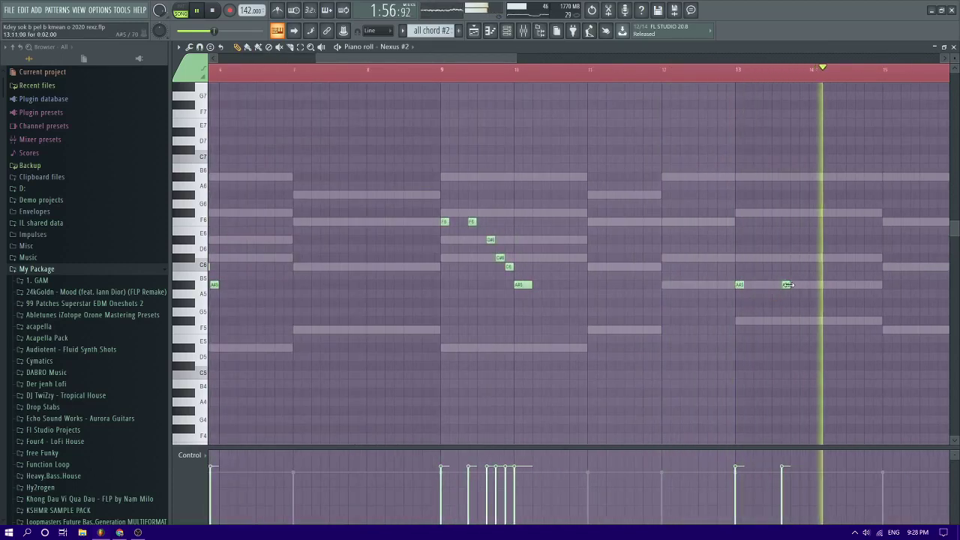
pyautogui.scroll(2, 738, 197)
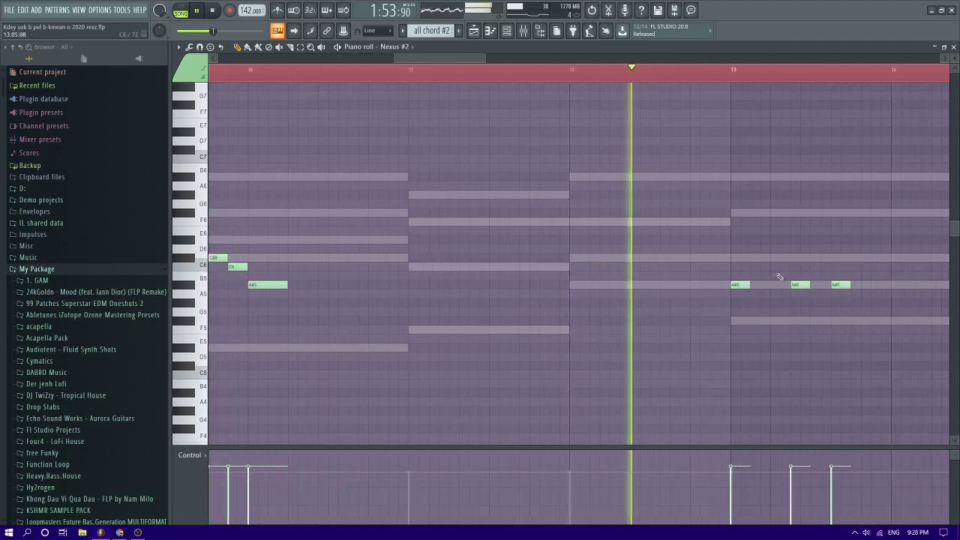
pyautogui.moveTo(801, 284); pyautogui.dragTo(805, 265)
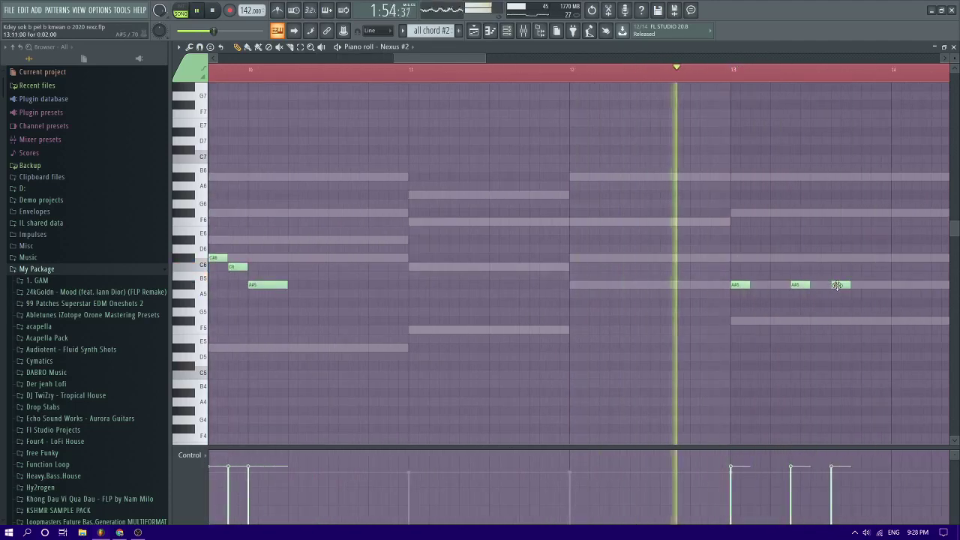
# Audition bar 13 while trying its middle note at step 7 on F#6, F#5 and G#5
pyautogui.scroll(-2, 813, 309)
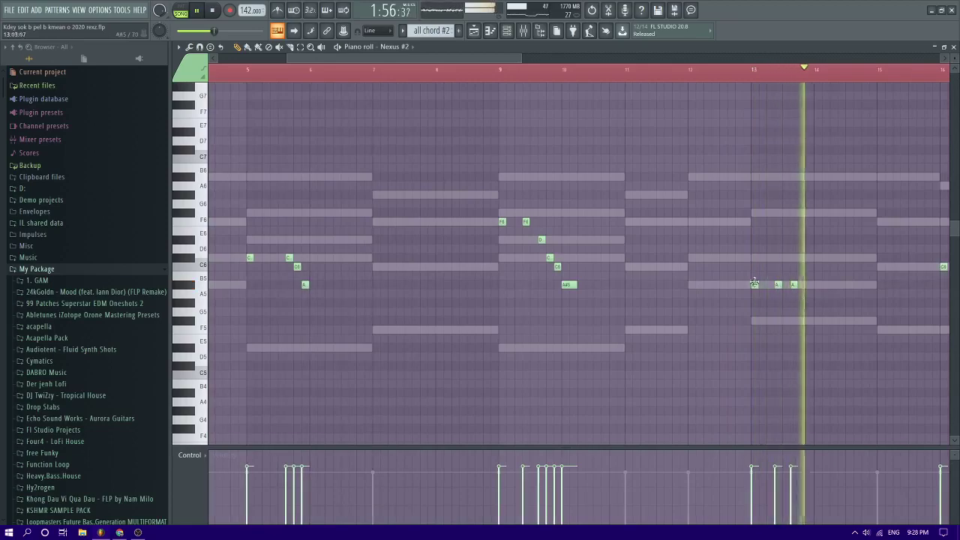
pyautogui.scroll(3, 652, 282)
pyautogui.press('space')
pyautogui.press('space')
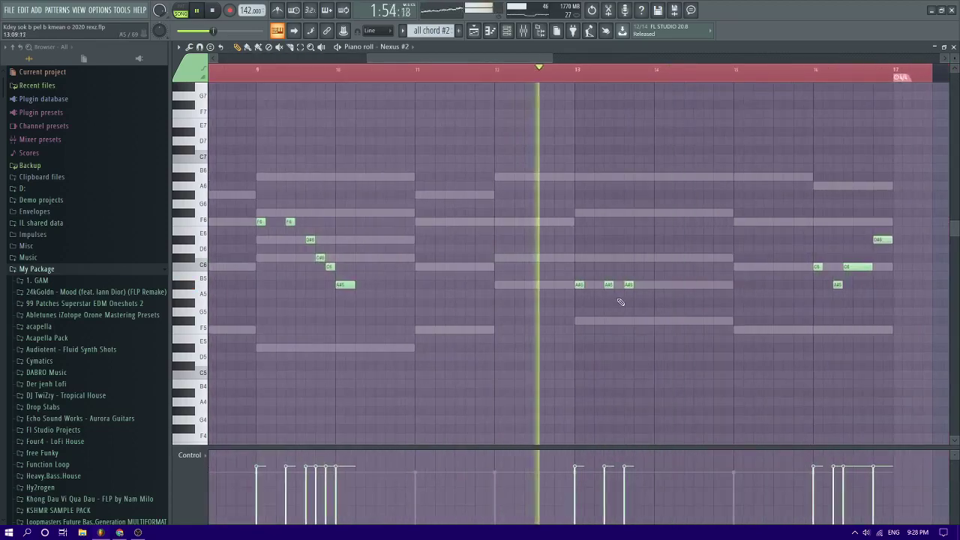
pyautogui.scroll(-3, 618, 305)
pyautogui.scroll(3, 564, 312)
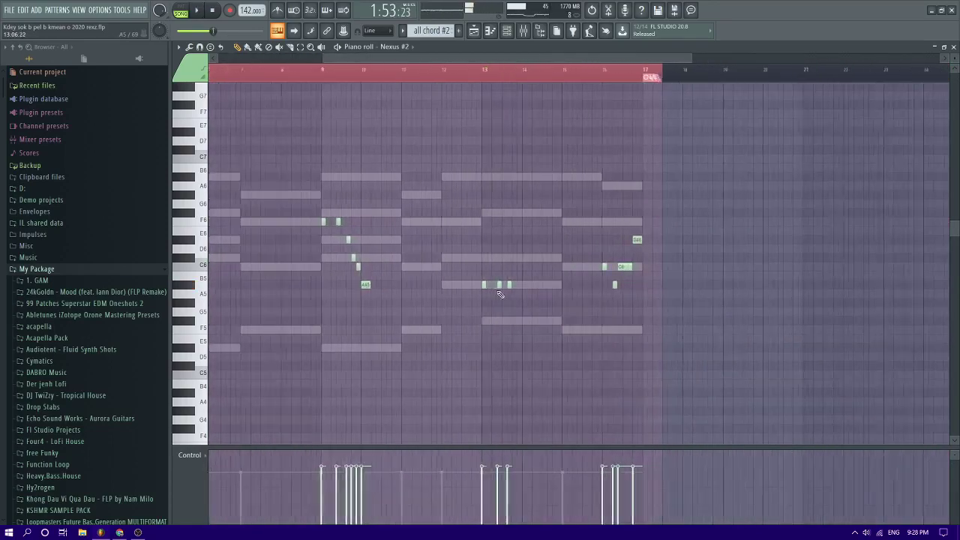
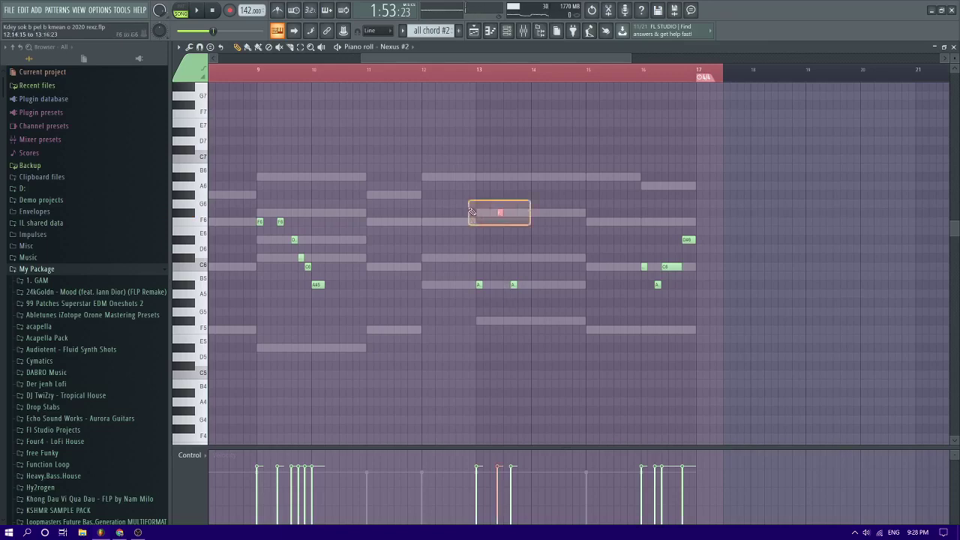
pyautogui.press('space')
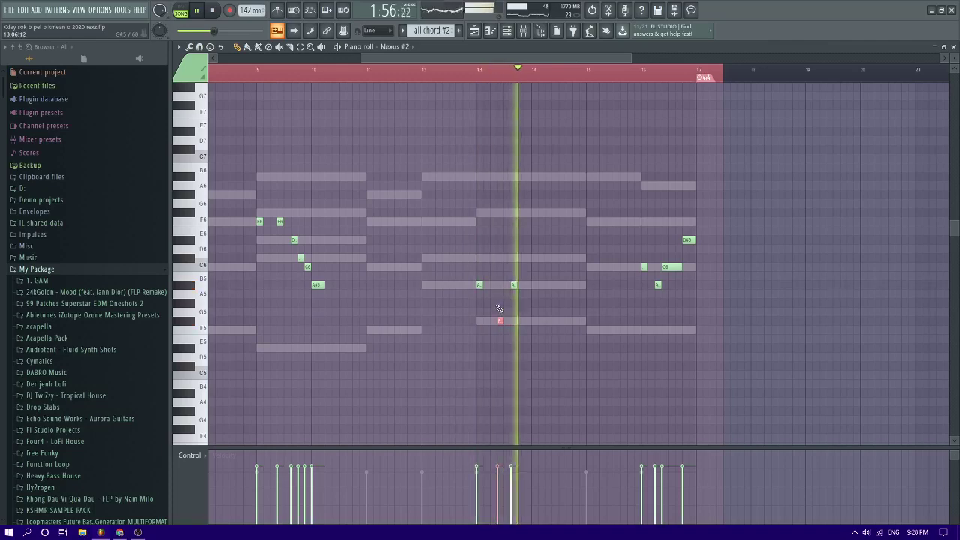
pyautogui.moveTo(501, 320); pyautogui.dragTo(505, 287)
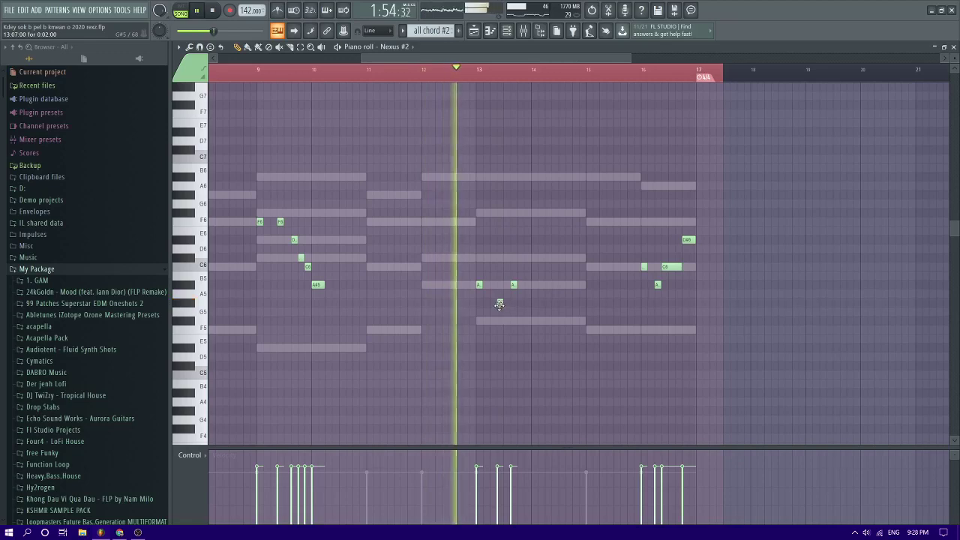
pyautogui.click(497, 301)
pyautogui.press('space')
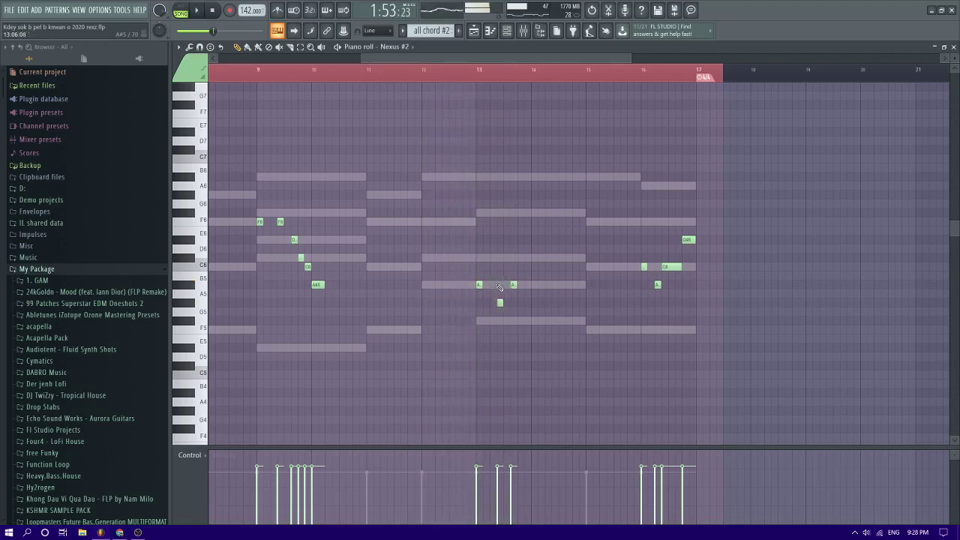
# Replace bar 13's step-7 note with a descending run of two-step notes: A#5 at step 9, G#5 at step 11, F#5 at step 13
pyautogui.scroll(4, 501, 310)
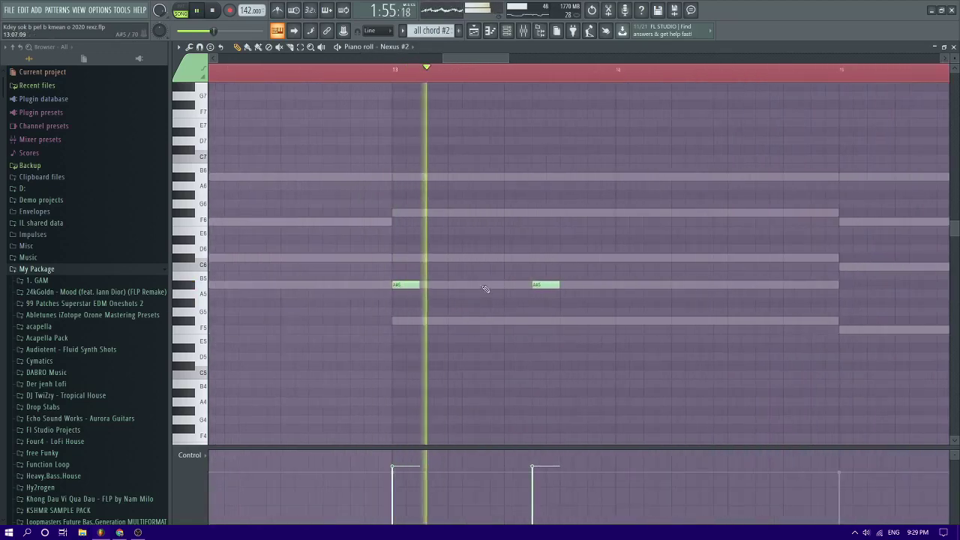
pyautogui.click(566, 302)
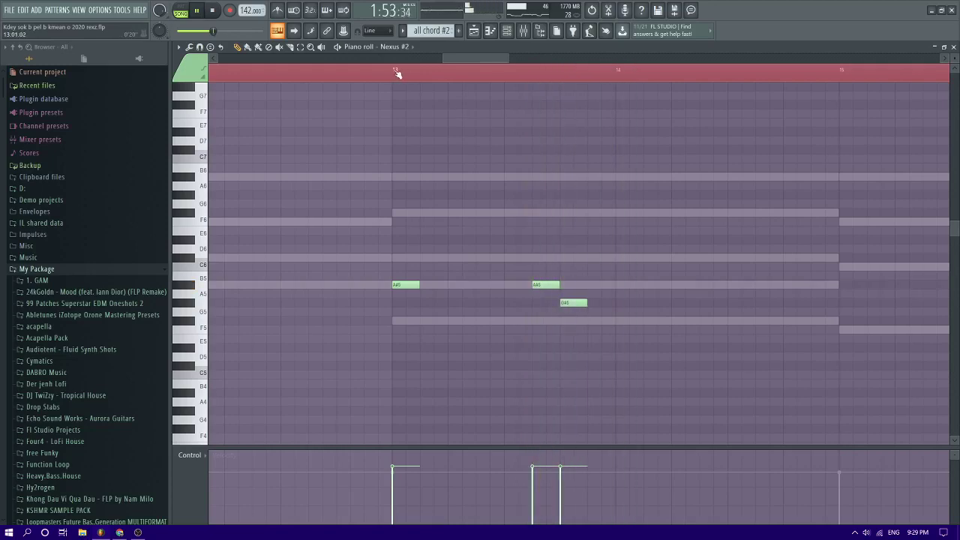
pyautogui.click(589, 321)
pyautogui.scroll(-4, 592, 321)
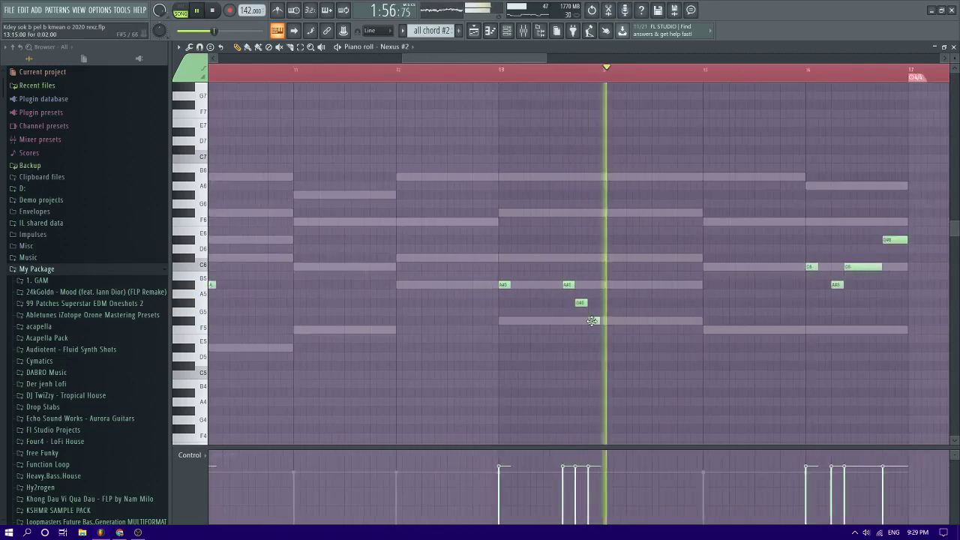
pyautogui.rightClick(581, 302)
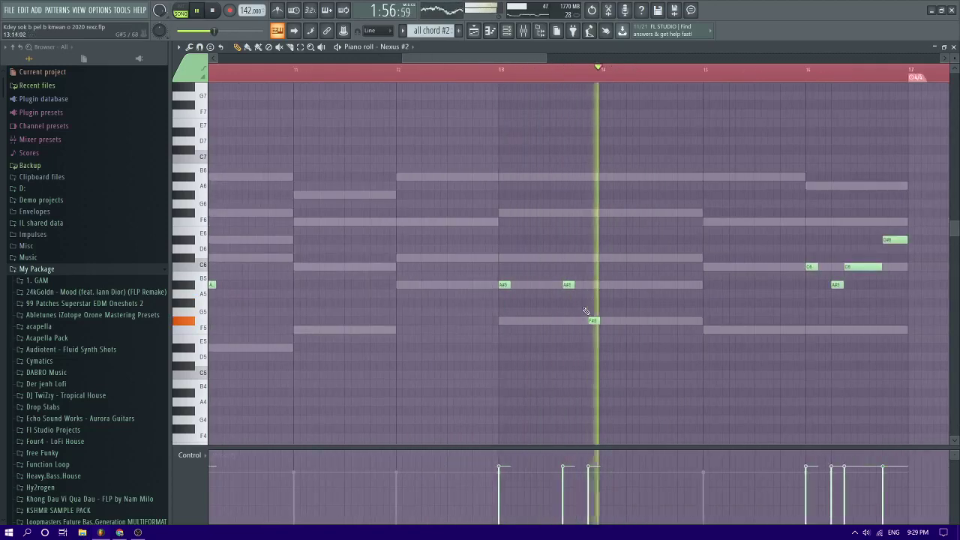
pyautogui.press('space')
pyautogui.moveTo(576, 298); pyautogui.dragTo(578, 273)
pyautogui.press('space')
pyautogui.press('space')
pyautogui.click(591, 285)
pyautogui.click(558, 285)
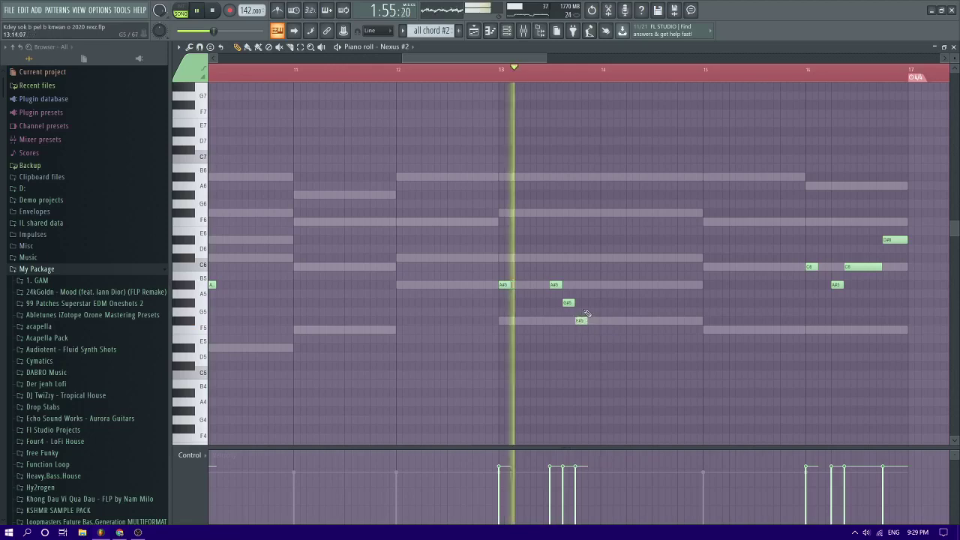
# Try other endings for bar 13's run: G#5 at step 15, F5 followed by D#5, and F5 at step 14
pyautogui.click(590, 303)
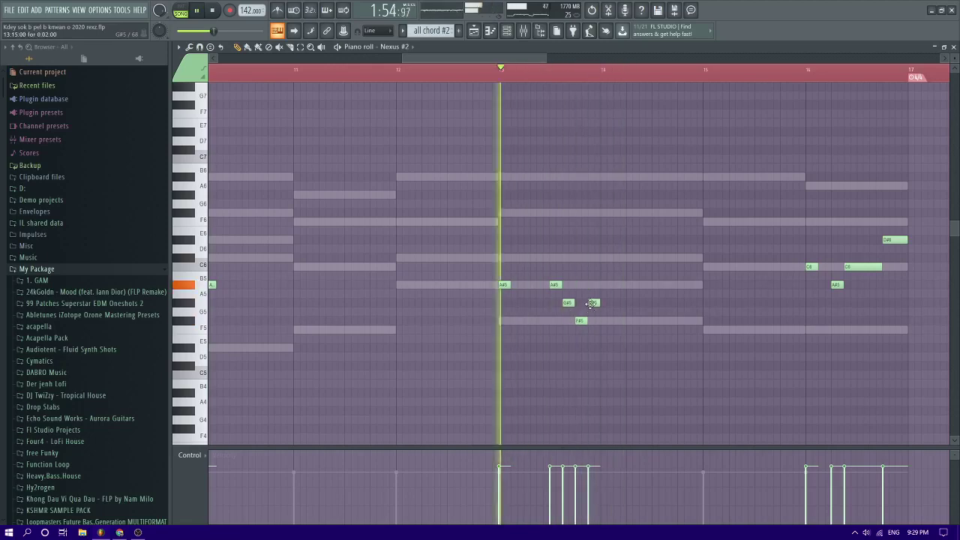
pyautogui.moveTo(592, 331)
pyautogui.mouseDown()
pyautogui.moveTo(591, 349)
pyautogui.moveTo(586, 330)
pyautogui.mouseUp()
pyautogui.scroll(-3, 592, 349)
pyautogui.scroll(3, 586, 330)
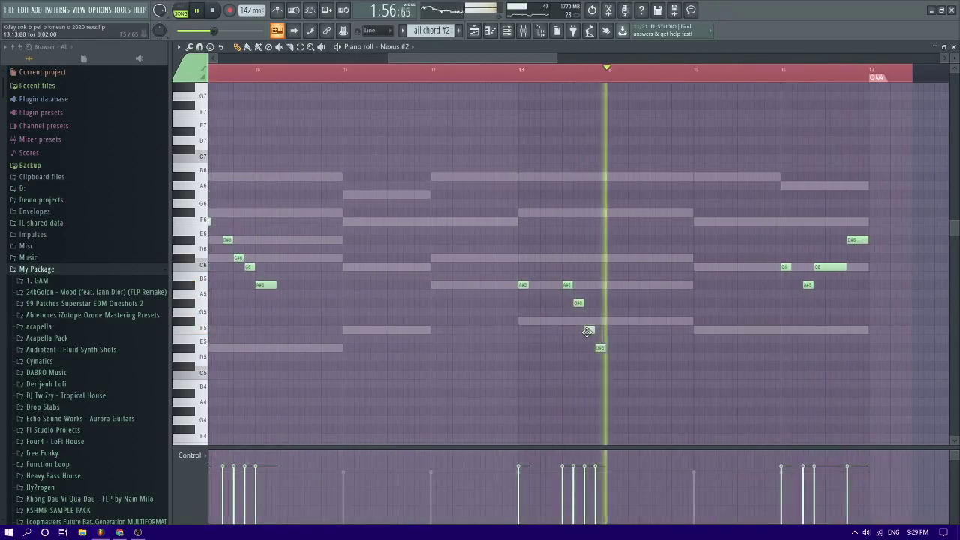
pyautogui.press('space')
pyautogui.rightClick(599, 348)
pyautogui.click(593, 329)
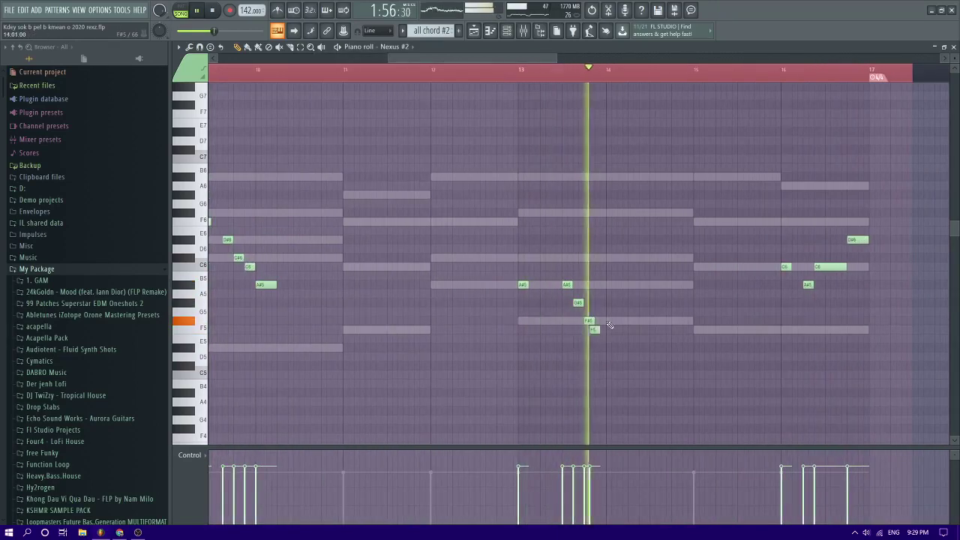
pyautogui.rightClick(594, 329)
pyautogui.press('space')
pyautogui.press('space')
# Extend the run with two-step F5 notes at step 15 of bar 13 and step 1 of bar 14, auditioning other pitches for the last one
pyautogui.click(598, 331)
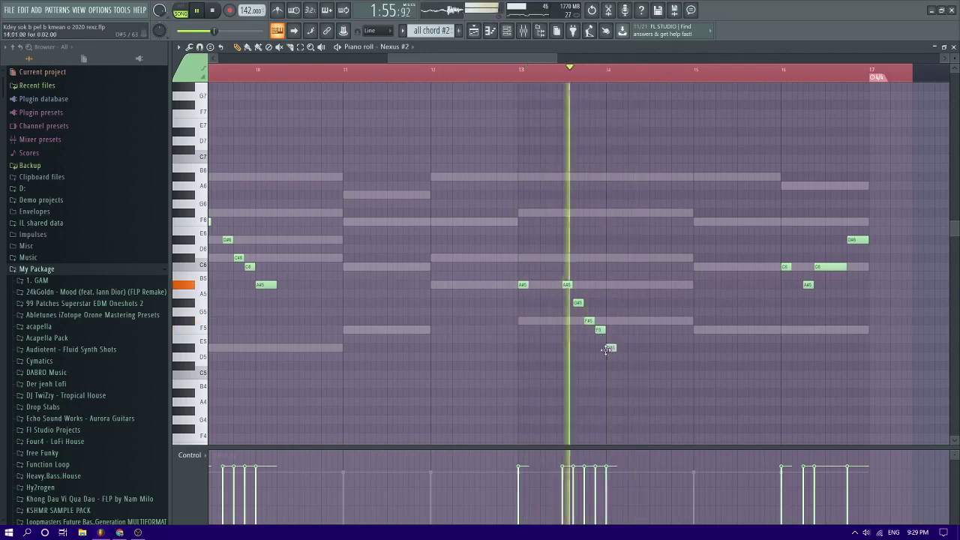
pyautogui.click(608, 347)
pyautogui.scroll(-3, 608, 349)
pyautogui.scroll(1, 609, 350)
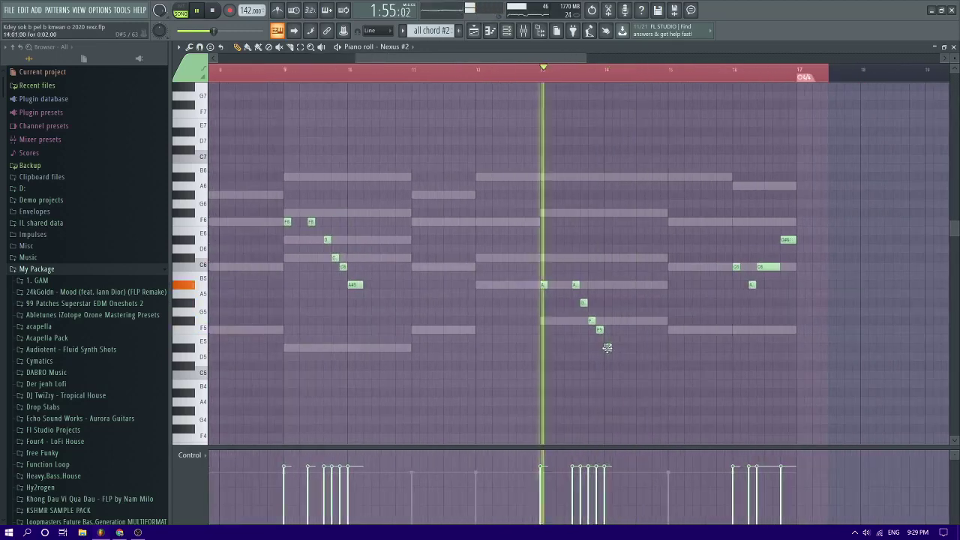
pyautogui.click(606, 302)
pyautogui.scroll(2, 604, 302)
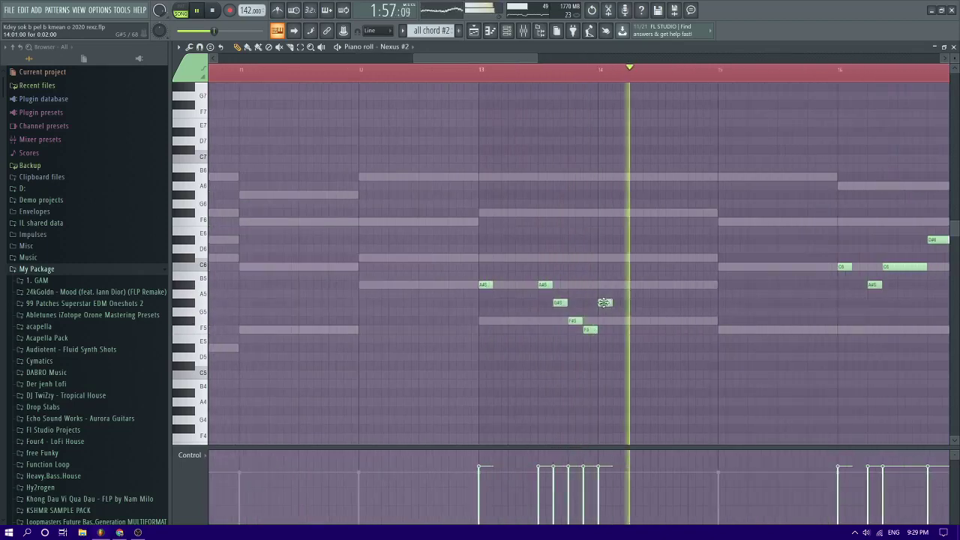
pyautogui.scroll(-2, 603, 326)
pyautogui.scroll(1, 602, 330)
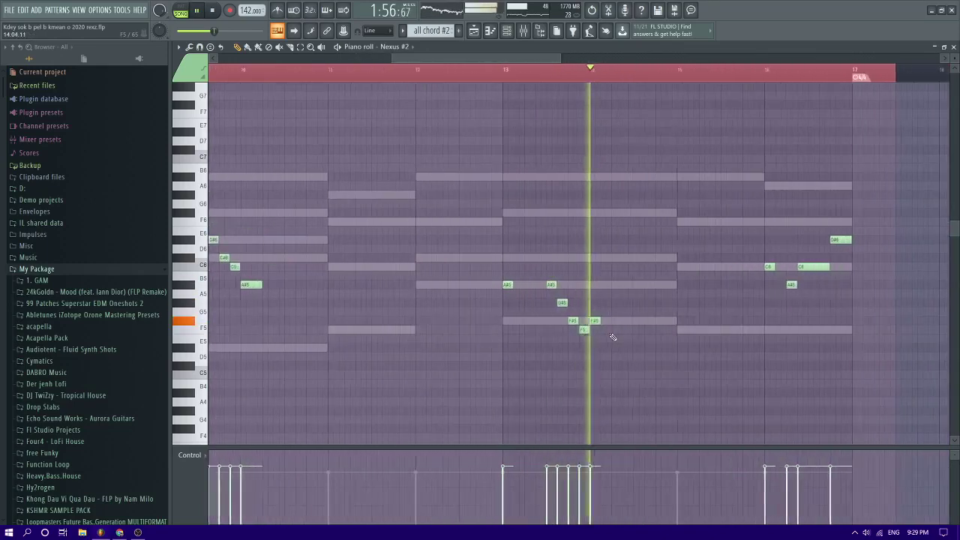
pyautogui.moveTo(595, 319); pyautogui.dragTo(593, 330)
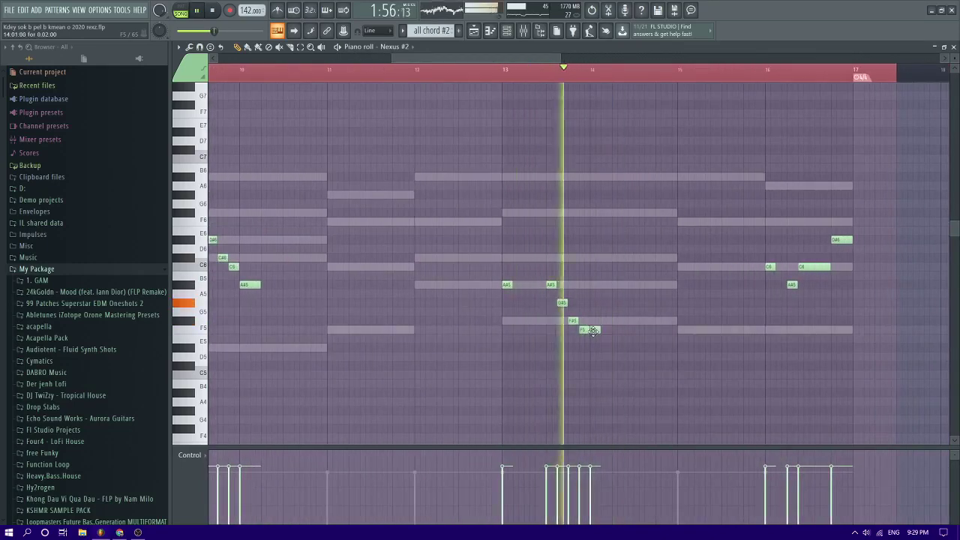
# Audition the melody through bar 16 and raise the four-step D#6 at step 13 of that bar to F6
pyautogui.scroll(-2, 593, 330)
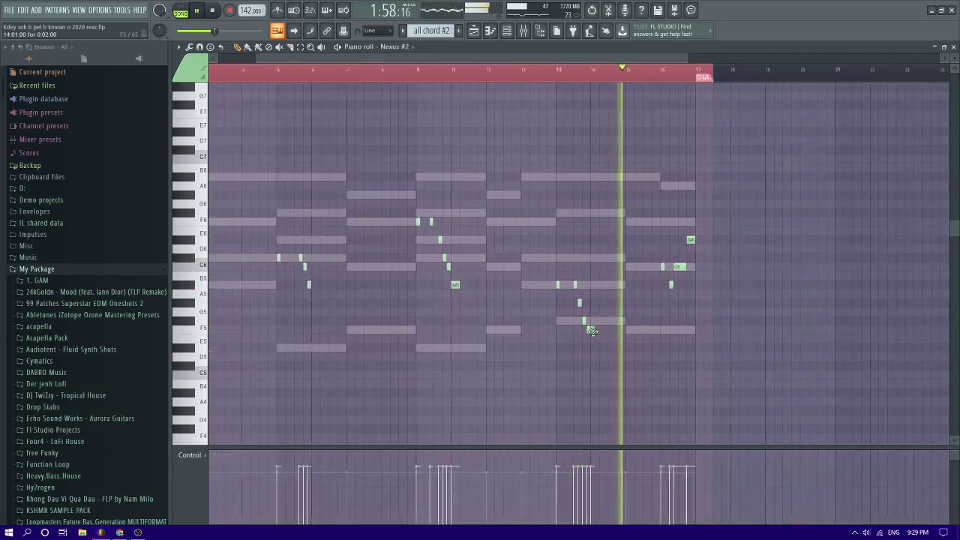
pyautogui.scroll(3, 670, 284)
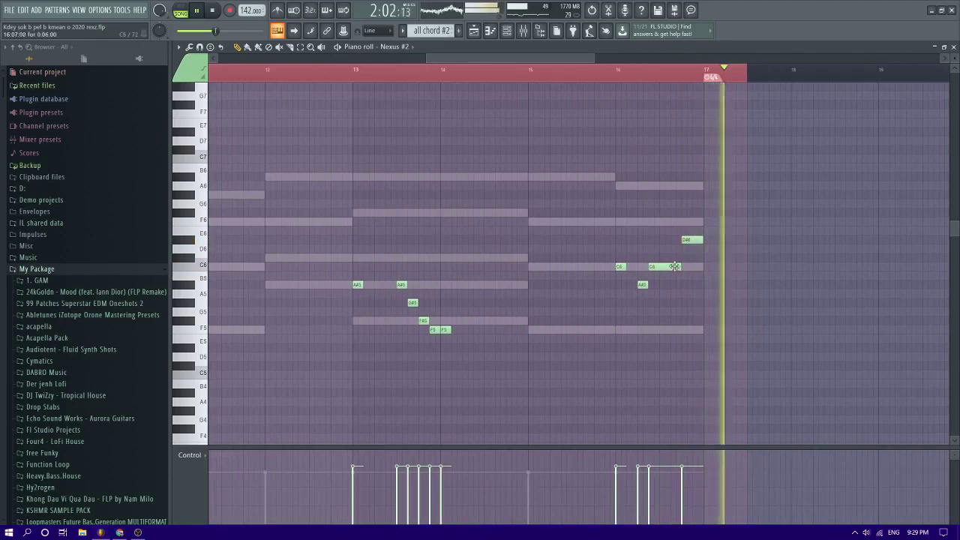
pyautogui.click(611, 73)
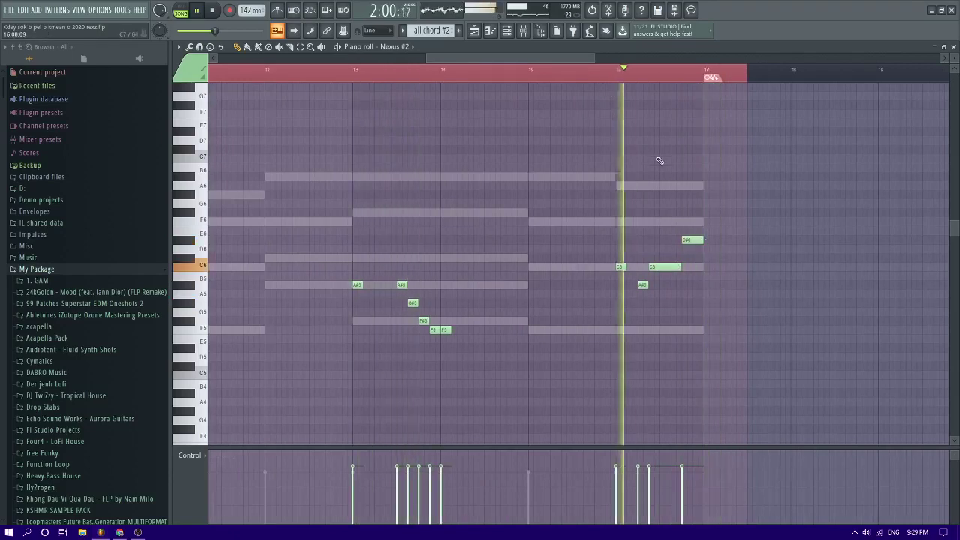
pyautogui.scroll(3, 675, 210)
pyautogui.scroll(-2, 675, 210)
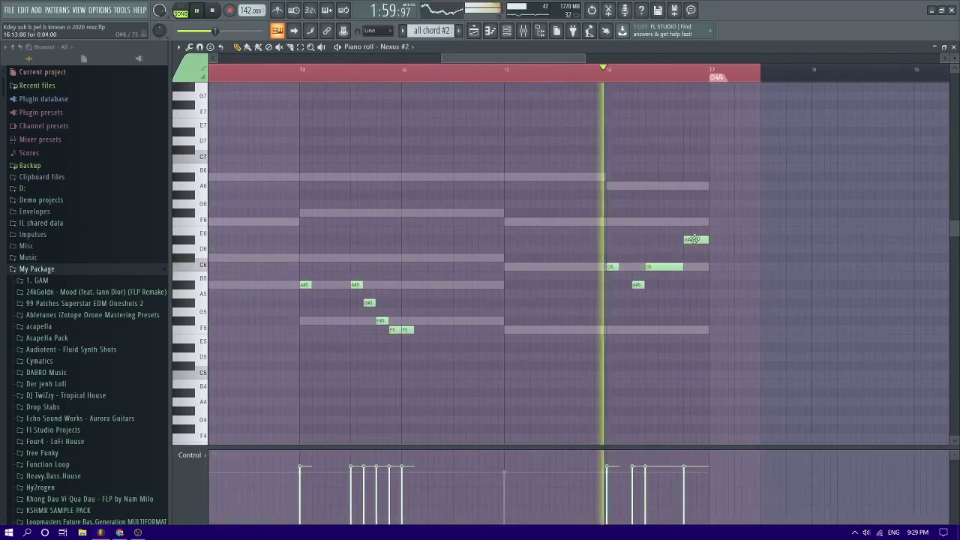
pyautogui.moveTo(694, 238); pyautogui.dragTo(695, 220)
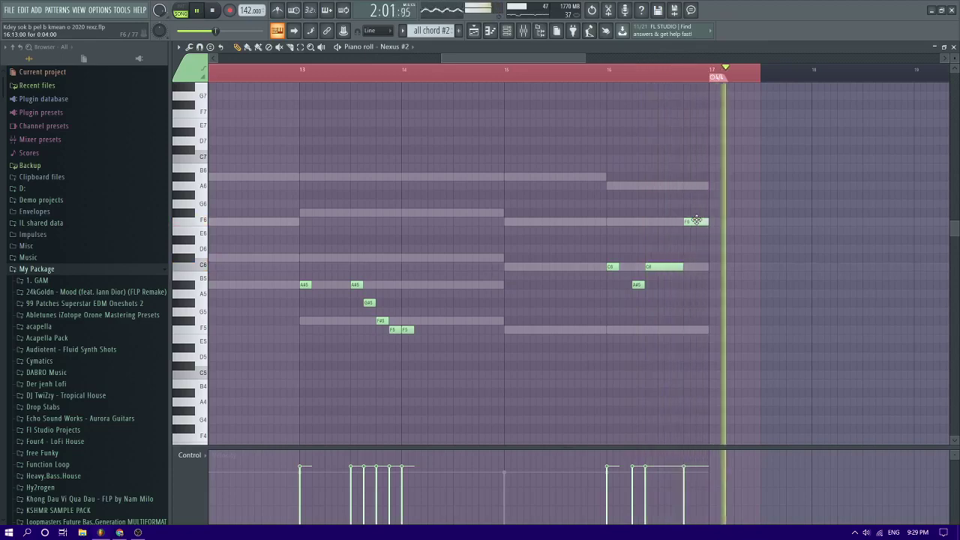
# Add a four-step A#5 at step 5 of bar 17, lengthen the preceding F6 to reach it, and play the result
pyautogui.click(710, 230)
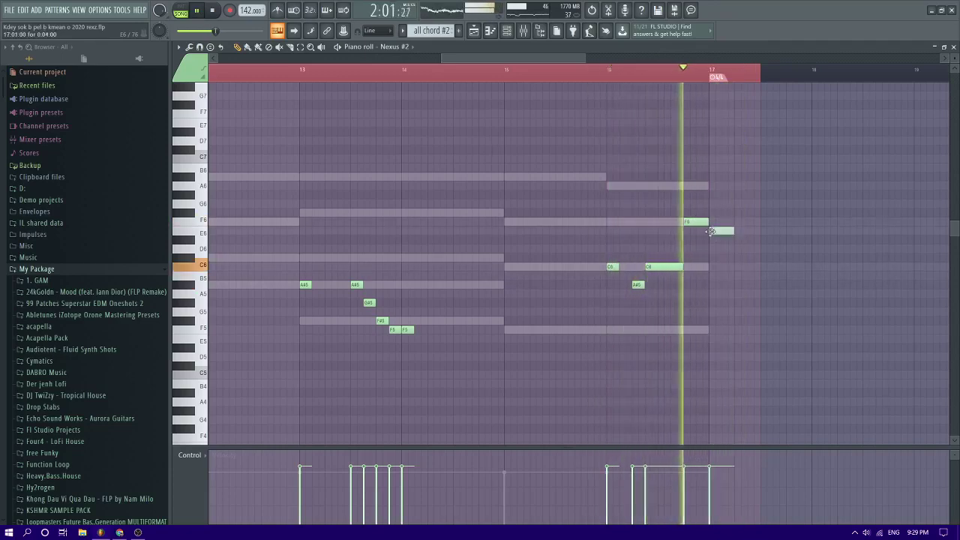
pyautogui.moveTo(710, 231); pyautogui.dragTo(738, 285)
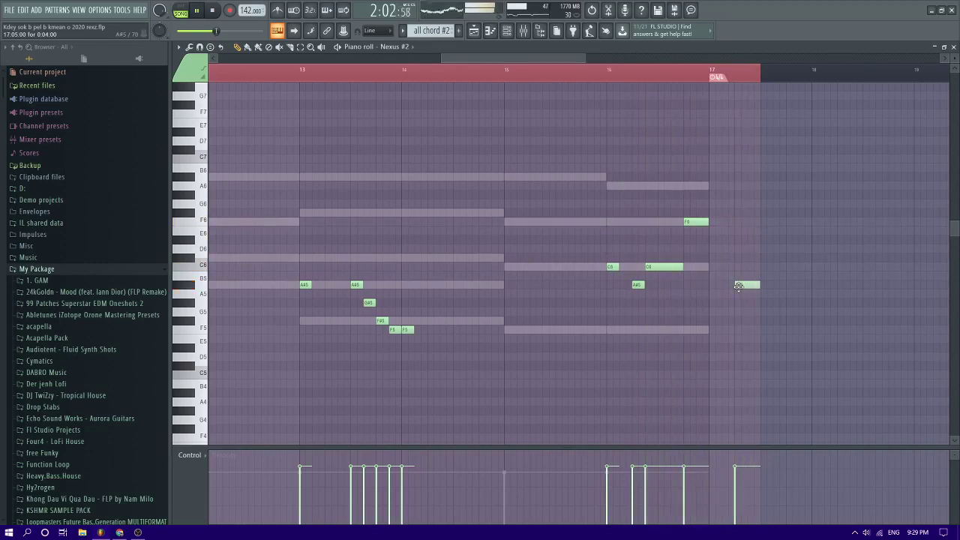
pyautogui.scroll(-3, 733, 222)
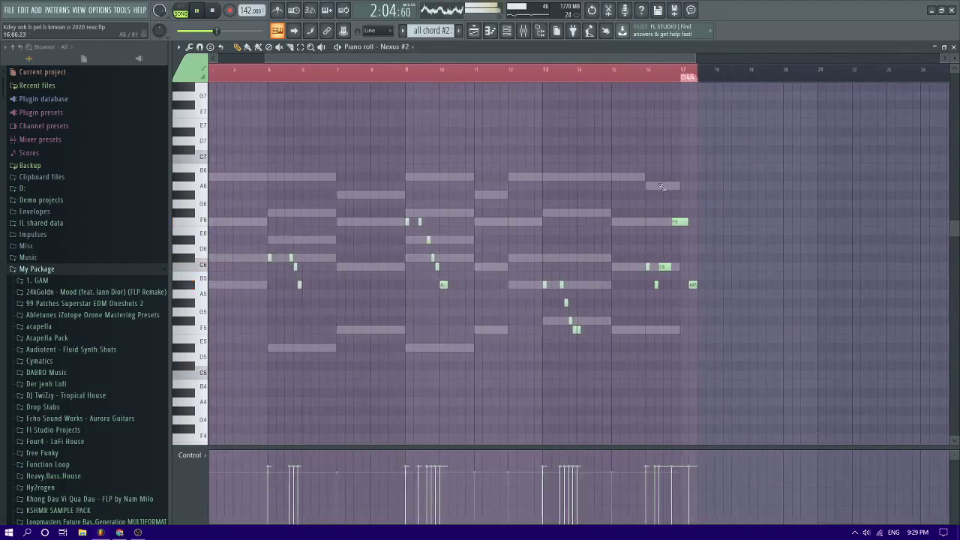
pyautogui.scroll(3, 398, 218)
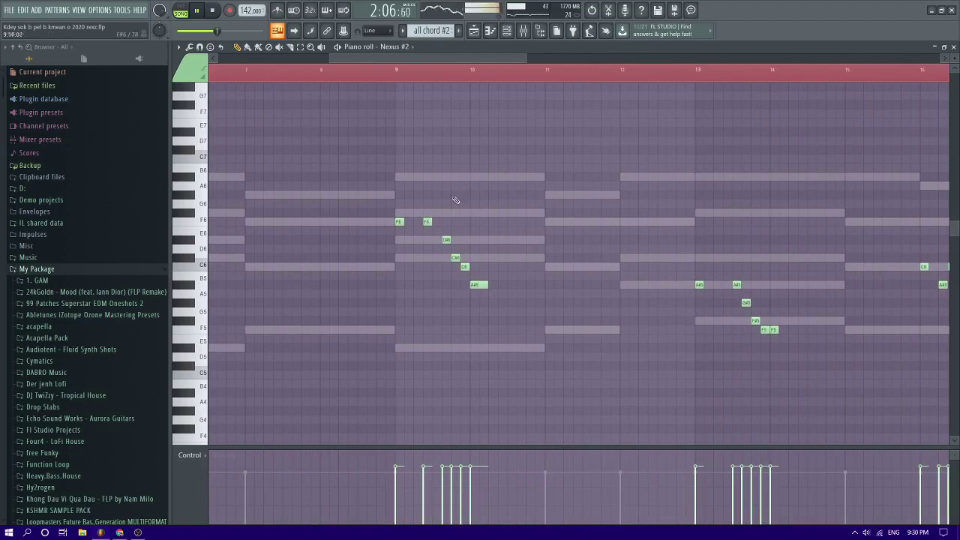
pyautogui.scroll(-4, 447, 192)
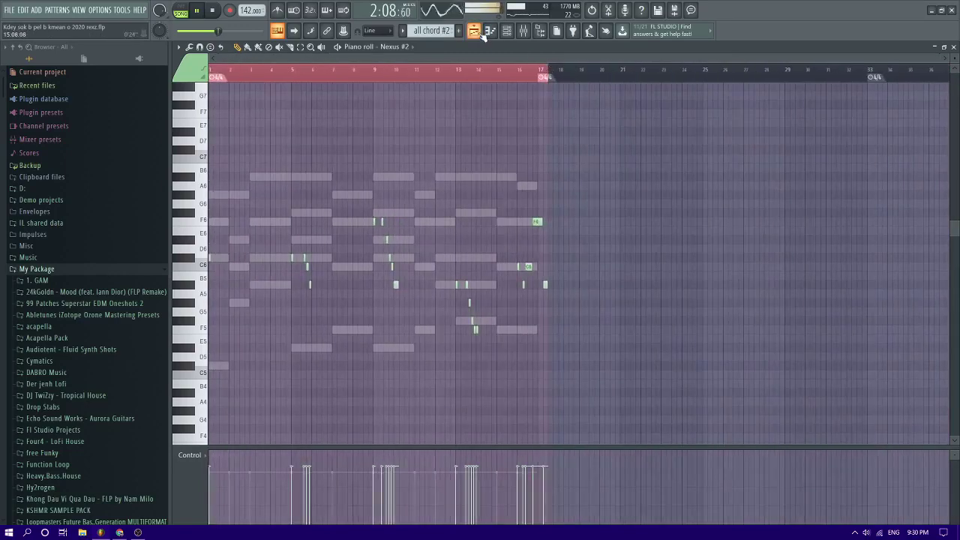
# Open the all chord #2 clip from the playlist, clear its chord notes to keep only the Nexus #2 melody, and return to the playlist
pyautogui.click(480, 32)
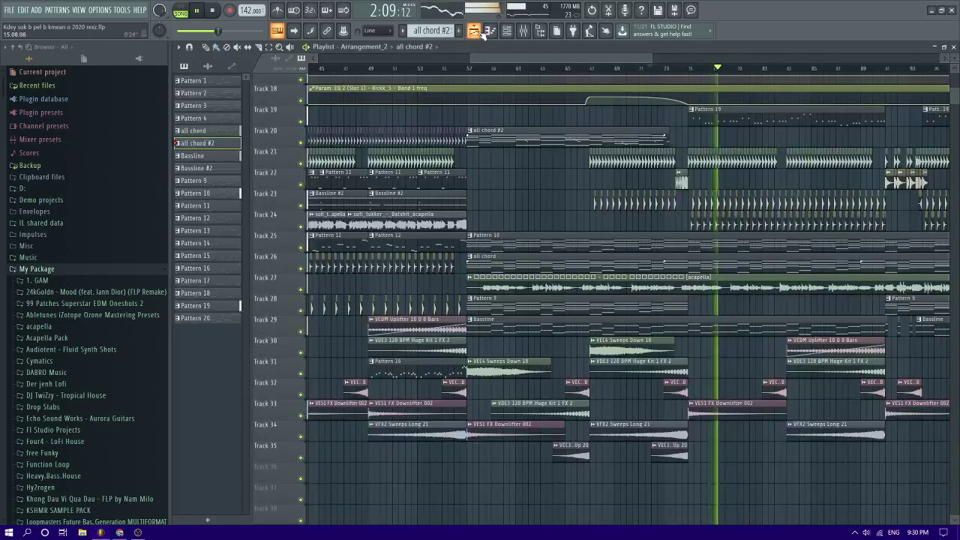
pyautogui.doubleClick(491, 133)
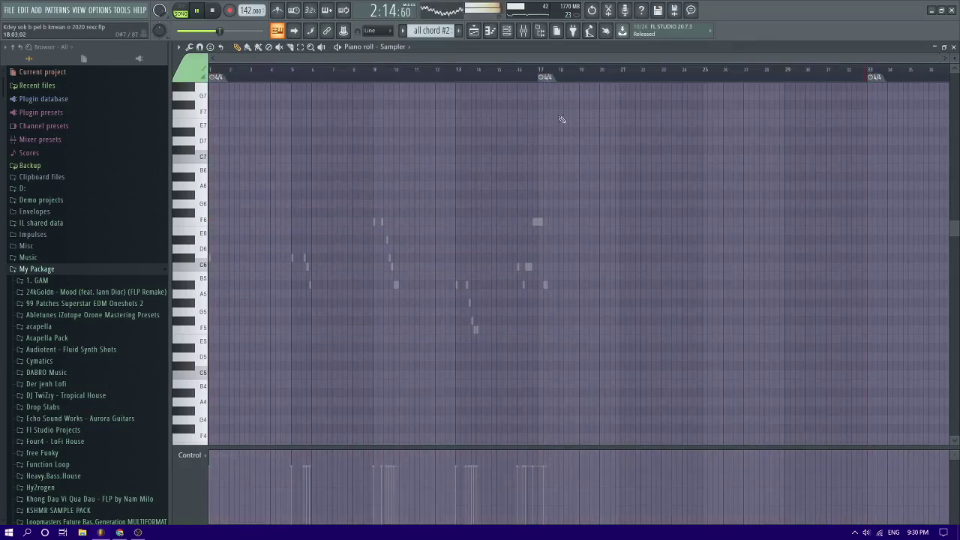
pyautogui.click(473, 31)
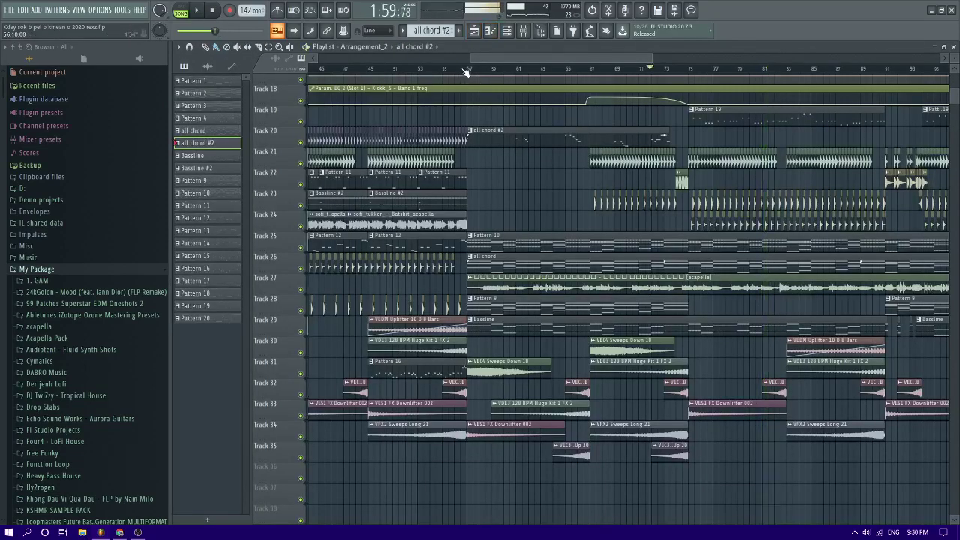
# Play from bar 57, reopen the clip's Nexus #2 melody and add a C#6 at step 11 of bar 1
pyautogui.doubleClick(498, 142)
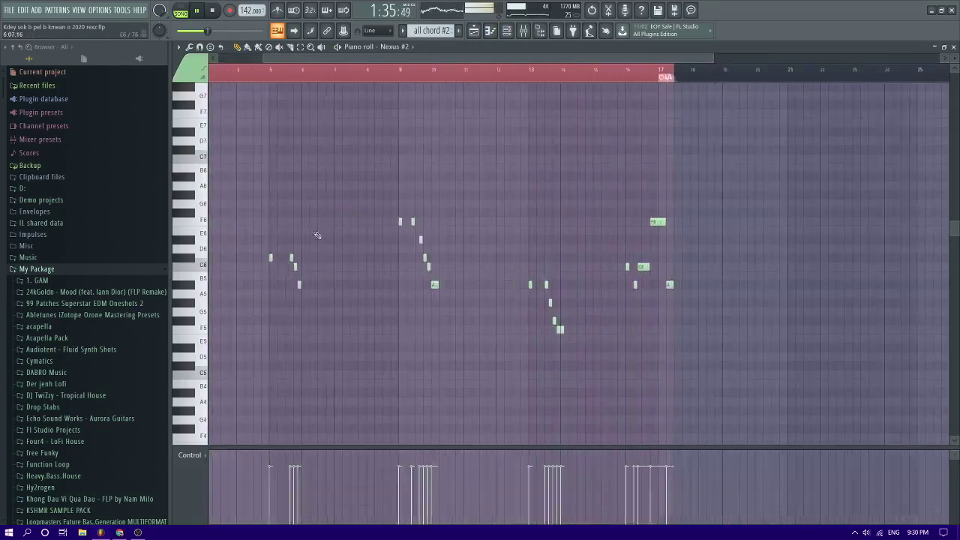
pyautogui.scroll(3, 212, 254)
pyautogui.press('space')
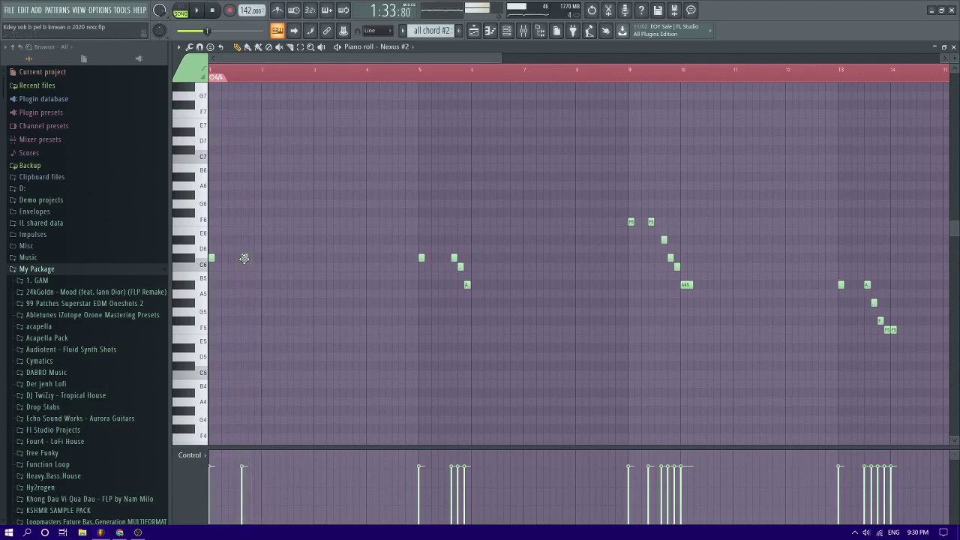
# Rework bar 1 with one-step F6 and D#6 notes at steps 9 and 10 and a two-step C#6 at step 11
pyautogui.click(239, 258)
pyautogui.click(244, 240)
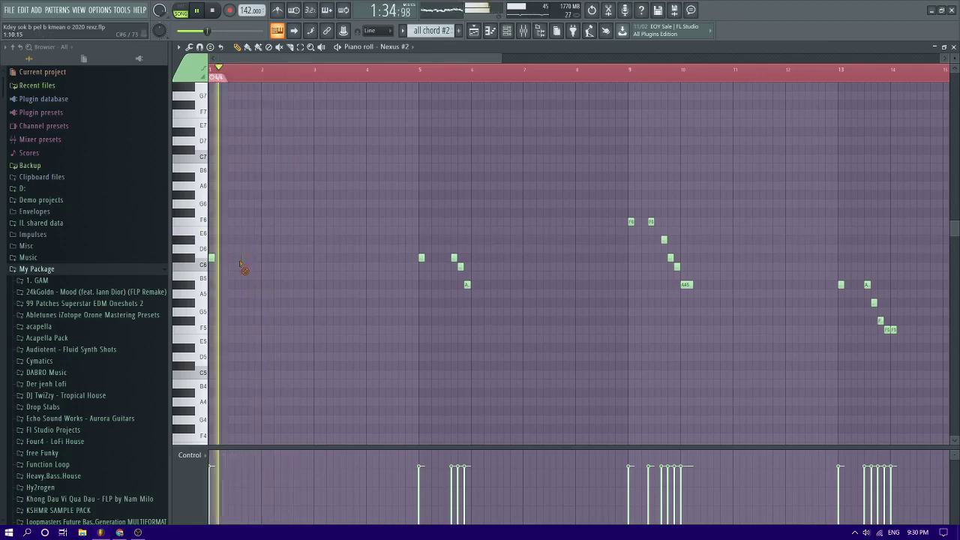
pyautogui.press('space')
pyautogui.scroll(3, 239, 247)
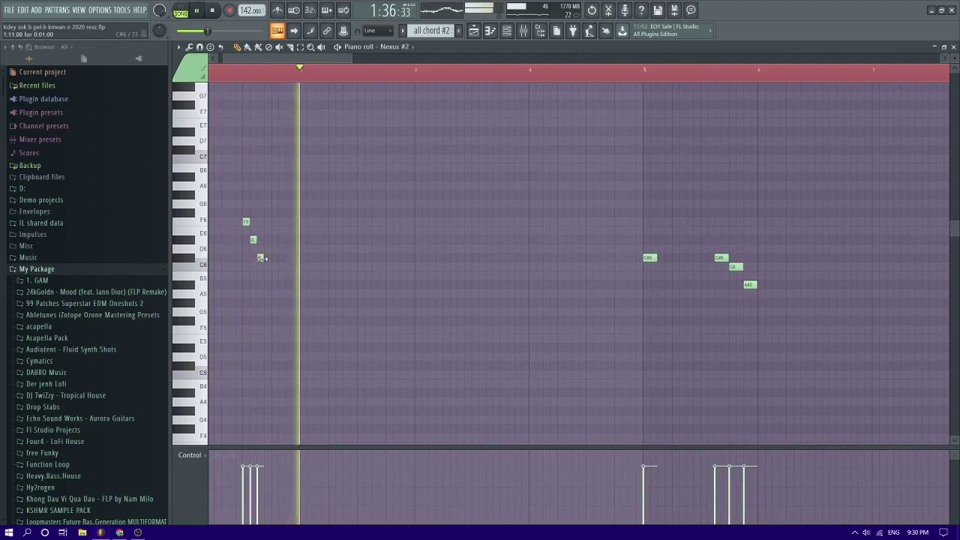
pyautogui.moveTo(263, 258); pyautogui.dragTo(270, 258)
# Try shortening the F6 and D#6 notes at steps 9 and 10 of bar 1 to half a step each, with playback
pyautogui.scroll(-2, 266, 257)
pyautogui.scroll(5, 240, 214)
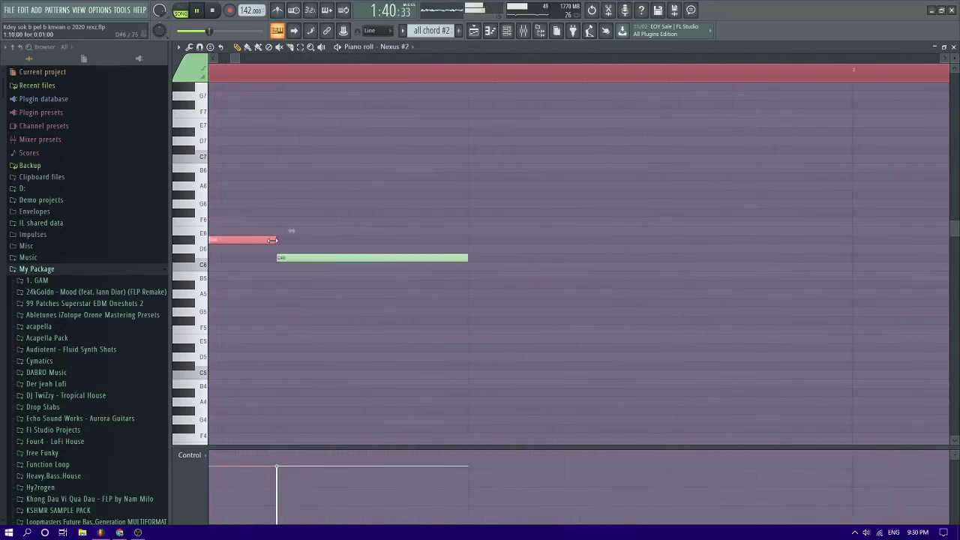
pyautogui.press('space')
pyautogui.scroll(-3, 320, 214)
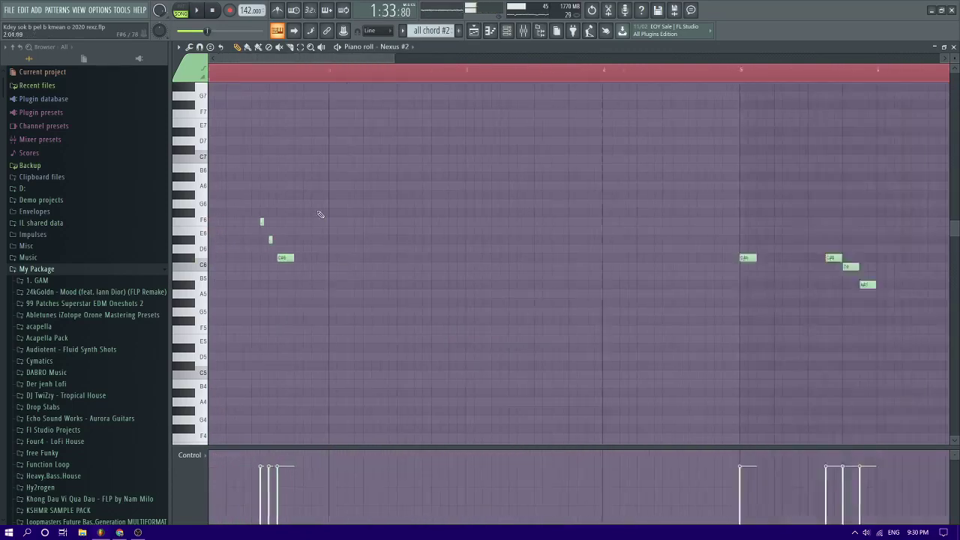
pyautogui.scroll(2, 253, 237)
pyautogui.scroll(-3, 228, 255)
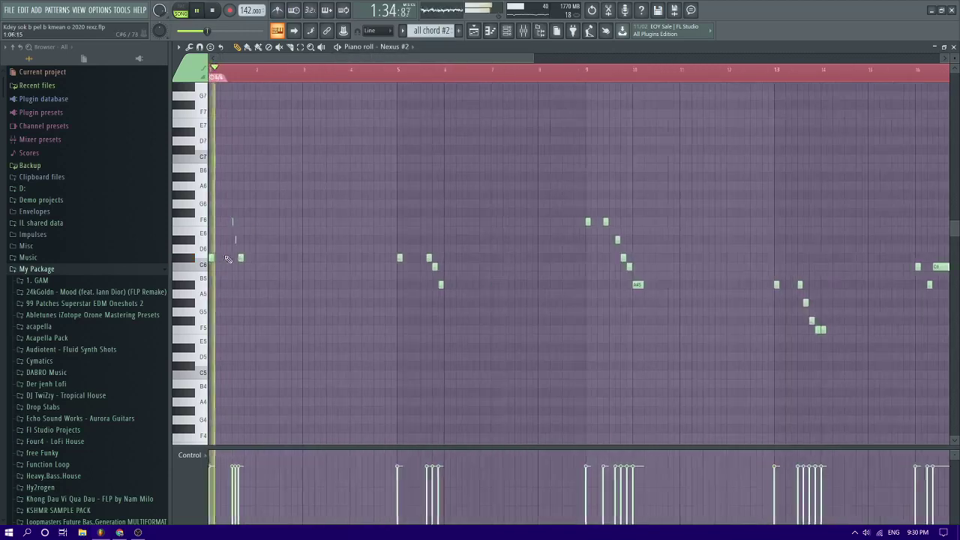
# Try the half-step D#6 directly behind the F6 in step 9 of bar 1, then back at step 10, auditioning both placements
pyautogui.scroll(5, 241, 240)
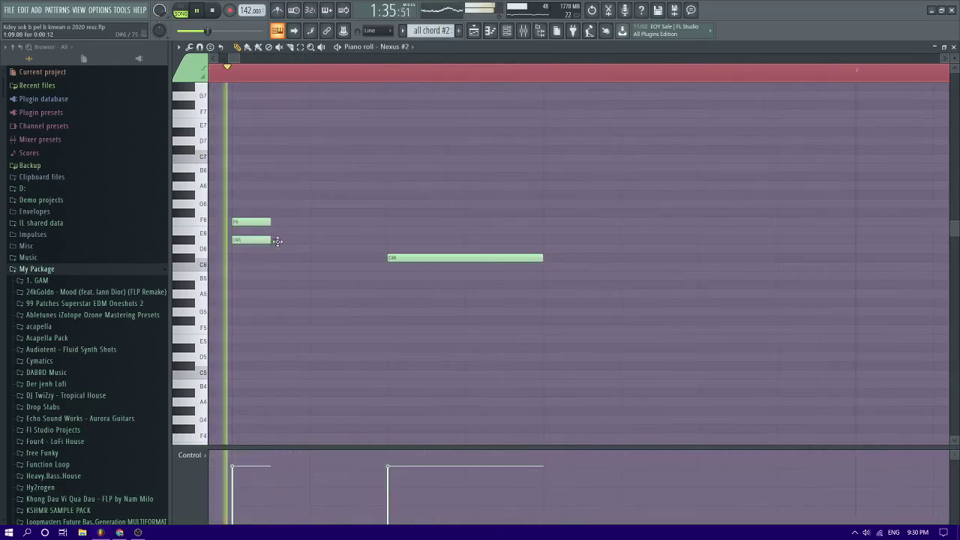
pyautogui.rightClick(262, 238)
pyautogui.press('space')
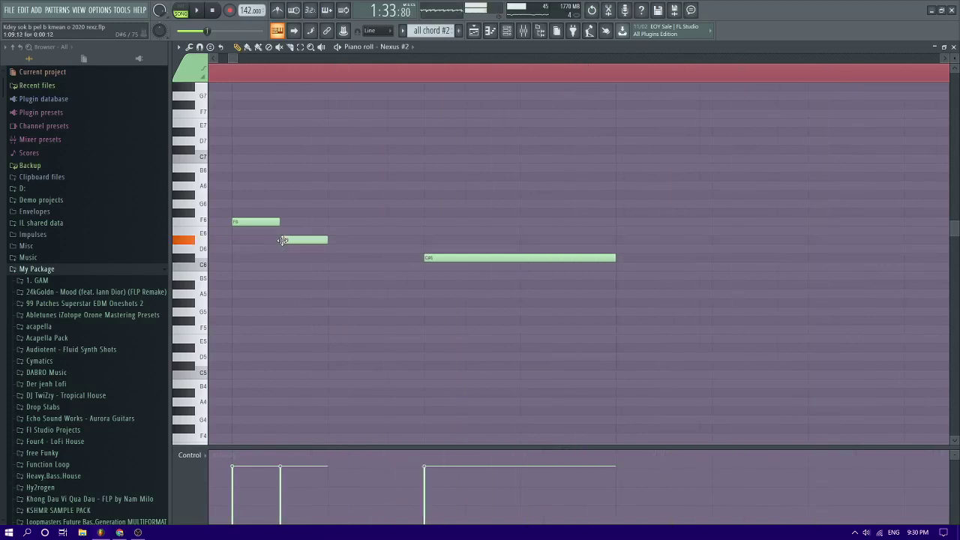
pyautogui.scroll(-4, 298, 221)
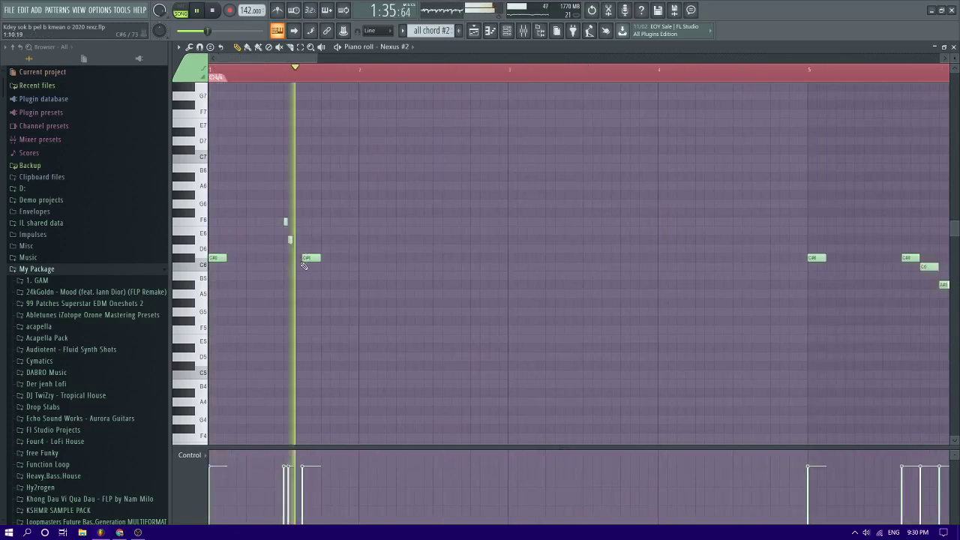
pyautogui.scroll(3, 293, 251)
pyautogui.press('space')
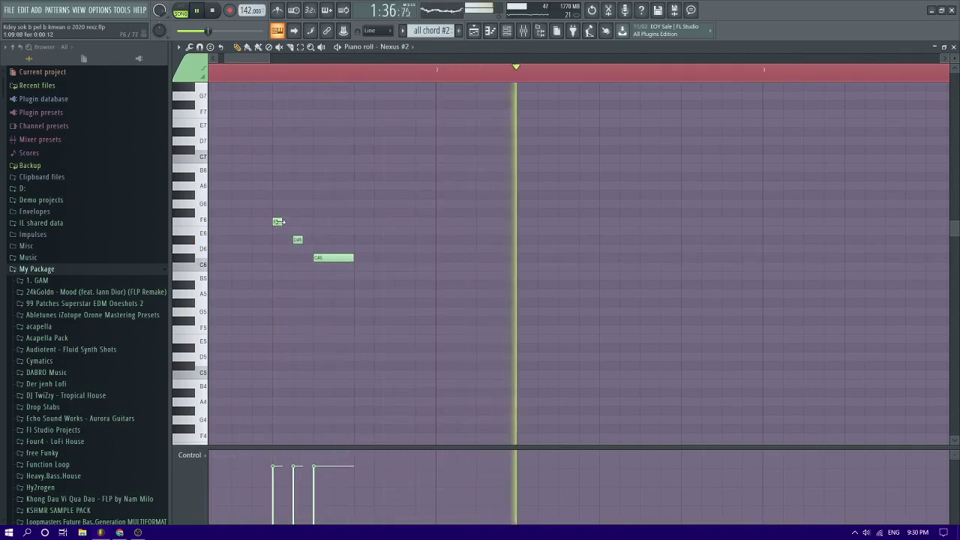
# Delete the half-step F6 and D#6 from bar 1 and place a single one-step F6 at step 9
pyautogui.rightClick(296, 237)
pyautogui.rightClick(277, 222)
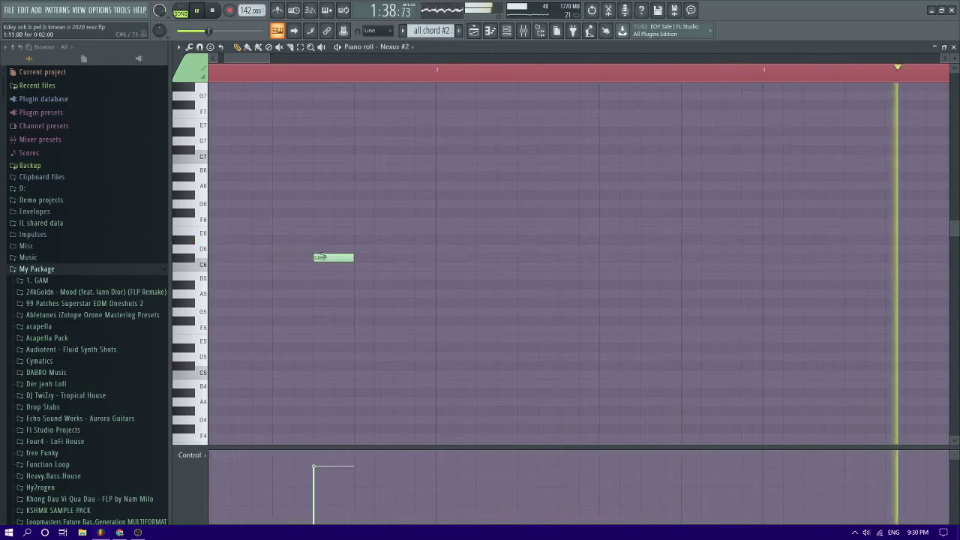
pyautogui.click(293, 222)
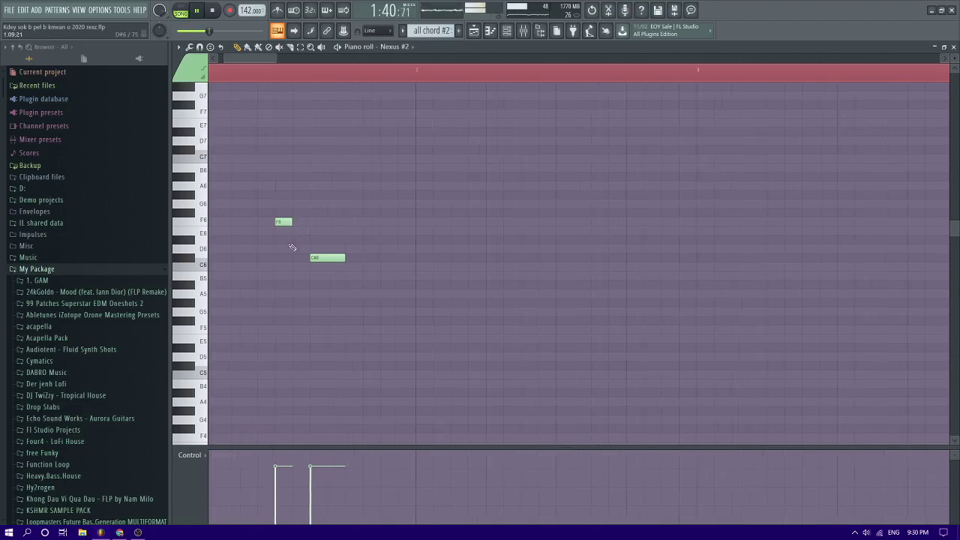
# Play the melody on to bar 9 and lengthen that bar's opening F6 to six steps, up to the next F6
pyautogui.keyDown('ctrl'); pyautogui.scroll(-4, 293, 248); pyautogui.keyUp('ctrl')
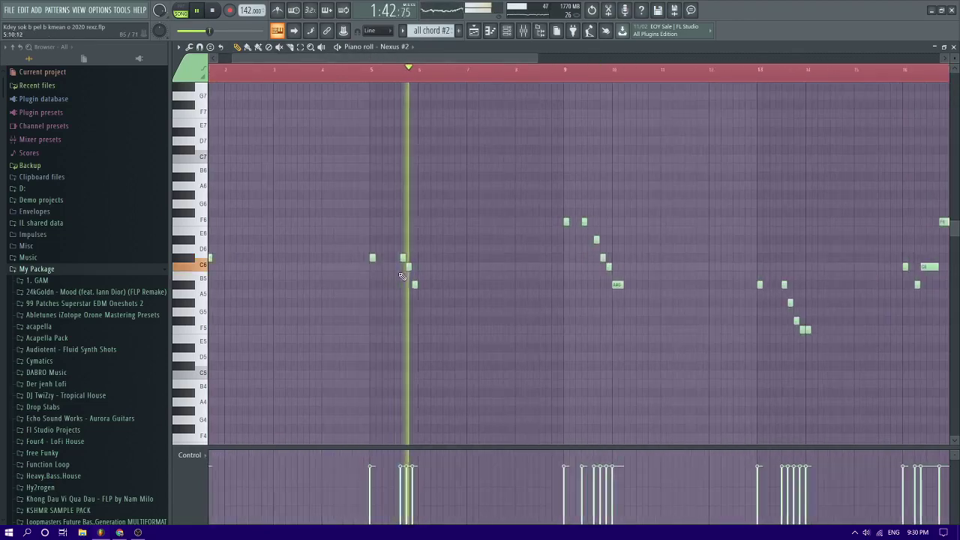
pyautogui.keyDown('ctrl'); pyautogui.scroll(3, 422, 283); pyautogui.keyUp('ctrl')
pyautogui.keyDown('ctrl'); pyautogui.scroll(-4, 409, 276); pyautogui.keyUp('ctrl')
pyautogui.keyDown('ctrl'); pyautogui.scroll(2, 399, 273); pyautogui.keyUp('ctrl')
pyautogui.keyDown('ctrl'); pyautogui.scroll(-3, 419, 273); pyautogui.keyUp('ctrl')
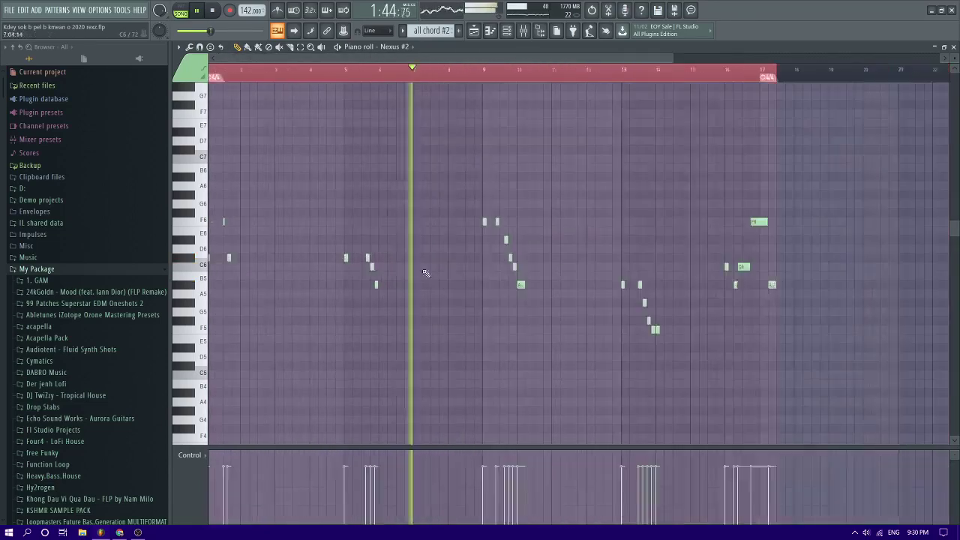
pyautogui.keyDown('ctrl'); pyautogui.scroll(3, 480, 253); pyautogui.keyUp('ctrl')
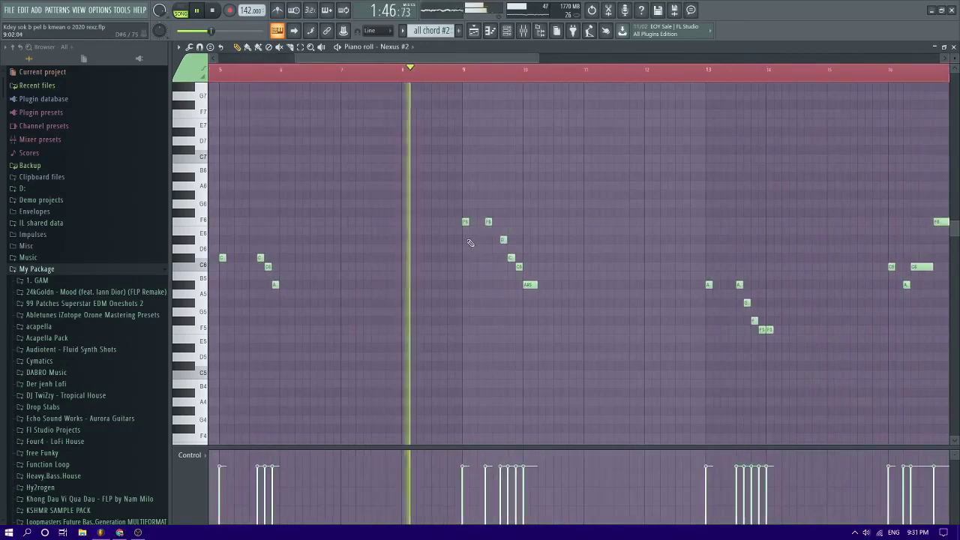
pyautogui.moveTo(467, 222); pyautogui.dragTo(484, 223)
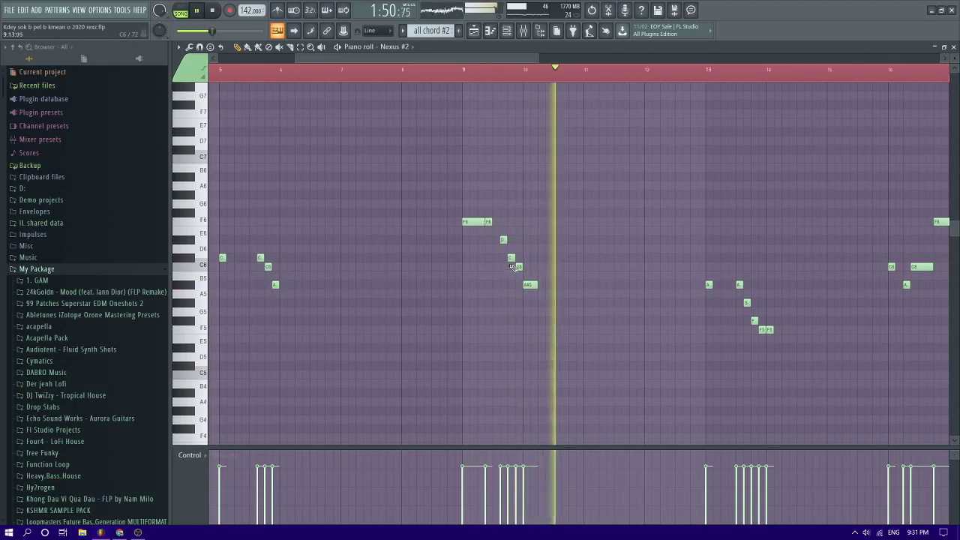
# Lengthen the A#5 at the start of bar 13 to four steps and play from that bar
pyautogui.keyDown('ctrl'); pyautogui.scroll(-3, 513, 266); pyautogui.keyUp('ctrl')
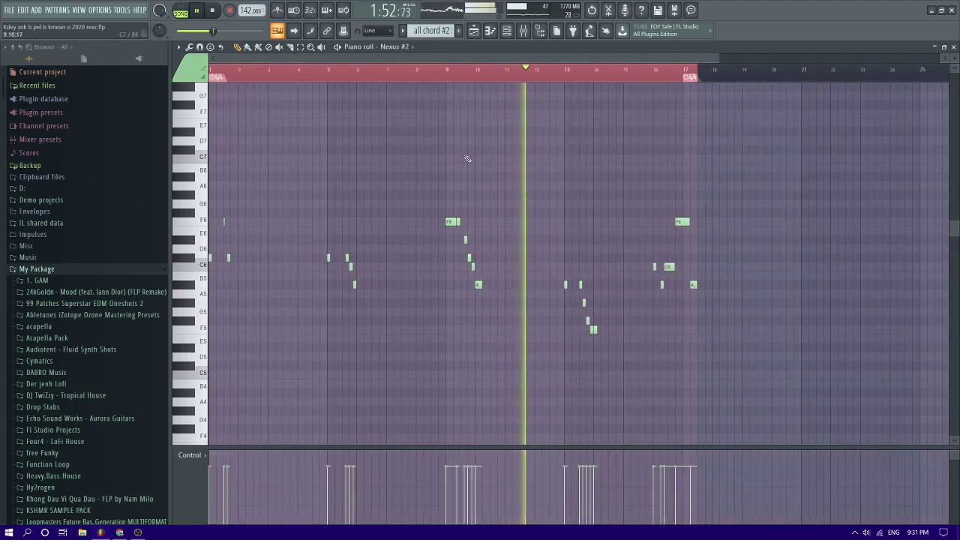
pyautogui.hotkey('ctrl', 'a')
pyautogui.hotkey('ctrl', 'd')
pyautogui.keyDown('ctrl'); pyautogui.scroll(3, 577, 195); pyautogui.keyUp('ctrl')
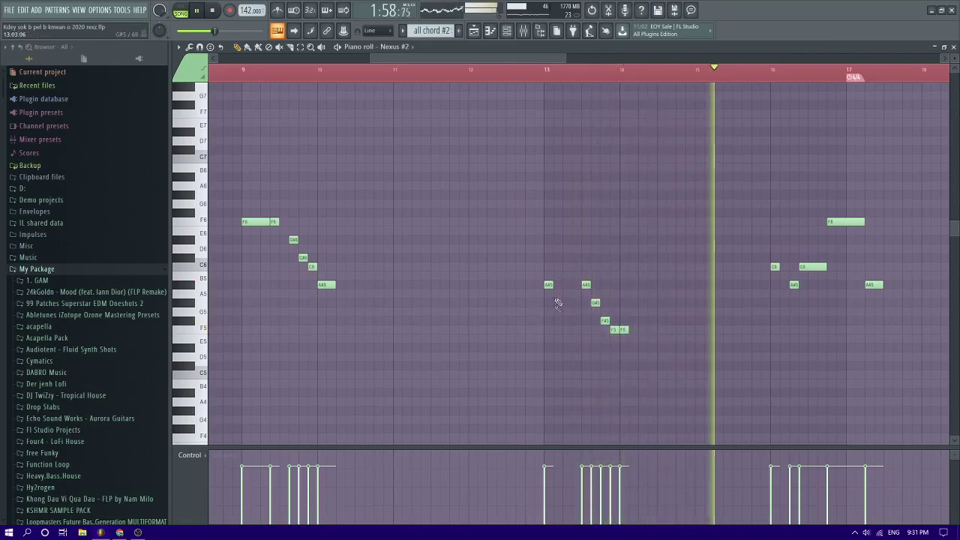
pyautogui.click(553, 75)
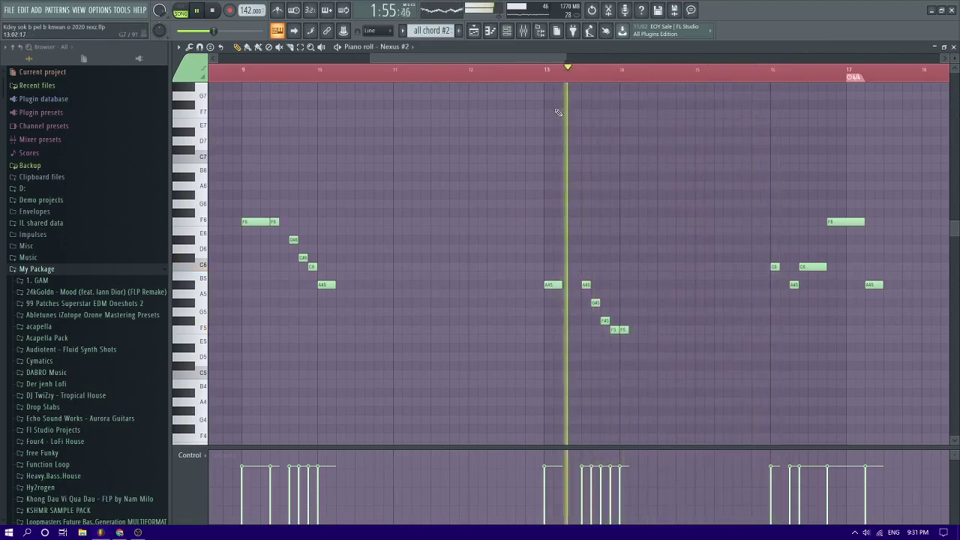
# Replace the F5 at step 1 of bar 14 with a four-step C#5, auditioning D#5 and C5 on the way
pyautogui.rightClick(622, 330)
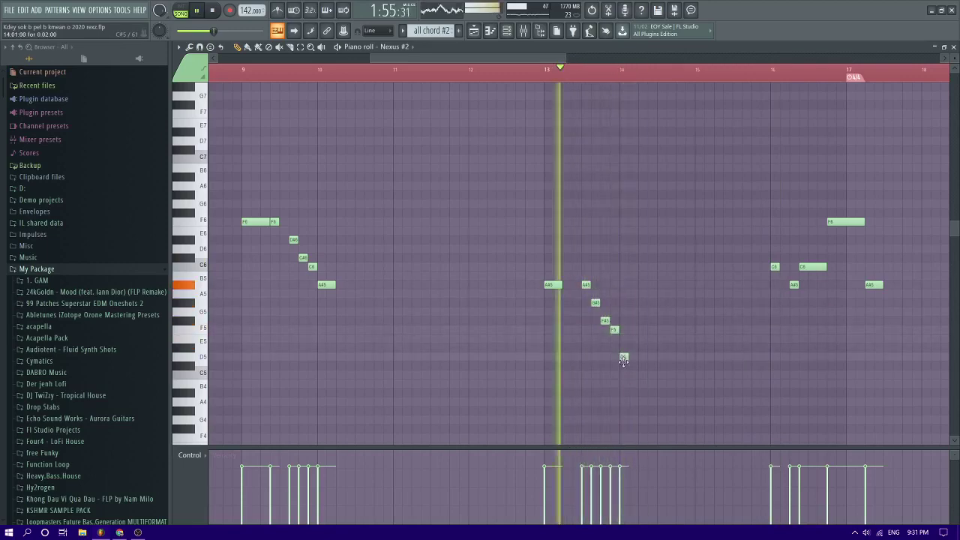
pyautogui.moveTo(623, 359); pyautogui.dragTo(637, 366)
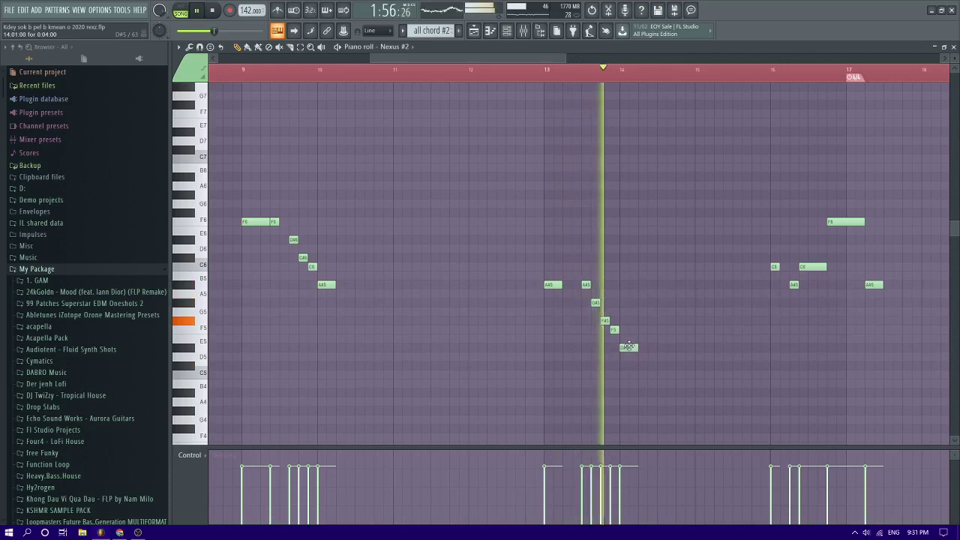
pyautogui.moveTo(628, 348); pyautogui.dragTo(630, 376)
pyautogui.press('space')
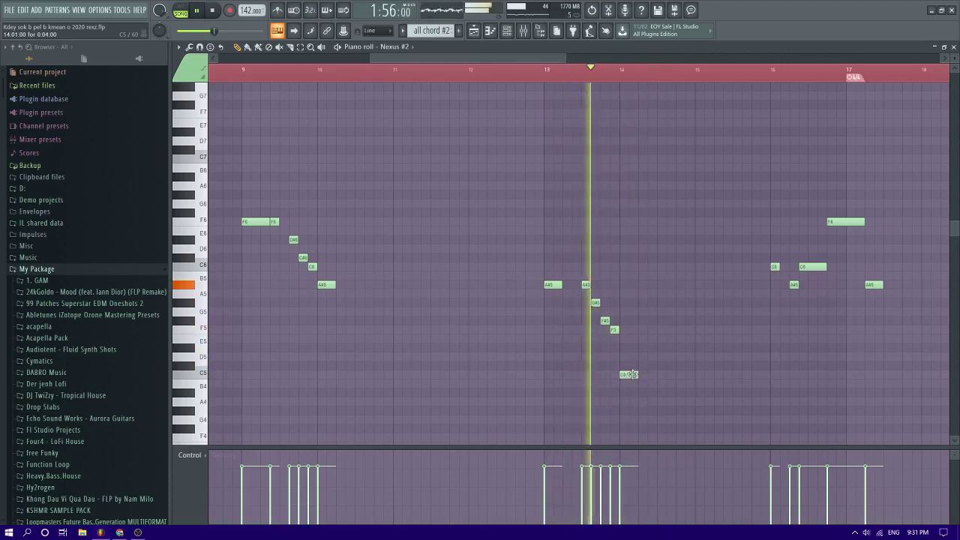
pyautogui.scroll(-3, 632, 374)
pyautogui.press('space')
pyautogui.moveTo(628, 295)
pyautogui.mouseDown()
pyautogui.moveTo(629, 211)
pyautogui.moveTo(625, 283)
pyautogui.mouseUp()
# Listen to the reworked melody from bar 14 through its ending in bar 17
pyautogui.scroll(3, 629, 203)
pyautogui.scroll(-3, 619, 233)
pyautogui.scroll(-3, 648, 227)
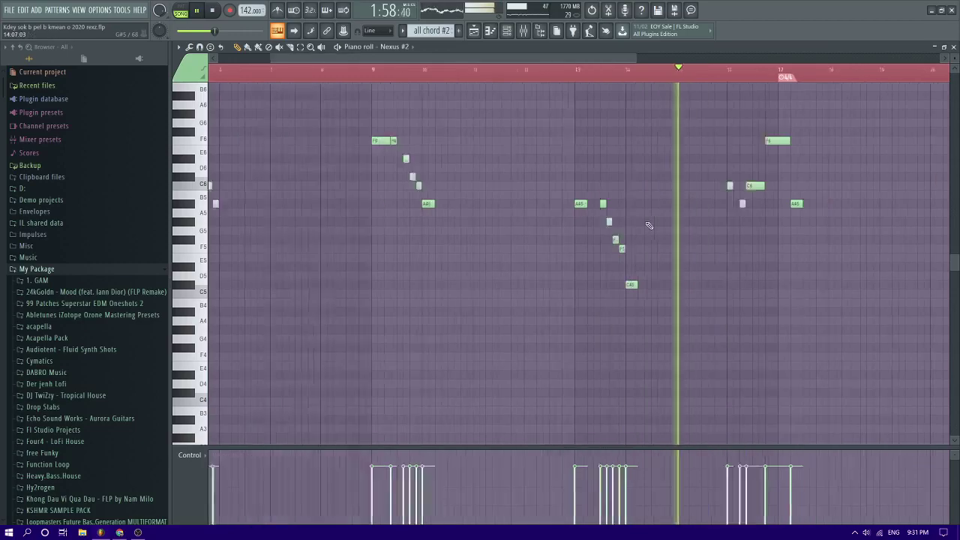
pyautogui.scroll(3, 615, 154)
pyautogui.scroll(-3, 613, 158)
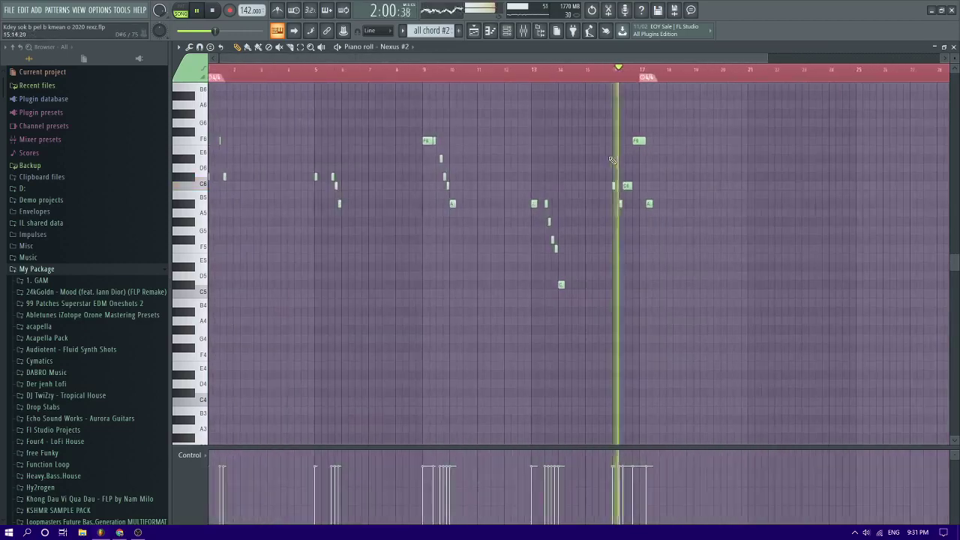
pyautogui.scroll(4, 683, 176)
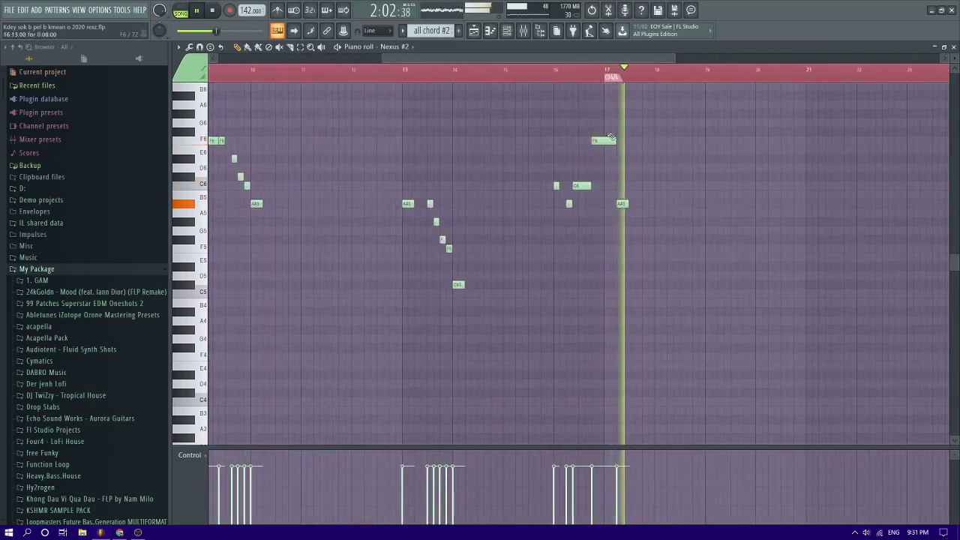
# Lower the long F6 note just before bar 17 of the melody to C#6 and return to the playlist
pyautogui.moveTo(605, 141); pyautogui.dragTo(606, 162)
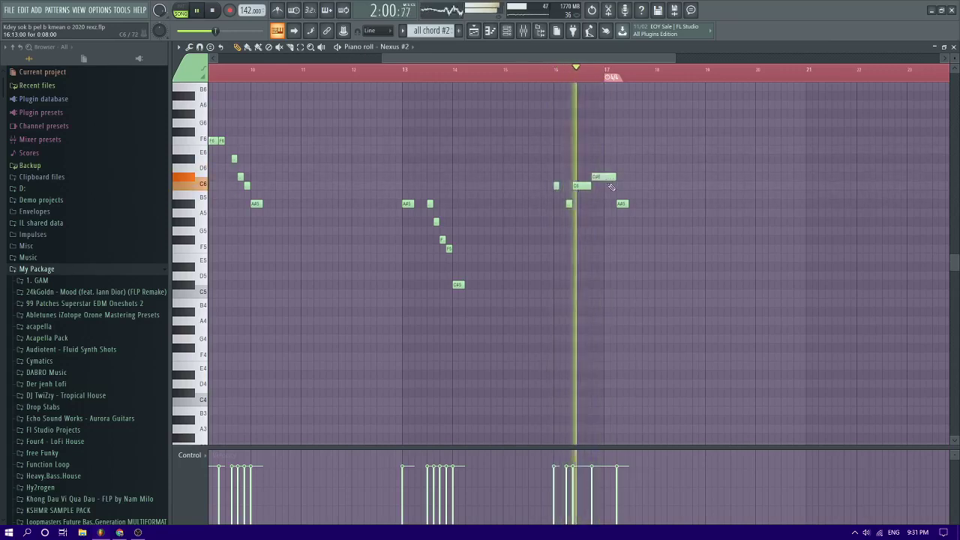
pyautogui.scroll(-4, 612, 186)
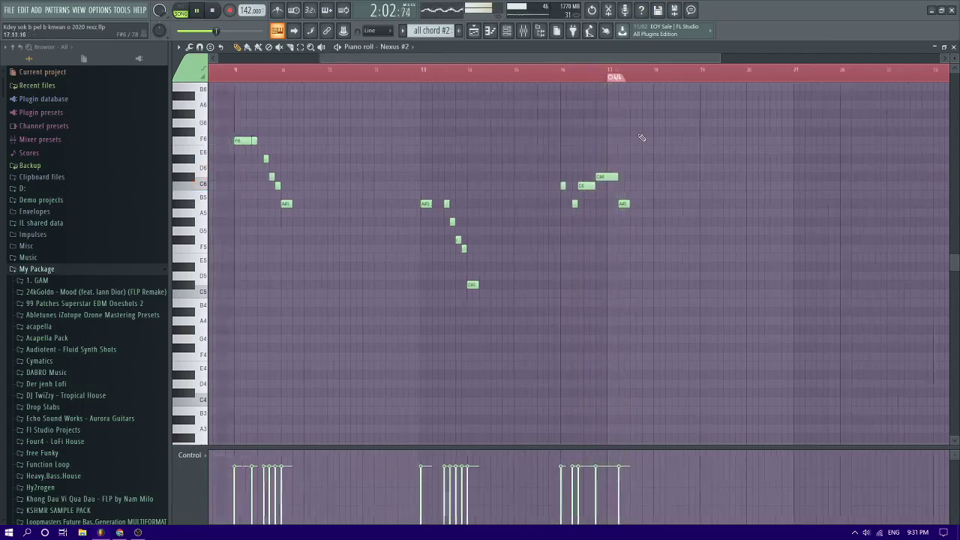
pyautogui.click(474, 31)
pyautogui.scroll(-3, 512, 142)
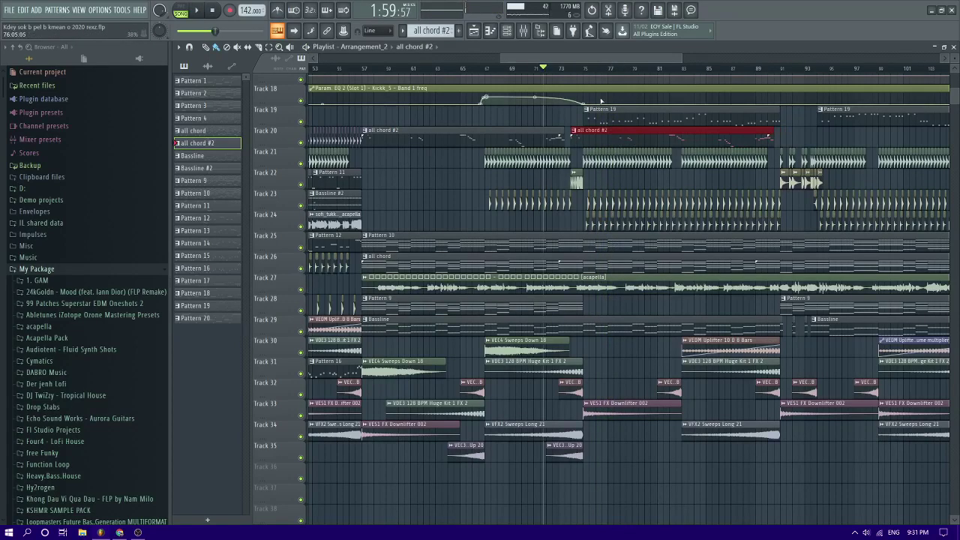
pyautogui.scroll(3, 611, 131)
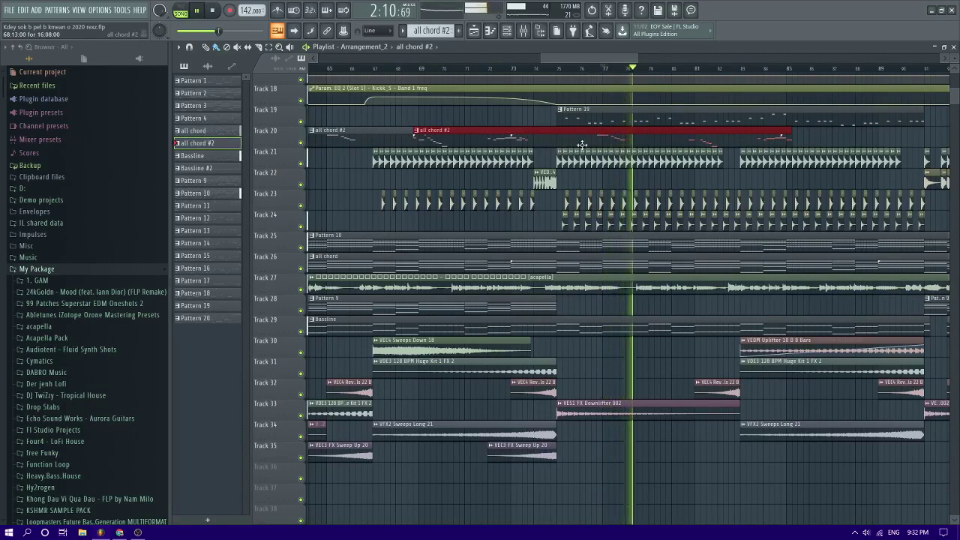
# Copy the all chord notes into the Sampler channel of a new Pattern 21, aligned to start at bar 1
pyautogui.scroll(-3, 598, 261)
pyautogui.doubleClick(553, 264)
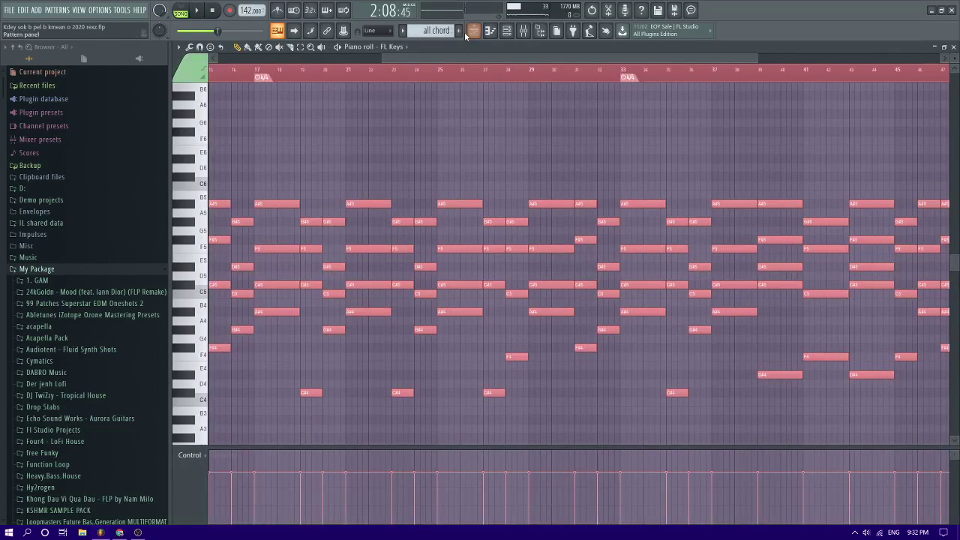
pyautogui.click(462, 32)
pyautogui.click(409, 47)
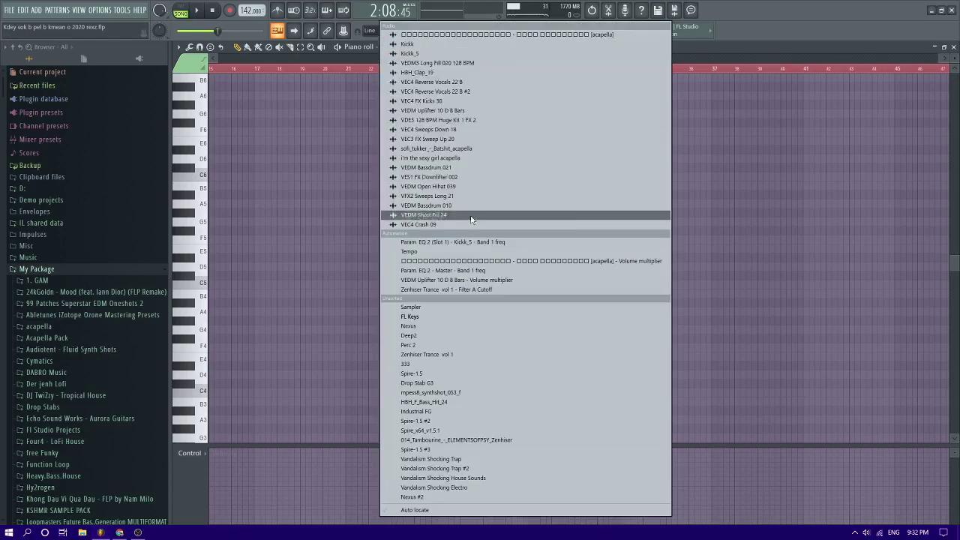
pyautogui.click(411, 308)
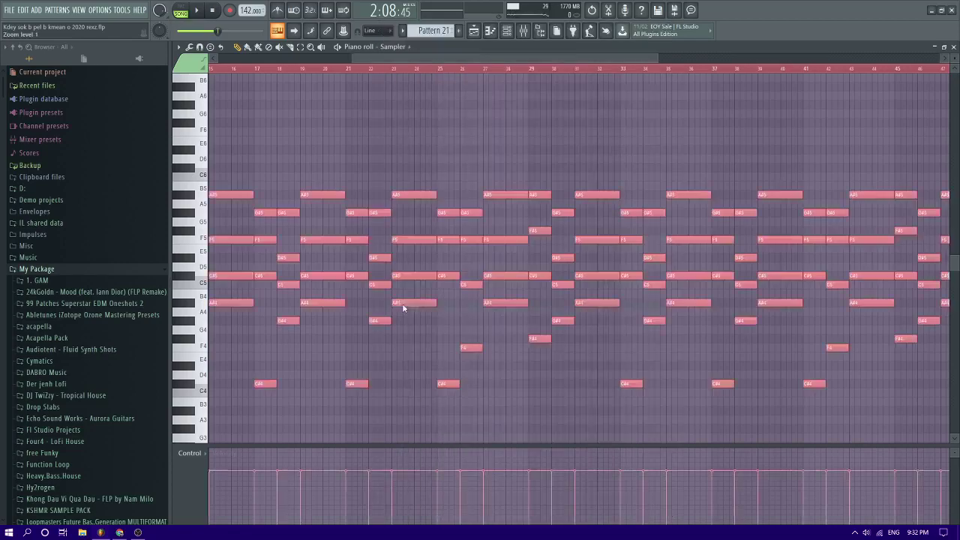
pyautogui.scroll(-3, 316, 301)
pyautogui.moveTo(347, 301); pyautogui.dragTo(214, 300)
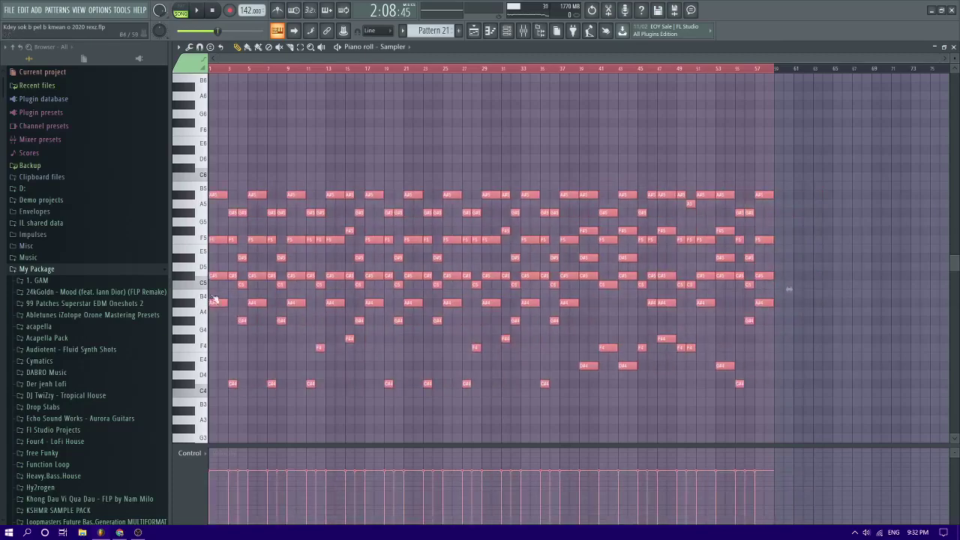
# Open the all chord #2 clip on Track 20 to check its instrument channel, and return to the playlist
pyautogui.click(475, 31)
pyautogui.scroll(3, 561, 220)
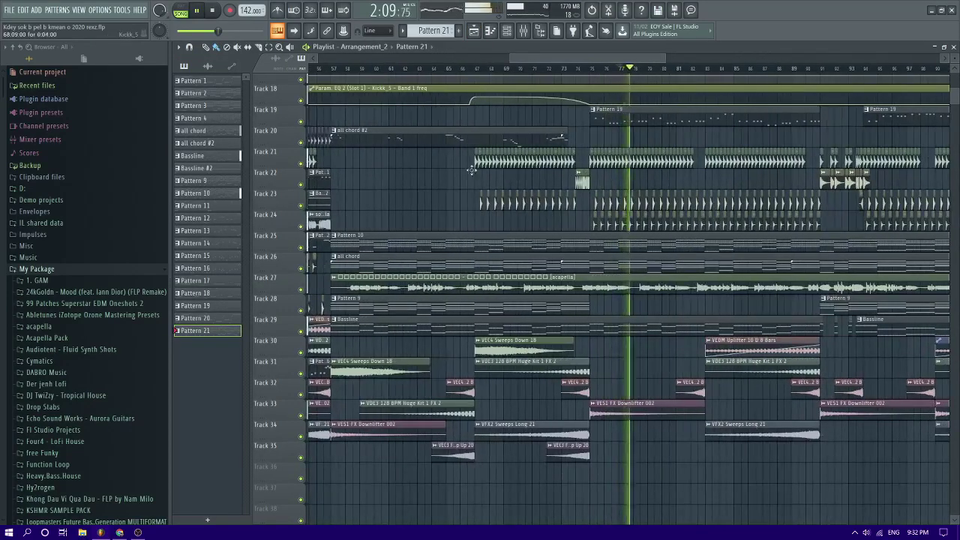
pyautogui.scroll(5, 509, 162)
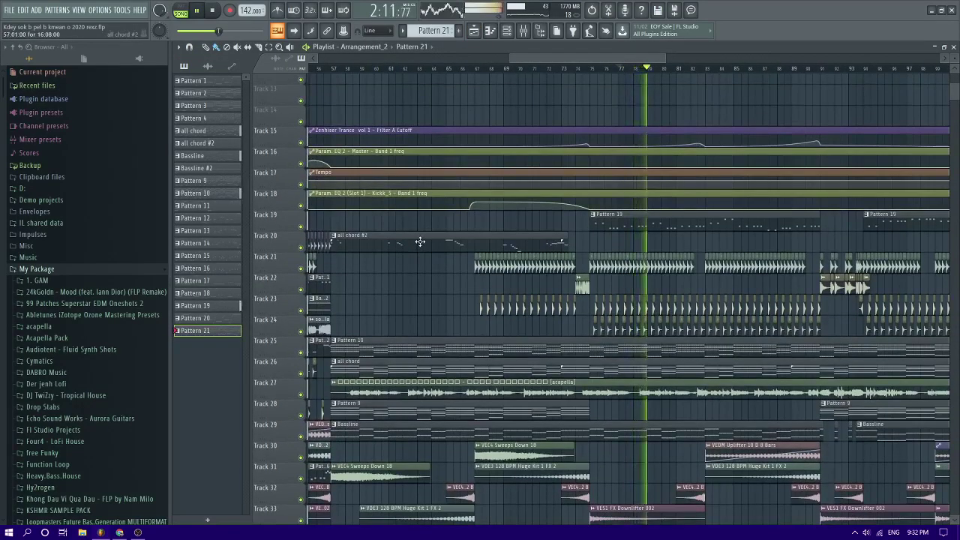
pyautogui.doubleClick(420, 241)
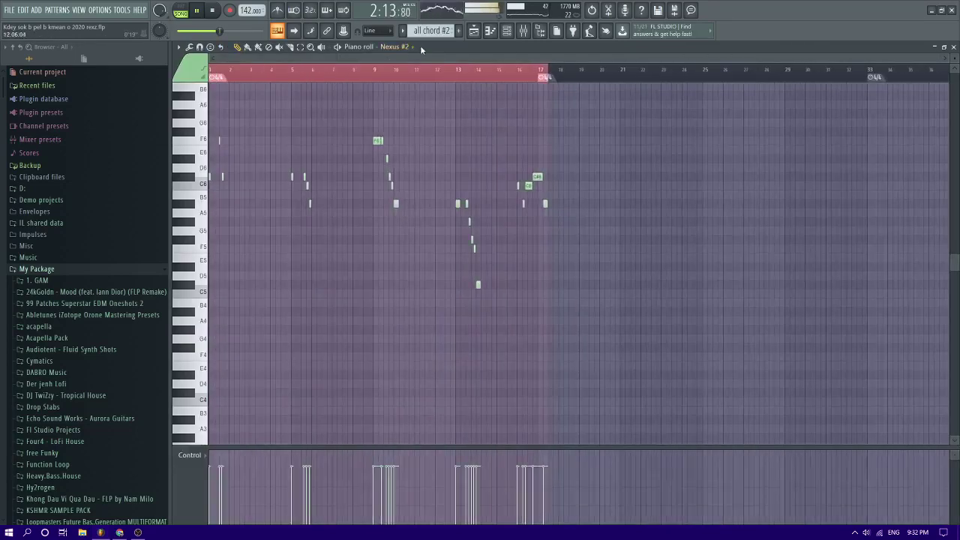
pyautogui.click(415, 47)
pyautogui.click(418, 66)
pyautogui.press('F5')
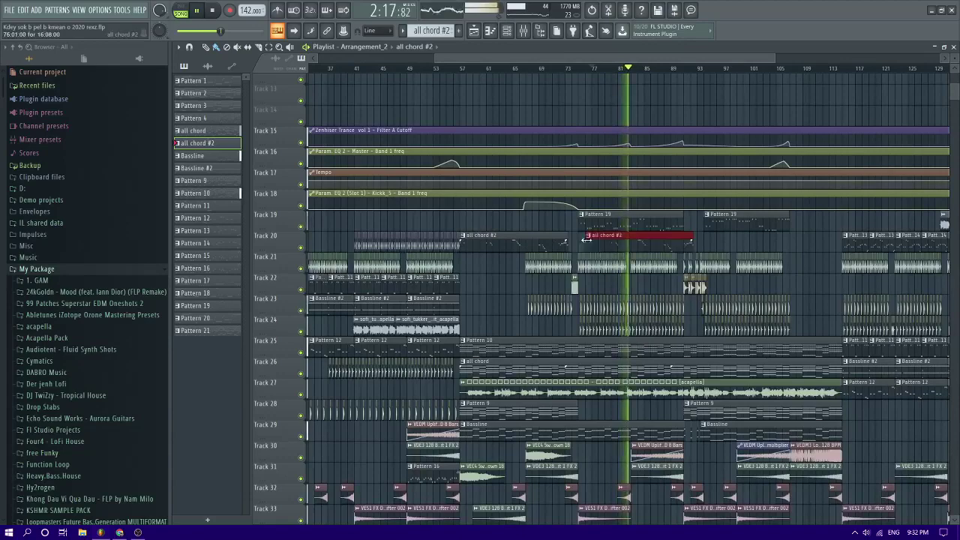
# Place Pattern 21 on Track 14 from about bar 56 and transpose all its chord notes up one octave
pyautogui.moveTo(230, 338); pyautogui.dragTo(465, 125)
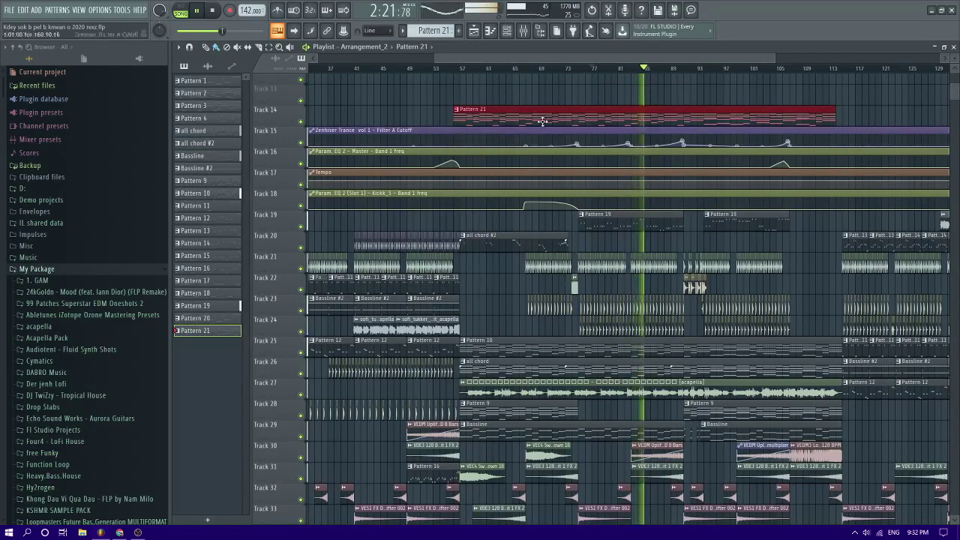
pyautogui.scroll(2, 500, 152)
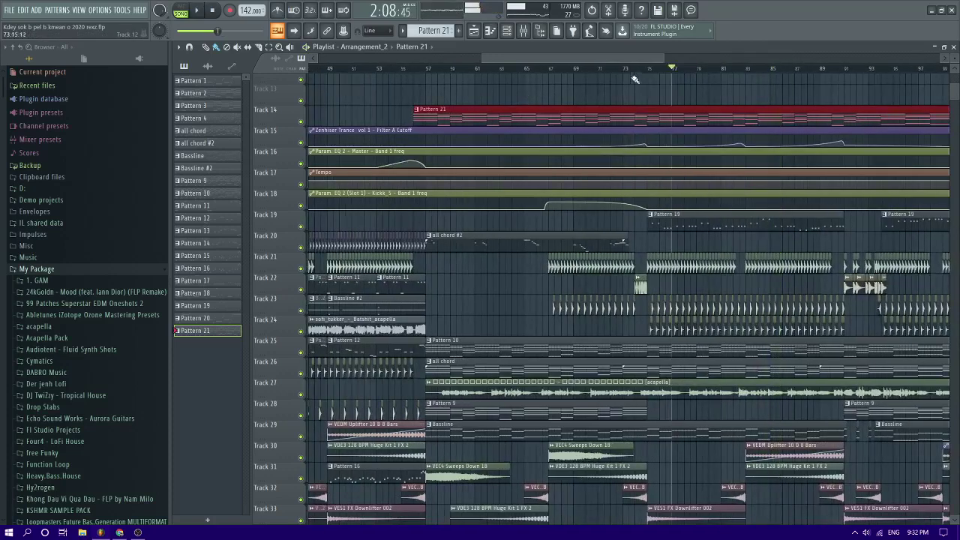
pyautogui.doubleClick(643, 112)
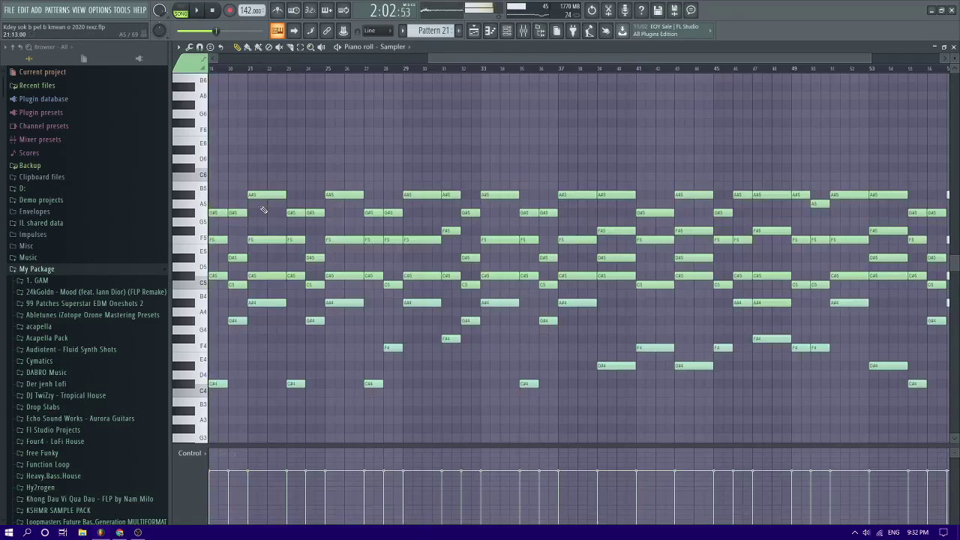
pyautogui.hotkey('ctrl', 'a')
pyautogui.hotkey('ctrl', 'Up')
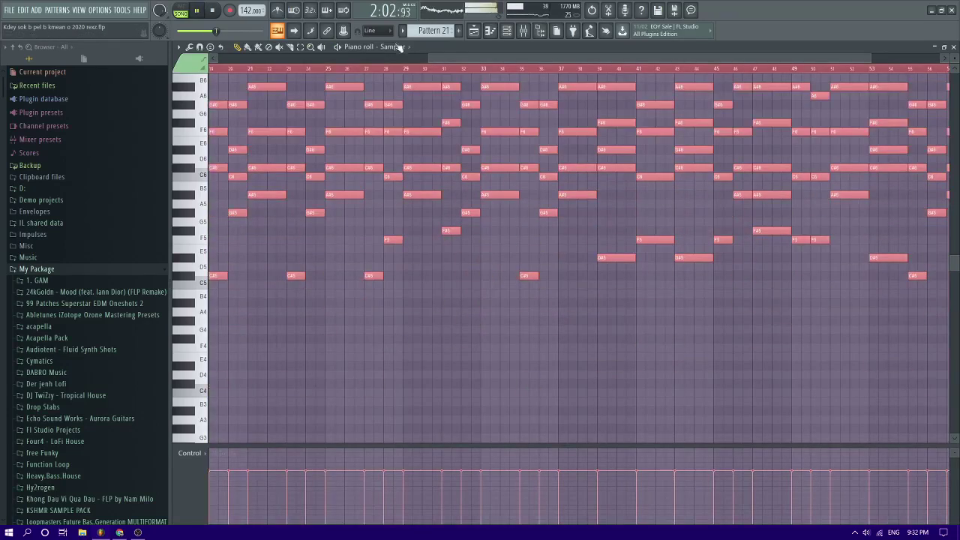
# Switch Pattern 21 to the Nexus #2 channel and place a short A#5 note at the start of bar 22
pyautogui.click(398, 46)
pyautogui.click(450, 497)
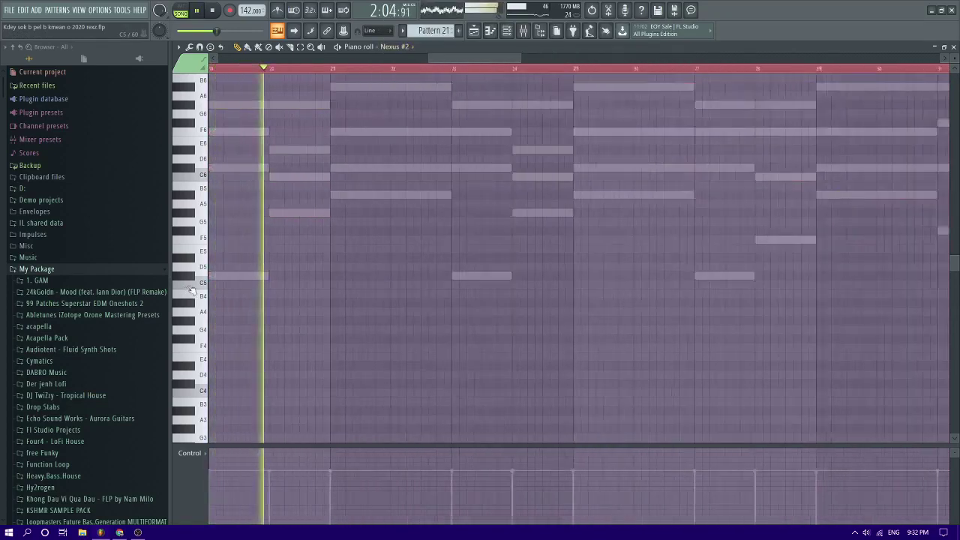
pyautogui.scroll(2, 191, 290)
pyautogui.scroll(4, 328, 264)
pyautogui.click(456, 194)
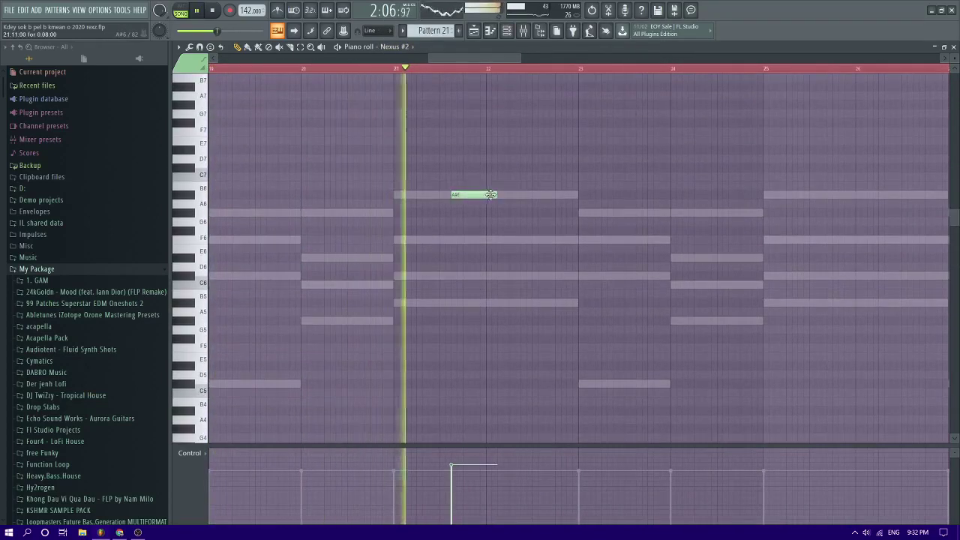
pyautogui.rightClick(490, 195)
pyautogui.press('space')
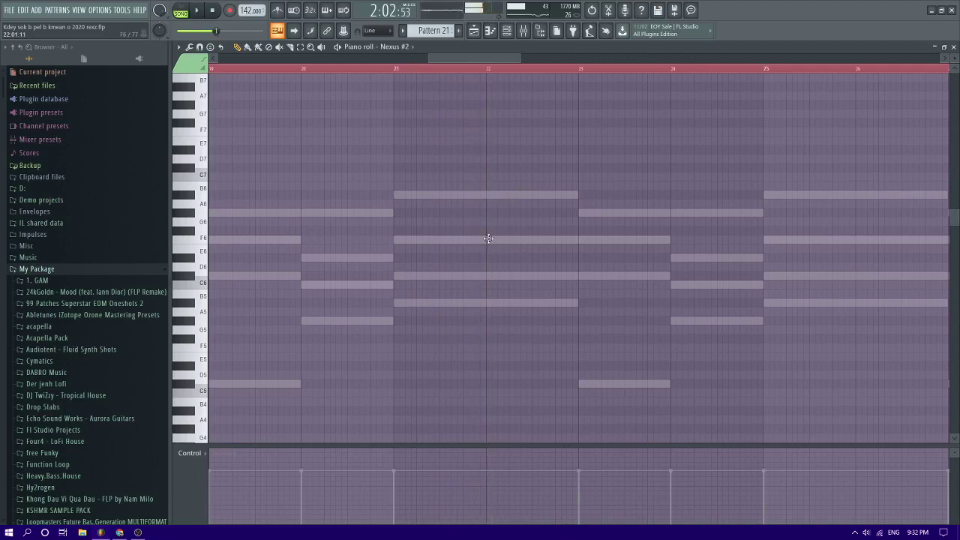
pyautogui.click(444, 74)
pyautogui.press('space')
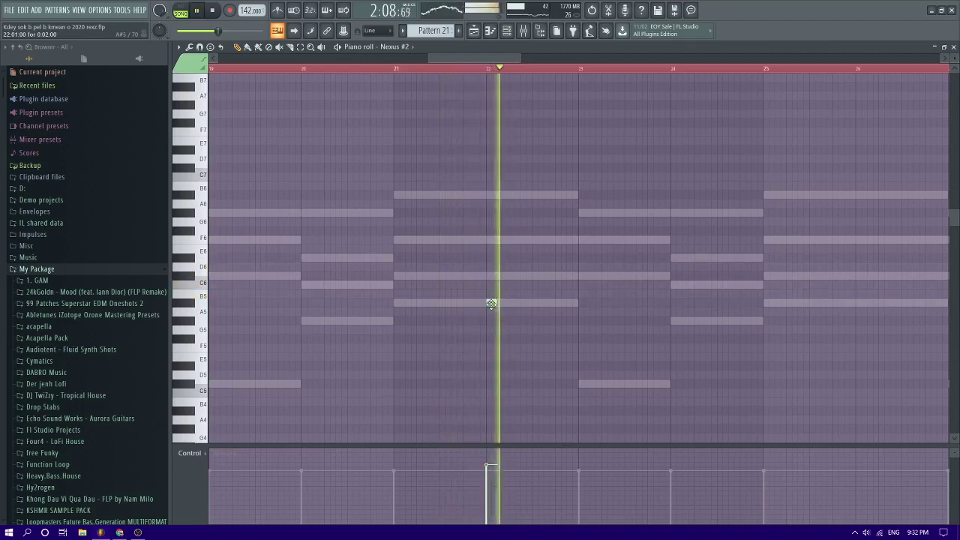
# Try continuing the phrase in bar 22 with short C#6, A#5 and G#5 notes
pyautogui.click(524, 303)
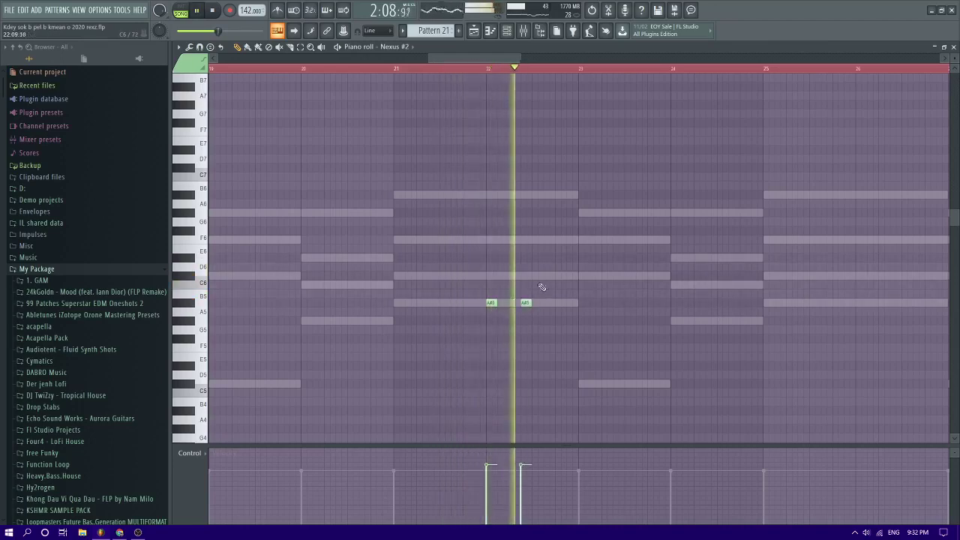
pyautogui.click(546, 276)
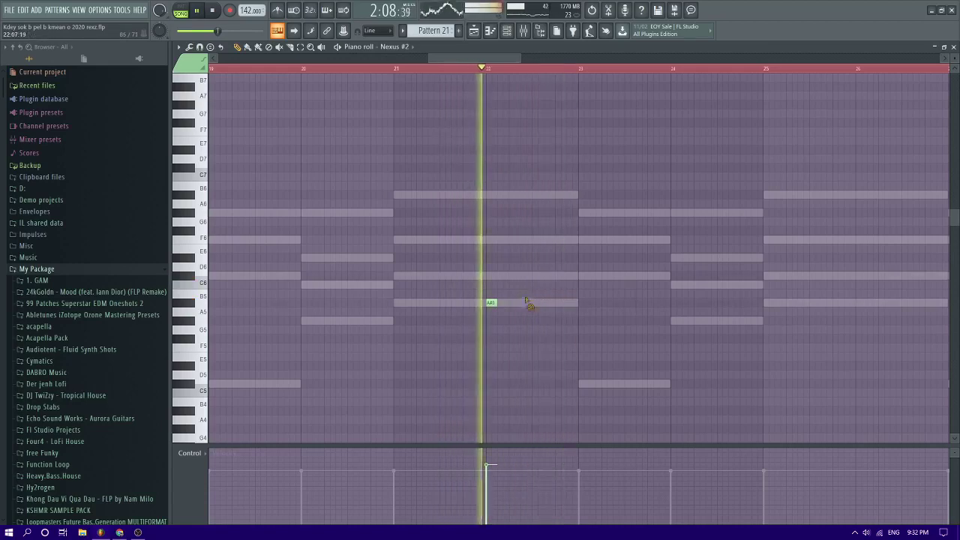
pyautogui.moveTo(530, 300); pyautogui.dragTo(525, 276)
pyautogui.click(534, 303)
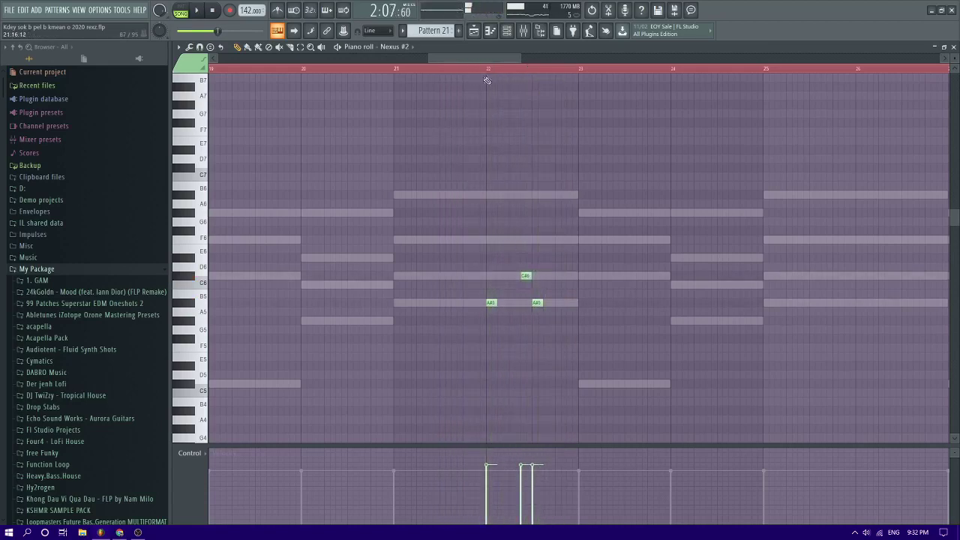
pyautogui.click(548, 320)
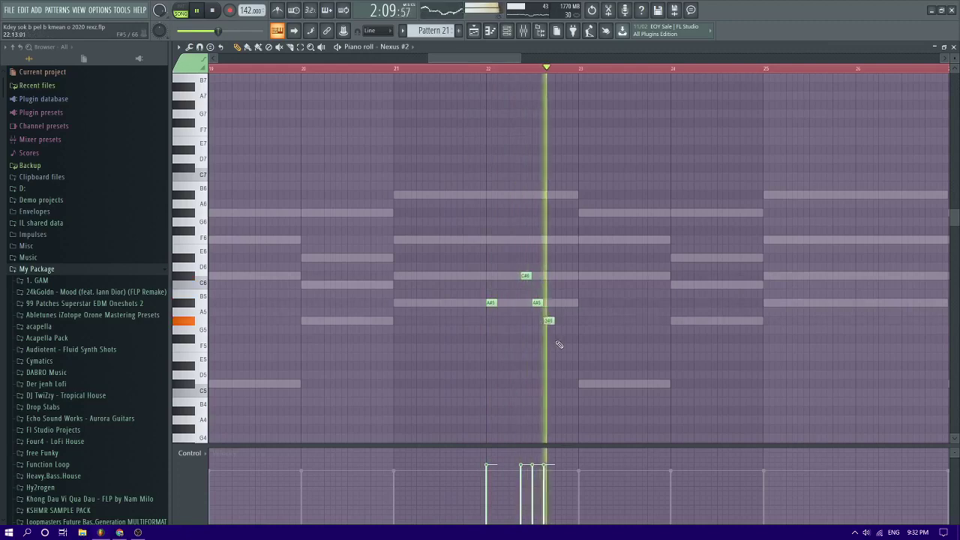
# Replace the trial A#5 and G#5 with a delayed A#5, G#5, A#5 run at the end of bar 22
pyautogui.rightClick(548, 321)
pyautogui.rightClick(537, 303)
pyautogui.click(548, 303)
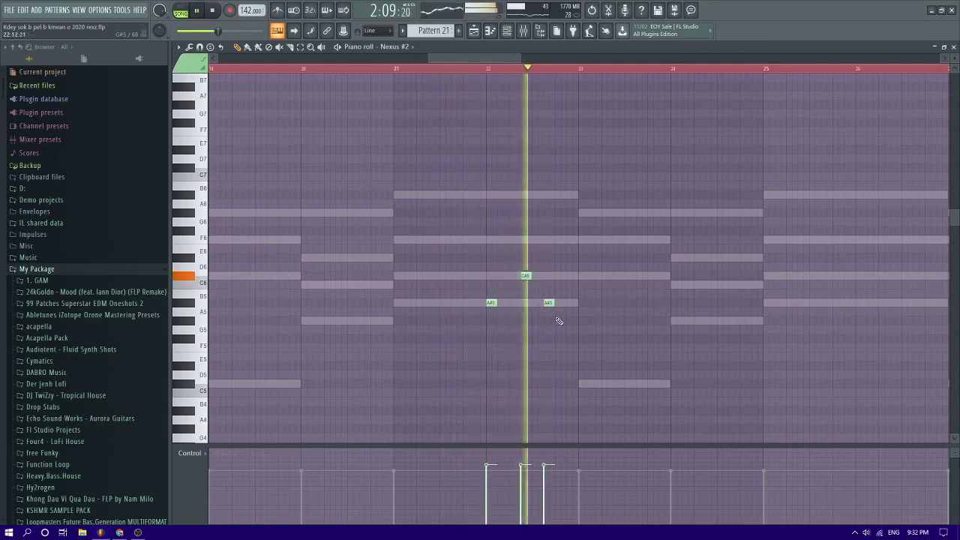
pyautogui.click(565, 322)
pyautogui.click(561, 321)
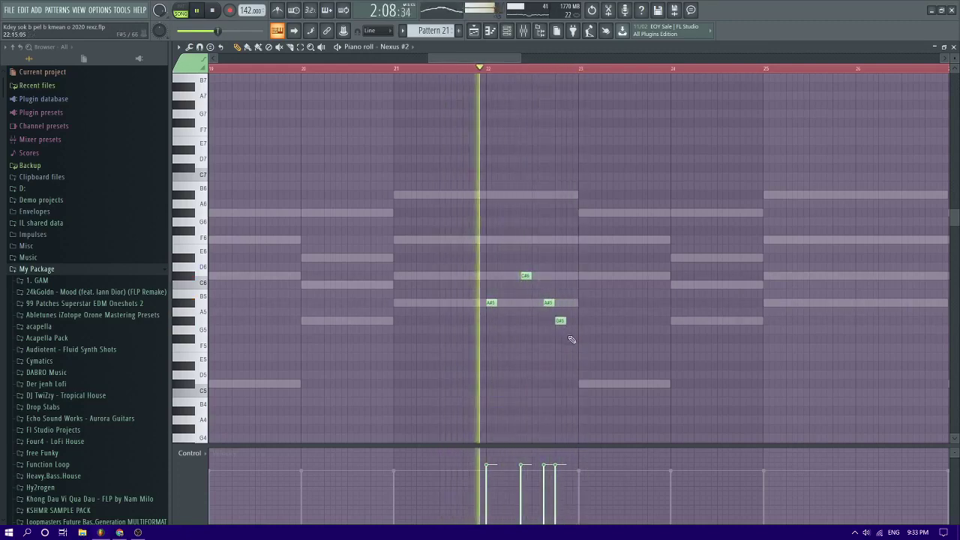
pyautogui.click(569, 303)
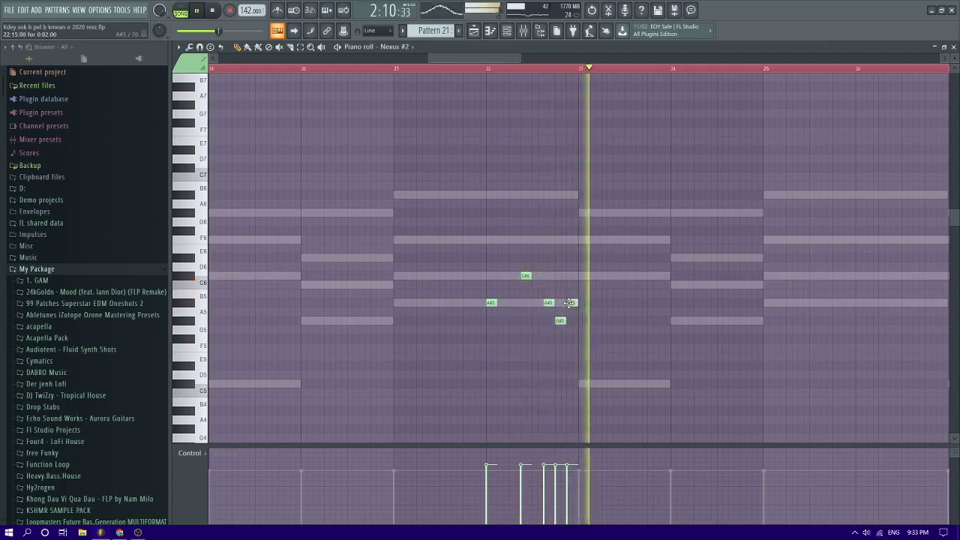
# Delete the trial notes in bar 22, keeping only its opening A#5
pyautogui.rightClick(561, 322)
pyautogui.rightClick(548, 303)
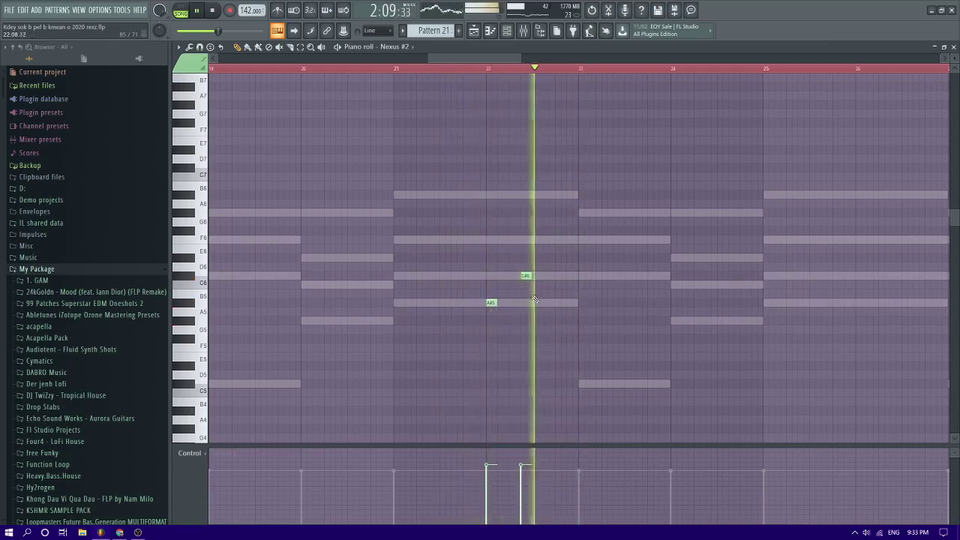
pyautogui.press('space')
pyautogui.press('space')
pyautogui.rightClick(525, 276)
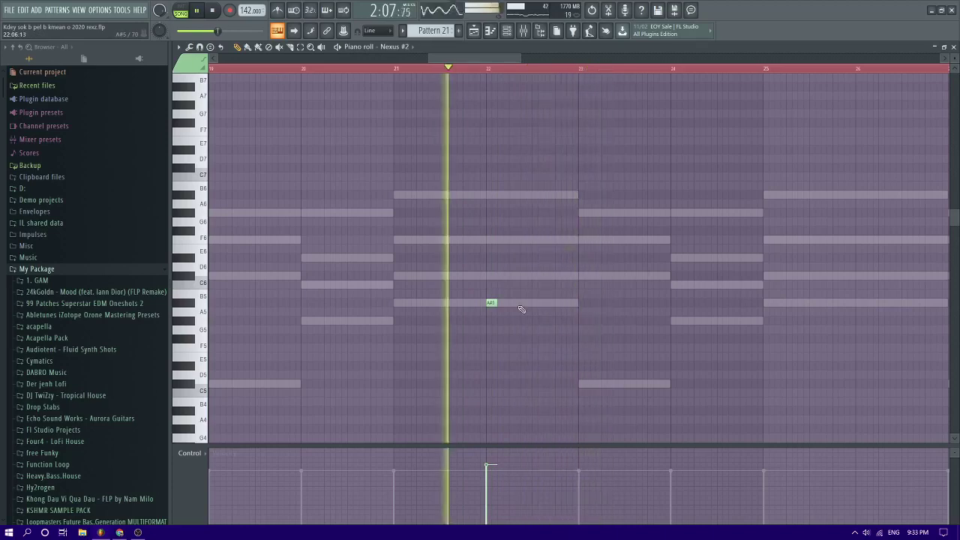
# Try two short A#5 notes in the second half of bar 22 and remove them again
pyautogui.click(536, 302)
pyautogui.click(558, 302)
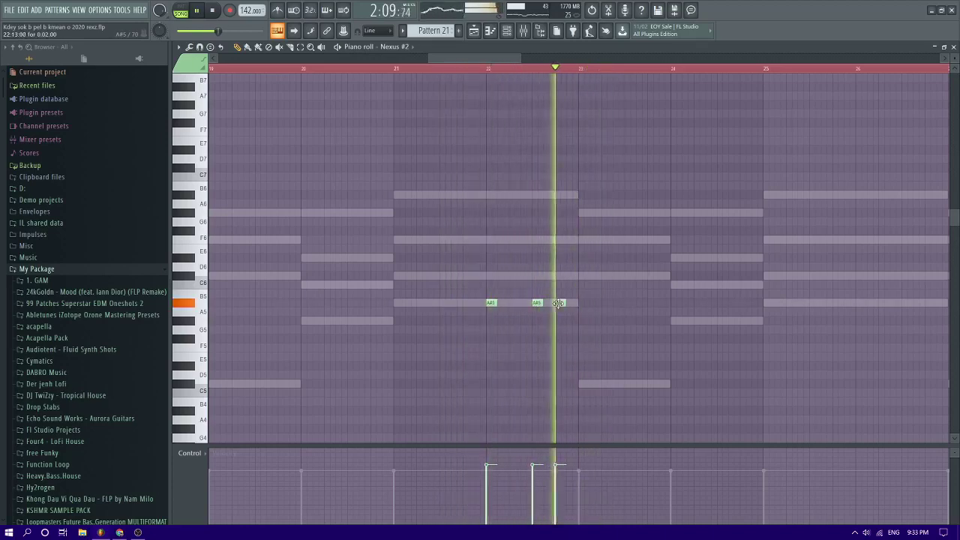
pyautogui.rightClick(559, 302)
pyautogui.rightClick(534, 303)
# Add a second short A#5 at 22:07, try a C#6 after it, and replay the phrase
pyautogui.click(525, 302)
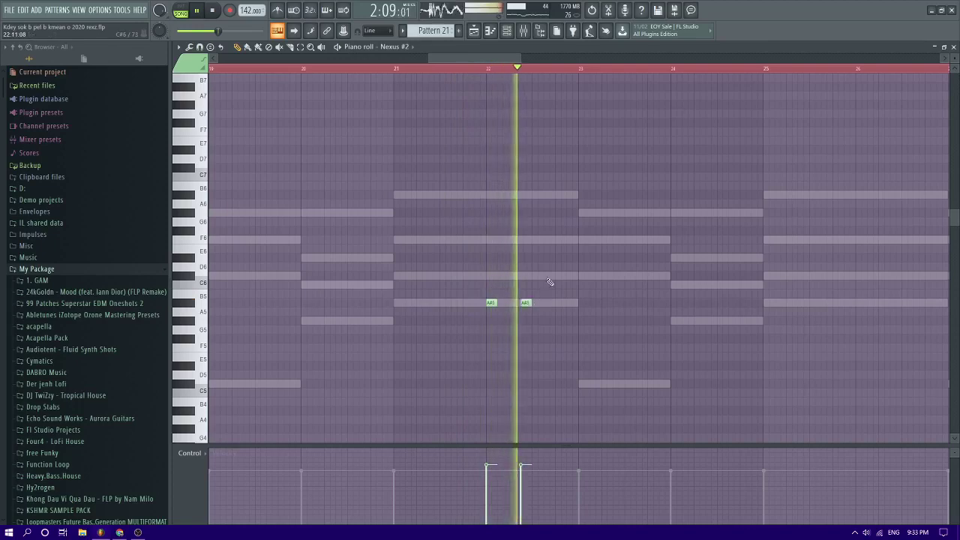
pyautogui.click(547, 276)
pyautogui.press('space')
pyautogui.press('space')
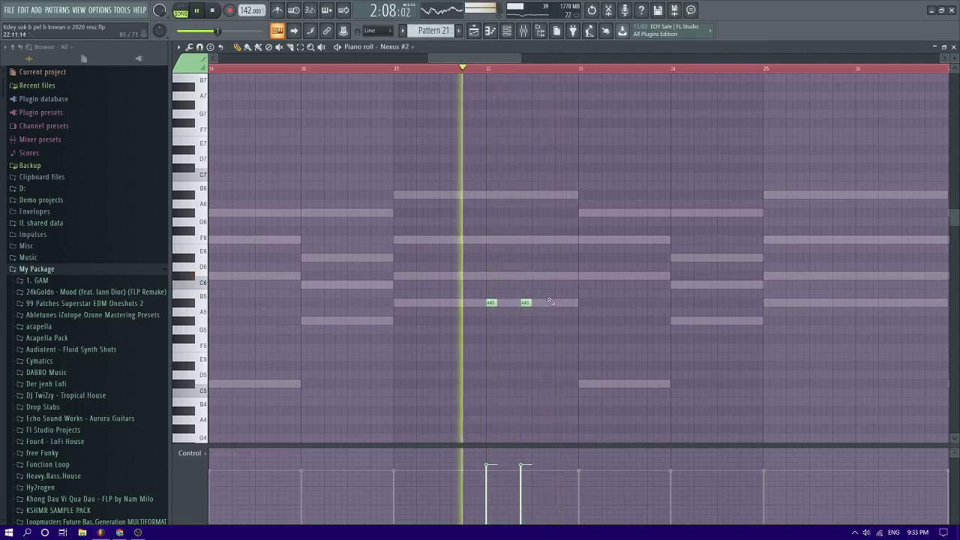
pyautogui.scroll(-3, 549, 285)
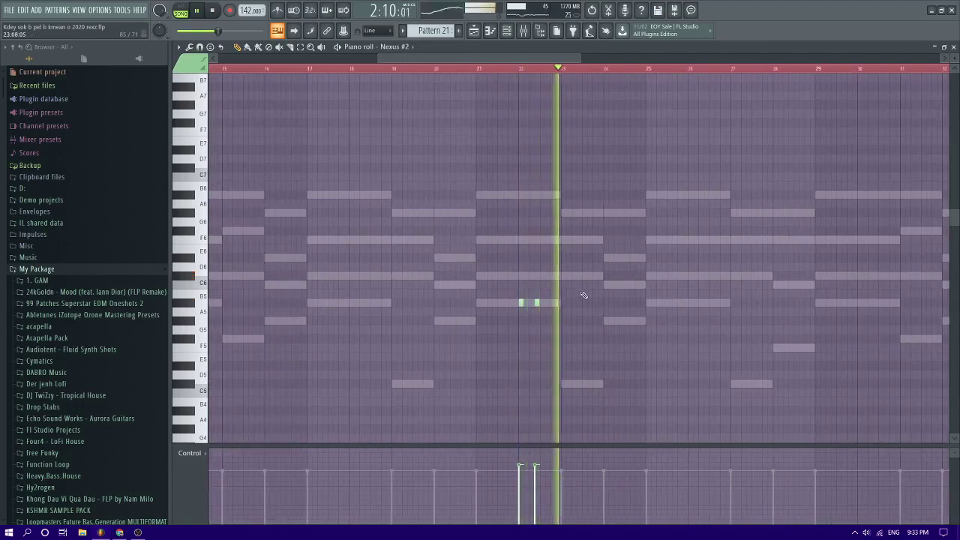
pyautogui.scroll(4, 592, 293)
pyautogui.scroll(2, 518, 251)
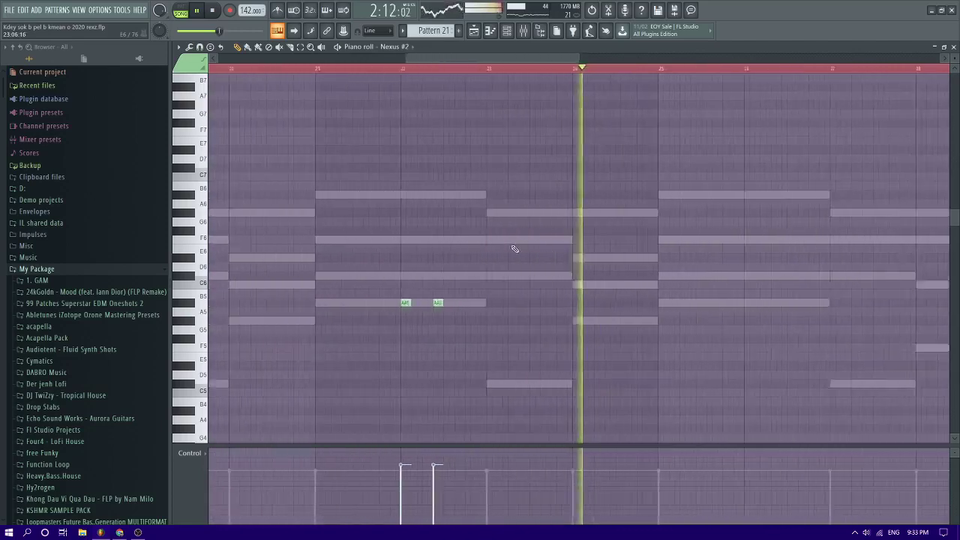
pyautogui.scroll(-4, 642, 263)
pyautogui.scroll(4, 638, 261)
pyautogui.scroll(-2, 638, 261)
pyautogui.scroll(4, 638, 262)
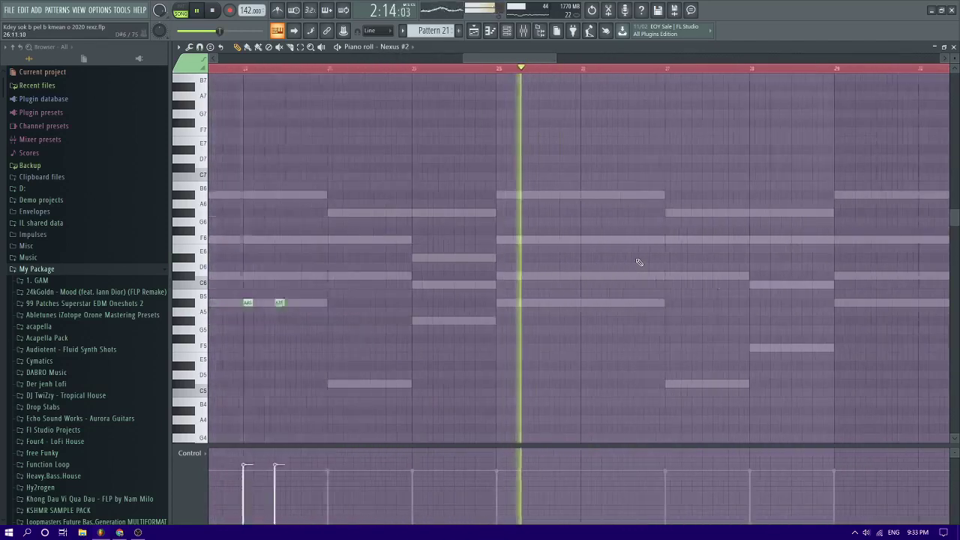
# Place a short note in bar 26, lower it to A#5 and position it at 26:07
pyautogui.scroll(-5, 544, 266)
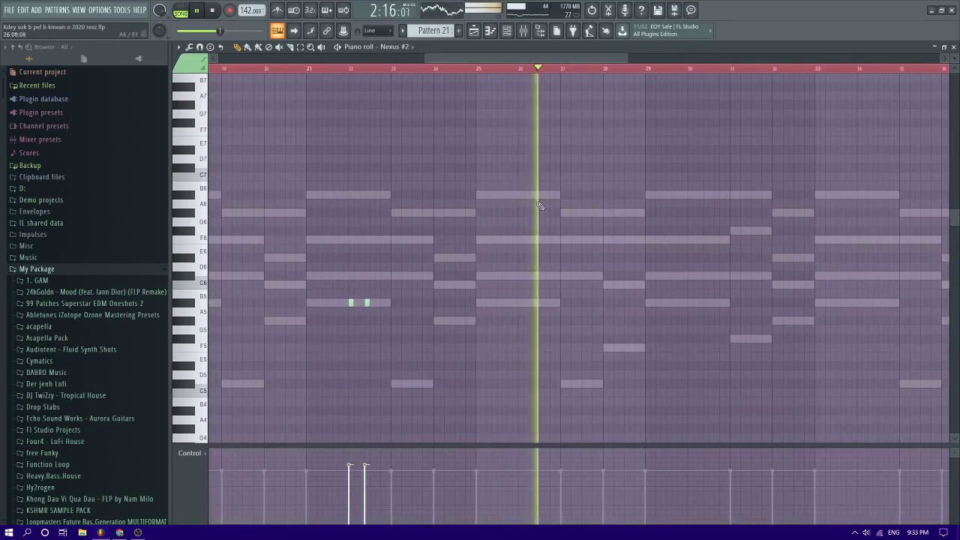
pyautogui.scroll(8, 540, 225)
pyautogui.click(508, 70)
pyautogui.scroll(10, 562, 245)
pyautogui.press('space')
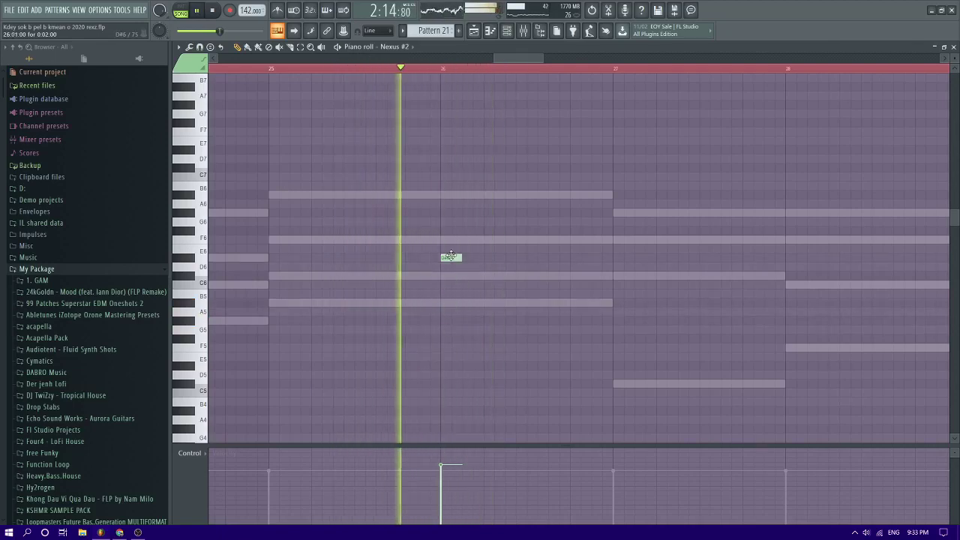
pyautogui.moveTo(450, 264); pyautogui.dragTo(457, 320)
pyautogui.scroll(-3, 452, 303)
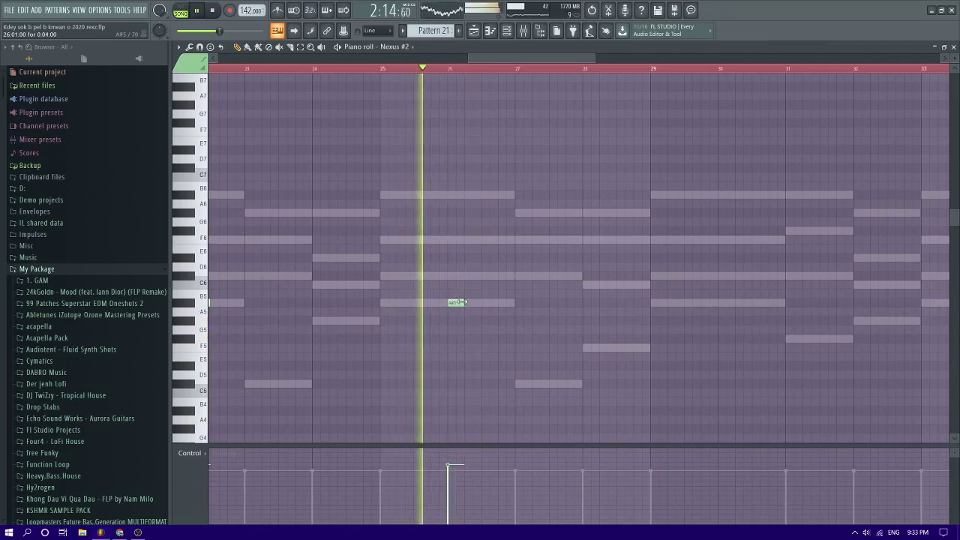
pyautogui.scroll(1, 456, 301)
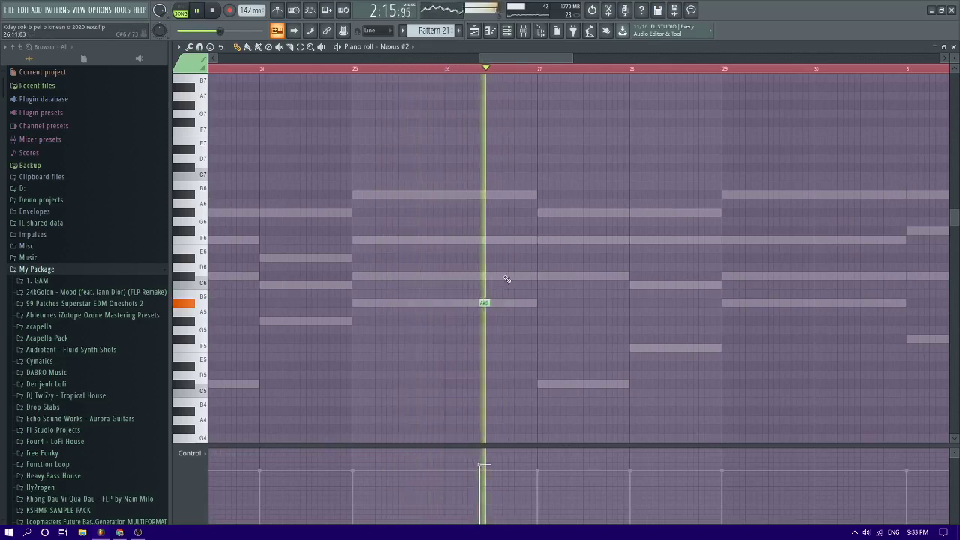
# Try a short G#5 at 26:09 and F5 at 26:11 after the A#5, and remove both notes again
pyautogui.click(495, 321)
pyautogui.click(506, 330)
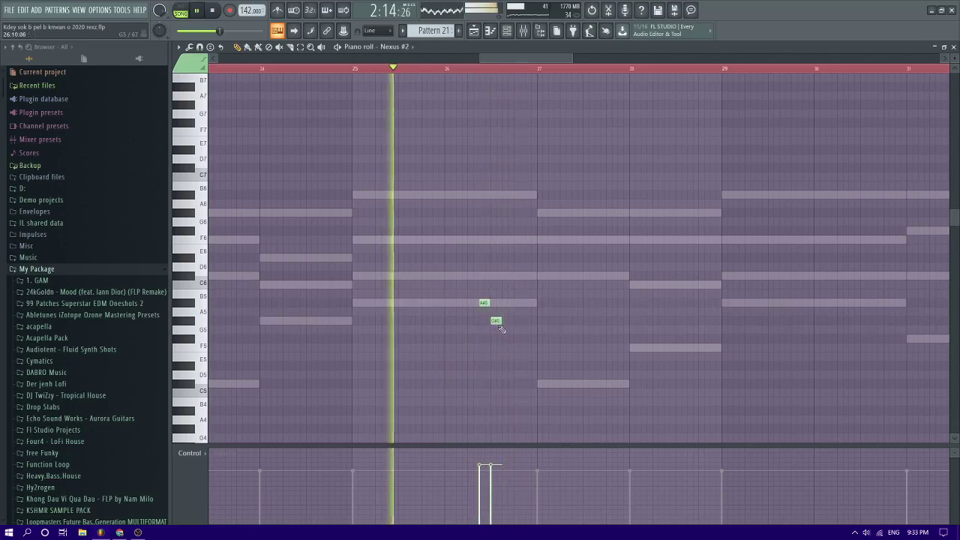
pyautogui.press('space')
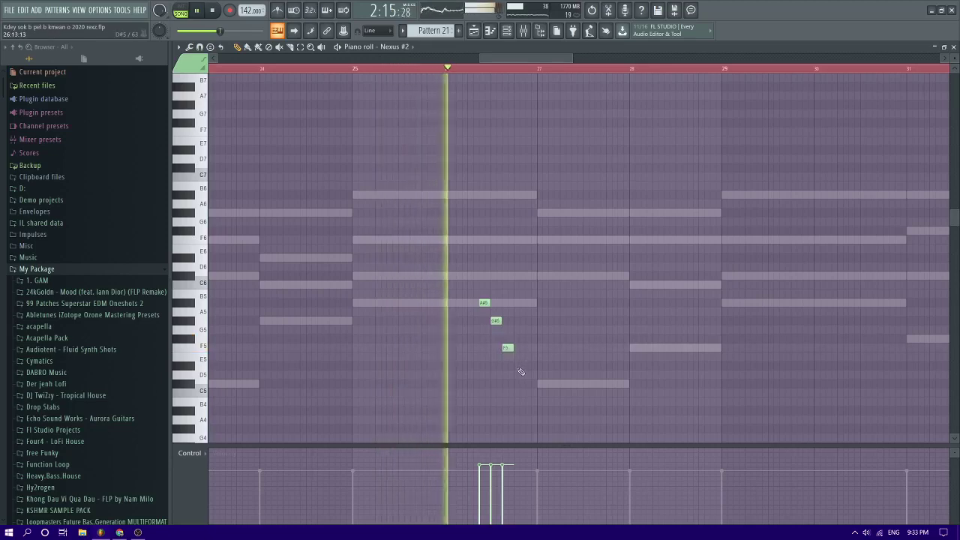
pyautogui.rightClick(507, 347)
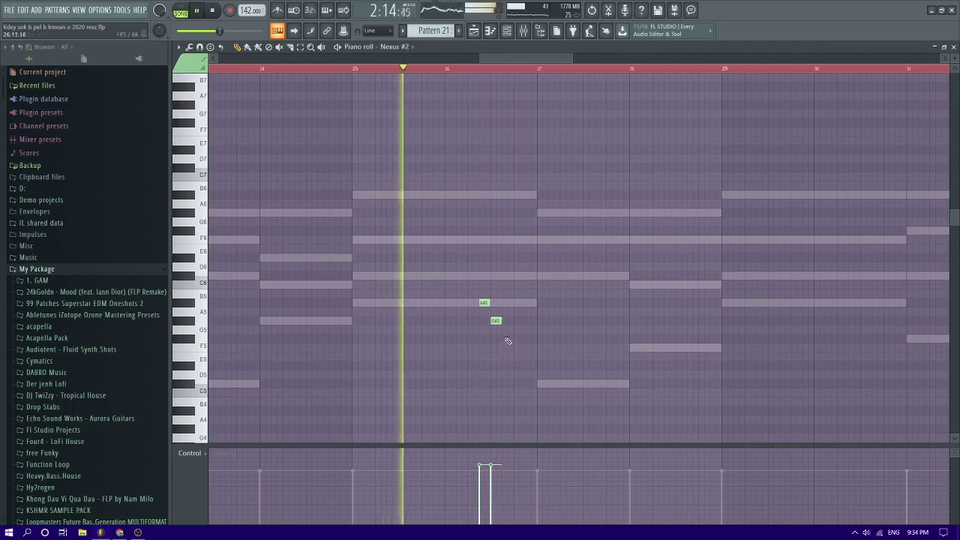
pyautogui.rightClick(495, 321)
# Add a descending G#5, F5 and D#5 run over the last part of bar 26, starting at 26:11
pyautogui.click(505, 321)
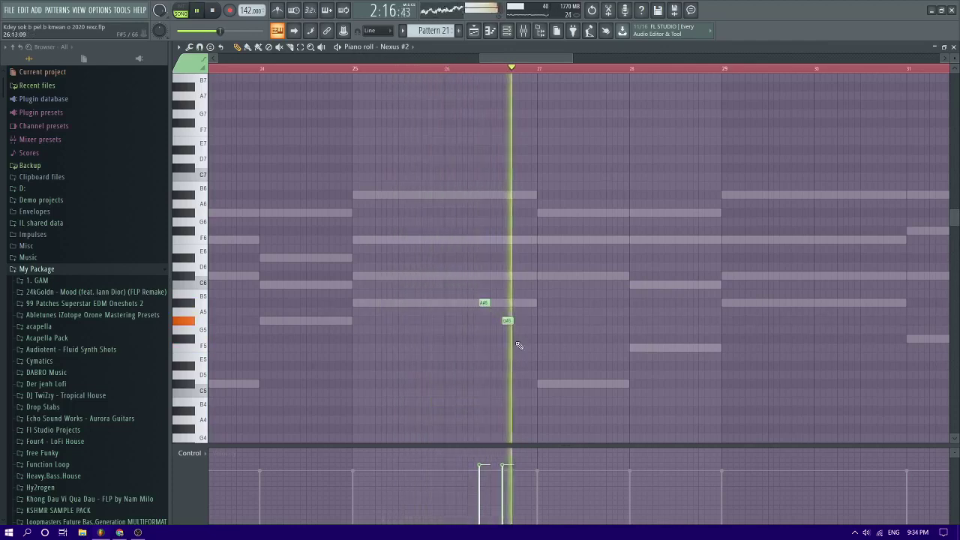
pyautogui.click(519, 347)
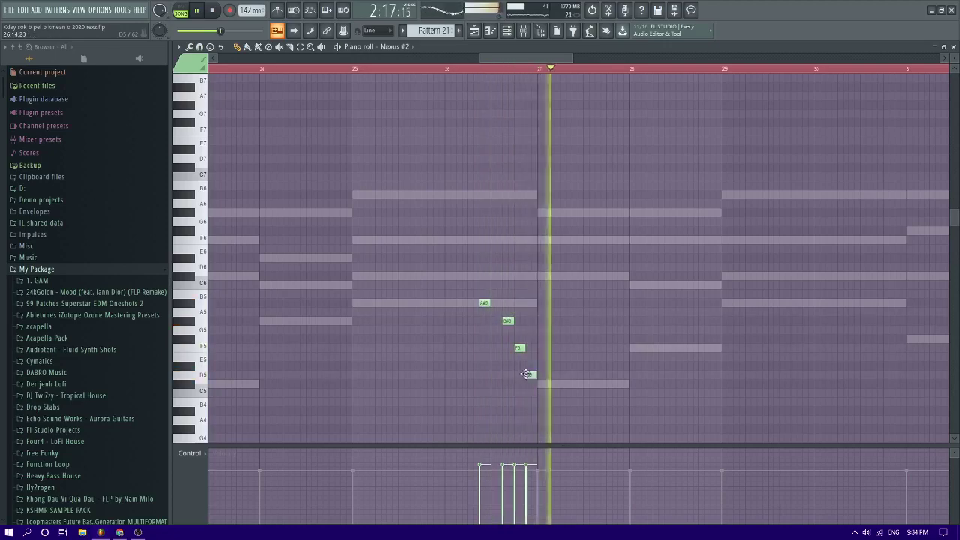
pyautogui.press('space')
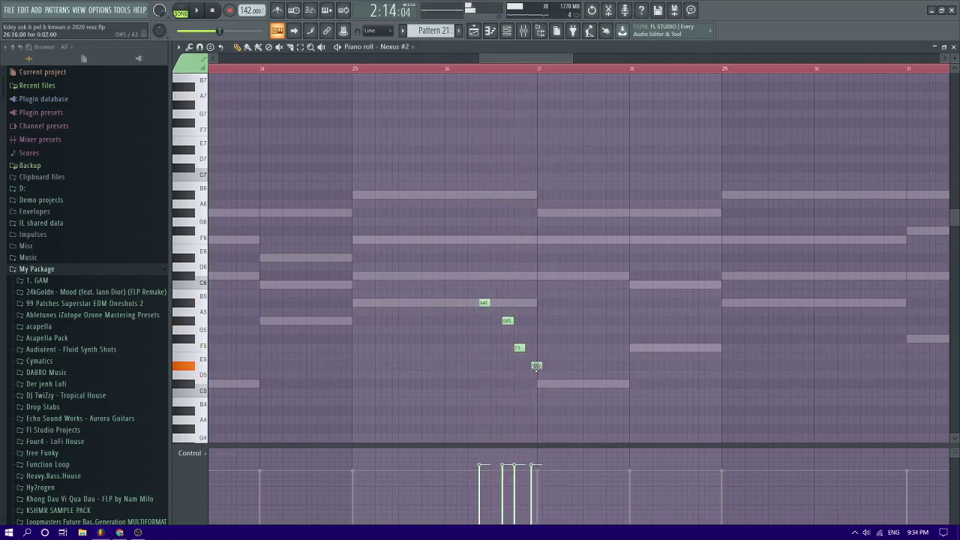
# Raise all four notes of the bar 26 run by one octave and replay them
pyautogui.moveTo(574, 384); pyautogui.dragTo(453, 284)
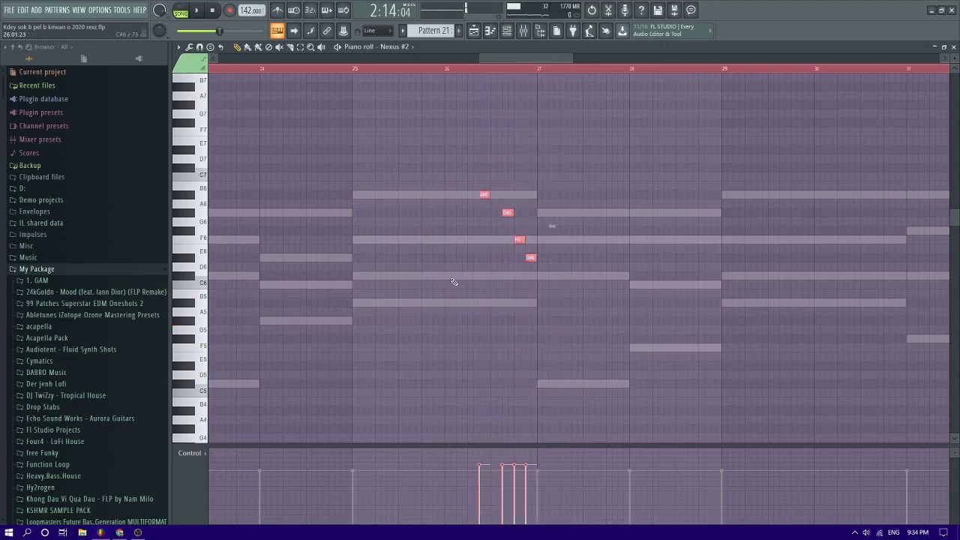
pyautogui.press('space')
pyautogui.scroll(3, 563, 243)
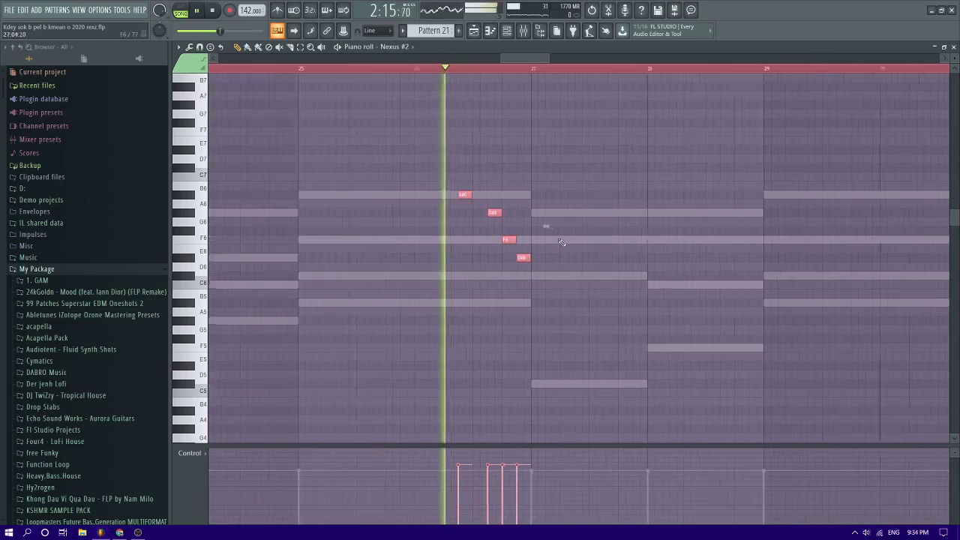
# Replay and examine the raised four-note run in bar 26 against the ghosted chord notes
pyautogui.keyDown('ctrl'); pyautogui.rightClick(508, 282); pyautogui.keyUp('ctrl')
pyautogui.press('space')
pyautogui.scroll(4, 538, 277)
pyautogui.scroll(-4, 547, 270)
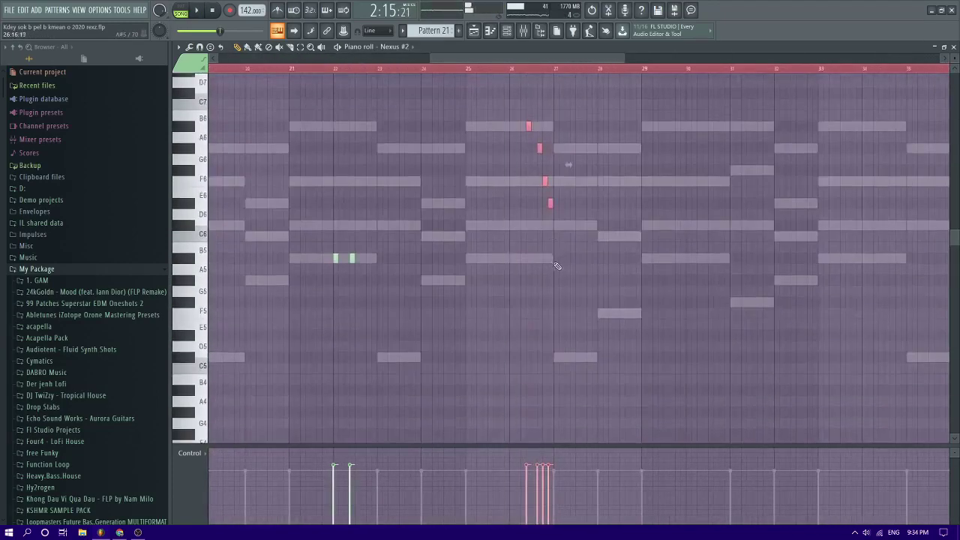
pyautogui.press('space')
pyautogui.scroll(3, 558, 263)
pyautogui.keyDown('ctrl'); pyautogui.rightClick(561, 262); pyautogui.keyUp('ctrl')
pyautogui.press('space')
pyautogui.scroll(-4, 559, 274)
pyautogui.scroll(4, 546, 300)
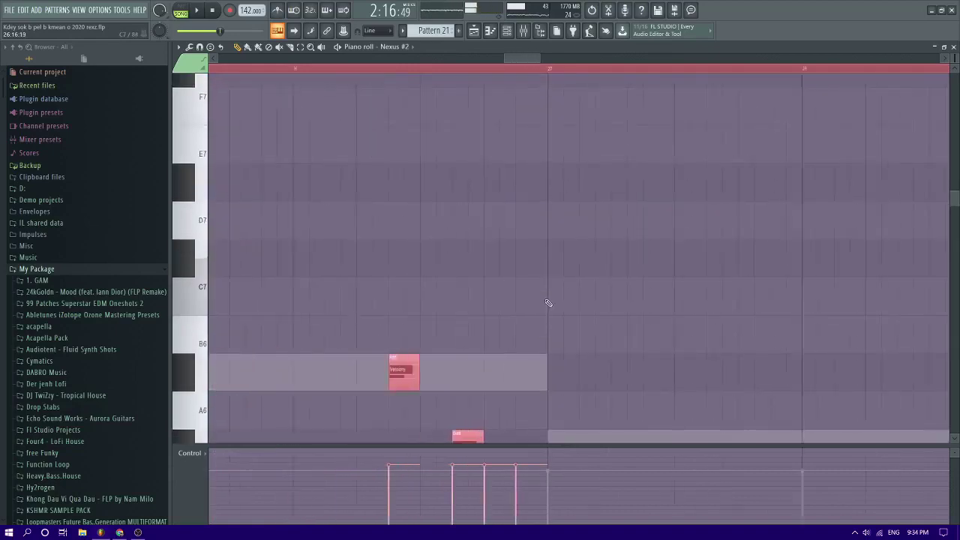
pyautogui.scroll(-5, 555, 294)
pyautogui.scroll(-4, 565, 241)
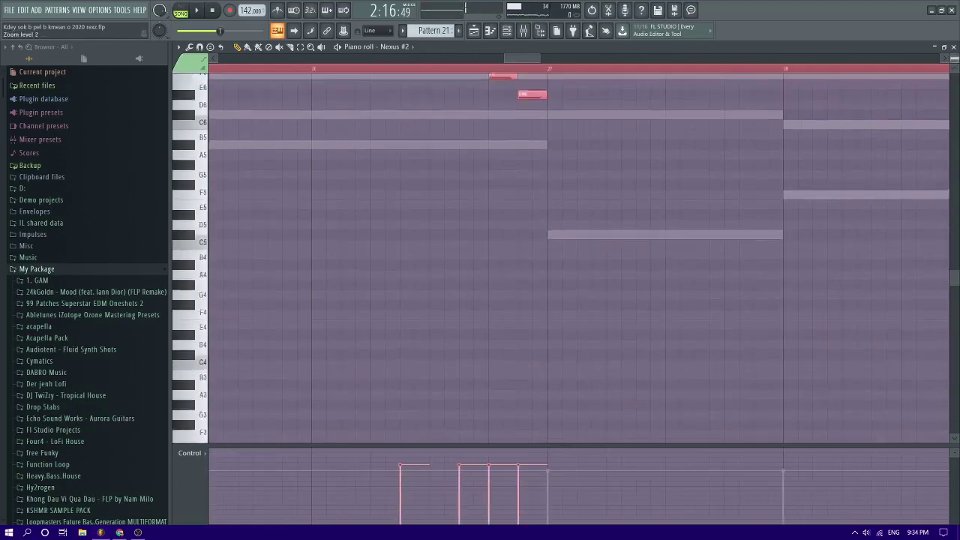
pyautogui.scroll(-3, 566, 240)
# Try a C#6 in place of the D#6 that closes the bar 26 run, remove it and restore the D#6
pyautogui.rightClick(529, 228)
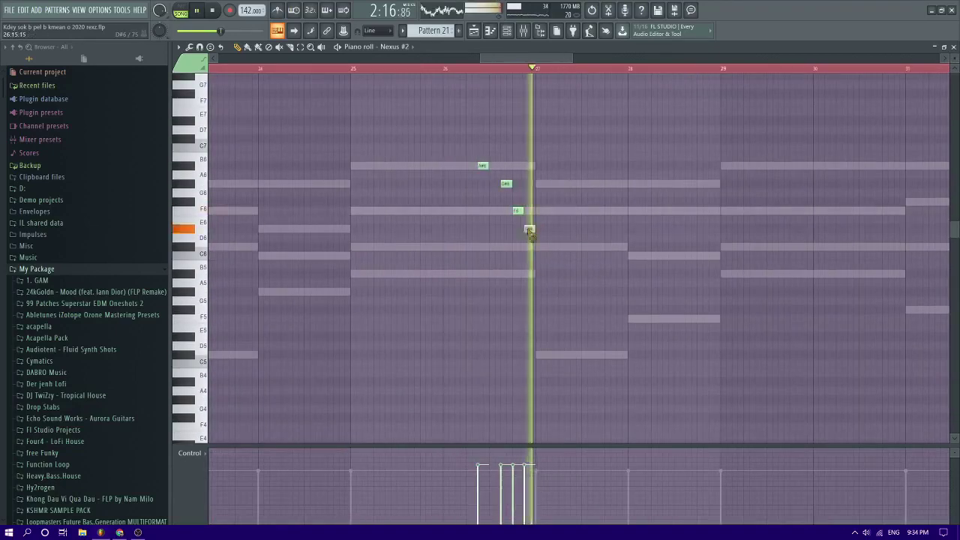
pyautogui.press('space')
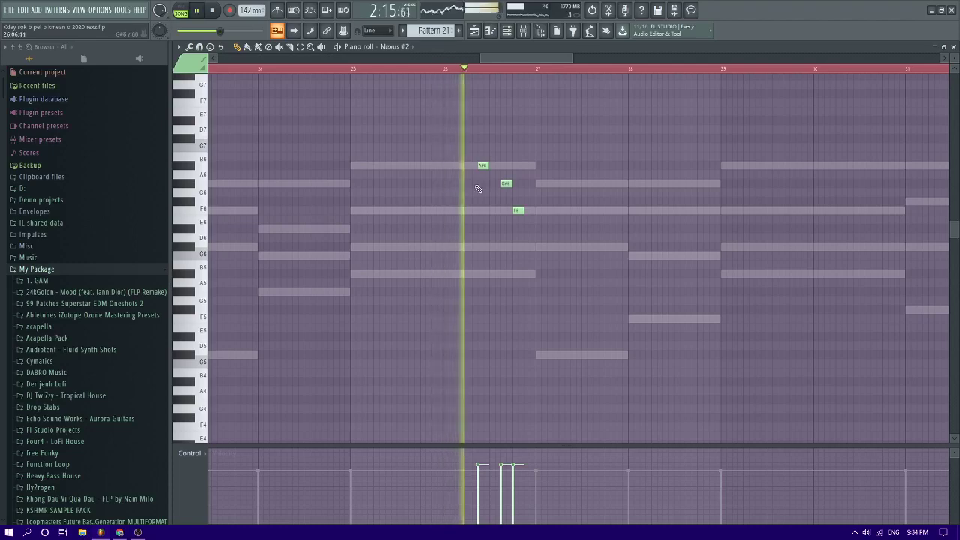
pyautogui.click(530, 247)
pyautogui.press('space')
pyautogui.rightClick(530, 250)
pyautogui.press('space')
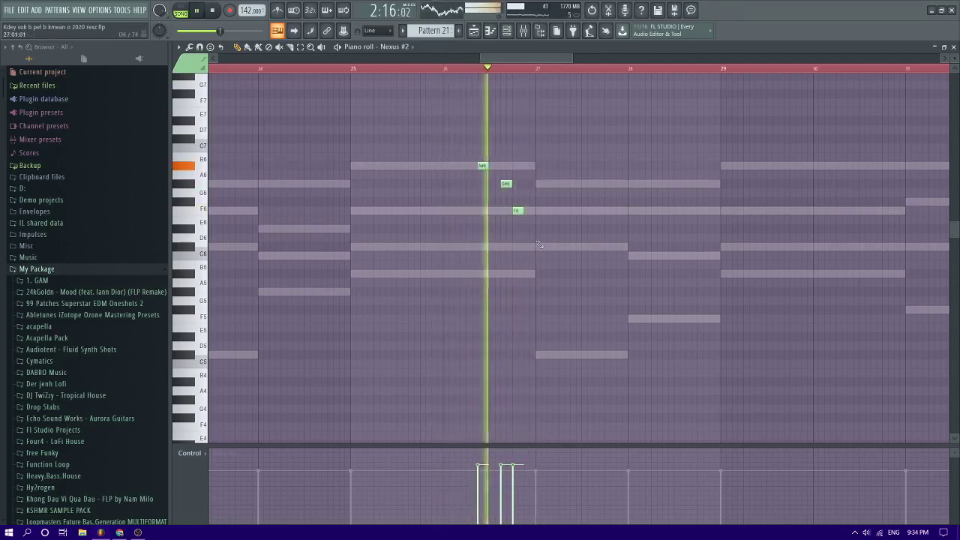
pyautogui.press('space')
pyautogui.rightClick(541, 247)
pyautogui.press('space')
pyautogui.click(528, 228)
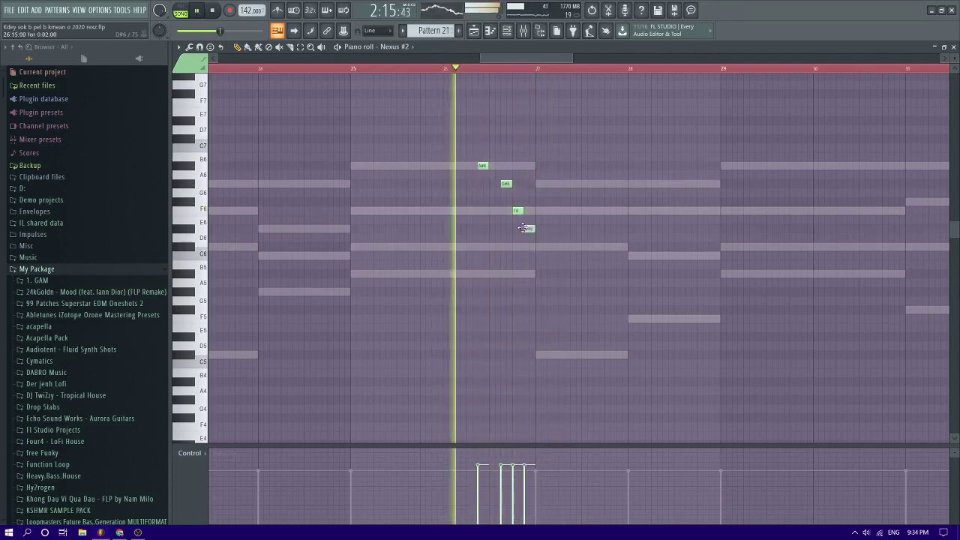
pyautogui.press('space')
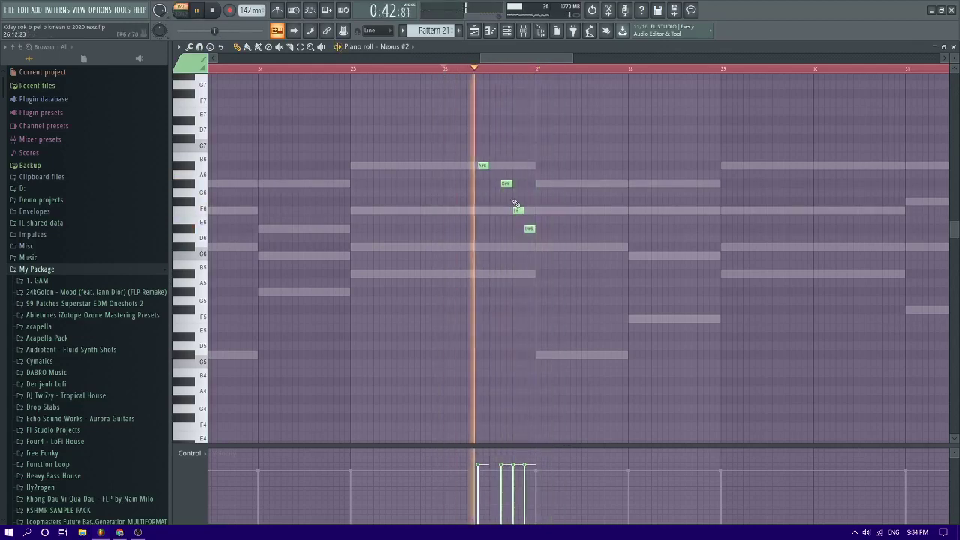
# Solo Pattern 21's Track 14 in the playlist and unmute the acapella and all chord tracks during playback
pyautogui.click(473, 30)
pyautogui.scroll(-4, 466, 245)
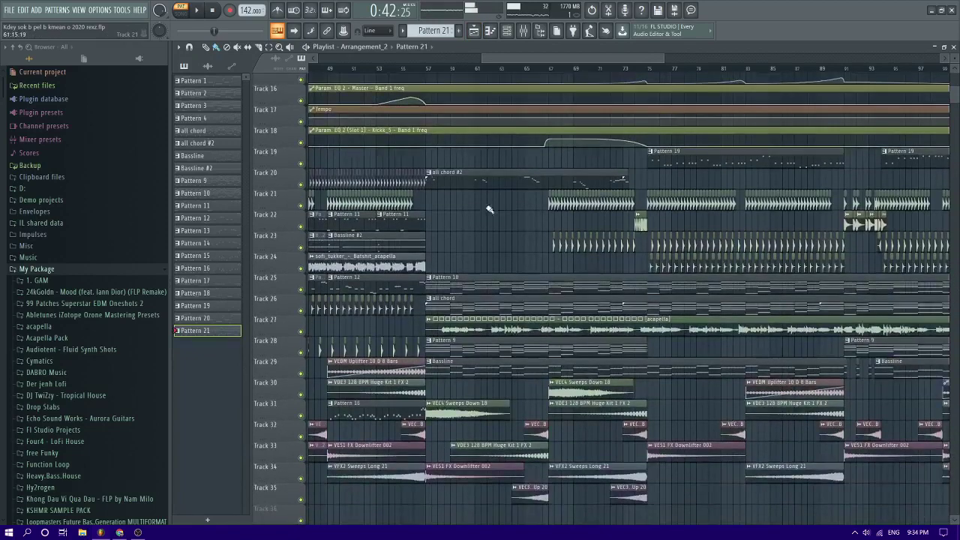
pyautogui.press('space')
pyautogui.scroll(4, 491, 203)
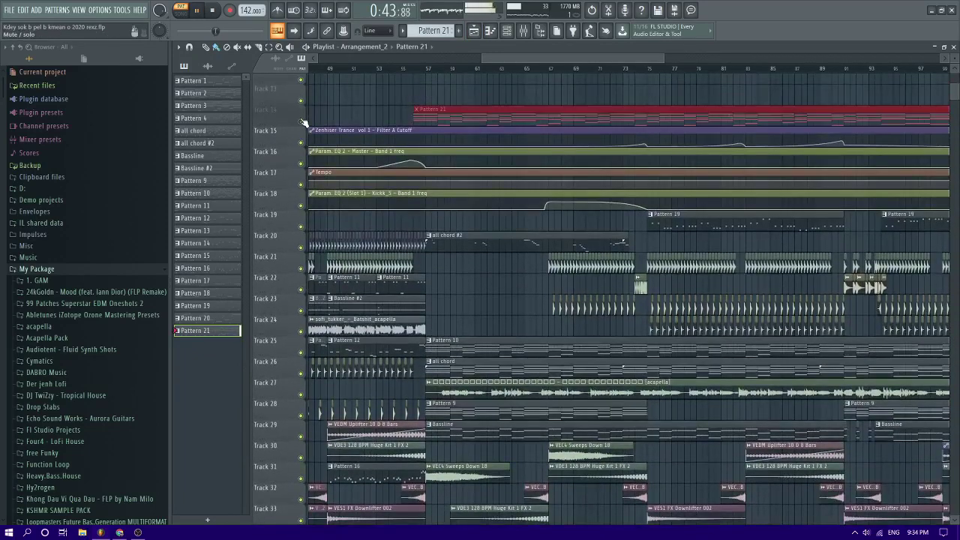
pyautogui.rightClick(301, 120)
pyautogui.click(301, 395)
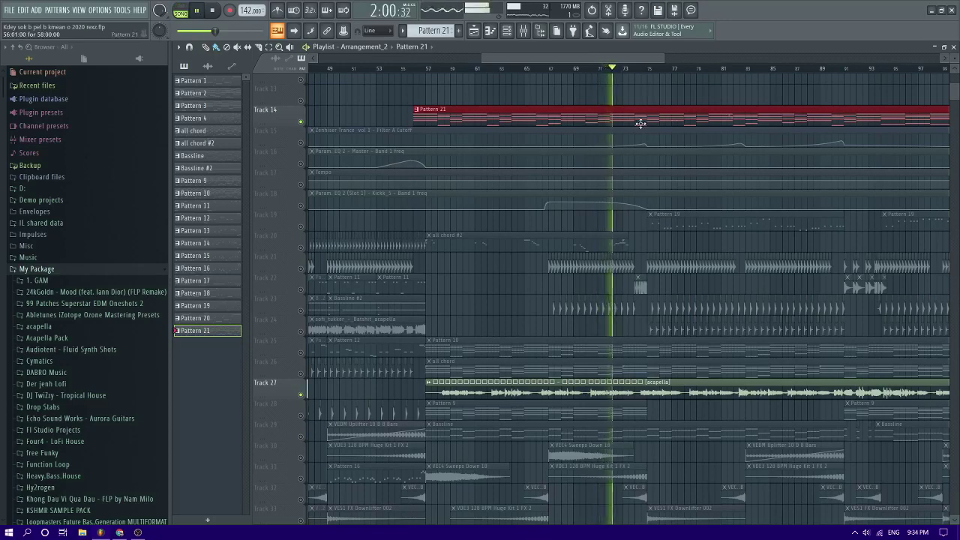
pyautogui.click(303, 375)
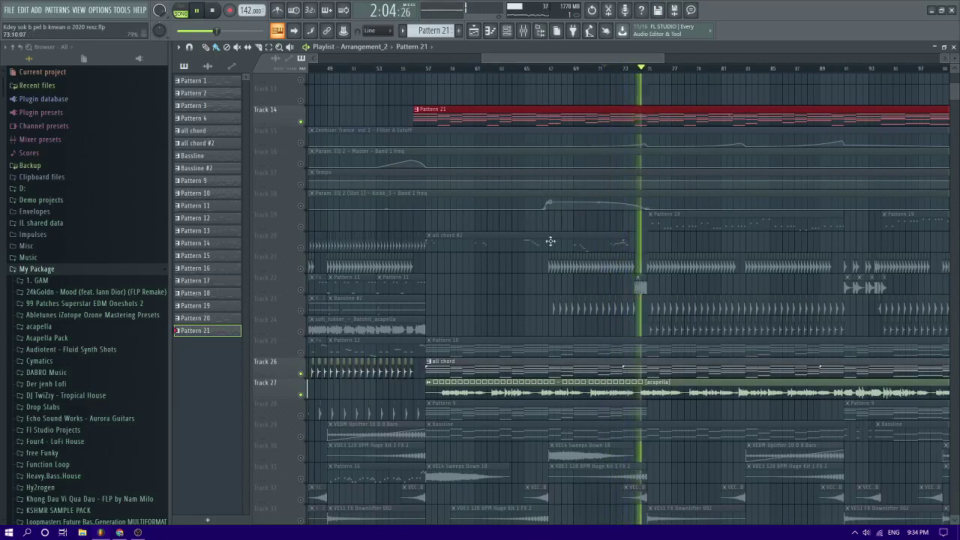
# Reopen Pattern 21's Nexus #2 melody and move the second A#5 of bar 22 to 22:05
pyautogui.doubleClick(664, 111)
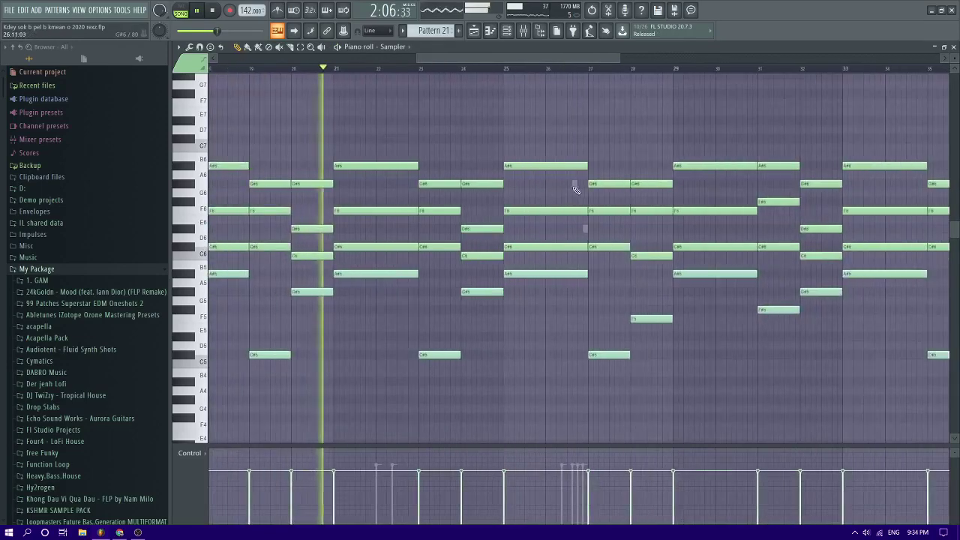
pyautogui.keyDown('ctrl'); pyautogui.scroll(2, 356, 267); pyautogui.keyUp('ctrl')
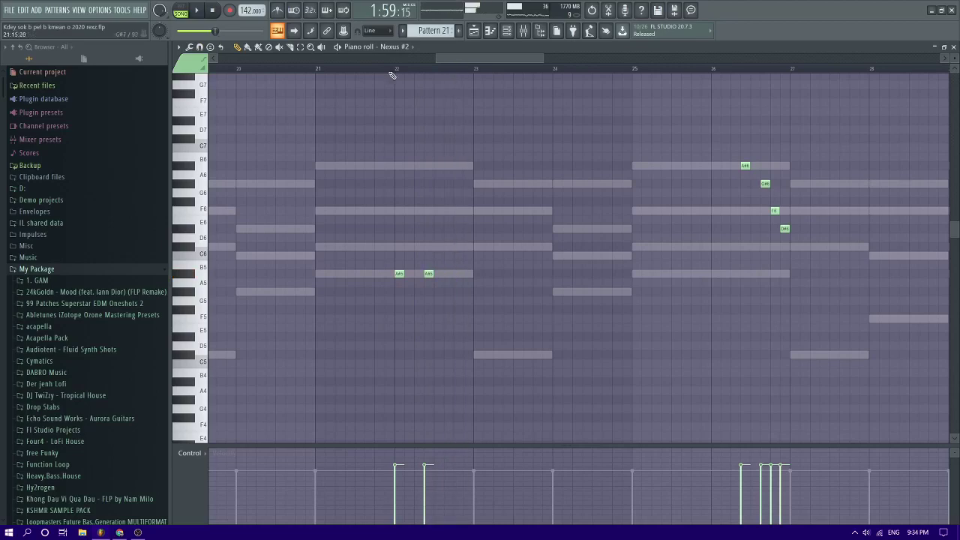
pyautogui.click(417, 274)
pyautogui.press('space')
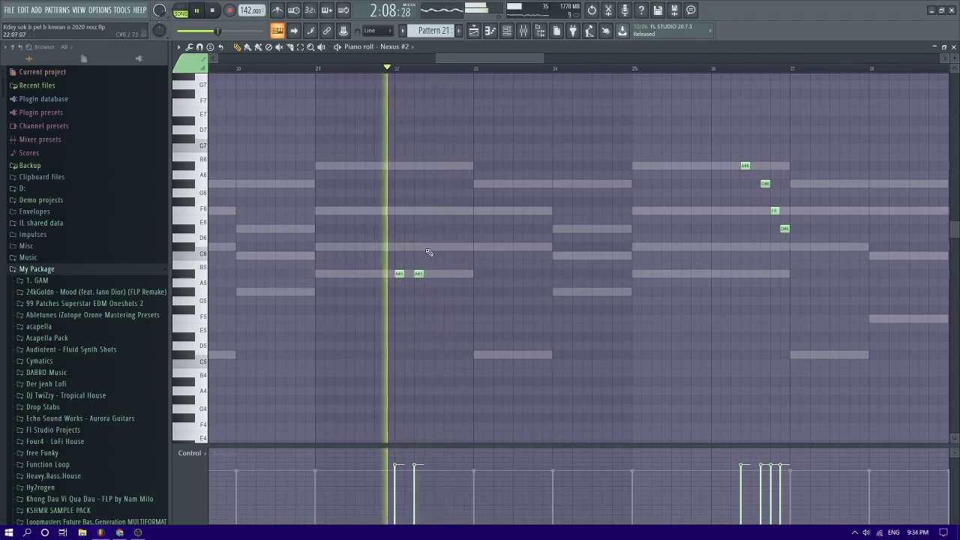
# Try C6 and C#6 after the second A#5 in bar 22, keeping only a C#6 at 22:07
pyautogui.click(428, 255)
pyautogui.click(438, 248)
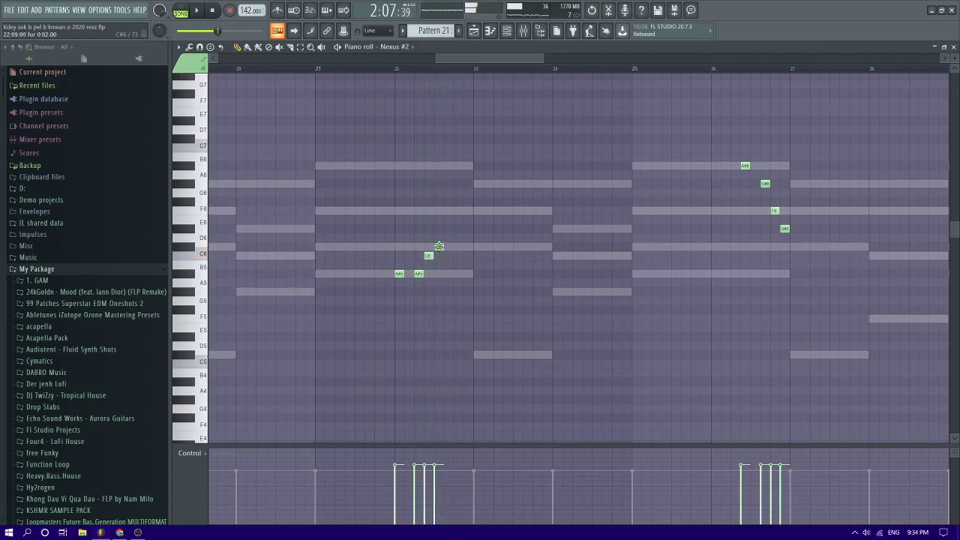
pyautogui.rightClick(430, 255)
pyautogui.click(426, 246)
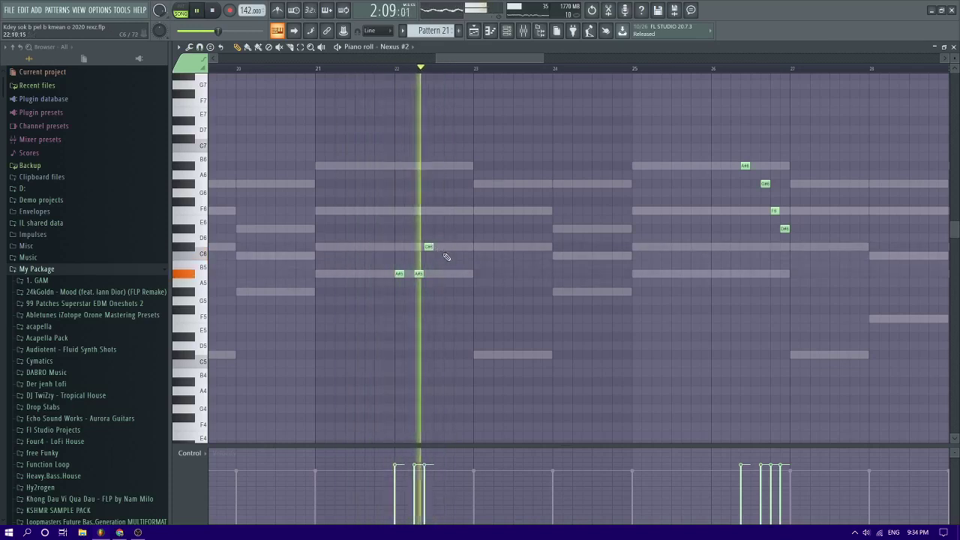
# Try raising the C#6 at 22:07 to F6, replay it and move it back to C#6
pyautogui.moveTo(430, 245); pyautogui.dragTo(429, 211)
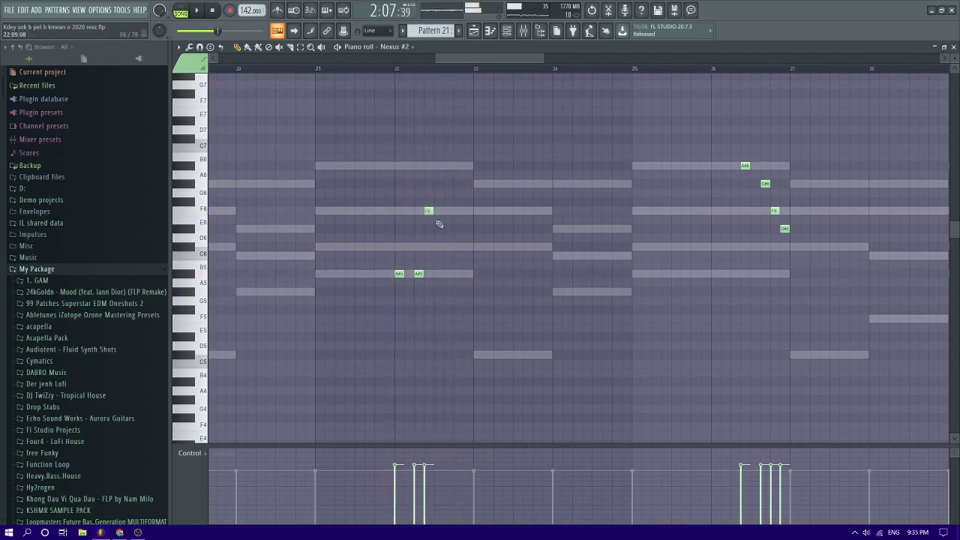
pyautogui.press('space')
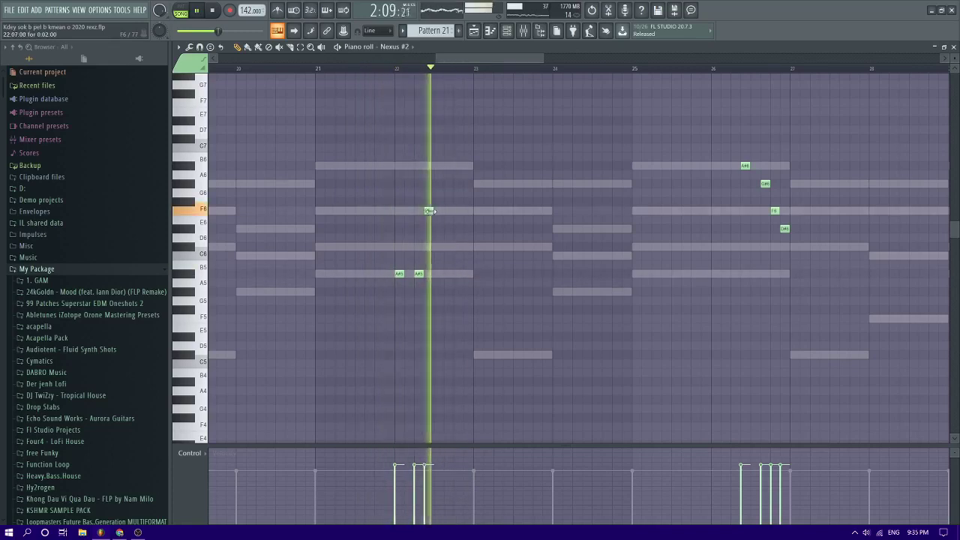
pyautogui.press('space')
pyautogui.moveTo(426, 210); pyautogui.dragTo(428, 247)
pyautogui.press('space')
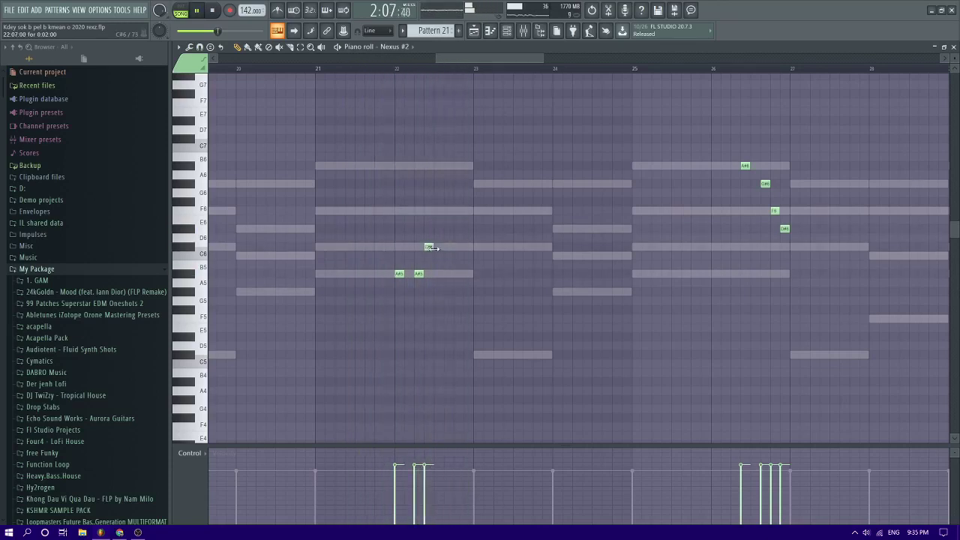
# Add a C6 at 22:09 and an A#5 at 22:11, and replay the melody through bar 26
pyautogui.click(439, 256)
pyautogui.click(450, 275)
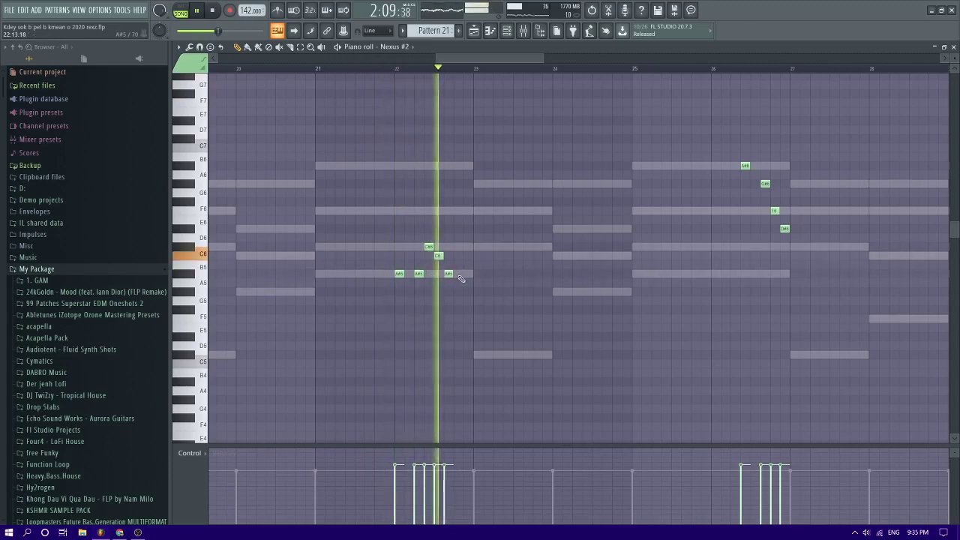
pyautogui.scroll(-2, 448, 275)
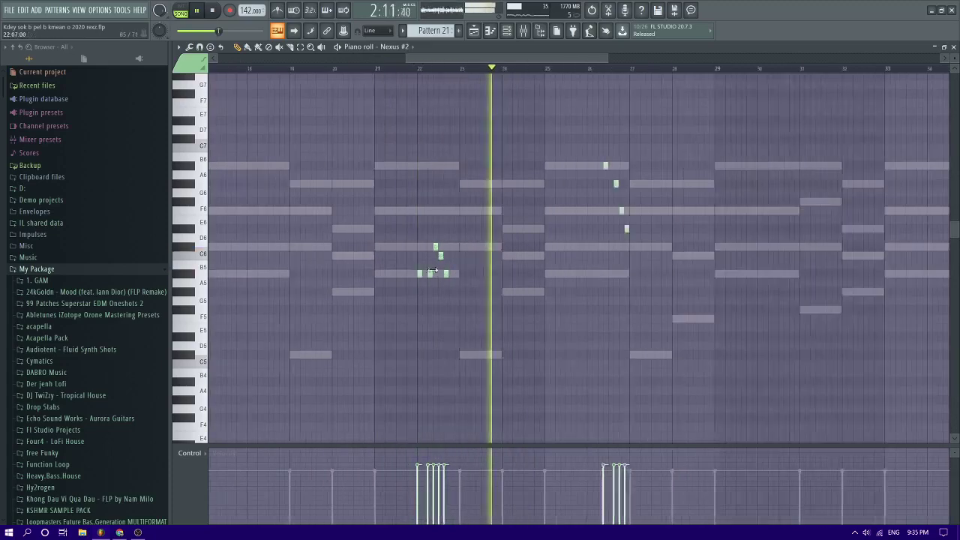
pyautogui.scroll(3, 449, 275)
pyautogui.scroll(-2, 527, 285)
pyautogui.scroll(4, 554, 248)
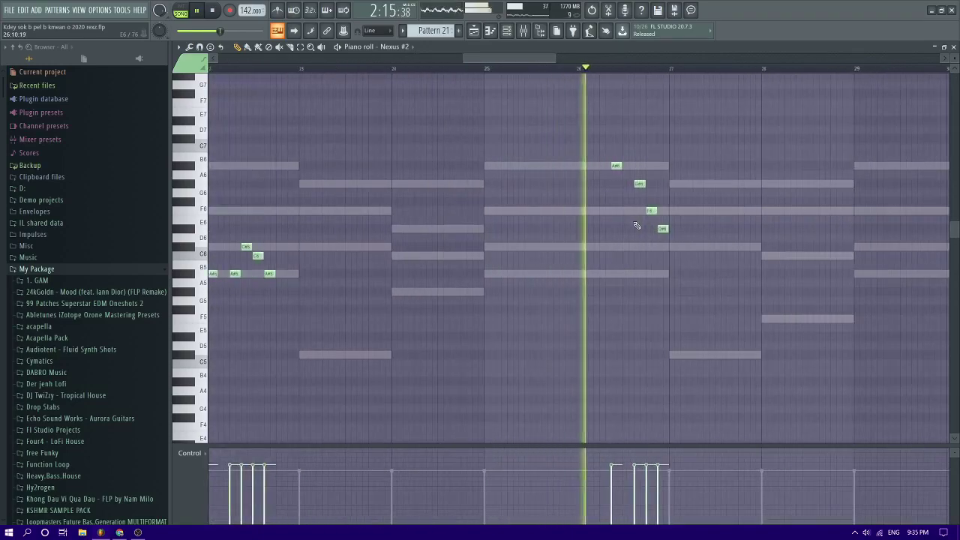
# Remove the F6 and D#6 from bar 26's descending run and try a G6 at 26:13 after the G#6
pyautogui.scroll(2, 657, 229)
pyautogui.press('space')
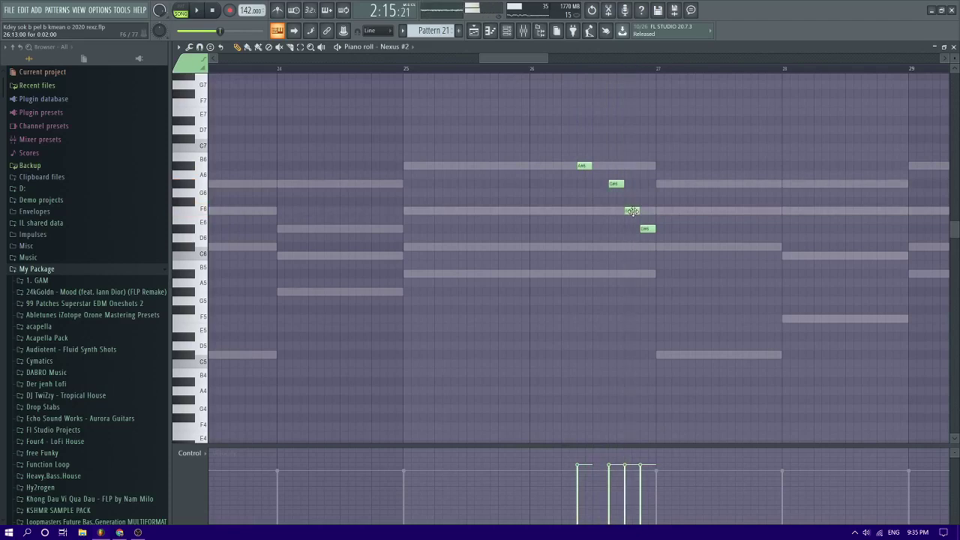
pyautogui.scroll(-5, 632, 210)
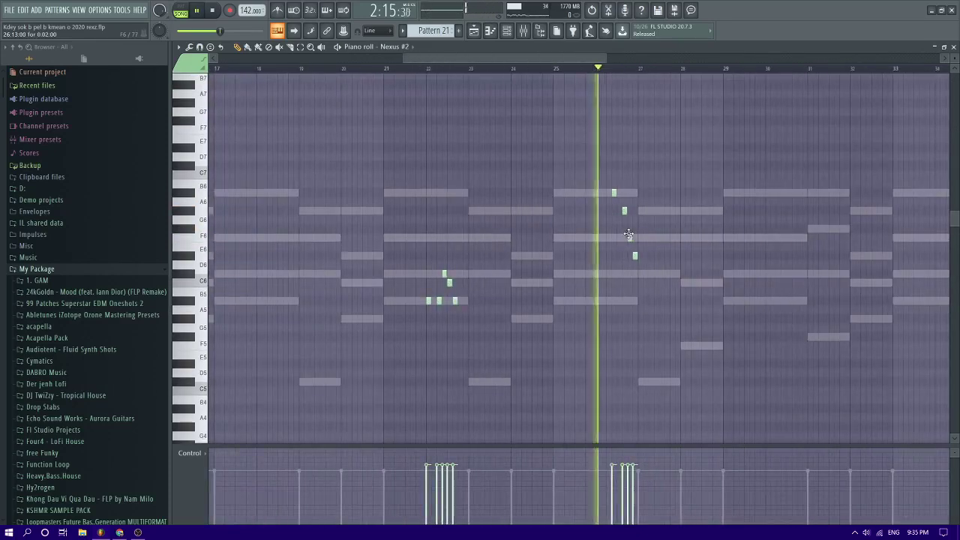
pyautogui.scroll(3, 639, 261)
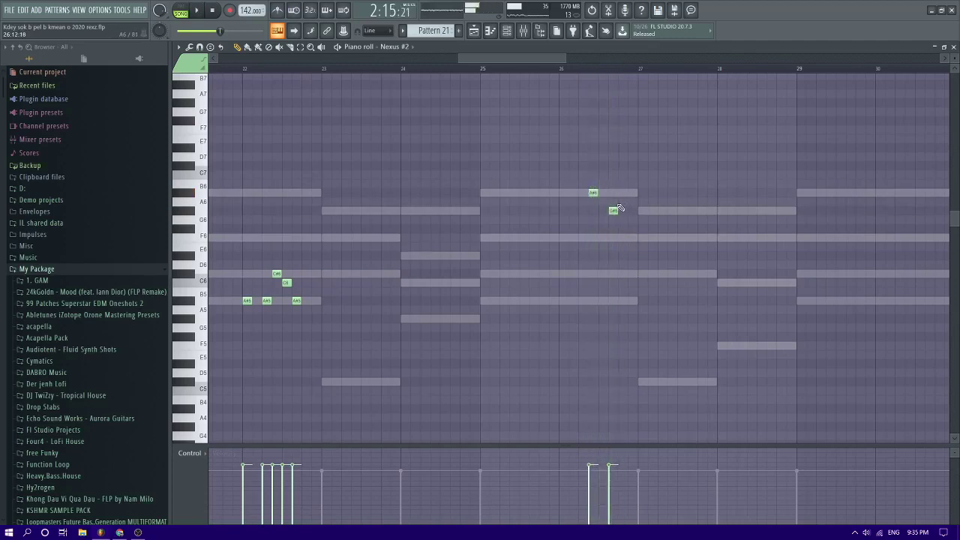
pyautogui.click(622, 221)
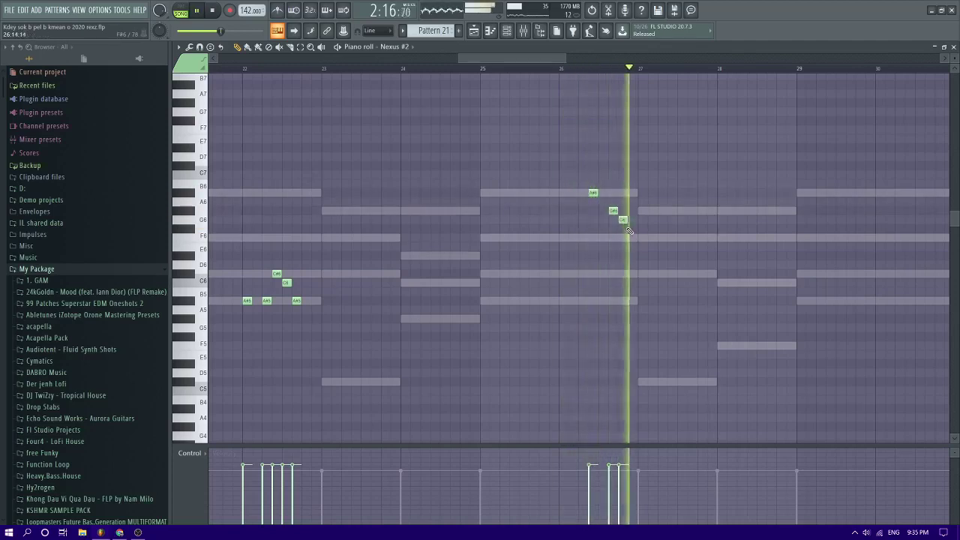
pyautogui.click(622, 210)
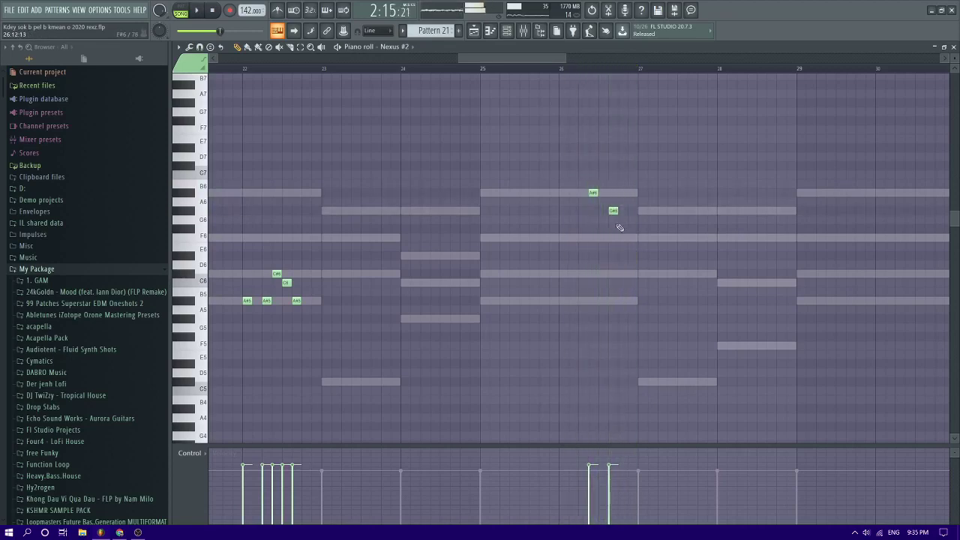
# Delete the G#6 in bar 26 and rewrite the phrase as a four-step A#6 at 26:09 and F6 at 26:13
pyautogui.moveTo(604, 213); pyautogui.dragTo(594, 212)
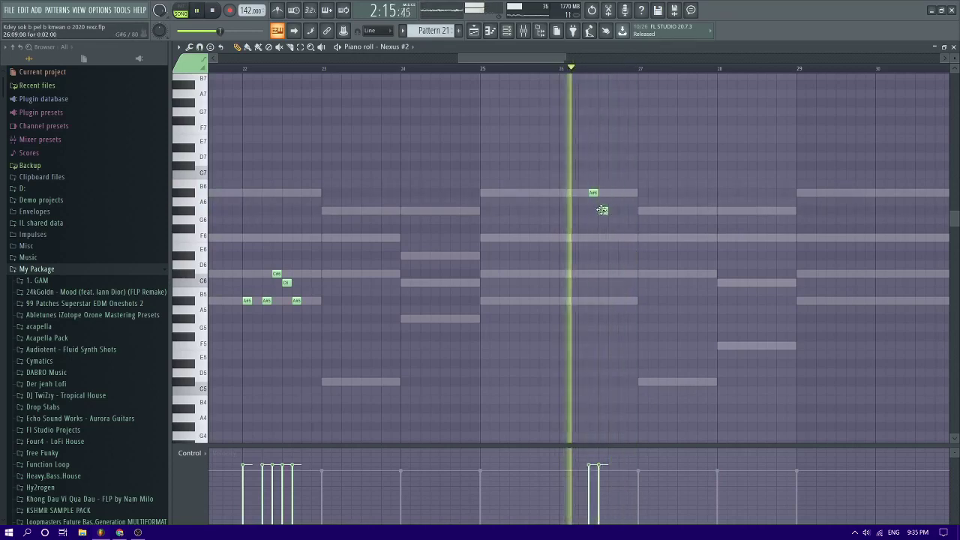
pyautogui.rightClick(601, 210)
pyautogui.press('space')
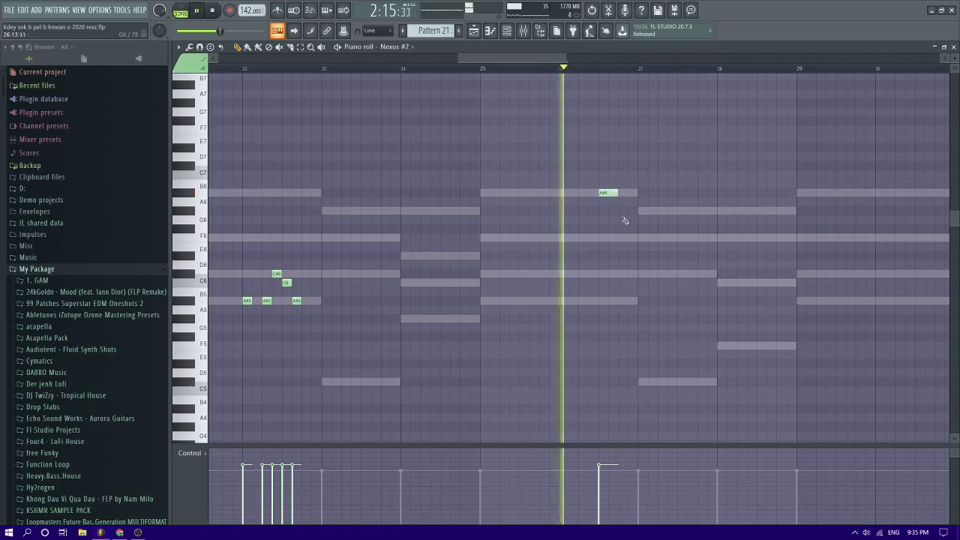
pyautogui.click(621, 237)
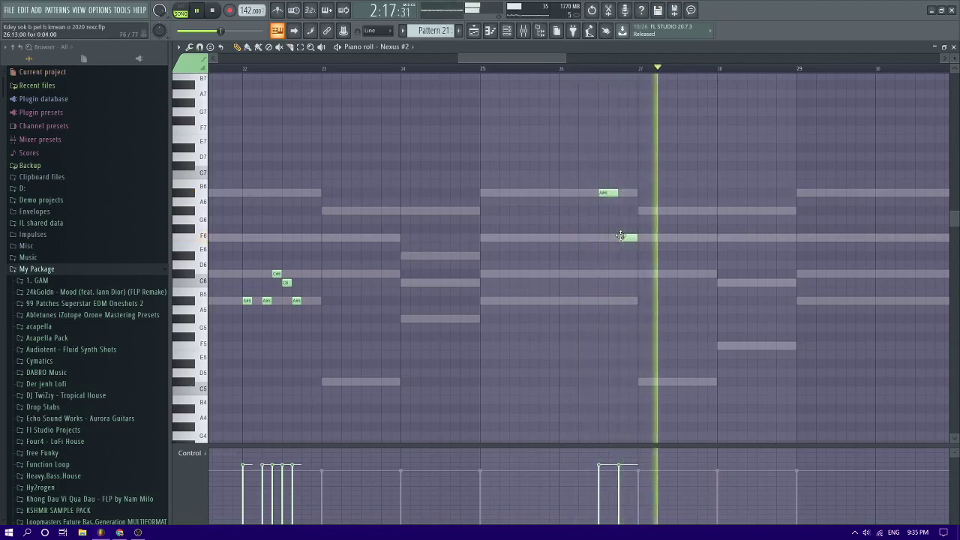
# Add a four-step note at 30:01, trying F6 and A#5 before settling on C#6
pyautogui.scroll(-3, 614, 264)
pyautogui.scroll(2, 660, 260)
pyautogui.scroll(-2, 675, 260)
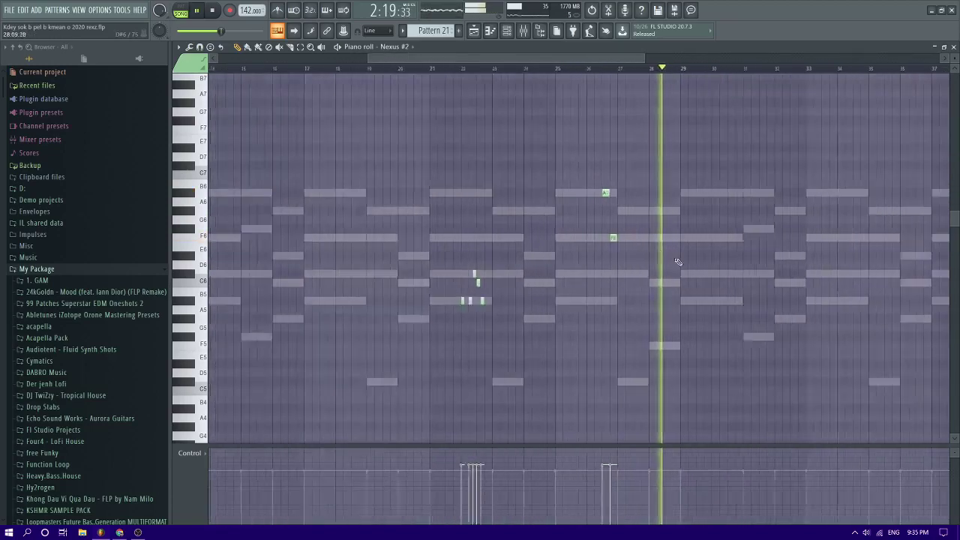
pyautogui.scroll(4, 709, 276)
pyautogui.scroll(1, 757, 300)
pyautogui.click(717, 238)
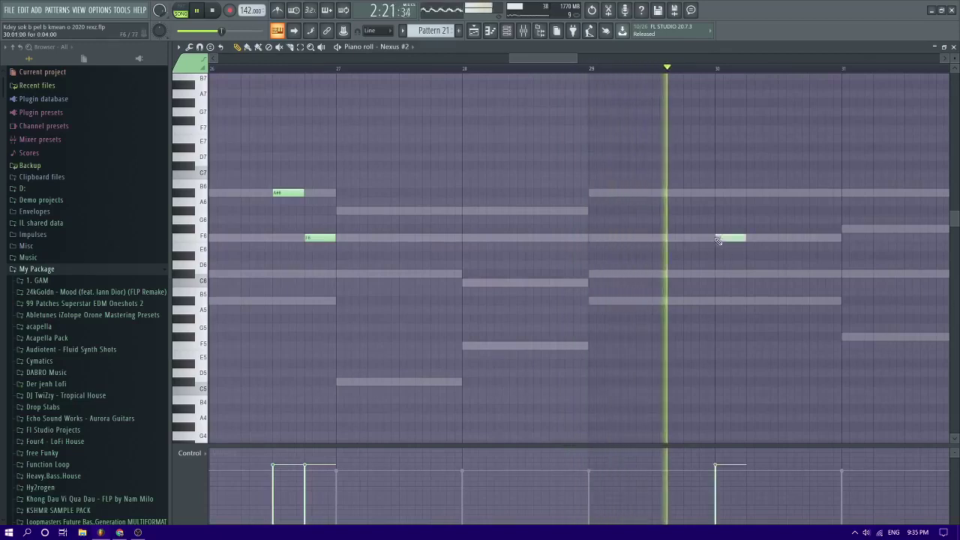
pyautogui.moveTo(730, 237); pyautogui.dragTo(730, 273)
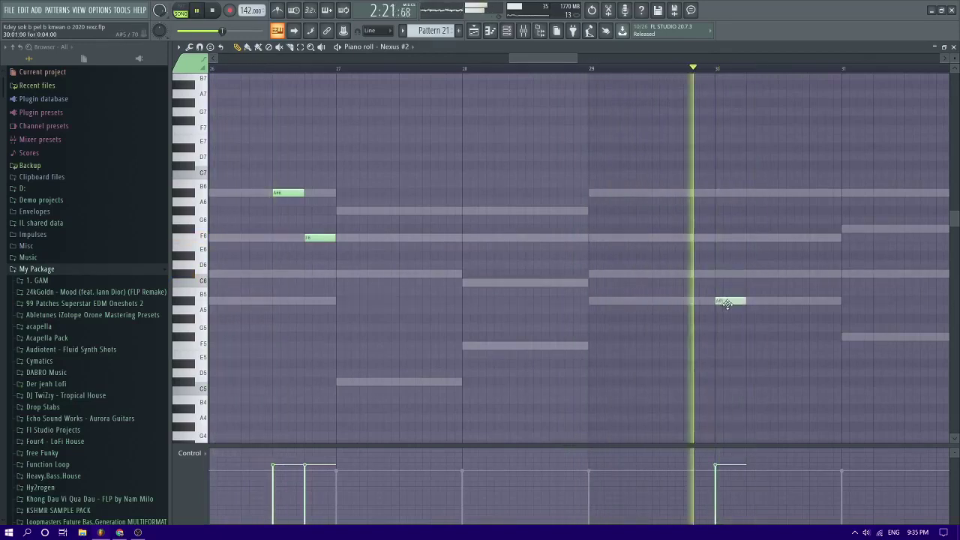
pyautogui.moveTo(728, 297); pyautogui.dragTo(728, 271)
pyautogui.press('space')
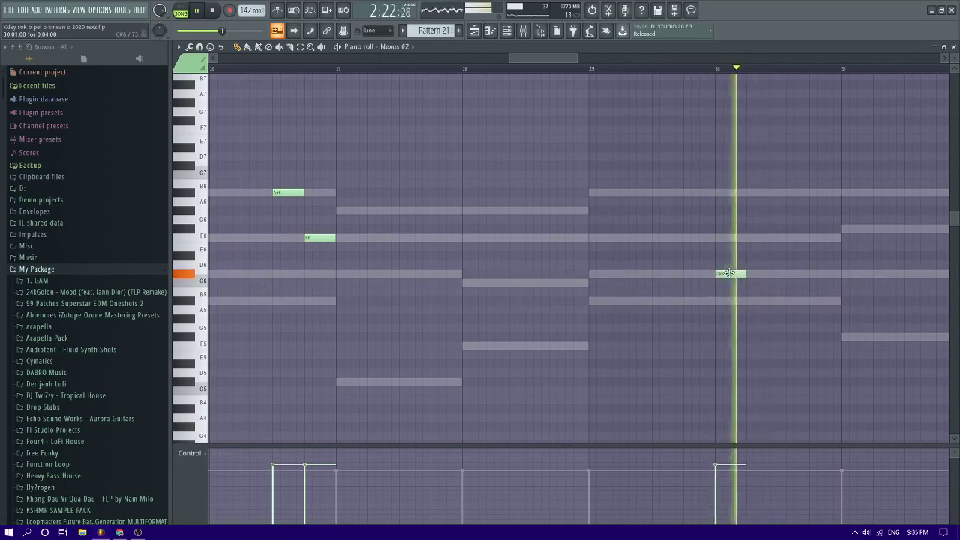
# Shorten the C#6 at 30:01 to two steps and add one-step F6, D#6 and C#6 notes at 30:07, 30:08 and 30:09
pyautogui.scroll(-3, 698, 271)
pyautogui.scroll(2, 573, 239)
pyautogui.scroll(-3, 572, 239)
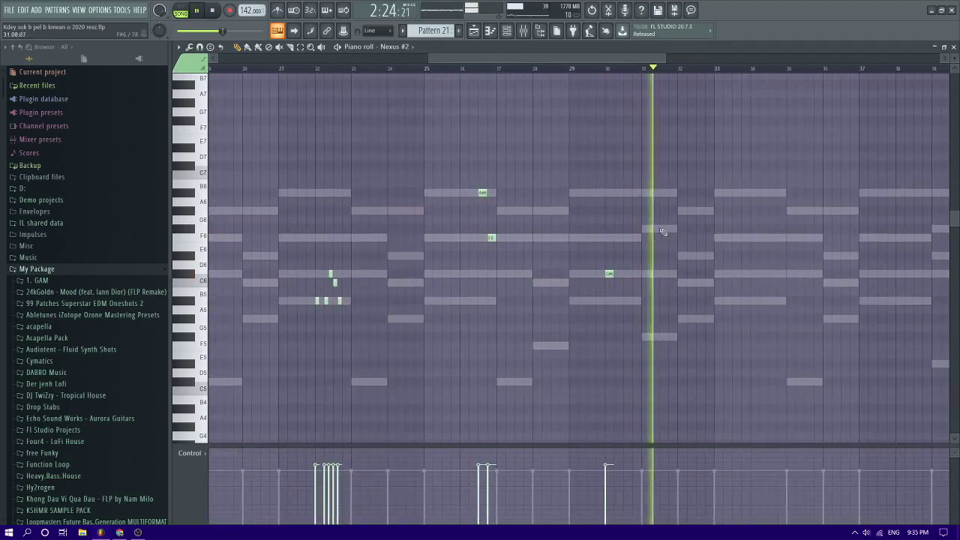
pyautogui.scroll(4, 662, 232)
pyautogui.click(441, 70)
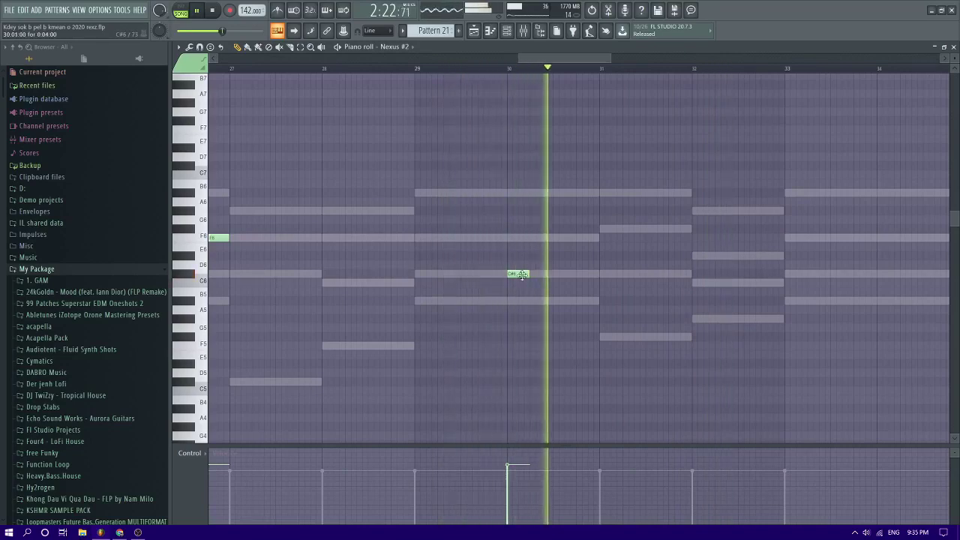
pyautogui.click(544, 237)
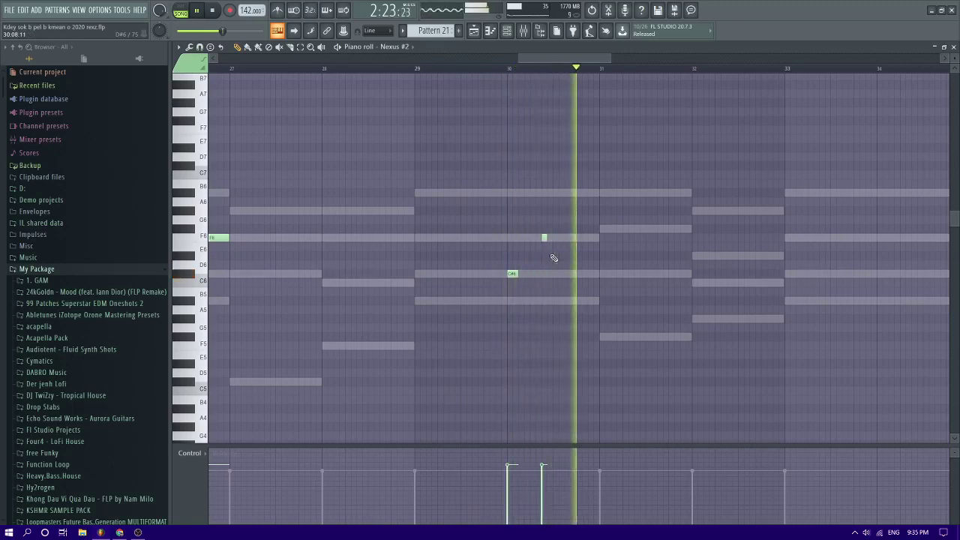
pyautogui.click(551, 256)
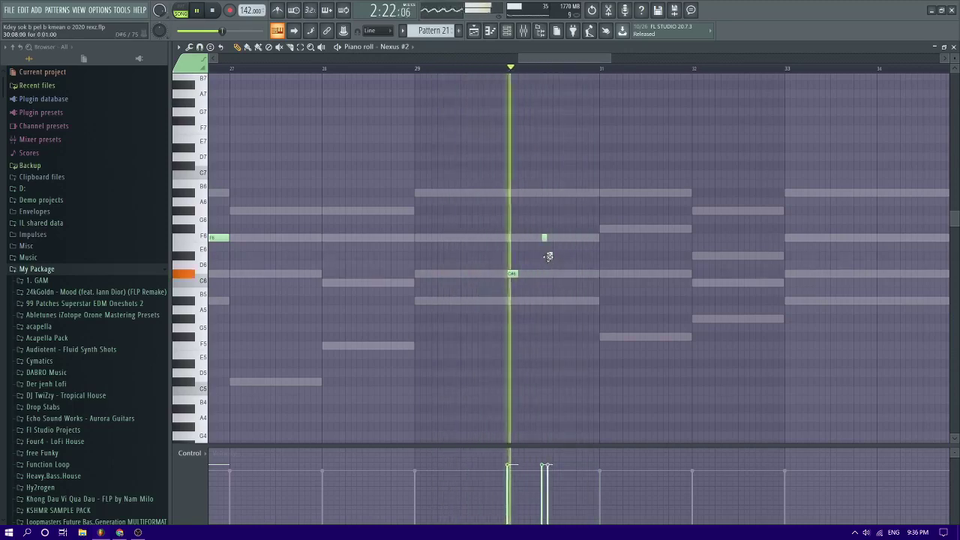
pyautogui.click(556, 274)
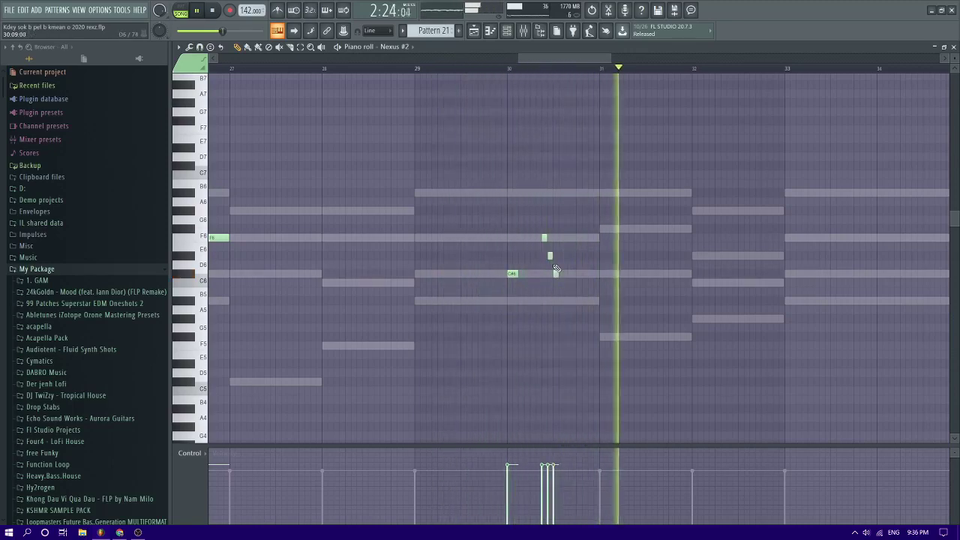
pyautogui.keyDown('ctrl'); pyautogui.scroll(2, 550, 266); pyautogui.keyUp('ctrl')
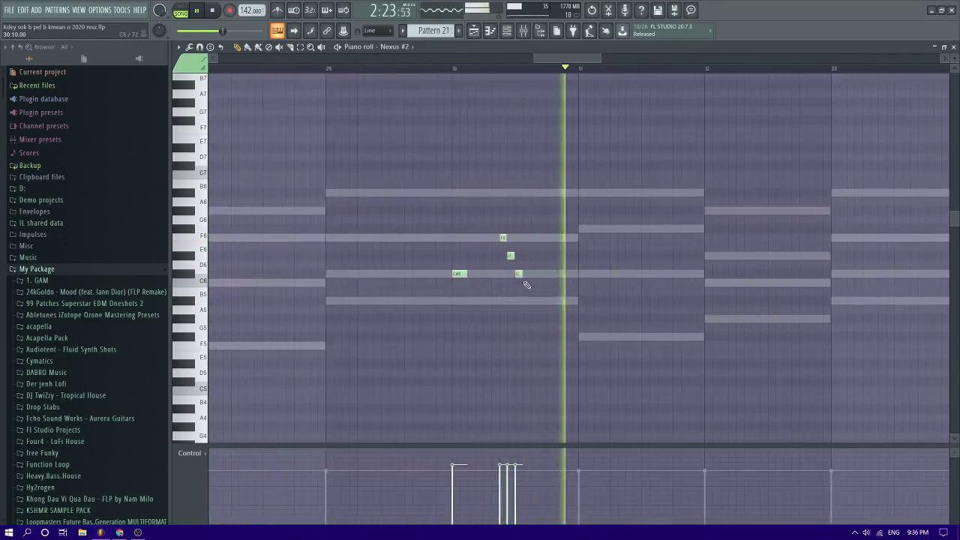
# Add a four-step C#6 at 31:09 and a note at 31:13, lowering the latter from D#6 to C6
pyautogui.scroll(-3, 525, 277)
pyautogui.press('space')
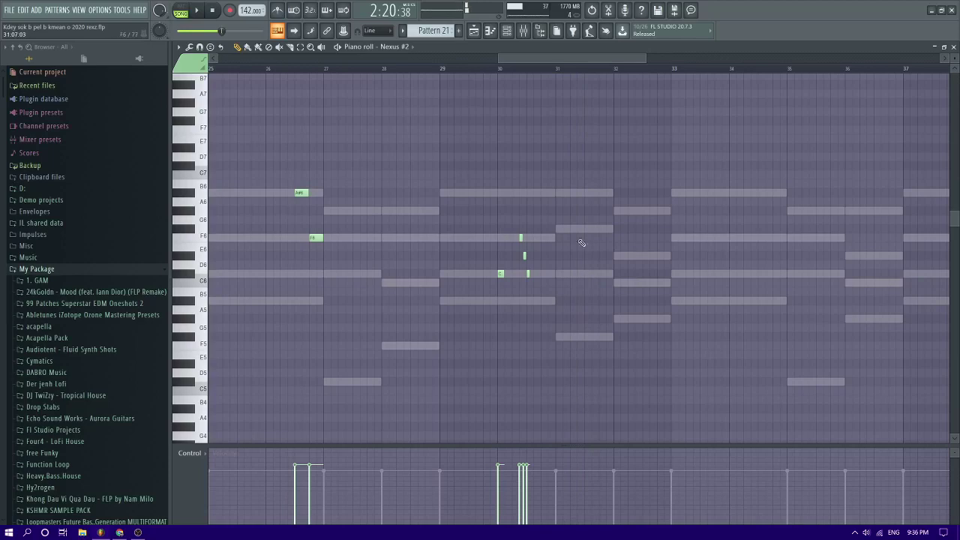
pyautogui.press('space')
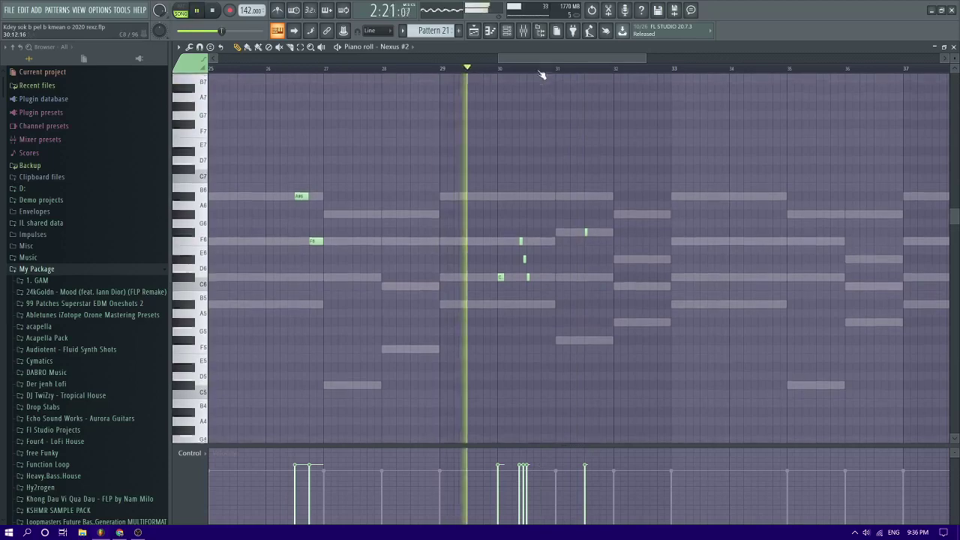
pyautogui.keyDown('ctrl'); pyautogui.scroll(3, 605, 171); pyautogui.keyUp('ctrl')
pyautogui.moveTo(564, 233)
pyautogui.mouseDown()
pyautogui.moveTo(588, 234)
pyautogui.moveTo(578, 233)
pyautogui.mouseUp()
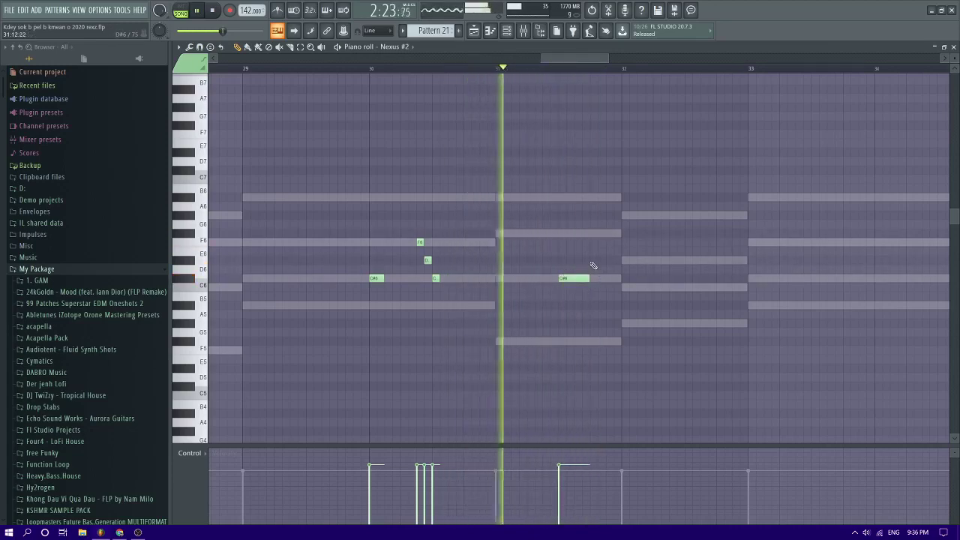
pyautogui.click(592, 262)
pyautogui.press('space')
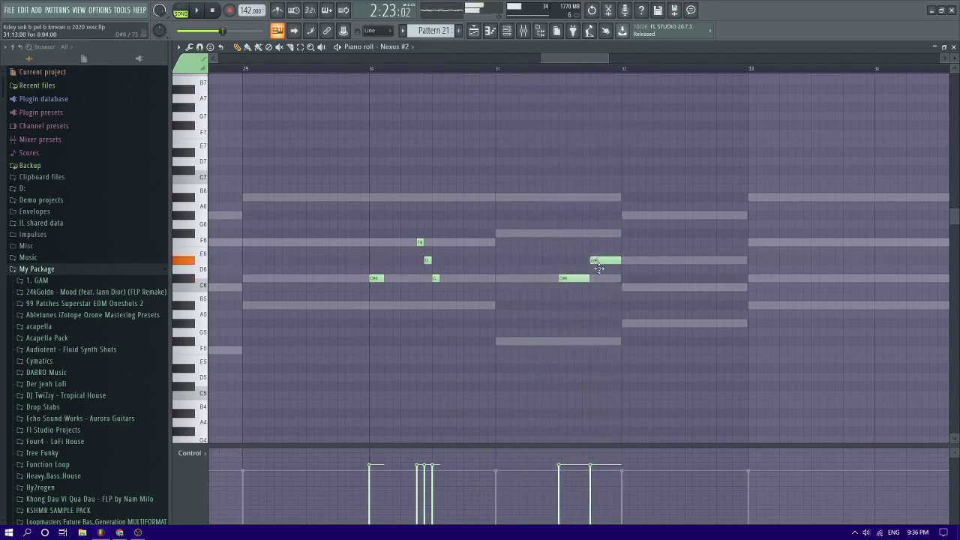
pyautogui.moveTo(599, 287); pyautogui.dragTo(600, 284)
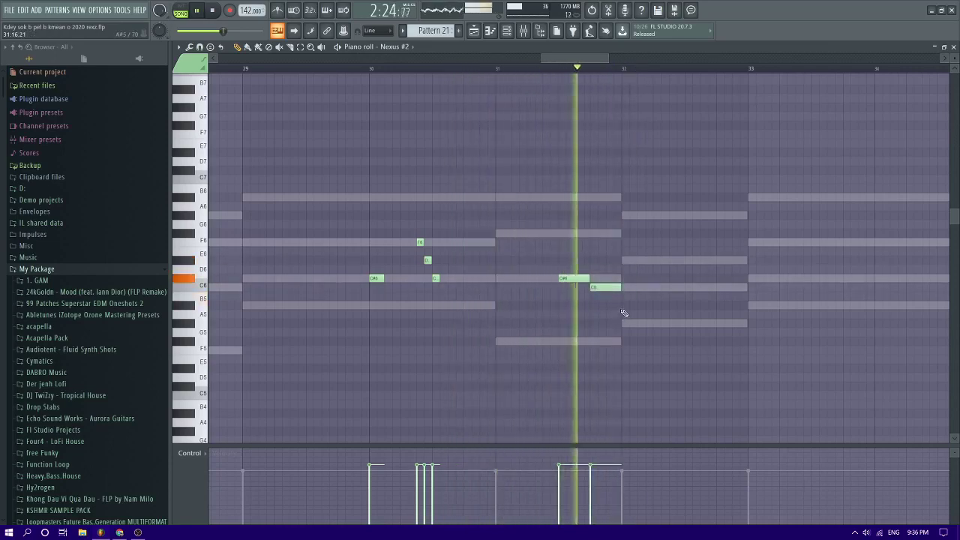
# Add a four-step A#5 at 32:01 and raise it to C#6
pyautogui.click(622, 308)
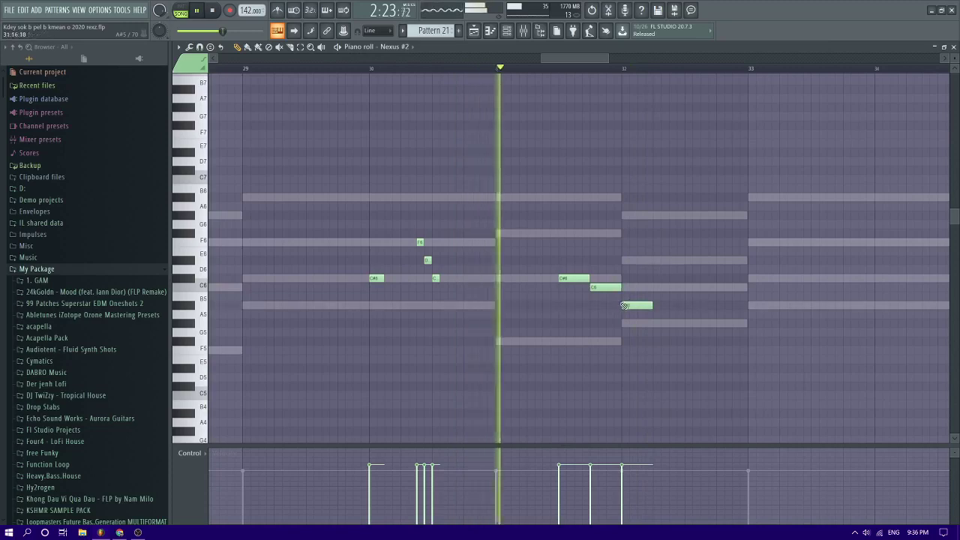
pyautogui.scroll(-2, 623, 306)
pyautogui.moveTo(629, 306); pyautogui.dragTo(630, 276)
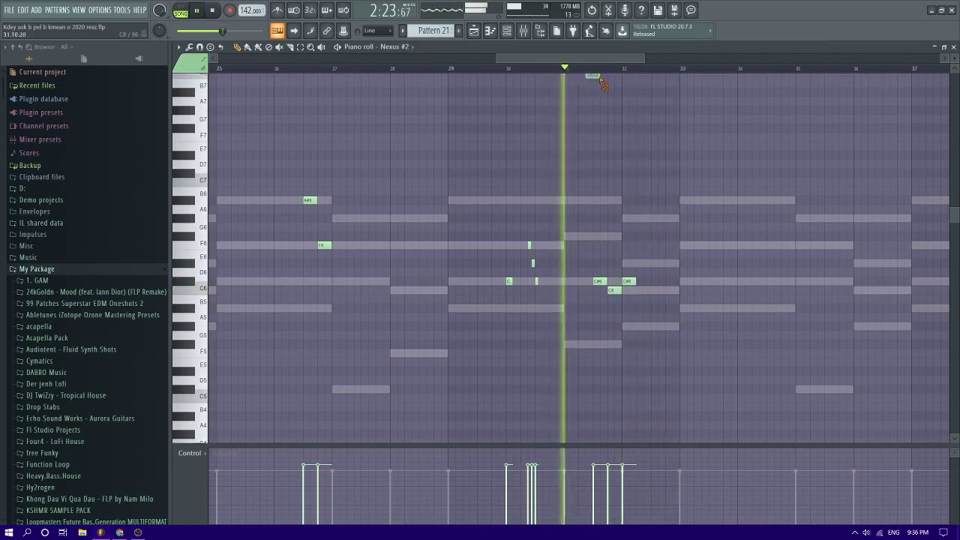
# Try a copy of bar 30's three-note run in bar 32, then a four-step D#6 at 32:13
pyautogui.scroll(1, 531, 268)
pyautogui.moveTo(547, 298); pyautogui.dragTo(651, 258)
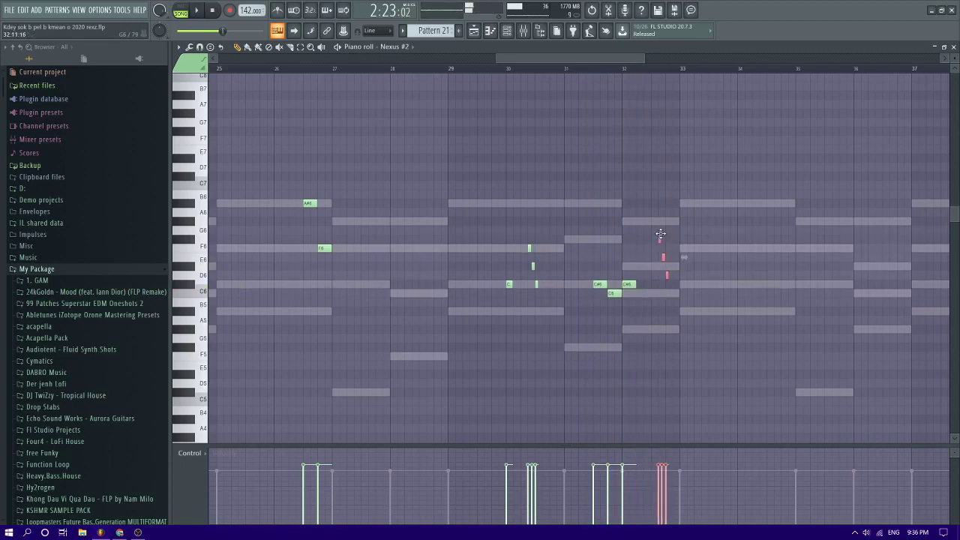
pyautogui.scroll(4, 622, 309)
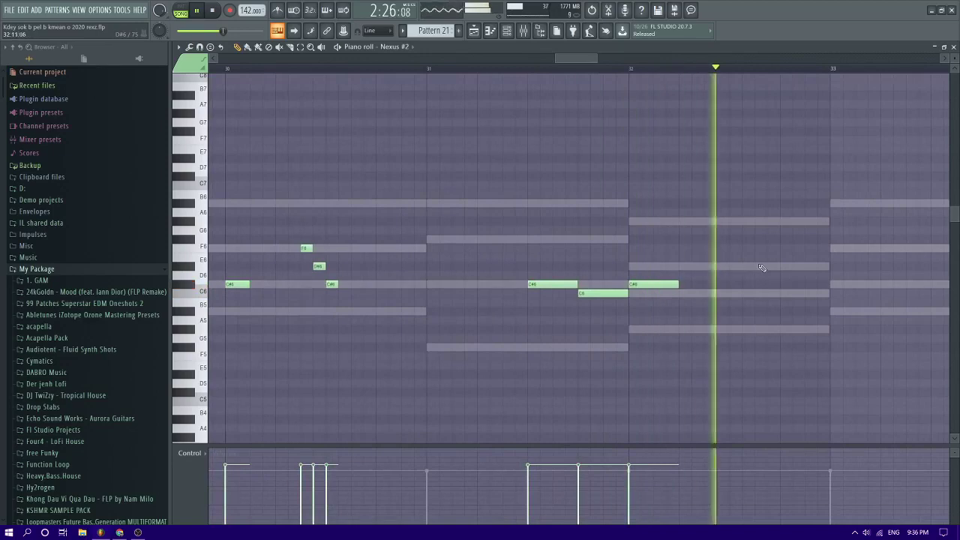
pyautogui.click(760, 267)
pyautogui.scroll(-4, 762, 267)
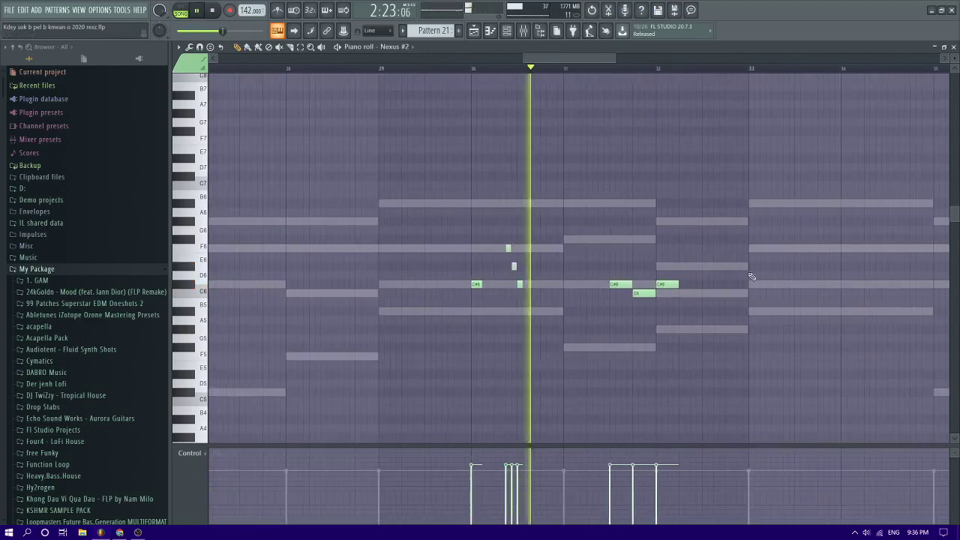
pyautogui.moveTo(729, 266); pyautogui.dragTo(749, 266)
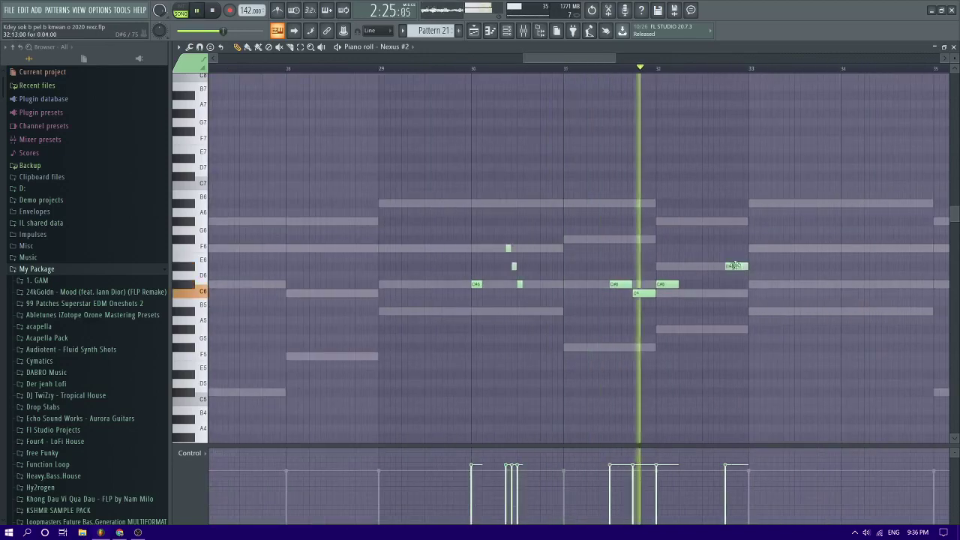
pyautogui.scroll(-3, 737, 293)
pyautogui.scroll(2, 737, 293)
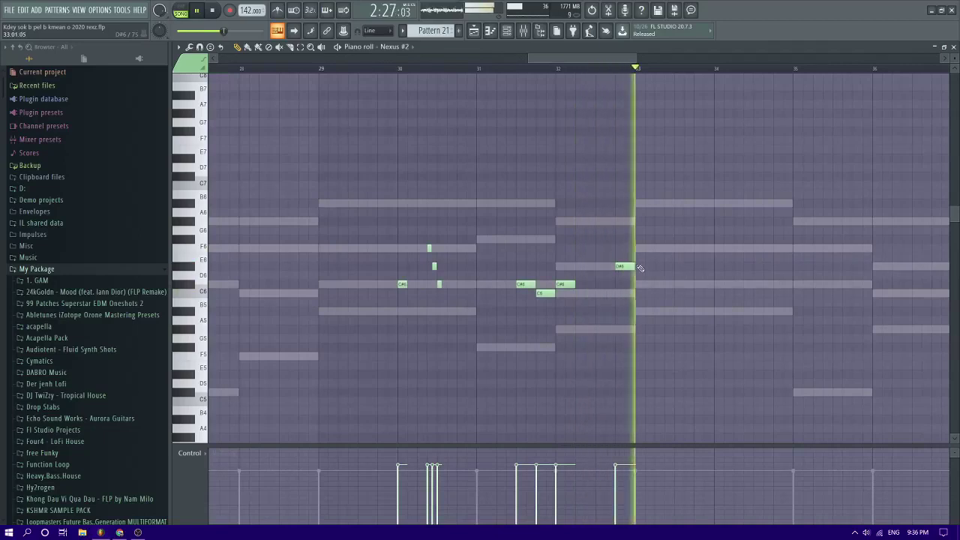
# Add four-step notes C6 at 32:09, C#6 at 32:13 and D#6 at 33:01, adjusting their pitches while replaying bar 32
pyautogui.click(555, 69)
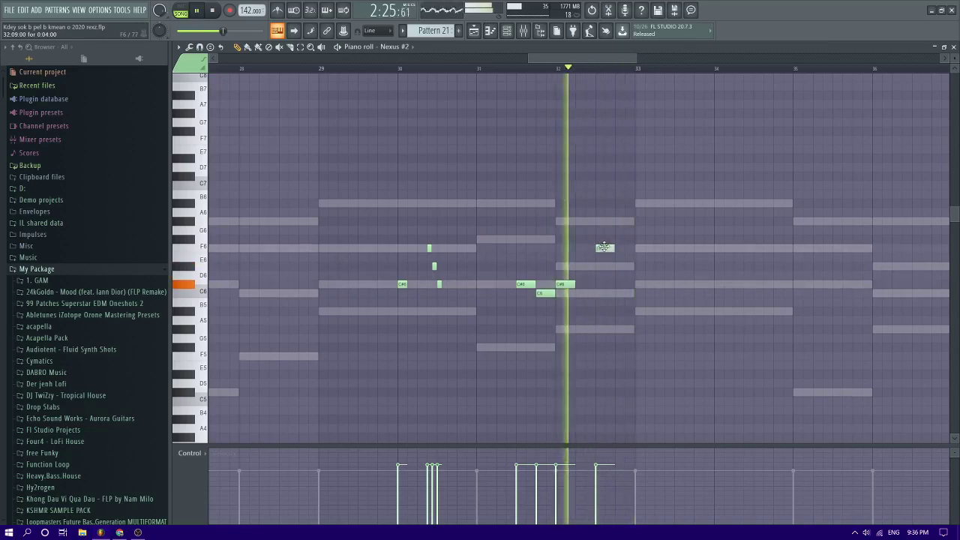
pyautogui.click(615, 313)
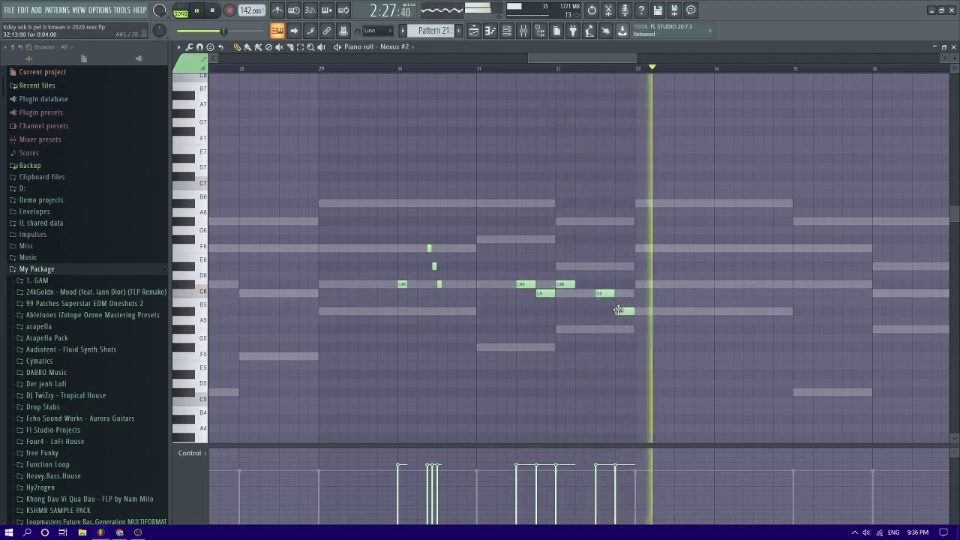
pyautogui.moveTo(618, 307); pyautogui.dragTo(624, 281)
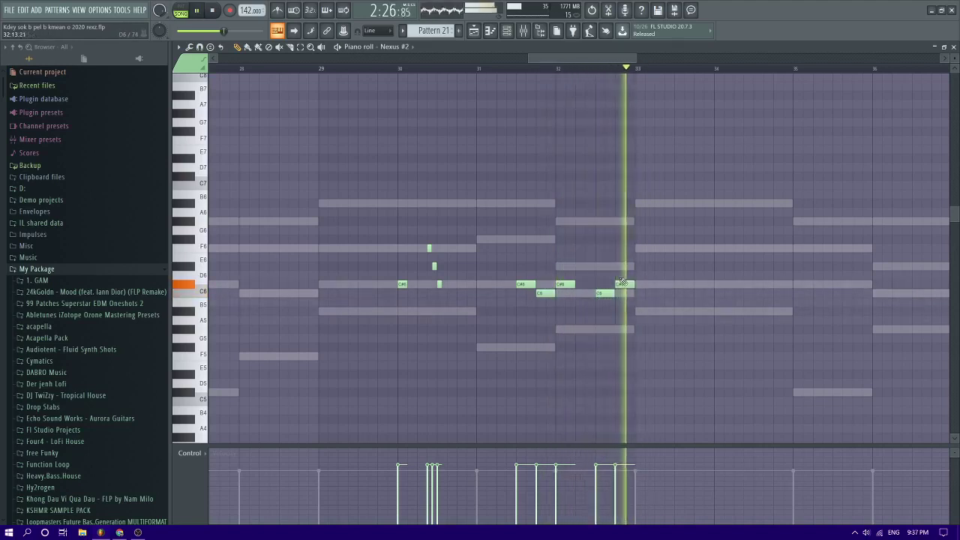
pyautogui.click(639, 247)
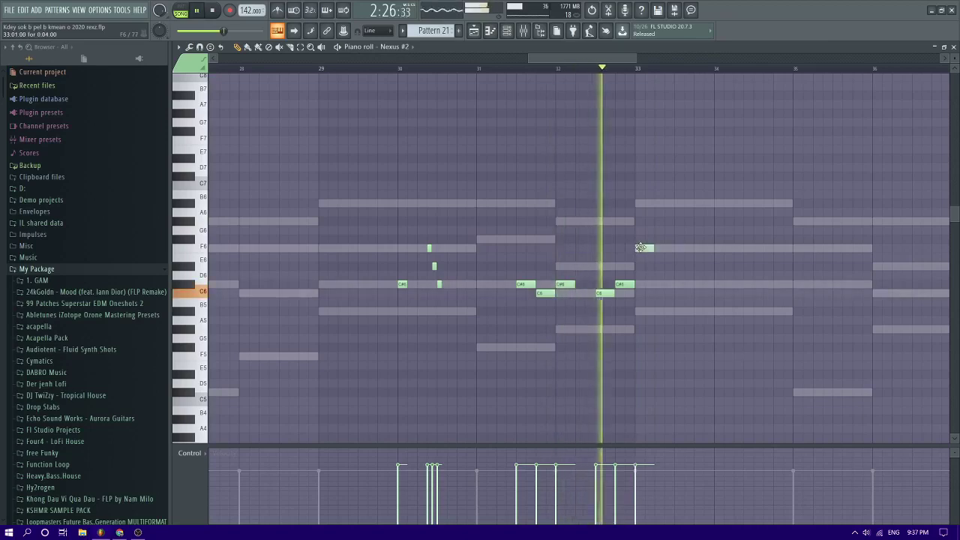
pyautogui.moveTo(639, 248); pyautogui.dragTo(642, 265)
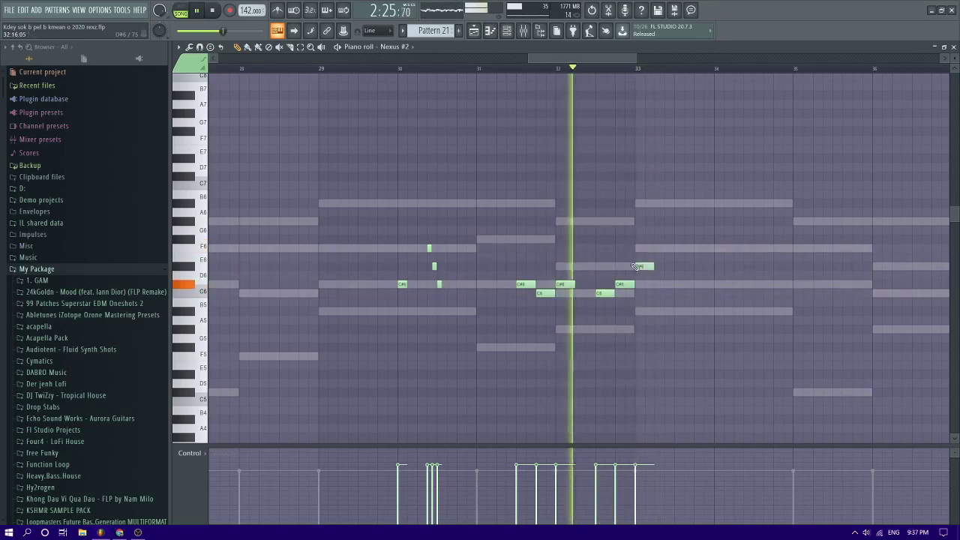
# Add a four-step F6 at 33:05 and lower it to C#6
pyautogui.scroll(-3, 645, 276)
pyautogui.scroll(3, 647, 278)
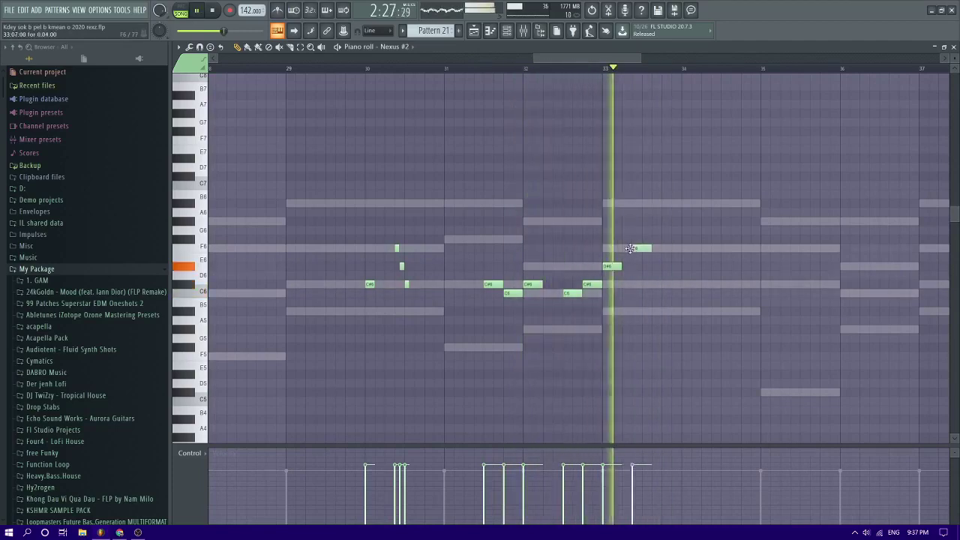
pyautogui.click(636, 248)
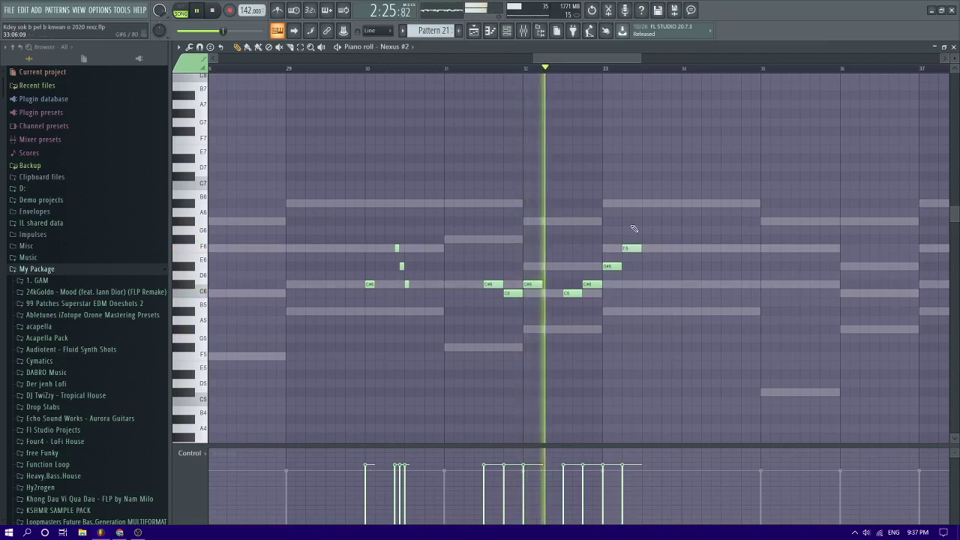
pyautogui.scroll(4, 653, 253)
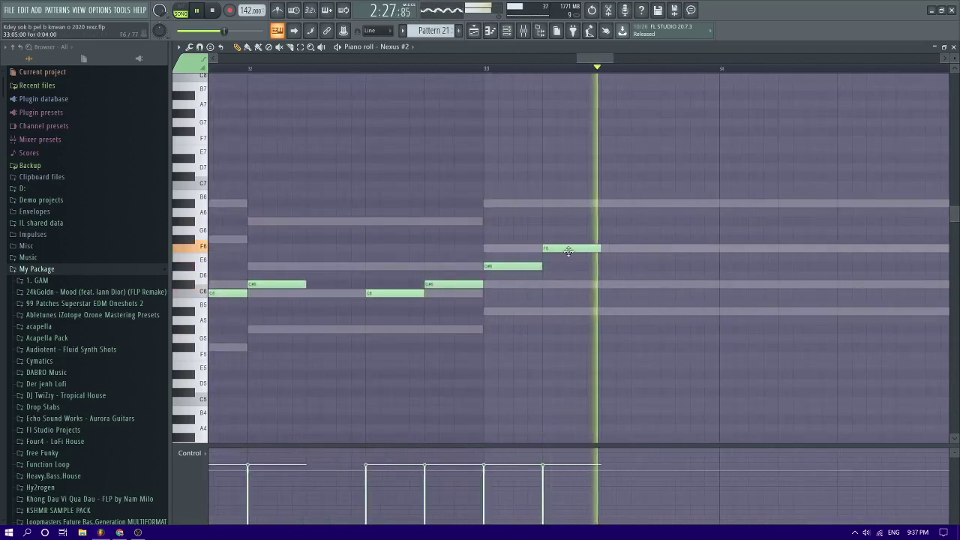
pyautogui.press('space')
pyautogui.moveTo(566, 248); pyautogui.dragTo(573, 284)
pyautogui.scroll(-2, 568, 239)
pyautogui.press('space')
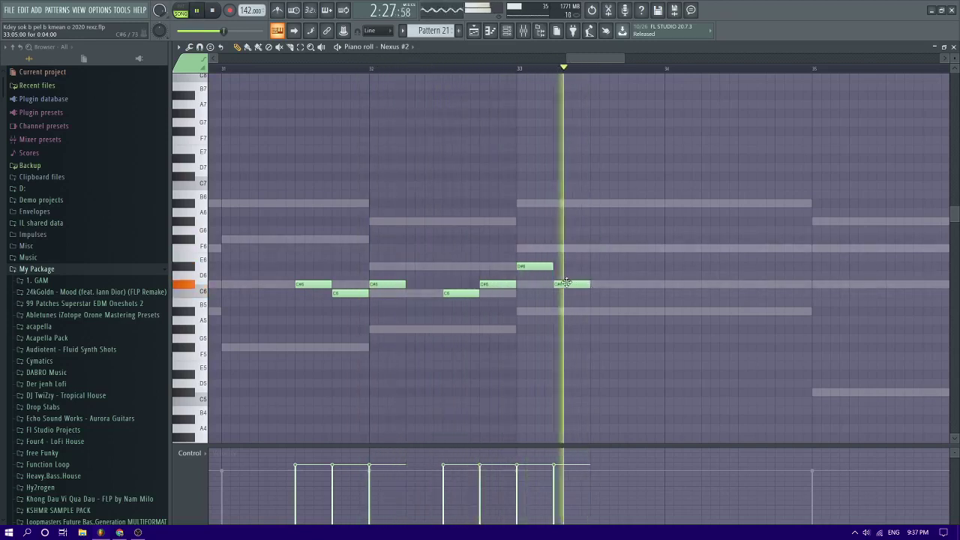
# Shorten the C#6 at 33:05 to one step and continue the run with one-step notes C6 at 33:06 and A#5 at 33:07
pyautogui.click(572, 293)
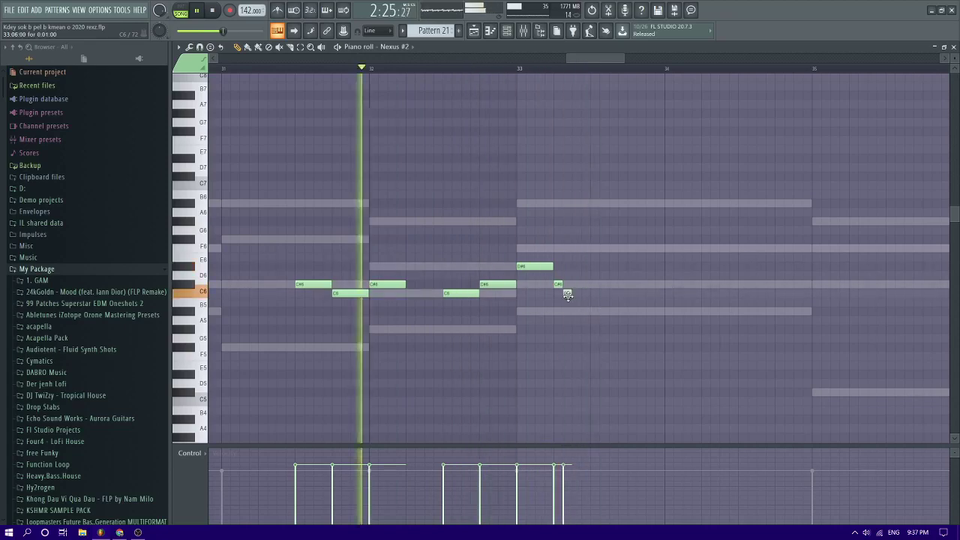
pyautogui.click(576, 310)
pyautogui.scroll(-3, 580, 308)
pyautogui.scroll(2, 588, 310)
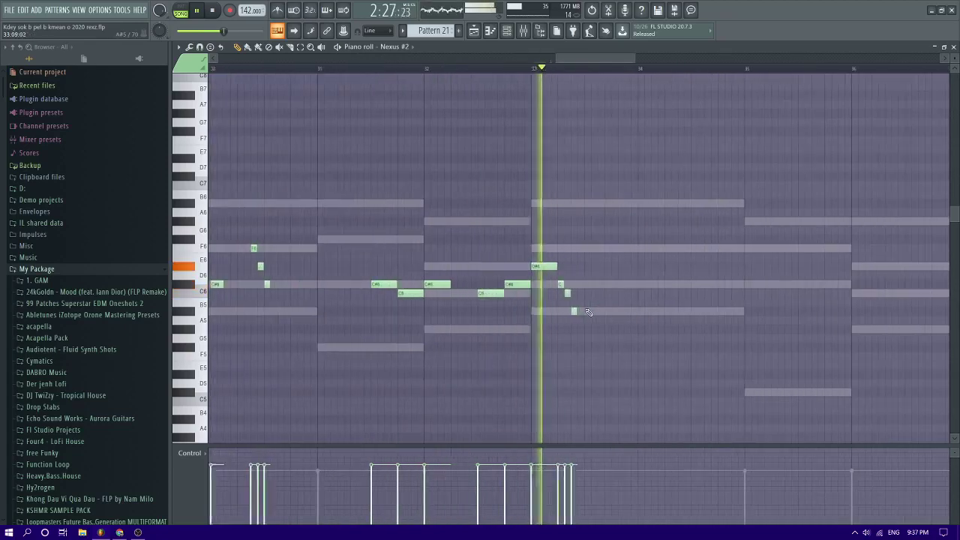
pyautogui.scroll(-2, 582, 309)
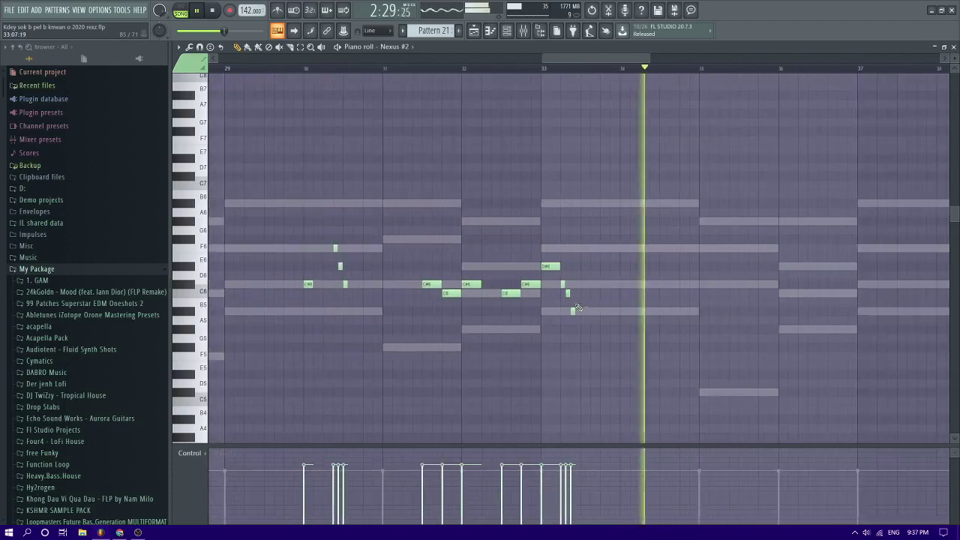
pyautogui.scroll(4, 596, 295)
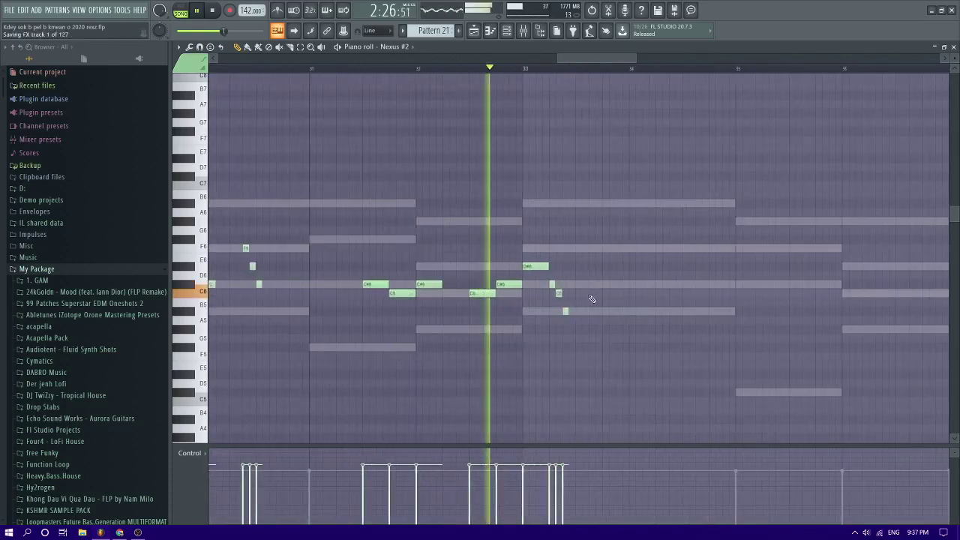
pyautogui.scroll(-4, 509, 289)
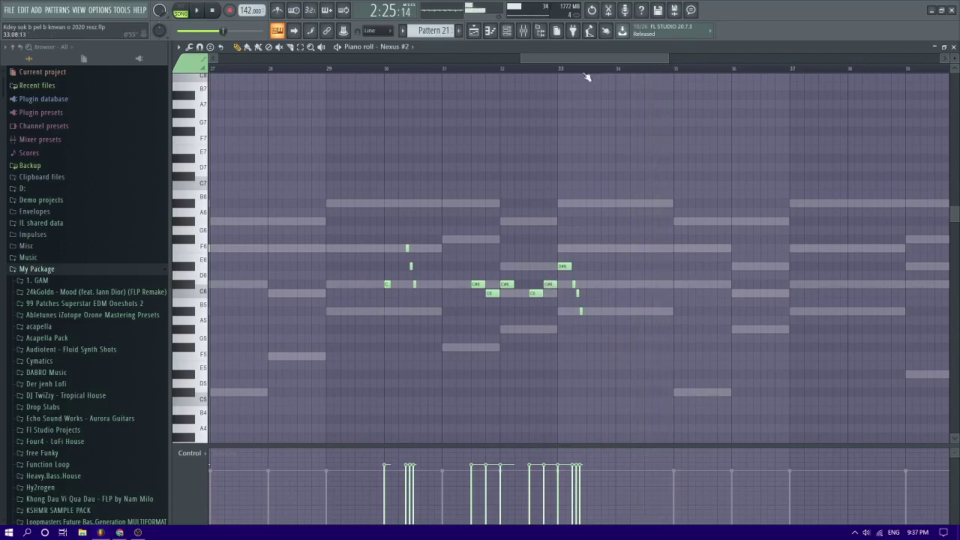
# Try a four-step A#5 at 34:09 and then at 34:01, deleting it again
pyautogui.press('space')
pyautogui.scroll(2, 652, 347)
pyautogui.click(638, 310)
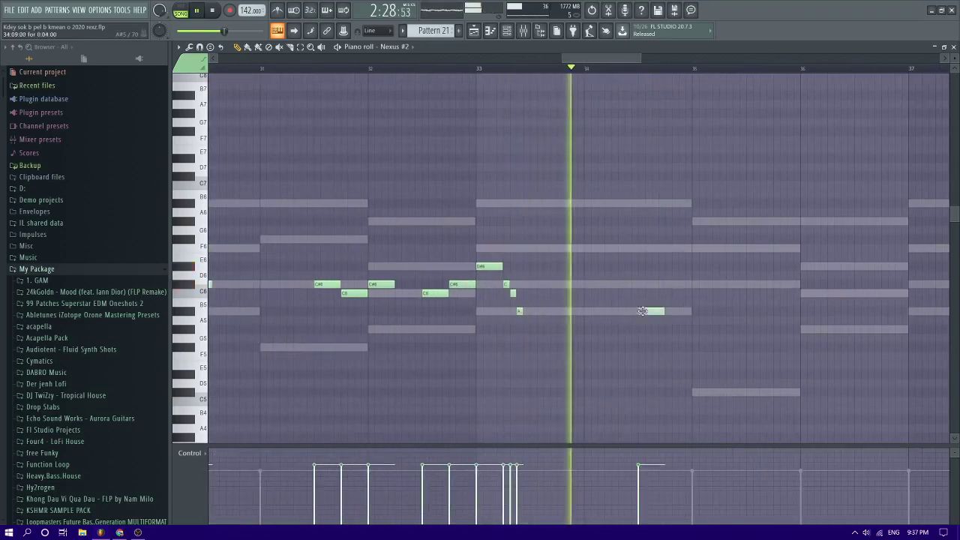
pyautogui.press('space')
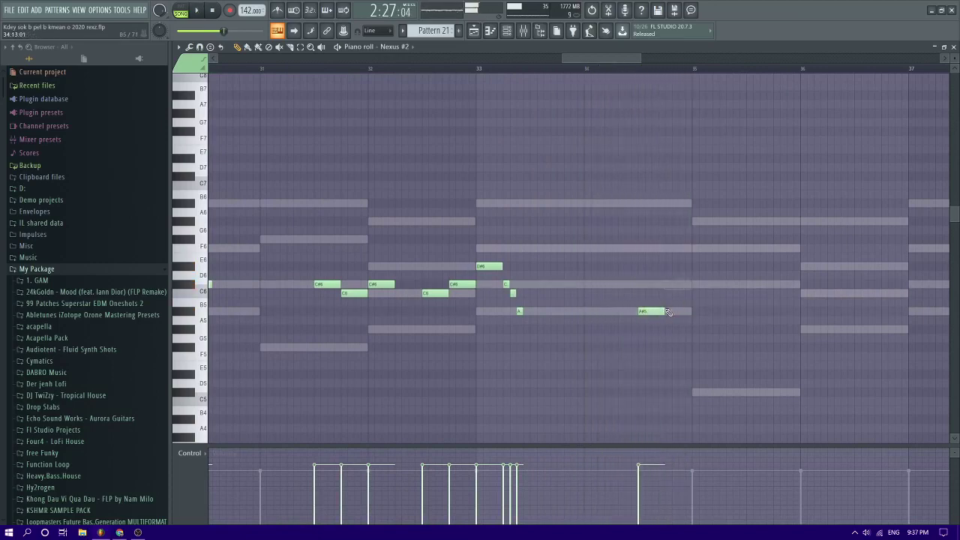
pyautogui.click(589, 284)
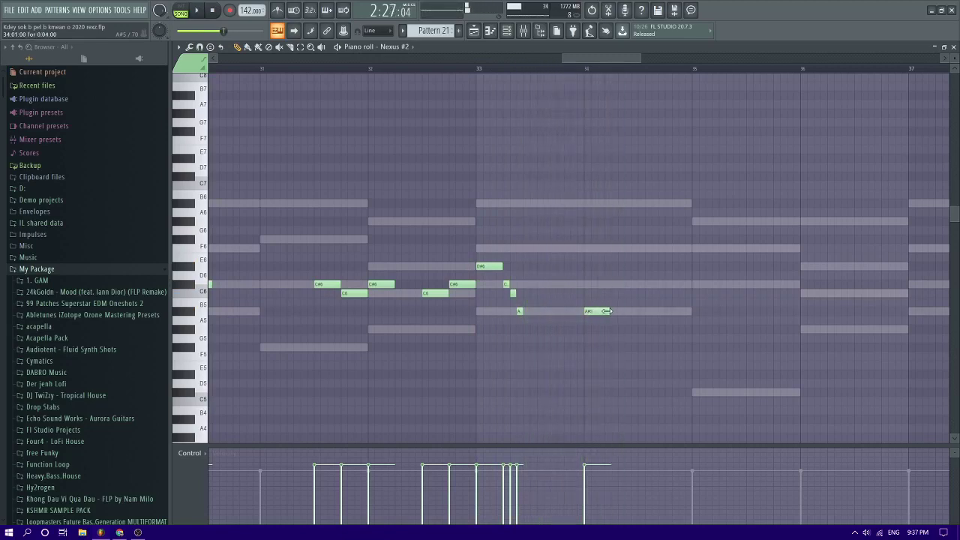
pyautogui.rightClick(606, 310)
# Try a two-step A#5 at 34:03, 34:05 and 34:07, along with a two-step C#6 at 34:09
pyautogui.press('space')
pyautogui.click(601, 310)
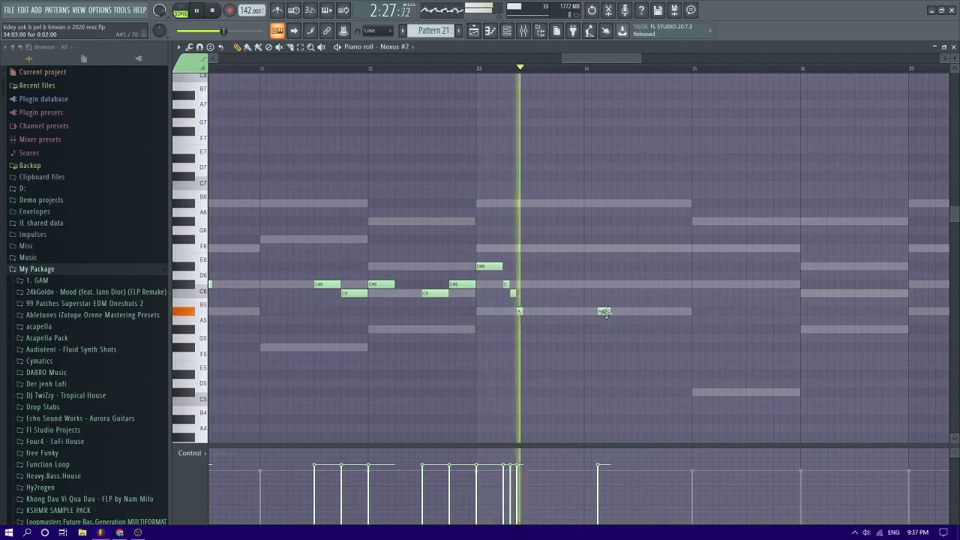
pyautogui.moveTo(605, 312); pyautogui.dragTo(617, 311)
pyautogui.click(640, 284)
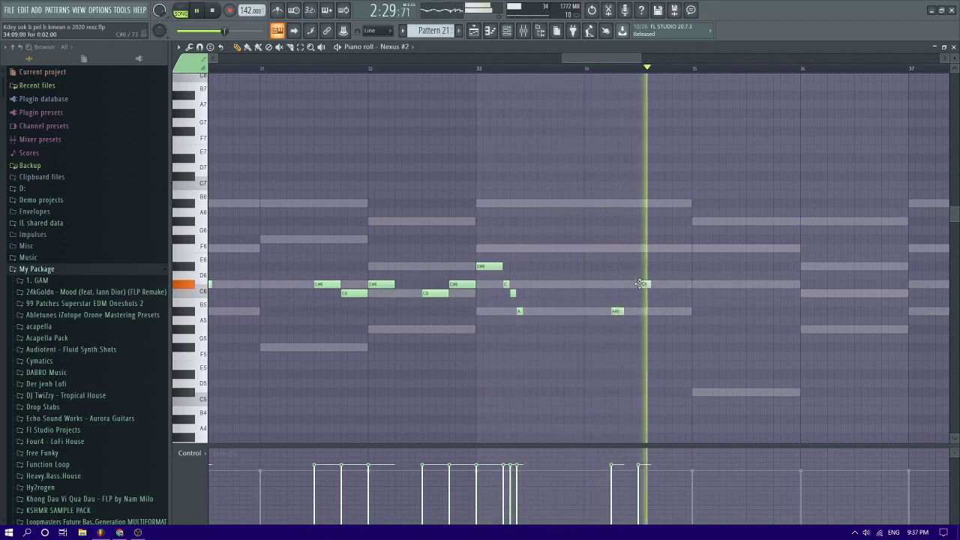
pyautogui.rightClick(640, 283)
pyautogui.moveTo(617, 311); pyautogui.dragTo(630, 312)
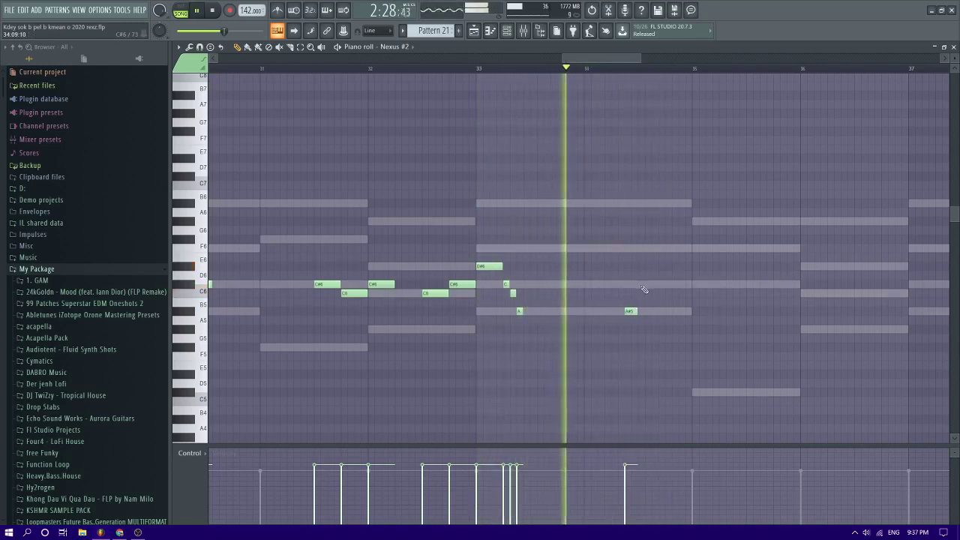
# Replace the trial notes in bar 34 with a two-step A#5 at 34:01
pyautogui.click(641, 275)
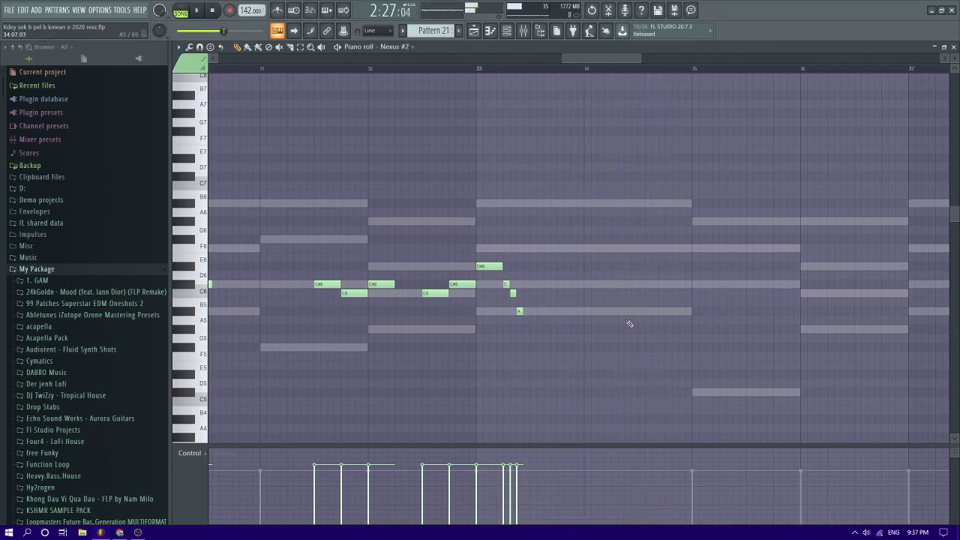
pyautogui.click(641, 221)
pyautogui.click(658, 222)
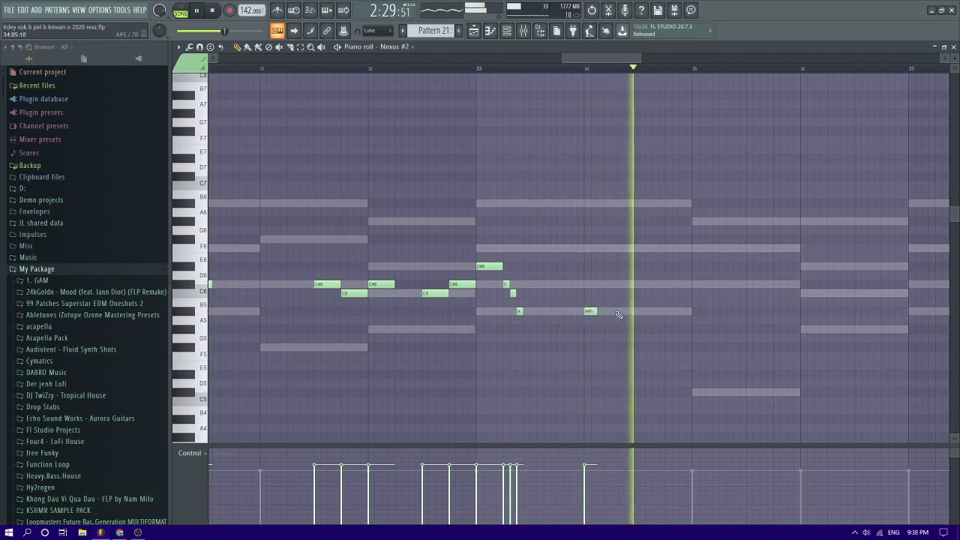
# Listen through bars 34 to 43 while examining the ghosted chords that follow the melody
pyautogui.scroll(-3, 626, 303)
pyautogui.scroll(3, 674, 300)
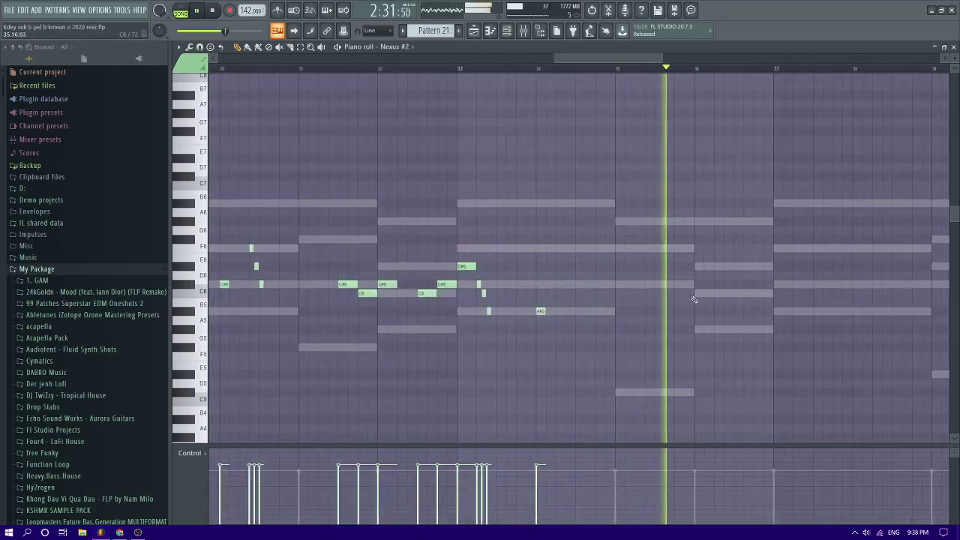
pyautogui.scroll(-3, 677, 271)
pyautogui.scroll(4, 679, 267)
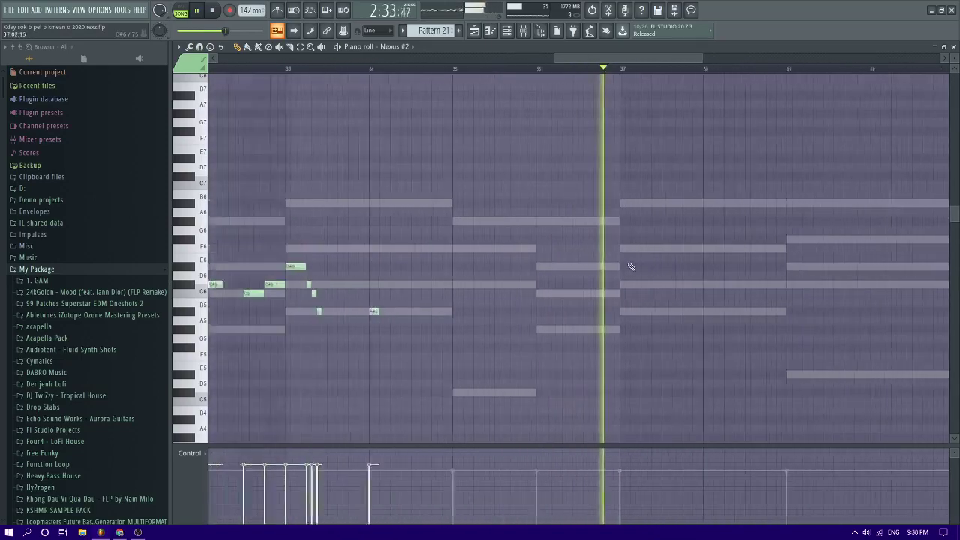
pyautogui.scroll(-2, 626, 230)
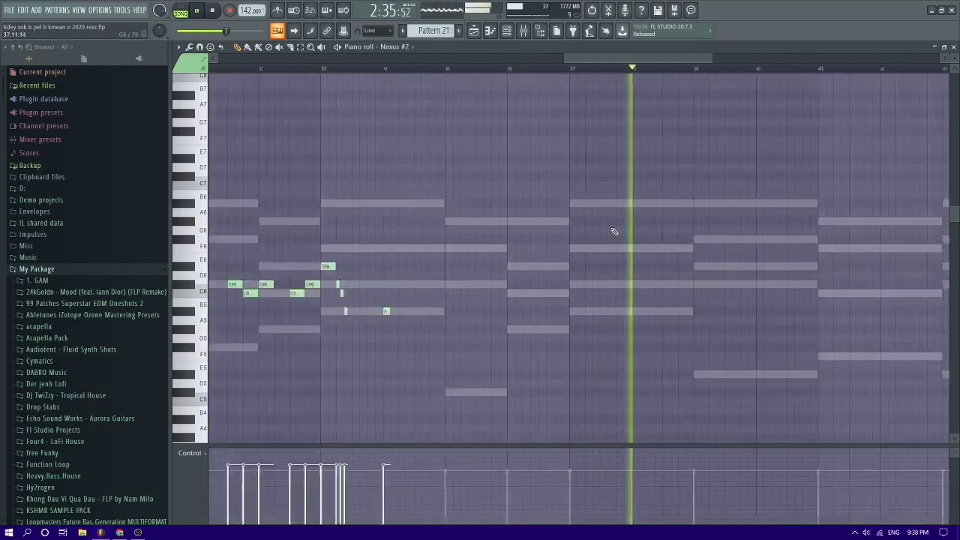
pyautogui.scroll(3, 686, 239)
pyautogui.scroll(-5, 723, 247)
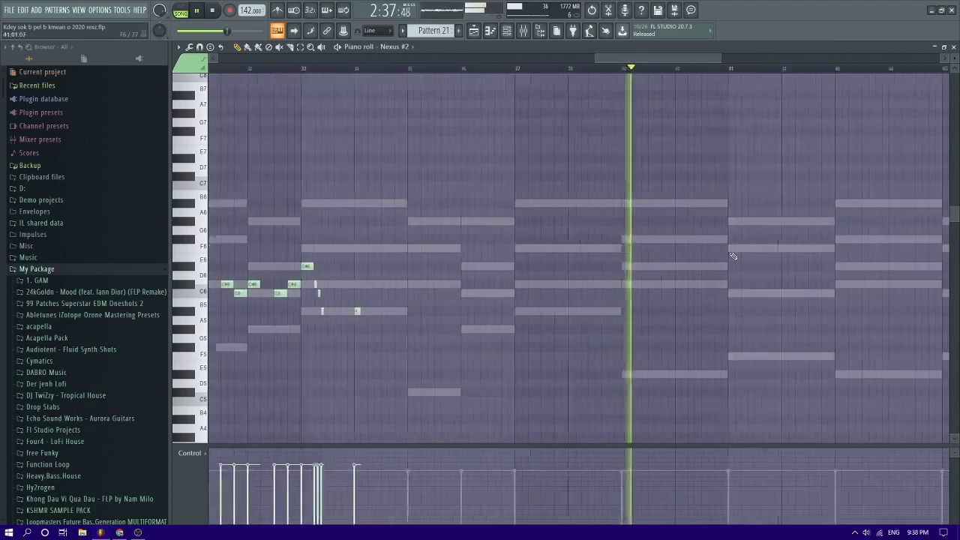
pyautogui.scroll(1, 723, 248)
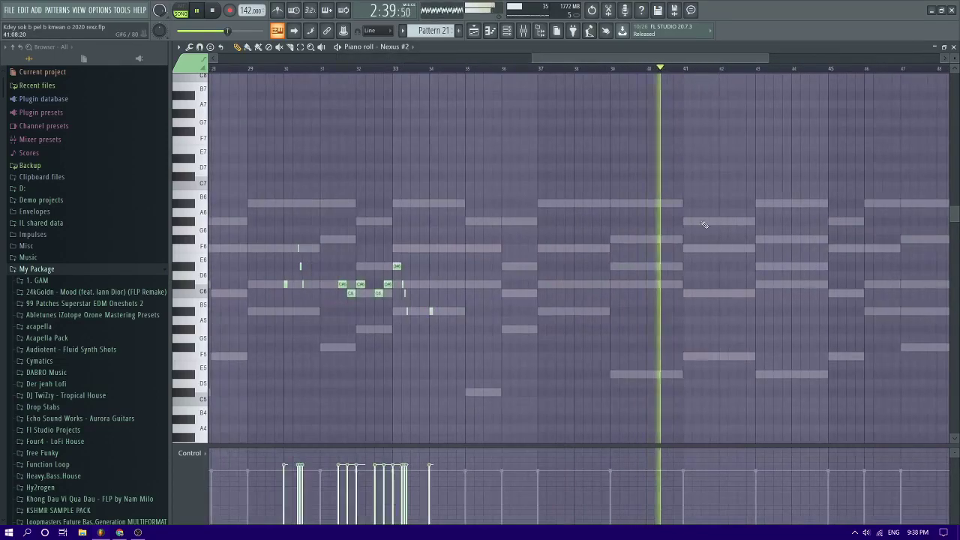
pyautogui.scroll(3, 703, 237)
pyautogui.scroll(3, 704, 237)
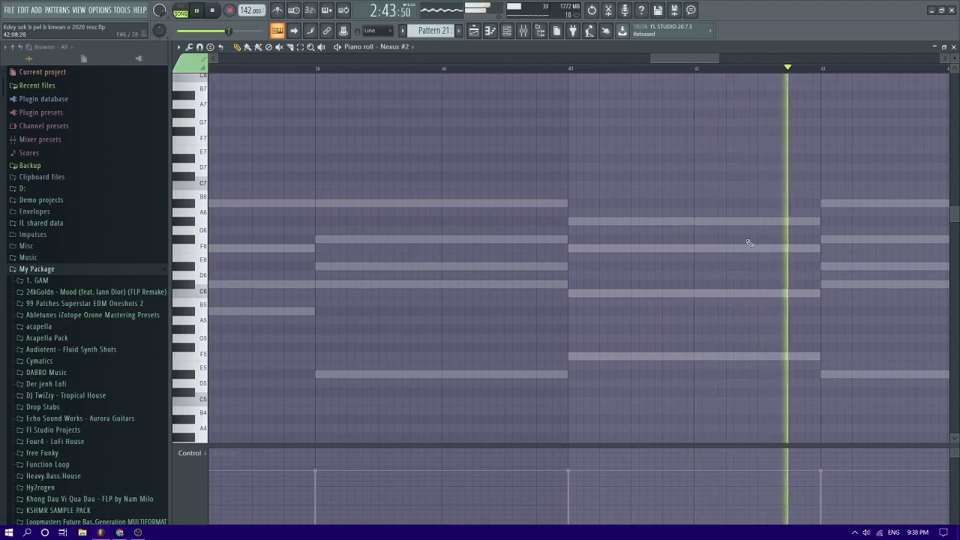
pyautogui.scroll(-4, 750, 262)
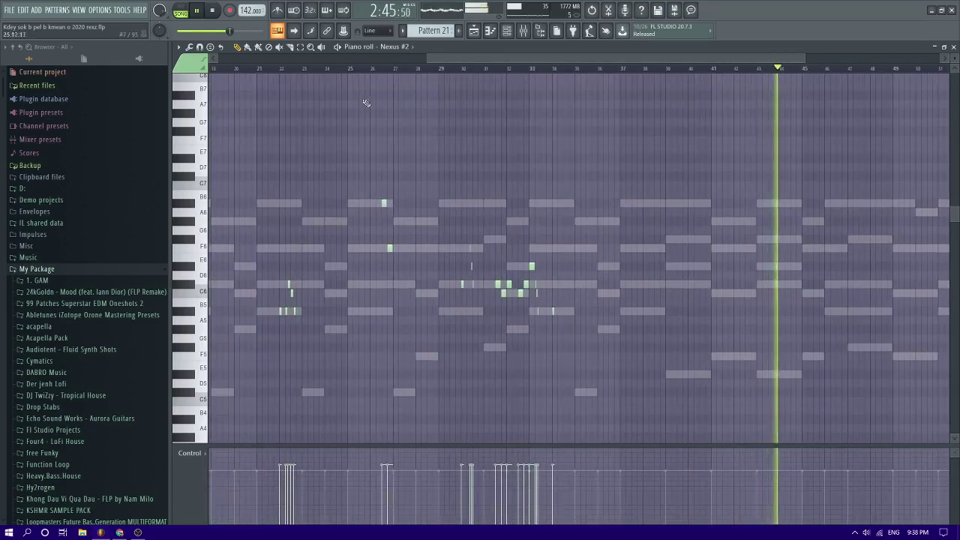
# Replay the melody from bar 21 and delete the C6 at 22:09 and the A#5 at 22:11
pyautogui.click(260, 72)
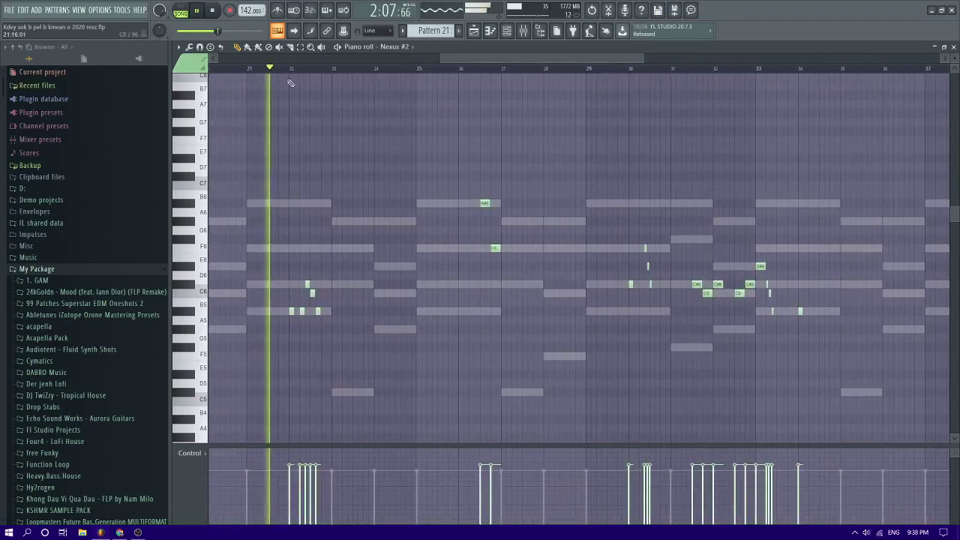
pyautogui.scroll(4, 299, 223)
pyautogui.scroll(-4, 300, 225)
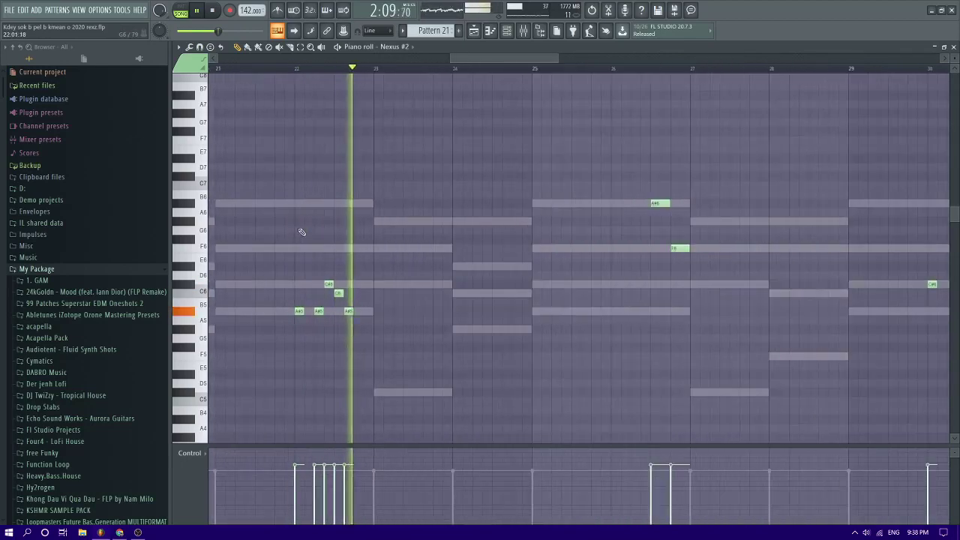
pyautogui.click(300, 71)
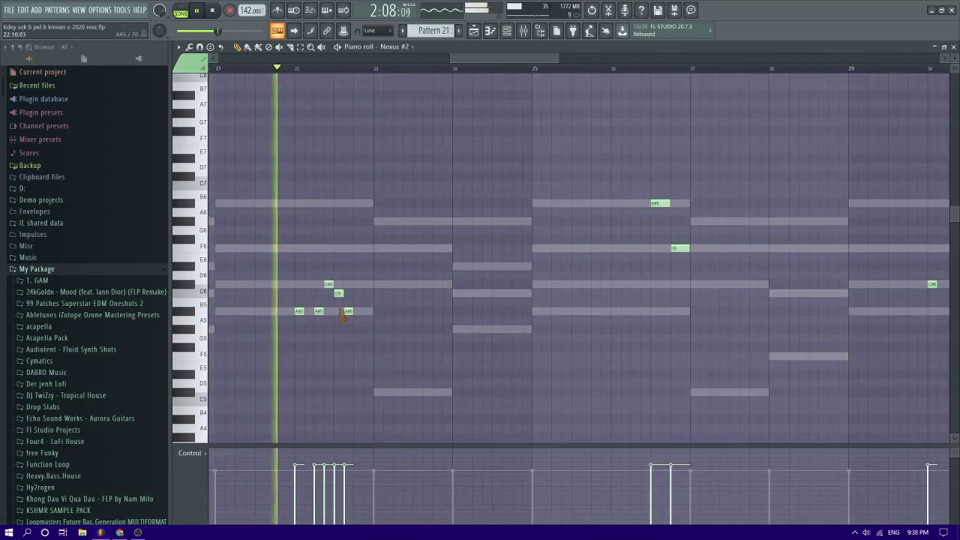
pyautogui.rightClick(348, 311)
pyautogui.rightClick(338, 293)
pyautogui.rightClick(328, 284)
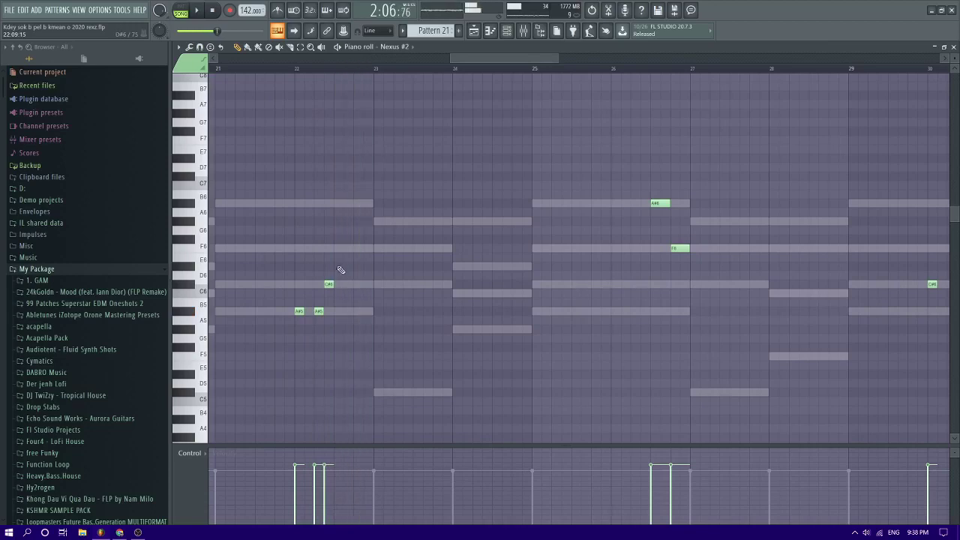
# Rework the end of bar 22's phrase with a two-step D#6 at 22:07 and a two-step C#6 at 22:11
pyautogui.click(328, 266)
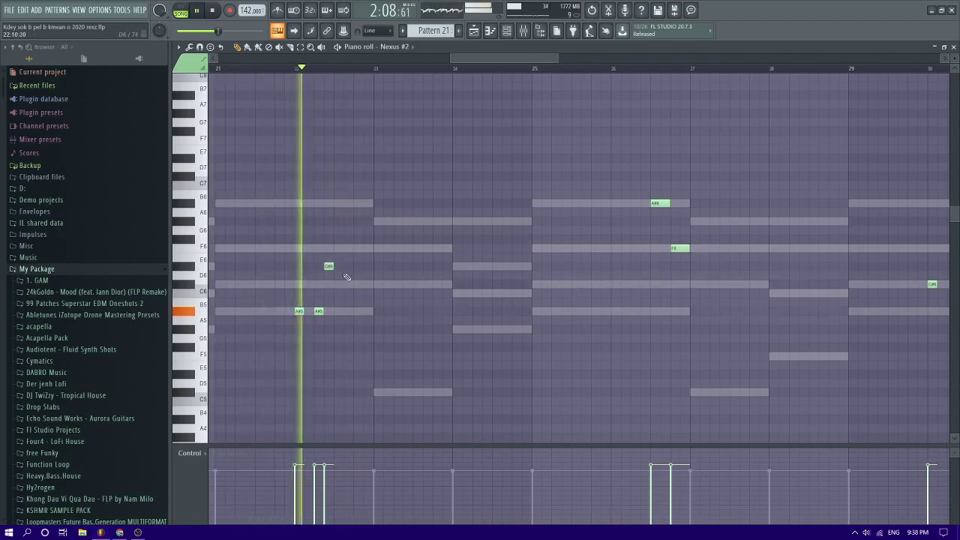
pyautogui.click(345, 266)
pyautogui.moveTo(328, 265); pyautogui.dragTo(329, 282)
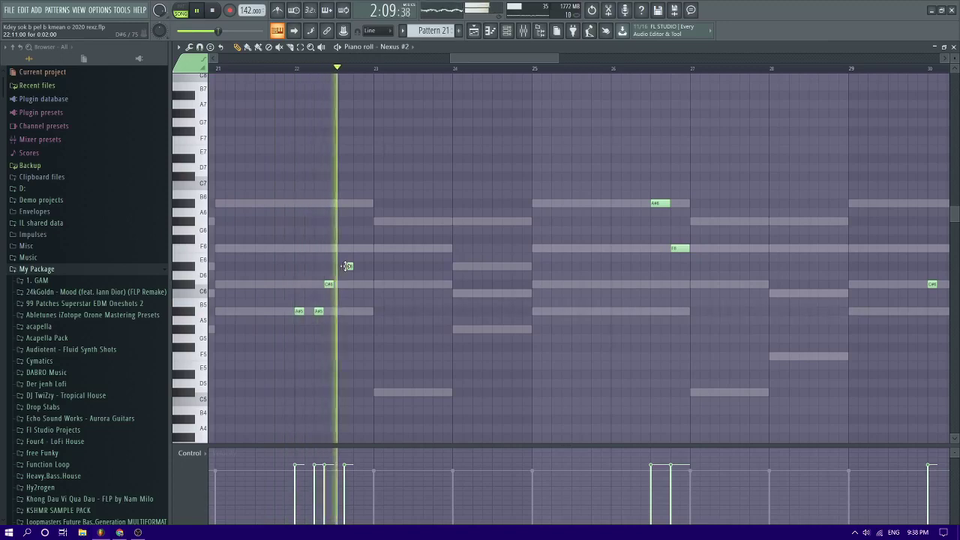
pyautogui.moveTo(330, 283)
pyautogui.mouseDown()
pyautogui.moveTo(337, 266)
pyautogui.moveTo(348, 284)
pyautogui.mouseUp()
pyautogui.scroll(2, 349, 283)
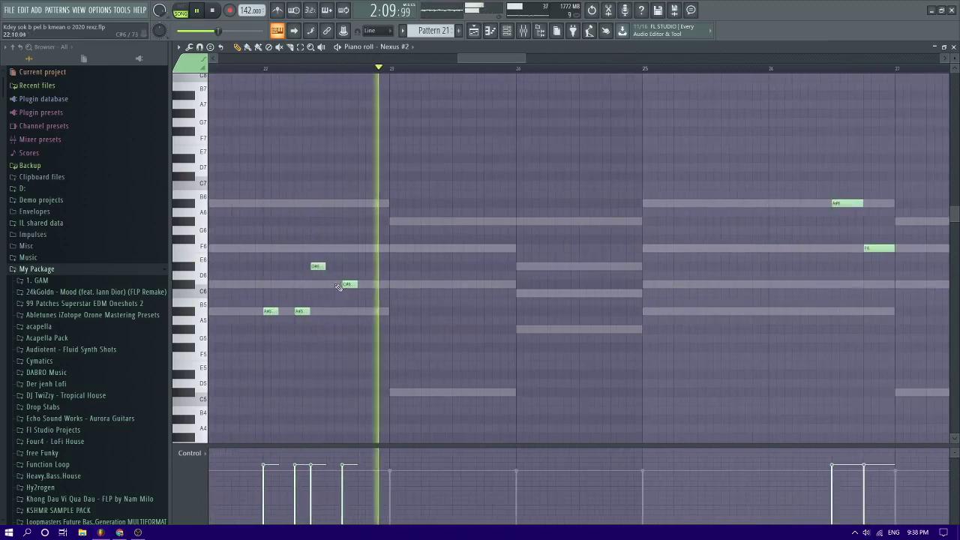
# Lower the D#6 at 22:07 to D6, audition it and delete that note
pyautogui.moveTo(315, 284); pyautogui.dragTo(315, 275)
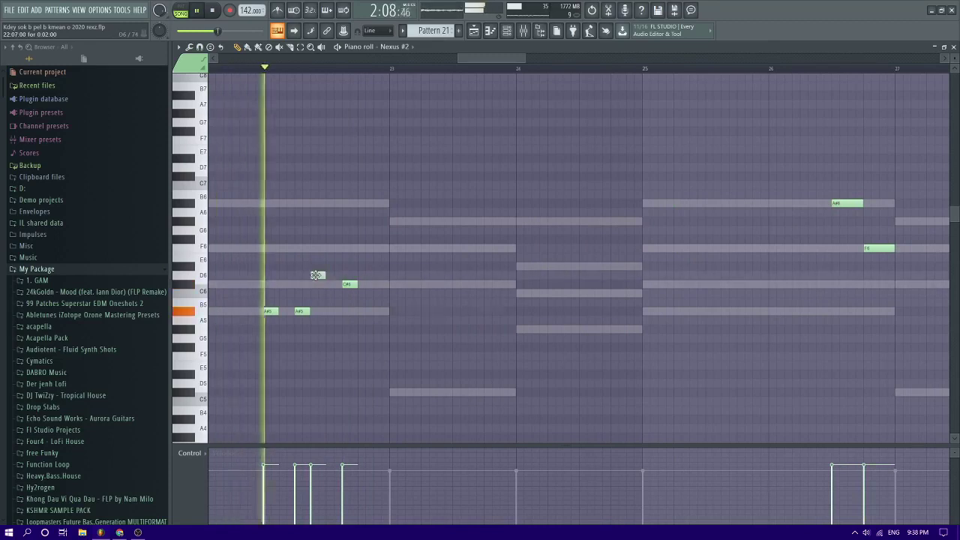
pyautogui.press('space')
pyautogui.rightClick(317, 275)
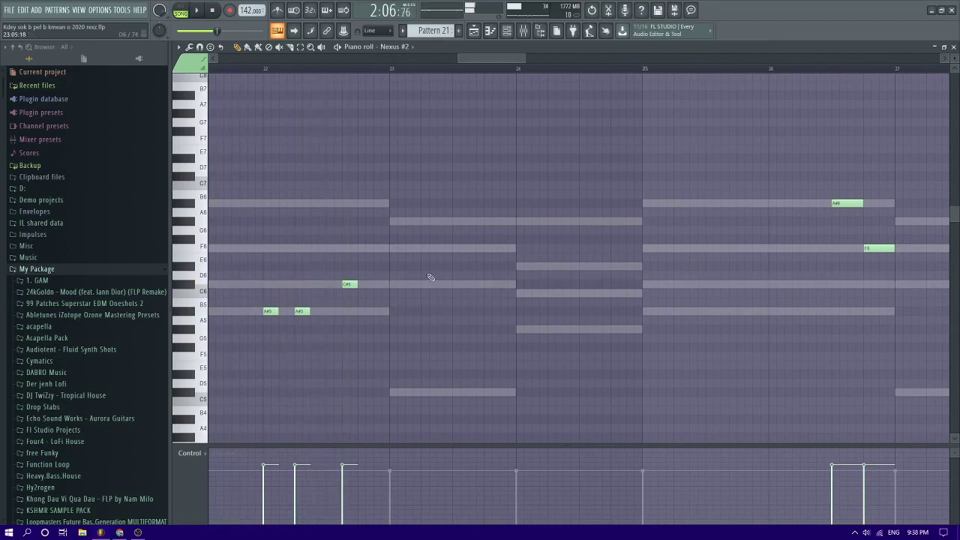
# Switch to the Facebook Live Producer page in the browser and open the notifications list
pyautogui.click(119, 532)
pyautogui.scroll(-3, 569, 300)
pyautogui.scroll(3, 570, 300)
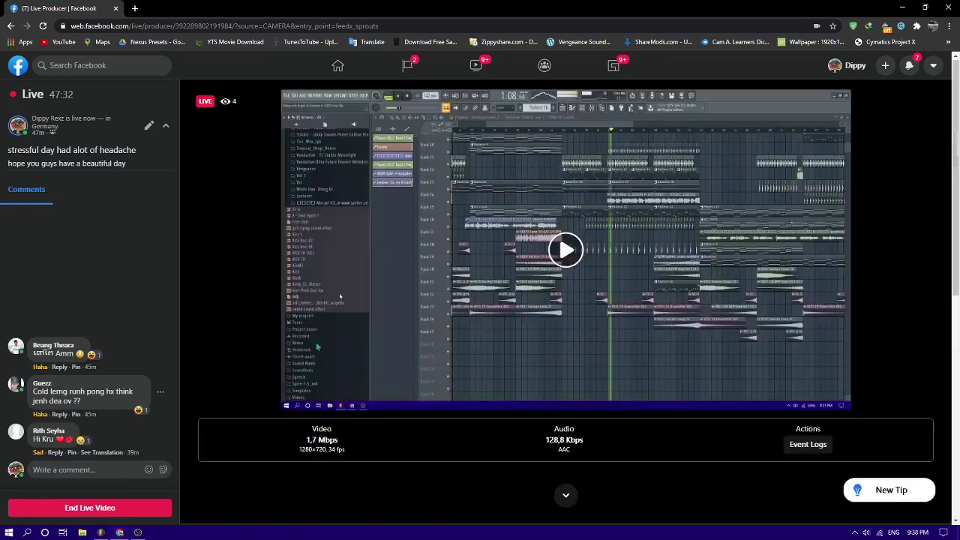
pyautogui.click(910, 67)
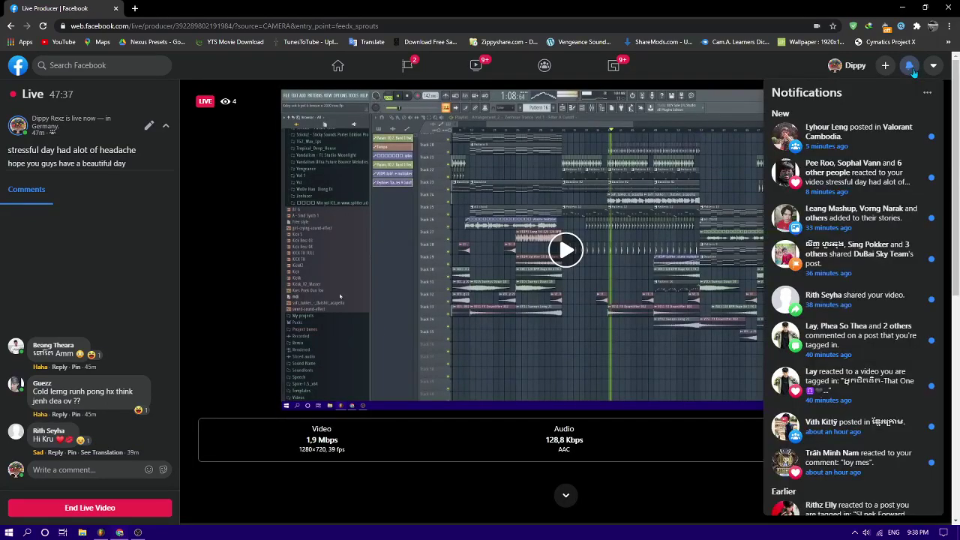
# Switch back to FL Studio, open the playlist and unsolo Track 14 so every track plays with Pattern 21
pyautogui.click(910, 67)
pyautogui.click(896, 7)
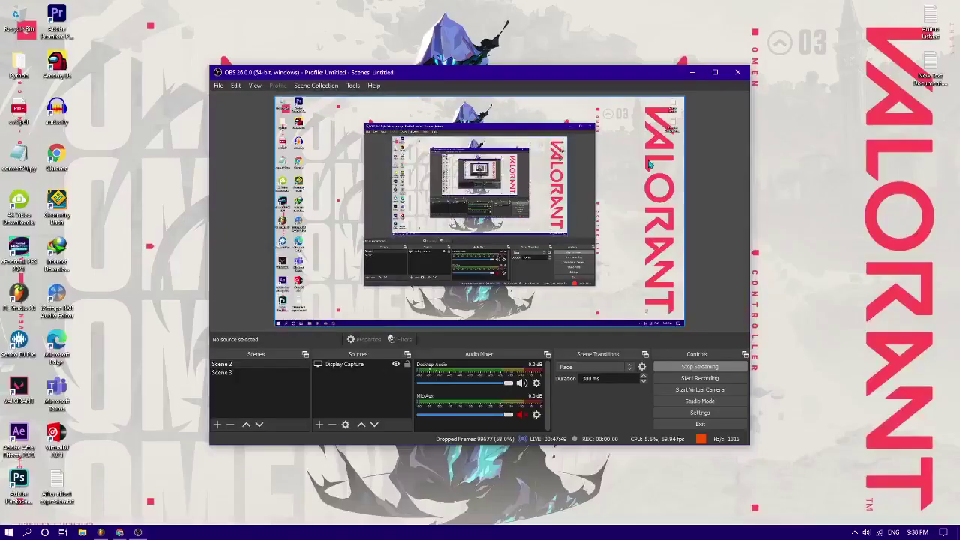
pyautogui.click(100, 533)
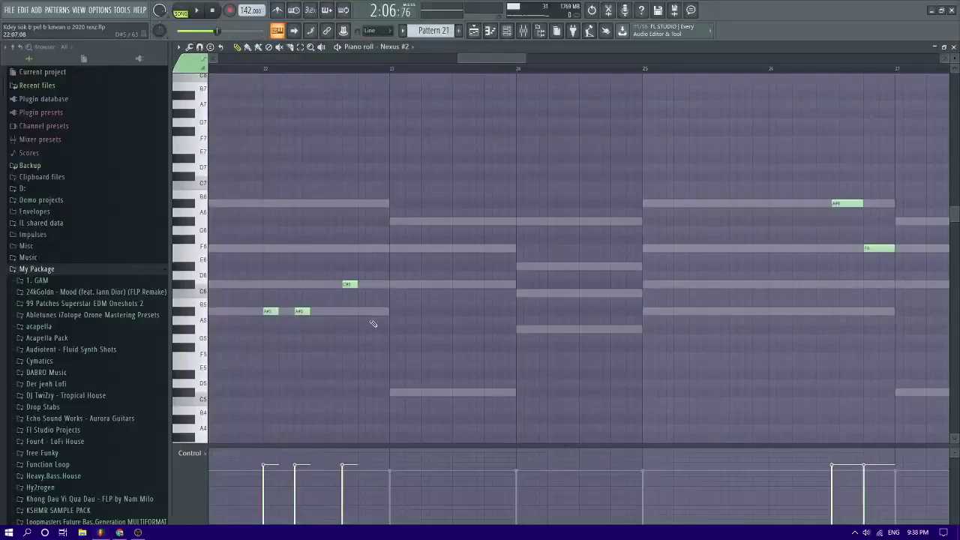
pyautogui.click(473, 30)
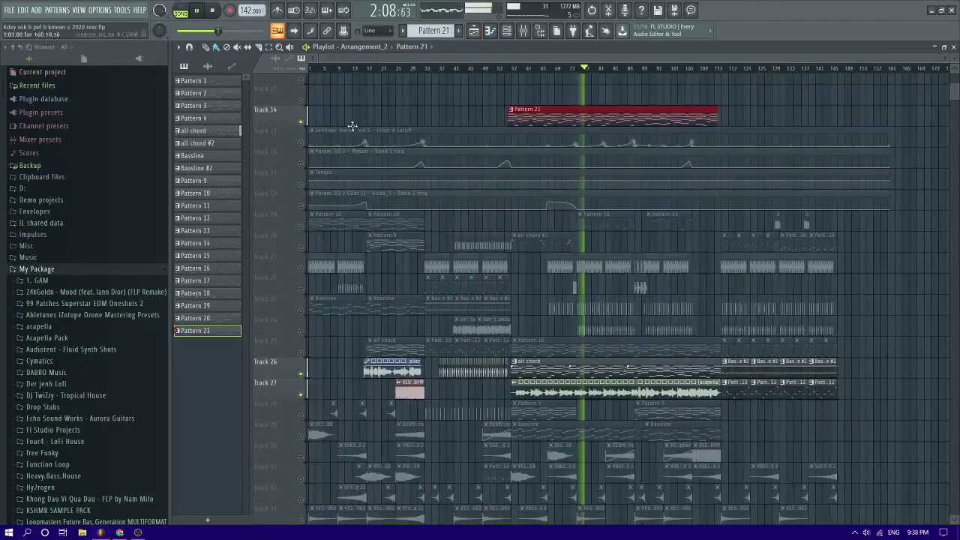
pyautogui.rightClick(302, 121)
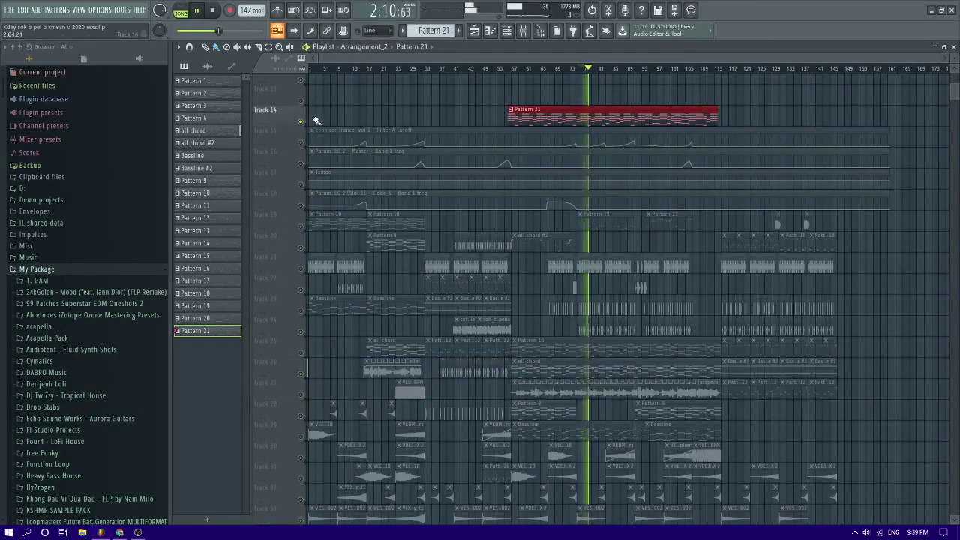
pyautogui.rightClick(302, 121)
# Open Pattern 21's Nexus #2 notes and add a four-step G#6 at 26:11 between the A#6 and F6
pyautogui.scroll(6, 621, 93)
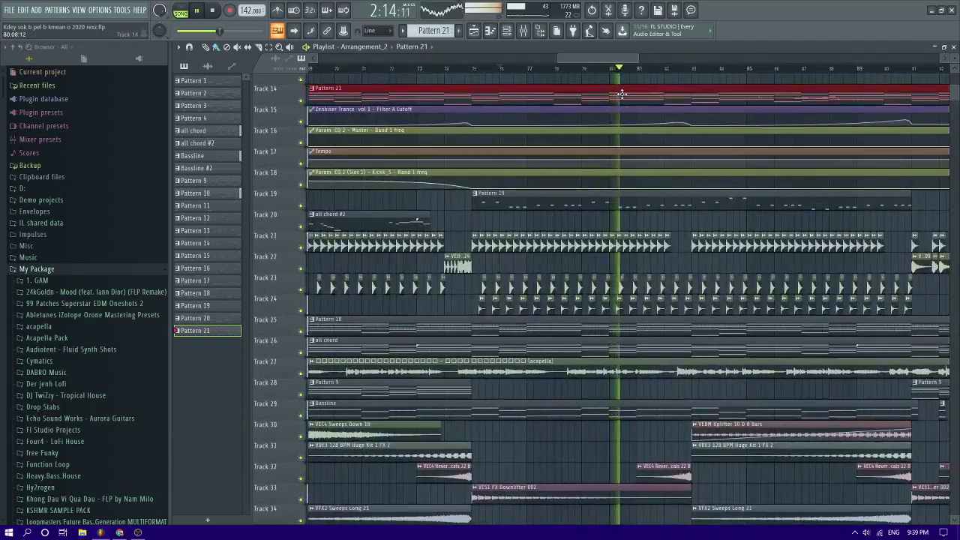
pyautogui.doubleClick(621, 93)
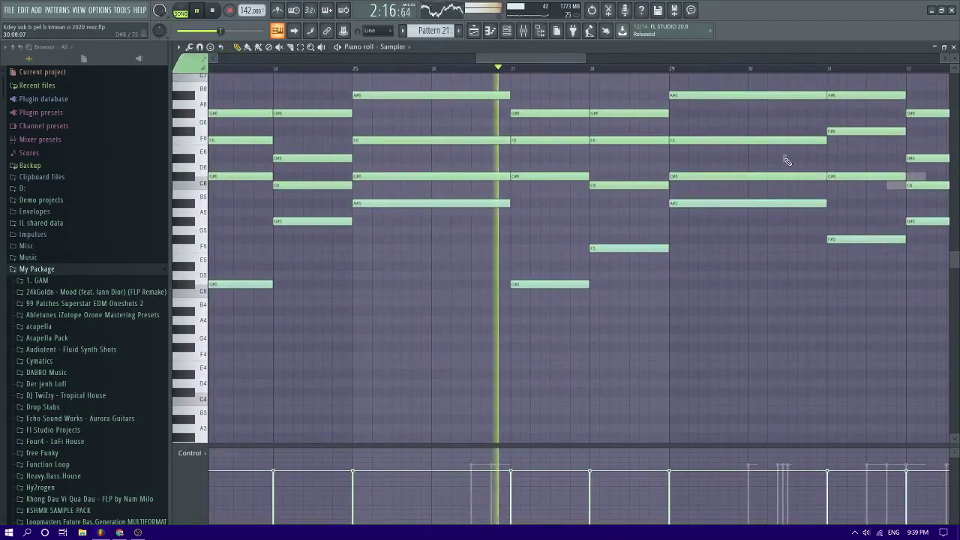
pyautogui.doubleClick(786, 158)
pyautogui.click(487, 221)
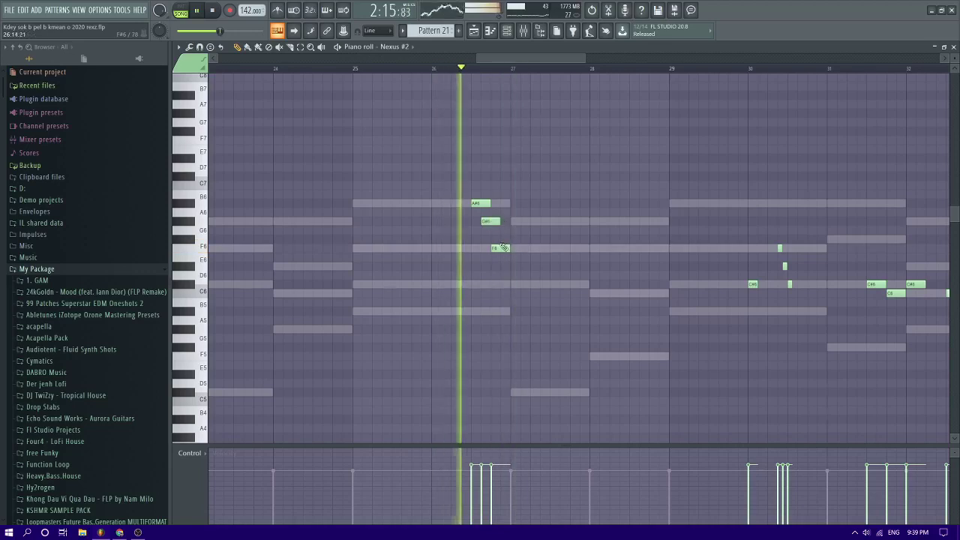
pyautogui.click(507, 275)
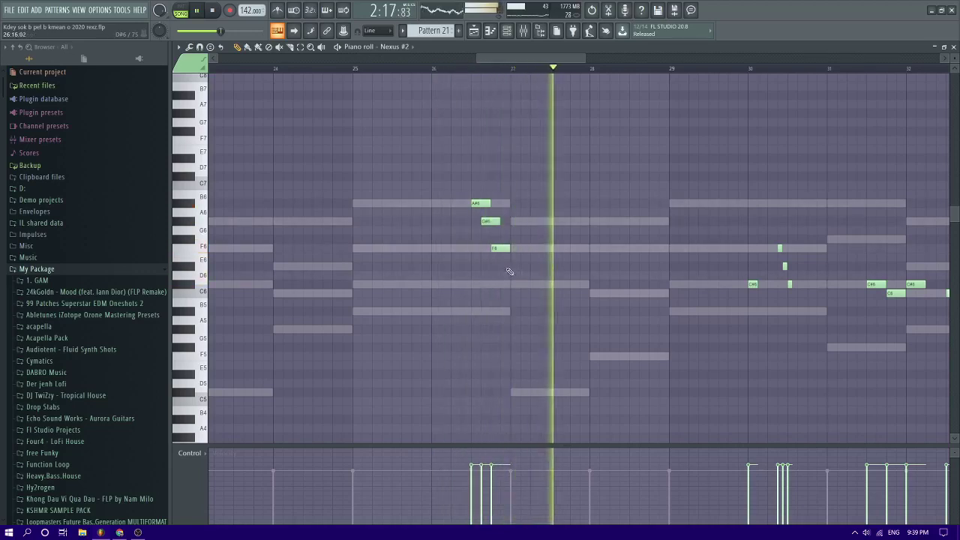
pyautogui.rightClick(507, 275)
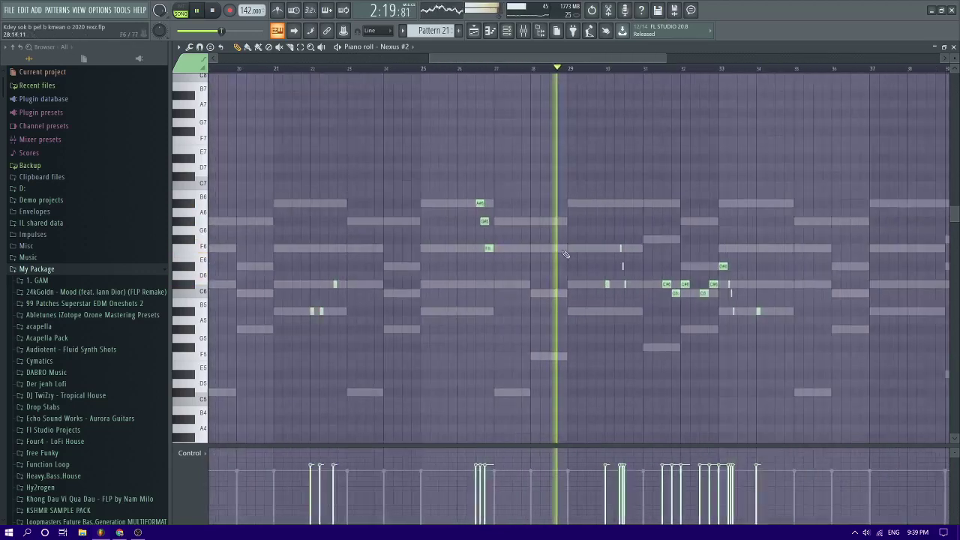
# Lengthen the C#6 at 30:01 to four steps and audition the melody through bar 33
pyautogui.keyDown('ctrl'); pyautogui.scroll(5, 622, 284); pyautogui.keyUp('ctrl')
pyautogui.moveTo(545, 283); pyautogui.dragTo(571, 283)
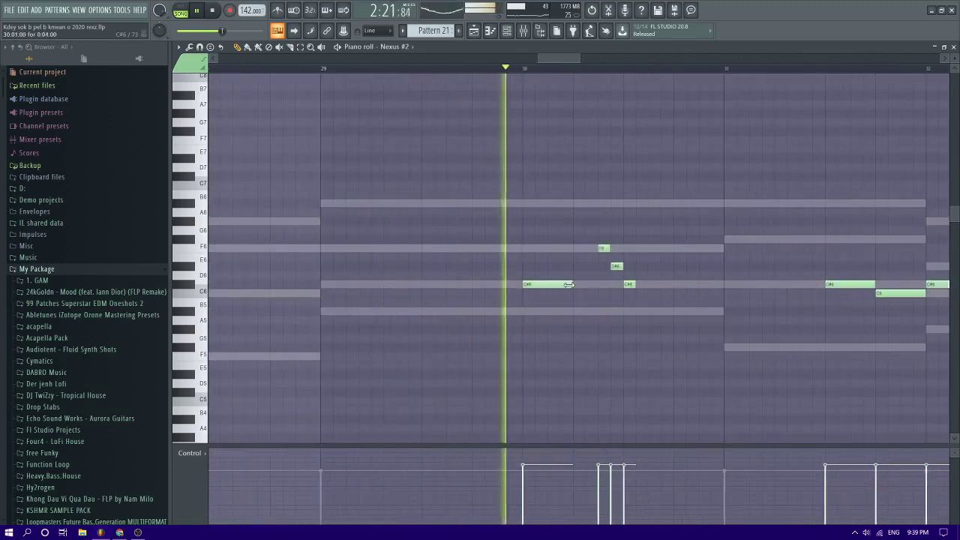
pyautogui.keyDown('ctrl'); pyautogui.scroll(-5, 605, 296); pyautogui.keyUp('ctrl')
pyautogui.keyDown('ctrl'); pyautogui.scroll(4, 581, 295); pyautogui.keyUp('ctrl')
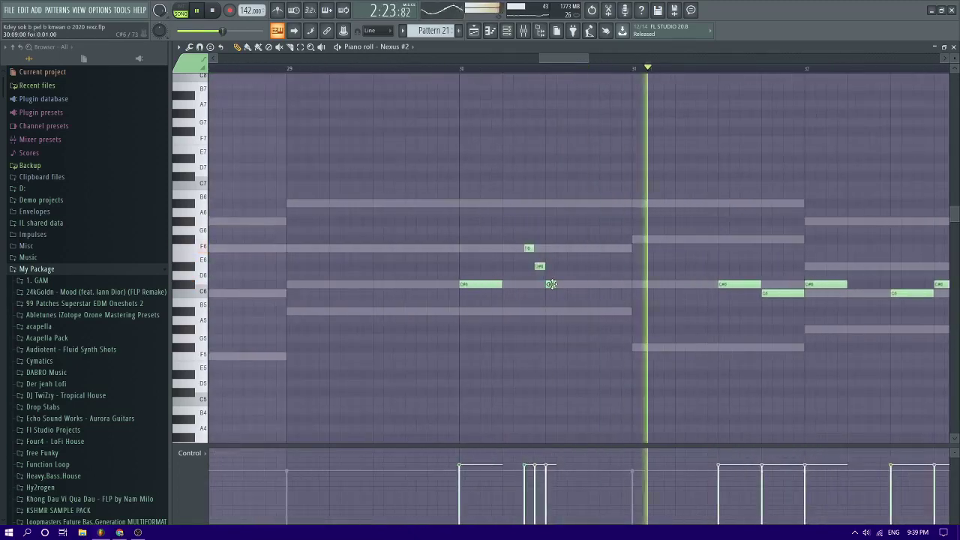
pyautogui.keyDown('ctrl'); pyautogui.scroll(-4, 648, 286); pyautogui.keyUp('ctrl')
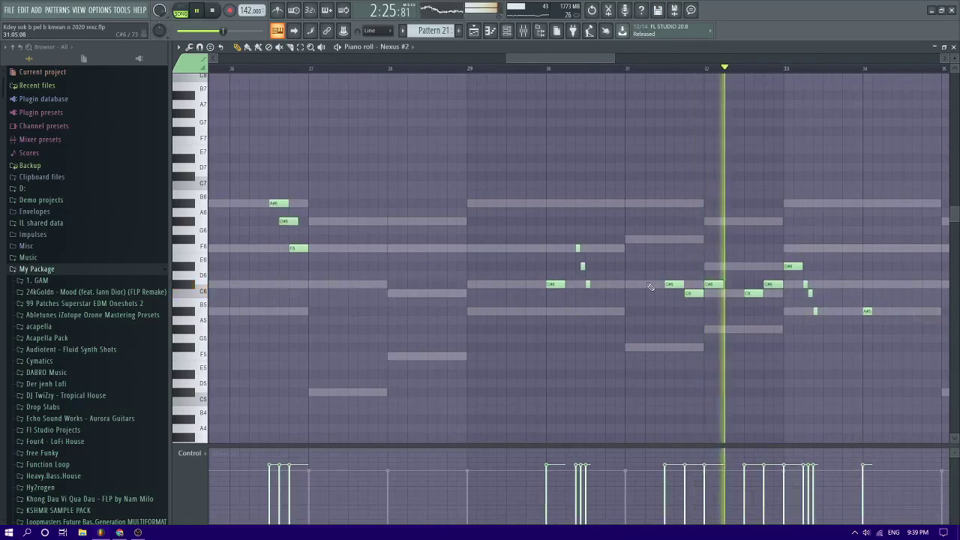
pyautogui.keyDown('ctrl'); pyautogui.scroll(3, 660, 286); pyautogui.keyUp('ctrl')
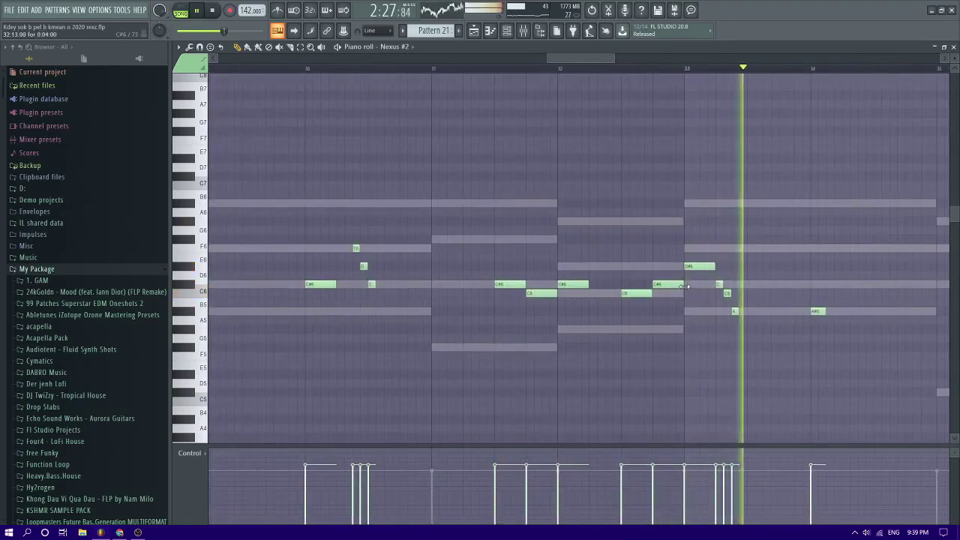
# Replay from the middle of bar 32 and shift bar 33's short C#6, C6 and A#5 run to start at 33:07
pyautogui.click(609, 69)
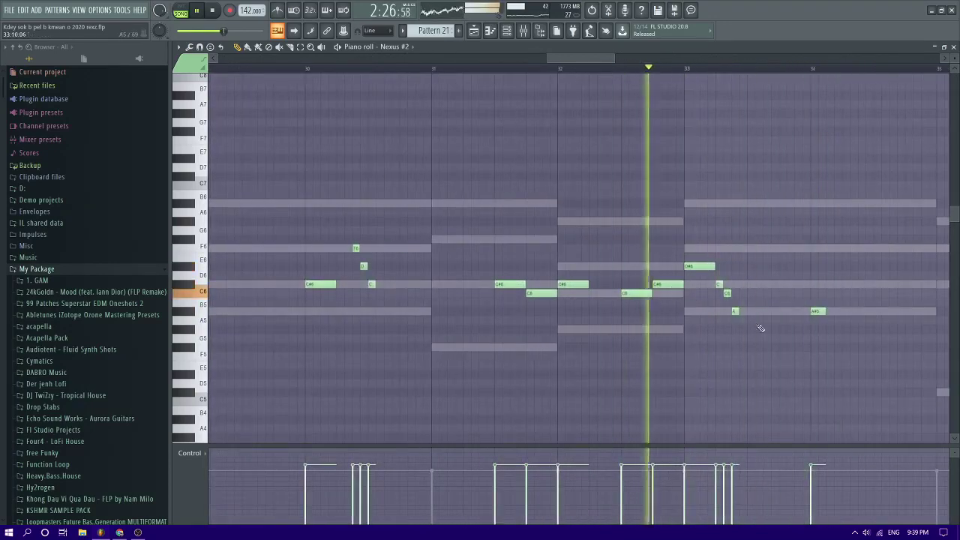
pyautogui.moveTo(760, 328); pyautogui.dragTo(732, 284)
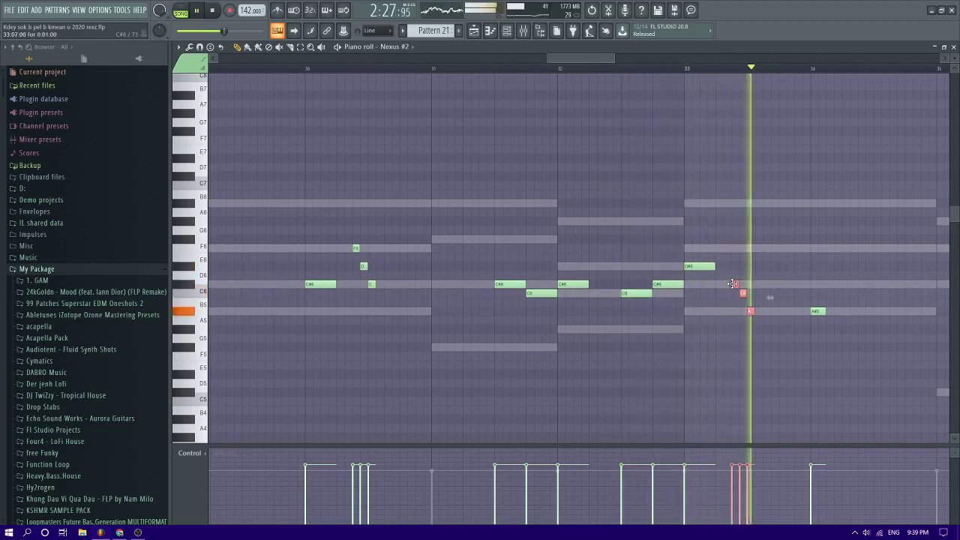
pyautogui.keyDown('ctrl'); pyautogui.click(754, 330); pyautogui.keyUp('ctrl')
pyautogui.press('space')
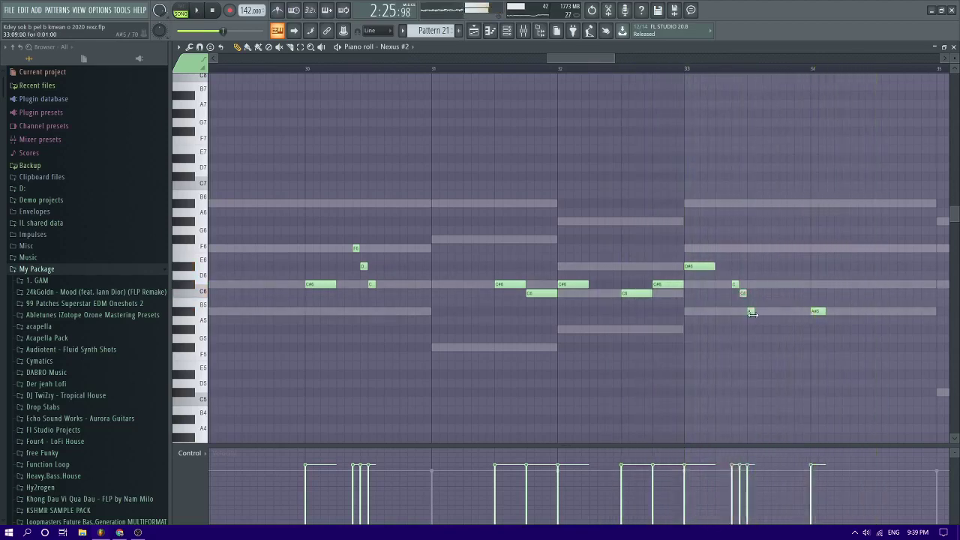
# Make bar 33's descending run two steps per note, with C#6 at 33:07, C6 at 33:09 and A#5 at 33:11
pyautogui.press('space')
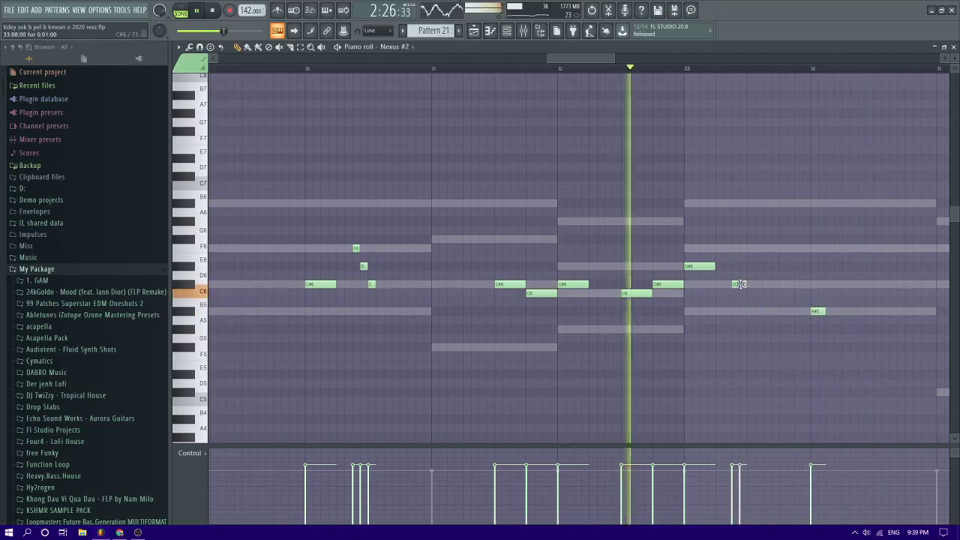
pyautogui.click(766, 311)
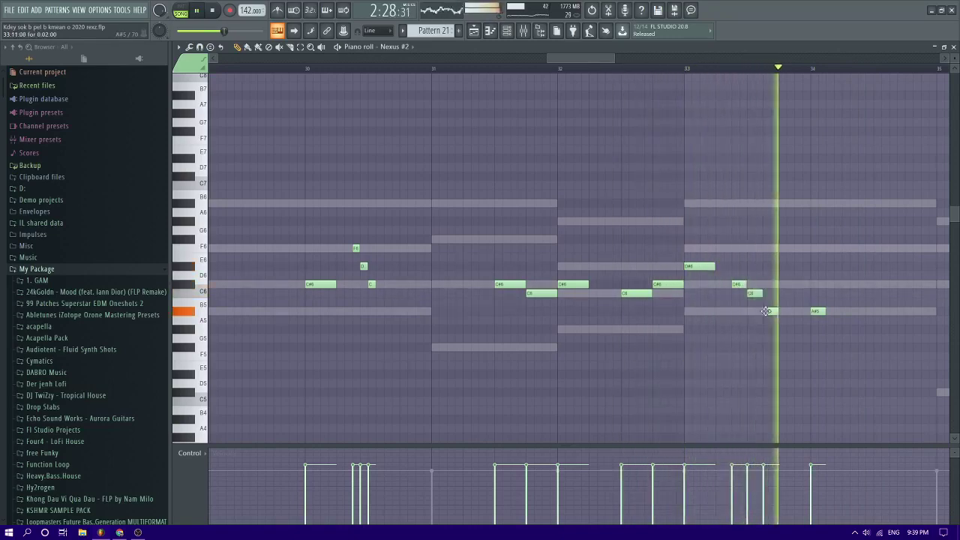
pyautogui.press('space')
pyautogui.press('space')
# Try the A#5 at 33:13 and the C6 at 33:10, and move them back to 33:11 and 33:09
pyautogui.moveTo(769, 311); pyautogui.dragTo(785, 311)
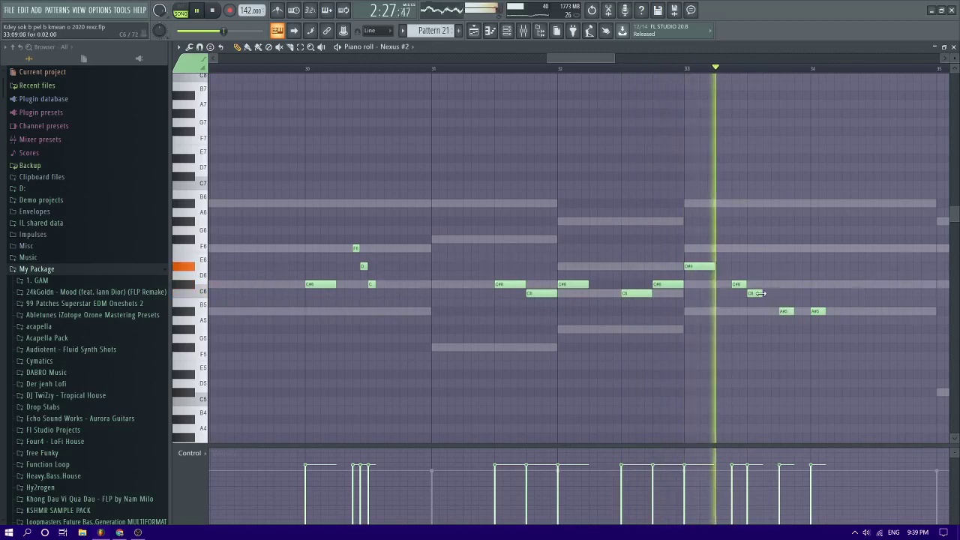
pyautogui.press('space')
pyautogui.press('space')
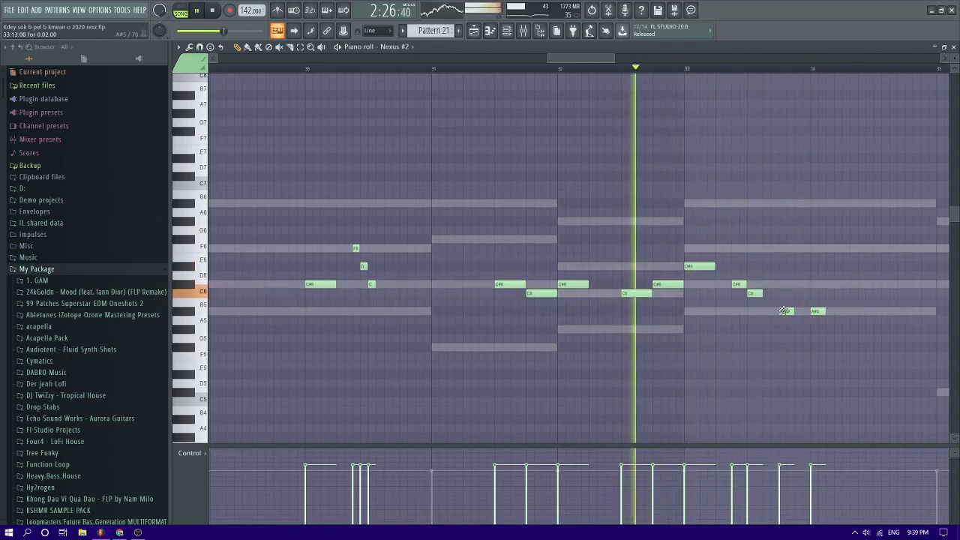
pyautogui.scroll(-3, 765, 297)
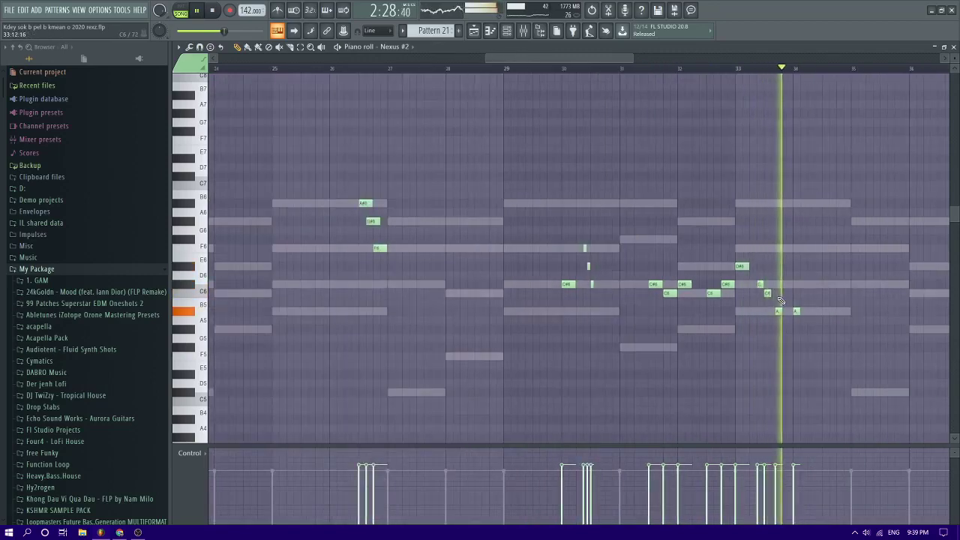
pyautogui.scroll(3, 776, 296)
pyautogui.press('space')
pyautogui.press('space')
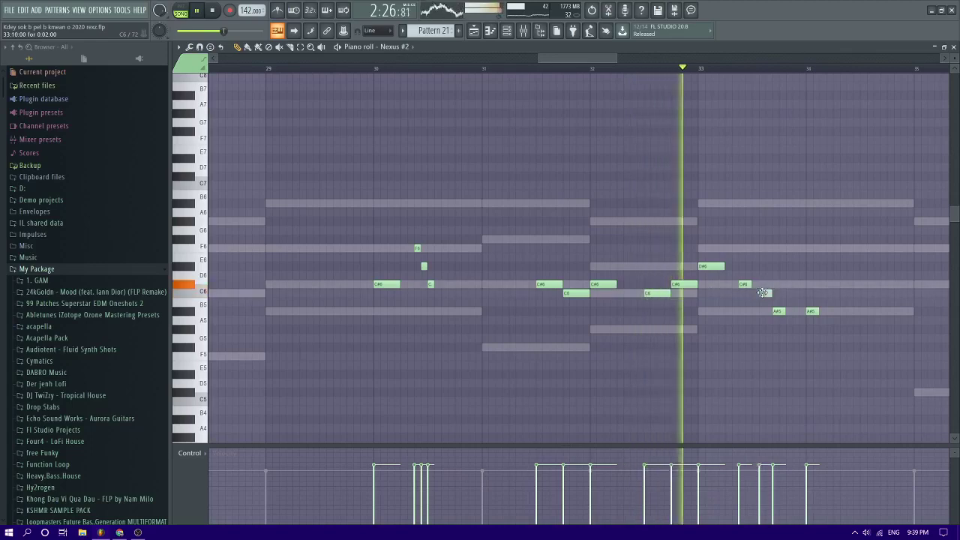
pyautogui.moveTo(777, 311)
pyautogui.mouseDown()
pyautogui.moveTo(758, 293)
pyautogui.moveTo(767, 315)
pyautogui.mouseUp()
pyautogui.press('space')
pyautogui.press('space')
# Add a four-step G#5 at 33:13 below the run and play the phrase on past bar 34
pyautogui.click(781, 329)
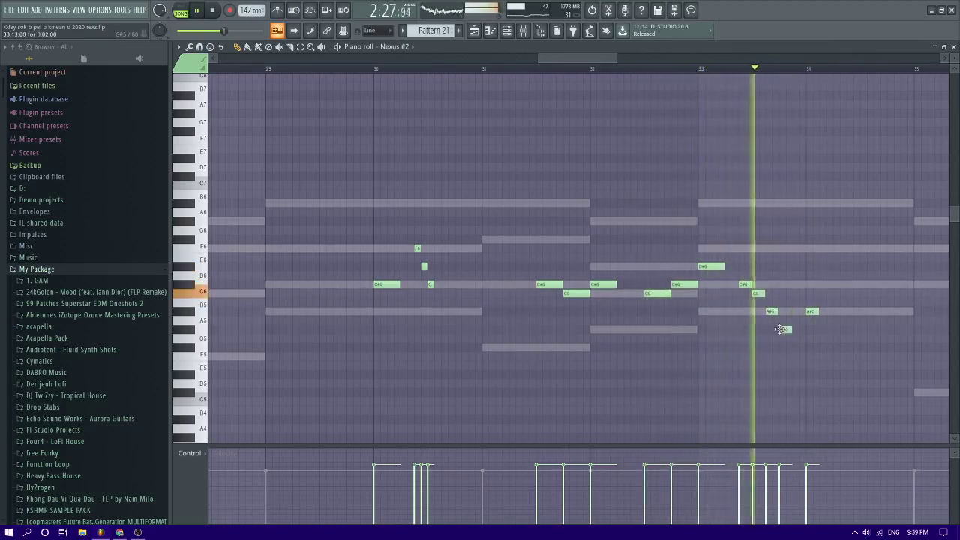
pyautogui.scroll(-3, 774, 328)
pyautogui.press('space')
pyautogui.press('space')
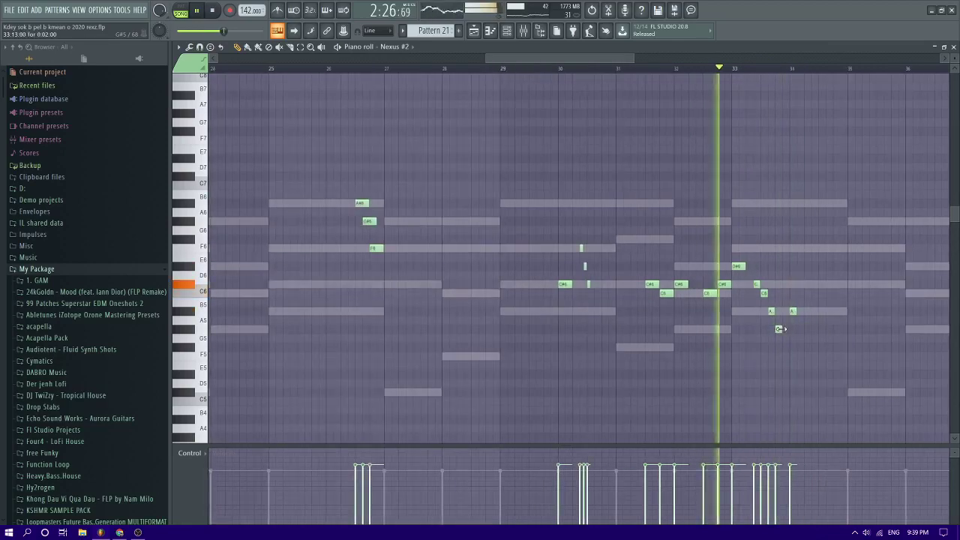
pyautogui.scroll(3, 779, 329)
pyautogui.scroll(-3, 743, 316)
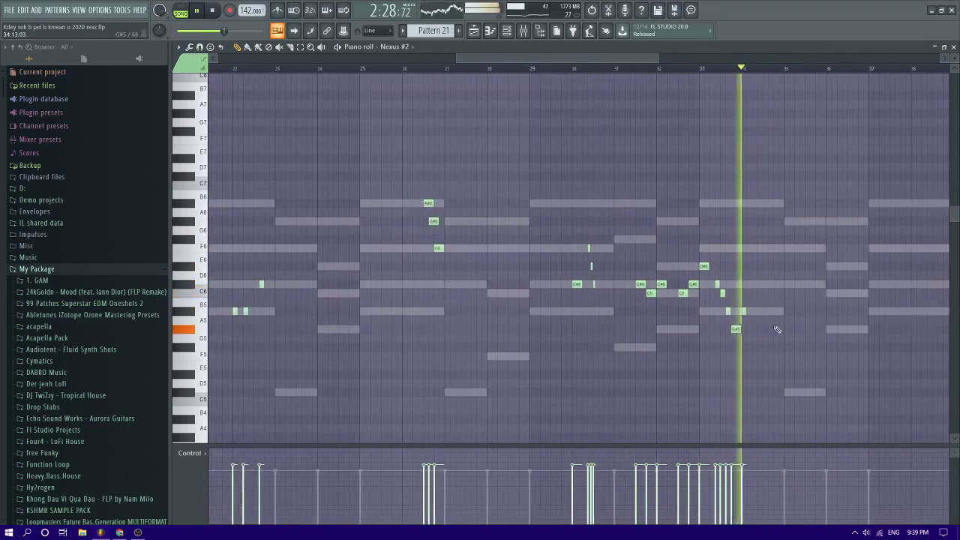
pyautogui.scroll(-5, 780, 305)
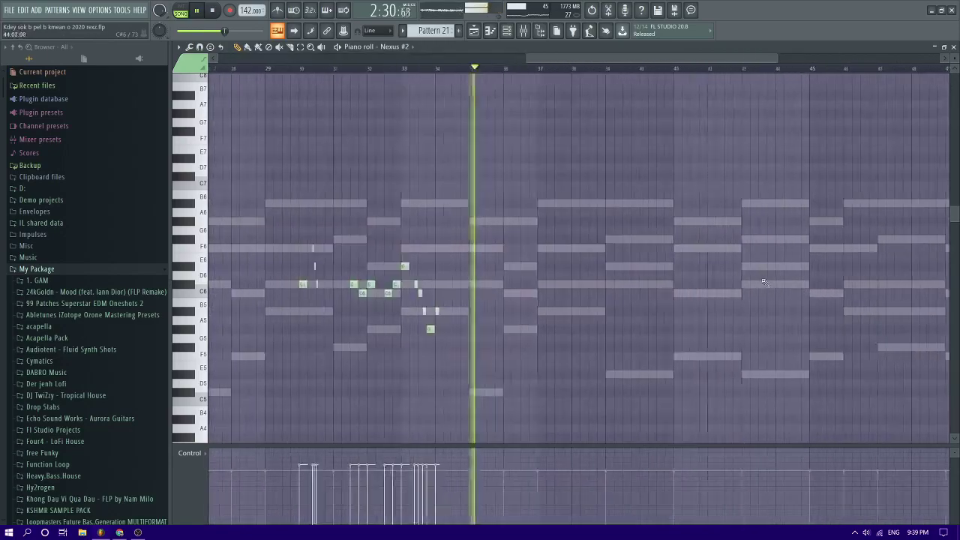
pyautogui.scroll(8, 535, 285)
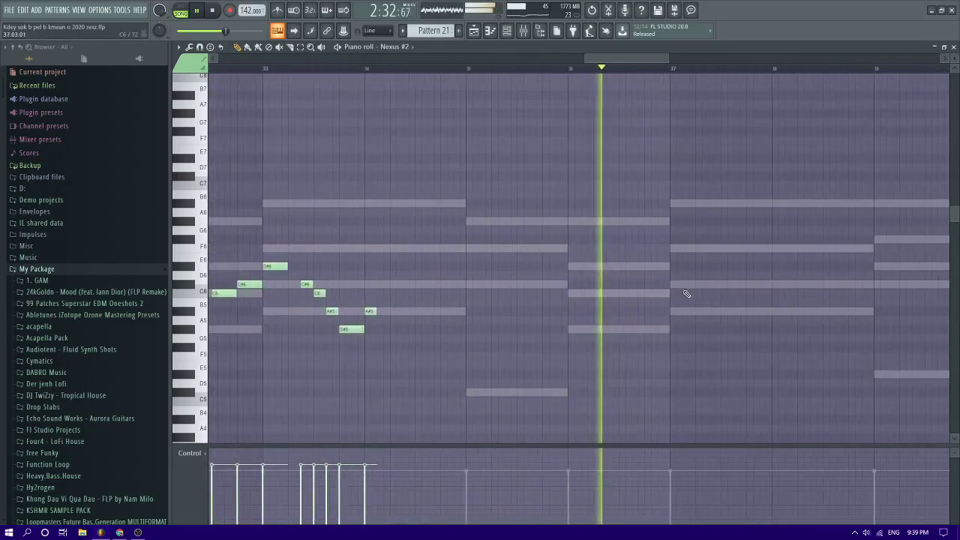
# Listen to the rest of the arrangement in the playlist and inspect the closing section from bar 115 onward
pyautogui.click(473, 30)
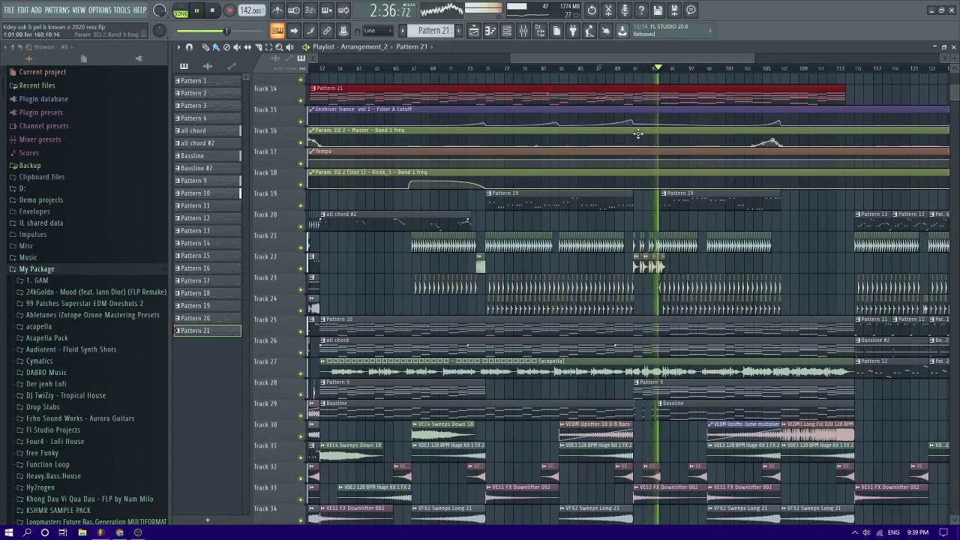
pyautogui.scroll(-1, 655, 164)
pyautogui.moveTo(611, 58); pyautogui.dragTo(639, 58)
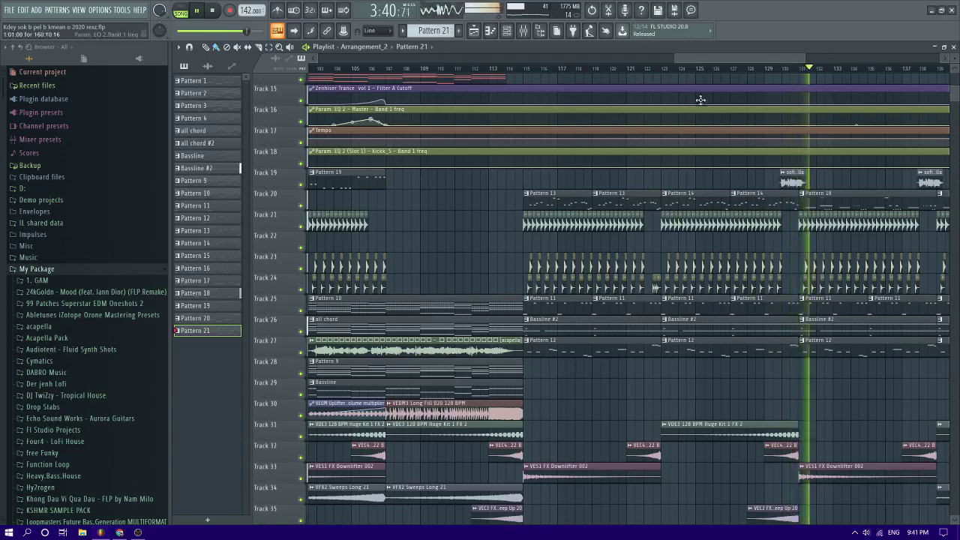
pyautogui.hscroll(3, 726, 59)
pyautogui.scroll(-3, 540, 206)
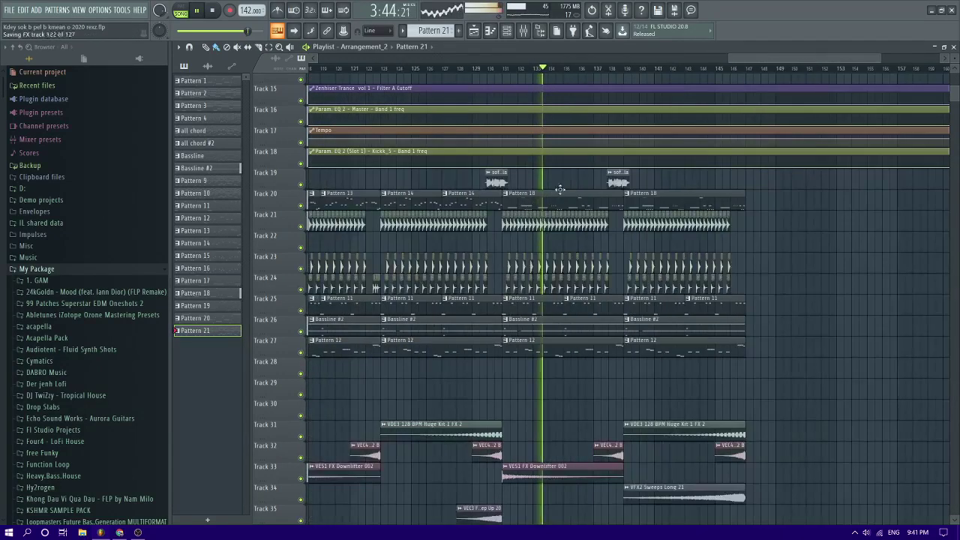
pyautogui.scroll(-1, 564, 188)
pyautogui.scroll(2, 567, 185)
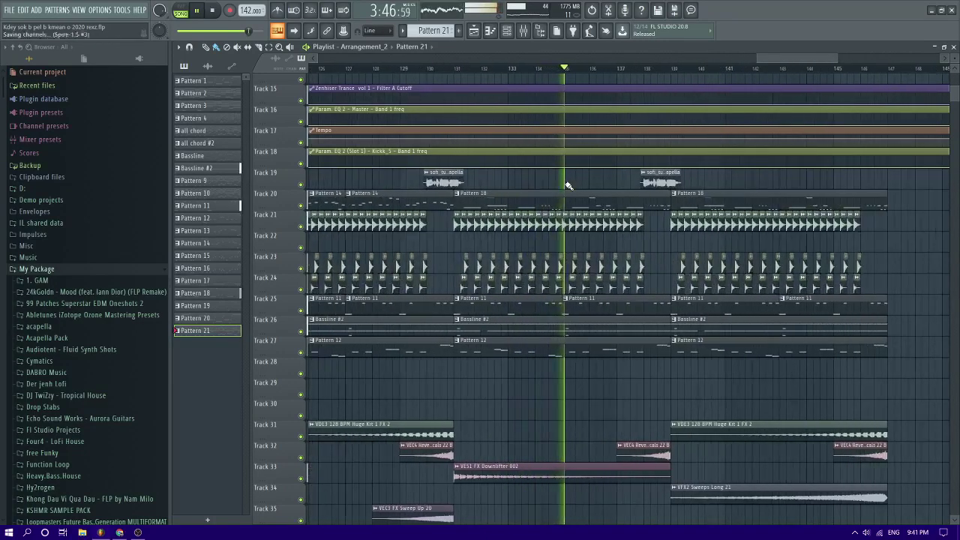
pyautogui.scroll(-4, 567, 185)
pyautogui.scroll(3, 568, 187)
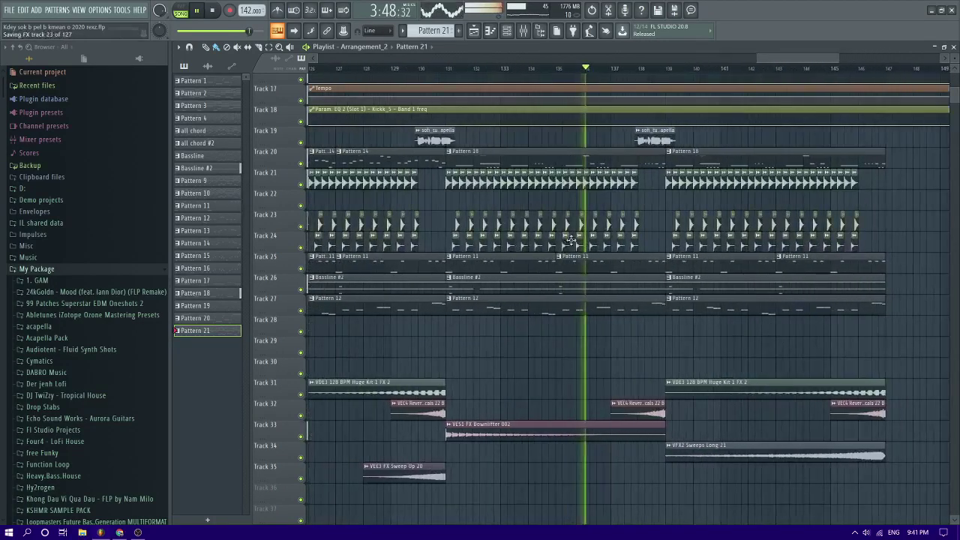
# Try the ending without Track 27's Pattern 12 clips at bars 131 and 139, and restore both clips
pyautogui.rightClick(542, 305)
pyautogui.rightClick(726, 309)
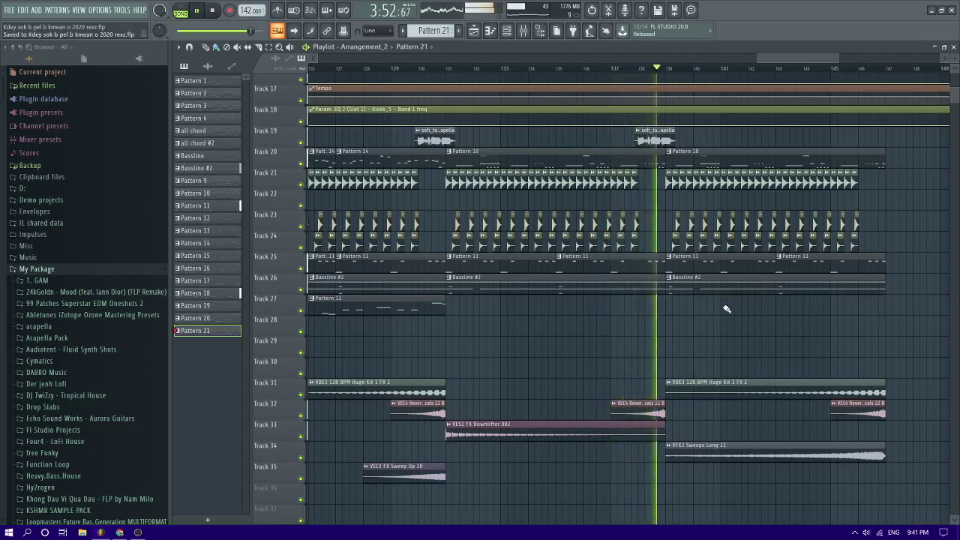
pyautogui.hotkey('ctrl', 'z')
pyautogui.keyDown('shift'); pyautogui.moveTo(723, 306); pyautogui.dragTo(501, 304); pyautogui.keyUp('shift')
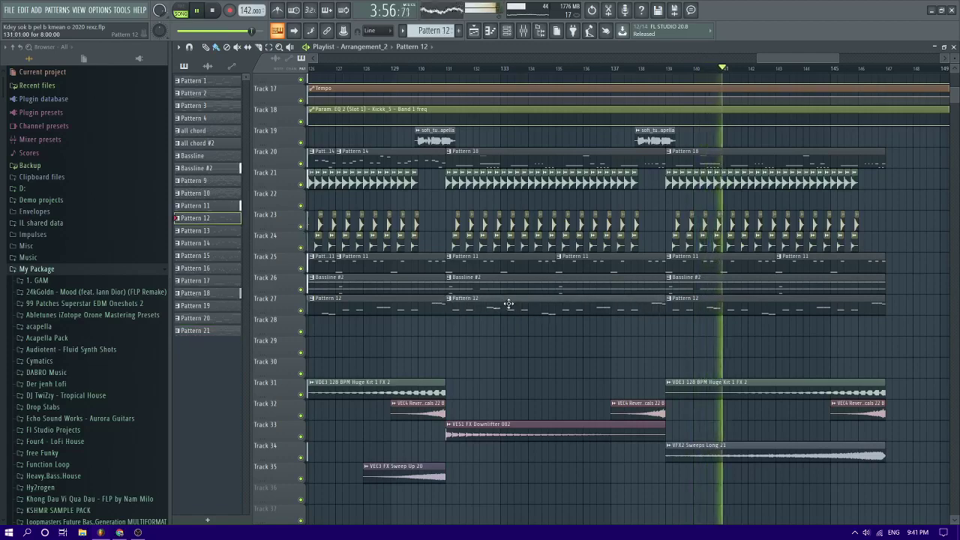
# Save the project and replay the arrangement from around bar 58
pyautogui.hotkey('ctrl', 's')
pyautogui.scroll(-3, 520, 291)
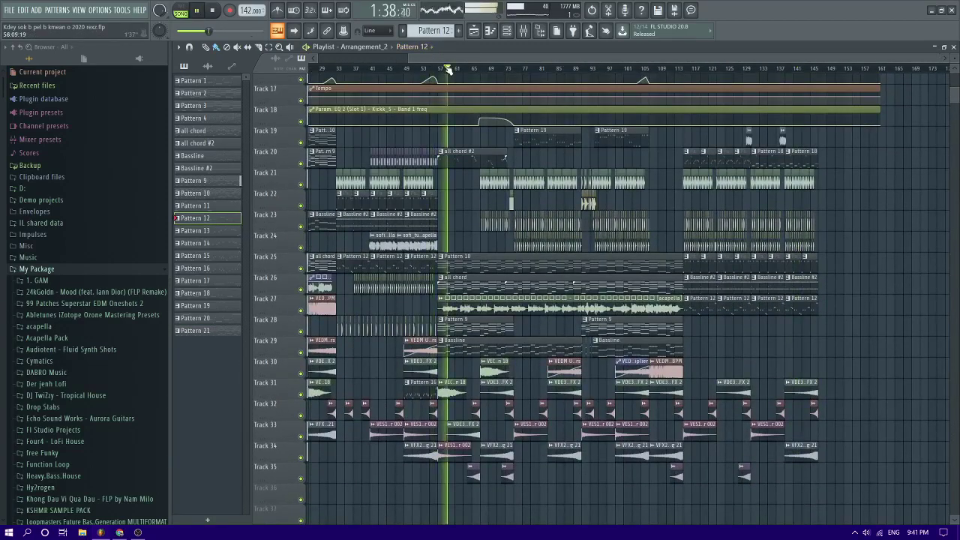
# Listen on past bar 78 in the playlist and open Track 14's Pattern 21 in the piano roll on the Nexus #2 channel
pyautogui.scroll(3, 474, 123)
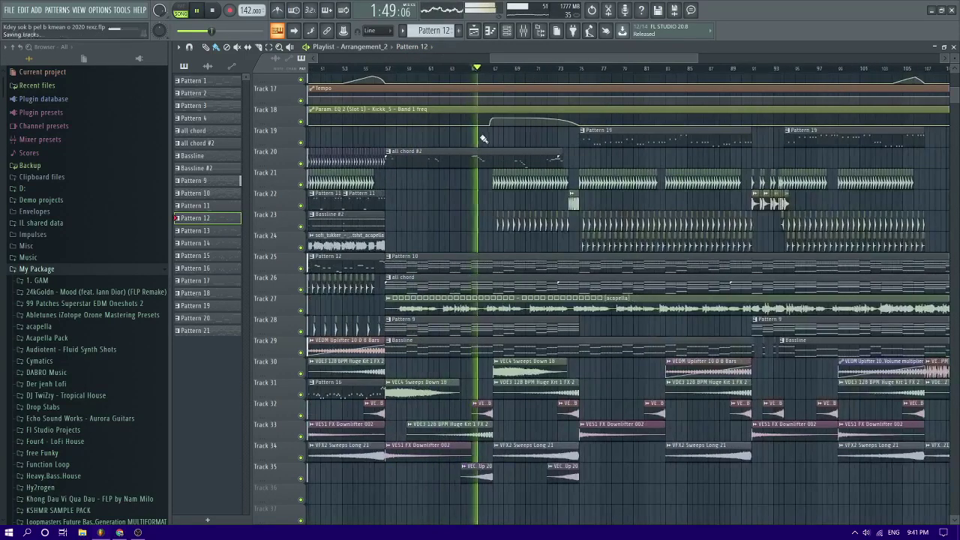
pyautogui.scroll(-3, 476, 184)
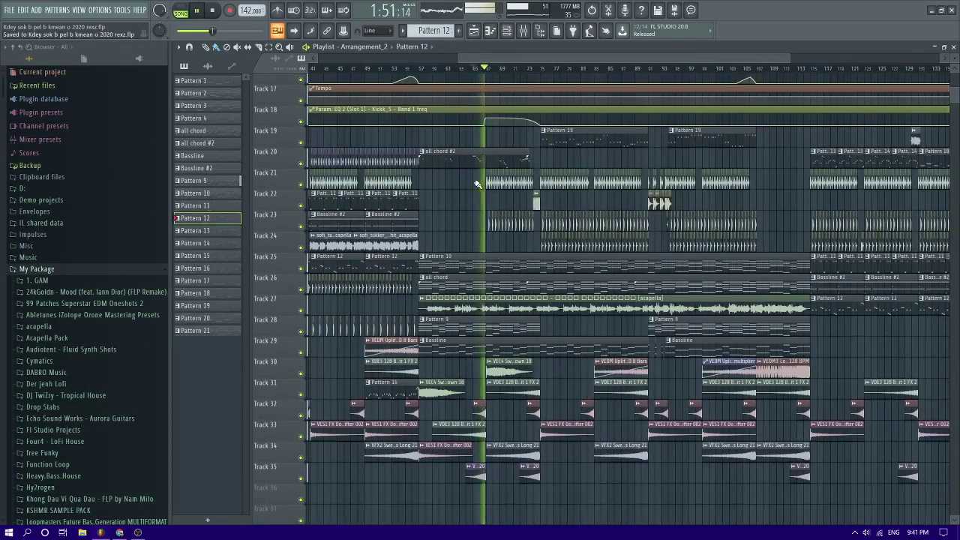
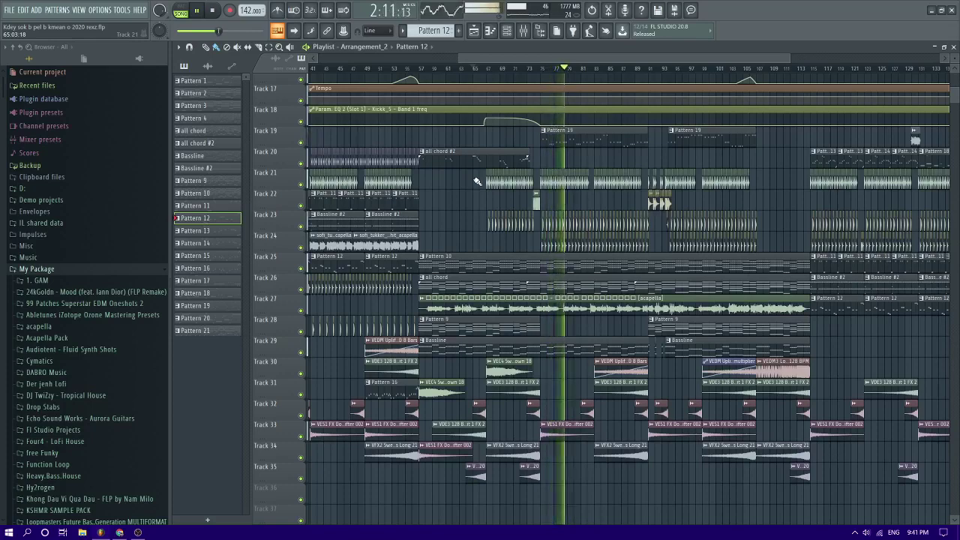
pyautogui.keyDown('ctrl'); pyautogui.scroll(2, 569, 101); pyautogui.keyUp('ctrl')
pyautogui.scroll(2, 558, 86)
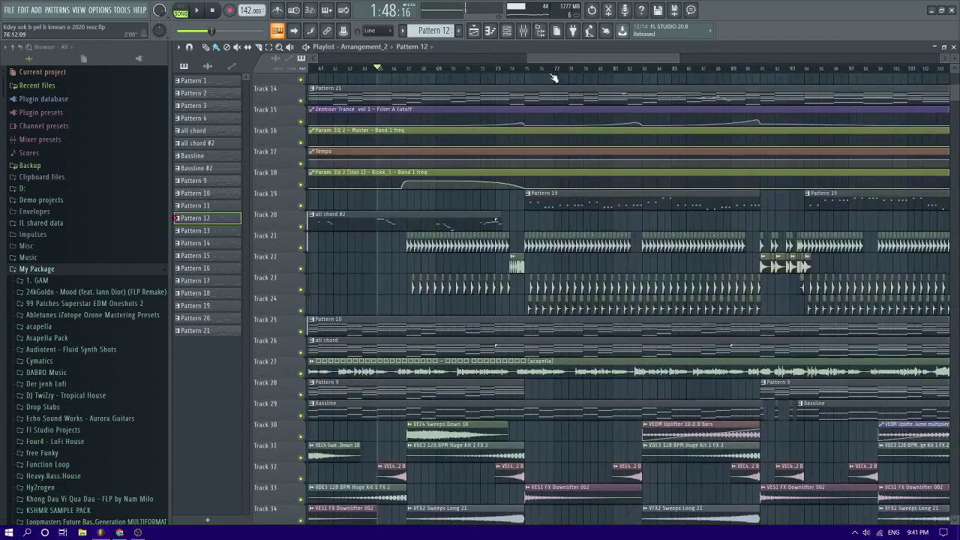
pyautogui.doubleClick(569, 99)
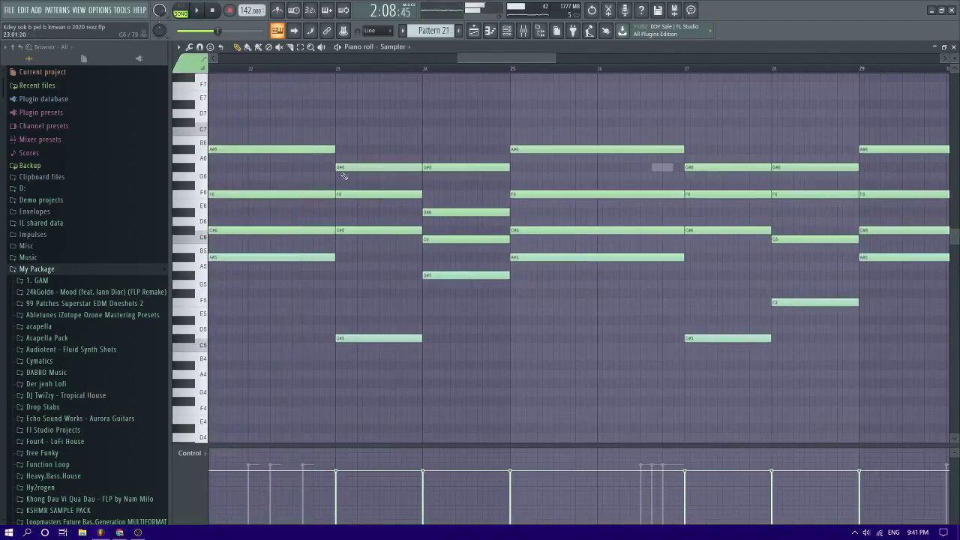
pyautogui.click(411, 47)
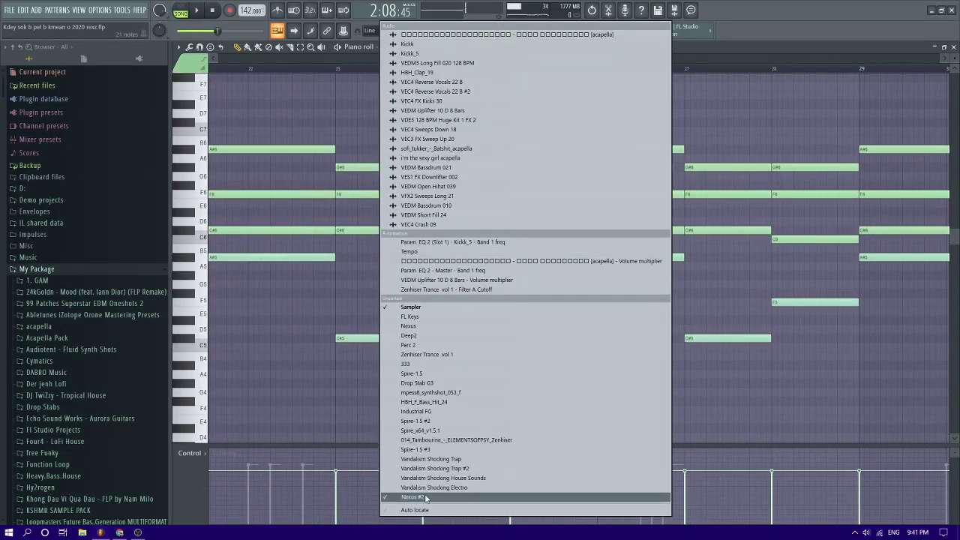
pyautogui.click(450, 491)
pyautogui.keyDown('ctrl'); pyautogui.scroll(2, 242, 218); pyautogui.keyUp('ctrl')
# Shorten the C#6 at 22:07 to two steps and continue the phrase with C6 at 22:11, A#5 at 22:13 and G#5 at 22:15
pyautogui.click(351, 231)
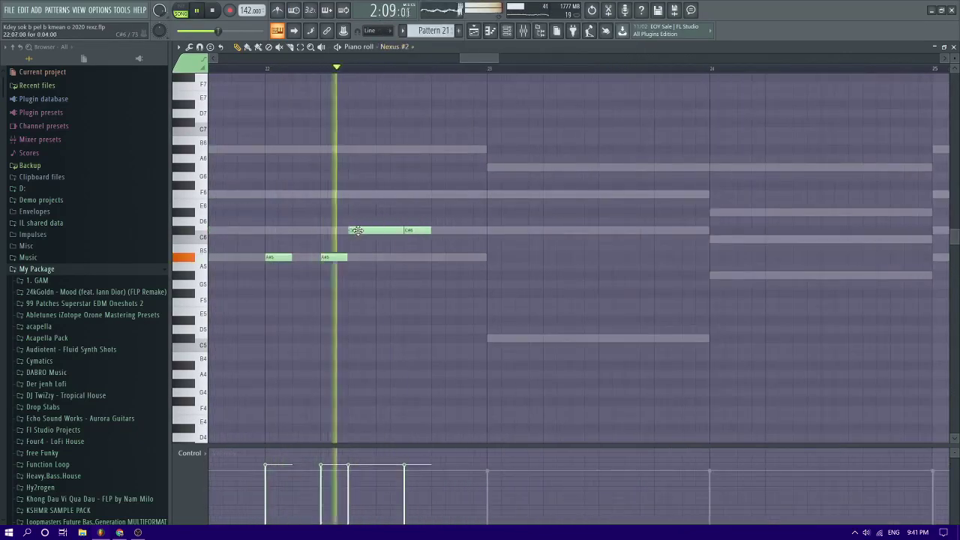
pyautogui.click(350, 231)
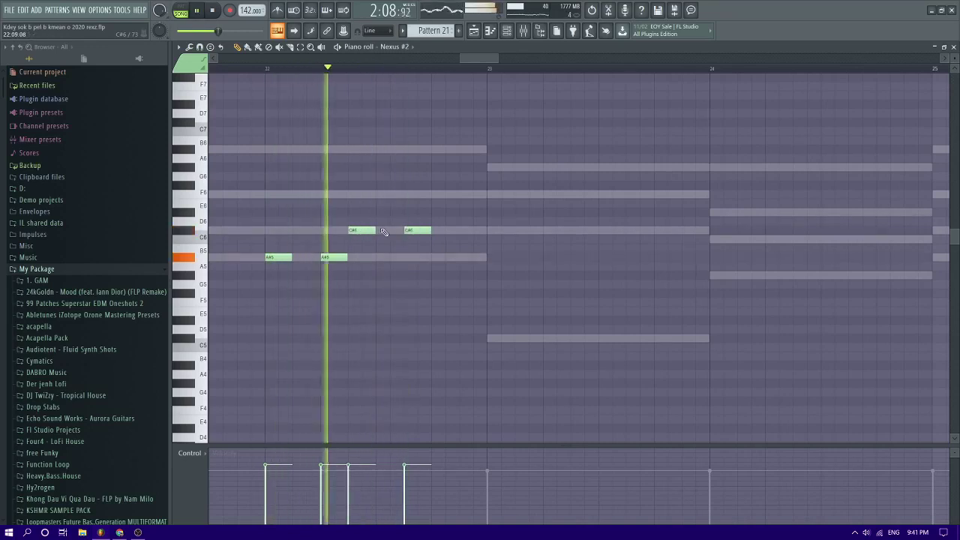
pyautogui.click(384, 239)
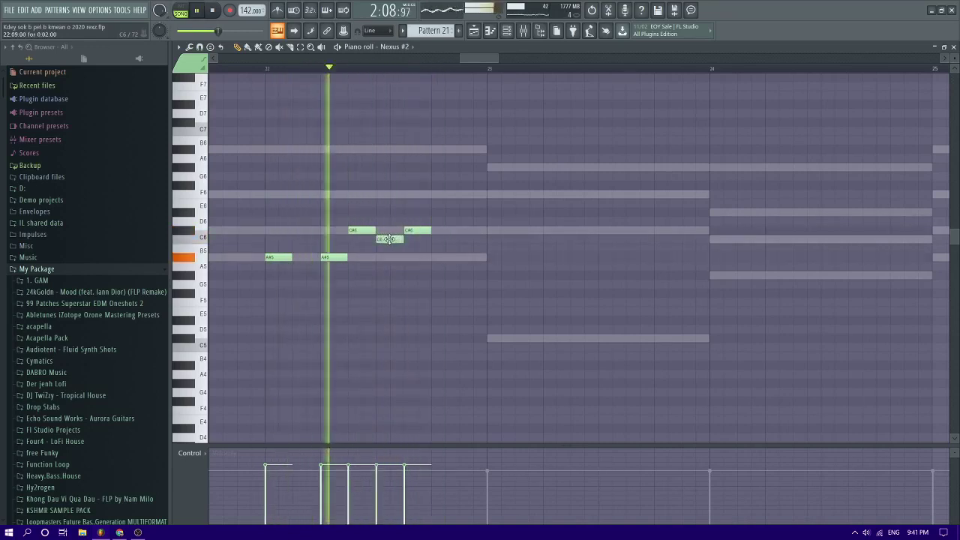
pyautogui.rightClick(389, 238)
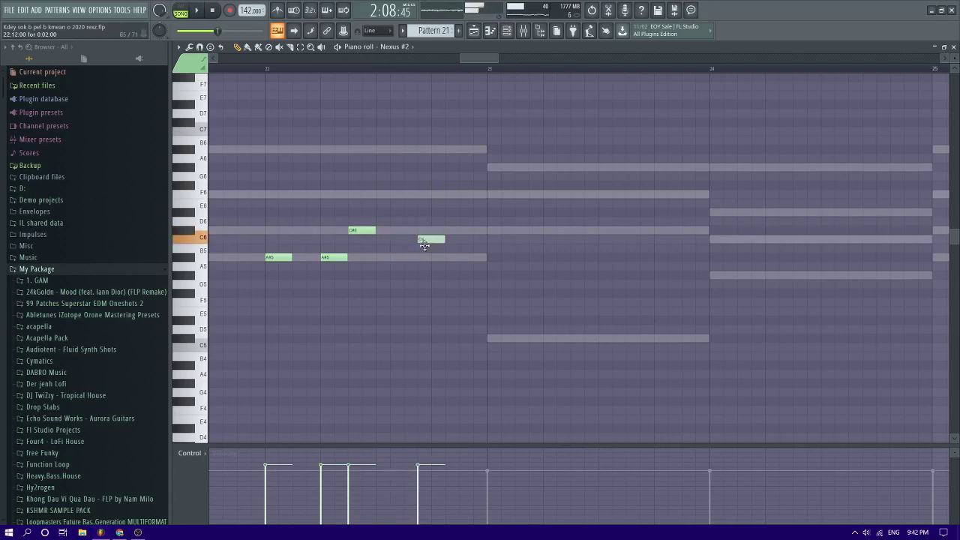
pyautogui.click(437, 256)
pyautogui.click(466, 275)
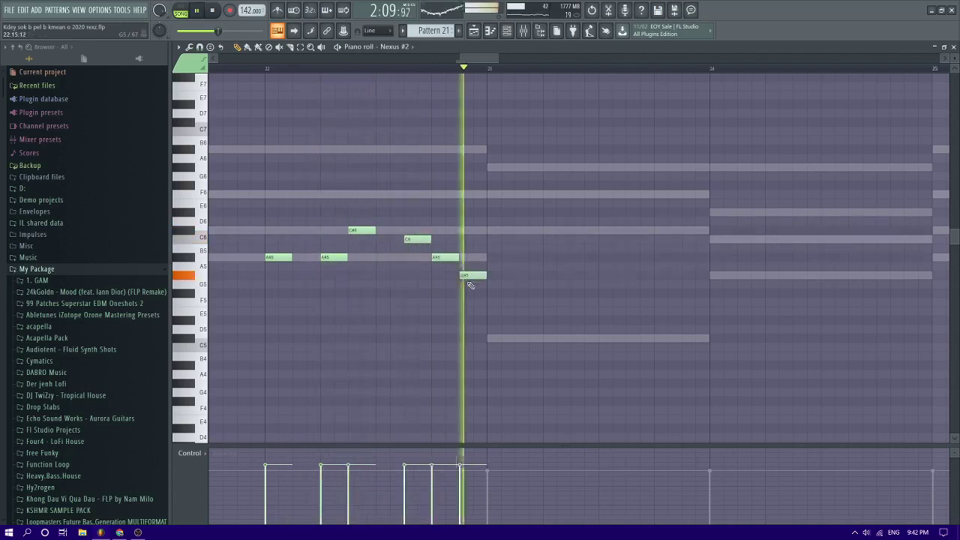
# Replace the bar 22 phrase ending with two-step notes D#6 at 22:13, C#6 at 22:15 and A#5 at 23:01
pyautogui.scroll(-2, 472, 285)
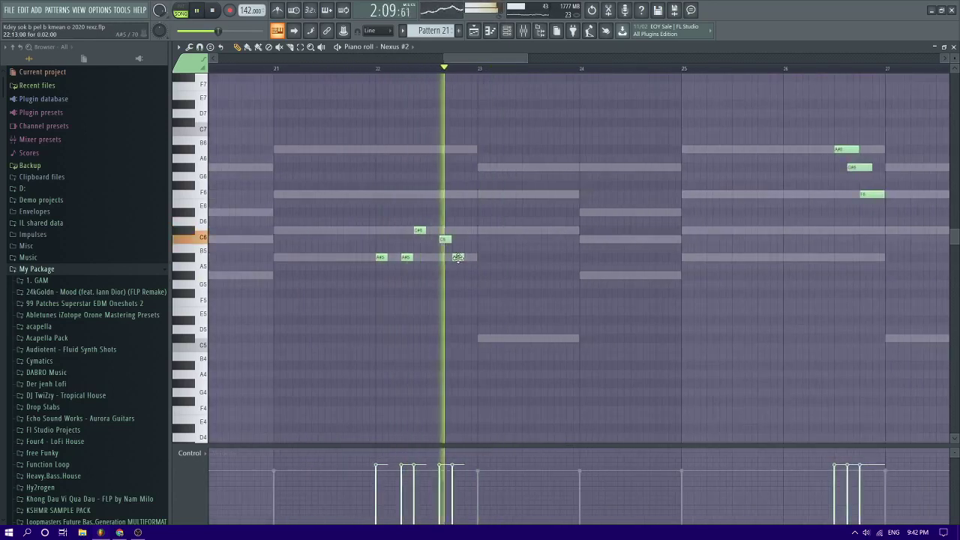
pyautogui.rightClick(457, 257)
pyautogui.press('space')
pyautogui.press('space')
pyautogui.click(456, 212)
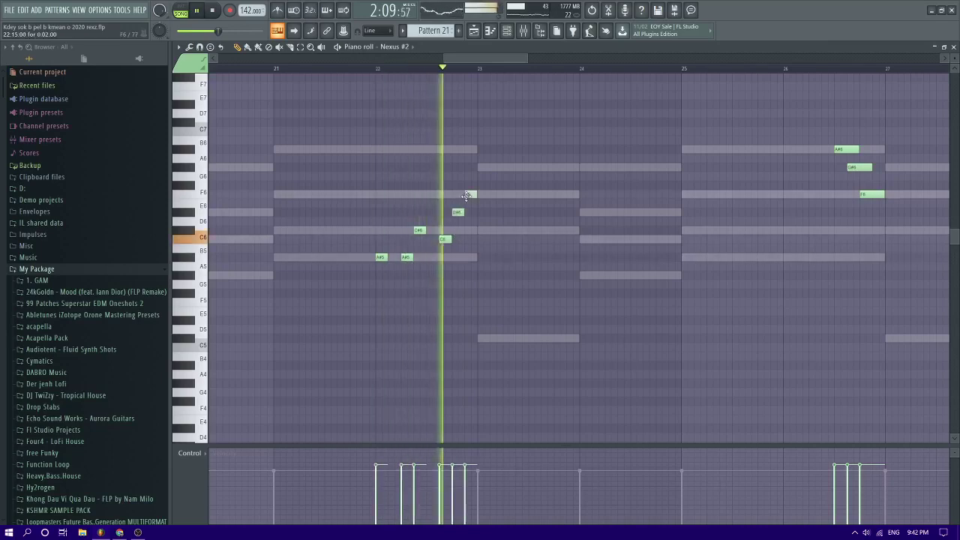
pyautogui.scroll(-2, 456, 212)
pyautogui.press('space')
pyautogui.press('space')
pyautogui.moveTo(465, 194); pyautogui.dragTo(465, 230)
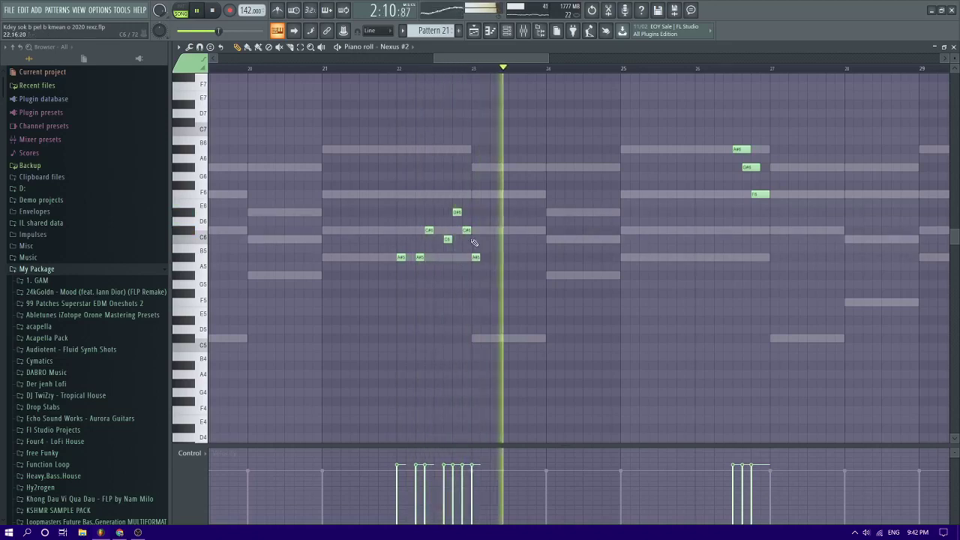
# Tighten the descending run in bar 26 into one-step notes A#6 at 26:09, G#6 at 26:10 and F6 at 26:11
pyautogui.scroll(-3, 488, 252)
pyautogui.scroll(3, 518, 242)
pyautogui.scroll(-2, 504, 254)
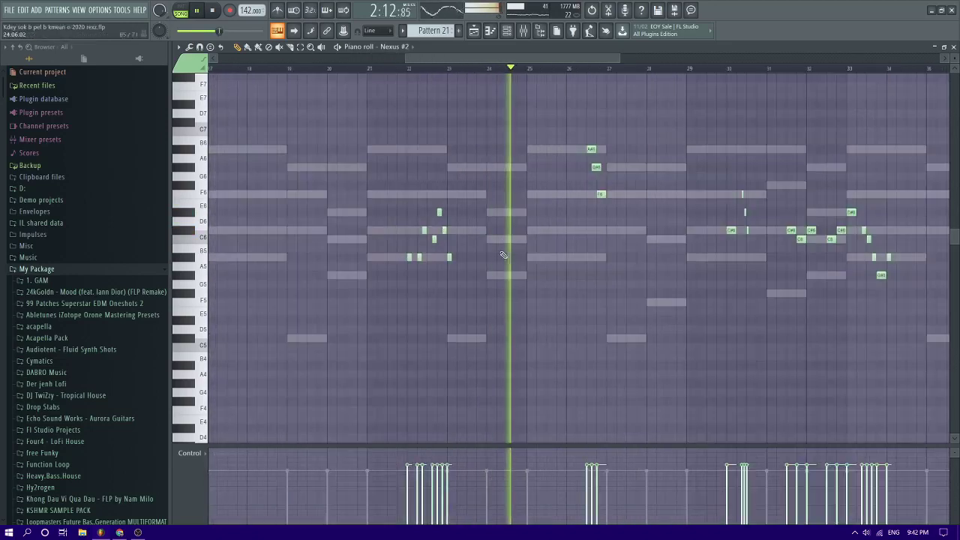
pyautogui.scroll(2, 467, 252)
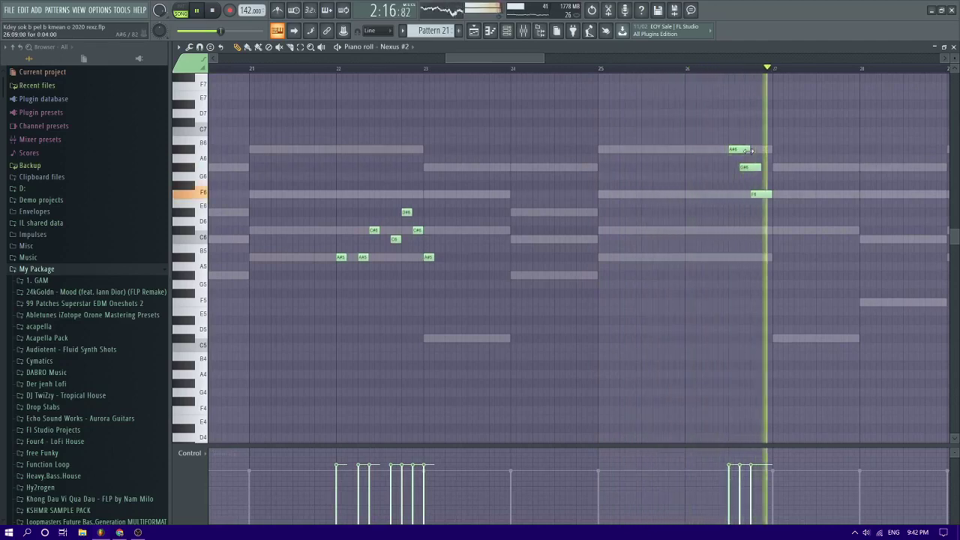
pyautogui.click(702, 68)
pyautogui.moveTo(746, 149); pyautogui.dragTo(733, 149)
pyautogui.press('space')
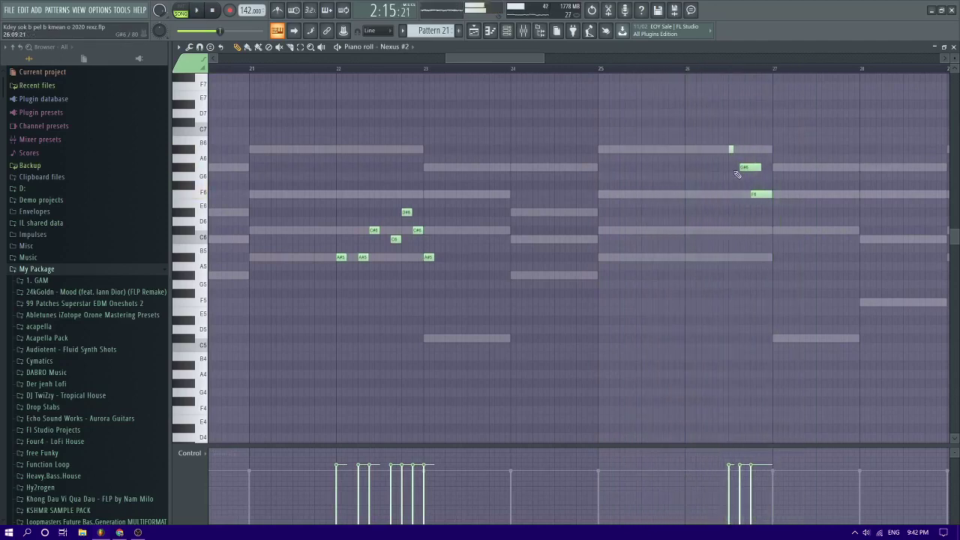
pyautogui.press('space')
pyautogui.rightClick(748, 167)
pyautogui.click(742, 193)
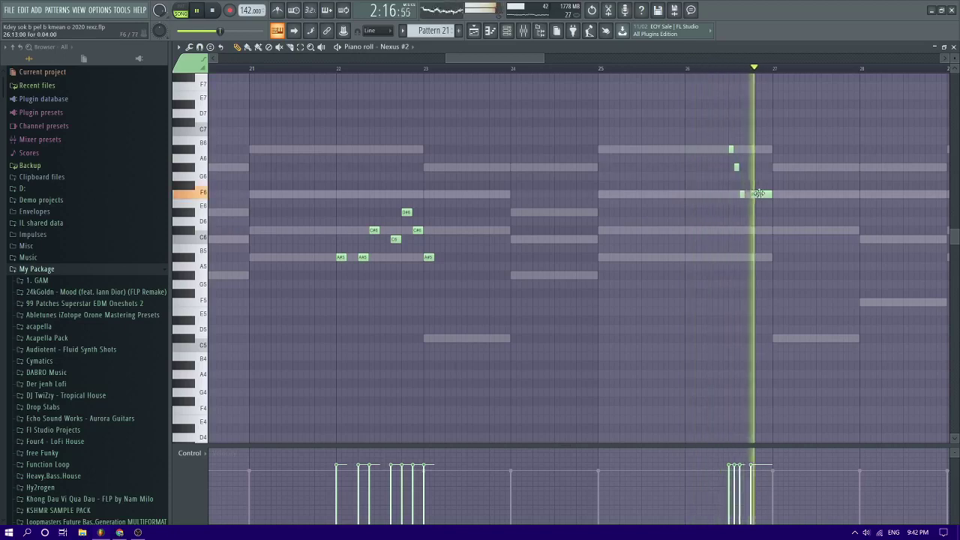
pyautogui.rightClick(759, 193)
pyautogui.press('space')
pyautogui.press('space')
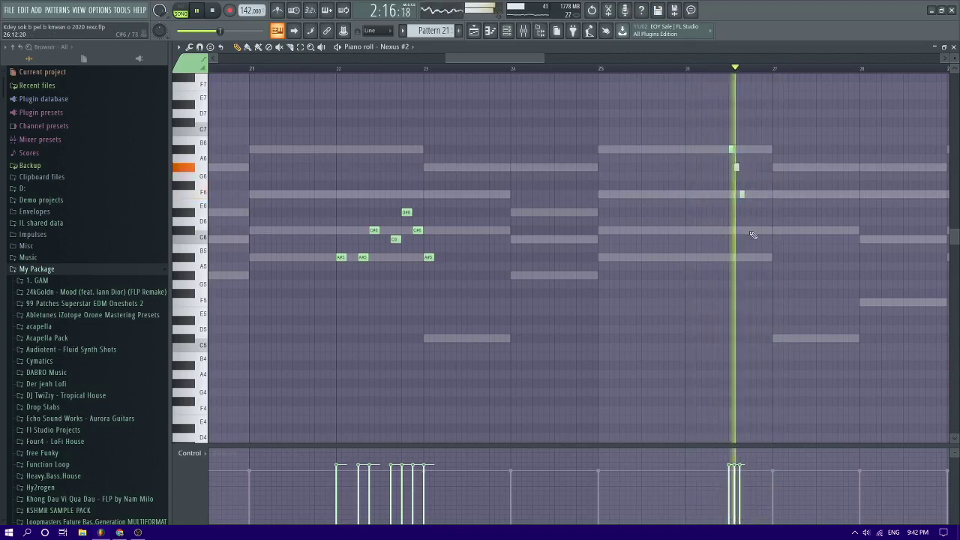
# Respace the bar 26 run by placing one-step notes G#6 at 26:11 and F6 at 26:15
pyautogui.scroll(1, 753, 233)
pyautogui.scroll(1, 755, 232)
pyautogui.scroll(-4, 756, 232)
pyautogui.scroll(3, 768, 212)
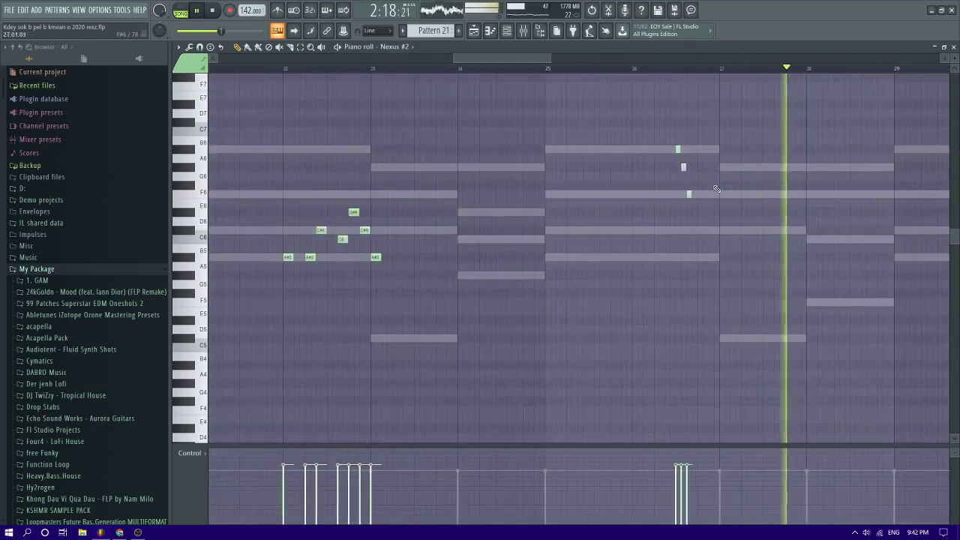
pyautogui.press('space')
pyautogui.rightClick(689, 193)
pyautogui.rightClick(689, 193)
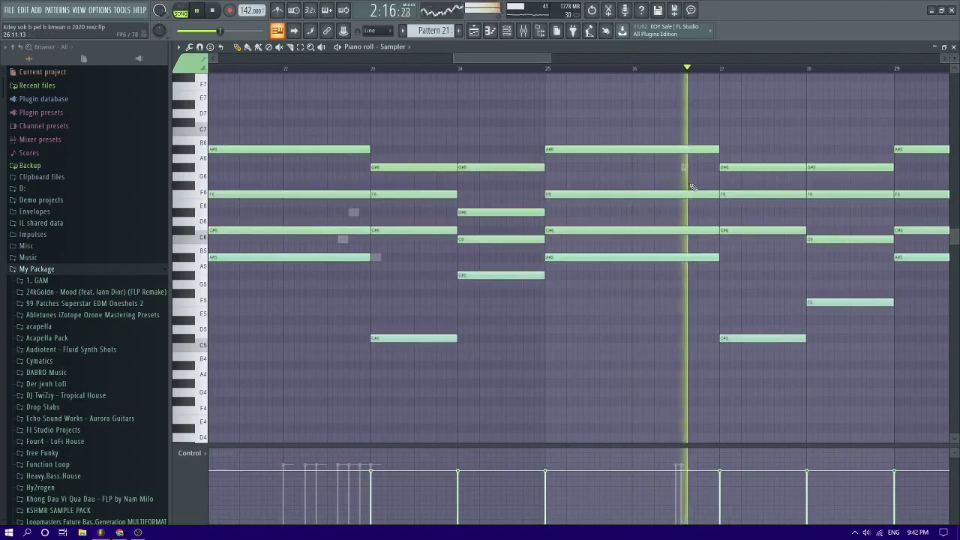
pyautogui.rightClick(683, 168)
pyautogui.rightClick(682, 168)
pyautogui.press('space')
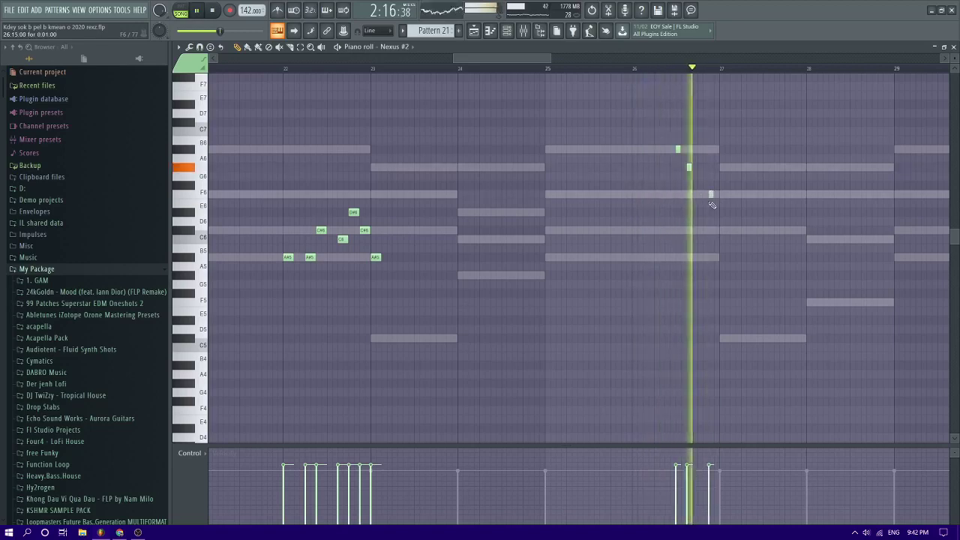
# Lengthen the A#6, G#6 and F6 notes in bar 26 to two steps each
pyautogui.scroll(-2, 634, 207)
pyautogui.scroll(2, 671, 214)
pyautogui.moveTo(688, 225); pyautogui.dragTo(644, 150)
pyautogui.keyDown('ctrl'); pyautogui.click(647, 189); pyautogui.keyUp('ctrl')
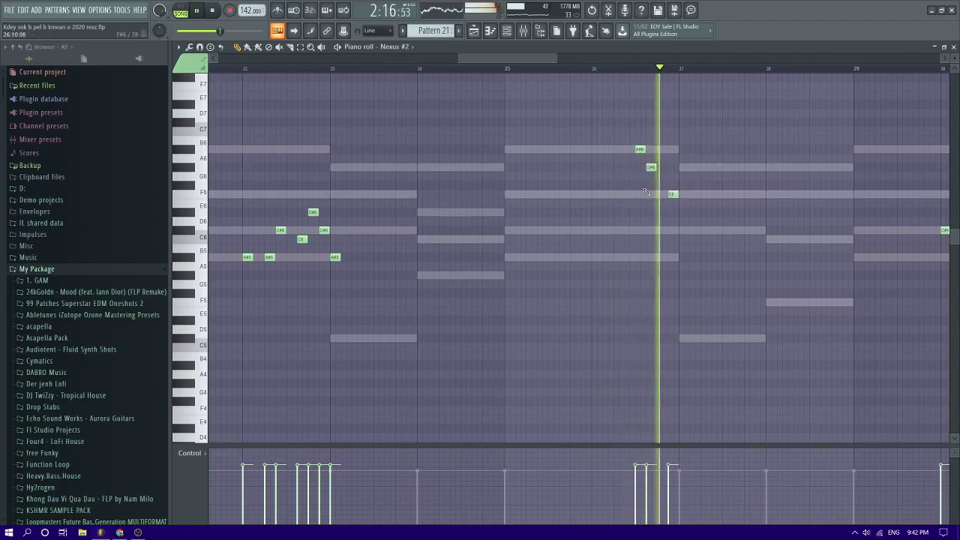
# Play the lead on from bar 26 and examine the short descending run in bar 30
pyautogui.scroll(-2, 649, 190)
pyautogui.scroll(-2, 681, 204)
pyautogui.scroll(4, 651, 187)
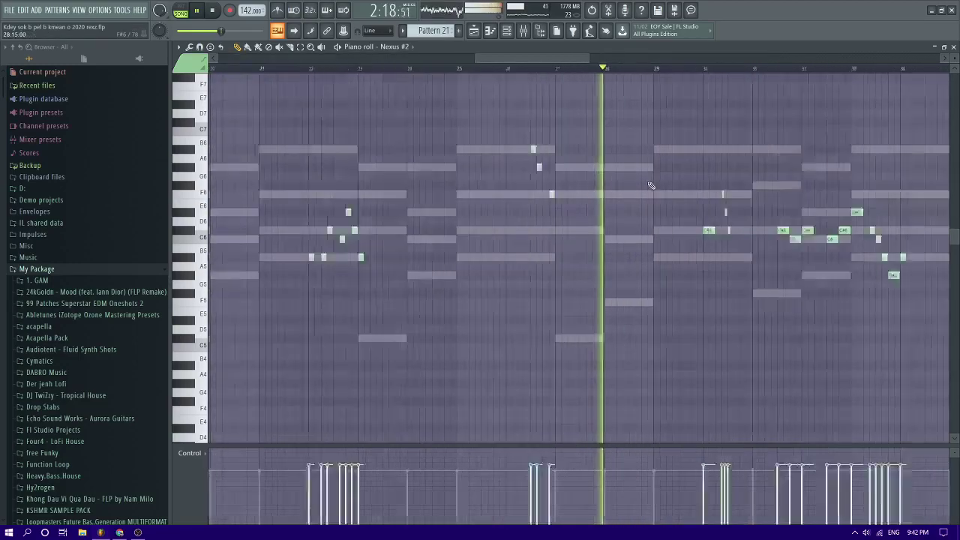
pyautogui.scroll(-3, 651, 192)
pyautogui.scroll(5, 679, 225)
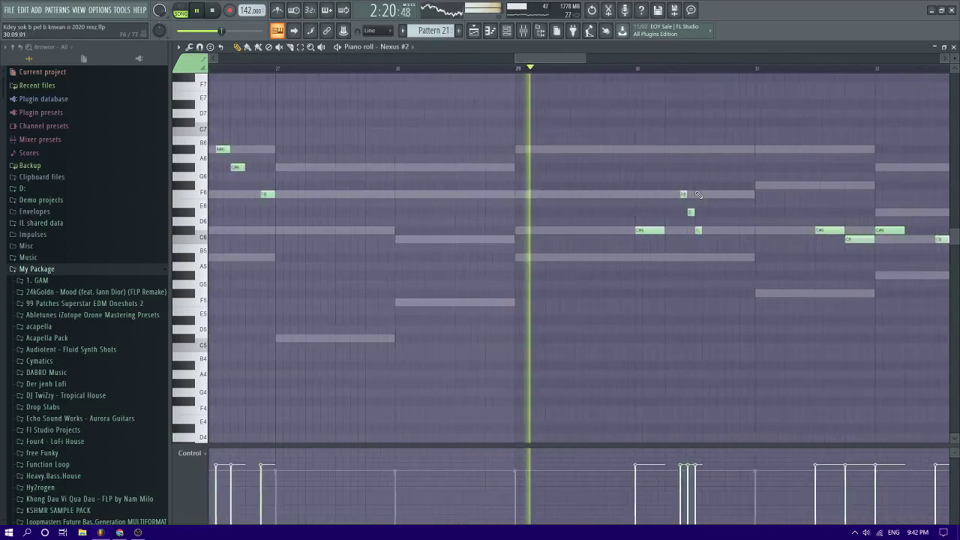
pyautogui.click(713, 231)
pyautogui.scroll(-1, 709, 232)
pyautogui.scroll(-2, 708, 231)
pyautogui.press('space')
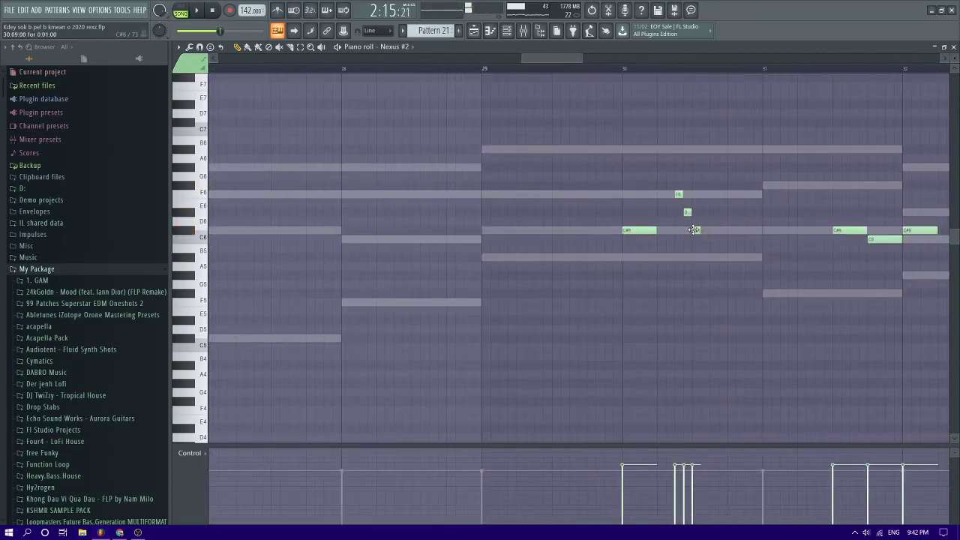
# Replay the lead from bar 30 through the phrase past bar 34 and inspect the empty bars up to bar 44
pyautogui.click(622, 76)
pyautogui.press('space')
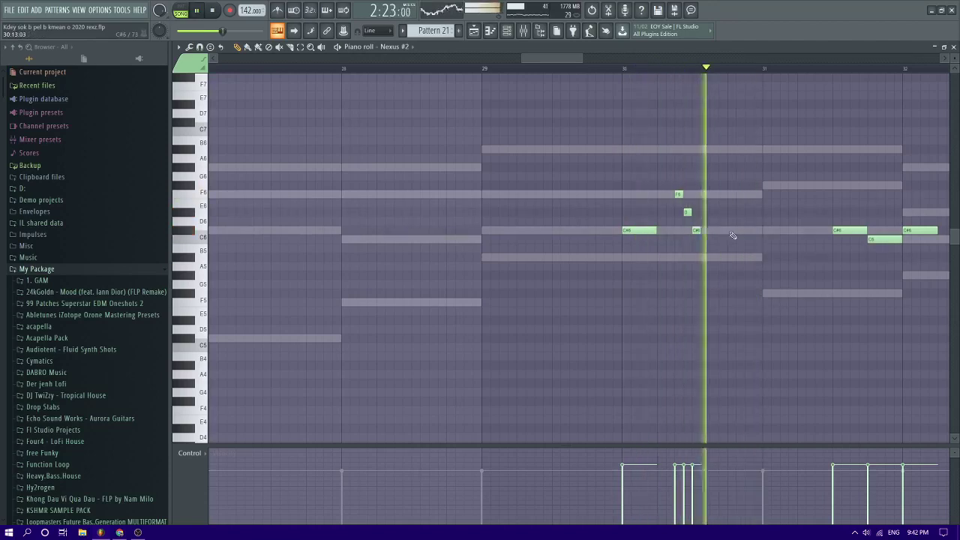
pyautogui.scroll(-3, 735, 248)
pyautogui.scroll(2, 738, 246)
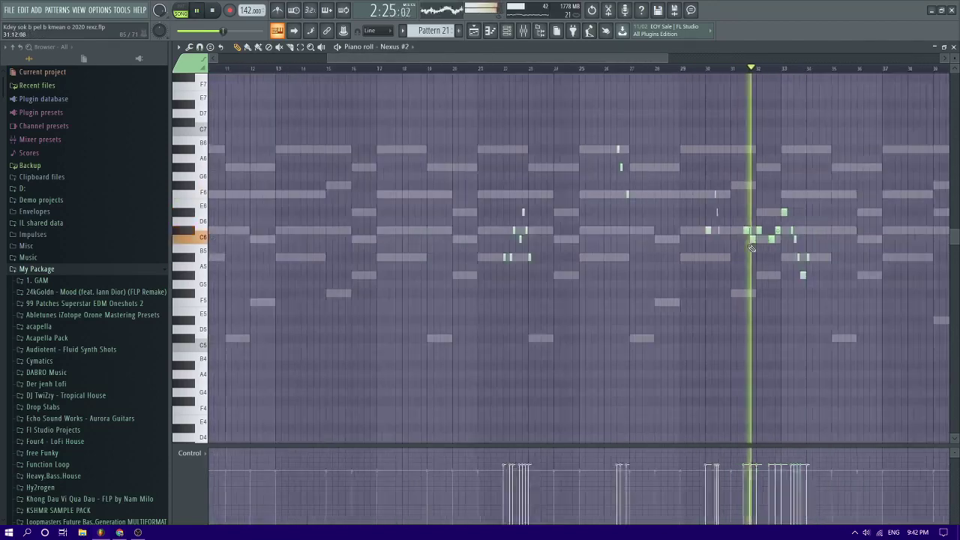
pyautogui.scroll(-2, 712, 225)
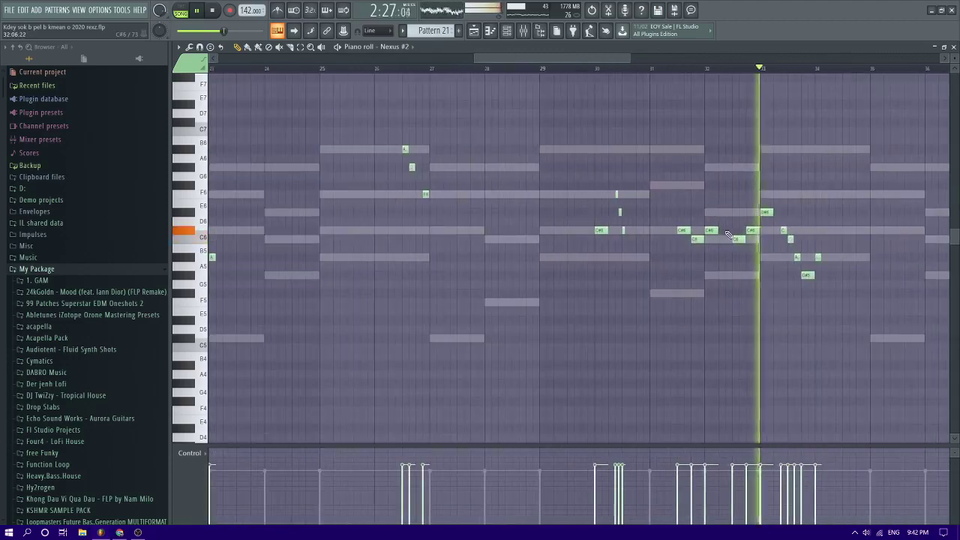
pyautogui.moveTo(587, 58); pyautogui.dragTo(677, 58)
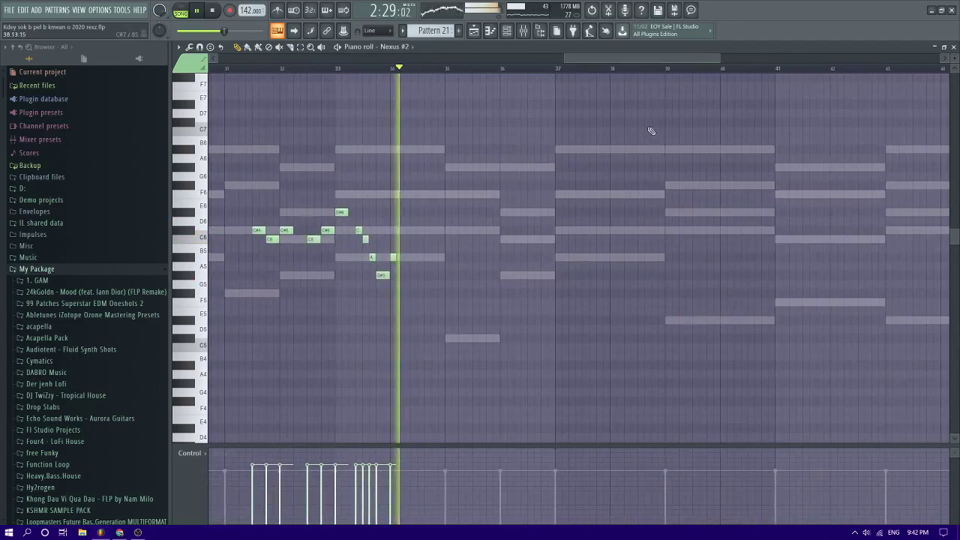
# Return to the playlist and try removing the automation clips on Tracks 15 to 18
pyautogui.click(474, 29)
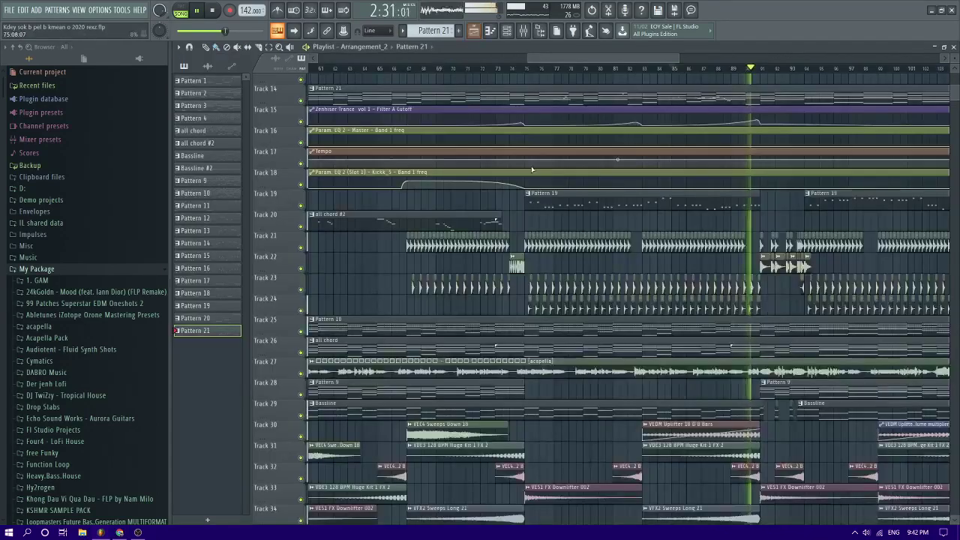
pyautogui.scroll(3, 615, 173)
pyautogui.click(578, 135)
pyautogui.scroll(-4, 589, 141)
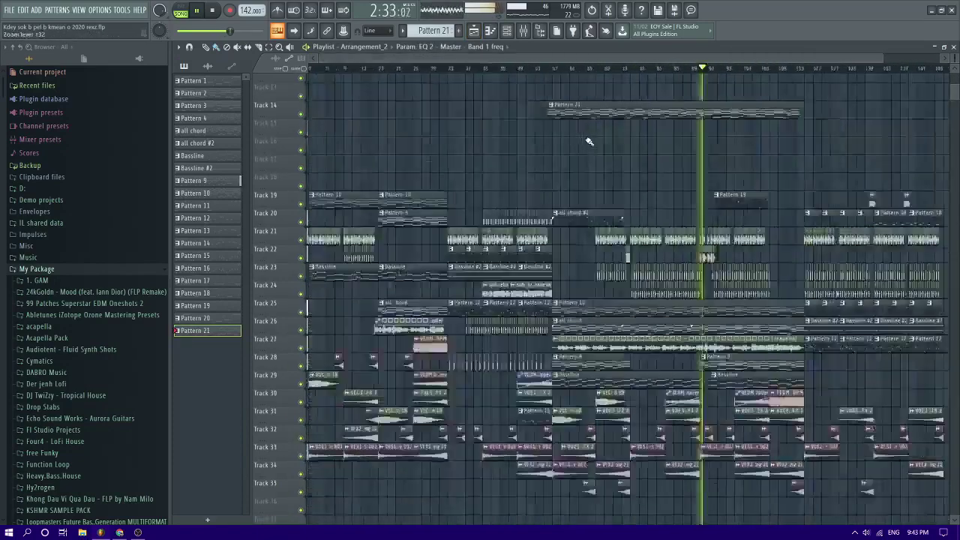
pyautogui.scroll(10, 589, 141)
pyautogui.press('space')
pyautogui.moveTo(954, 58); pyautogui.dragTo(954, 90)
pyautogui.scroll(-10, 829, 116)
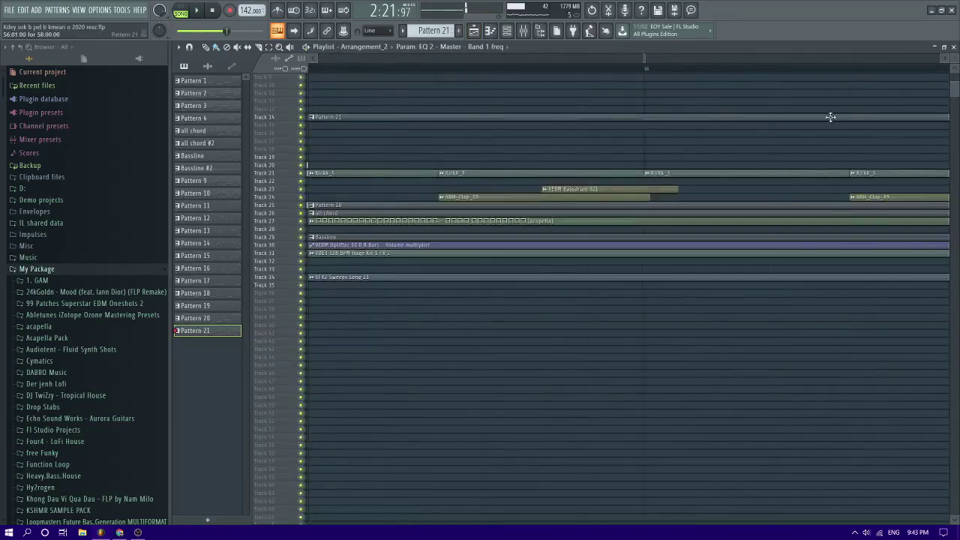
# Undo the deletion of the automation clips on Tracks 15 to 18
pyautogui.hotkey('ctrl', 'z')
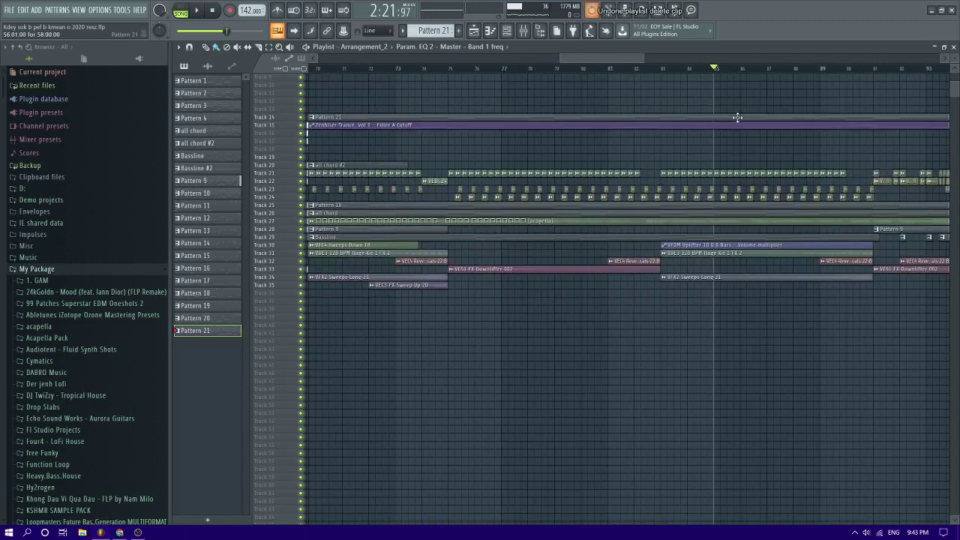
pyautogui.hotkey('ctrl', 'z')
pyautogui.hotkey('ctrl', 'z')
pyautogui.hotkey('ctrl', 'z')
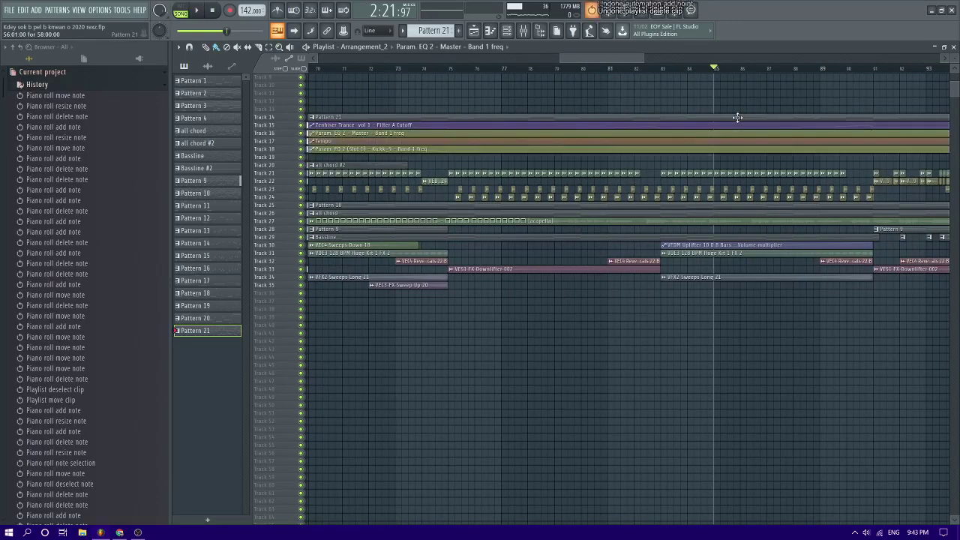
pyautogui.doubleClick(649, 159)
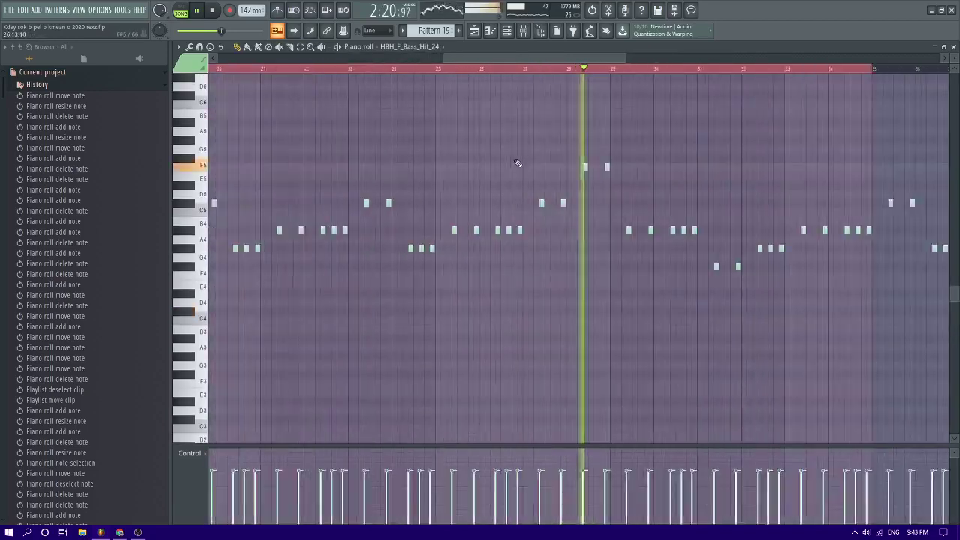
pyautogui.press('F5')
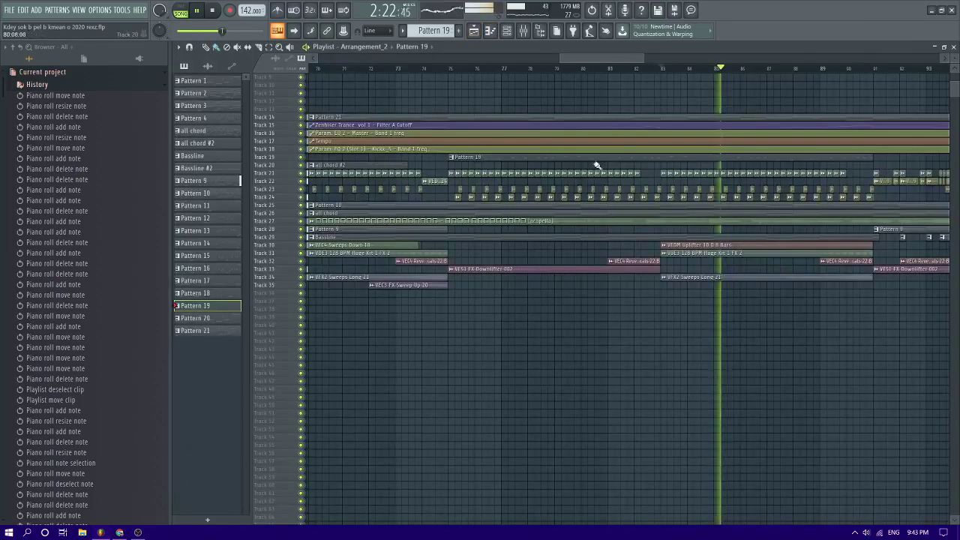
pyautogui.doubleClick(640, 148)
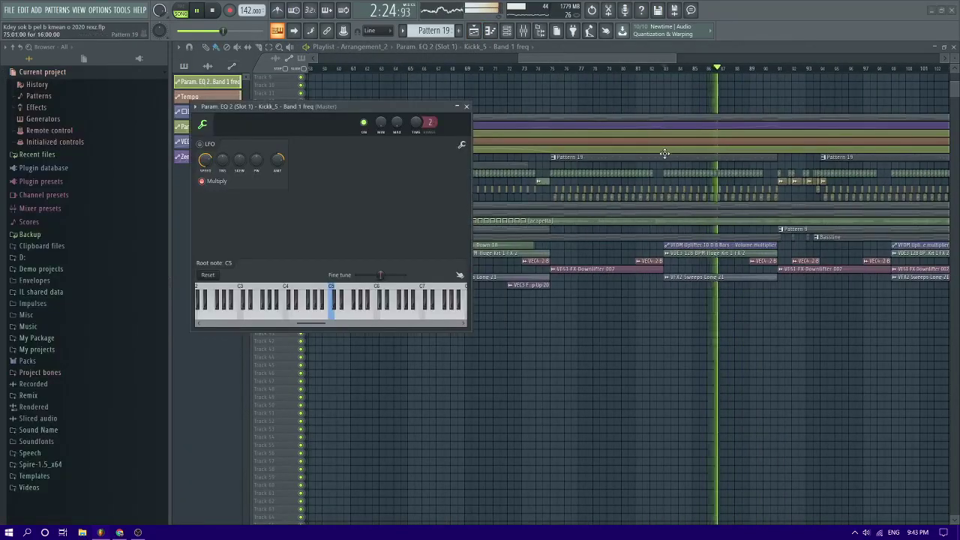
pyautogui.click(673, 111)
# Open Pattern 21 in the piano roll, switching to the Nexus #2 lead notes and playing them from bar 21
pyautogui.doubleClick(680, 118)
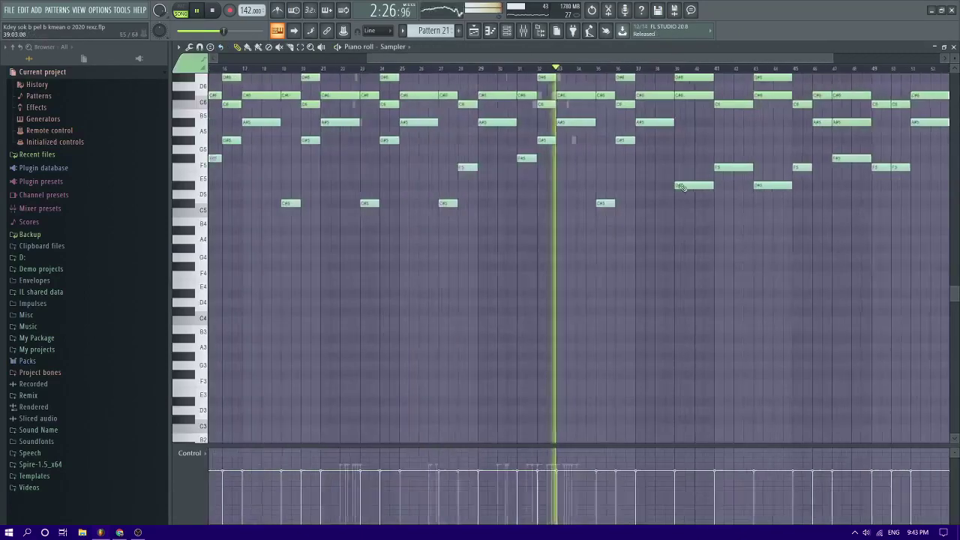
pyautogui.scroll(3, 553, 225)
pyautogui.rightClick(595, 250)
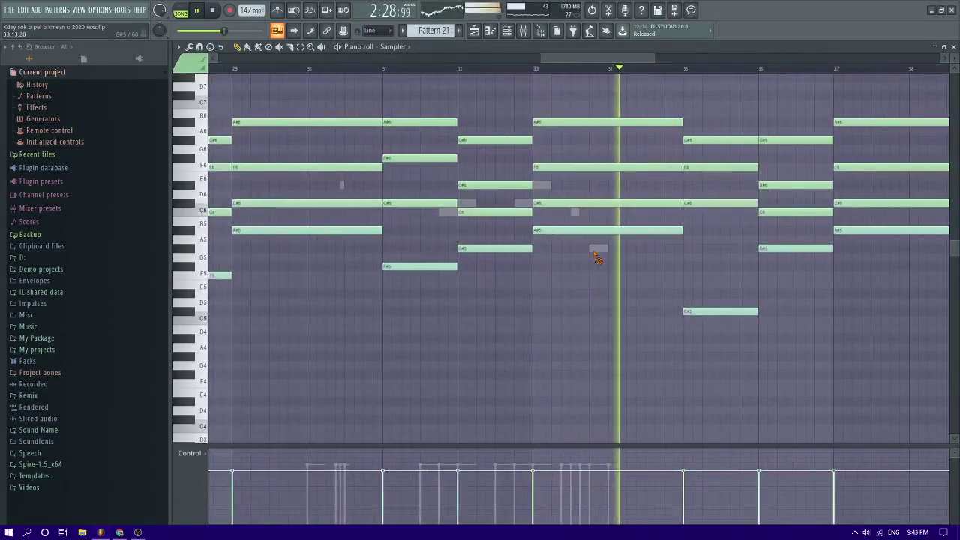
pyautogui.rightClick(595, 250)
pyautogui.scroll(-5, 656, 237)
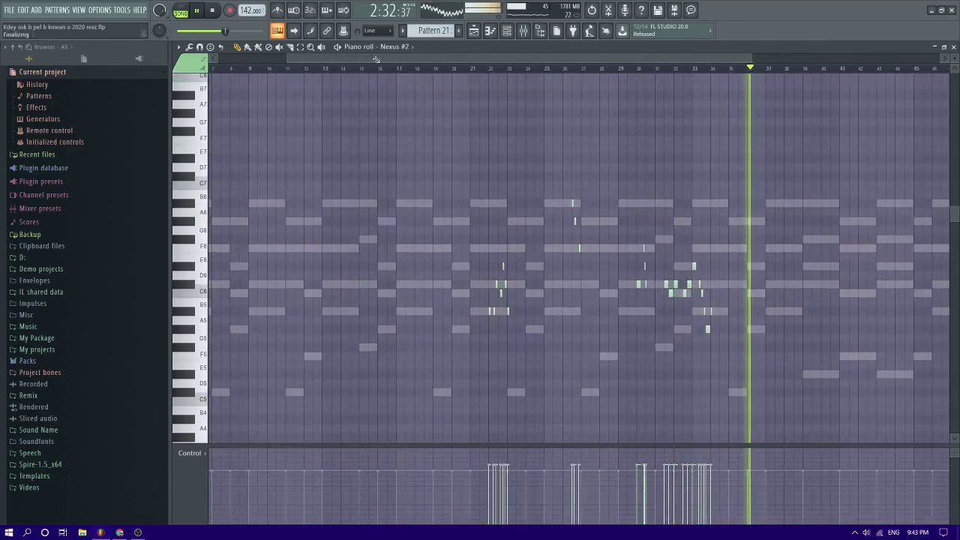
pyautogui.scroll(-3, 379, 85)
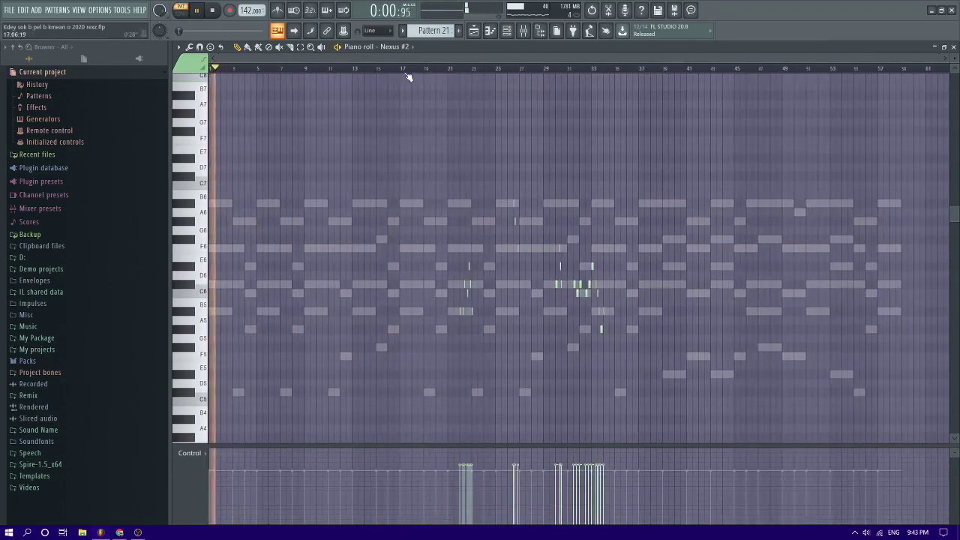
pyautogui.scroll(-3, 383, 92)
pyautogui.click(454, 68)
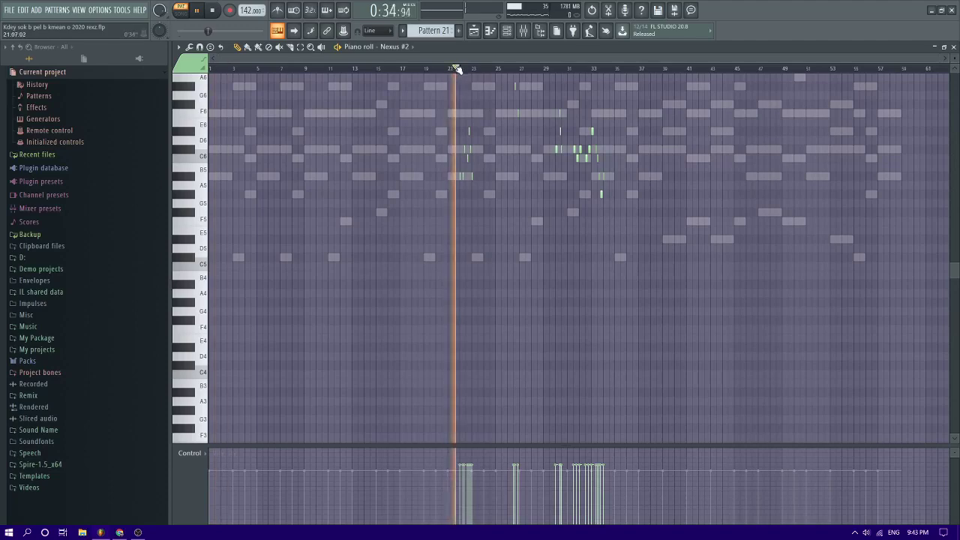
# Replace the Nexus #2 lead channel with the RealGuitar instrument
pyautogui.click(506, 31)
pyautogui.moveTo(520, 257); pyautogui.dragTo(527, 118)
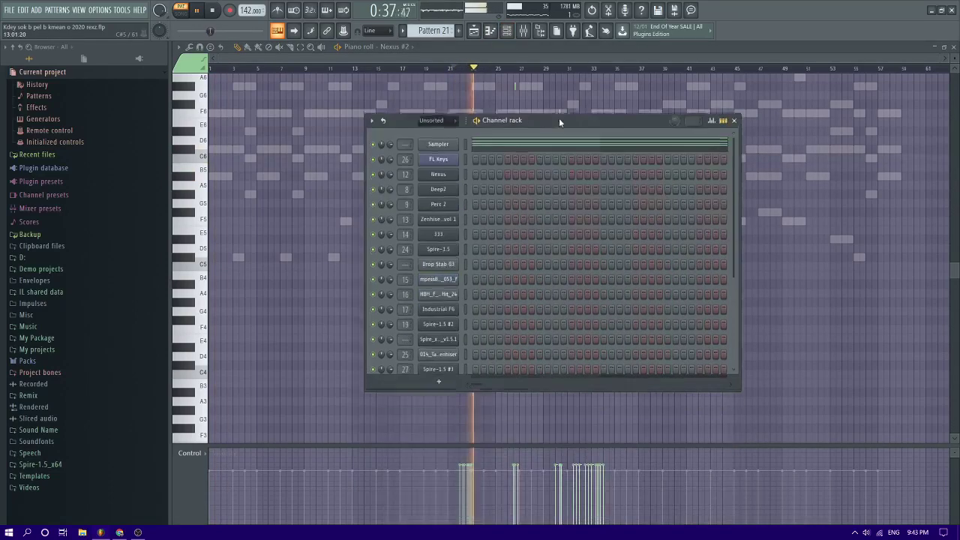
pyautogui.scroll(-3, 439, 345)
pyautogui.rightClick(440, 352)
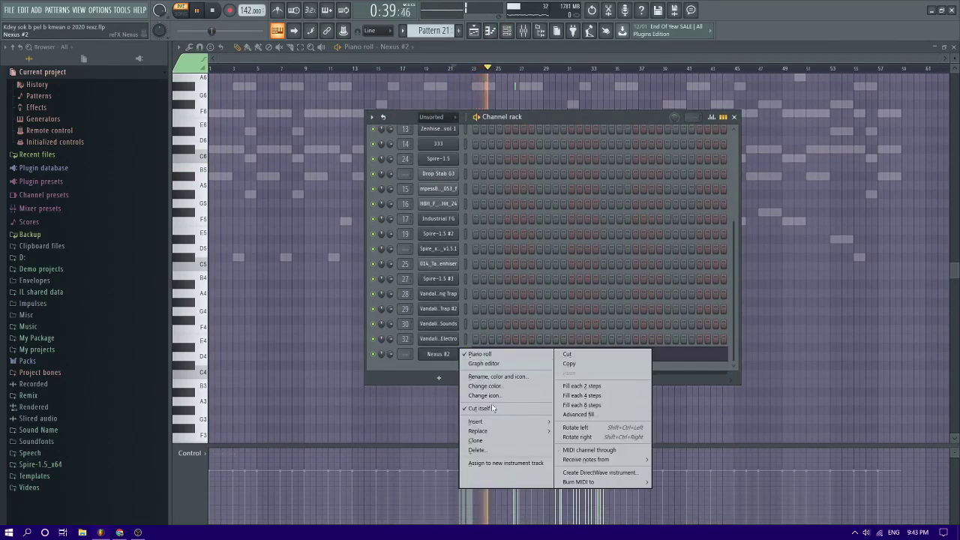
pyautogui.moveTo(482, 432)
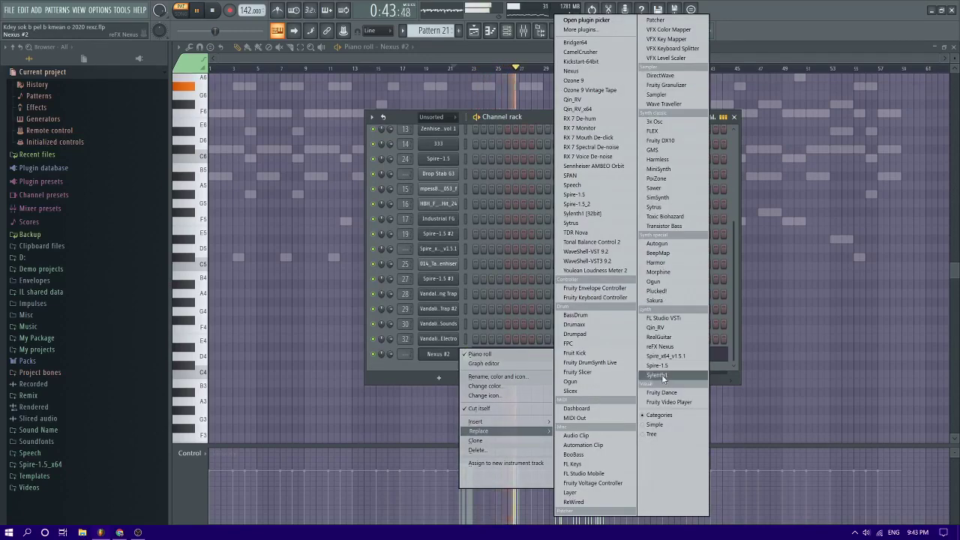
pyautogui.click(661, 337)
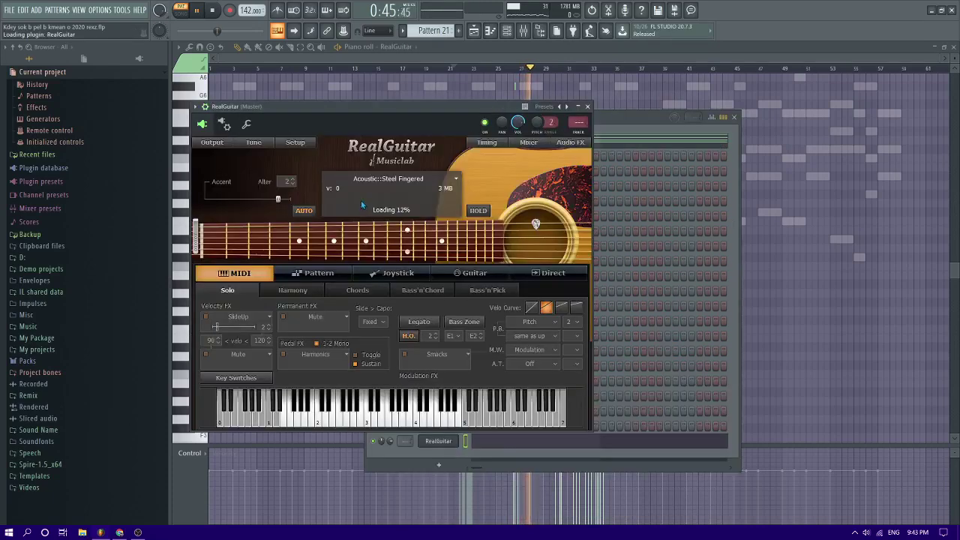
# Set RealGuitar to the Acoustic::Steel Picked sound and raise the upper velocity limit of its SlideUp effect
pyautogui.click(454, 181)
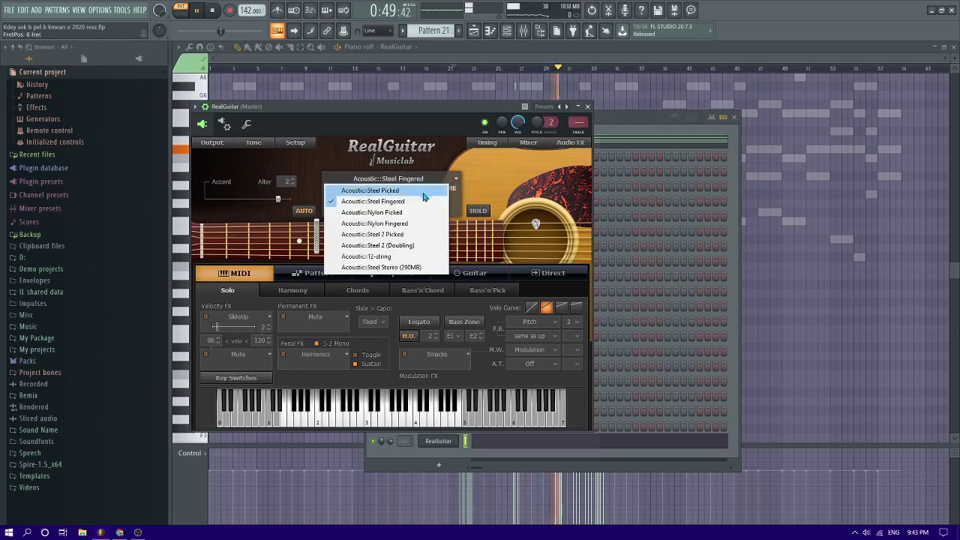
pyautogui.click(426, 192)
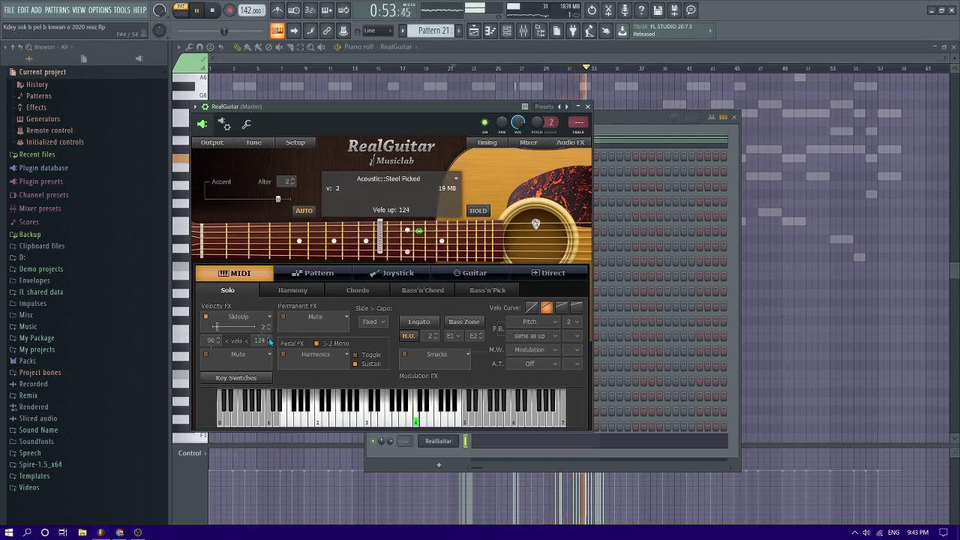
pyautogui.click(746, 273)
# Raise the G#5 note near the end of bar 33 to maximum velocity and play the phrase from bar 33
pyautogui.scroll(3, 570, 230)
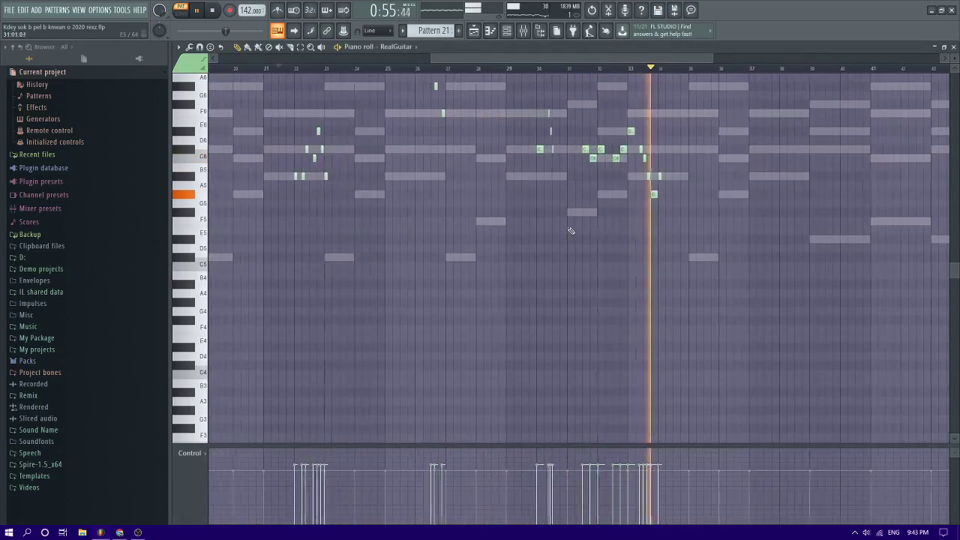
pyautogui.scroll(5, 665, 212)
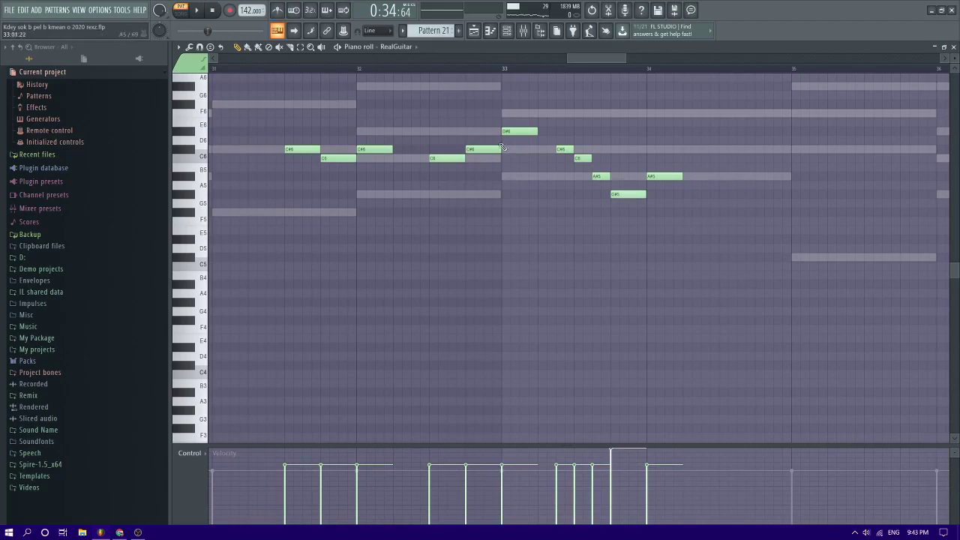
pyautogui.click(500, 69)
pyautogui.scroll(-4, 628, 208)
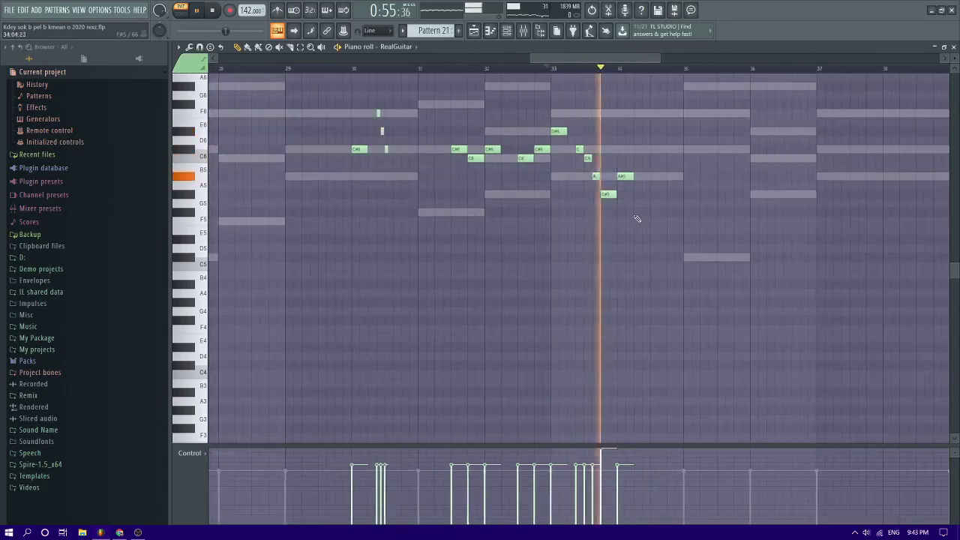
# Raise the C#6 notes starting bars 30 and 32 and the D#6 note starting bar 33 to maximum velocity, replaying the phrase
pyautogui.press('space')
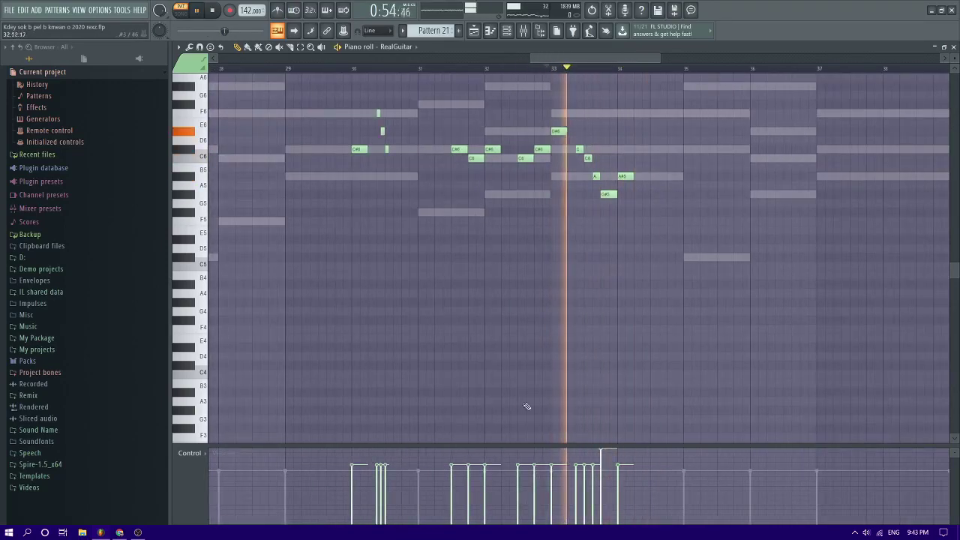
pyautogui.press('space')
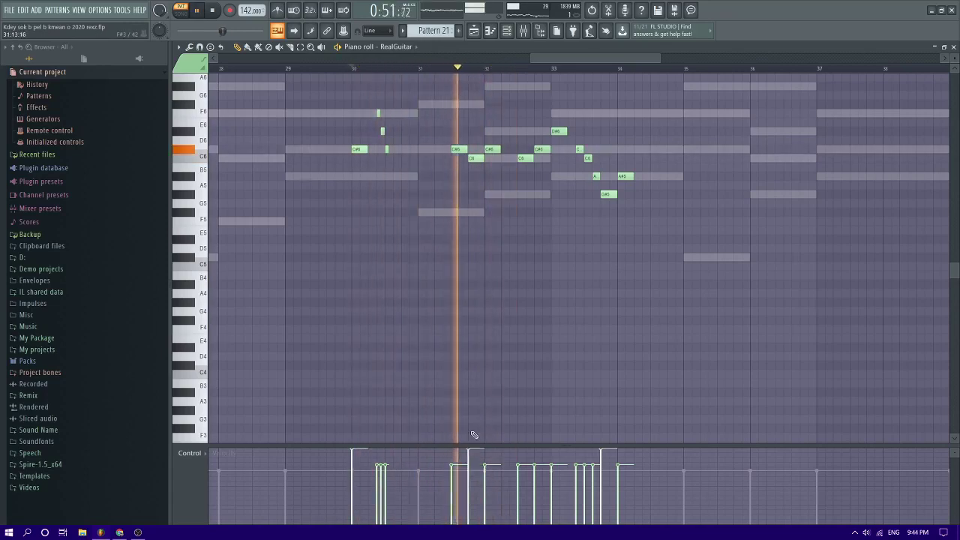
pyautogui.press('space')
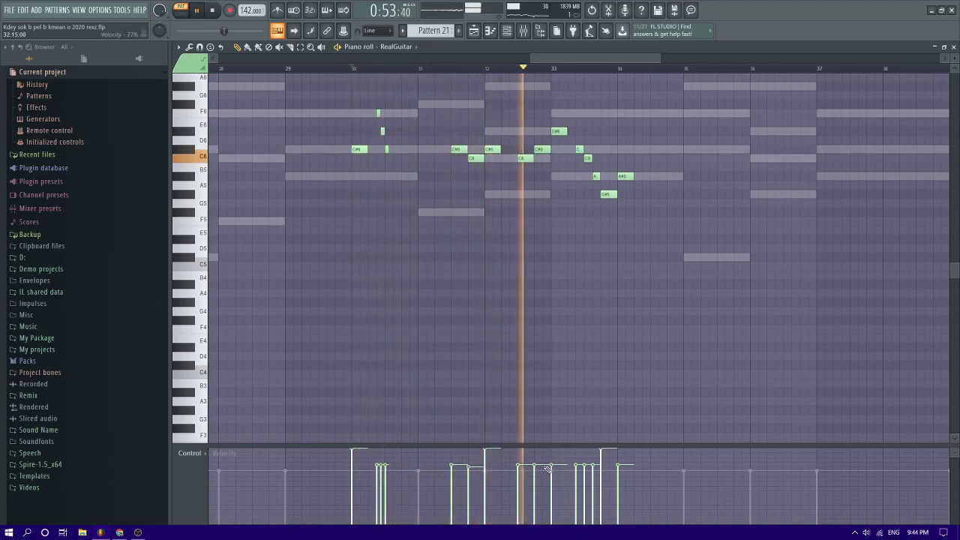
pyautogui.moveTo(547, 469); pyautogui.dragTo(556, 430)
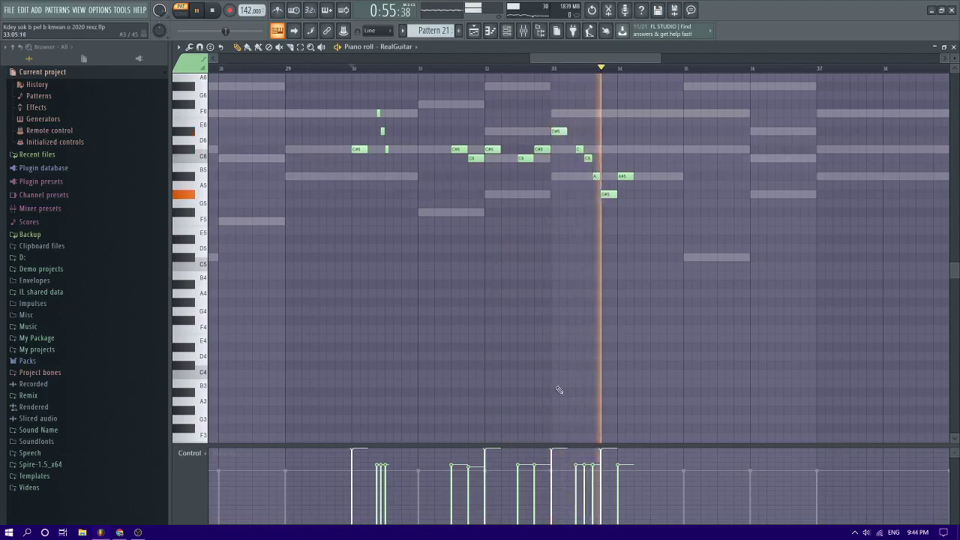
# Lengthen the A#5 notes starting bars 22 and 23 to 0:04:00 and raise the bar 23 note to maximum velocity
pyautogui.scroll(-4, 558, 390)
pyautogui.scroll(3, 640, 260)
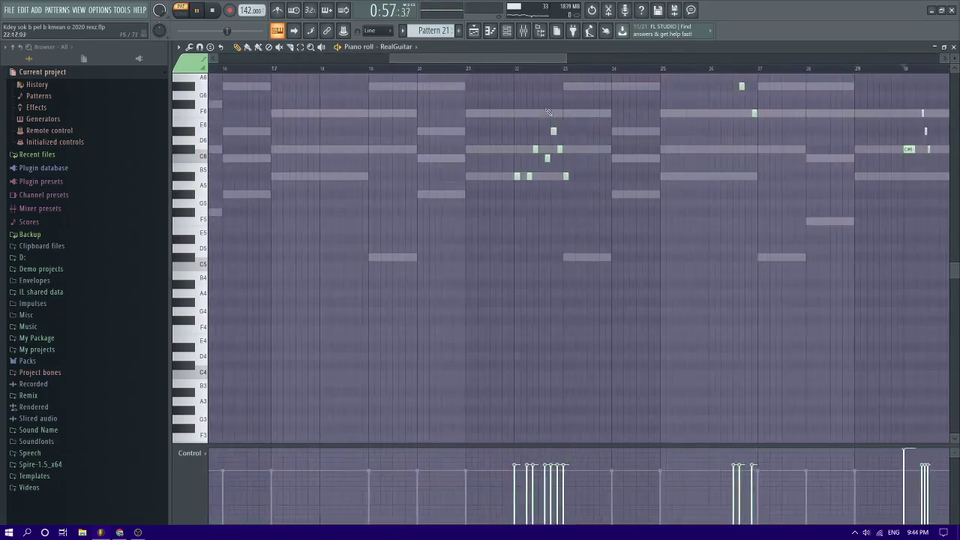
pyautogui.click(517, 70)
pyautogui.press('space')
pyautogui.scroll(2, 562, 188)
pyautogui.moveTo(574, 176); pyautogui.dragTo(589, 175)
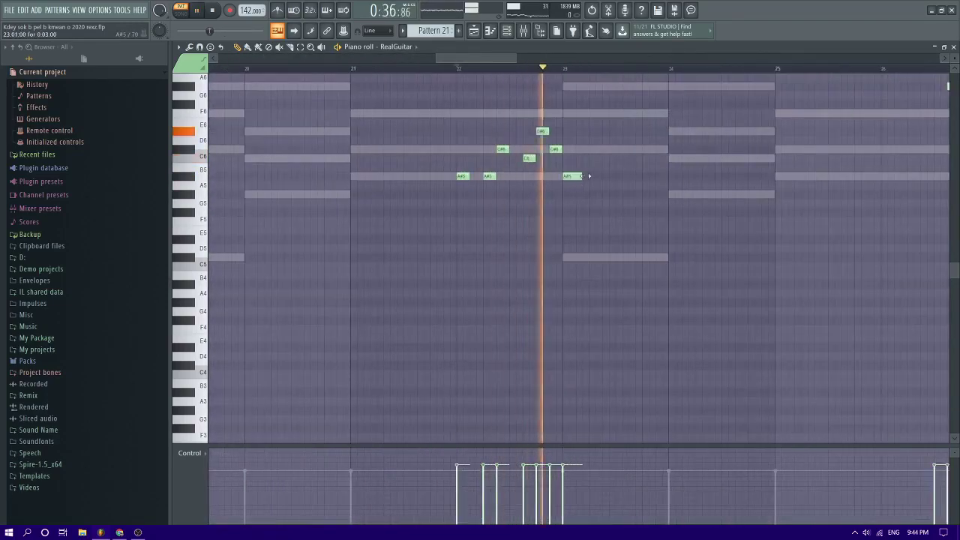
pyautogui.press('space')
pyautogui.press('space')
pyautogui.moveTo(563, 464); pyautogui.dragTo(564, 443)
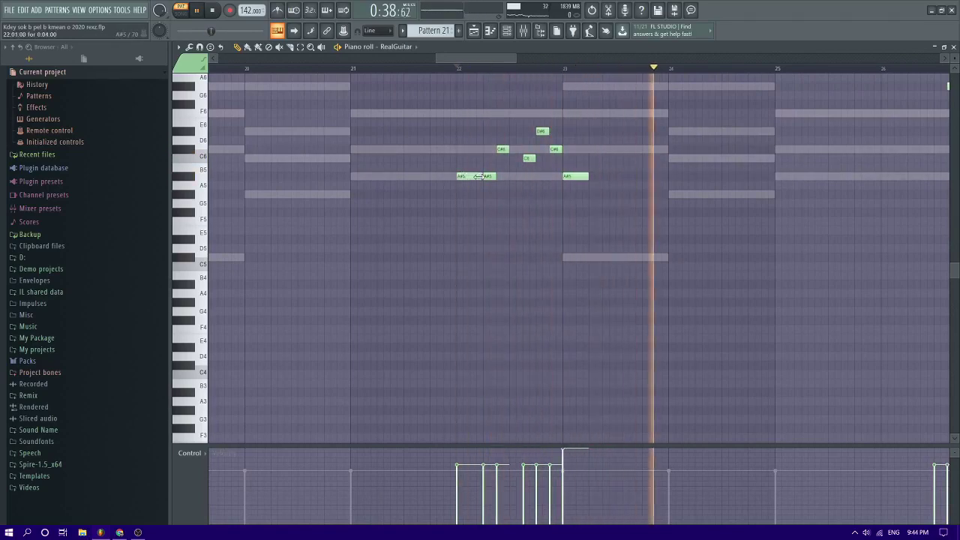
# Add a quarter-bar A#6 note at the start of bar 26 at maximum velocity and play the phrase
pyautogui.scroll(-3, 427, 227)
pyautogui.scroll(-3, 428, 228)
pyautogui.scroll(3, 553, 147)
pyautogui.scroll(4, 540, 108)
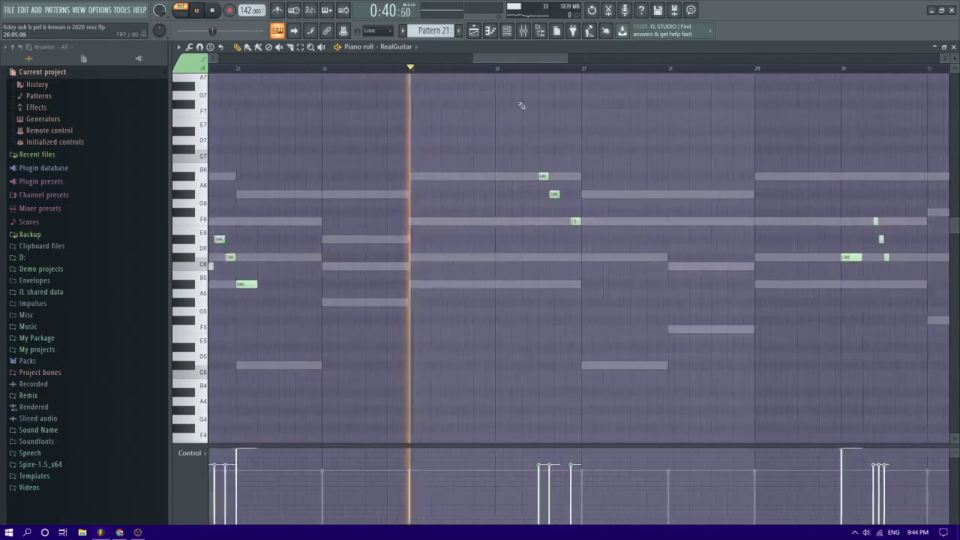
pyautogui.click(503, 177)
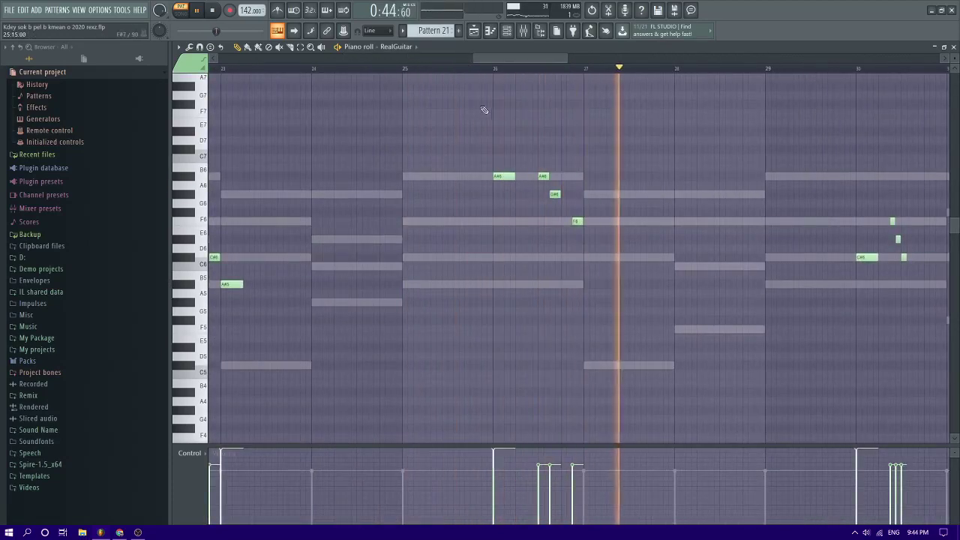
pyautogui.click(484, 69)
# Transpose all of the RealGuitar notes down one octave and play them from bar 22
pyautogui.click(526, 32)
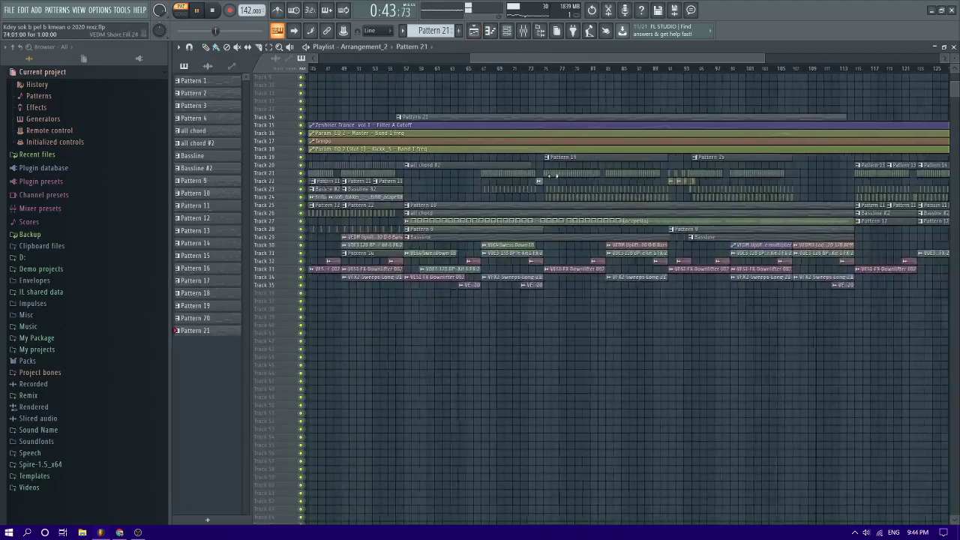
pyautogui.click(524, 32)
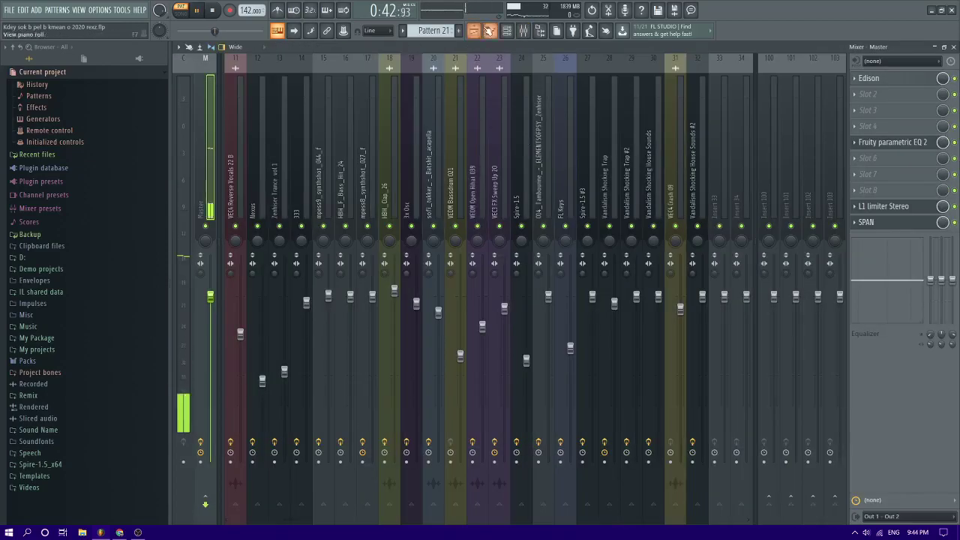
pyautogui.click(489, 30)
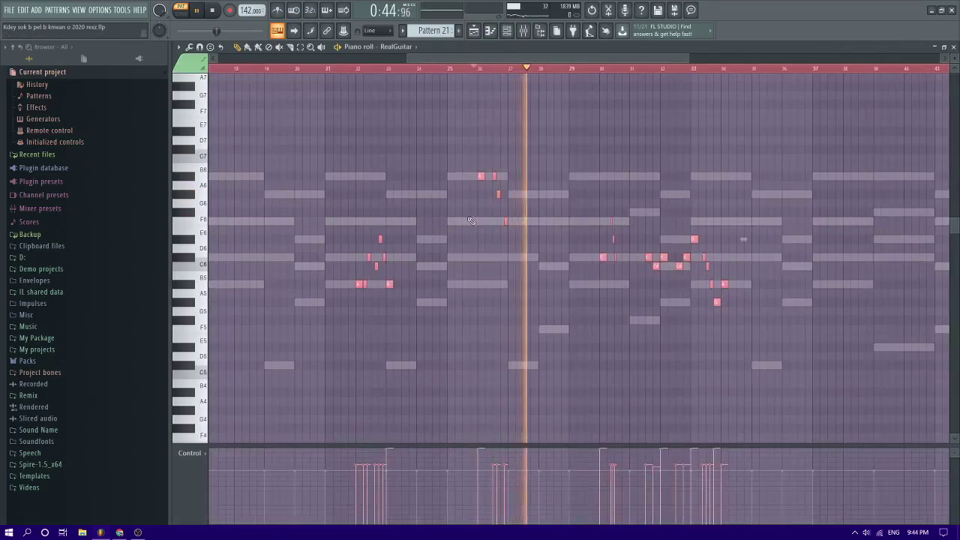
pyautogui.hotkey('ctrl', 'Down')
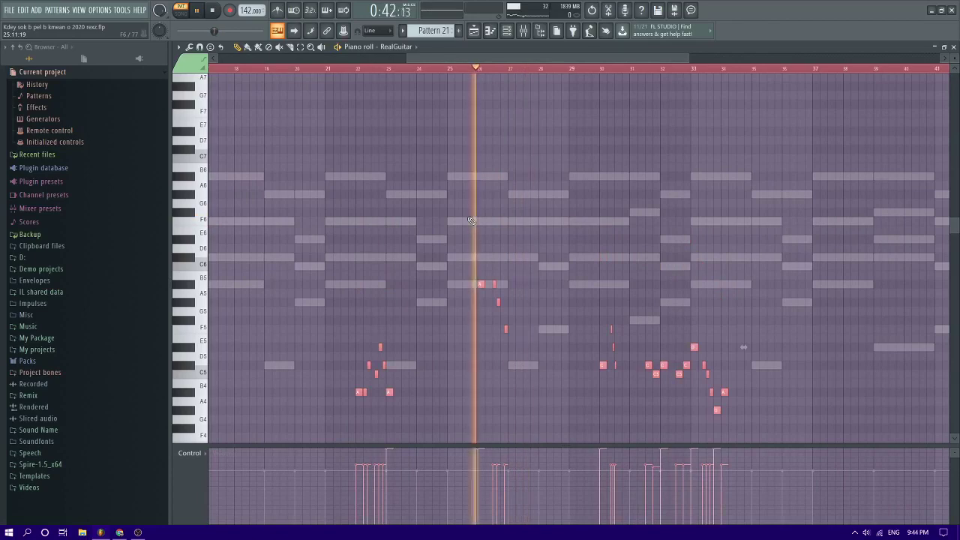
pyautogui.click(351, 70)
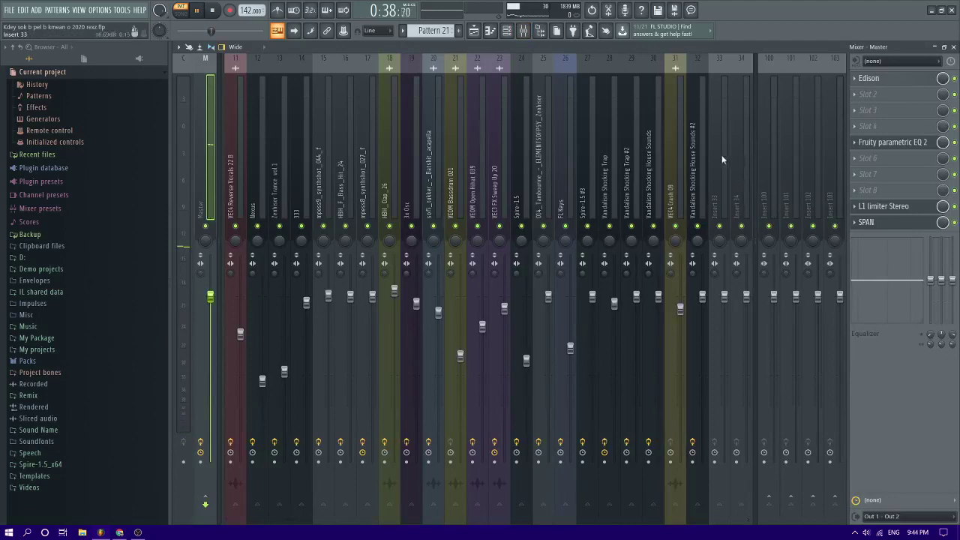
# Route RealGuitar to mixer Insert 33 and load Fruity parametric EQ 2 in its second effect slot
pyautogui.click(720, 159)
pyautogui.hotkey('ctrl', 'l')
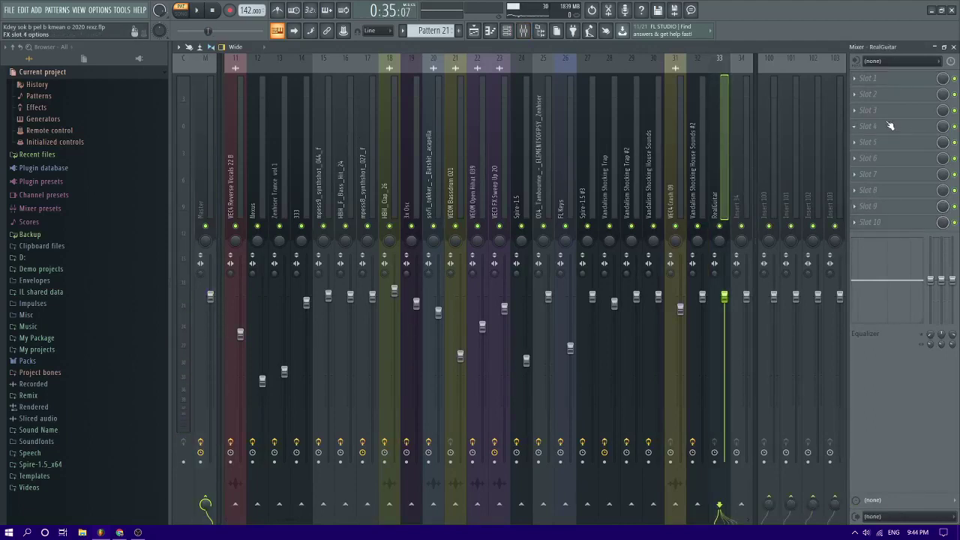
pyautogui.click(867, 93)
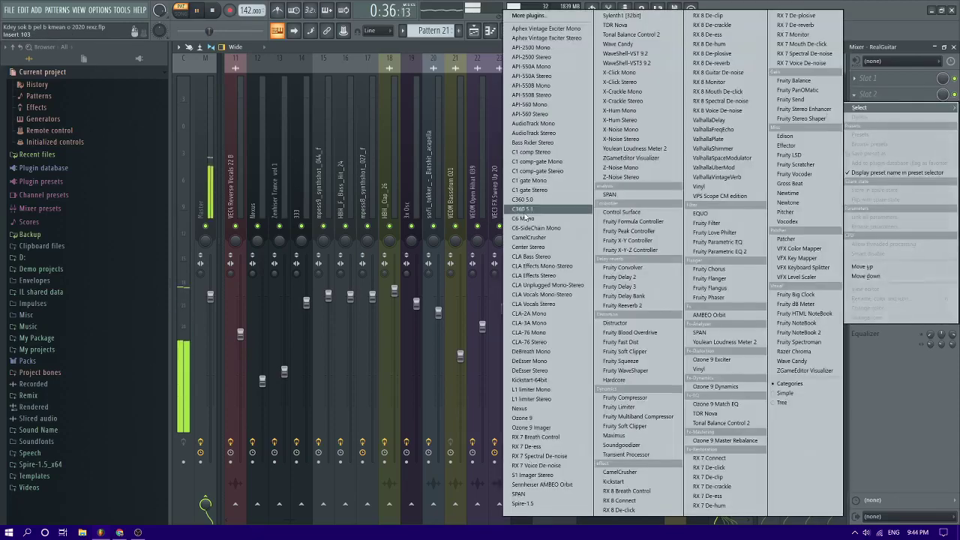
pyautogui.click(723, 238)
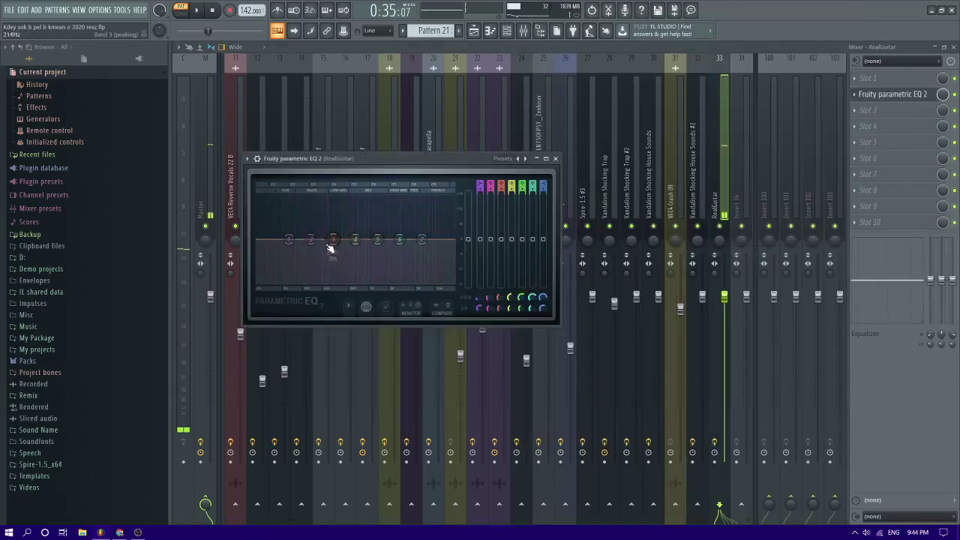
# Make a cut around 1165 Hz with band 6 of the RealGuitar EQ, adjusting the band's width and auditioning the result
pyautogui.moveTo(399, 240); pyautogui.dragTo(363, 249)
pyautogui.scroll(-4, 401, 248)
pyautogui.press('space')
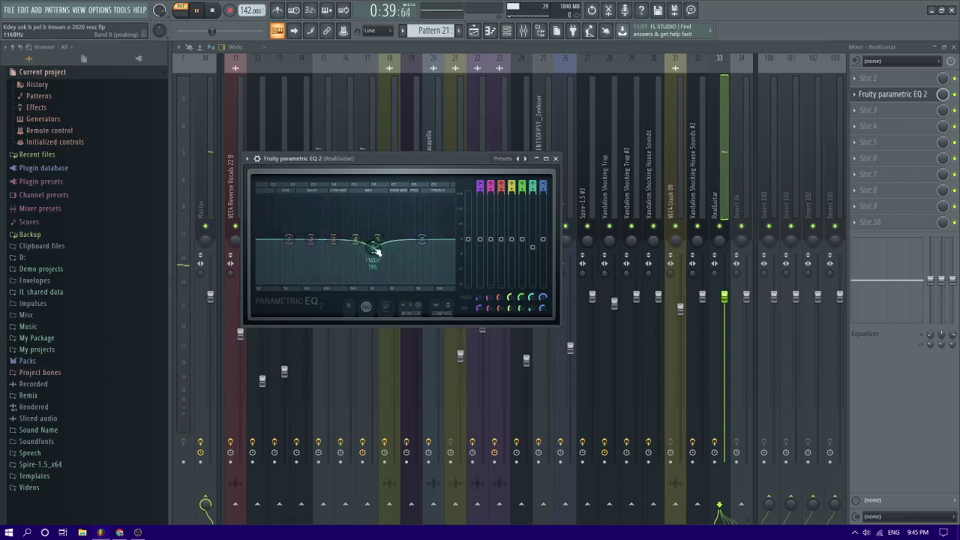
# Shift the RealGuitar EQ's band 6 cut slightly lower in frequency and make it shallower, and reduce the low end with band 1
pyautogui.moveTo(376, 251)
pyautogui.mouseDown()
pyautogui.moveTo(364, 234)
pyautogui.moveTo(370, 259)
pyautogui.moveTo(366, 244)
pyautogui.mouseUp()
pyautogui.moveTo(288, 239); pyautogui.dragTo(289, 252)
pyautogui.press('space')
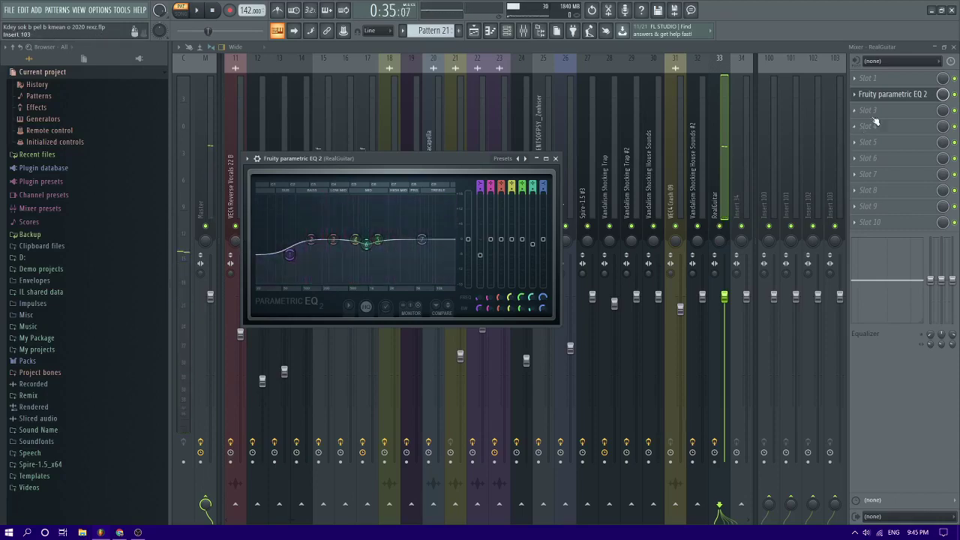
# Load Fruity Reeverb 2 in the third RealGuitar effect slot and set its wet level to 50% during playback
pyautogui.click(856, 110)
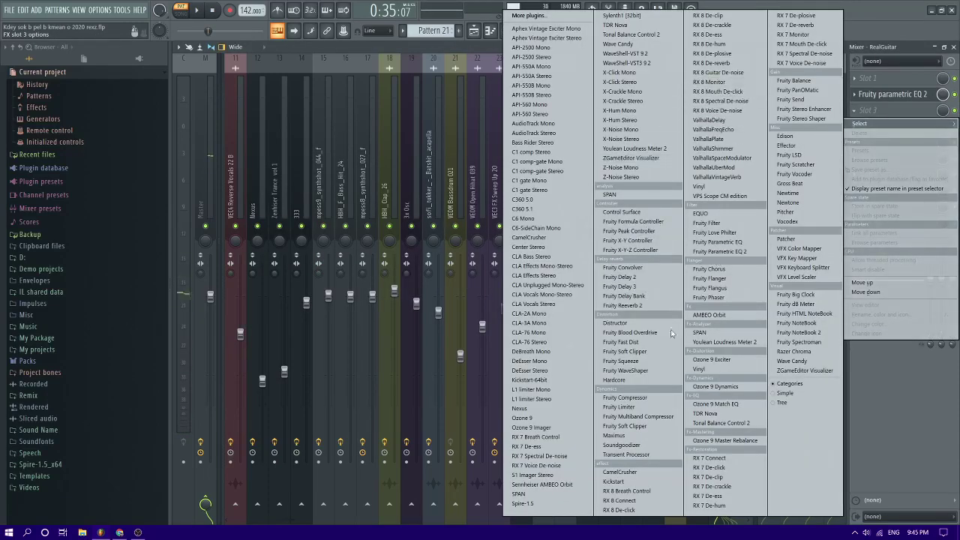
pyautogui.click(620, 305)
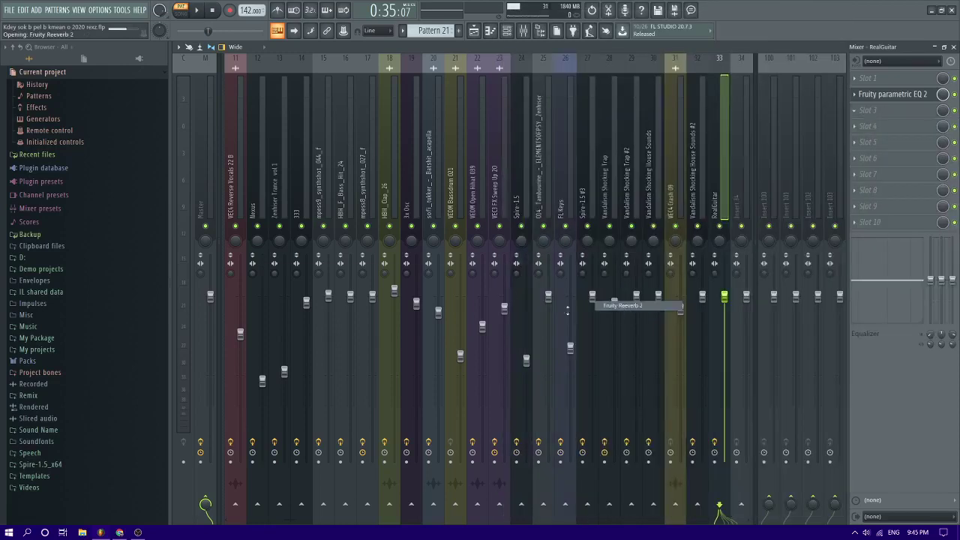
pyautogui.press('space')
pyautogui.rightClick(495, 204)
pyautogui.click(507, 211)
pyautogui.moveTo(509, 208); pyautogui.dragTo(509, 202)
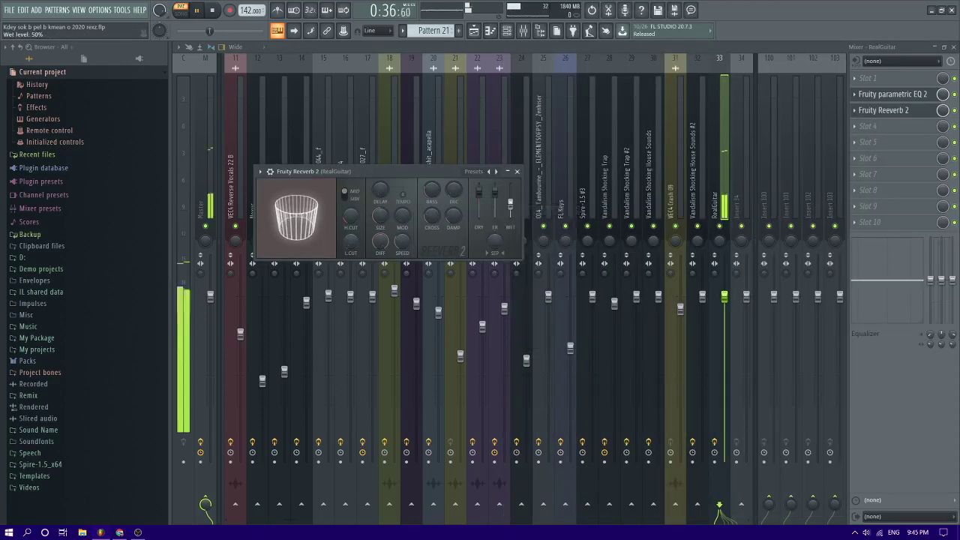
# Load Fruity delay bank in the fourth RealGuitar effect slot with the Classic ping pong preset
pyautogui.click(874, 125)
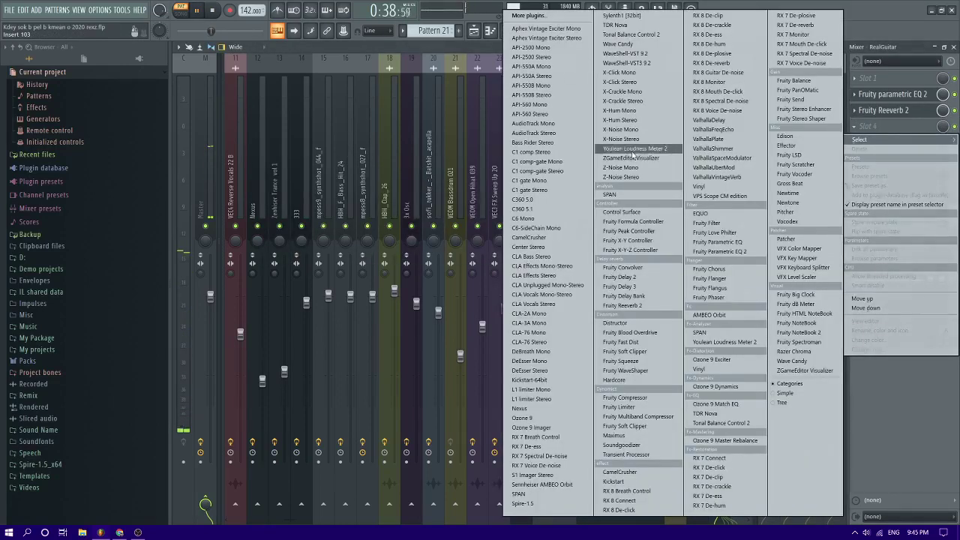
pyautogui.click(623, 296)
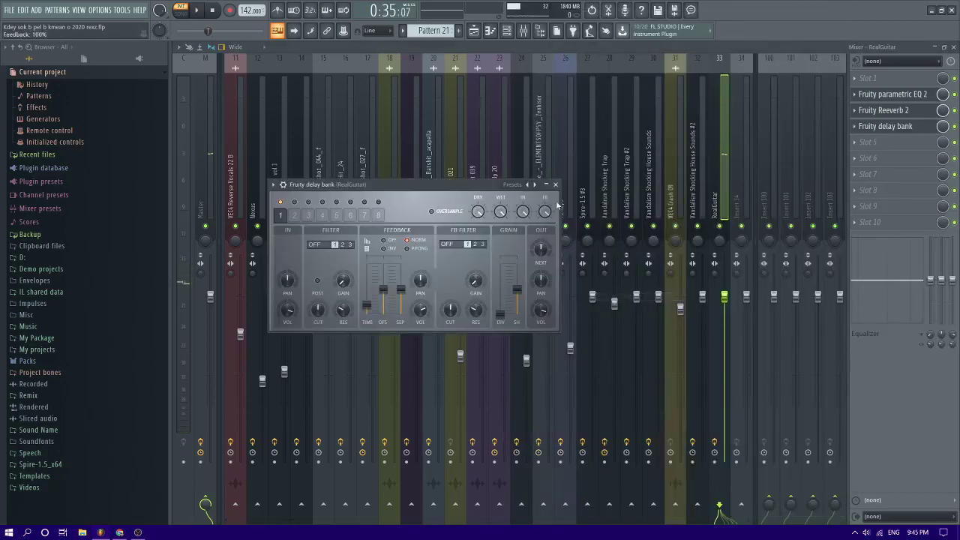
pyautogui.click(535, 184)
pyautogui.click(562, 258)
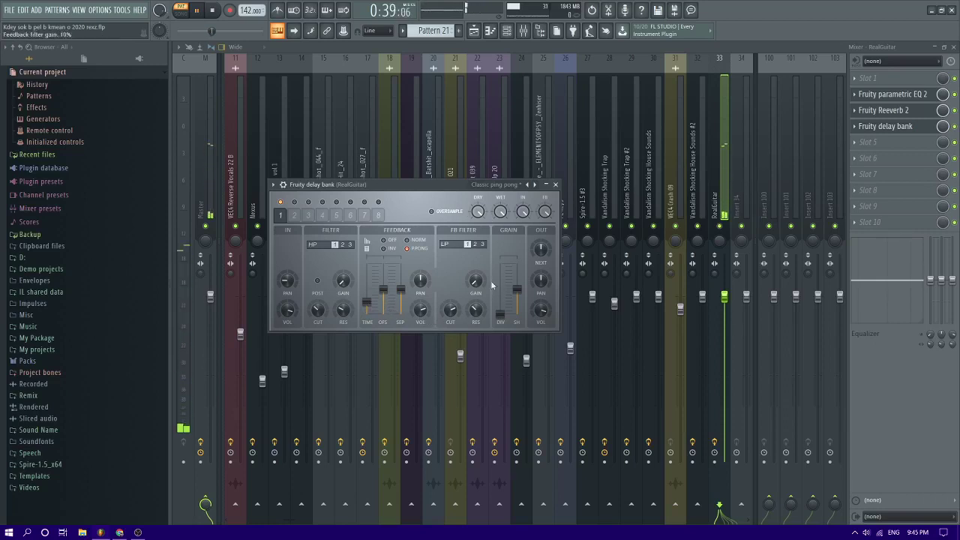
# Adjust the delay bank's overall feedback and set its feedback filter cutoff to 80% while auditioning the guitar
pyautogui.moveTo(460, 325); pyautogui.dragTo(459, 330)
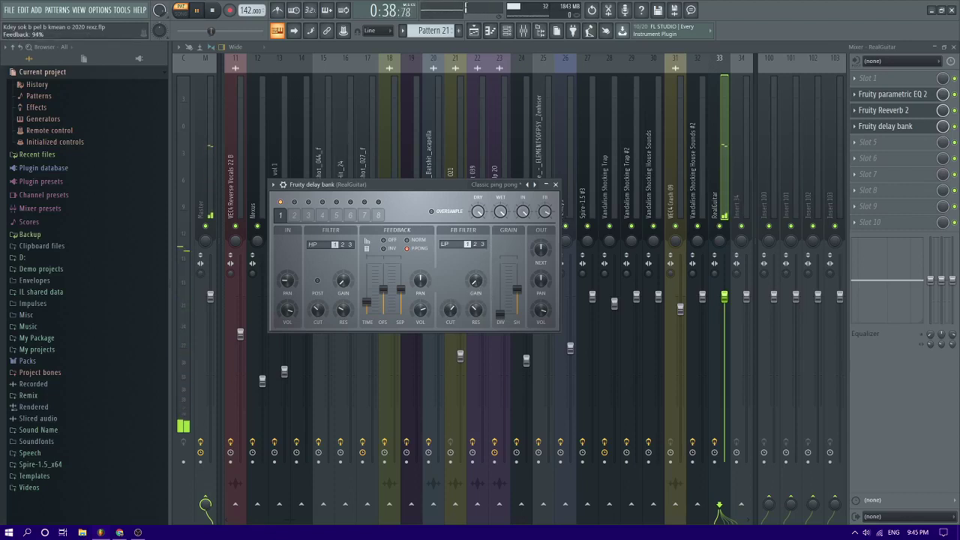
pyautogui.moveTo(545, 211); pyautogui.dragTo(546, 217)
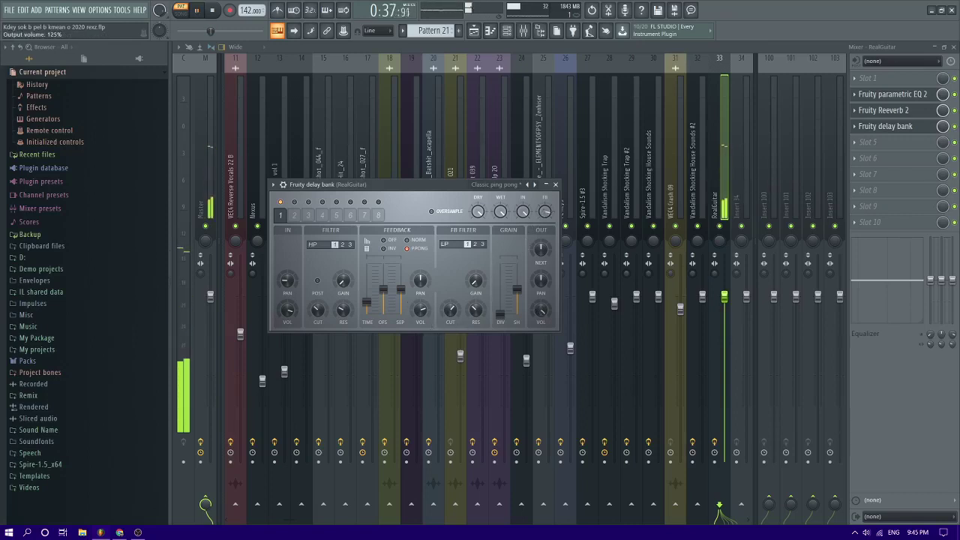
pyautogui.moveTo(450, 312); pyautogui.dragTo(449, 327)
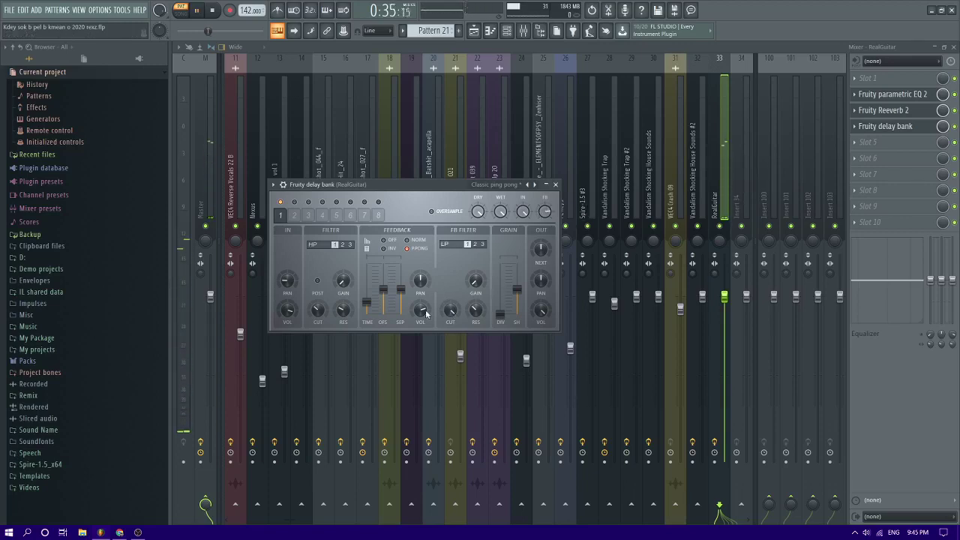
pyautogui.moveTo(450, 310); pyautogui.dragTo(450, 300)
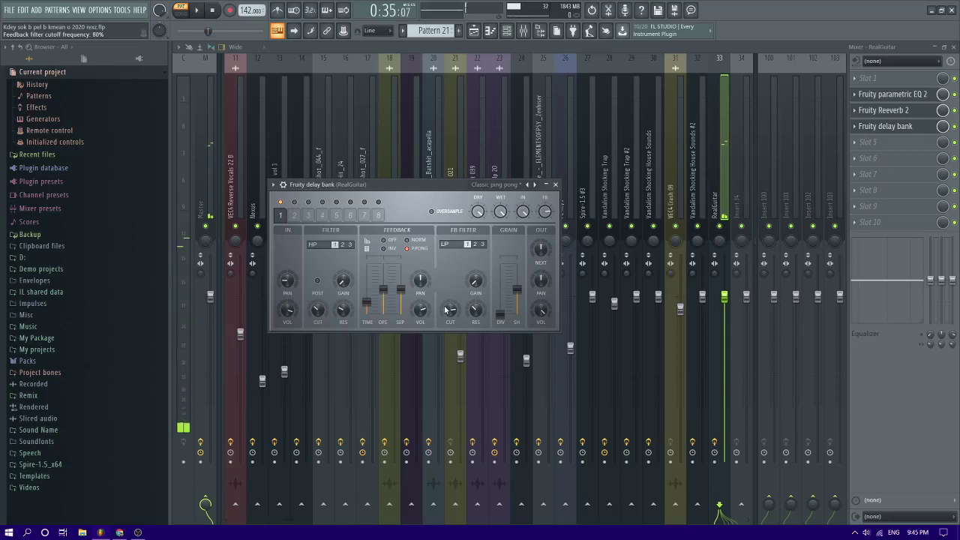
pyautogui.press('space')
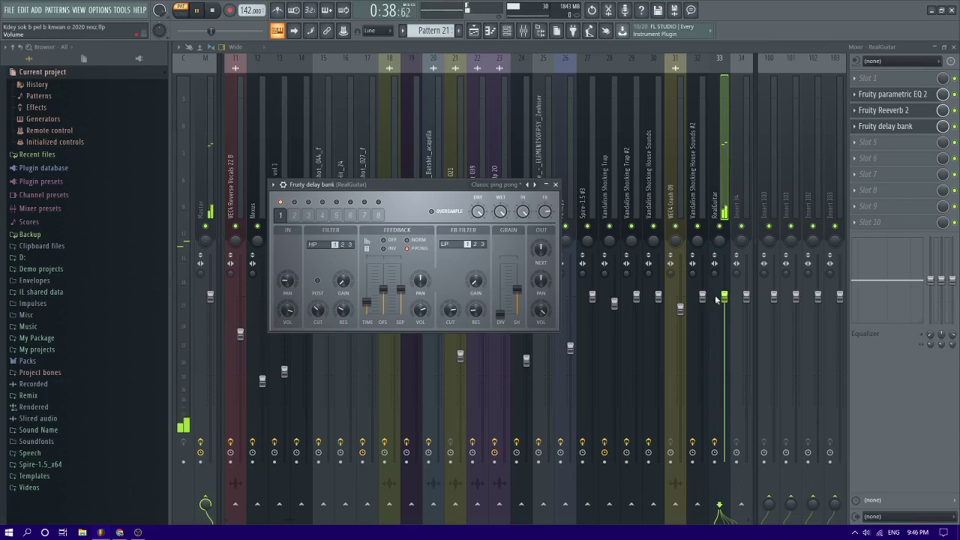
# Set the delay bank's output volume to 86% and adjust its feedback volume during playback
pyautogui.click(447, 212)
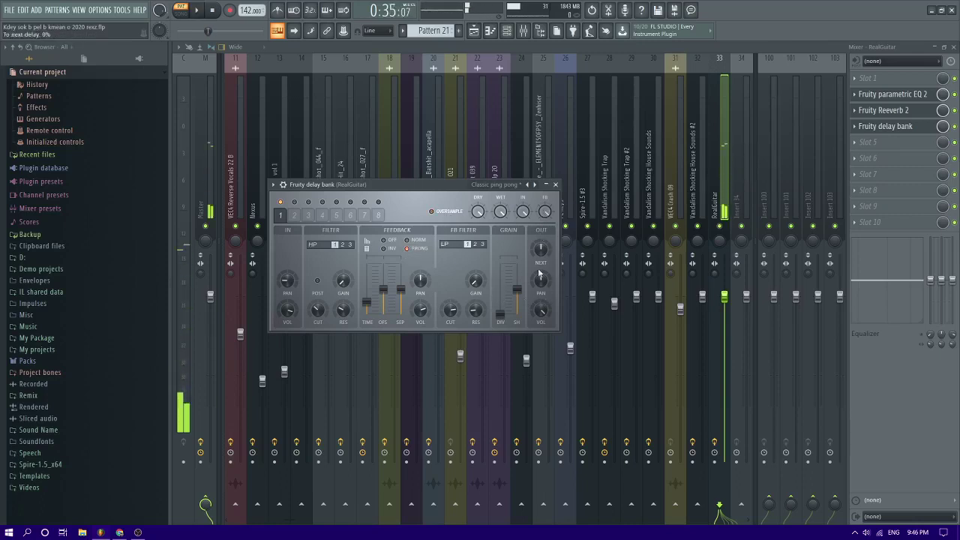
pyautogui.moveTo(541, 310); pyautogui.dragTo(545, 306)
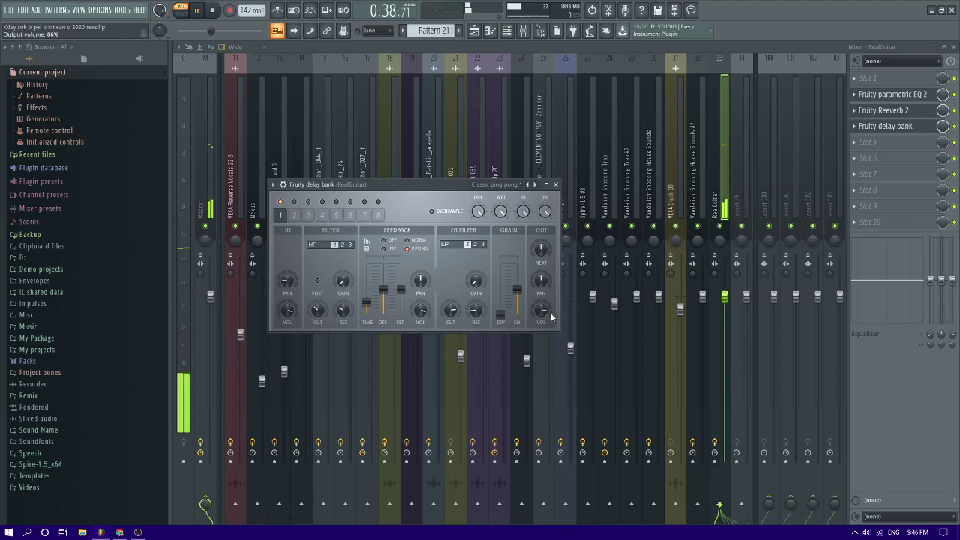
pyautogui.moveTo(420, 308); pyautogui.dragTo(420, 312)
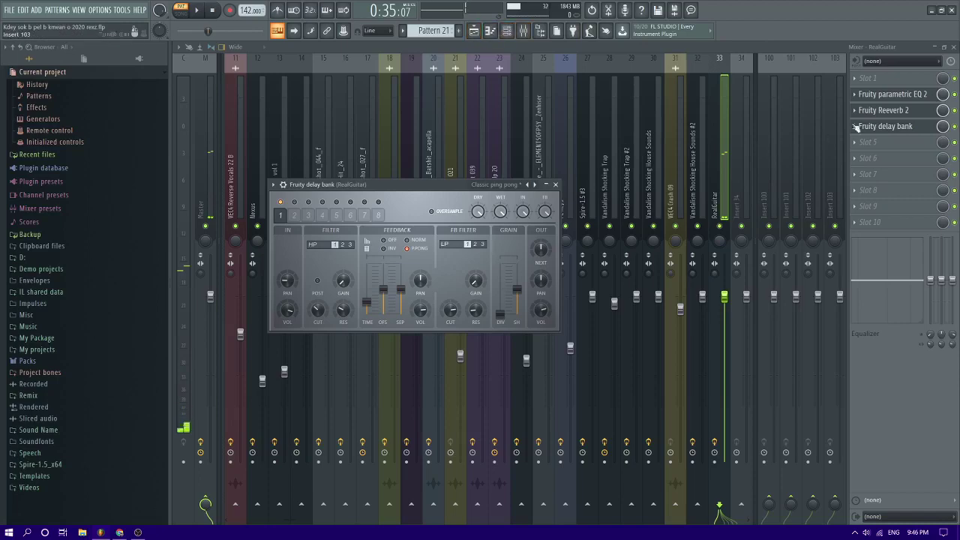
# Load Fruity Balance in the first RealGuitar effect slot and raise its volume to 3.1 dB
pyautogui.click(874, 158)
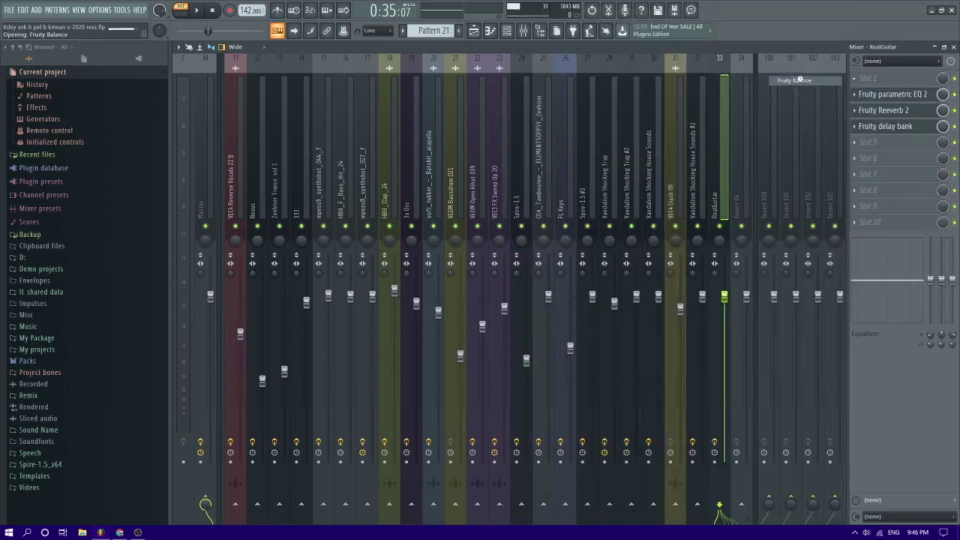
pyautogui.click(793, 80)
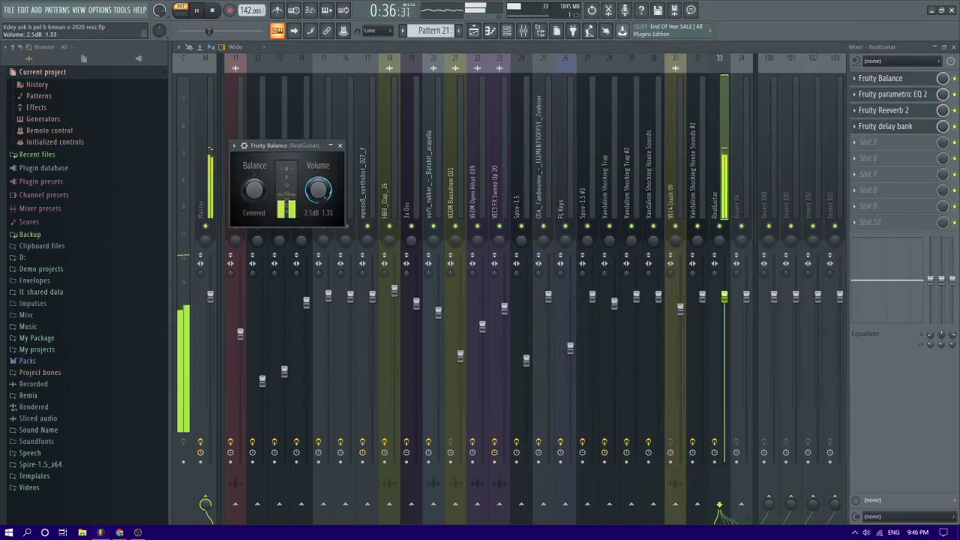
pyautogui.moveTo(318, 190); pyautogui.dragTo(318, 187)
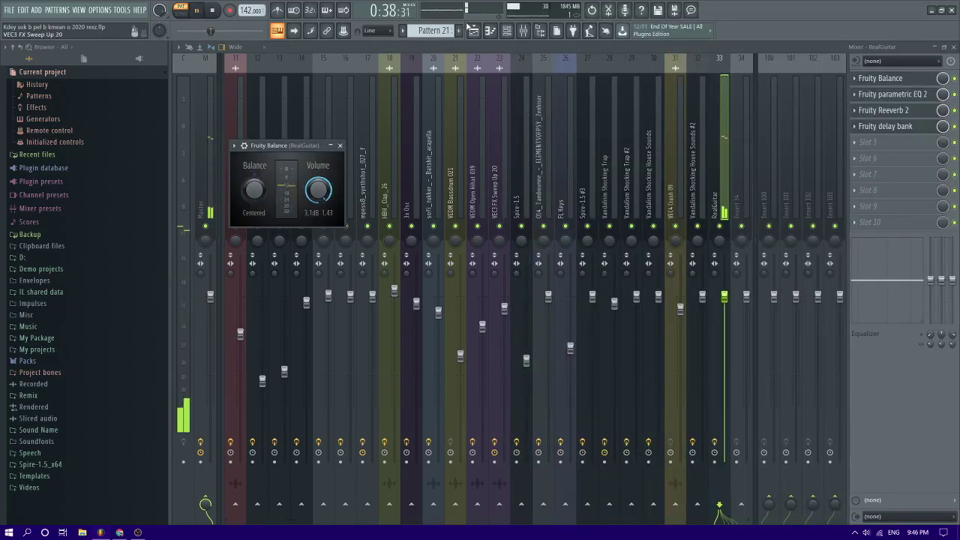
# Play the arrangement in the playlist from about bar 56 to hear the guitar in context
pyautogui.click(480, 32)
pyautogui.click(399, 69)
pyautogui.press('space')
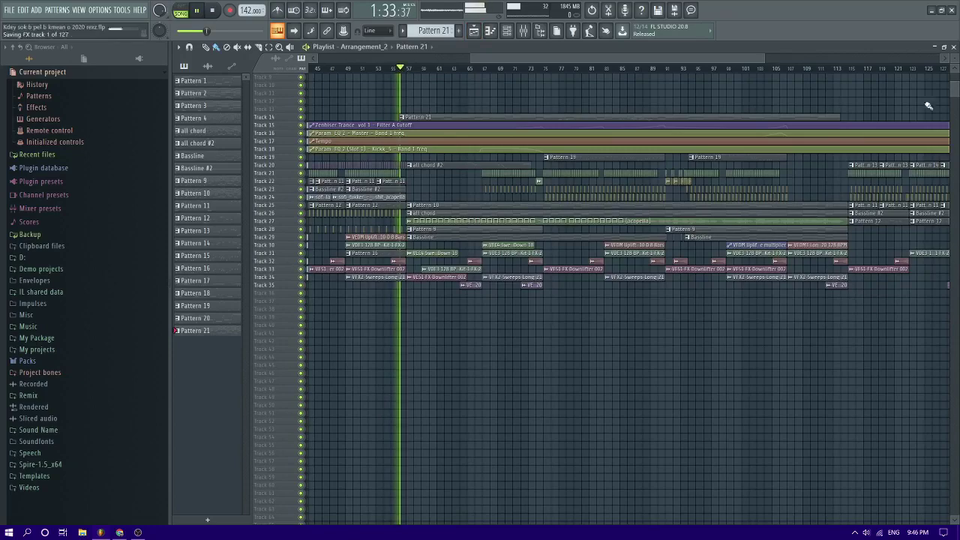
pyautogui.moveTo(954, 59); pyautogui.dragTo(954, 75)
pyautogui.scroll(6, 396, 267)
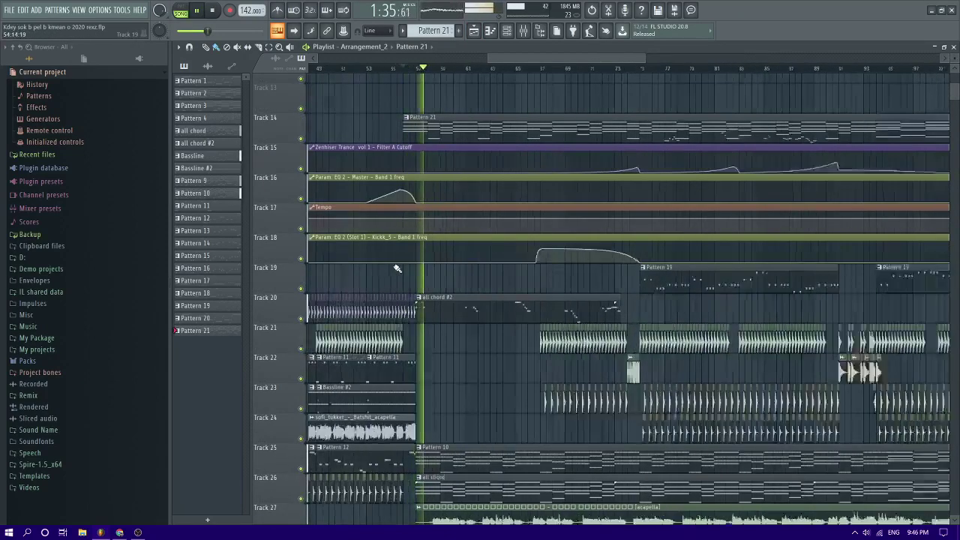
# Transpose all RealGuitar notes in the all chord #2 pattern down one octave and deselect them
pyautogui.click(462, 305)
pyautogui.scroll(-3, 481, 292)
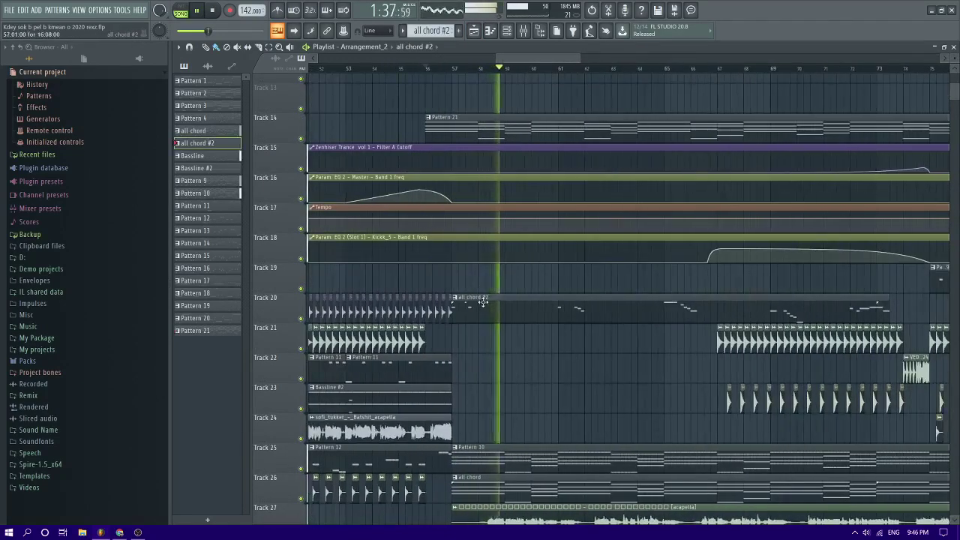
pyautogui.doubleClick(484, 299)
pyautogui.hotkey('ctrl', 'a')
pyautogui.hotkey('ctrl', 'Down')
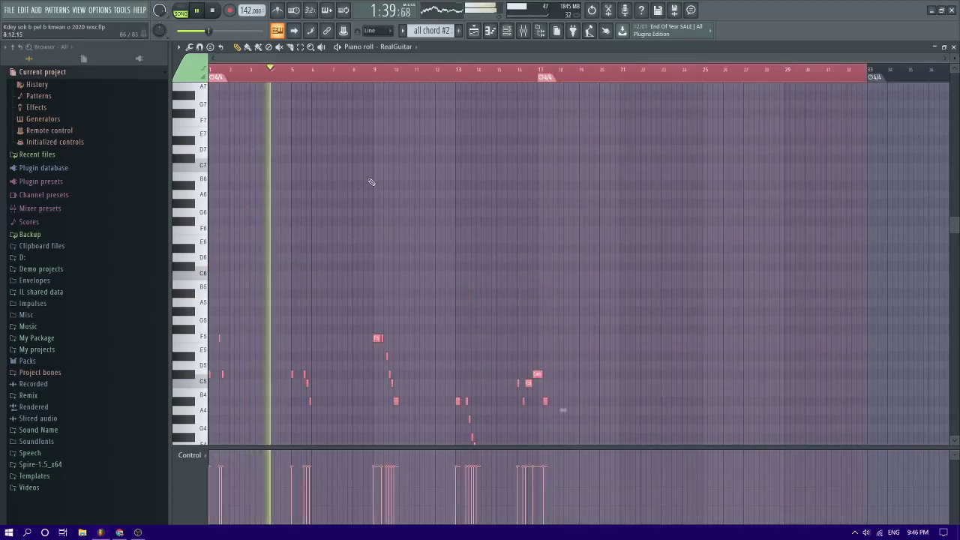
pyautogui.scroll(-3, 273, 216)
pyautogui.scroll(1, 273, 216)
pyautogui.scroll(3, 299, 218)
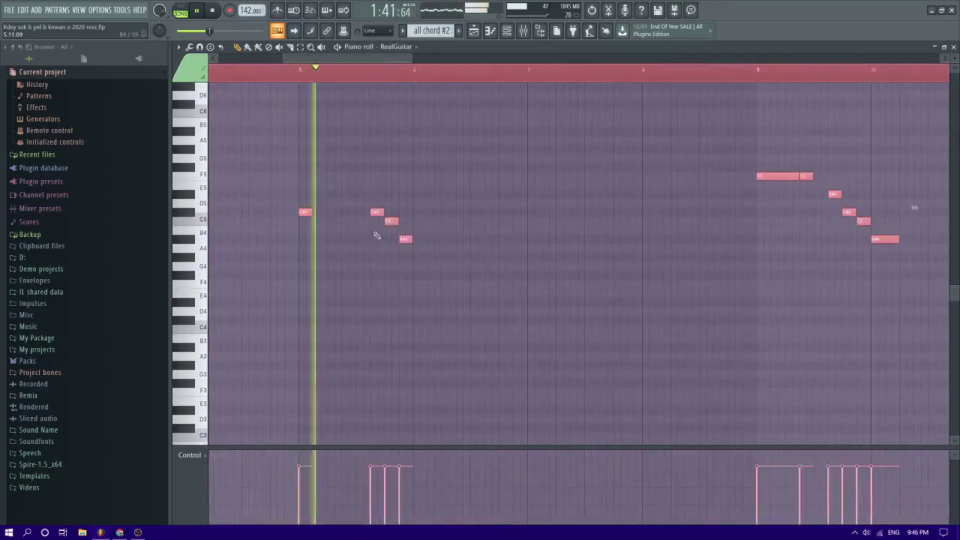
pyautogui.hotkey('ctrl', 'd')
pyautogui.scroll(-3, 410, 255)
pyautogui.scroll(3, 407, 257)
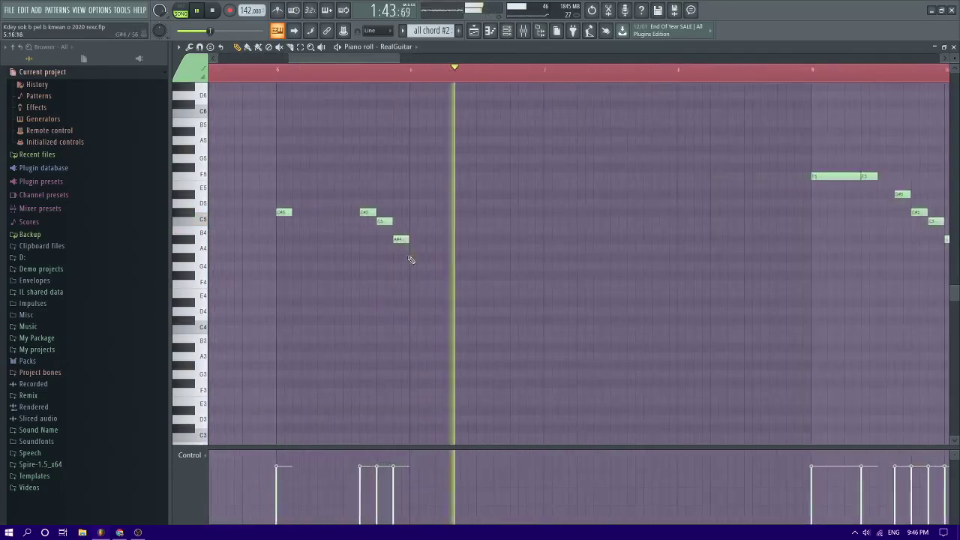
pyautogui.scroll(-3, 433, 251)
pyautogui.scroll(3, 392, 167)
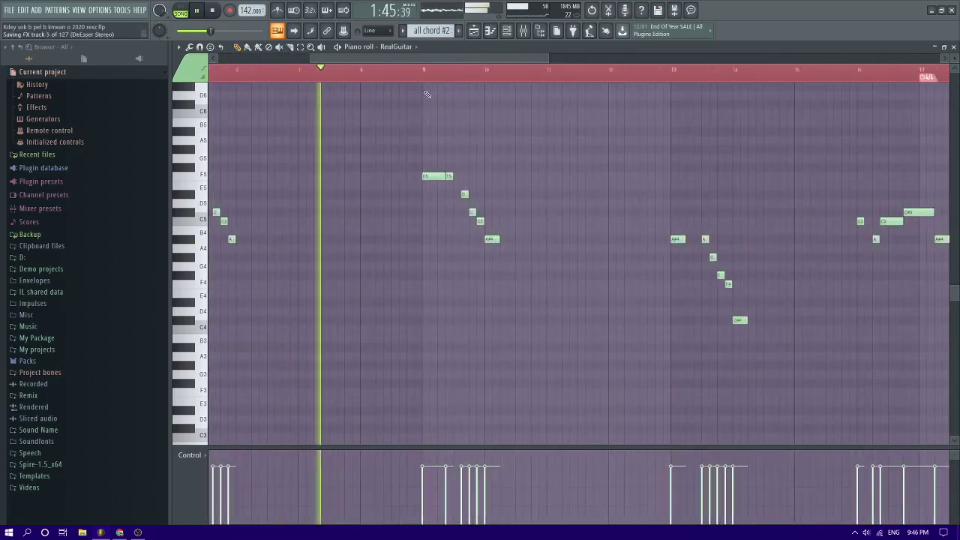
# Raise the RealGuitar EQ's main level to about 7 dB and reduce the highs with band 7
pyautogui.click(523, 32)
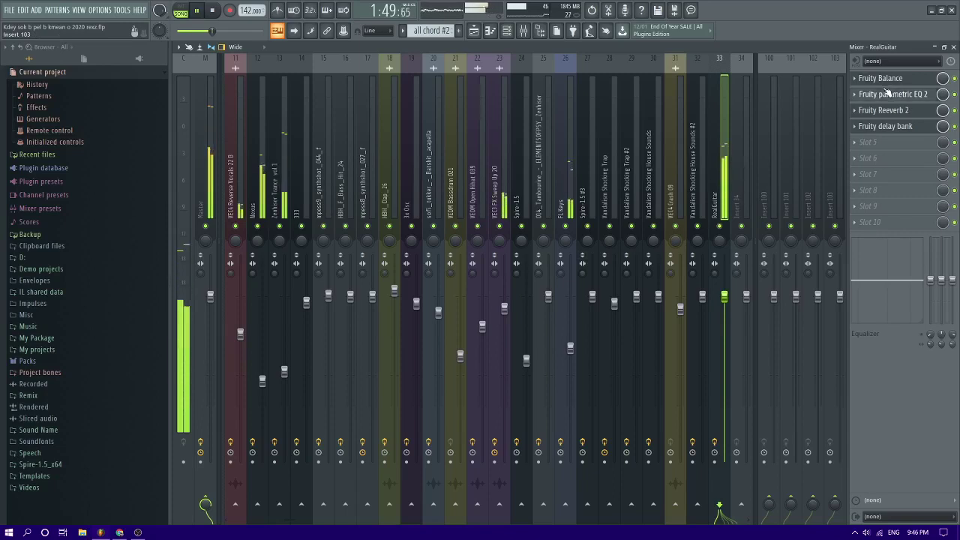
pyautogui.click(887, 94)
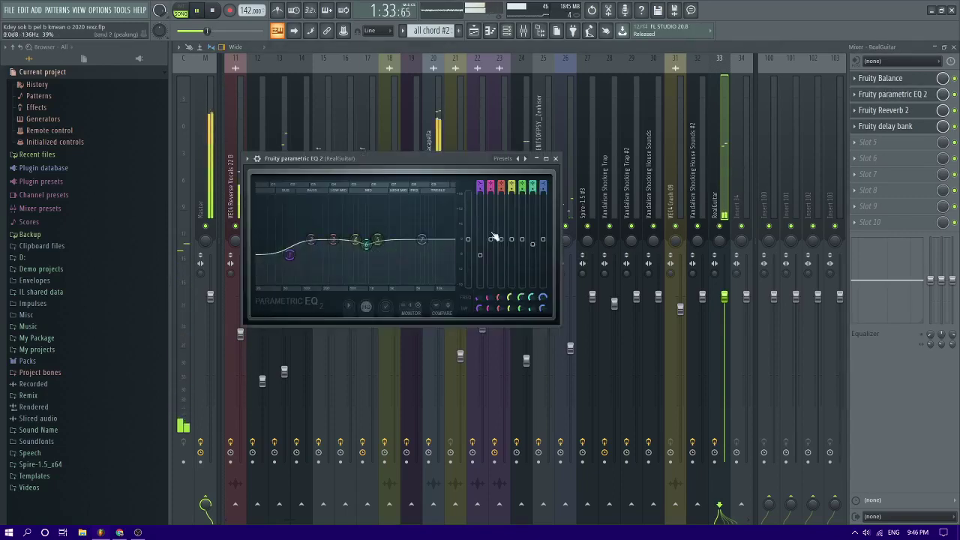
pyautogui.moveTo(468, 239); pyautogui.dragTo(475, 225)
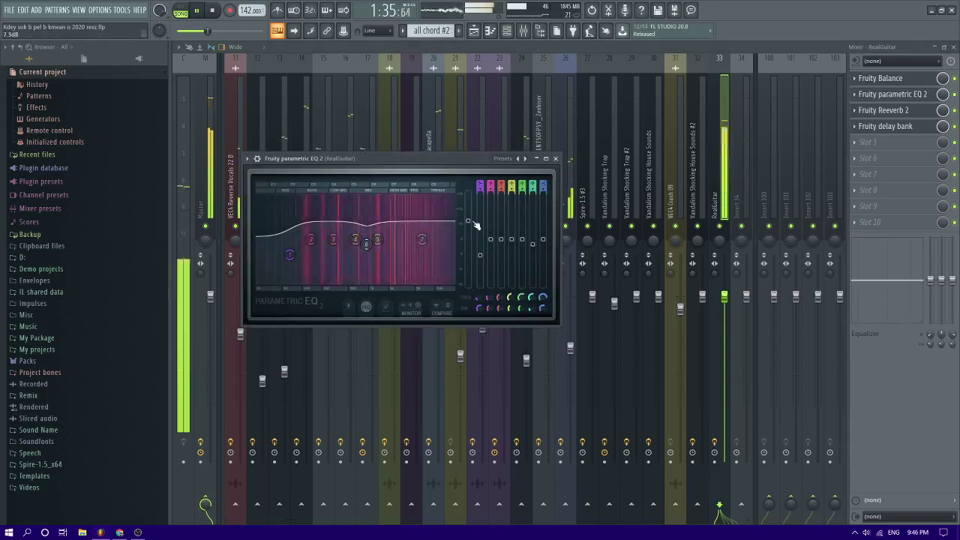
pyautogui.moveTo(421, 239); pyautogui.dragTo(433, 259)
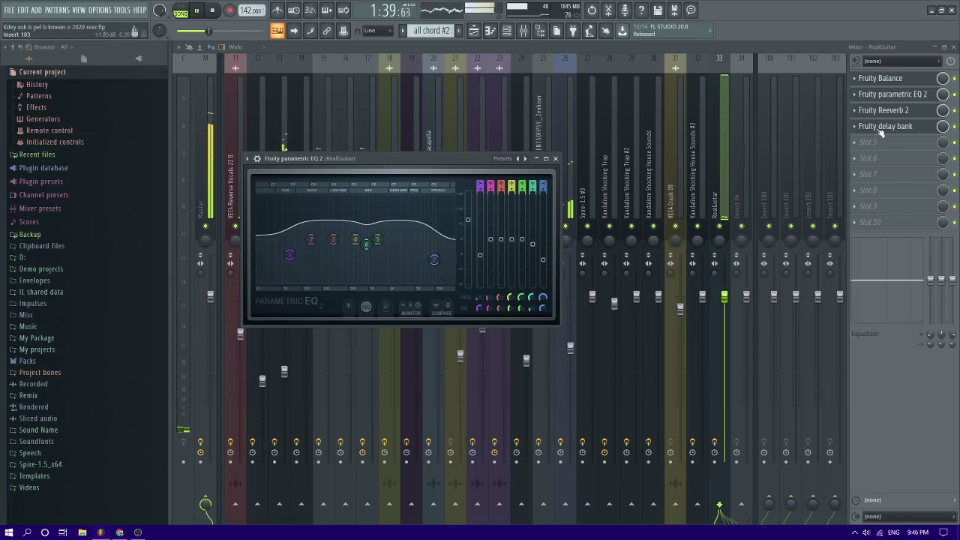
# Replace the Fruity delay bank on the RealGuitar track with Fruity Delay 2
pyautogui.click(870, 131)
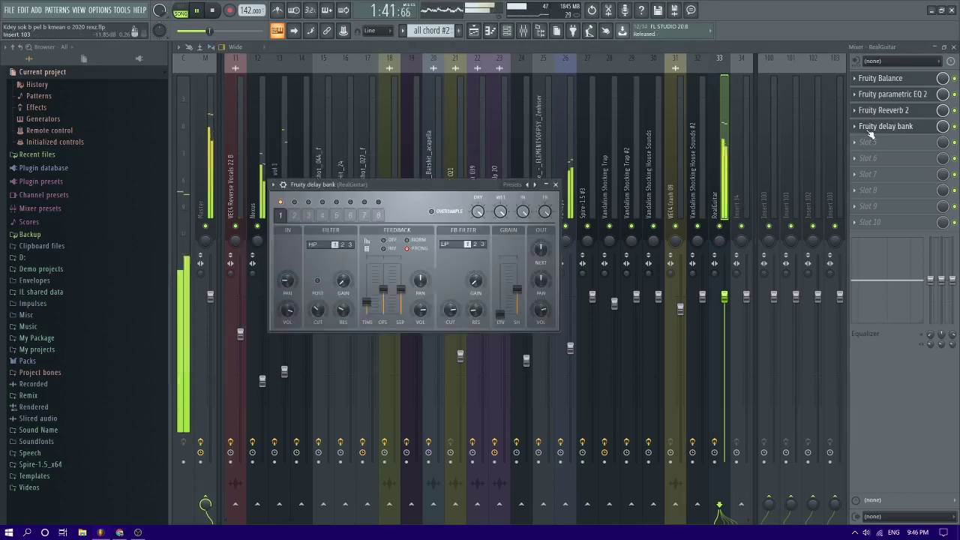
pyautogui.click(853, 127)
pyautogui.moveTo(861, 139)
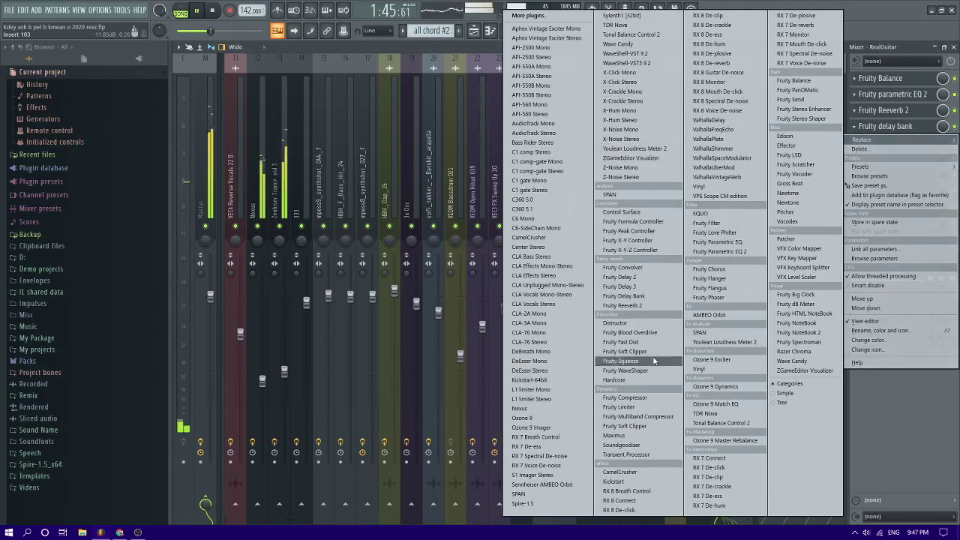
pyautogui.click(619, 277)
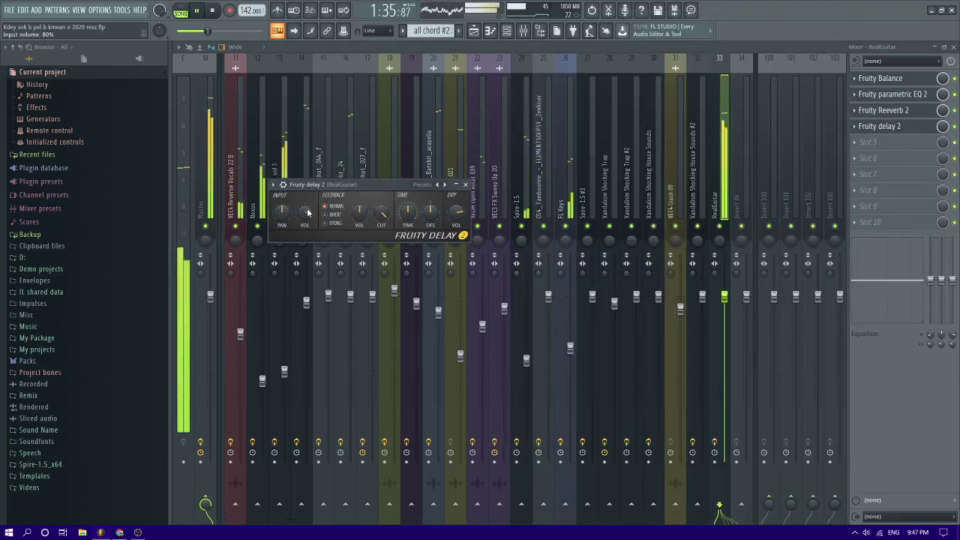
# Apply the Stereo effect preset to Fruity Delay 2 and set its delay time to 2:14
pyautogui.click(445, 184)
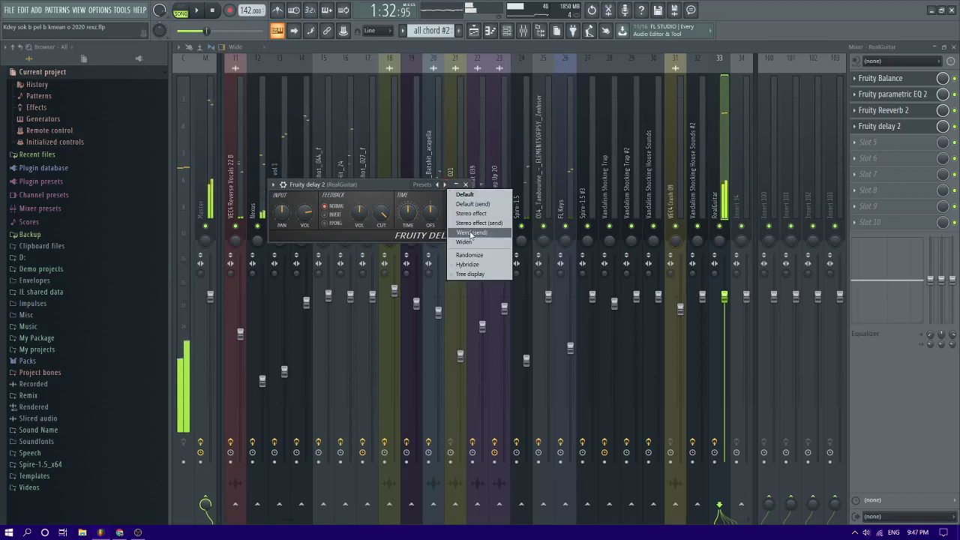
pyautogui.click(471, 213)
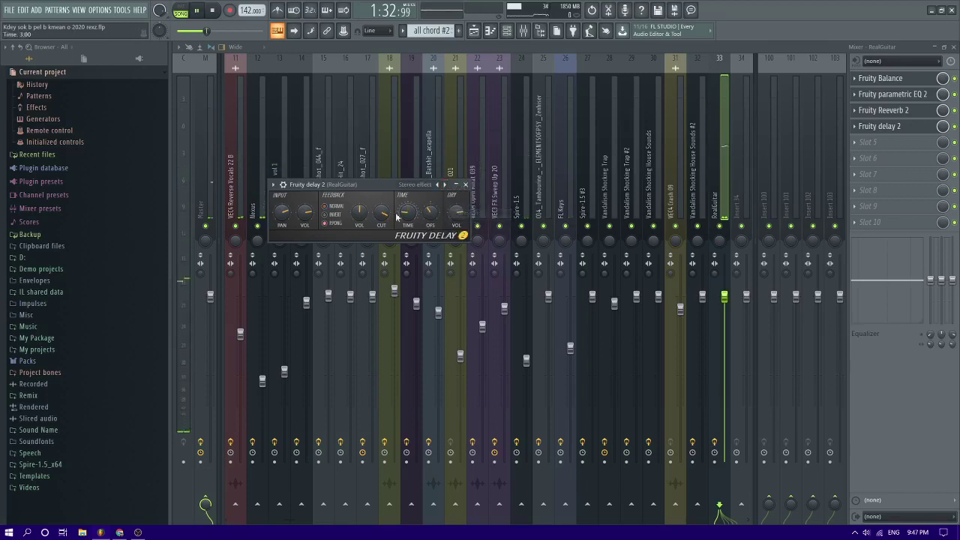
pyautogui.moveTo(407, 214); pyautogui.dragTo(407, 199)
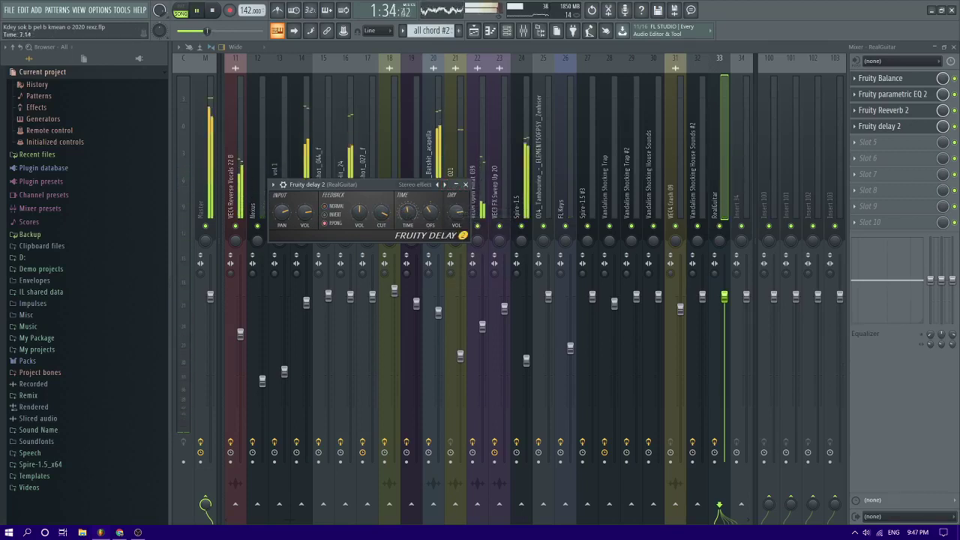
# Set the delay time of the RealGuitar track's Fruity Delay 2 to 4:00 and save the project
pyautogui.click(318, 255)
pyautogui.rightClick(323, 242)
pyautogui.click(342, 251)
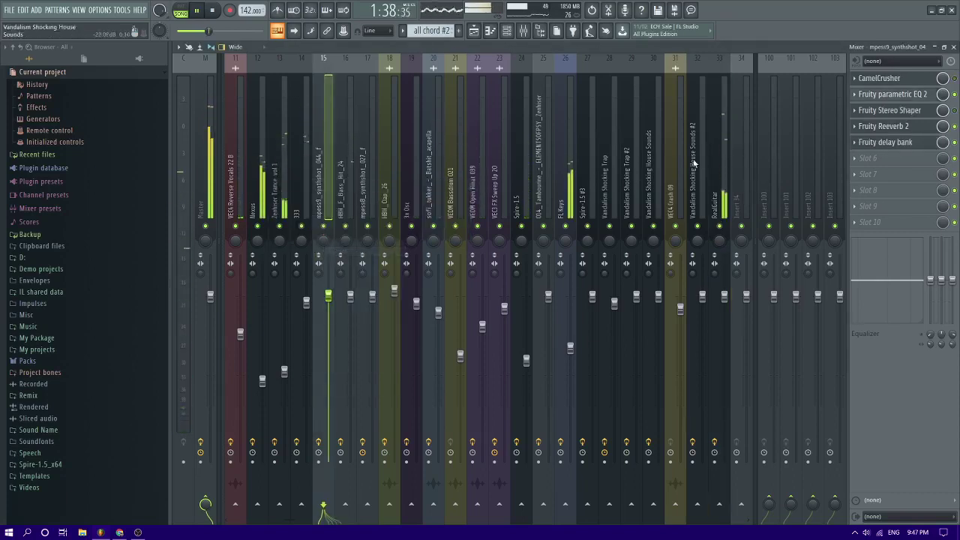
pyautogui.click(721, 156)
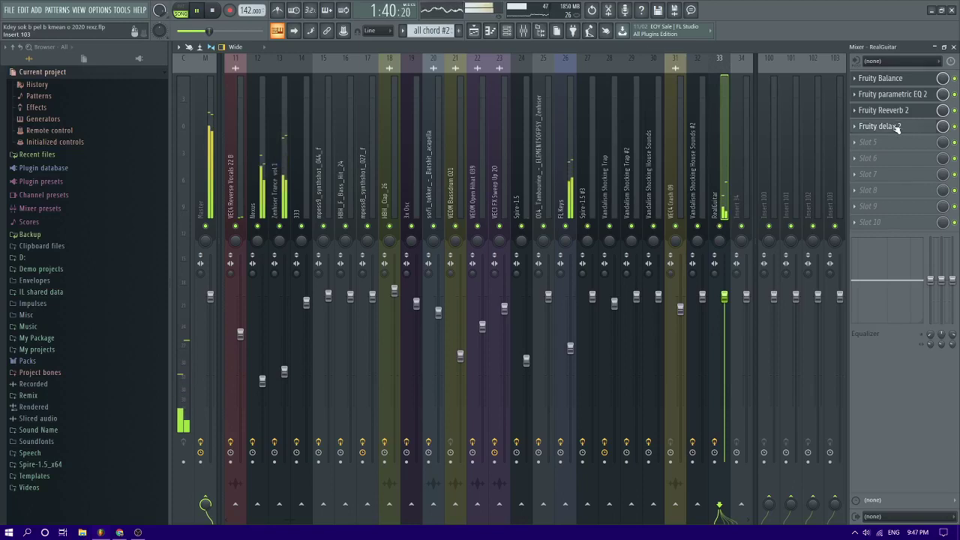
pyautogui.click(885, 126)
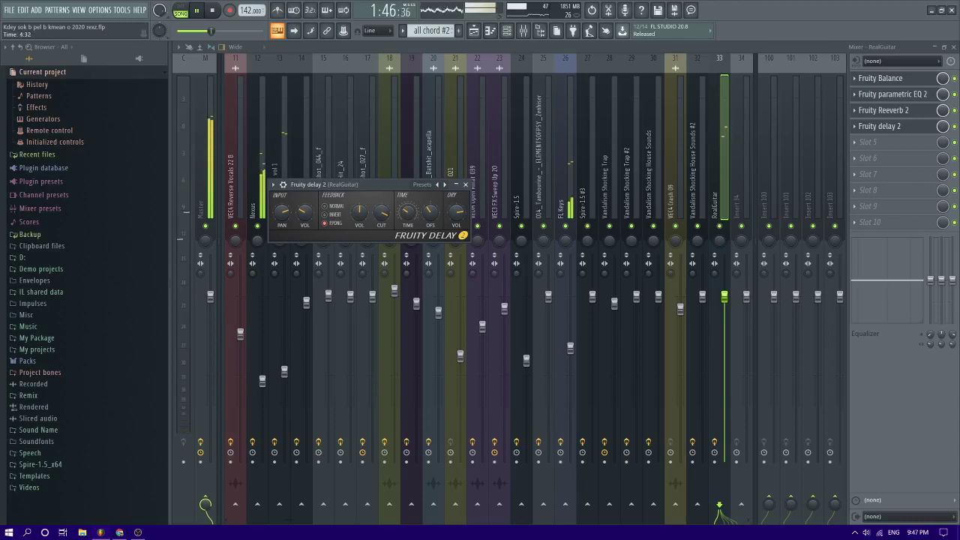
pyautogui.moveTo(407, 212); pyautogui.dragTo(408, 217)
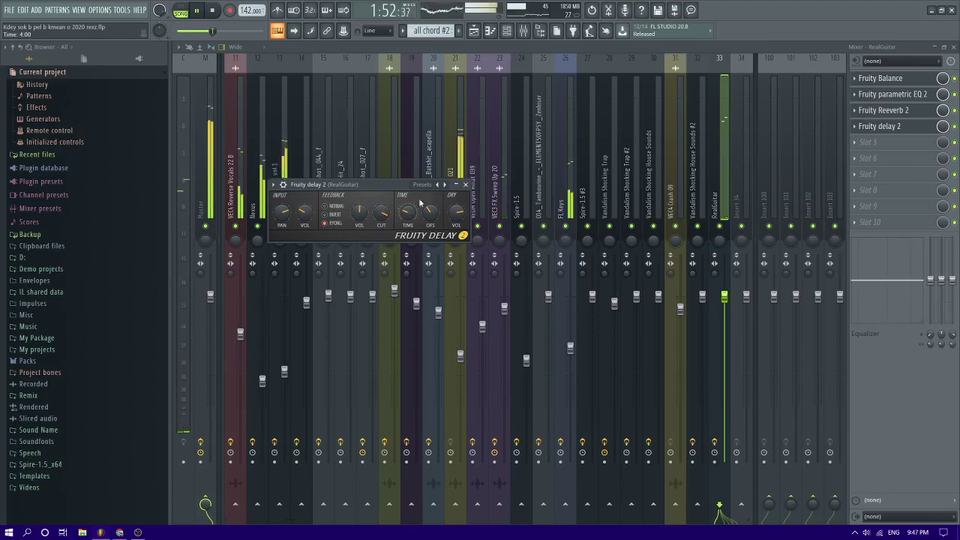
pyautogui.hotkey('ctrl', 's')
# Open the RealGuitar notes of the all chord #2 pattern in the piano roll and play them through
pyautogui.press('F5')
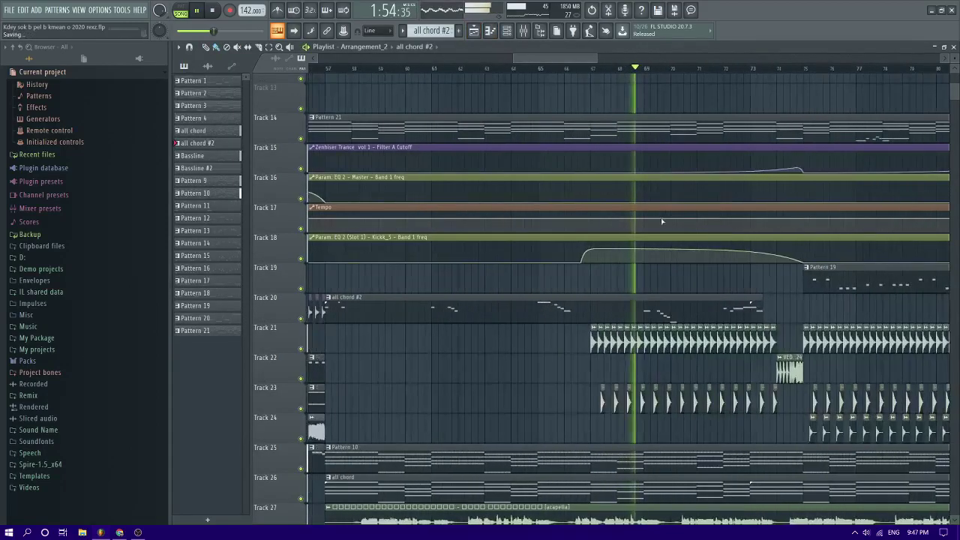
pyautogui.scroll(3, 666, 268)
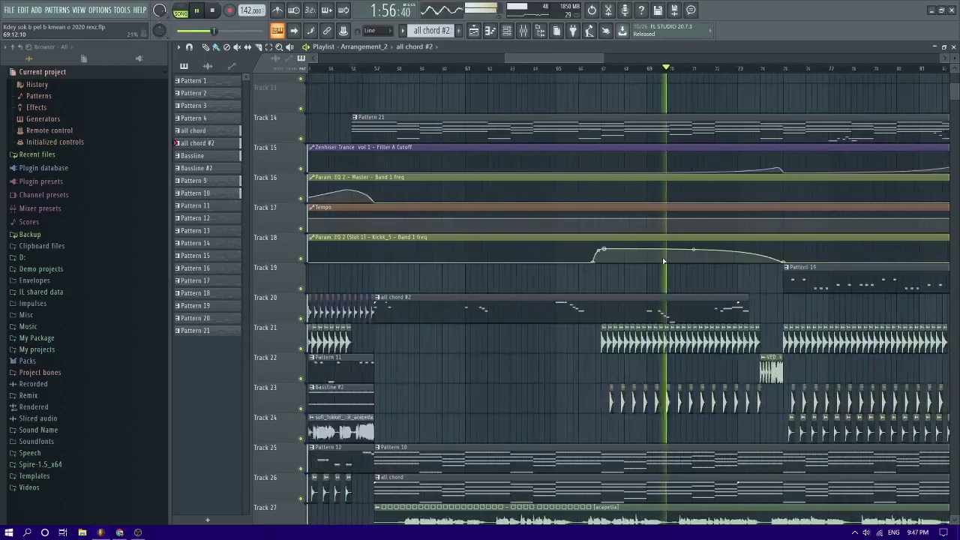
pyautogui.doubleClick(666, 306)
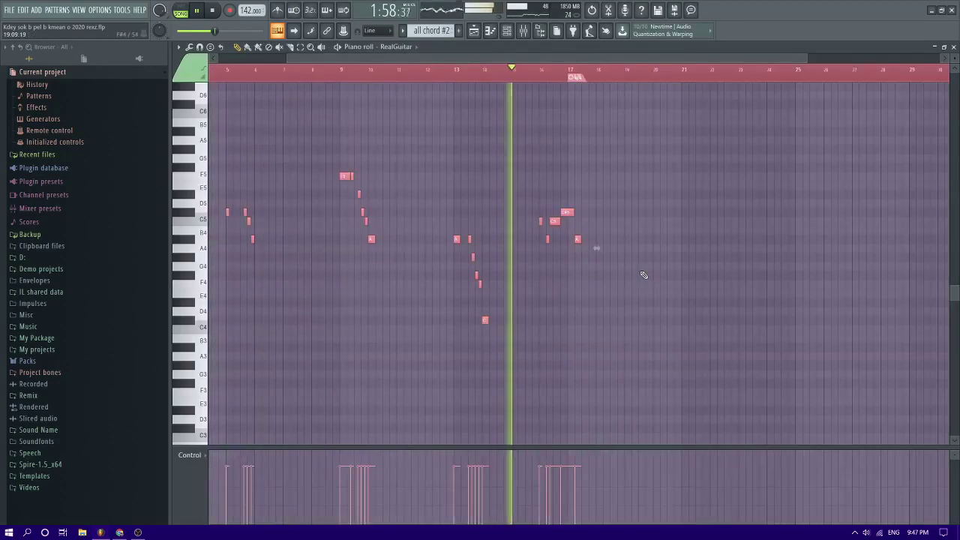
pyautogui.press('space')
pyautogui.click(338, 47)
pyautogui.scroll(-2, 419, 182)
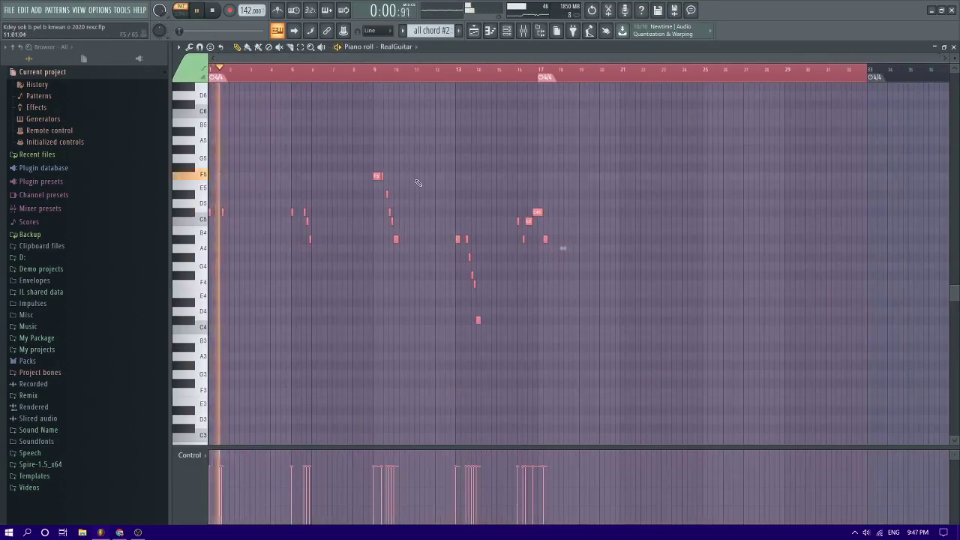
pyautogui.scroll(1, 419, 182)
pyautogui.press('F6')
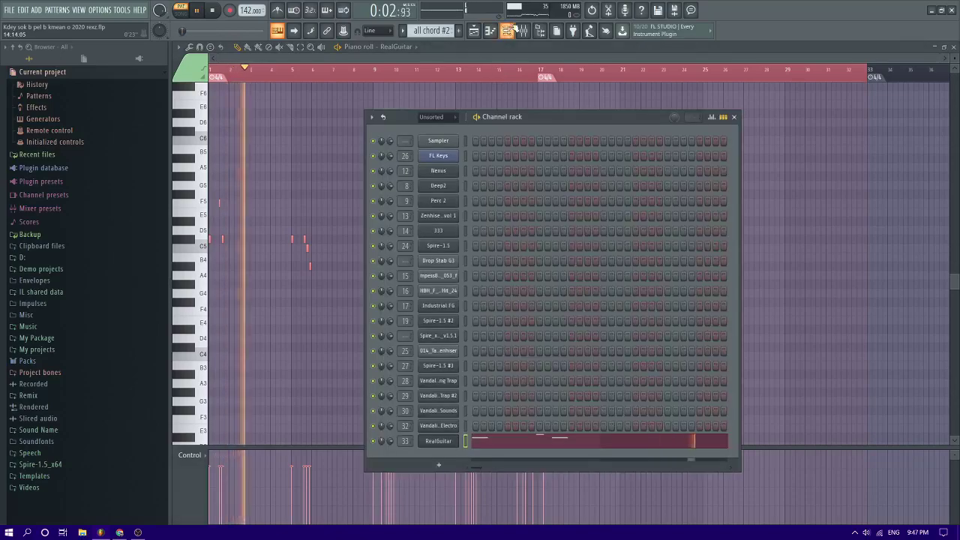
pyautogui.click(474, 30)
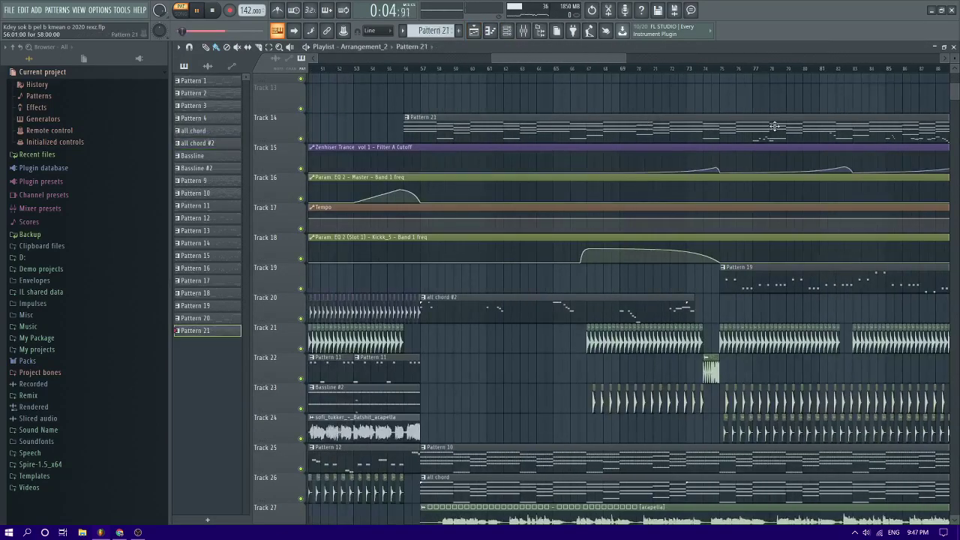
# Play Pattern 21 from about bar 30 in the piano roll and transpose its RealGuitar notes up one octave
pyautogui.doubleClick(777, 126)
pyautogui.click(357, 59)
pyautogui.click(363, 69)
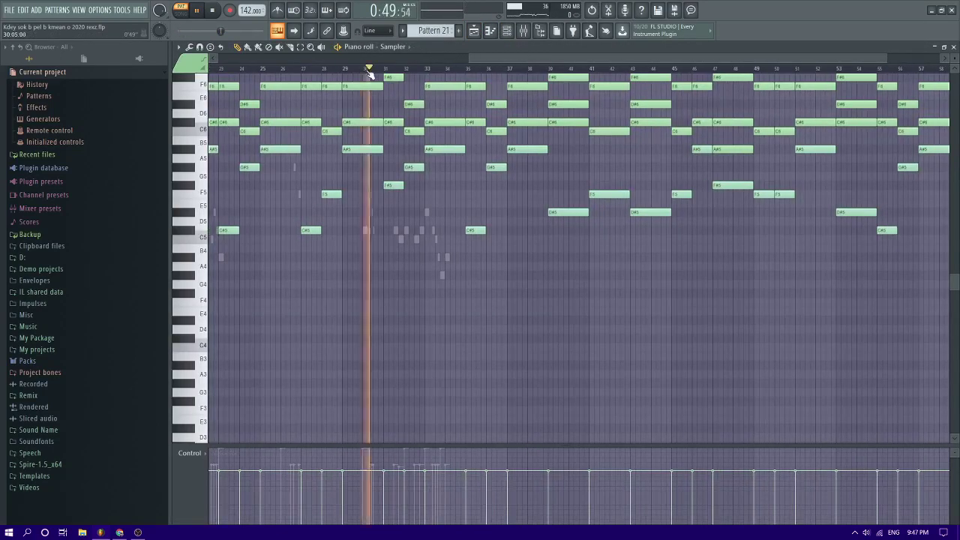
pyautogui.scroll(3, 417, 167)
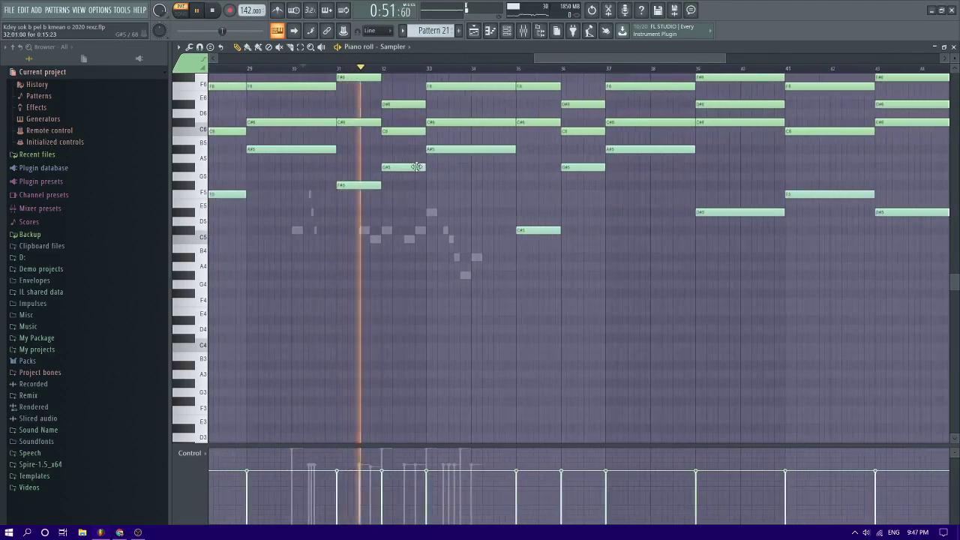
pyautogui.scroll(-1, 416, 167)
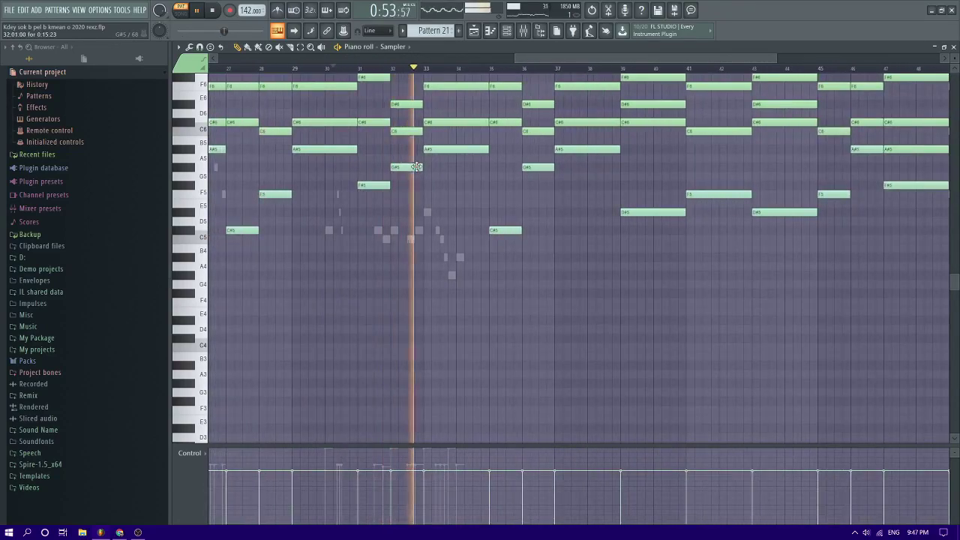
pyautogui.scroll(-2, 401, 225)
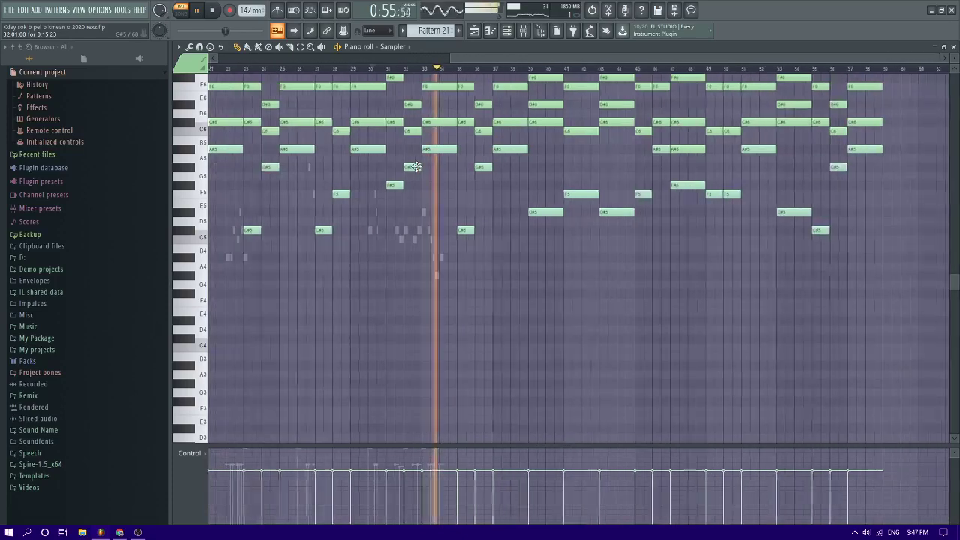
pyautogui.rightClick(414, 240)
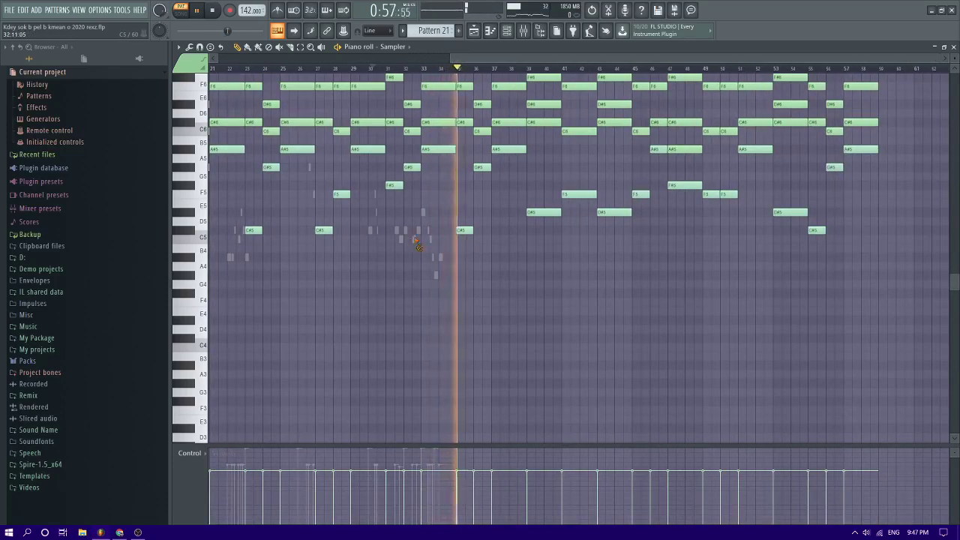
pyautogui.rightClick(414, 239)
pyautogui.press('space')
pyautogui.press('space')
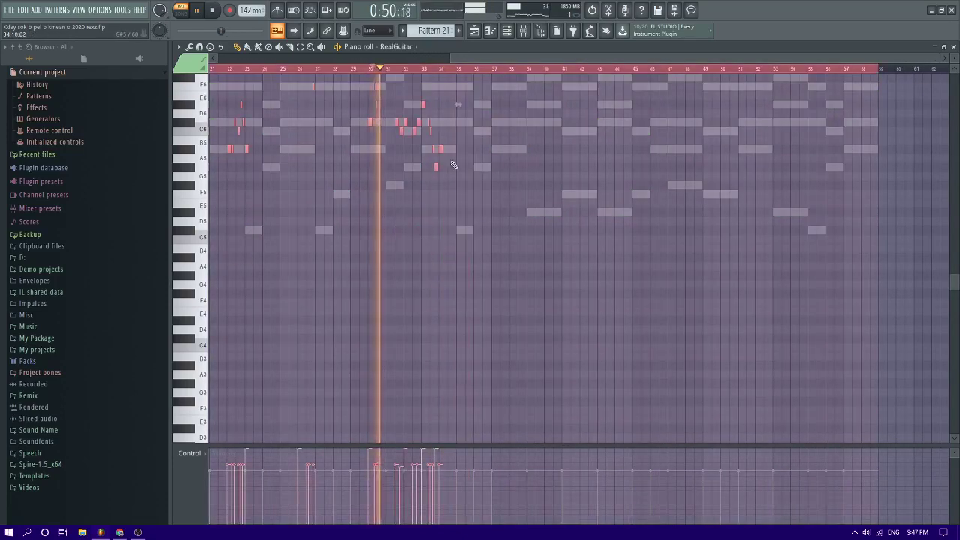
pyautogui.scroll(1, 433, 191)
pyautogui.scroll(2, 427, 190)
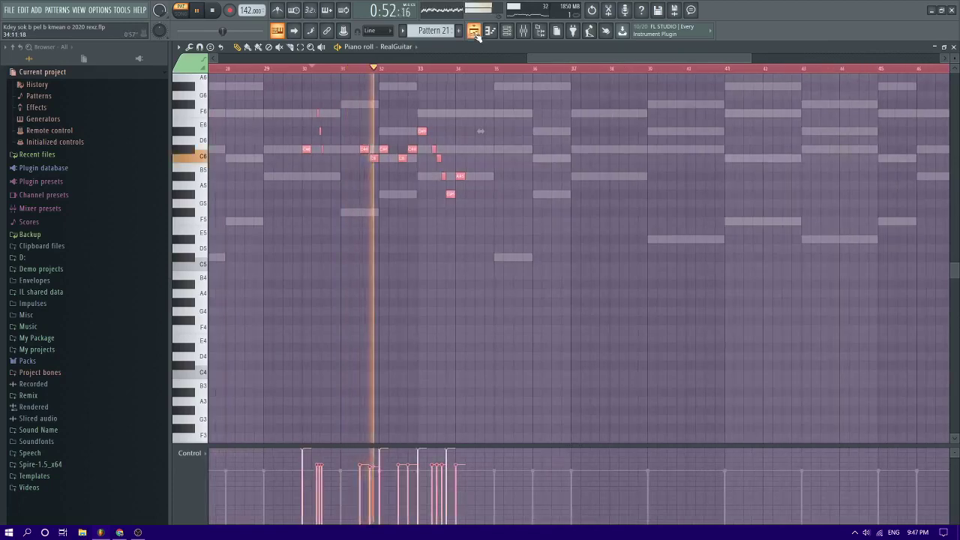
# Play the arrangement from about bar 75 and lower the RealGuitar mixer fader slightly
pyautogui.press('F5')
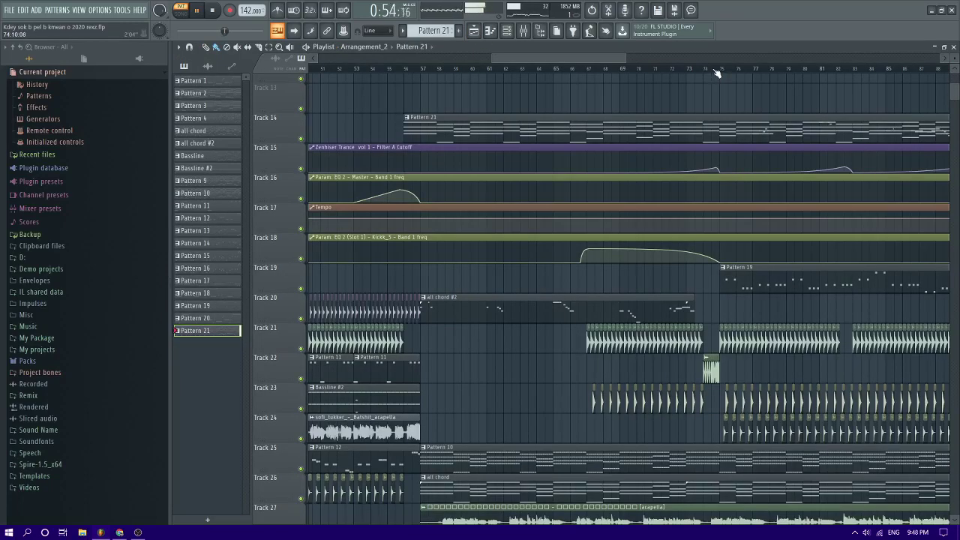
pyautogui.click(716, 73)
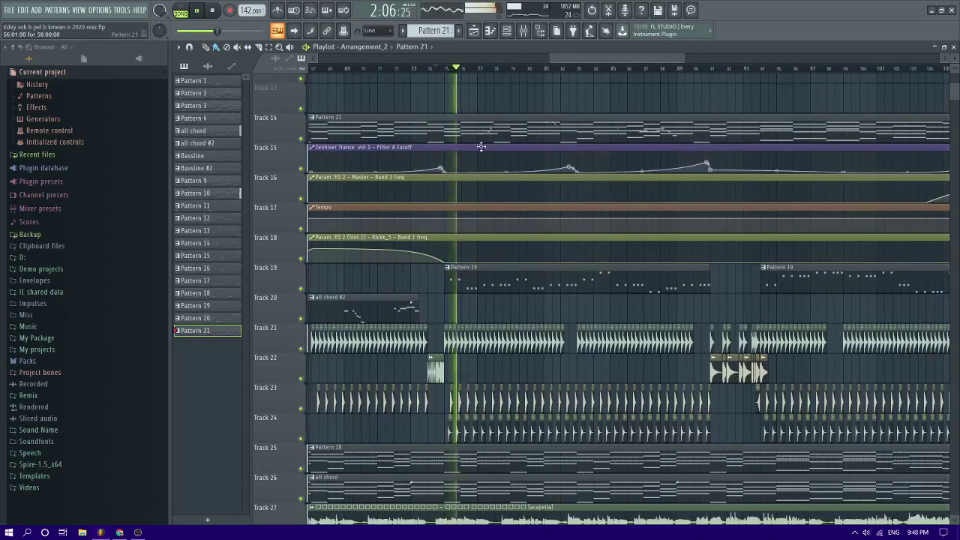
pyautogui.scroll(3, 483, 106)
pyautogui.scroll(2, 495, 113)
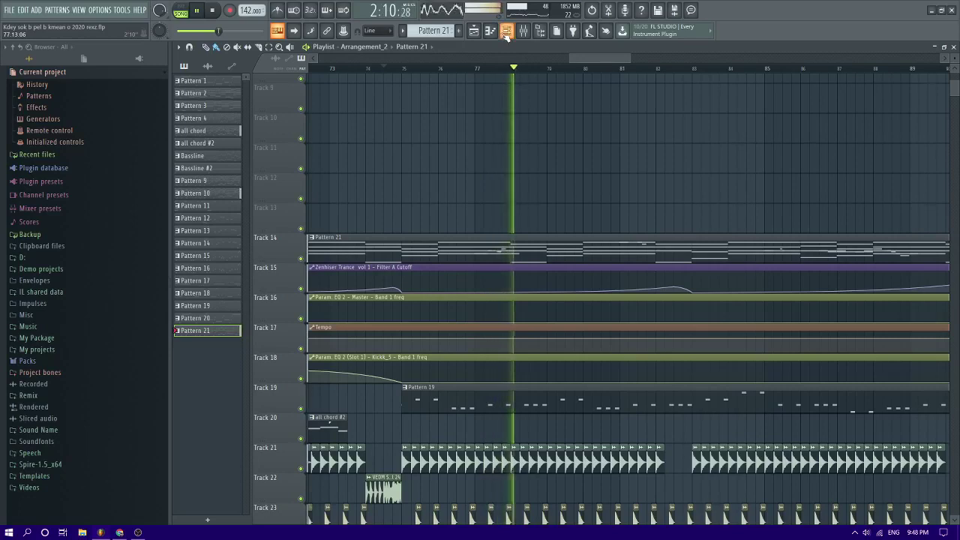
pyautogui.press('F6')
pyautogui.press('F6')
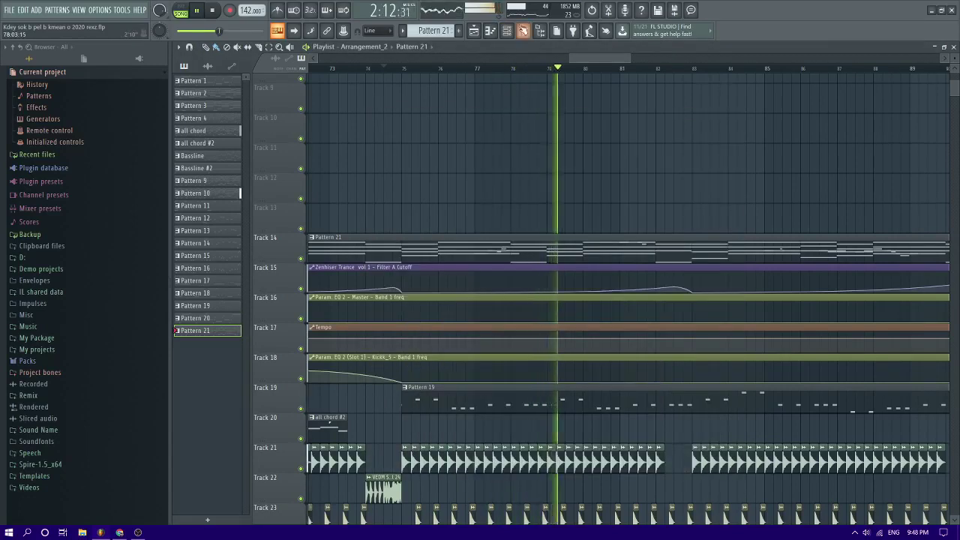
pyautogui.press('F9')
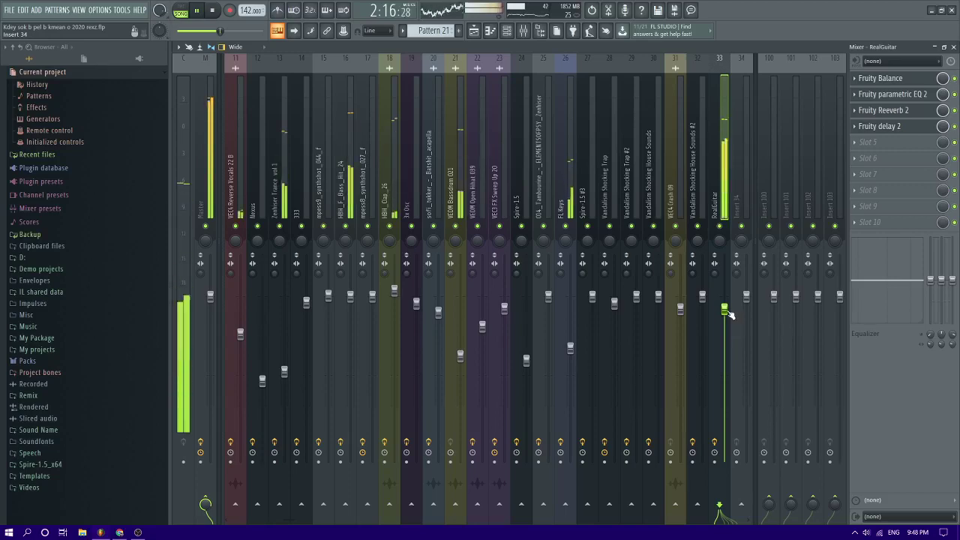
pyautogui.press('F9')
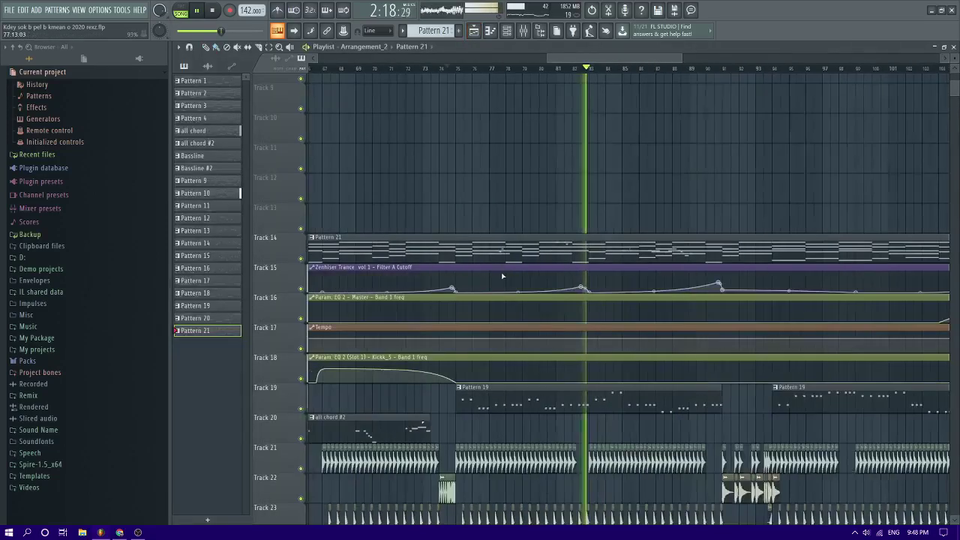
# Disable Fruity Reeverb 2 and Fruity Delay 2 on the RealGuitar mixer track
pyautogui.press('F9')
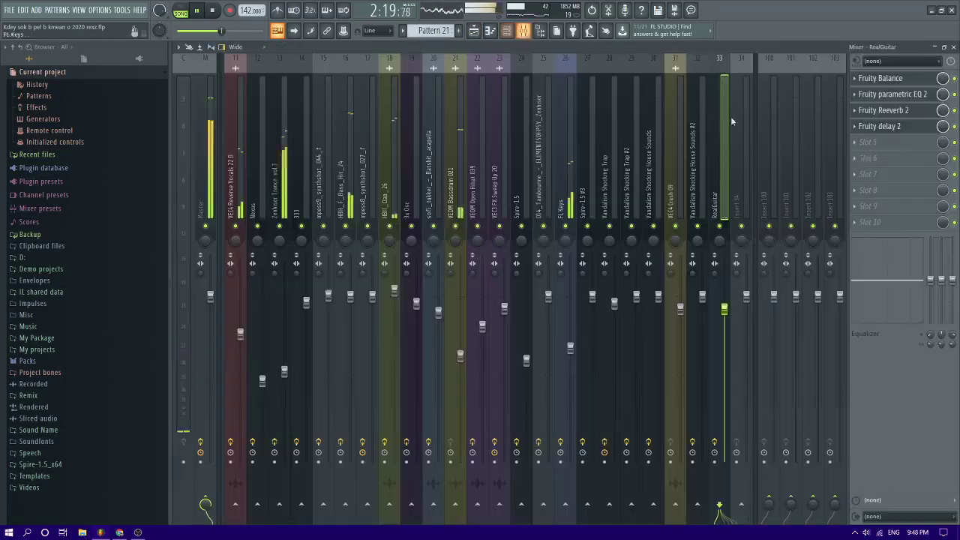
pyautogui.click(893, 111)
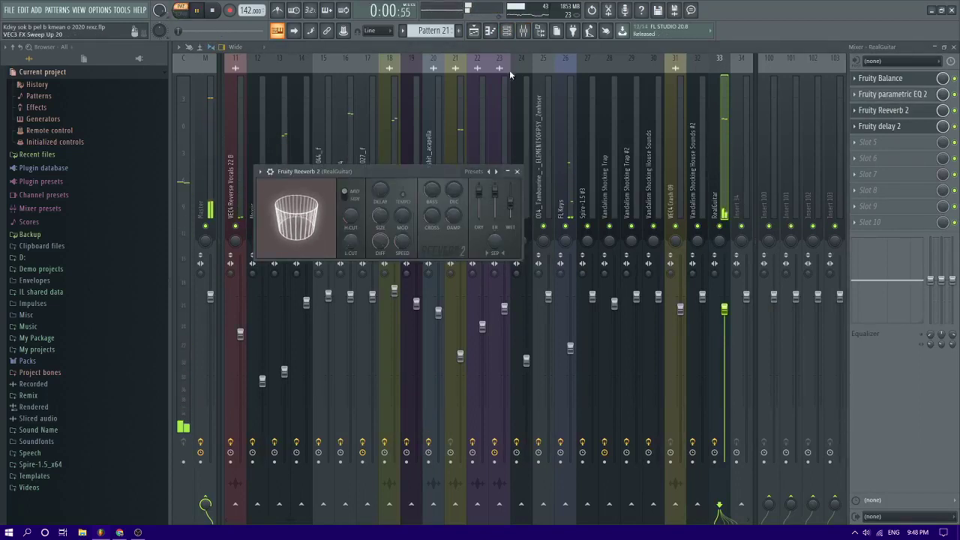
pyautogui.click(954, 111)
pyautogui.click(954, 126)
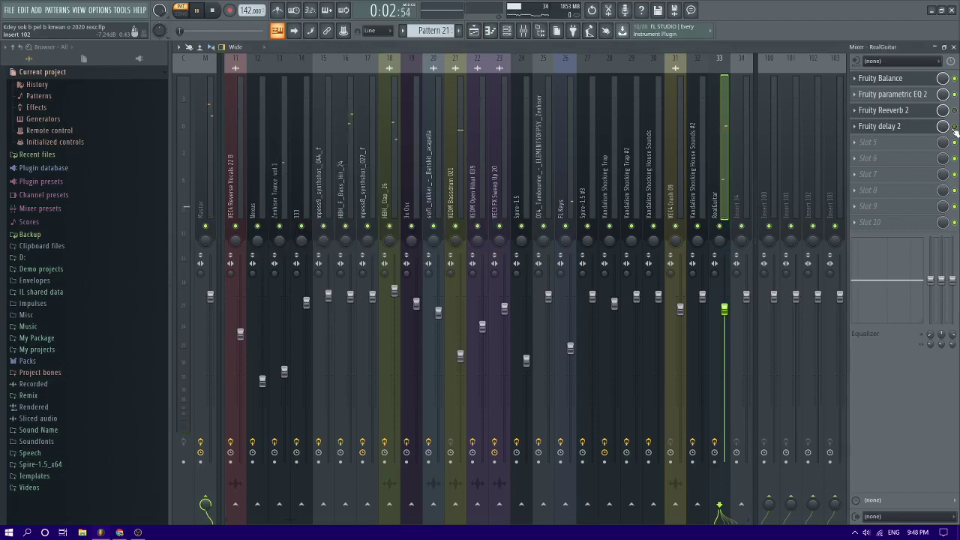
# Replace the RealGuitar instrument in the channel rack with Nexus
pyautogui.click(506, 31)
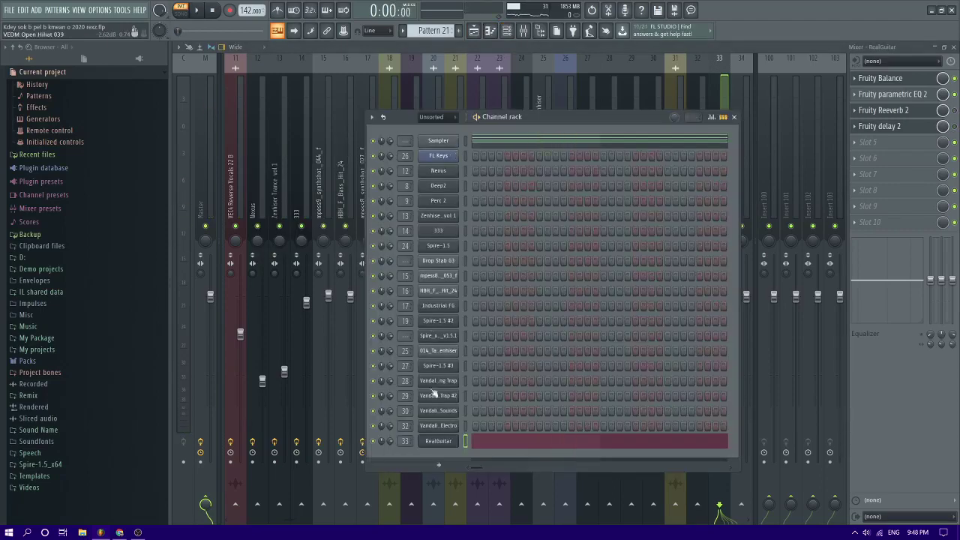
pyautogui.rightClick(439, 441)
pyautogui.moveTo(472, 460)
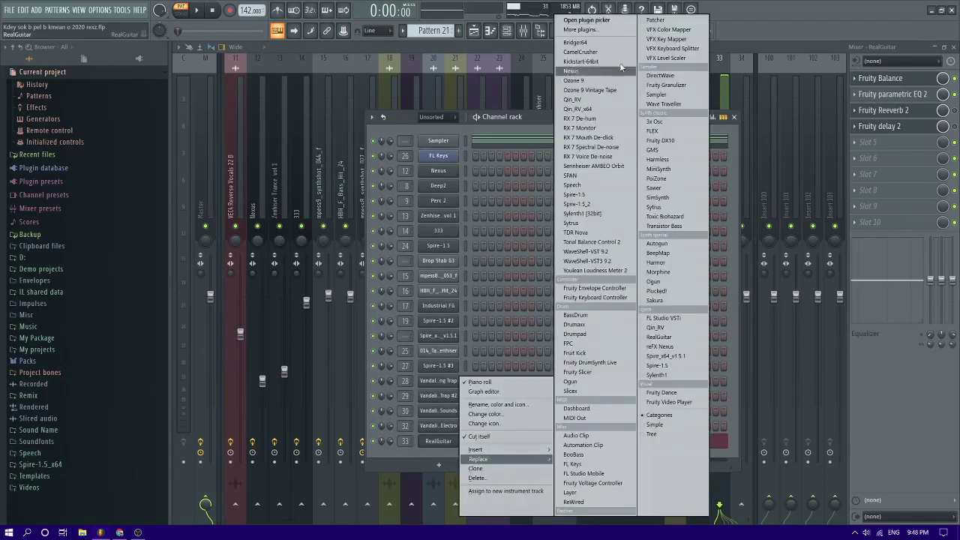
pyautogui.click(571, 71)
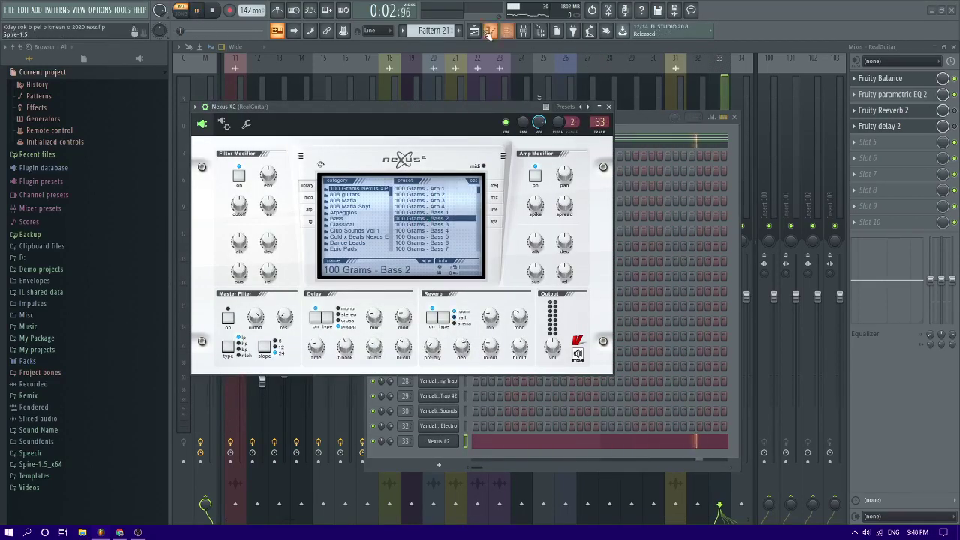
# Play the arrangement from about bar 57 with Track 20 soloed and Tracks 25, 26, 27 and 28 unmuted alongside it
pyautogui.press('F5')
pyautogui.click(398, 69)
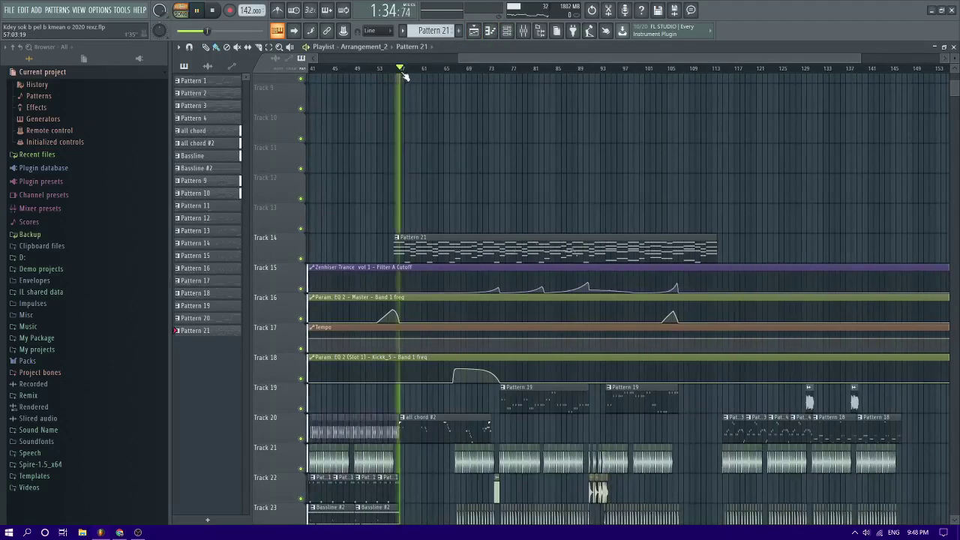
pyautogui.scroll(-3, 307, 278)
pyautogui.press('space')
pyautogui.rightClick(302, 261)
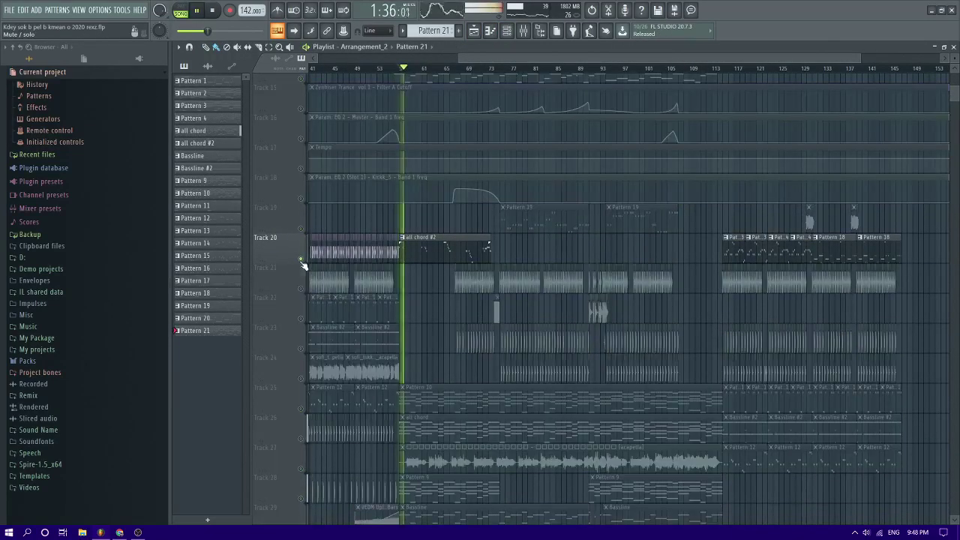
pyautogui.click(302, 410)
pyautogui.click(301, 438)
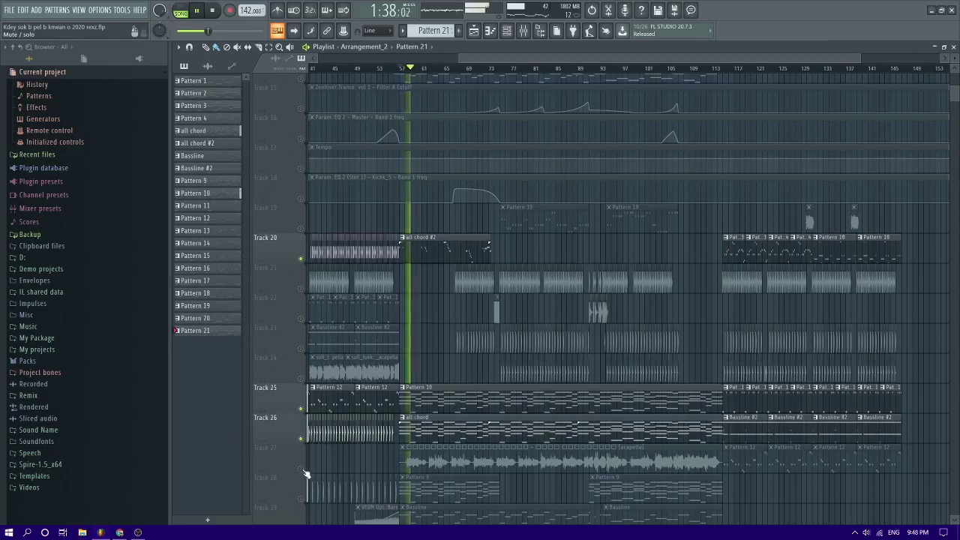
pyautogui.click(301, 469)
pyautogui.scroll(-3, 300, 450)
pyautogui.click(301, 409)
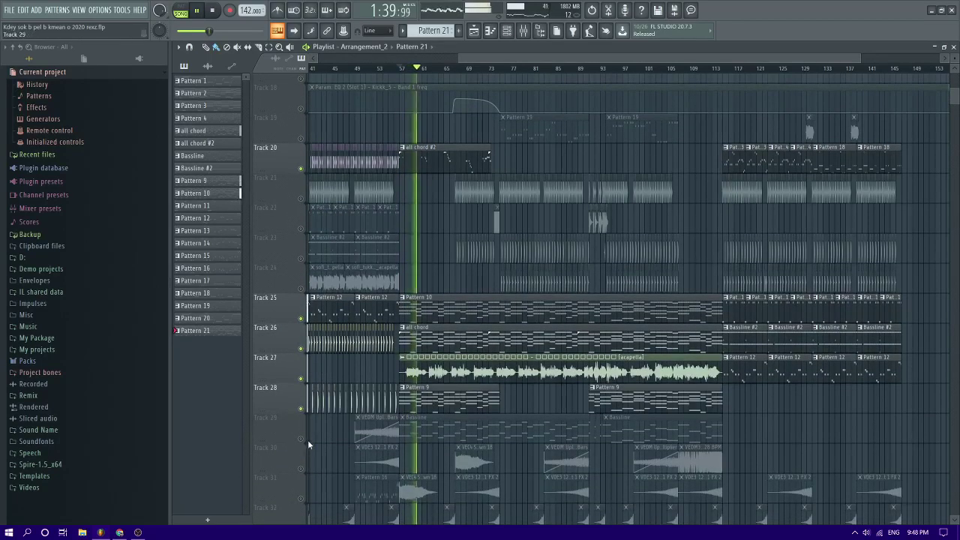
# Audition the Migo Flute and Metro Violin presets from the 808 Mafia Shyt category in Nexus #2
pyautogui.click(514, 34)
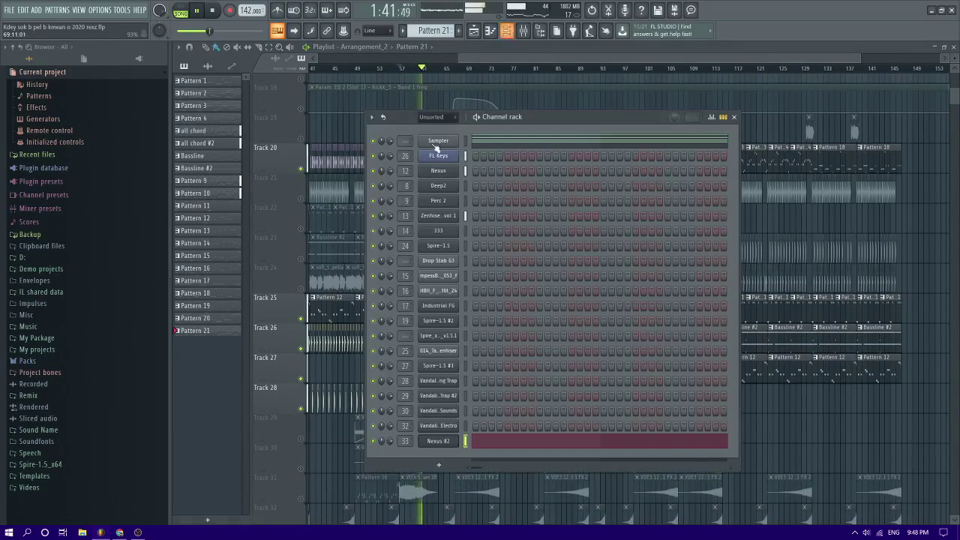
pyautogui.click(441, 440)
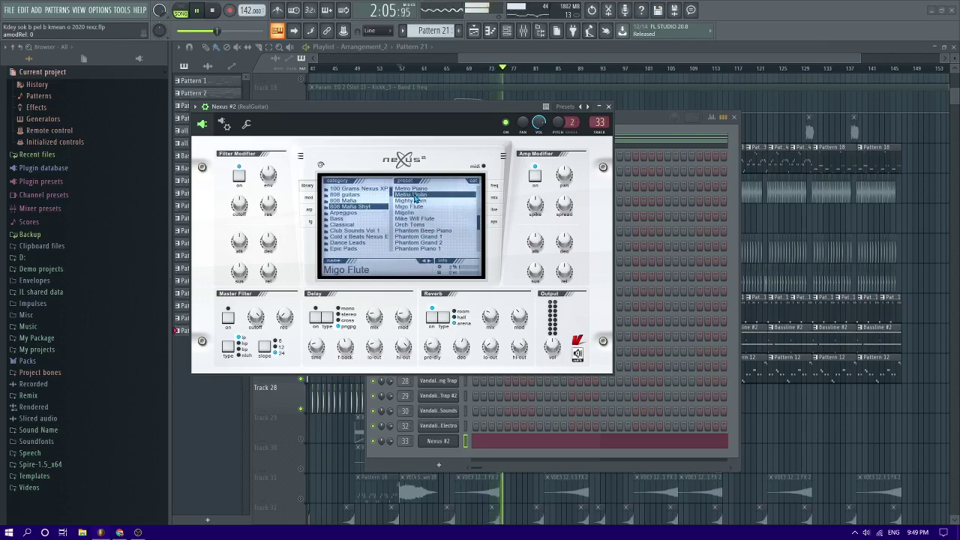
pyautogui.click(495, 53)
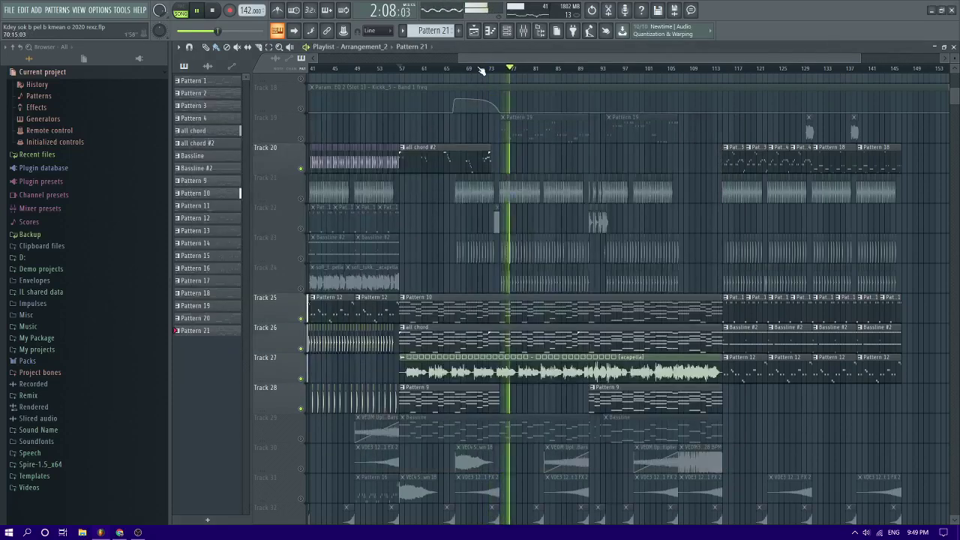
# Unmute Track 14 holding Pattern 21 and play the arrangement from about bar 76
pyautogui.scroll(4, 353, 120)
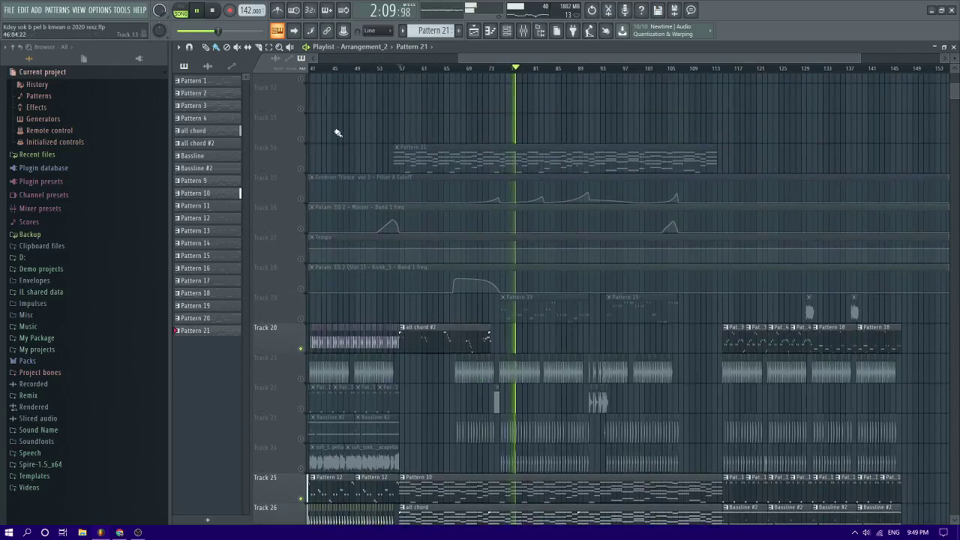
pyautogui.click(302, 169)
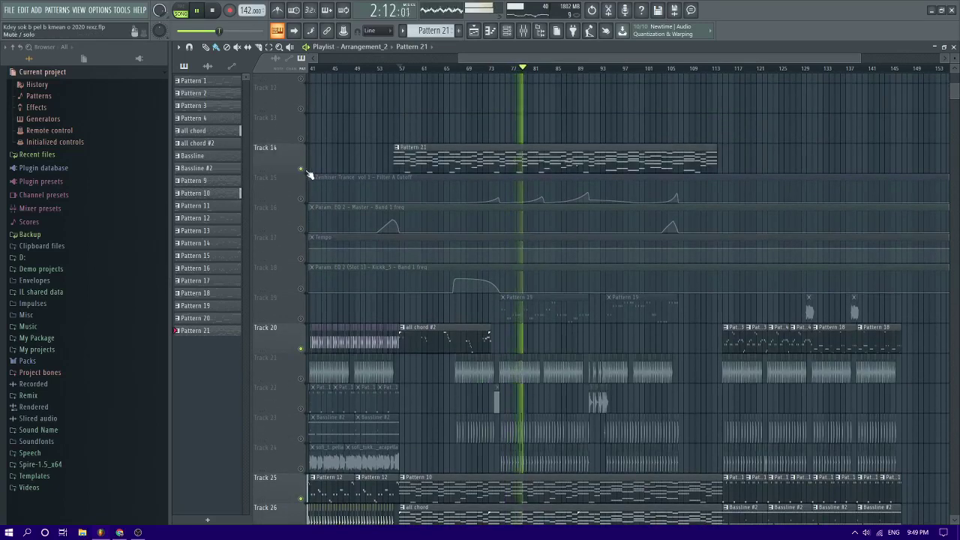
pyautogui.moveTo(516, 71); pyautogui.dragTo(512, 73)
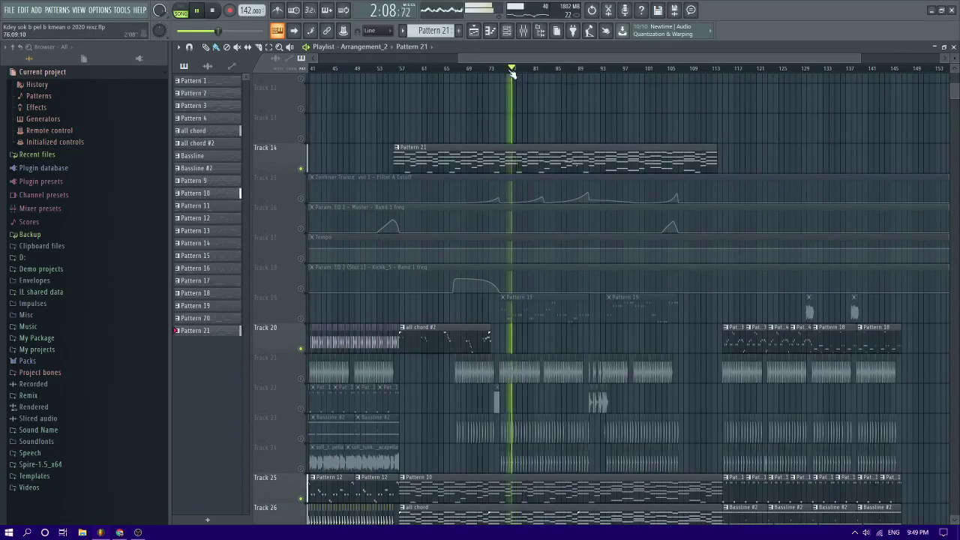
# Audition the presets near the end of the 808 Mafia Shyt category in Nexus #2, down to Wierd Piano
pyautogui.click(506, 31)
pyautogui.press('F6')
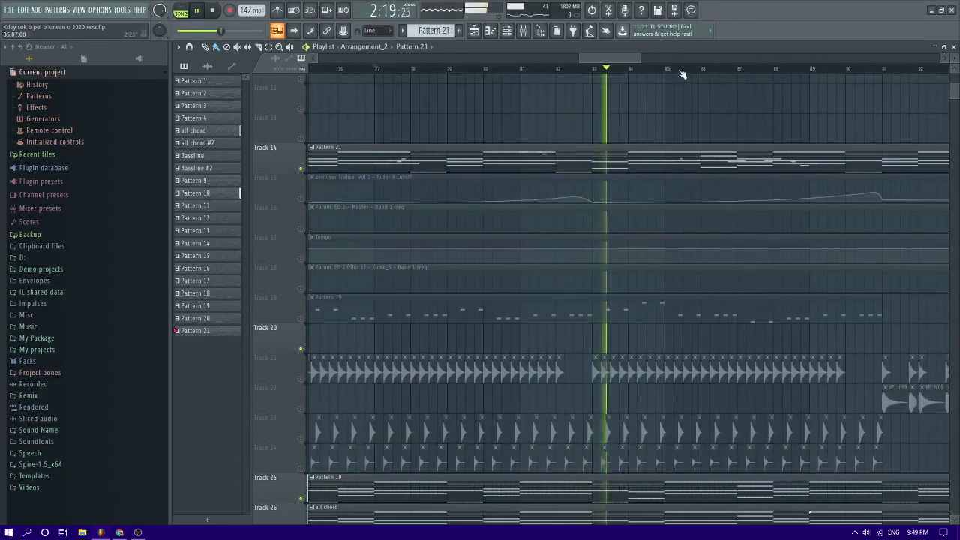
pyautogui.press('F6')
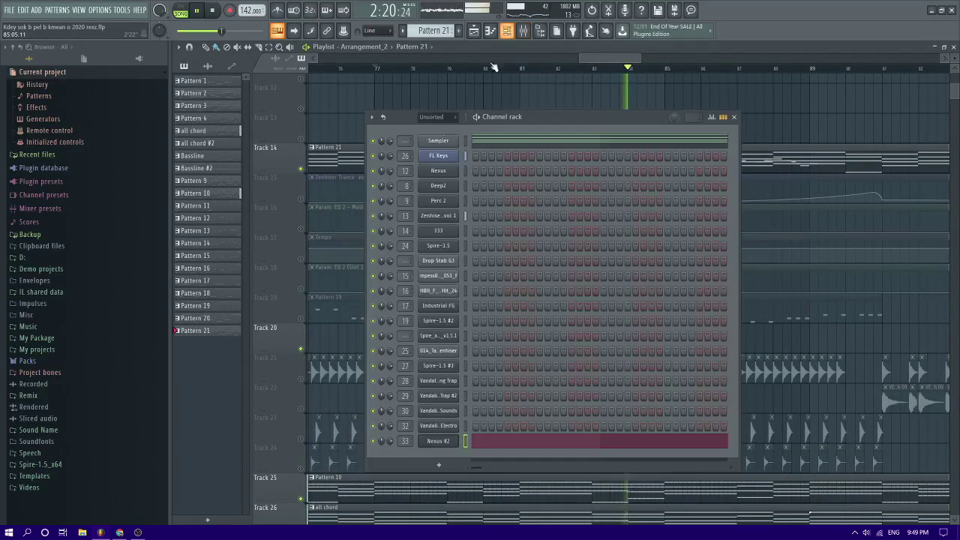
pyautogui.click(447, 441)
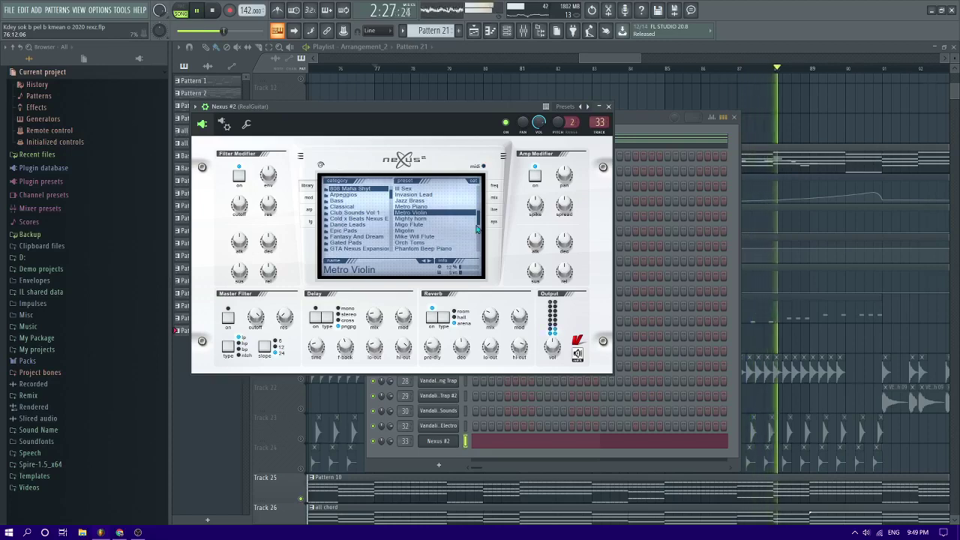
pyautogui.scroll(-5, 472, 228)
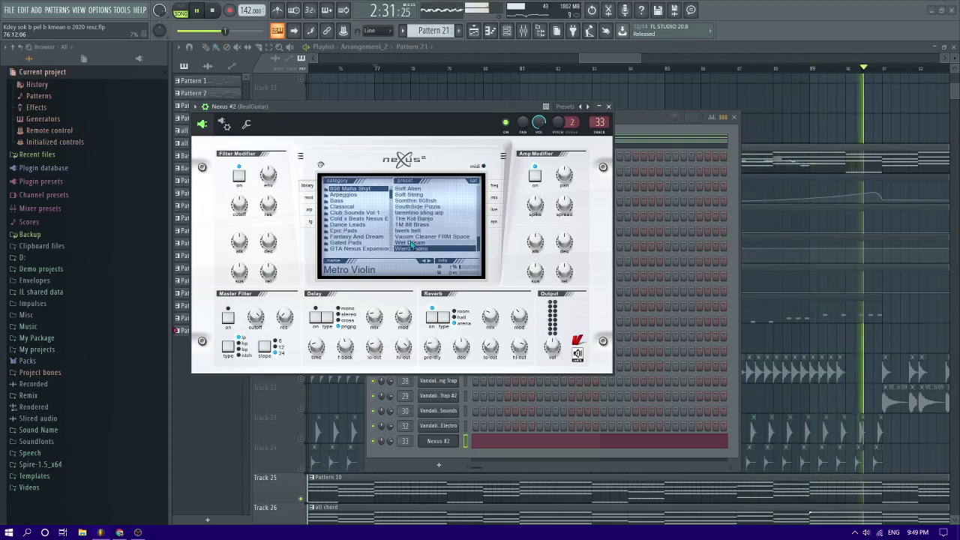
# Play the arrangement from about bar 80, then restart it from about bar 56
pyautogui.click(504, 68)
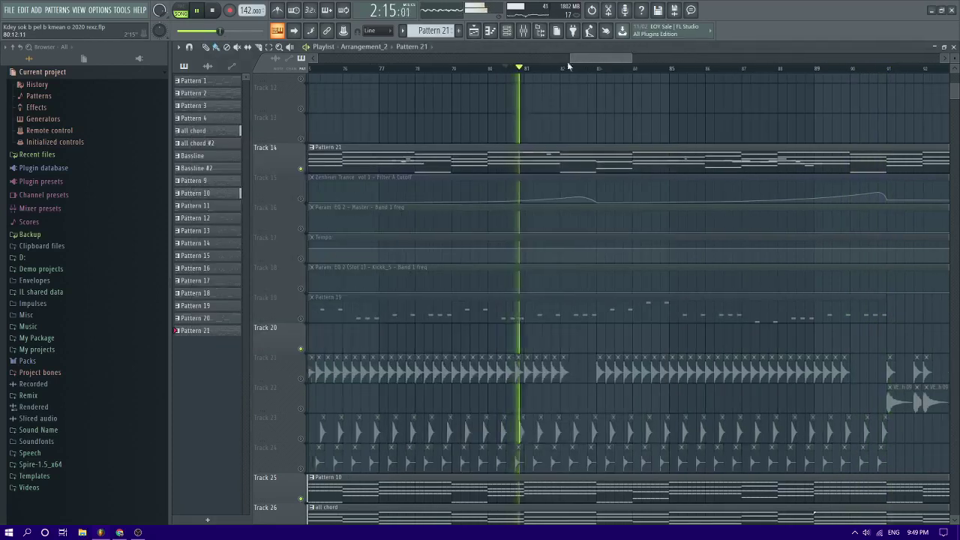
pyautogui.moveTo(589, 59); pyautogui.dragTo(485, 59)
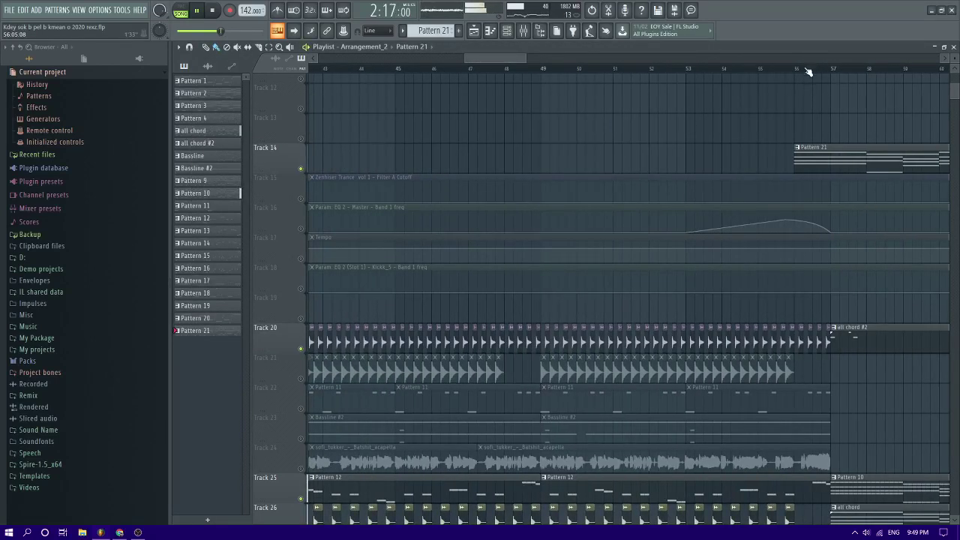
pyautogui.click(807, 72)
# Try the presets 808 Mafia Pluck 2 and Cold x Arp 43 - Pizz Pluck in Nexus #2
pyautogui.click(508, 30)
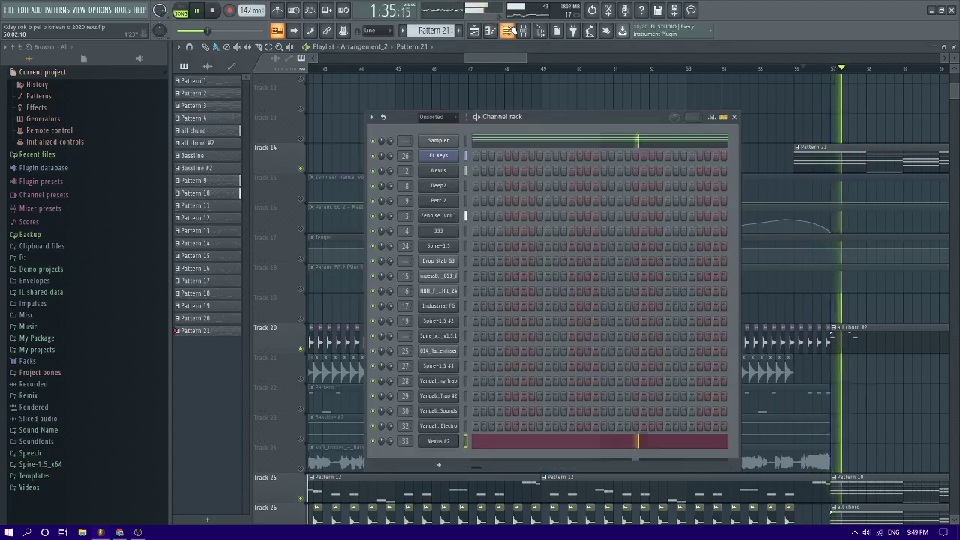
pyautogui.click(437, 440)
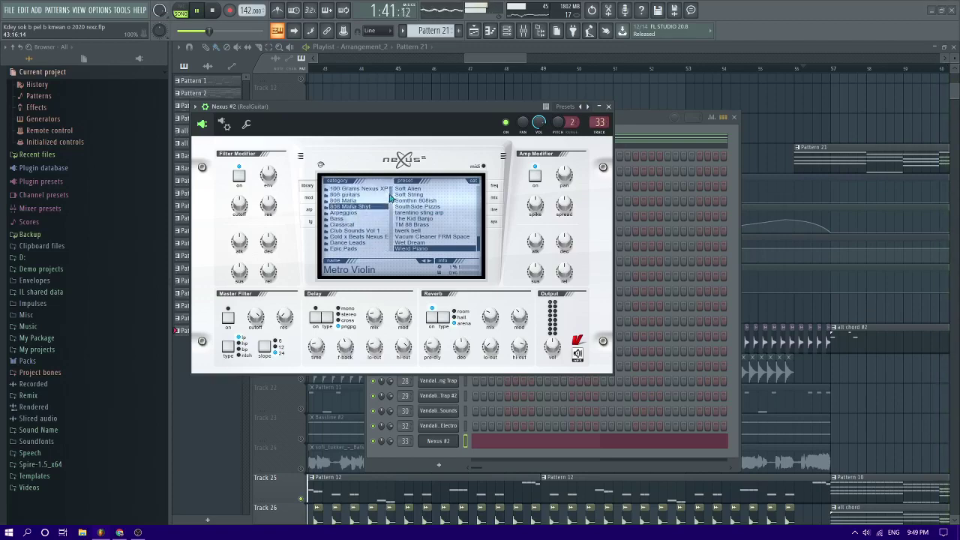
pyautogui.click(368, 200)
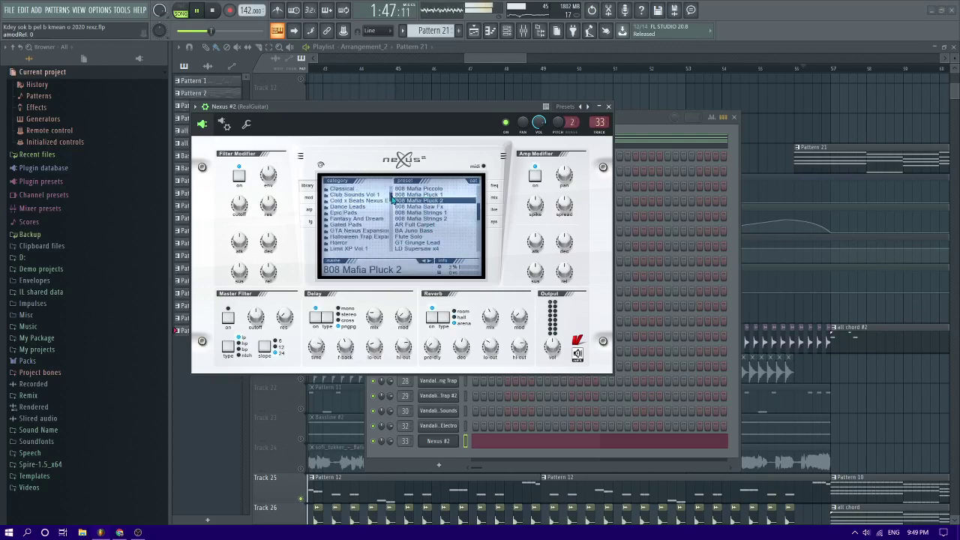
pyautogui.click(363, 231)
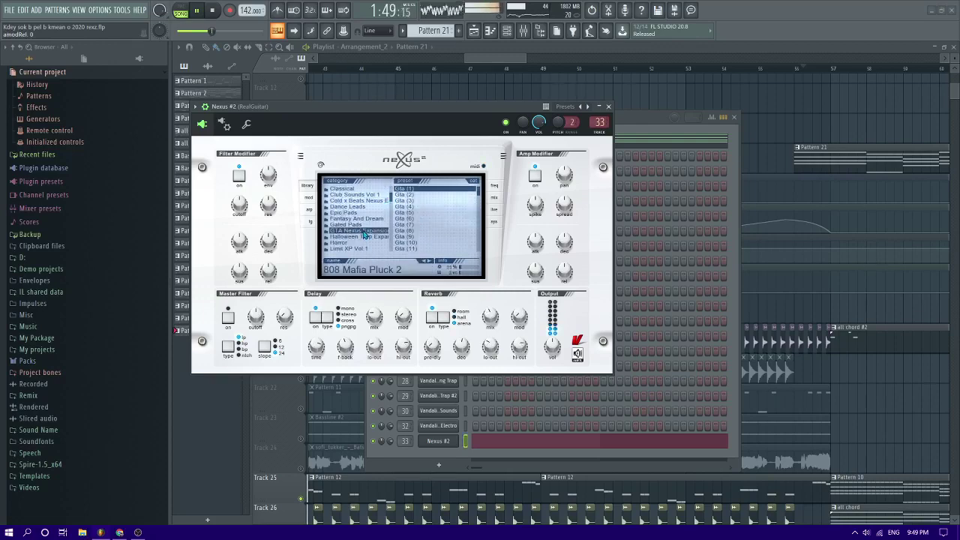
pyautogui.click(360, 201)
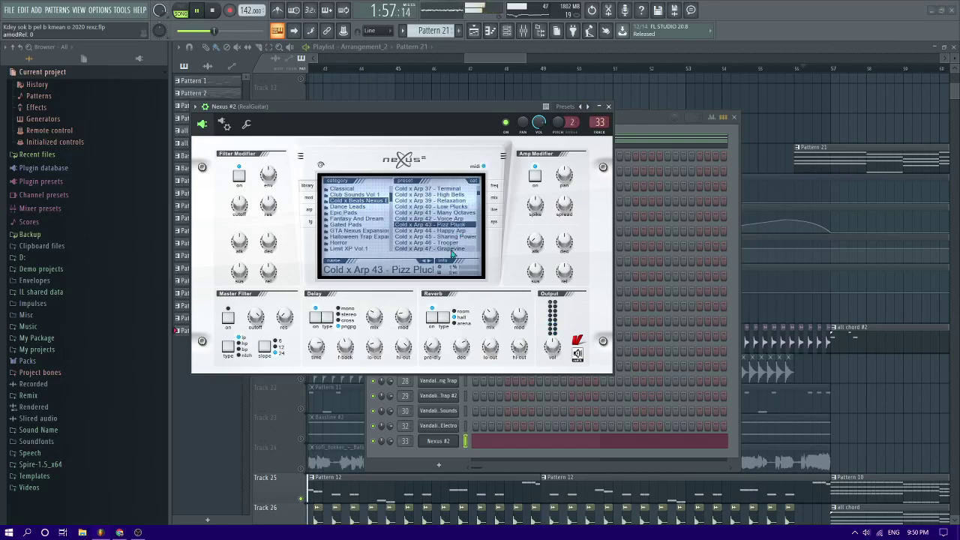
# Listen to the current Nexus preset against the arrangement from about bars 57, 61 and 65
pyautogui.click(766, 173)
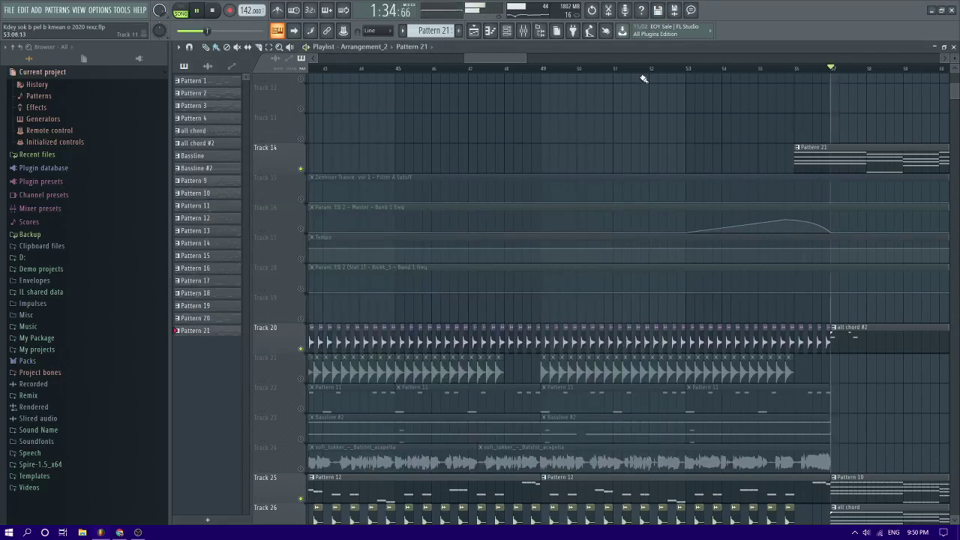
pyautogui.hscroll(2, 516, 60)
pyautogui.scroll(-2, 725, 214)
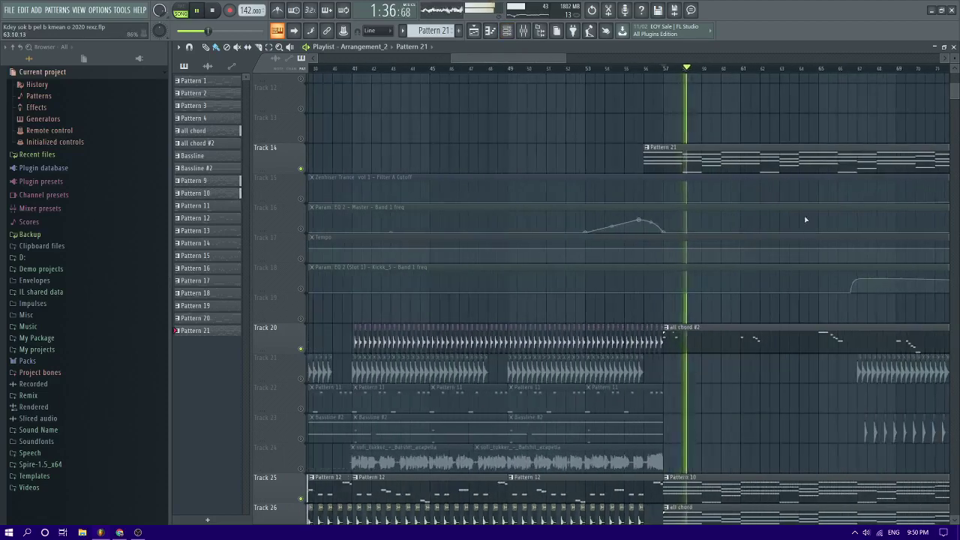
pyautogui.scroll(2, 809, 217)
pyautogui.click(691, 70)
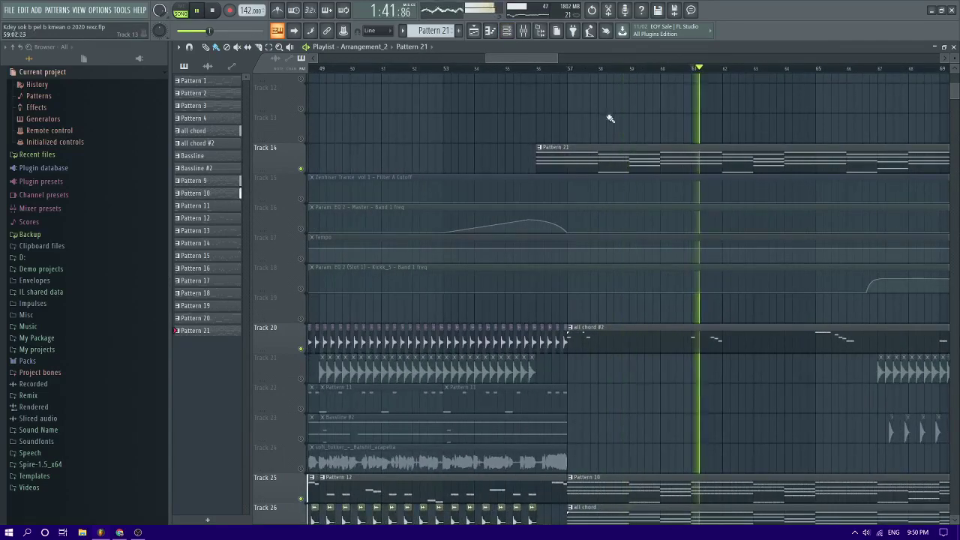
pyautogui.click(820, 69)
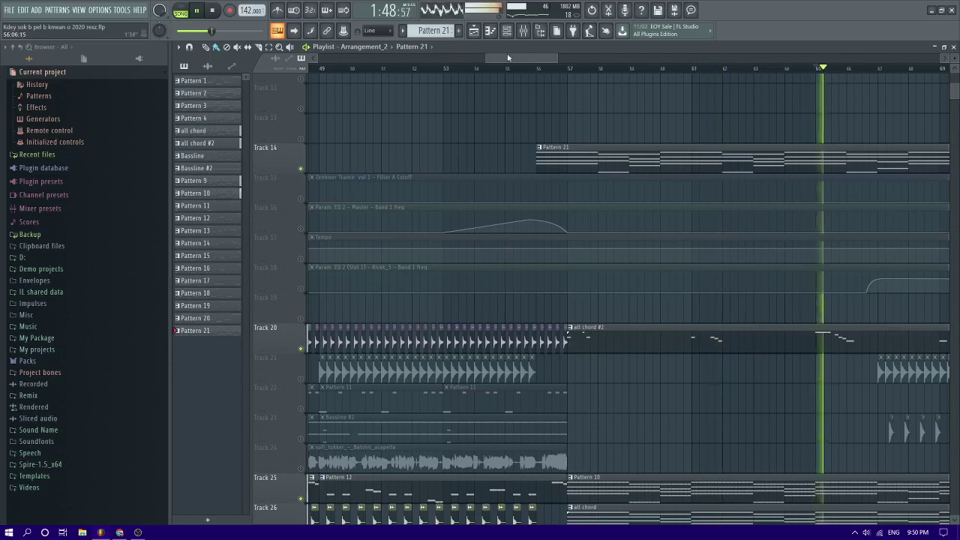
# Try the Lead Crystal preset from the Limit XP Vol 1 category in Nexus #2
pyautogui.press('F6')
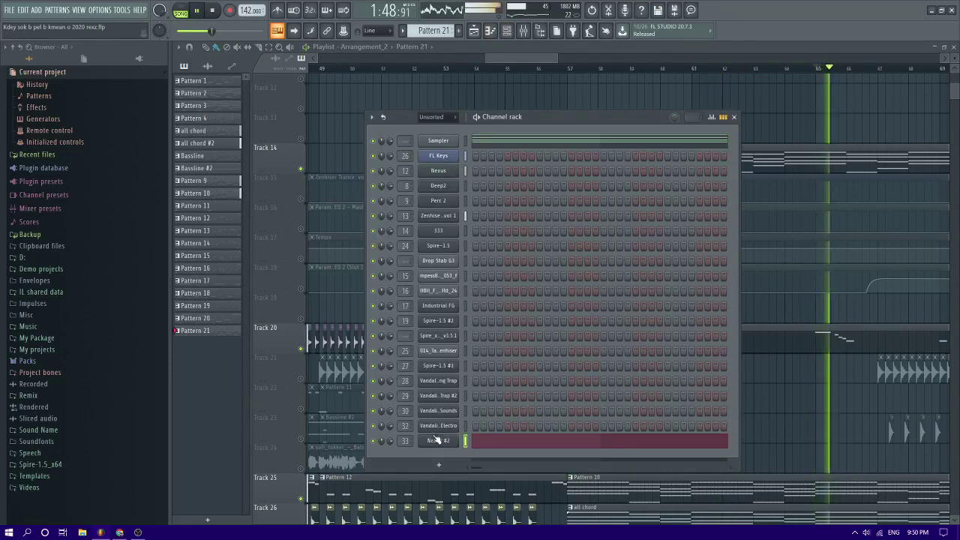
pyautogui.click(438, 440)
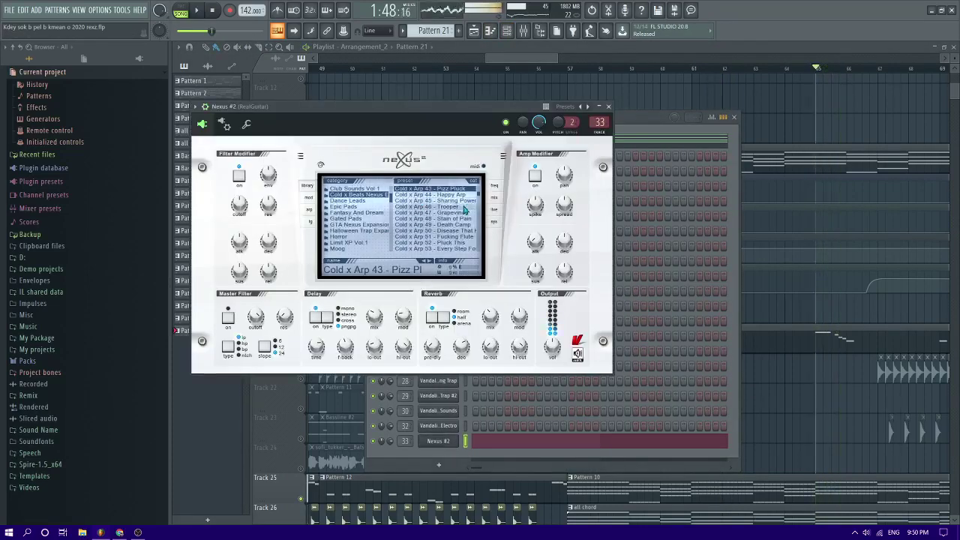
pyautogui.click(348, 243)
pyautogui.click(411, 242)
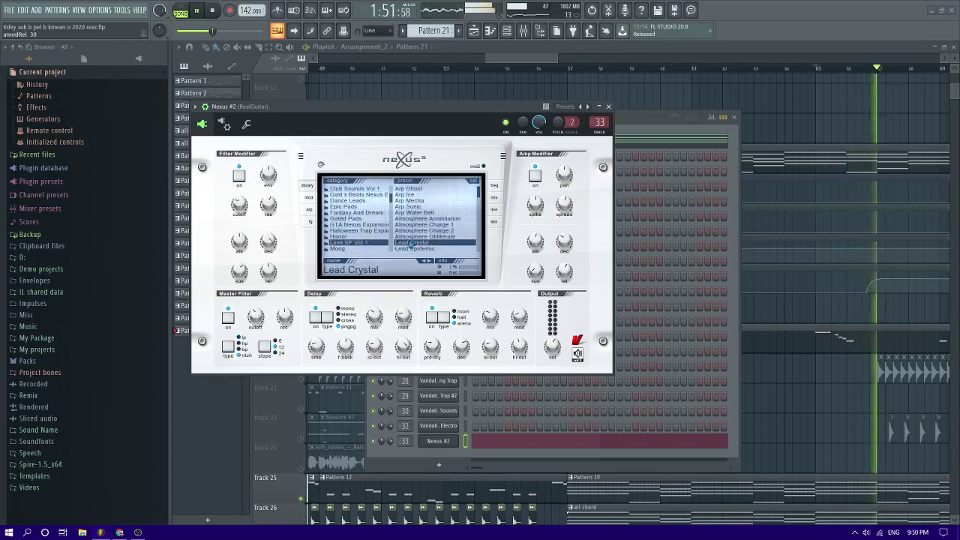
# Try the RB - Rev. Digital Rain preset in Nexus #2 and replay the arrangement from about bar 65
pyautogui.scroll(-4, 389, 214)
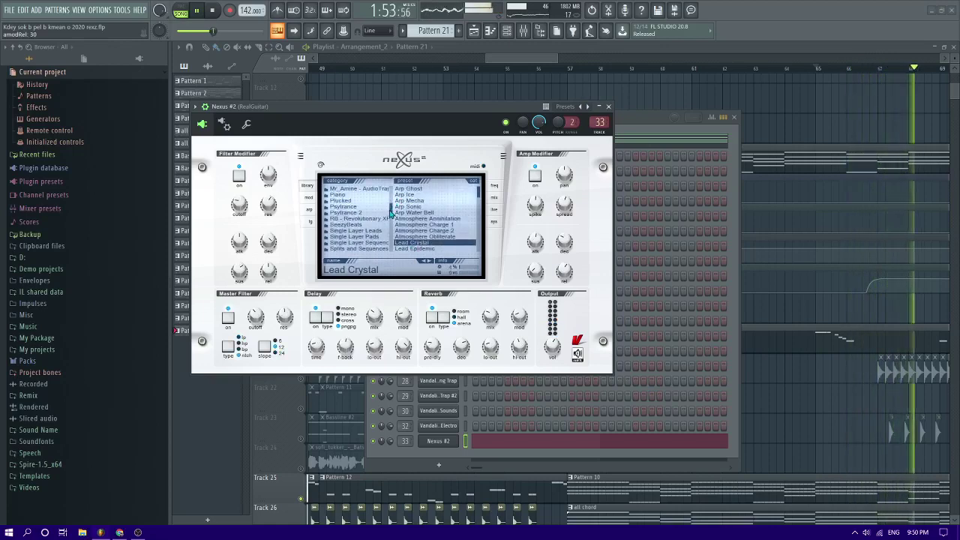
pyautogui.click(373, 219)
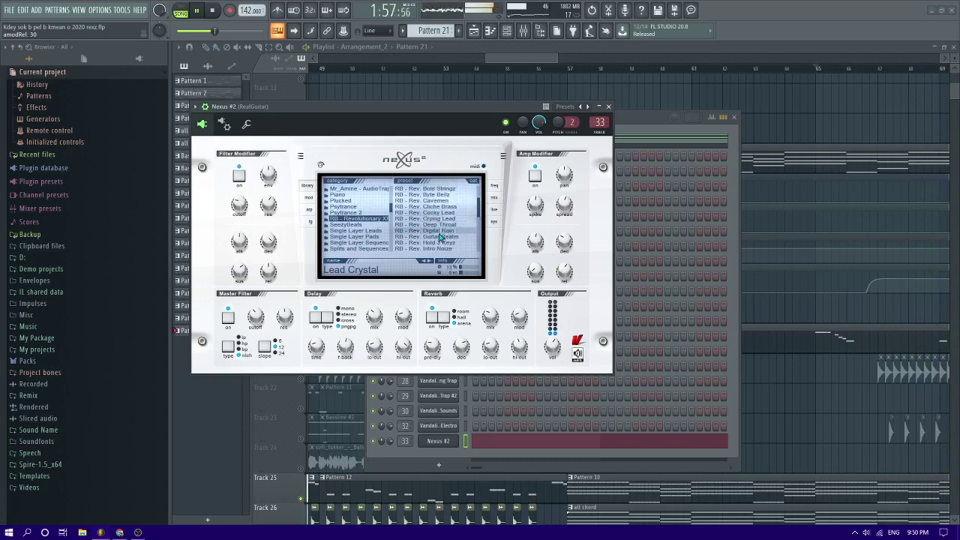
pyautogui.click(761, 124)
pyautogui.press('space')
pyautogui.press('space')
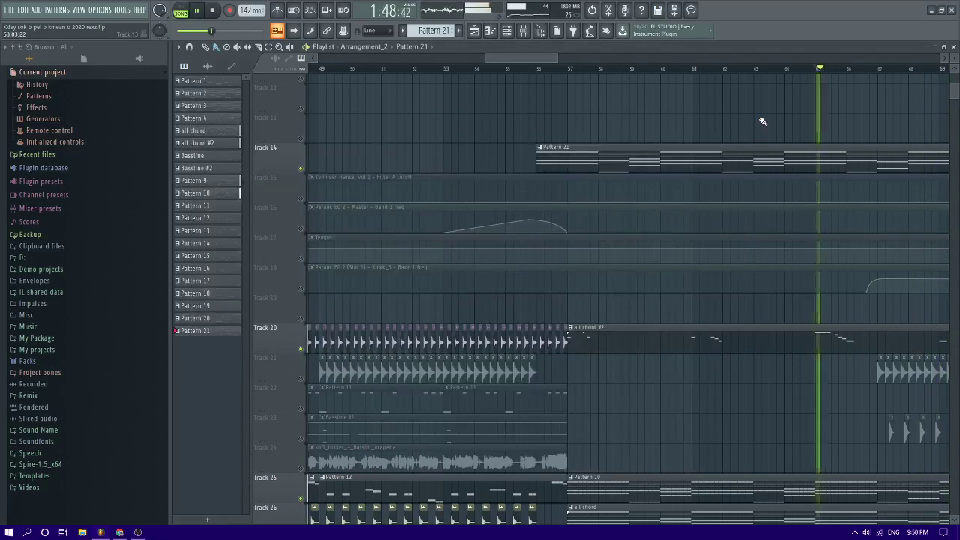
# Load the RB - Rev. Guitar Realm preset in Nexus #2 and return to the playlist
pyautogui.click(507, 33)
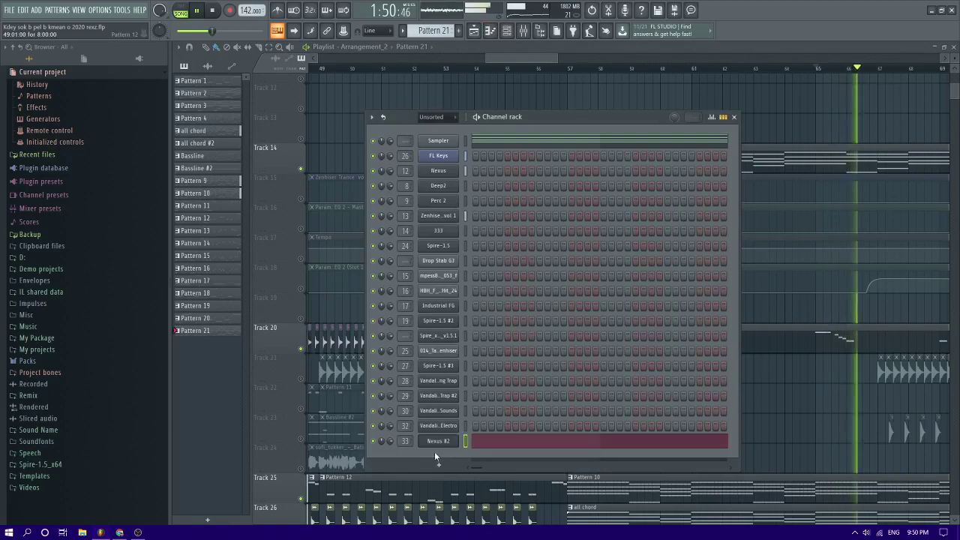
pyautogui.click(438, 442)
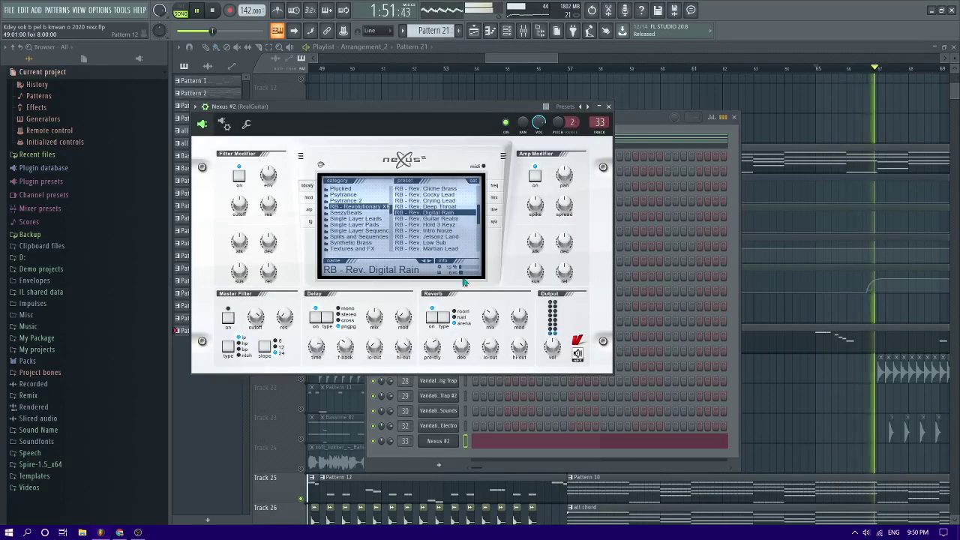
pyautogui.click(434, 218)
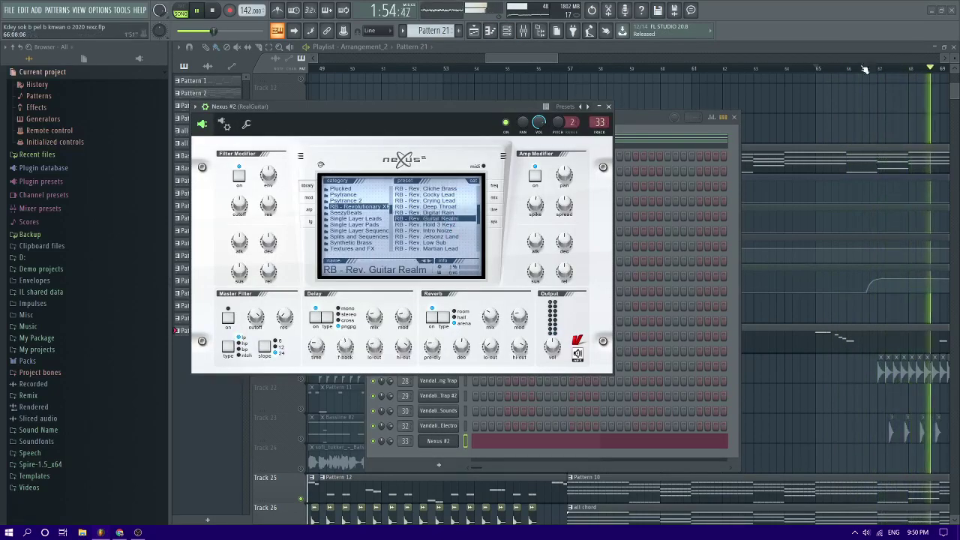
pyautogui.click(509, 61)
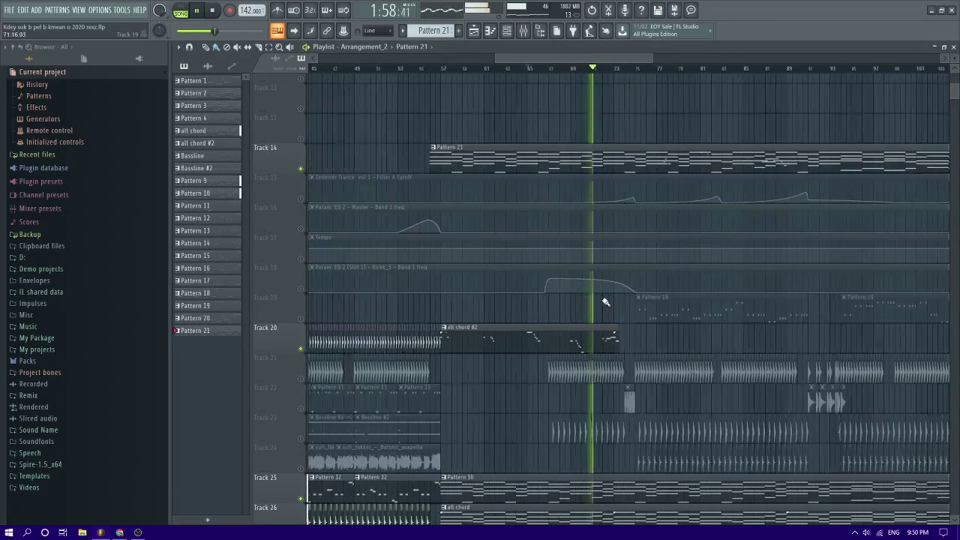
# Save the project while the arrangement plays on to about bar 75
pyautogui.scroll(5, 606, 302)
pyautogui.hotkey('ctrl', 's')
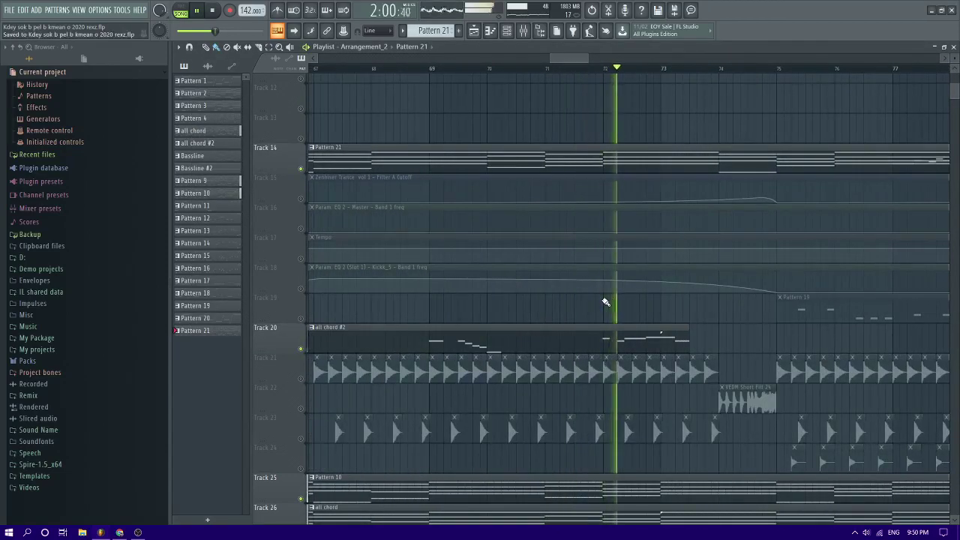
pyautogui.scroll(-2, 606, 301)
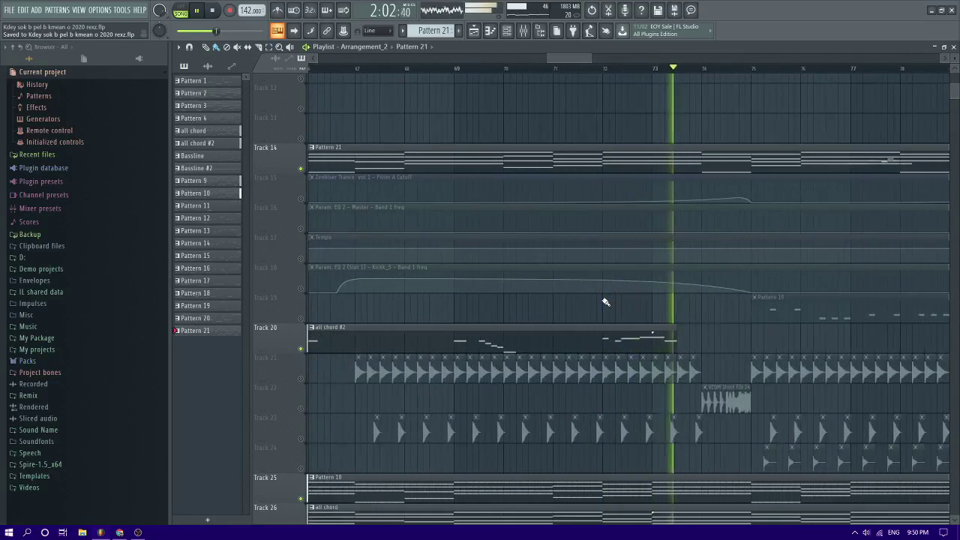
pyautogui.scroll(-3, 606, 301)
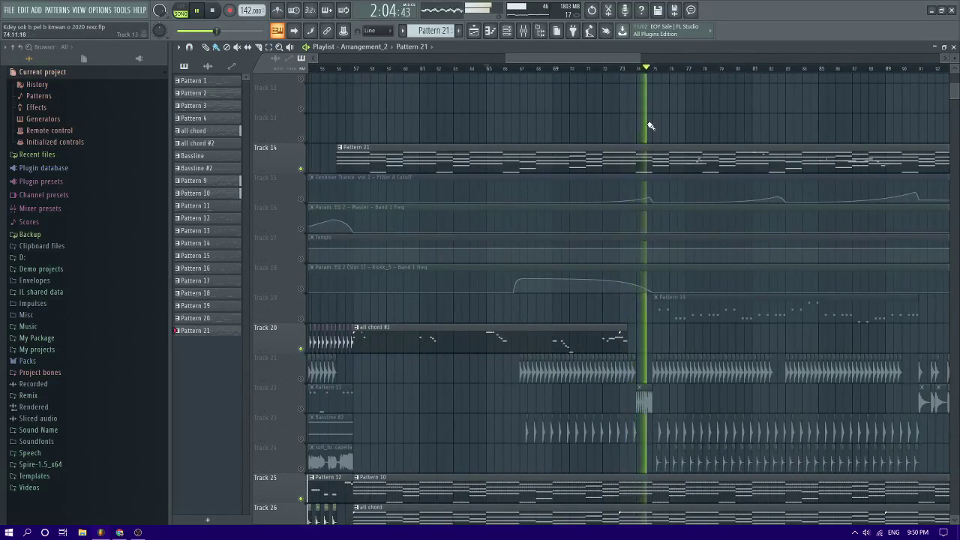
pyautogui.scroll(-5, 651, 126)
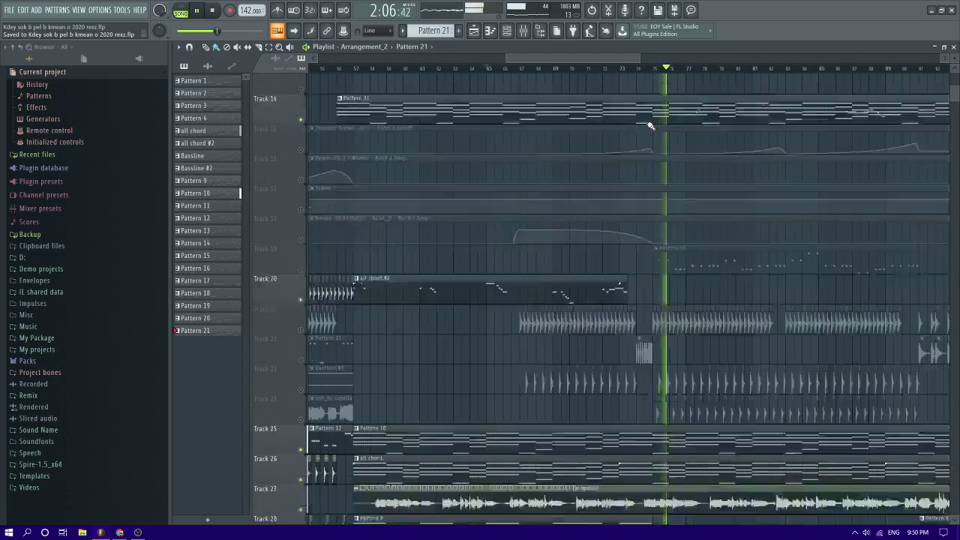
# Open Pattern 21's Nexus #2 notes in the piano roll and play them from just before bar 22
pyautogui.scroll(-4, 650, 126)
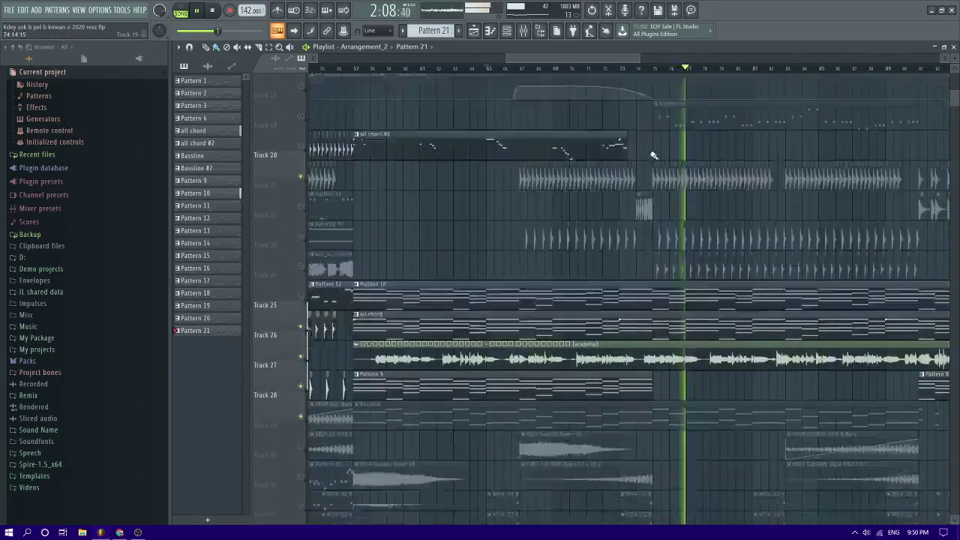
pyautogui.scroll(8, 663, 245)
pyautogui.scroll(-3, 667, 244)
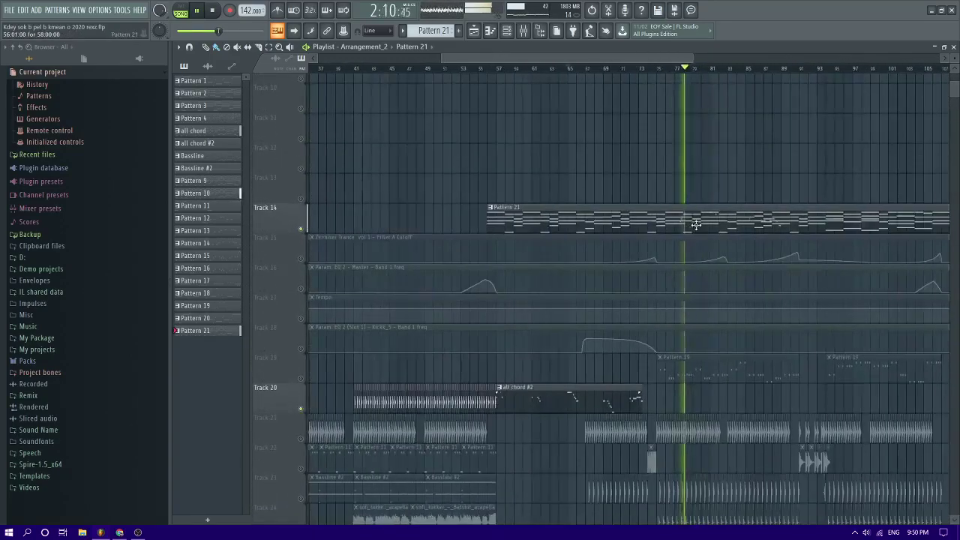
pyautogui.doubleClick(697, 224)
pyautogui.scroll(-3, 698, 229)
pyautogui.press('space')
pyautogui.rightClick(448, 132)
pyautogui.rightClick(448, 132)
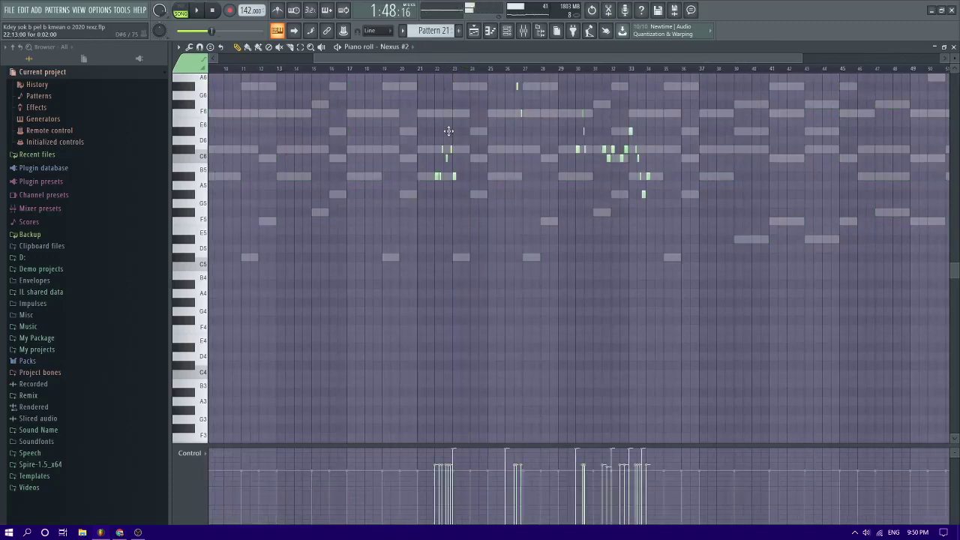
pyautogui.click(426, 68)
pyautogui.press('space')
pyautogui.scroll(4, 431, 150)
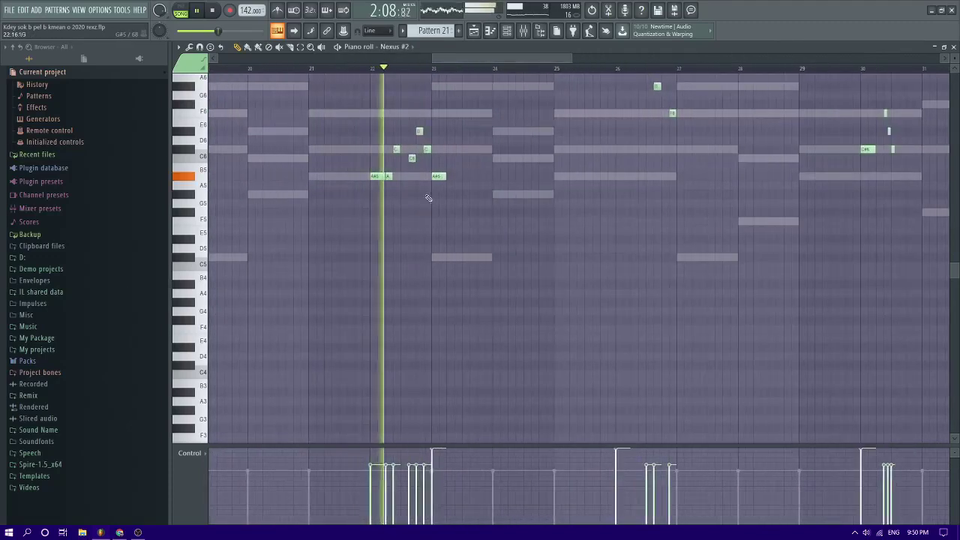
# Delete the D#6 note near the end of bar 22 and replay the phrase
pyautogui.scroll(2, 426, 172)
pyautogui.rightClick(422, 132)
pyautogui.press('space')
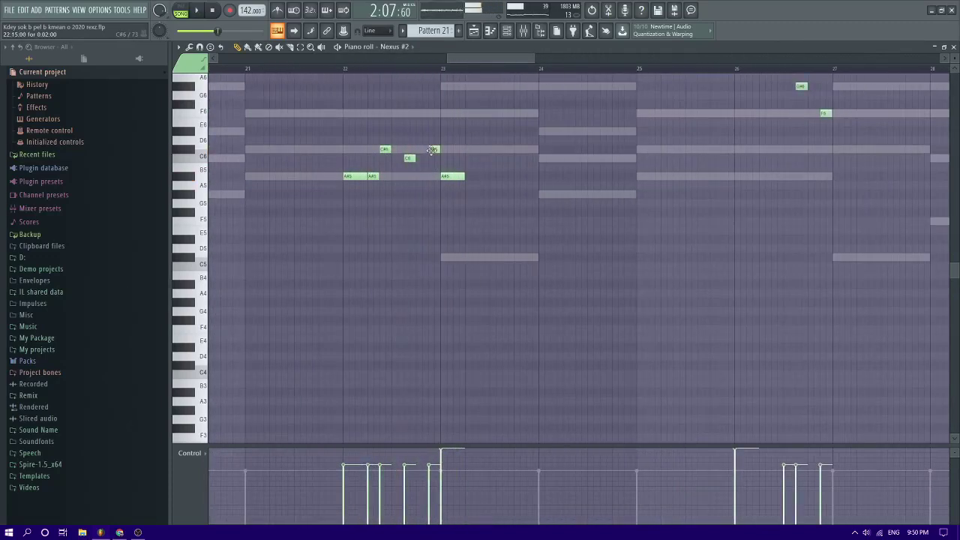
pyautogui.press('space')
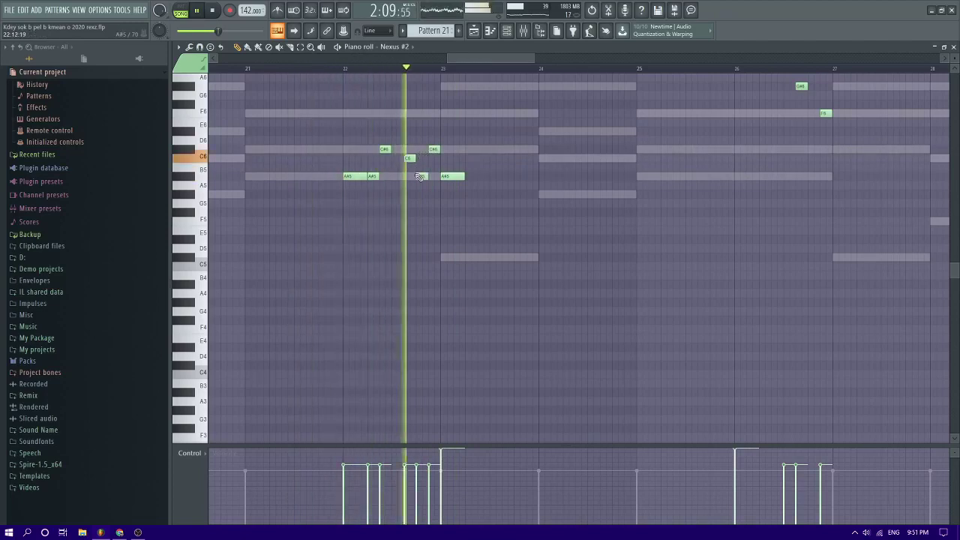
# Add an A#5 note late in bar 22 and replace the bar's closing C#6 with G#5
pyautogui.click(418, 177)
pyautogui.scroll(-2, 419, 177)
pyautogui.scroll(2, 418, 178)
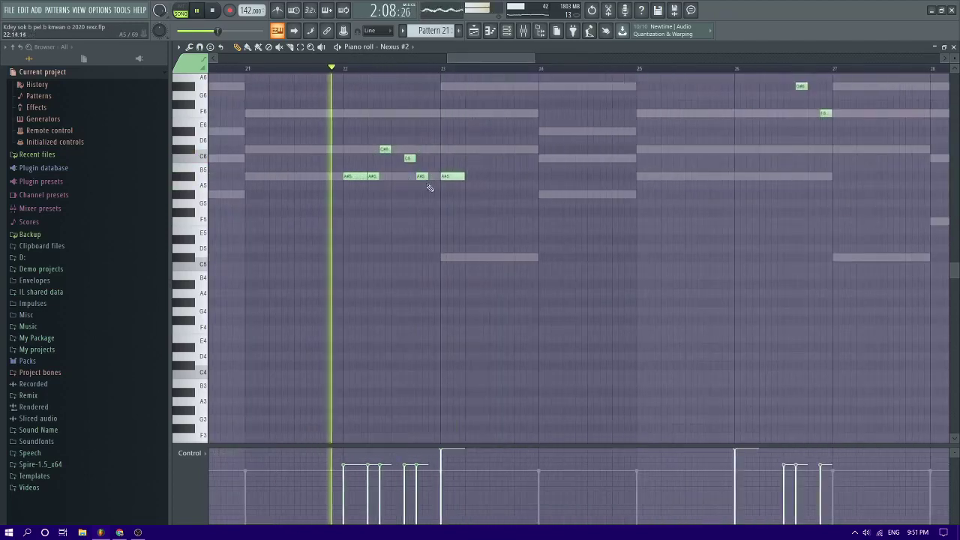
pyautogui.click(431, 195)
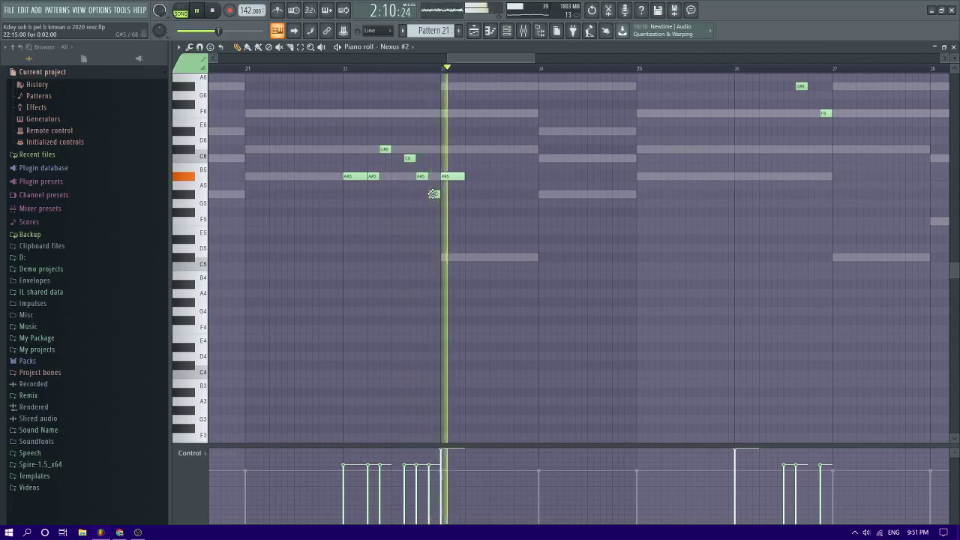
pyautogui.scroll(-2, 433, 193)
pyautogui.scroll(1, 559, 75)
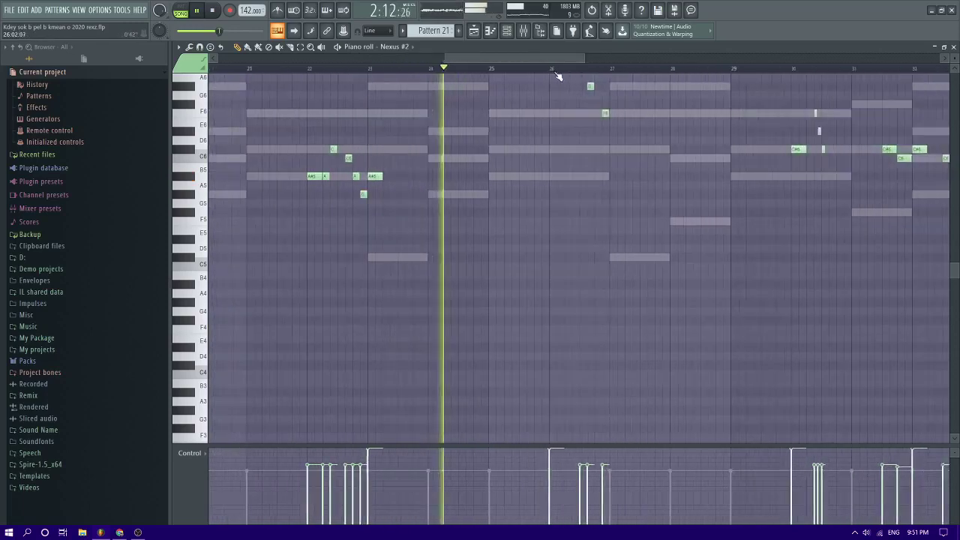
# Playing from bar 26, add an F6 note at 26:13 and move the following F6 to D#6 at the start of bar 27
pyautogui.click(549, 68)
pyautogui.scroll(1, 558, 97)
pyautogui.scroll(3, 561, 103)
pyautogui.scroll(2, 589, 206)
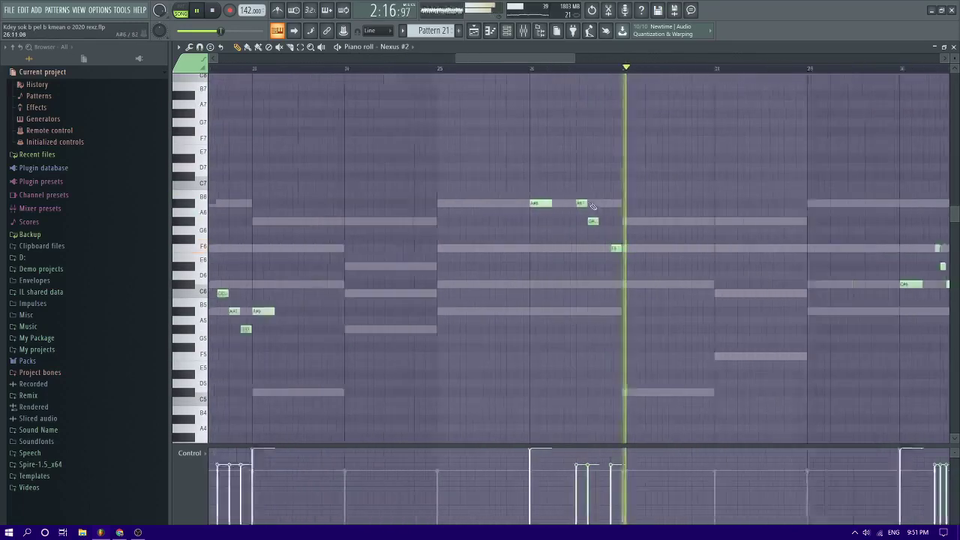
pyautogui.scroll(-3, 589, 209)
pyautogui.scroll(2, 591, 240)
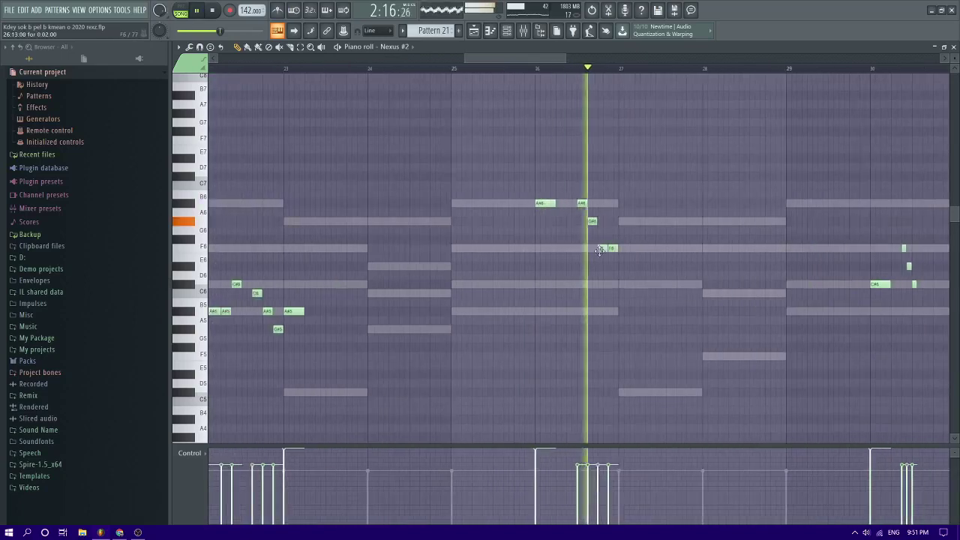
pyautogui.press('space')
pyautogui.moveTo(609, 249); pyautogui.dragTo(611, 265)
pyautogui.press('space')
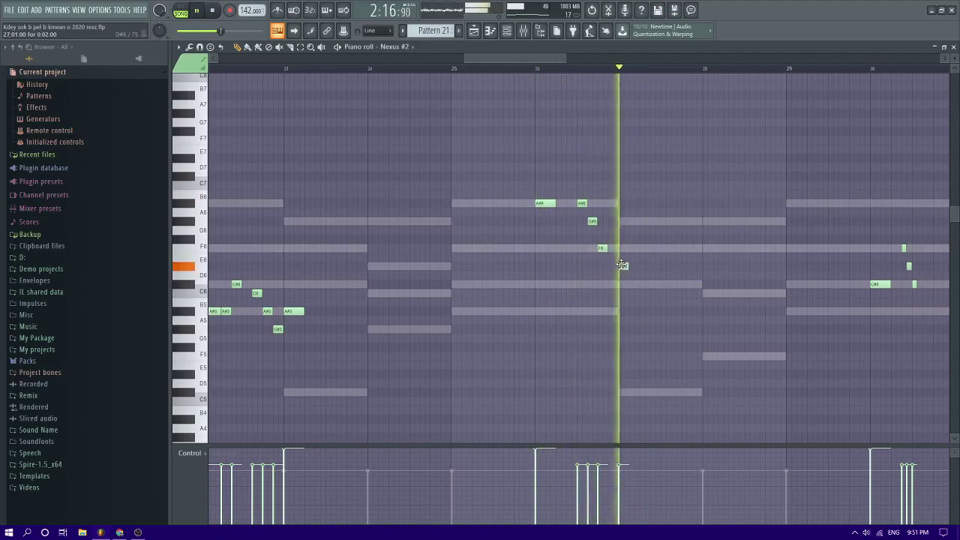
# Listen through the rest of Pattern 21's lead line from bar 27 to about bar 34, following the notes
pyautogui.scroll(-2, 579, 248)
pyautogui.scroll(-1, 580, 248)
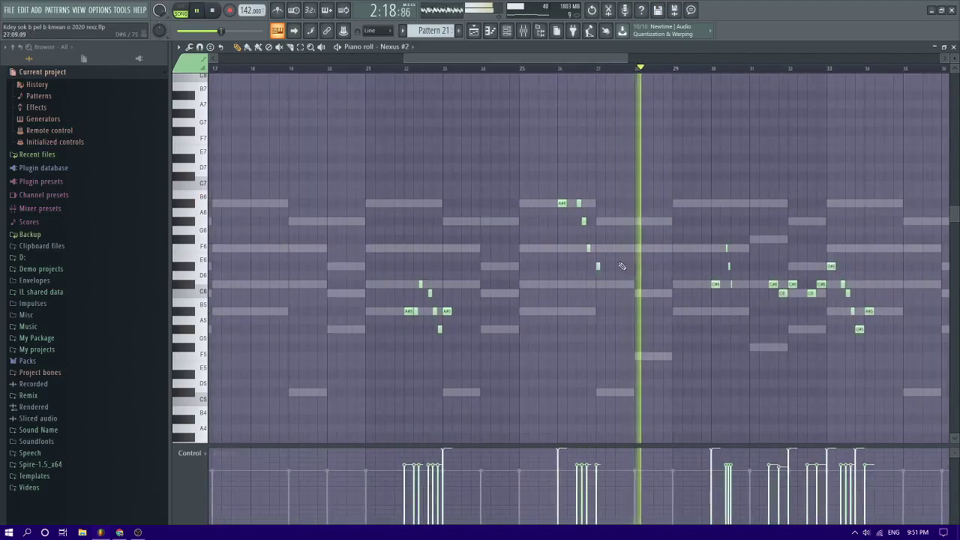
pyautogui.scroll(-2, 621, 265)
pyautogui.scroll(3, 668, 262)
pyautogui.scroll(2, 687, 266)
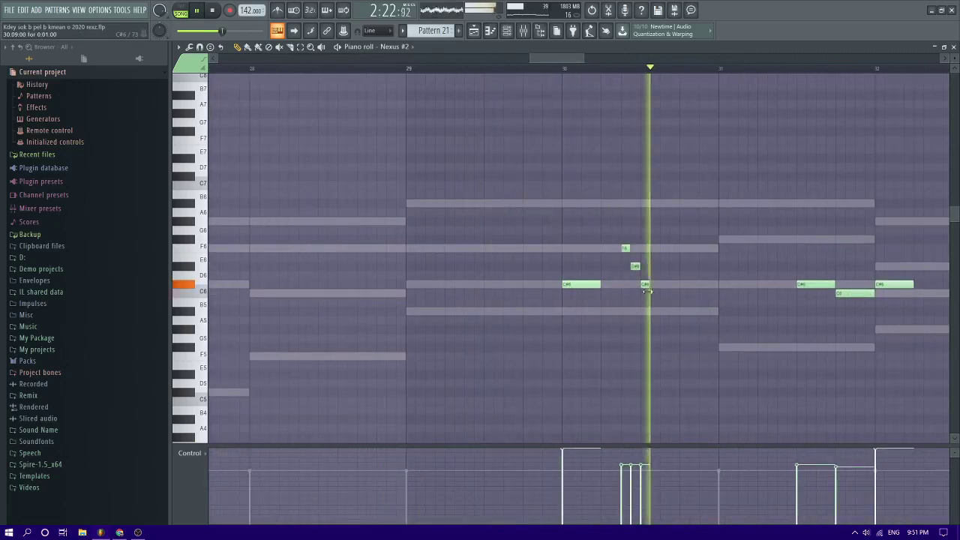
pyautogui.scroll(-2, 518, 261)
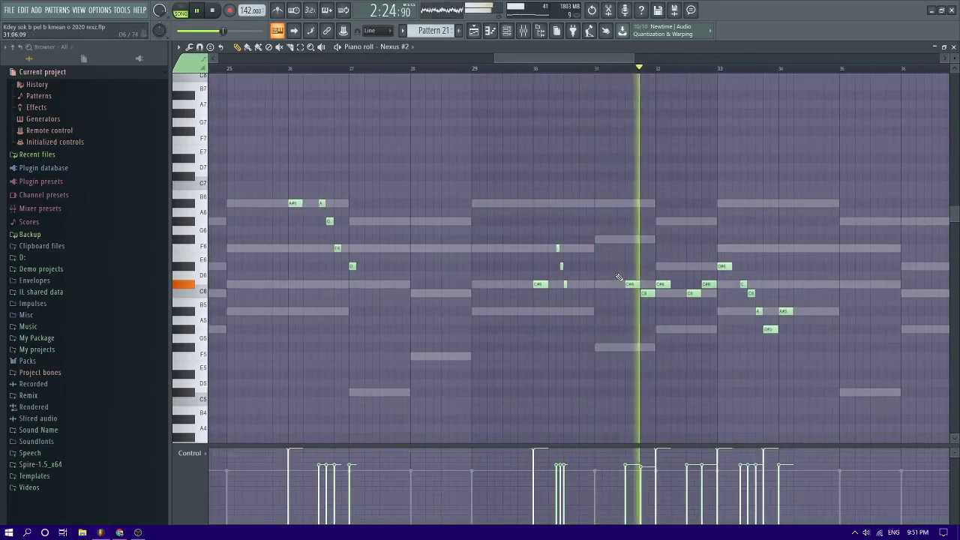
pyautogui.scroll(-3, 626, 278)
pyautogui.scroll(4, 676, 268)
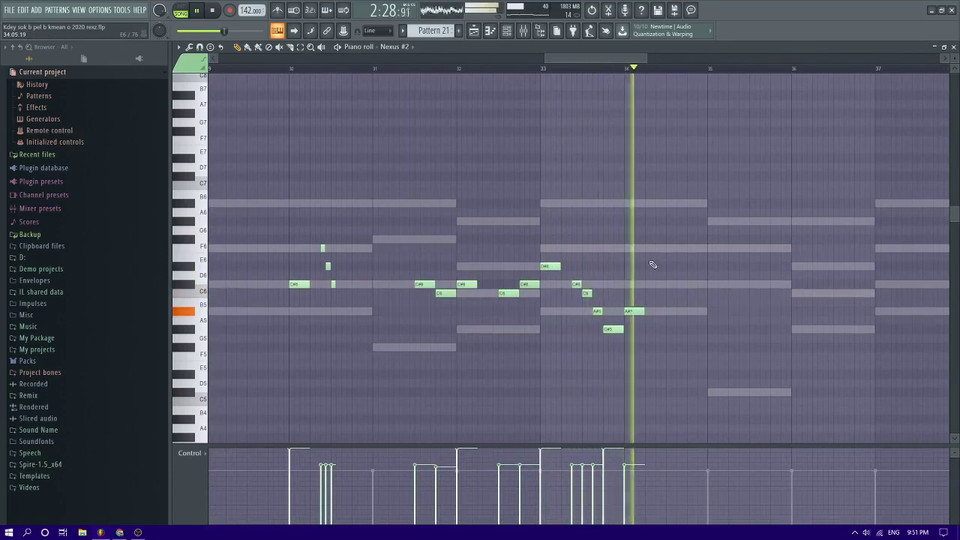
# Unmute all tracks in the playlist and replay the full arrangement from about bar 55
pyautogui.press('F5')
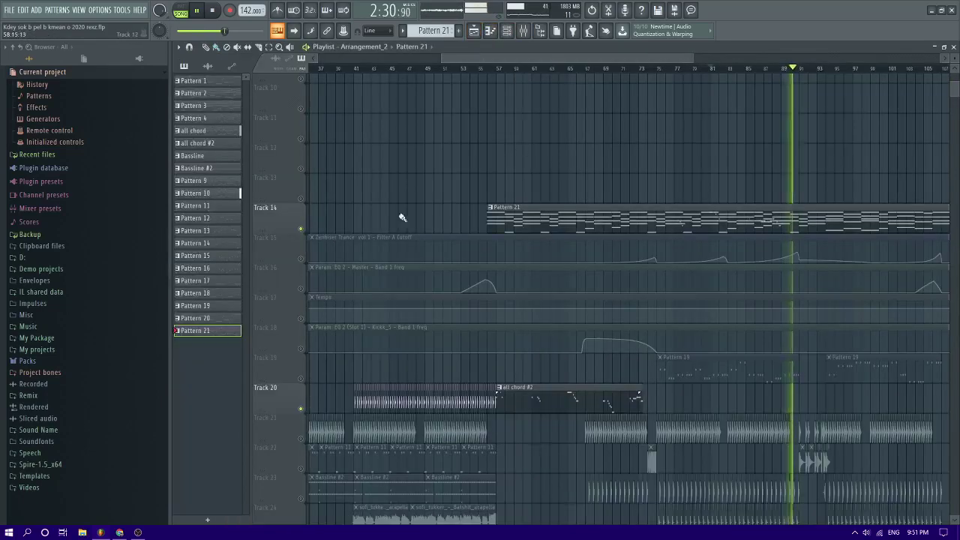
pyautogui.rightClick(301, 228)
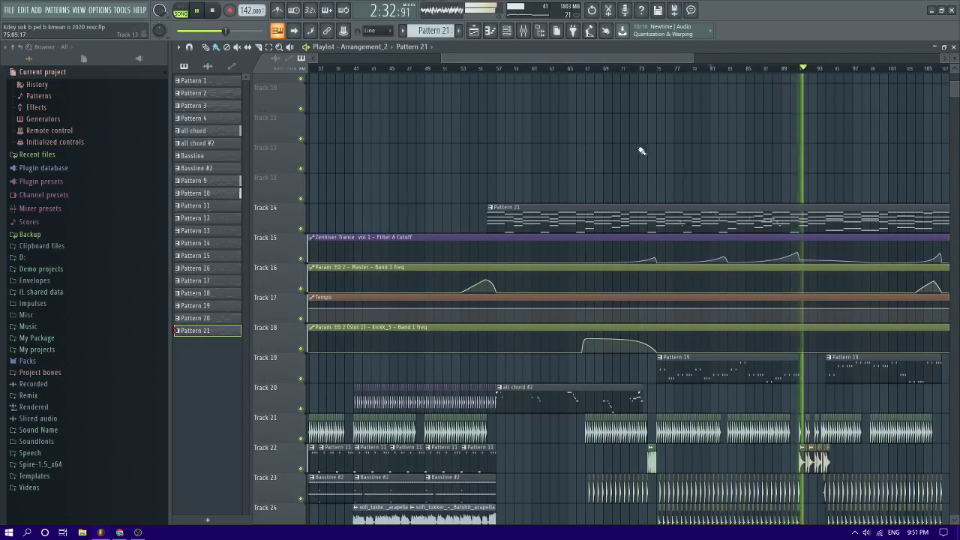
pyautogui.moveTo(457, 66); pyautogui.dragTo(481, 67)
pyautogui.scroll(-3, 509, 127)
pyautogui.scroll(2, 507, 141)
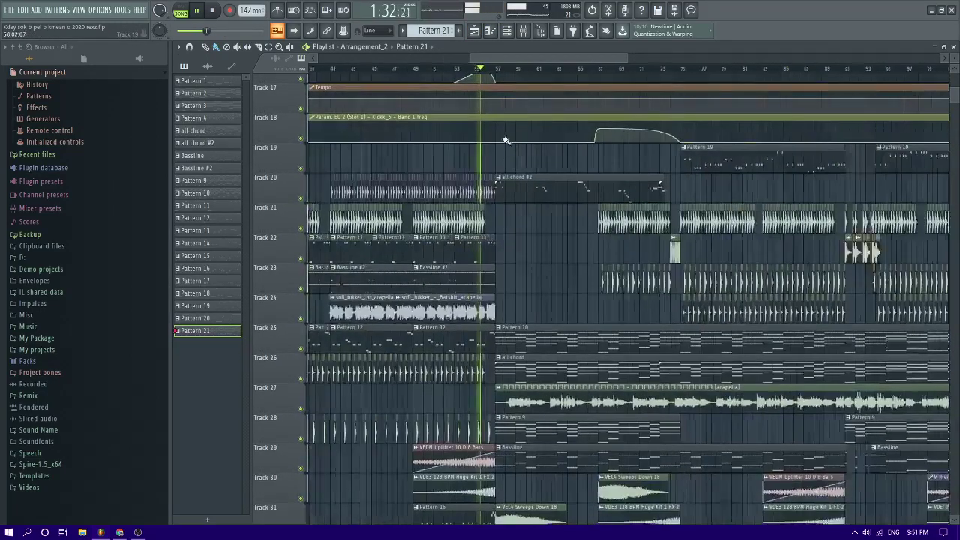
# Open the all chord #2 pattern's notes and add an A#4 note near the end of bar 1
pyautogui.doubleClick(505, 193)
pyautogui.scroll(-3, 465, 232)
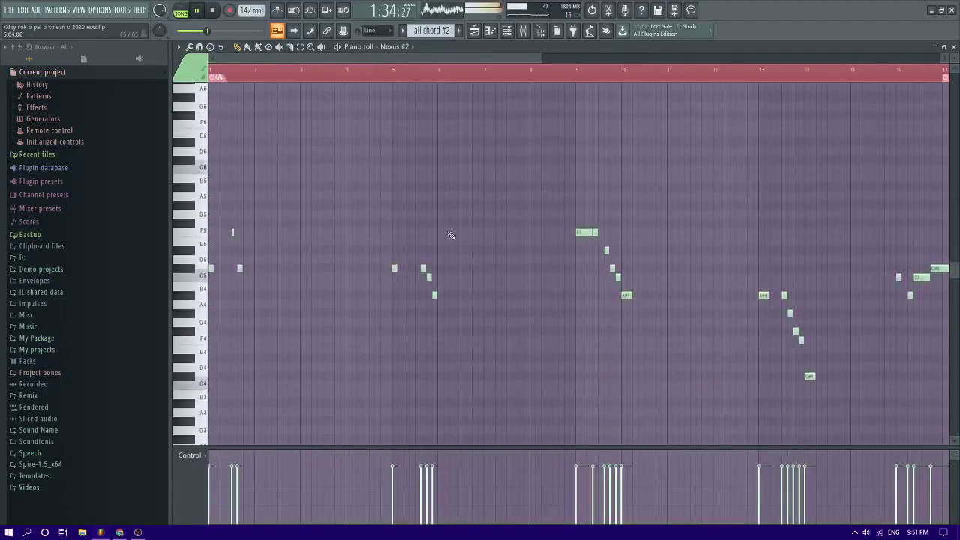
pyautogui.scroll(4, 315, 238)
pyautogui.scroll(-3, 201, 242)
pyautogui.moveTo(339, 63); pyautogui.dragTo(263, 62)
pyautogui.scroll(2, 257, 94)
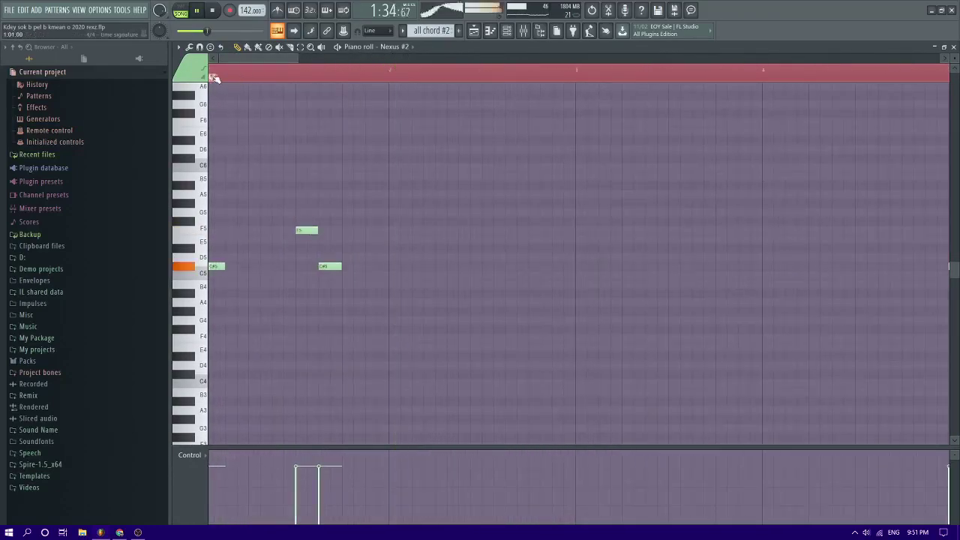
pyautogui.click(354, 302)
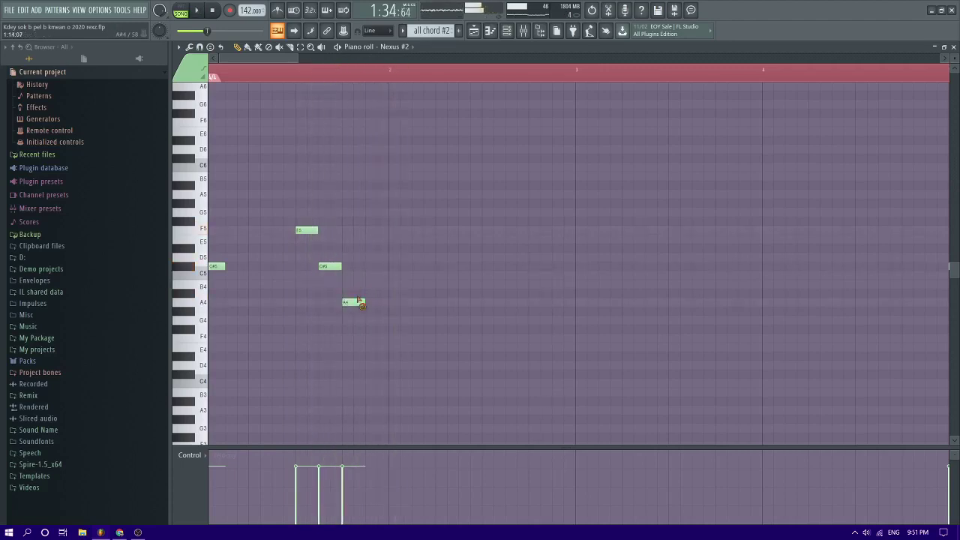
pyautogui.moveTo(359, 302)
pyautogui.mouseDown()
pyautogui.moveTo(352, 267)
pyautogui.moveTo(374, 268)
pyautogui.moveTo(372, 295)
pyautogui.mouseUp()
pyautogui.keyDown('ctrl'); pyautogui.scroll(-5, 373, 296); pyautogui.keyUp('ctrl')
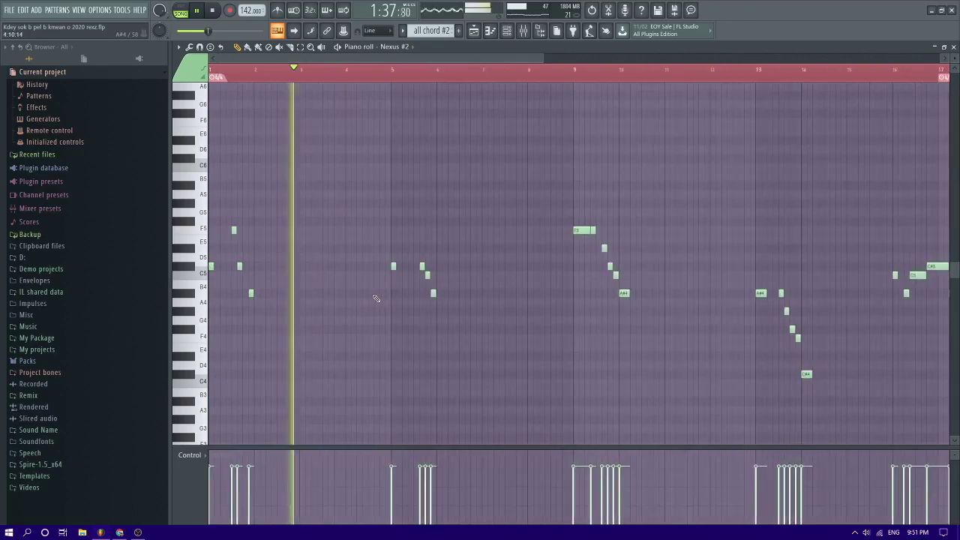
# Save the project and add a D#5 note at 5:07 in all chord #2, replaying from bar 5
pyautogui.hotkey('ctrl', 's')
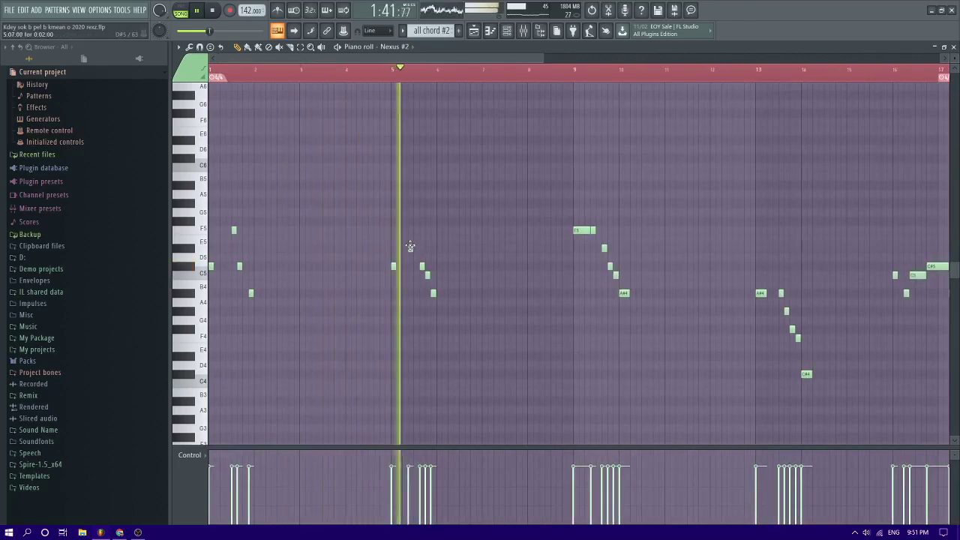
pyautogui.keyDown('ctrl'); pyautogui.scroll(4, 334, 125); pyautogui.keyUp('ctrl')
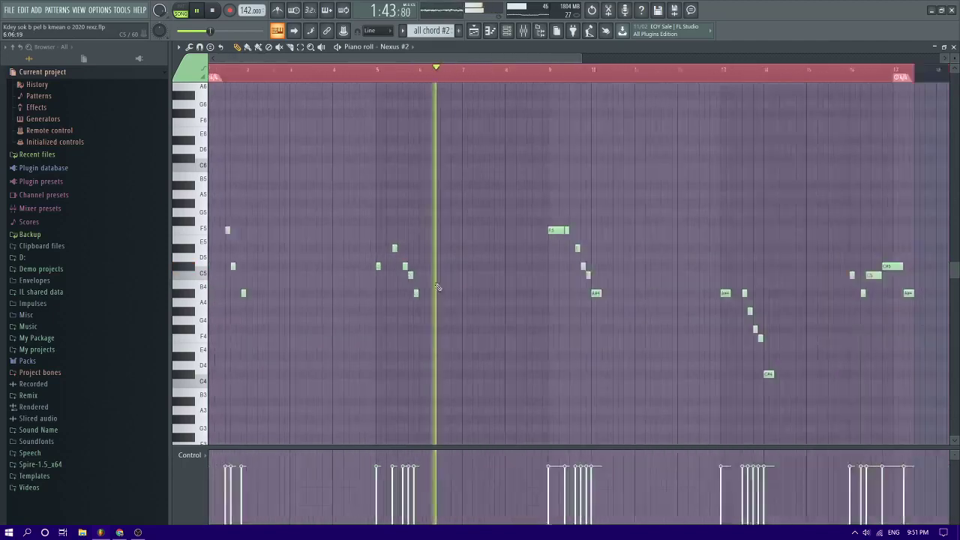
pyautogui.click(334, 76)
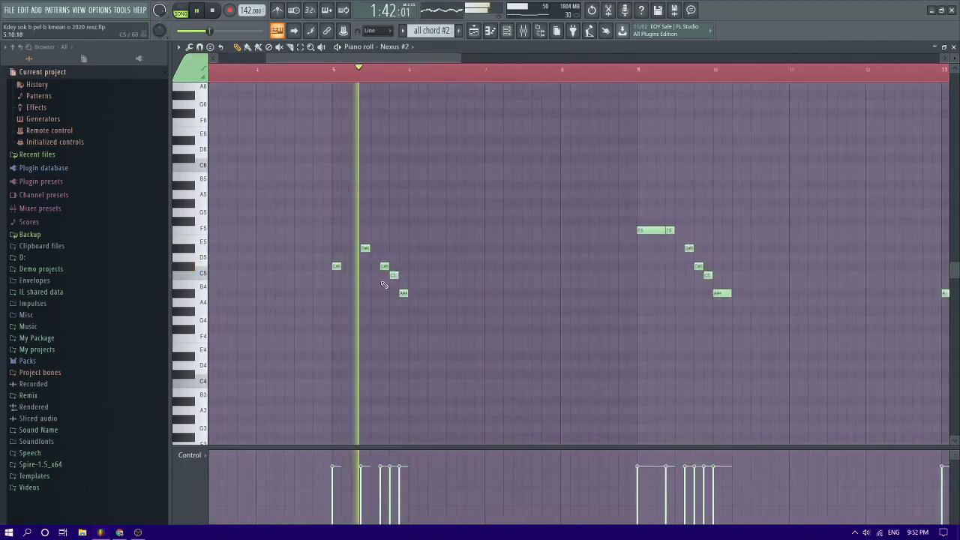
# Try a G#4 note at the start of bar 6 and audition it on F4 as well
pyautogui.click(409, 312)
pyautogui.press('space')
pyautogui.press('space')
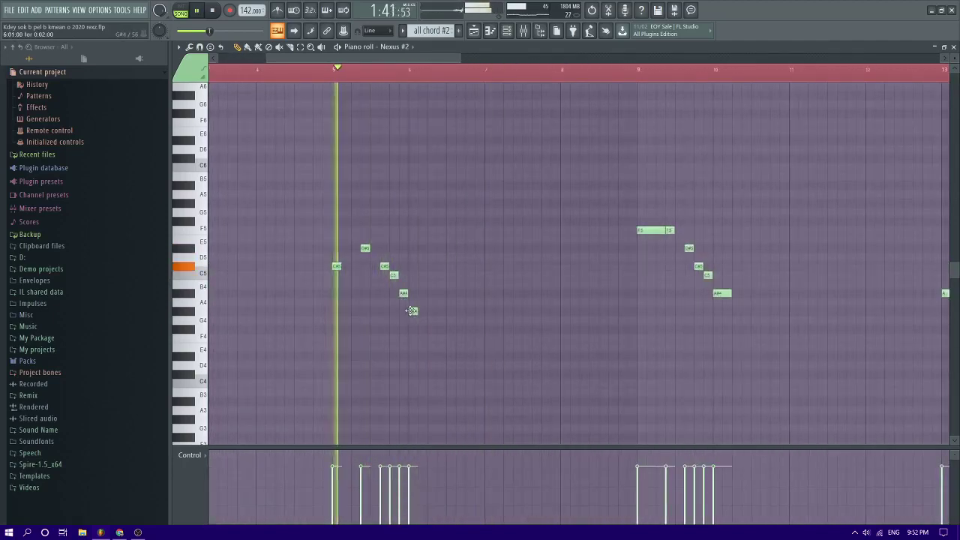
pyautogui.moveTo(410, 315); pyautogui.dragTo(409, 340)
pyautogui.press('space')
pyautogui.press('space')
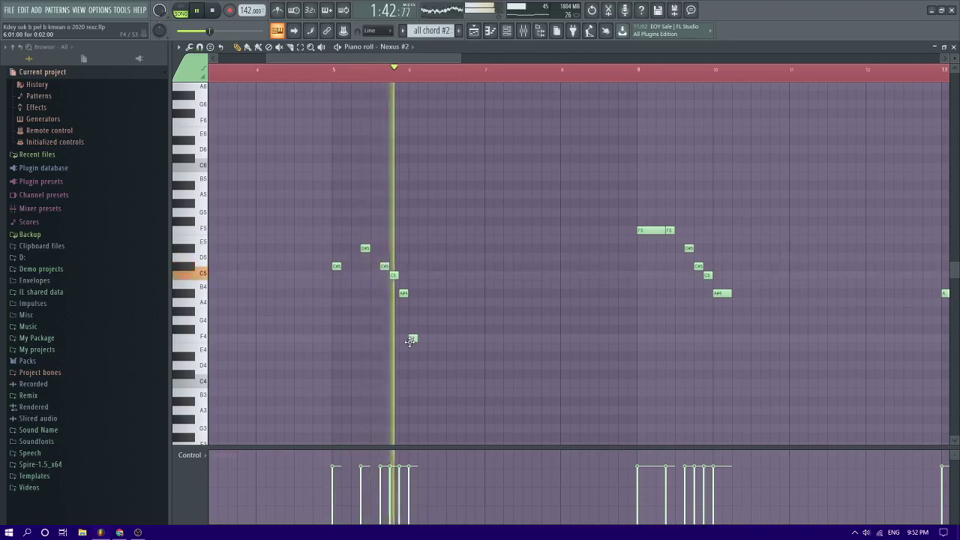
pyautogui.press('space')
pyautogui.press('space')
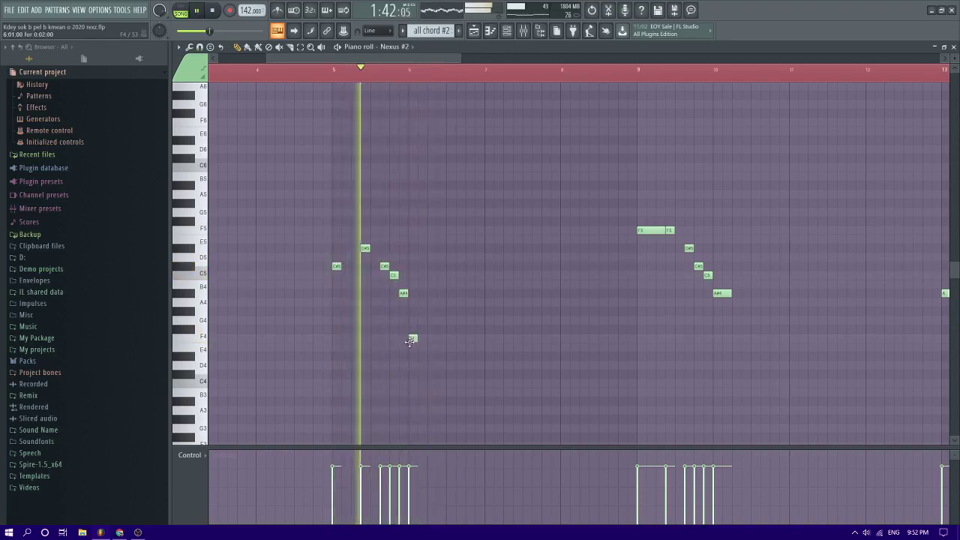
# Try the note at the start of bar 6 on F5 while replaying the phrase
pyautogui.moveTo(411, 344); pyautogui.dragTo(412, 275)
pyautogui.press('space')
pyautogui.press('space')
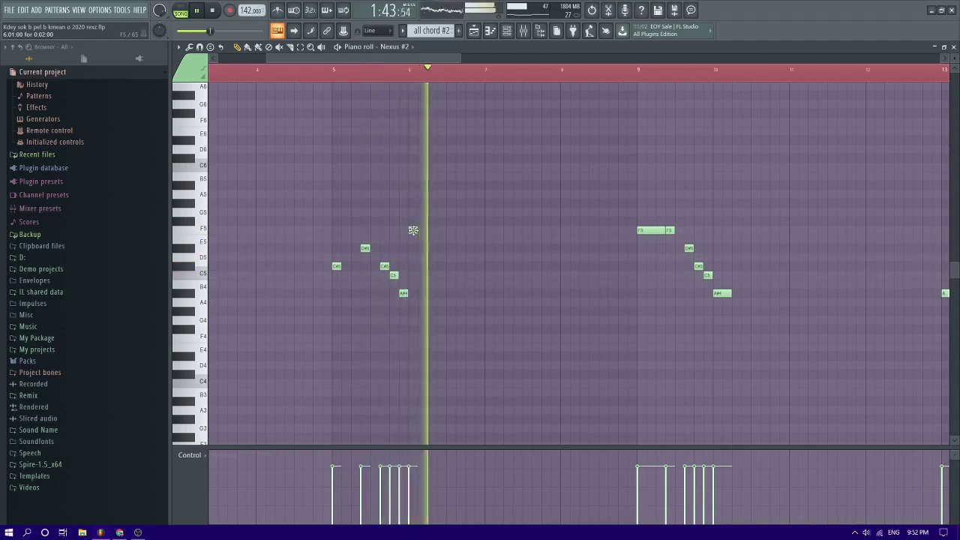
# Listen to the remaining all chord #2 phrases and follow the full arrangement in the playlist to about bar 79
pyautogui.scroll(-3, 457, 298)
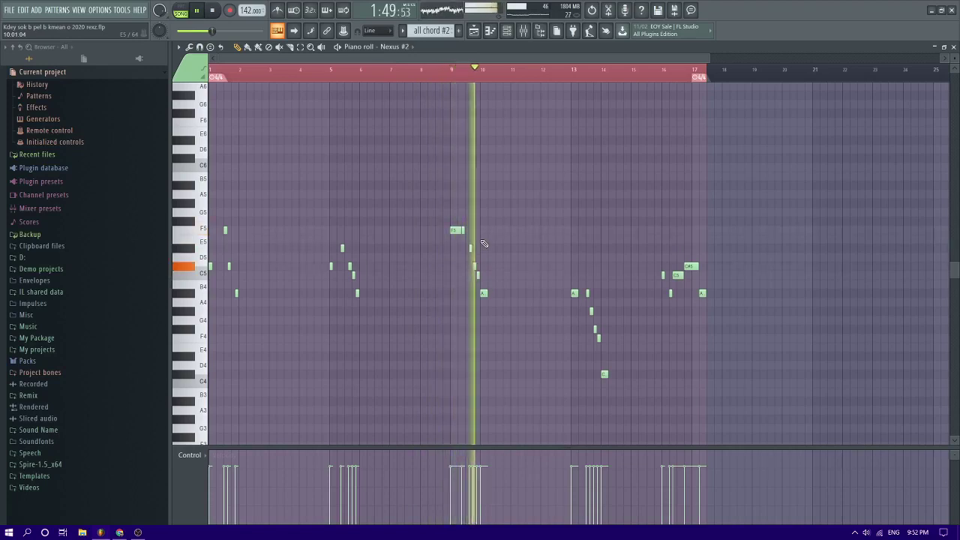
pyautogui.moveTo(452, 57); pyautogui.dragTo(510, 93)
pyautogui.scroll(-5, 516, 197)
pyautogui.scroll(2, 496, 143)
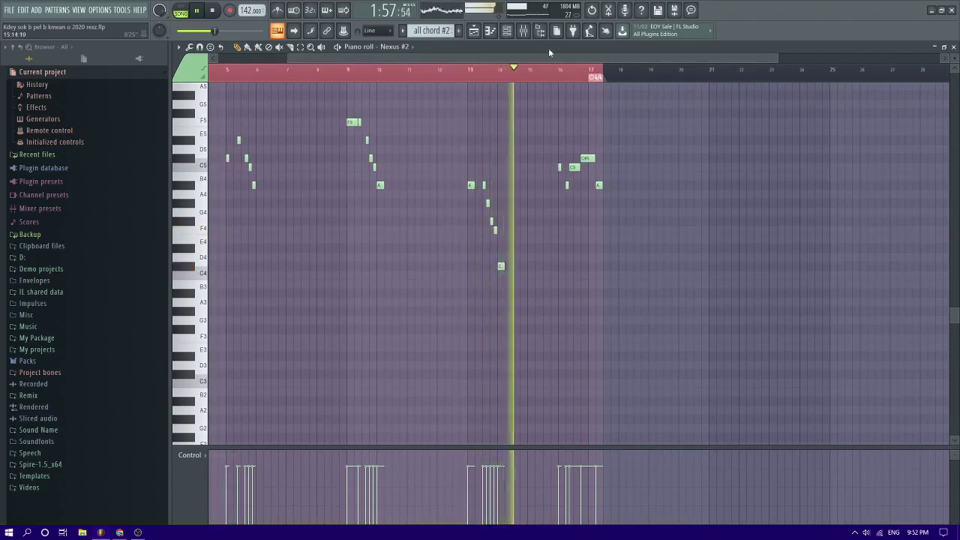
pyautogui.moveTo(550, 57); pyautogui.dragTo(581, 66)
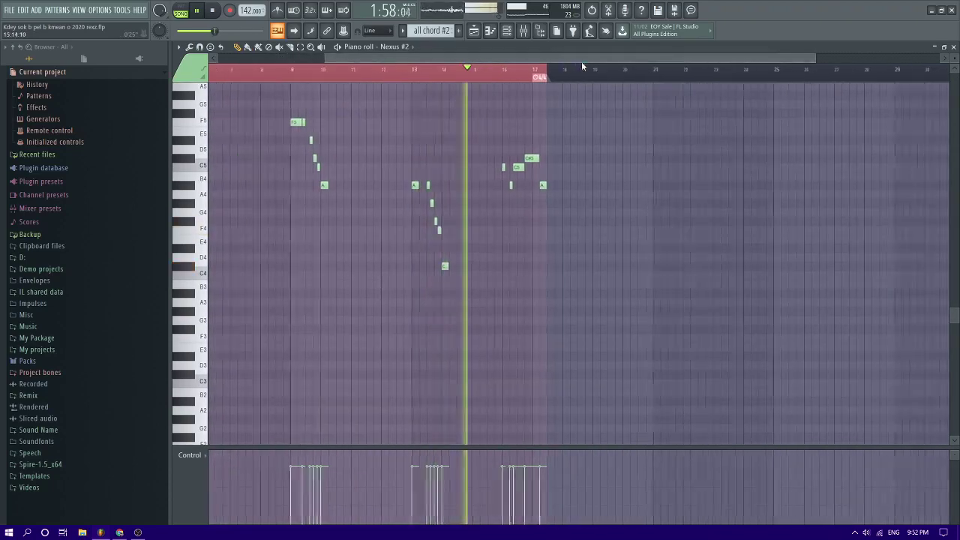
pyautogui.click(476, 33)
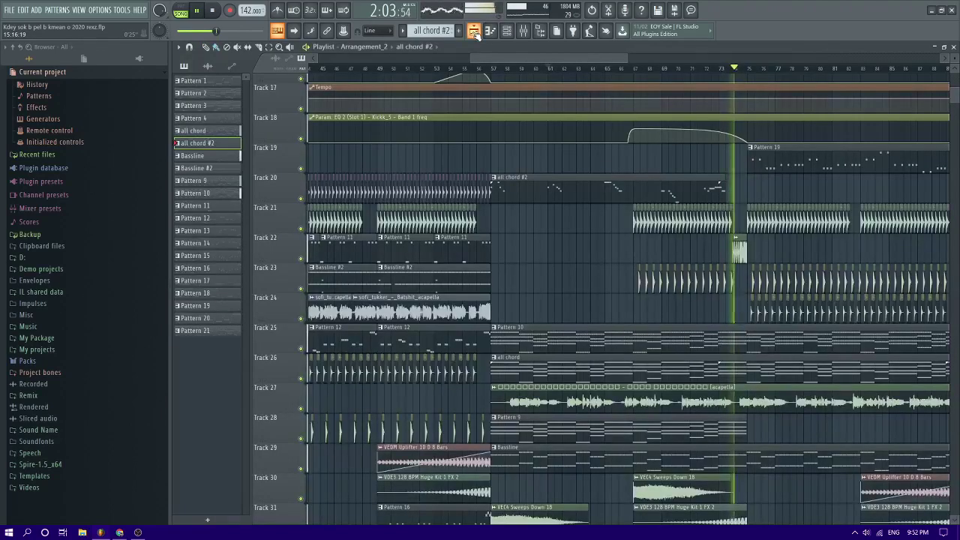
pyautogui.moveTo(529, 57); pyautogui.dragTo(559, 61)
pyautogui.scroll(1, 617, 152)
pyautogui.scroll(-6, 554, 192)
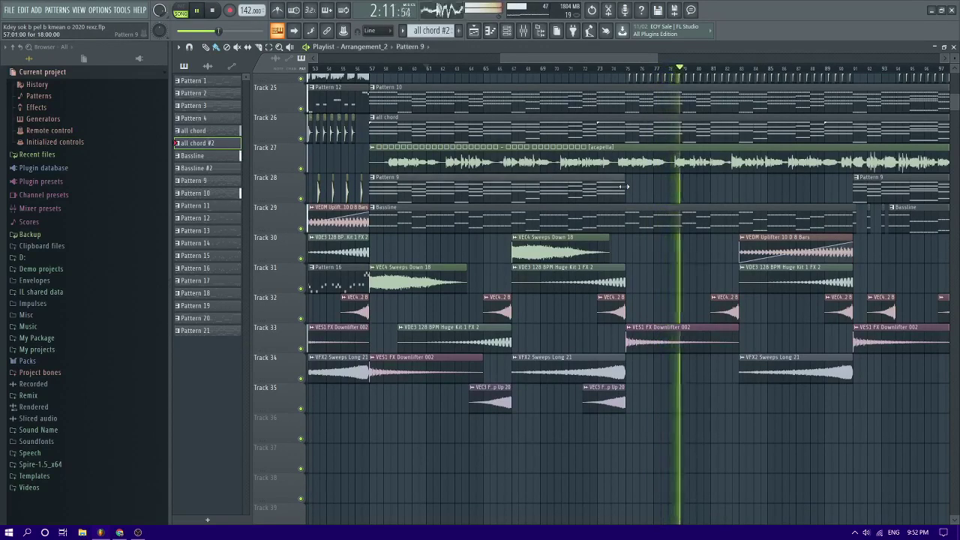
# Extend the first Pattern 9 clip on Track 28 so it runs up to the next Pattern 9 clip at bar 91
pyautogui.moveTo(626, 186); pyautogui.dragTo(850, 185)
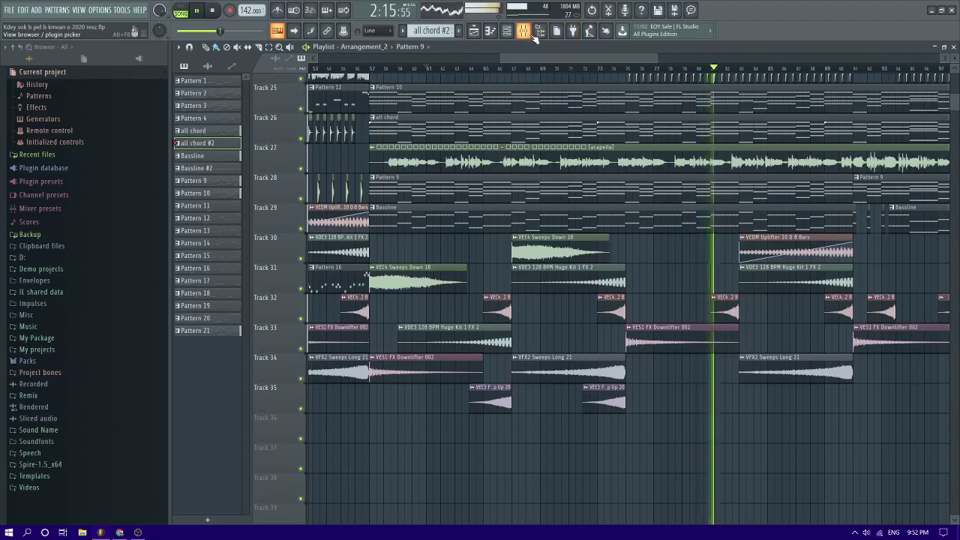
pyautogui.click(477, 30)
pyautogui.click(477, 30)
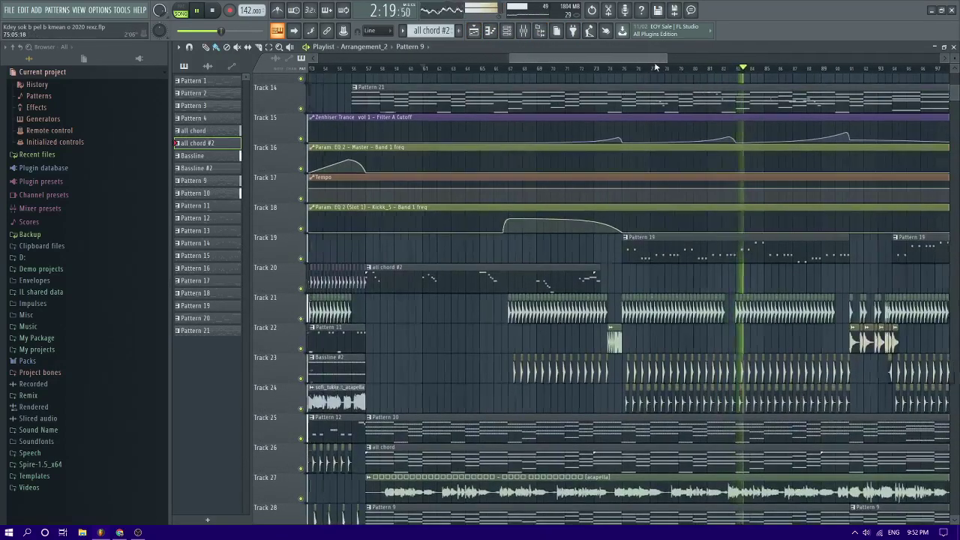
# Lower the RealGuitar mixer track's volume slightly while the arrangement plays, checking it against the playlist
pyautogui.click(524, 33)
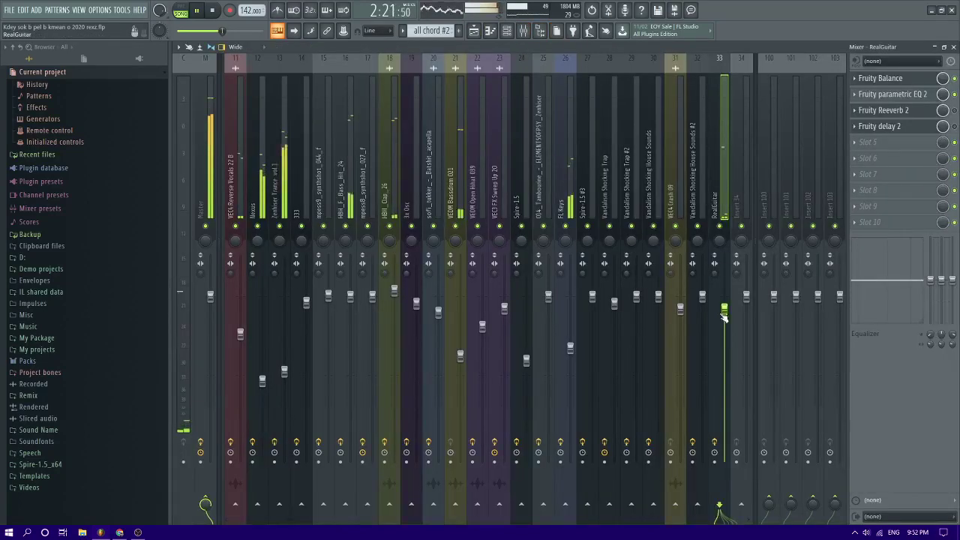
pyautogui.moveTo(723, 314); pyautogui.dragTo(723, 326)
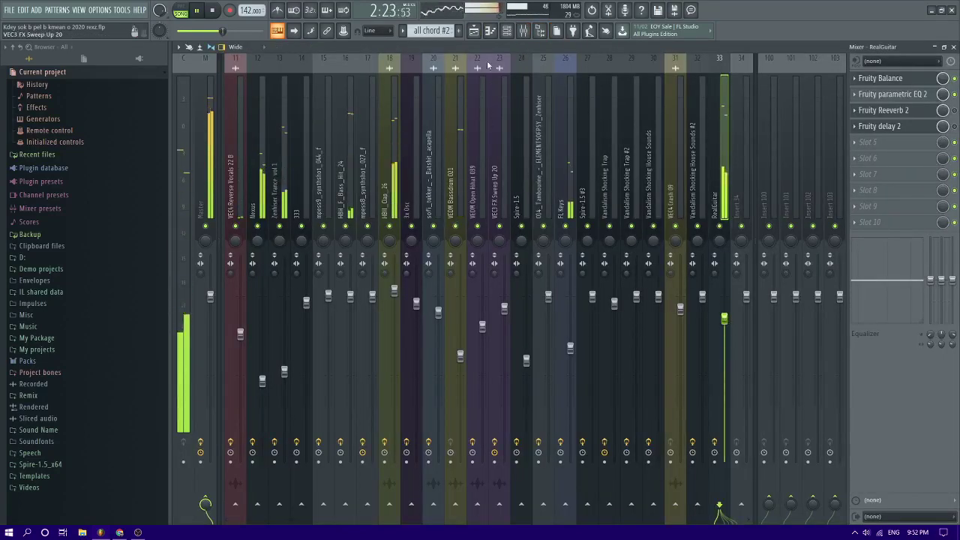
pyautogui.click(474, 32)
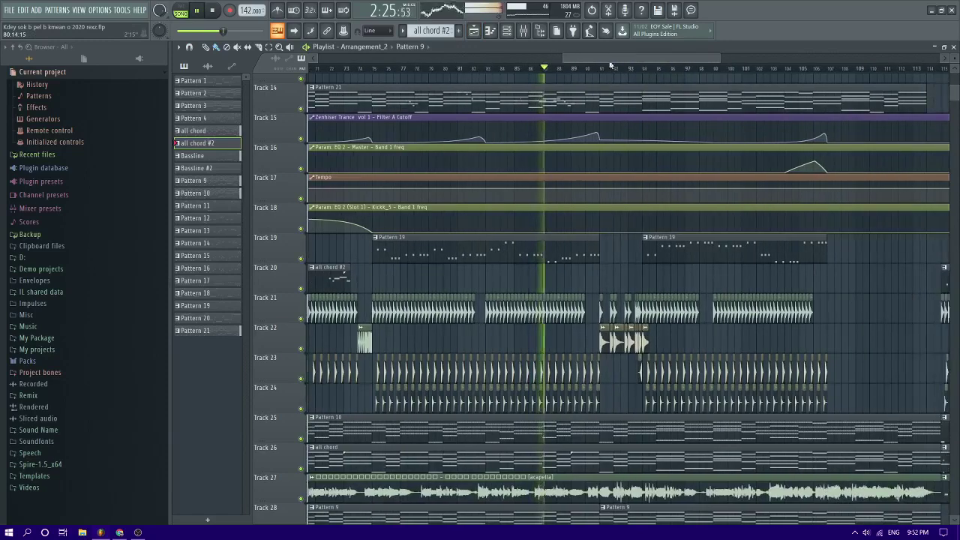
pyautogui.click(523, 30)
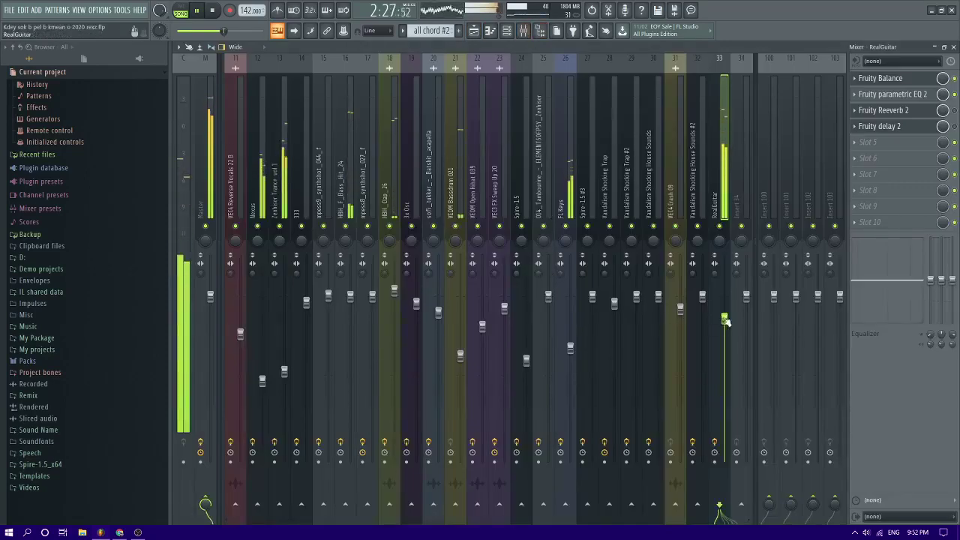
# Review the playing arrangement in the playlist across the acapella section and the following Pattern 13 section
pyautogui.click(476, 32)
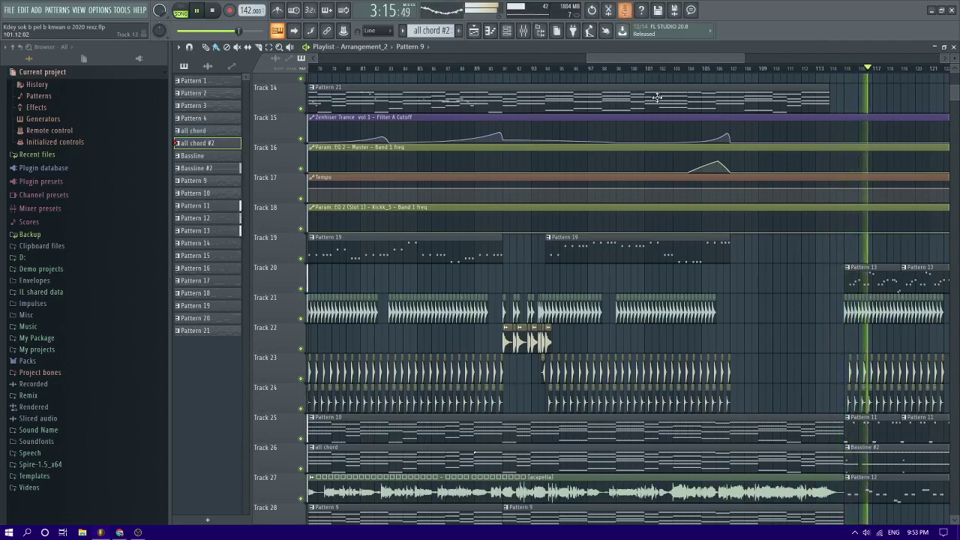
pyautogui.scroll(-3, 664, 199)
pyautogui.keyDown('ctrl'); pyautogui.scroll(-2, 667, 199); pyautogui.keyUp('ctrl')
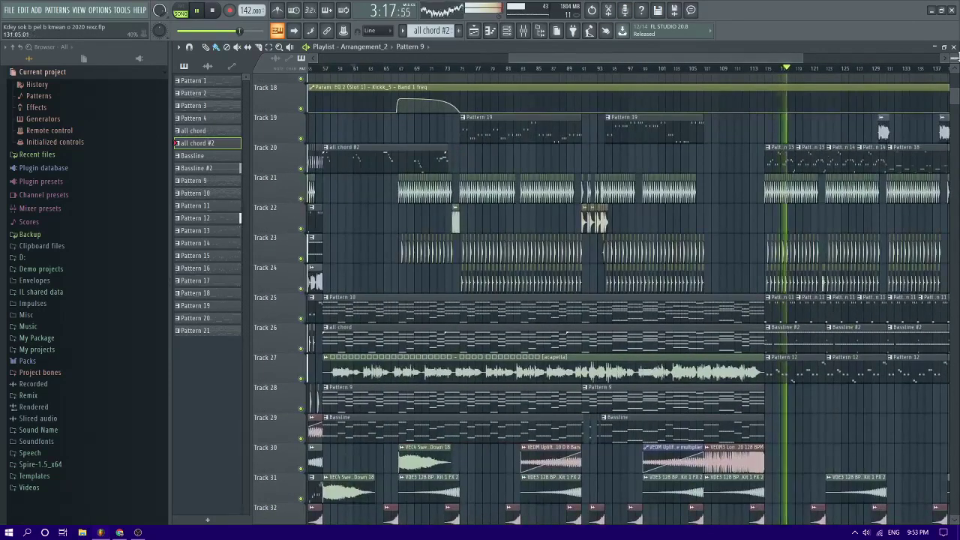
pyautogui.keyDown('alt'); pyautogui.scroll(-2, 889, 102); pyautogui.keyUp('alt')
# Minimize FL Studio and OBS, switch to the Facebook Live Producer page in Chrome and look over the comments and stream stats
pyautogui.click(932, 11)
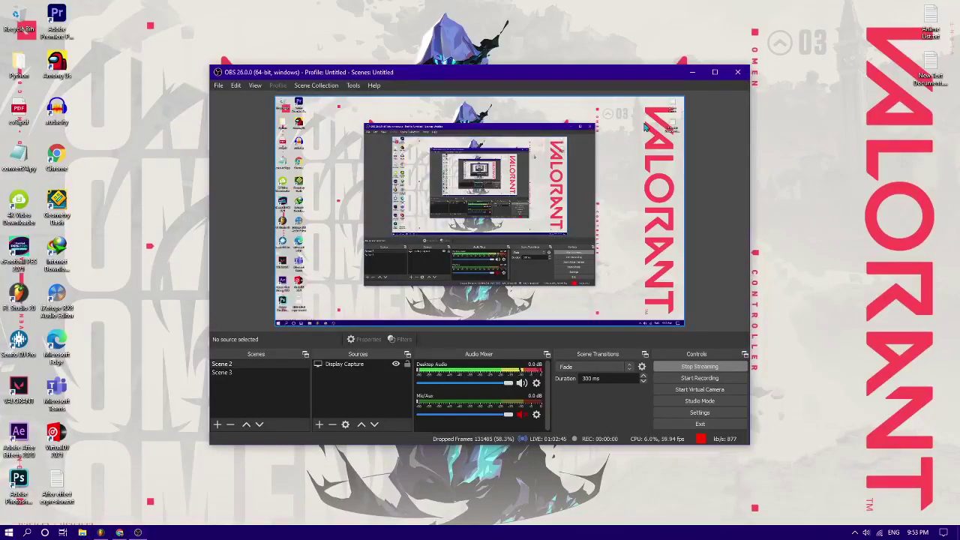
pyautogui.click(694, 75)
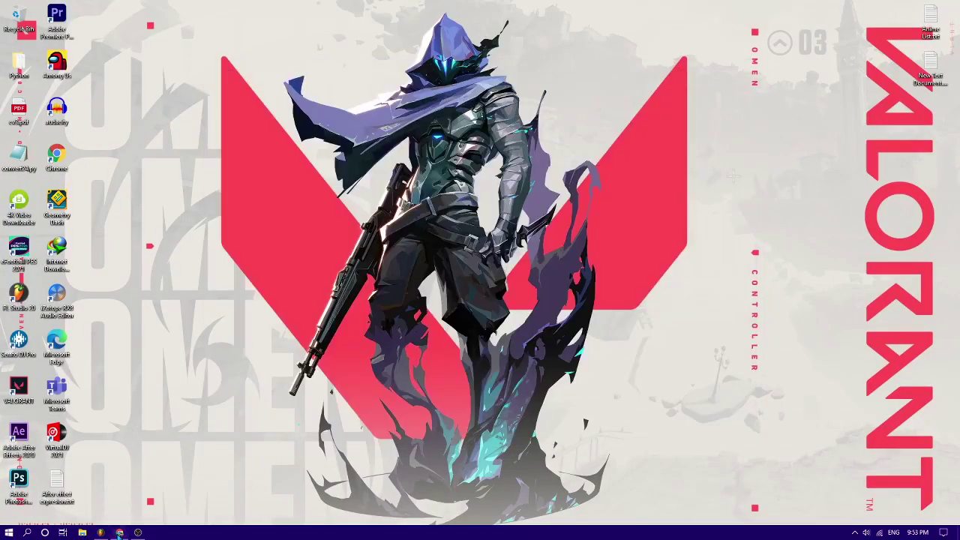
pyautogui.click(118, 533)
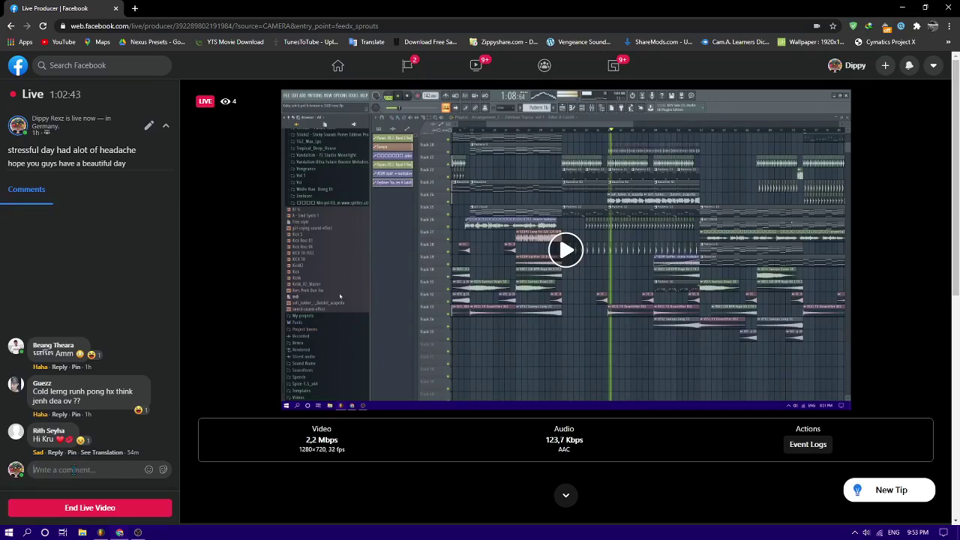
pyautogui.scroll(-2, 109, 395)
pyautogui.scroll(2, 110, 393)
pyautogui.scroll(-2, 83, 459)
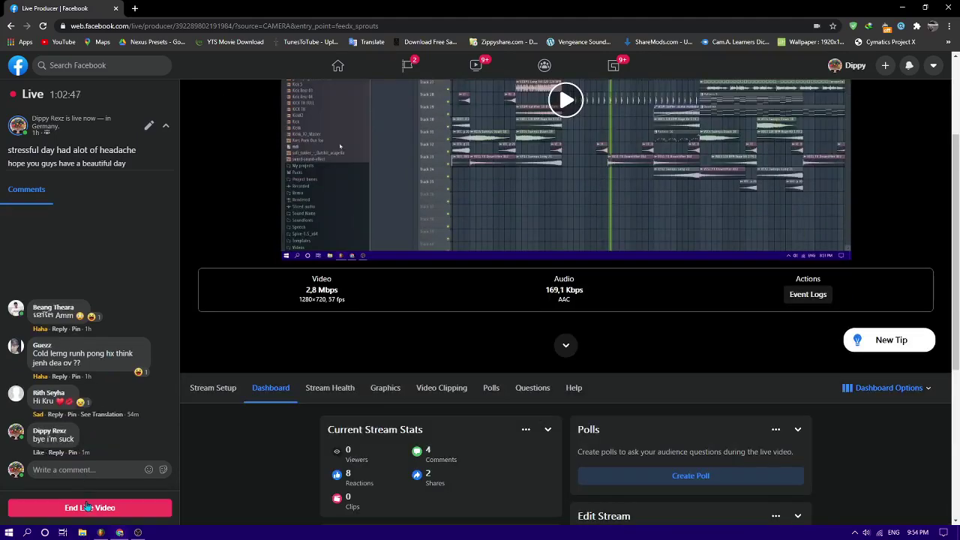